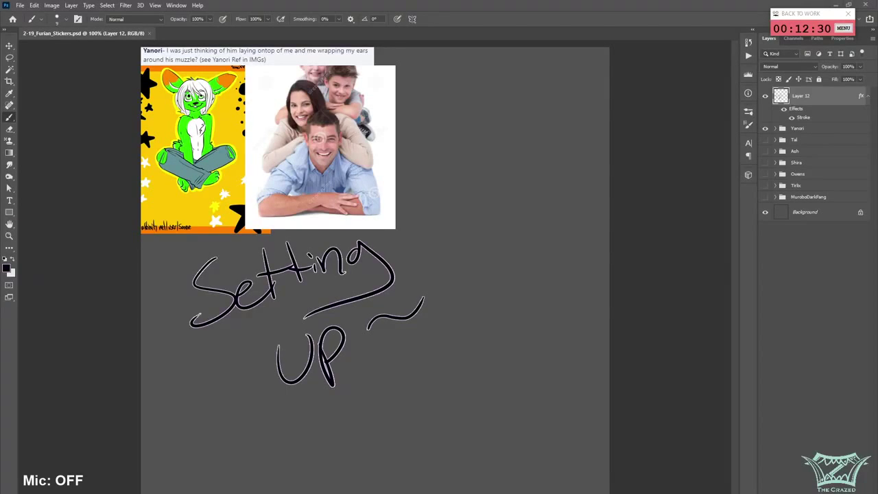
- Delete the "Setting up" lettering layer and add a new layer above Layer 3 inside the only visible layer group
drag(0, 121, 0, 100)
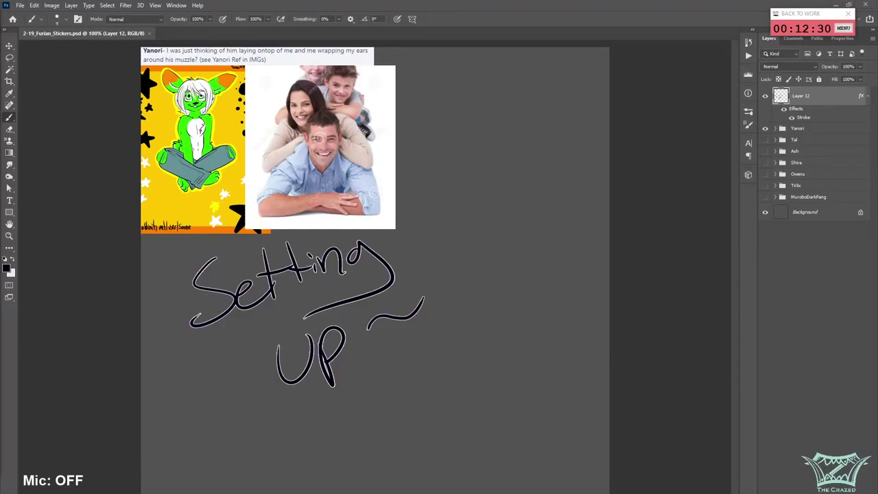
click(764, 96)
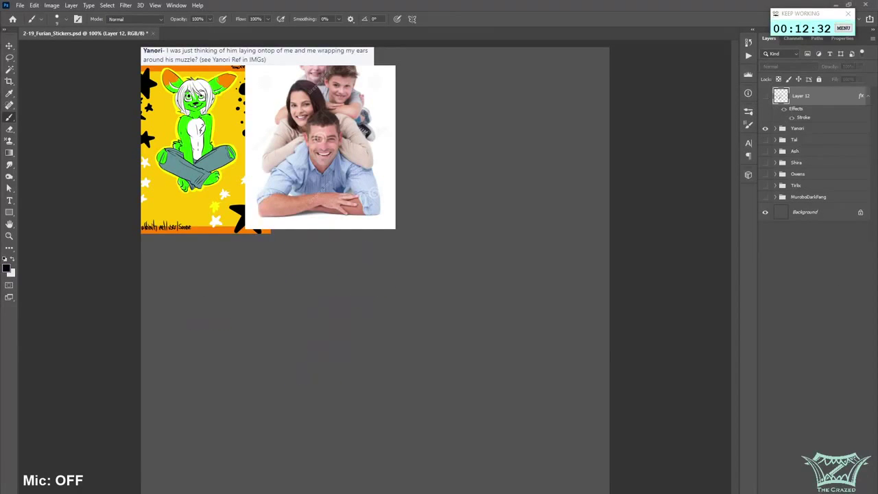
key(Delete)
click(775, 92)
click(818, 111)
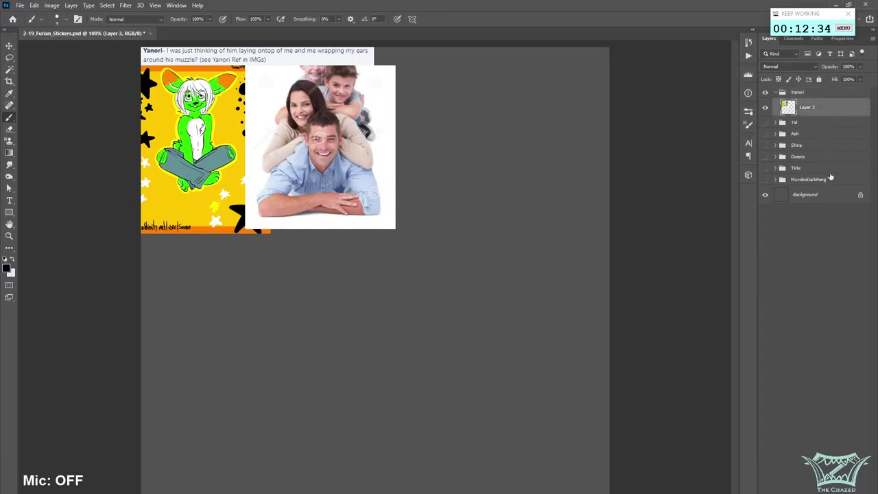
key(ctrl+shift+alt+n)
- Set the foreground colour to dark red #430000 and lower the brush opacity to 28%
click(7, 269)
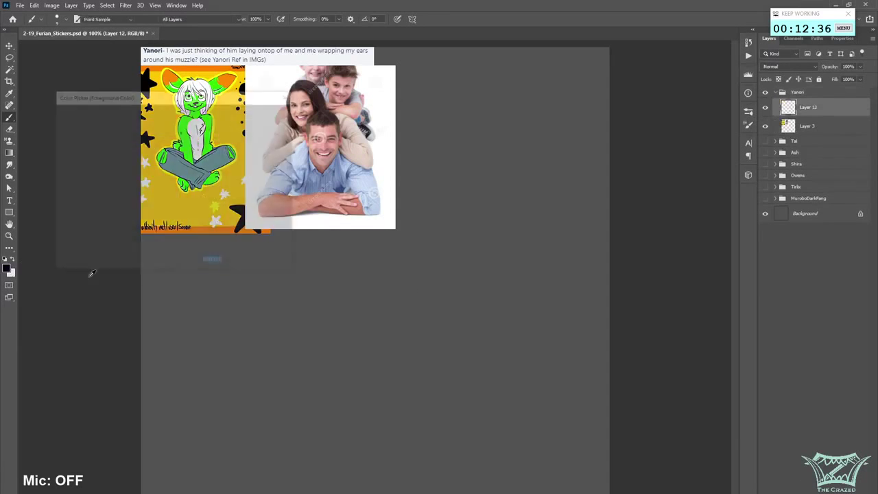
drag(185, 139, 184, 115)
drag(172, 158, 178, 186)
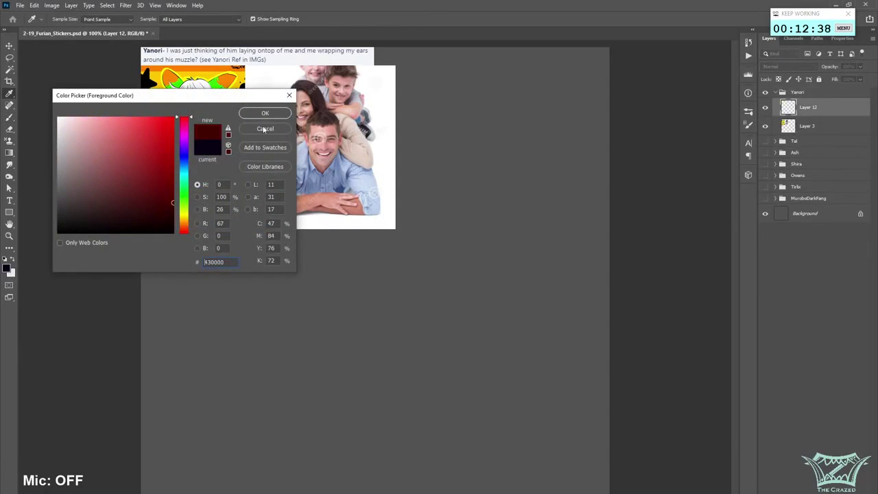
click(264, 113)
key(b)
click(179, 30)
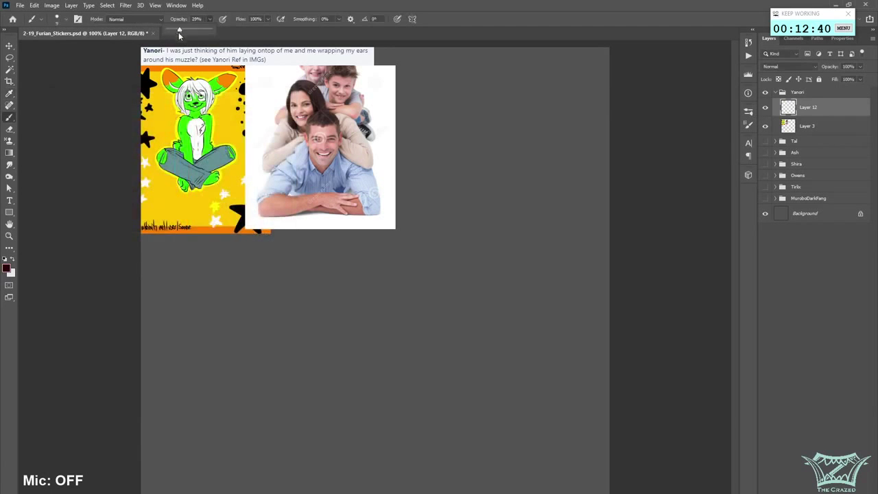
click(105, 192)
- Add a new layer at the top of the visible group and draw a 549 by 549 px square below the reference images
scroll(112, 234, up, 2)
scroll(114, 231, up, 1)
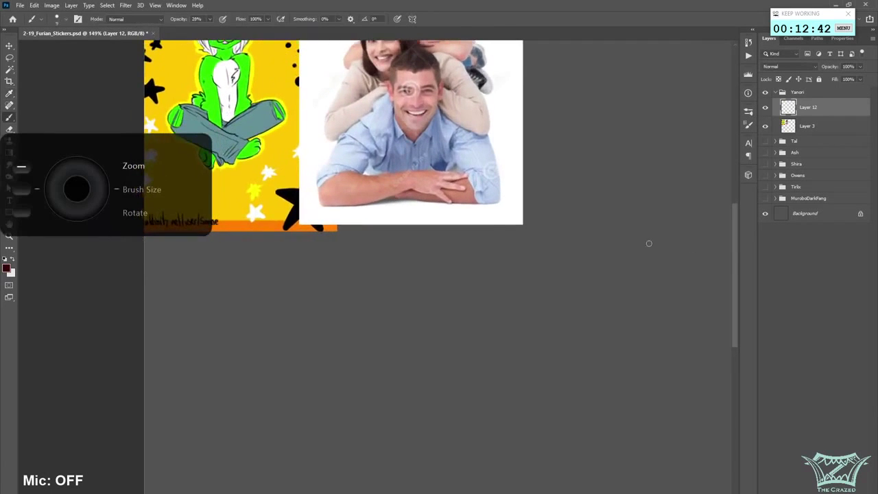
mouse_move(735, 250)
mouse_down()
mouse_move(744, 245)
mouse_move(737, 251)
mouse_up()
scroll(606, 293, down, 3)
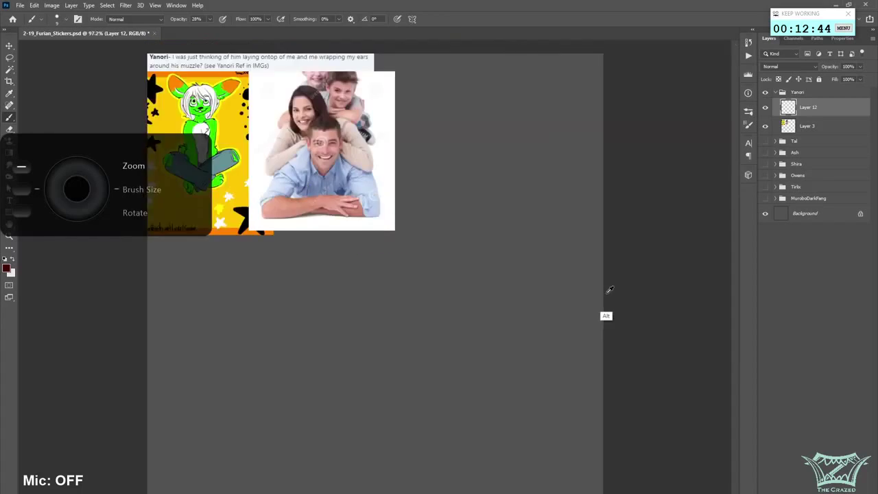
scroll(613, 279, up, 1)
click(798, 94)
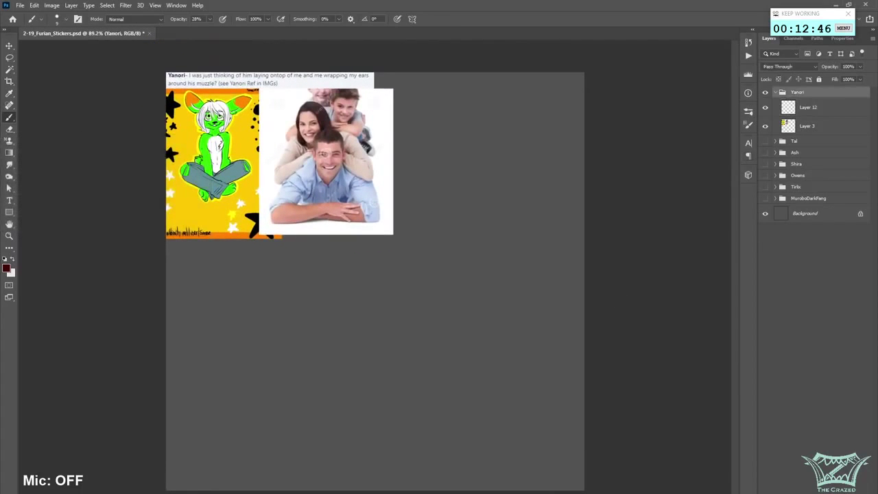
key(ctrl+shift+alt+n)
click(9, 212)
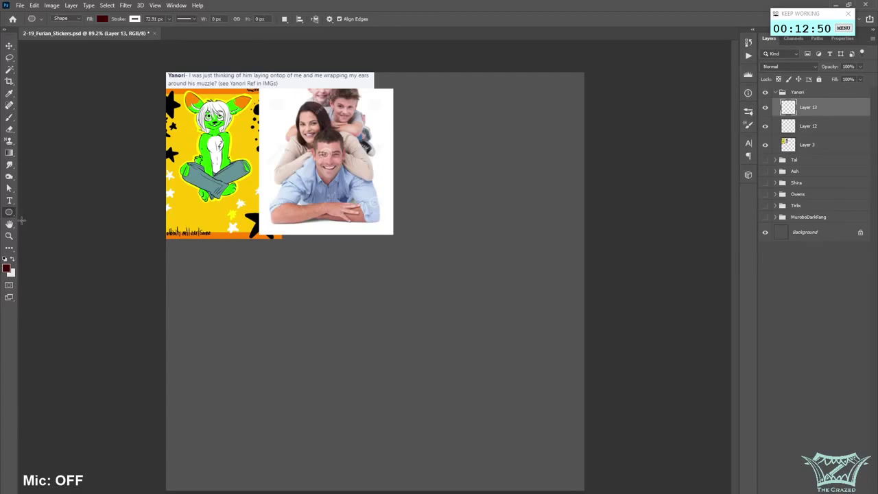
right_click(9, 212)
click(42, 215)
mouse_move(550, 467)
mouse_down()
mouse_move(263, 262)
mouse_move(183, 242)
mouse_up()
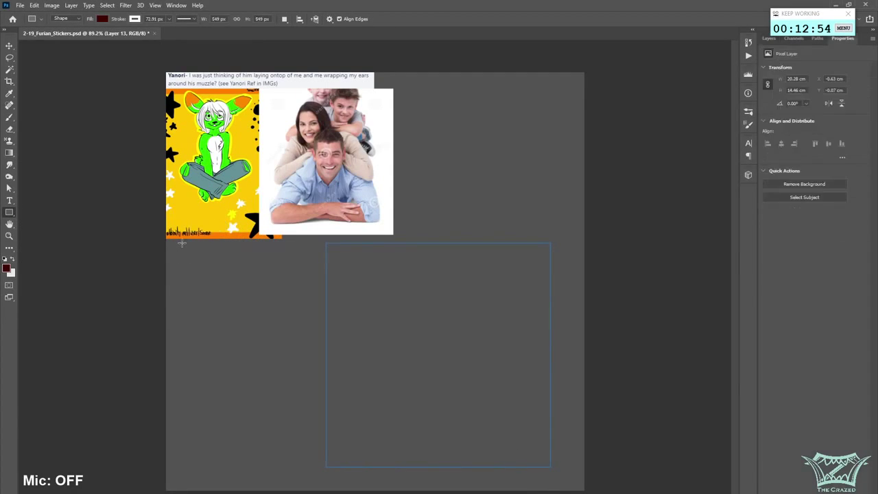
- Give the square no fill and a thin near-black stroke
click(102, 18)
click(49, 37)
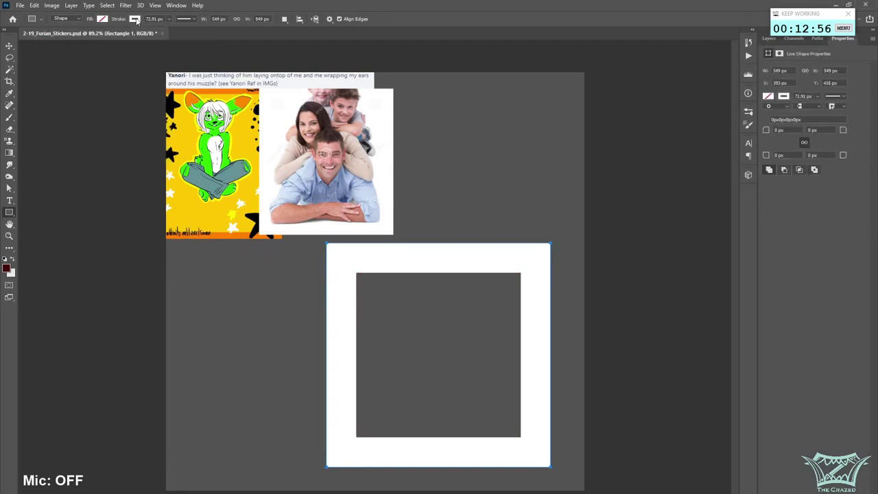
click(134, 19)
click(147, 66)
click(169, 18)
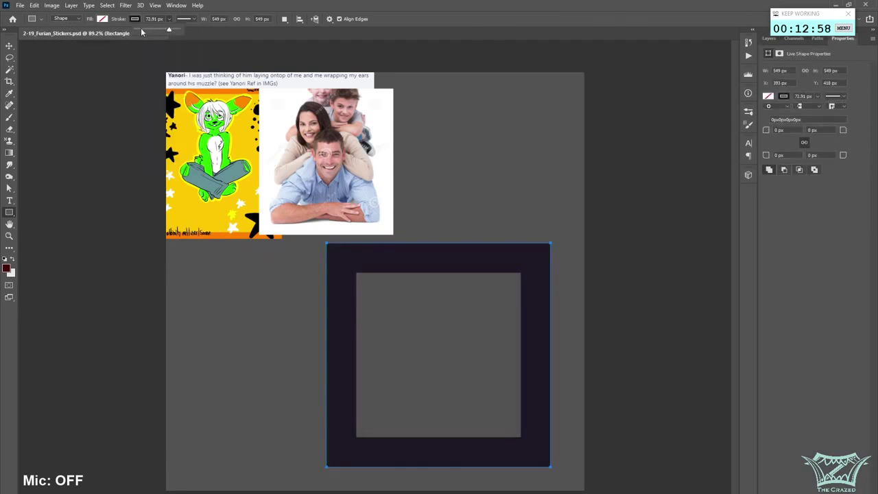
click(144, 32)
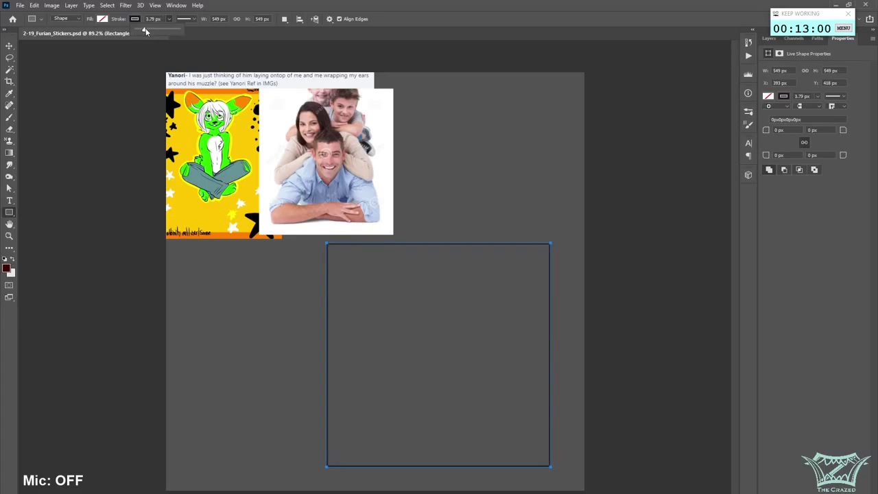
- Move the Rectangle 1 layer out above its layer group, and make Layer 12 active for painting with the Brush tool
click(768, 39)
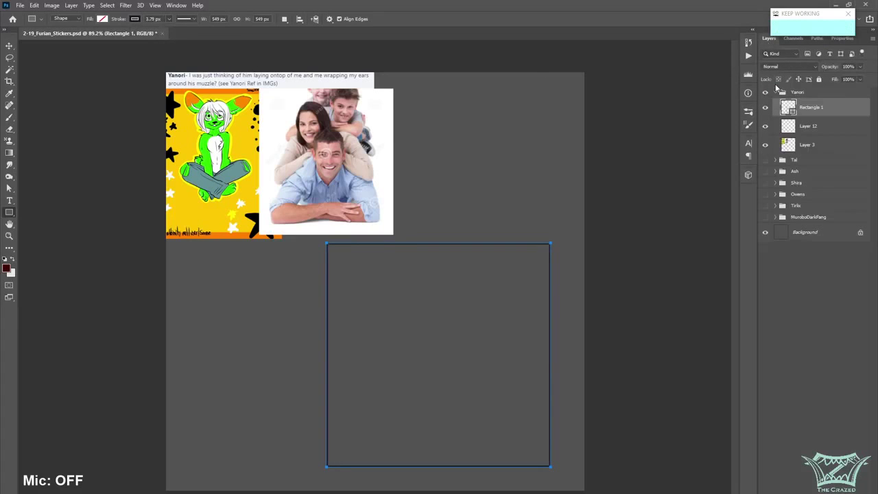
click(824, 126)
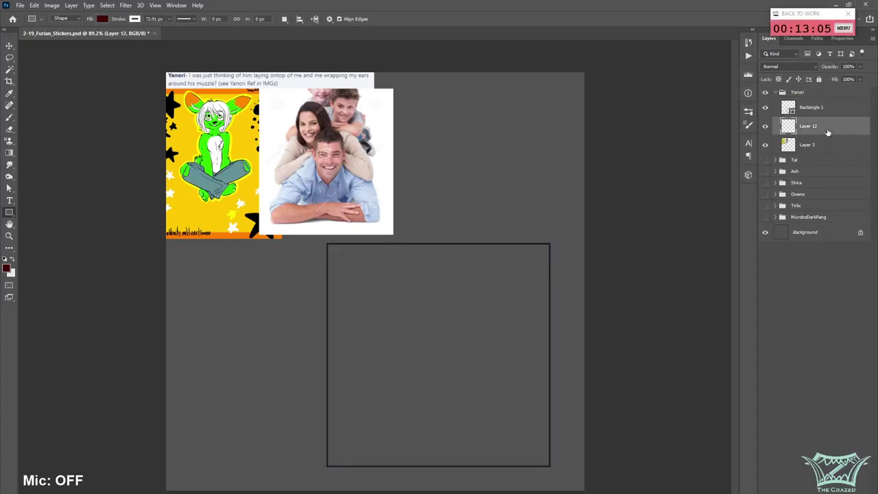
click(814, 107)
drag(817, 108, 815, 88)
click(823, 127)
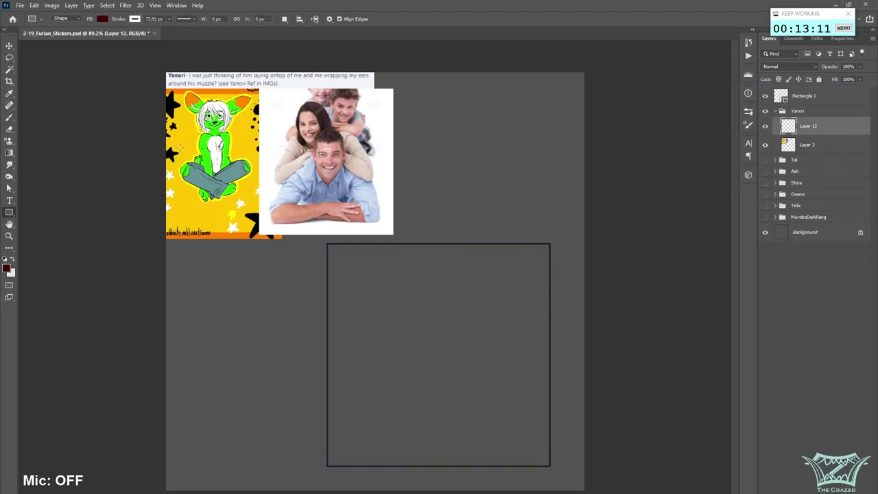
click(11, 117)
scroll(297, 371, up, 2)
scroll(296, 371, up, 1)
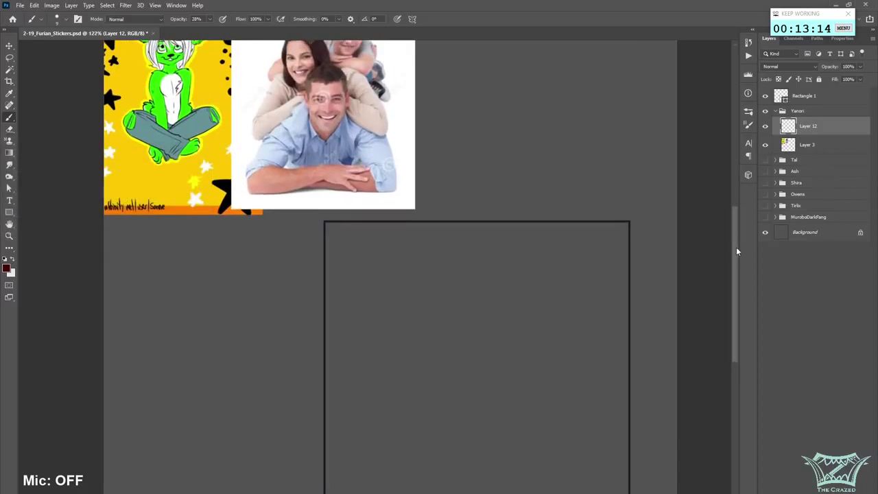
scroll(623, 309, down, 1)
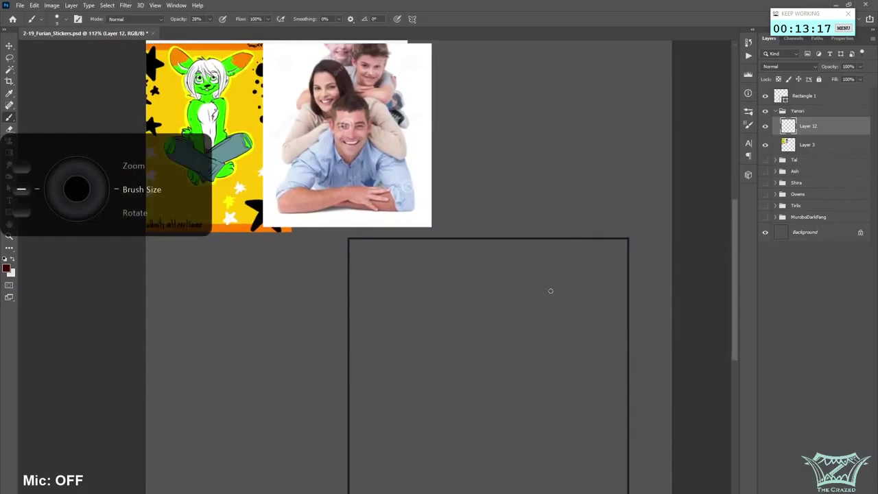
scroll(521, 332, down, 1)
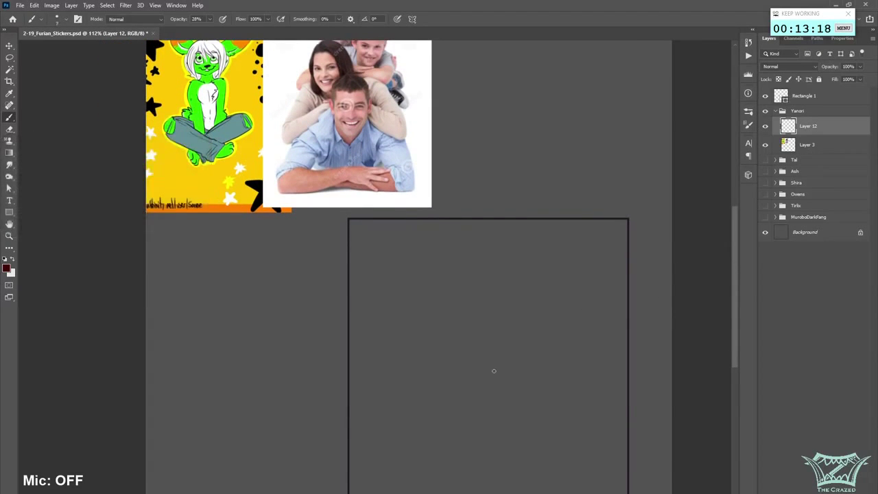
mouse_move(475, 360)
mouse_down()
mouse_move(515, 416)
mouse_move(436, 374)
mouse_move(516, 400)
mouse_move(506, 377)
mouse_up()
key(ctrl+z)
drag(485, 361, 447, 375)
- Set up vertical paint symmetry with its axis running through the middle of the square frame
click(412, 18)
click(432, 55)
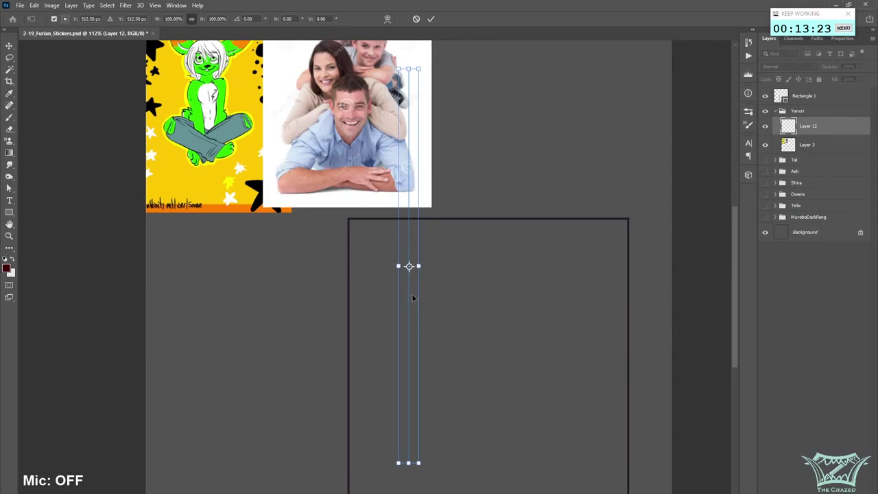
mouse_move(412, 294)
mouse_down()
mouse_move(507, 358)
mouse_move(495, 363)
mouse_up()
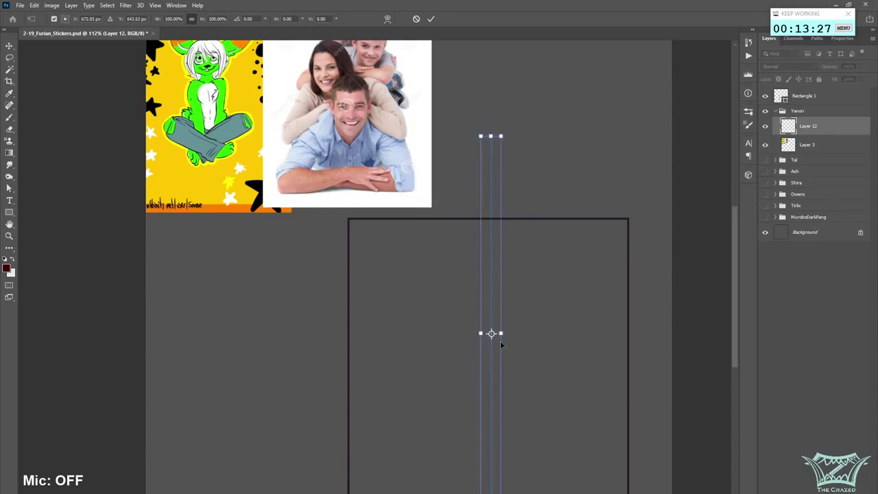
click(431, 18)
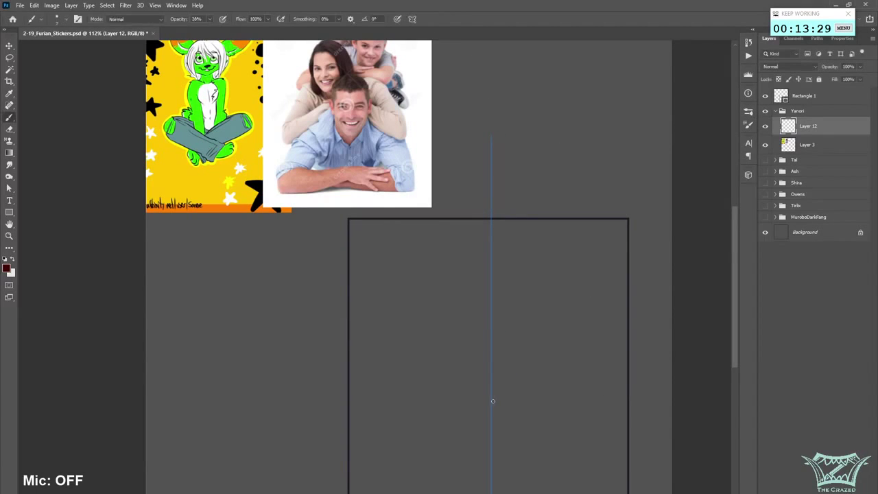
- Sketch a mirrored circle as the head guide, centred on the symmetry axis in the lower part of the square frame
mouse_move(491, 397)
mouse_down()
mouse_move(448, 447)
mouse_move(499, 469)
mouse_move(517, 406)
mouse_move(451, 429)
mouse_move(500, 417)
mouse_move(463, 408)
mouse_move(516, 464)
mouse_move(477, 402)
mouse_move(507, 477)
mouse_move(502, 402)
mouse_move(515, 410)
mouse_move(480, 464)
mouse_move(522, 408)
mouse_move(466, 424)
mouse_move(497, 470)
mouse_move(498, 394)
mouse_move(477, 477)
mouse_move(530, 415)
mouse_move(449, 448)
mouse_move(530, 440)
mouse_move(506, 385)
mouse_move(472, 470)
mouse_move(537, 452)
mouse_move(534, 399)
mouse_move(494, 381)
mouse_up()
key(ctrl+z)
key(ctrl+z)
key(ctrl+z)
key(ctrl+z)
key(ctrl+z)
key(ctrl+z)
mouse_move(490, 381)
mouse_down()
mouse_move(455, 402)
mouse_move(490, 474)
mouse_up()
key(ctrl+z)
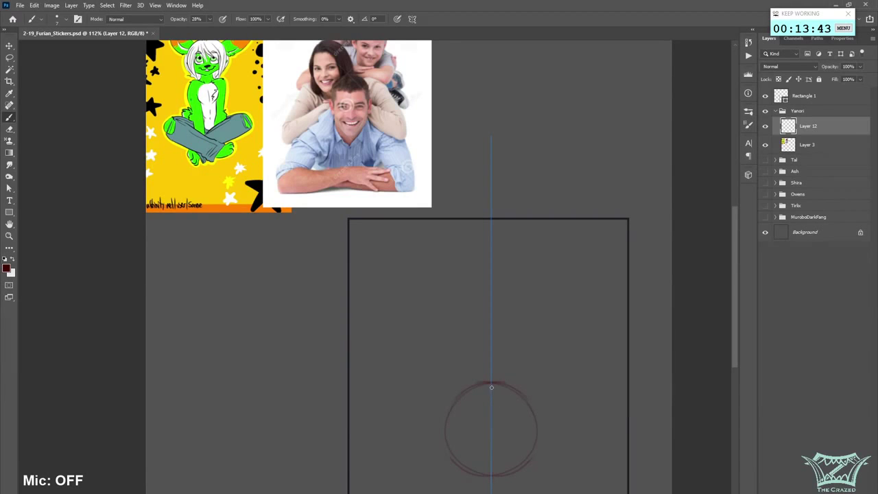
- Sketch the face's vertical centre line and a mirrored pair of arches for the upper eyelids
mouse_move(488, 431)
mouse_down()
mouse_move(490, 464)
mouse_move(489, 423)
mouse_move(490, 474)
mouse_move(506, 424)
mouse_move(497, 414)
mouse_move(486, 447)
mouse_up()
key(ctrl+z)
mouse_move(483, 426)
mouse_down()
mouse_move(464, 408)
mouse_move(459, 427)
mouse_move(473, 402)
mouse_move(484, 433)
mouse_move(482, 407)
mouse_move(487, 421)
mouse_move(515, 407)
mouse_move(524, 424)
mouse_move(499, 427)
mouse_up()
key(ctrl+z)
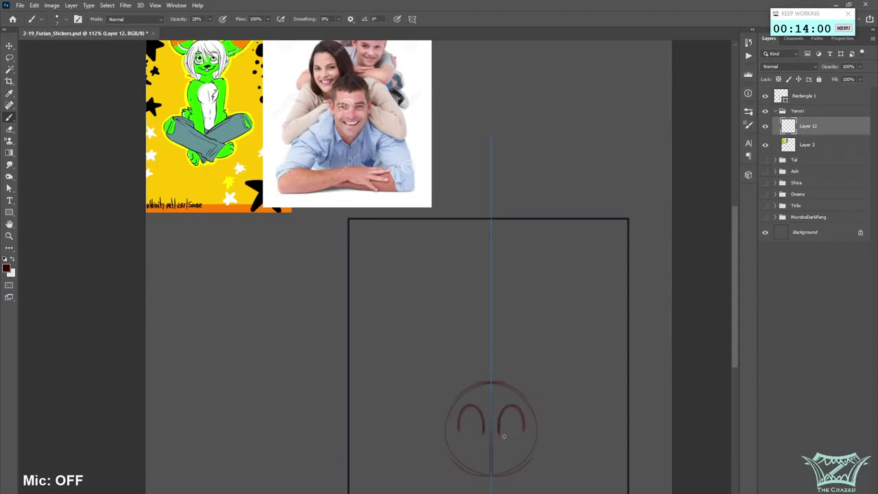
- Complete the mirrored eye shapes by closing the outlines beneath the eyelid arches
mouse_move(502, 438)
mouse_down()
mouse_move(520, 433)
mouse_move(520, 414)
mouse_up()
key(ctrl+z)
key(ctrl+z)
key(ctrl+z)
mouse_move(512, 419)
mouse_down()
mouse_move(516, 407)
mouse_move(499, 420)
mouse_up()
key(ctrl+z)
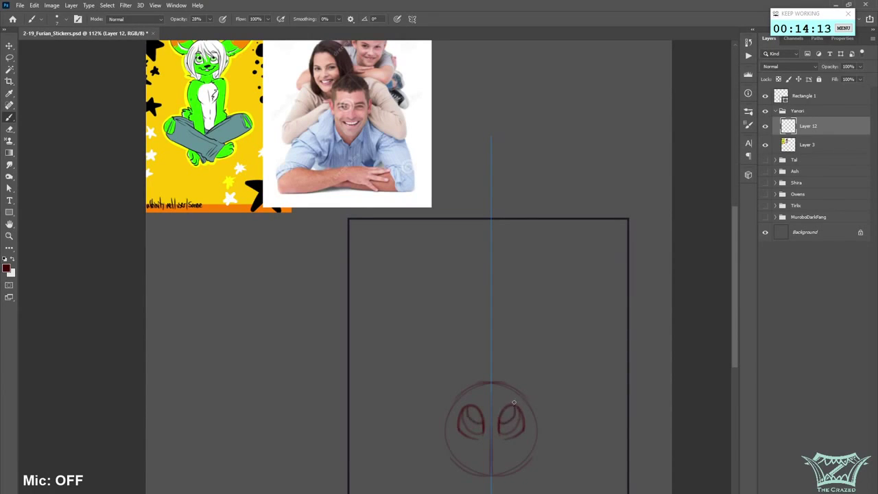
- Rework the insides of both eyes with rounded iris shapes
key(ctrl+z)
key(ctrl+z)
key(ctrl+z)
drag(504, 427, 518, 411)
key(ctrl+z)
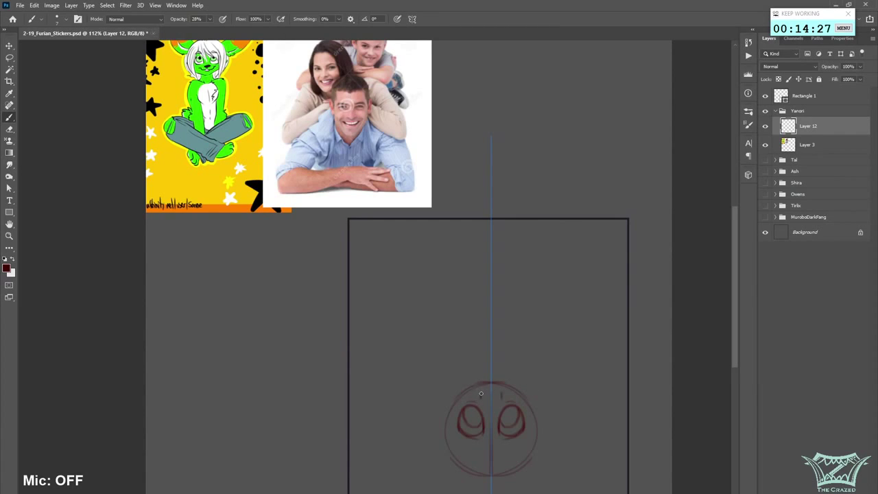
- Sketch the brows, nose and smiling mouth on the face, and save the document
drag(481, 393, 461, 403)
mouse_move(491, 454)
mouse_down()
mouse_move(485, 457)
mouse_move(513, 456)
mouse_move(518, 443)
mouse_move(514, 459)
mouse_move(496, 458)
mouse_move(508, 460)
mouse_up()
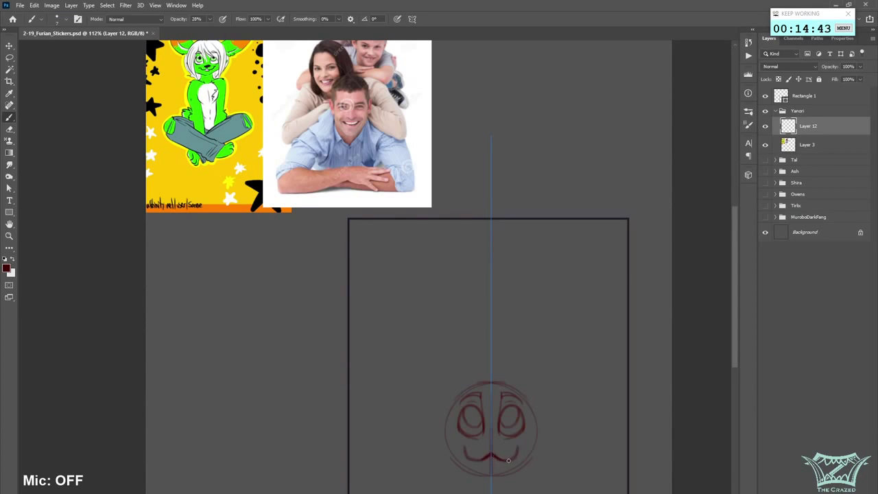
key(ctrl+z)
key(ctrl+z)
key(ctrl+z)
key(ctrl+z)
key(ctrl+z)
drag(501, 457, 519, 443)
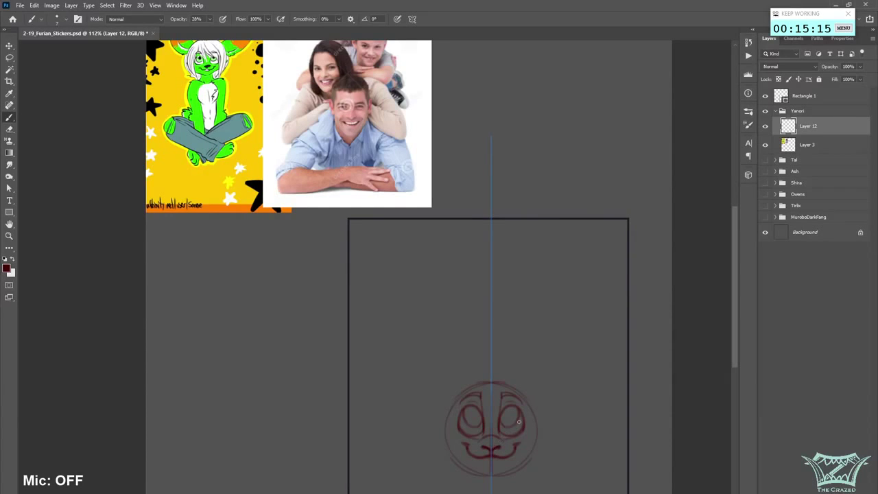
key(ctrl+s)
- Add the open lower lip to the mouth and strengthen the mirrored outline of the forehead, jaw and chin
drag(491, 384, 506, 383)
drag(476, 458, 495, 469)
mouse_move(471, 389)
mouse_down()
mouse_move(446, 440)
mouse_move(471, 468)
mouse_up()
drag(447, 442, 484, 475)
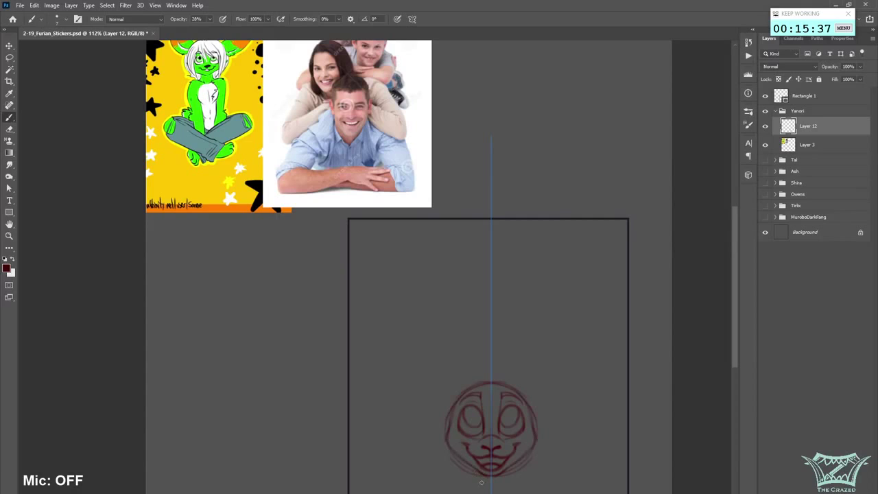
- Replace the circular sides of the head guide with mirrored cheek contours that flare out and narrow towards the chin
key([)
key([)
key([)
key([)
key([)
key([)
key([)
key([)
mouse_move(531, 458)
mouse_down()
mouse_move(497, 486)
mouse_move(529, 463)
mouse_move(541, 436)
mouse_move(537, 454)
mouse_move(533, 398)
mouse_move(535, 442)
mouse_move(534, 414)
mouse_up()
key(ctrl+z)
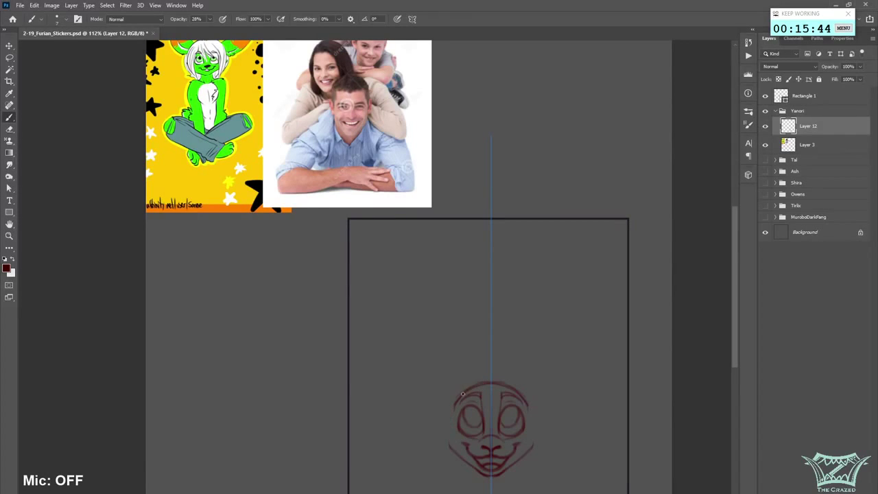
drag(455, 404, 456, 453)
- Move the face sketch on Layer 12 slightly upward within the square frame
scroll(583, 374, up, 2)
scroll(583, 373, down, 1)
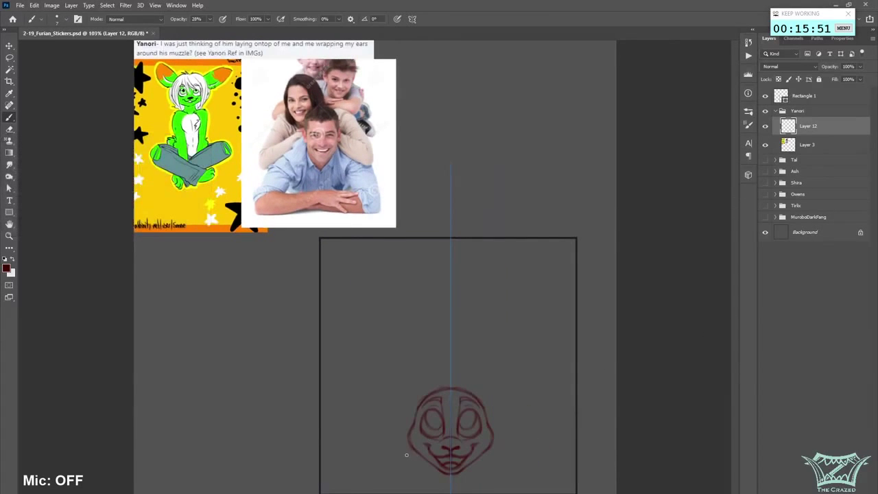
key(v)
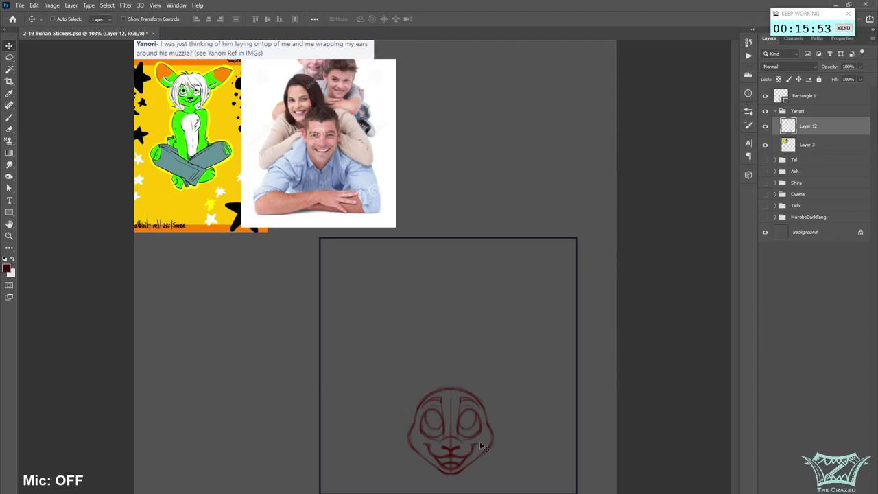
drag(480, 446, 481, 425)
- Sketch the mirrored shoulders and the outer contours of the resting arms below the head with the Brush tool
key(b)
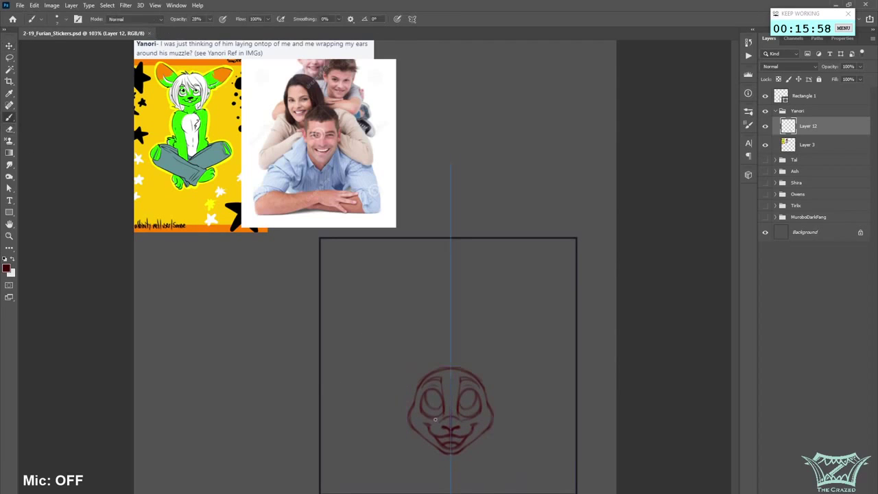
drag(412, 437, 379, 470)
mouse_move(392, 430)
mouse_down()
mouse_move(360, 478)
mouse_move(366, 472)
mouse_move(368, 489)
mouse_move(441, 486)
mouse_up()
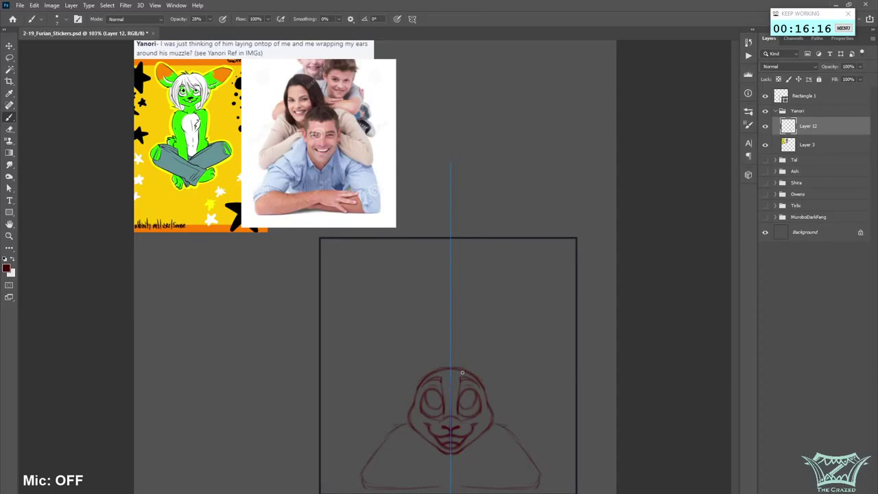
- Set the foreground colour to the dark red #931919
key(x)
click(7, 268)
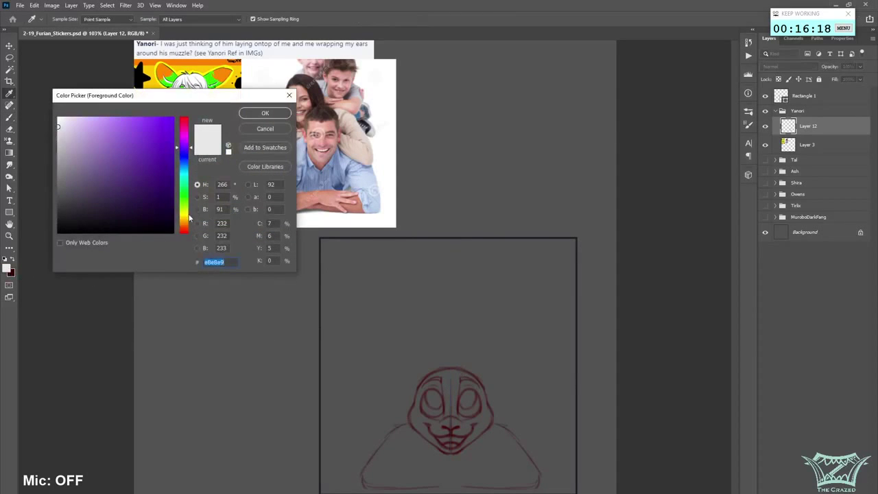
mouse_move(170, 186)
mouse_down()
mouse_move(153, 176)
mouse_move(155, 167)
mouse_up()
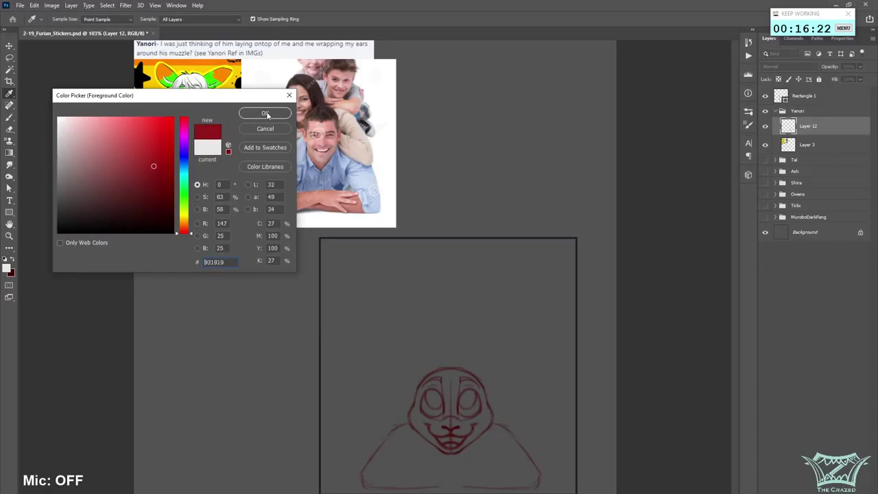
click(264, 112)
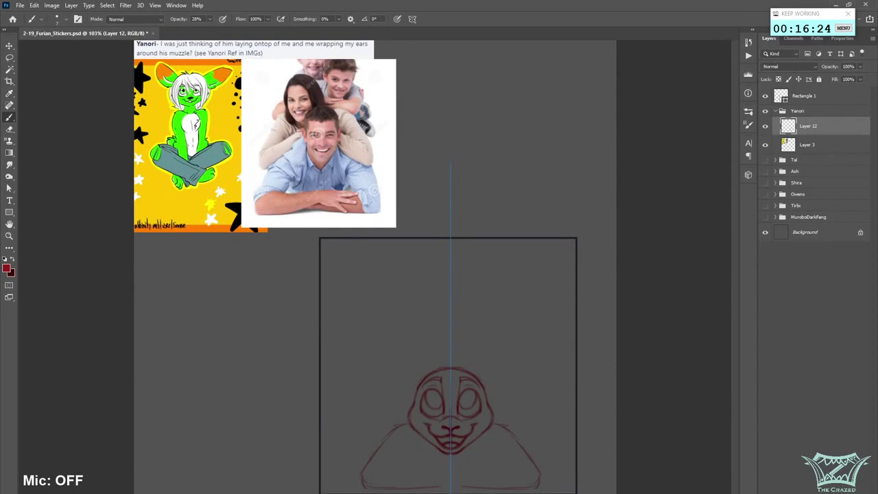
- Add a new layer above Layer 12 and turn off the brush symmetry
key(ctrl+shift+alt+n)
click(413, 19)
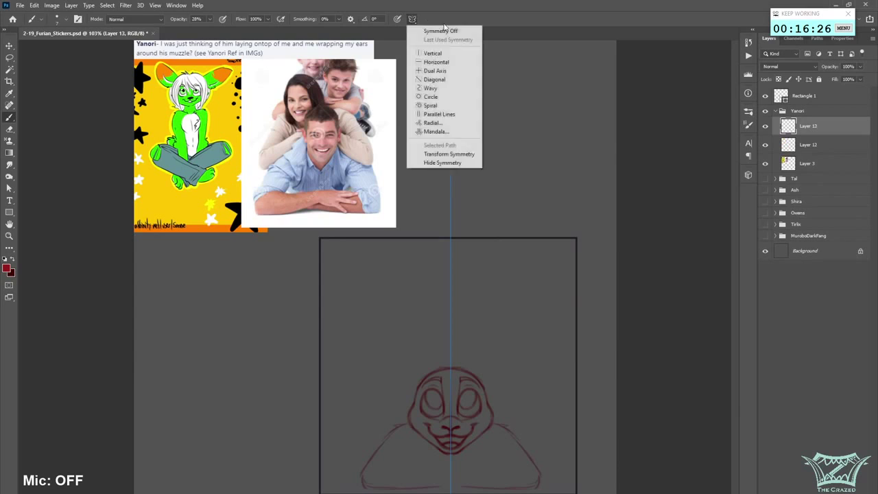
click(447, 32)
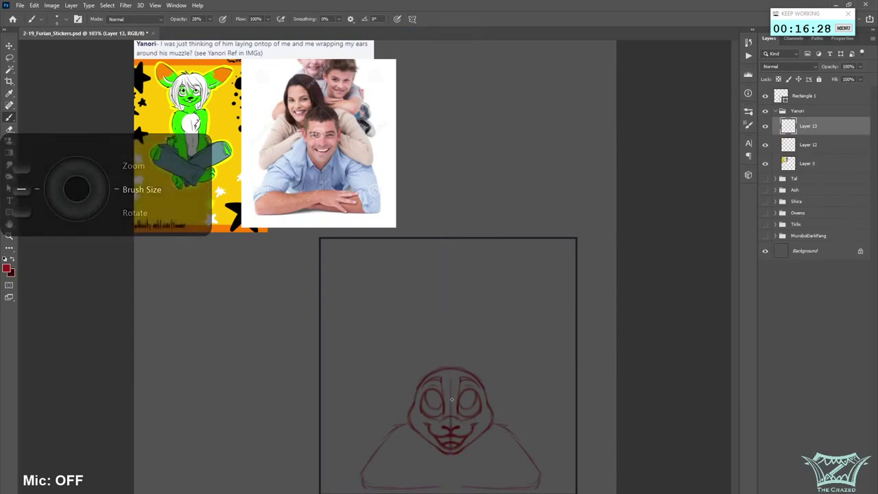
- Brighten the foreground colour to red #b82b2b and sketch loose hair with forehead bangs around the face on Layer 13
click(10, 270)
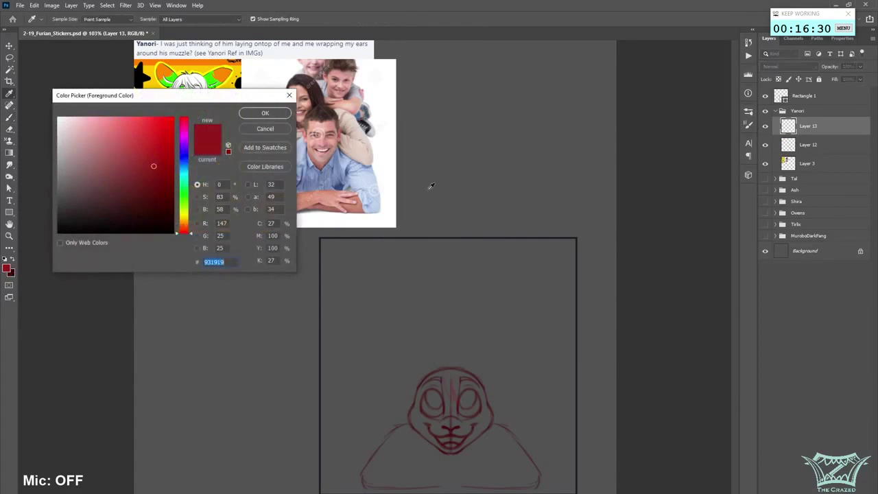
click(152, 147)
click(265, 116)
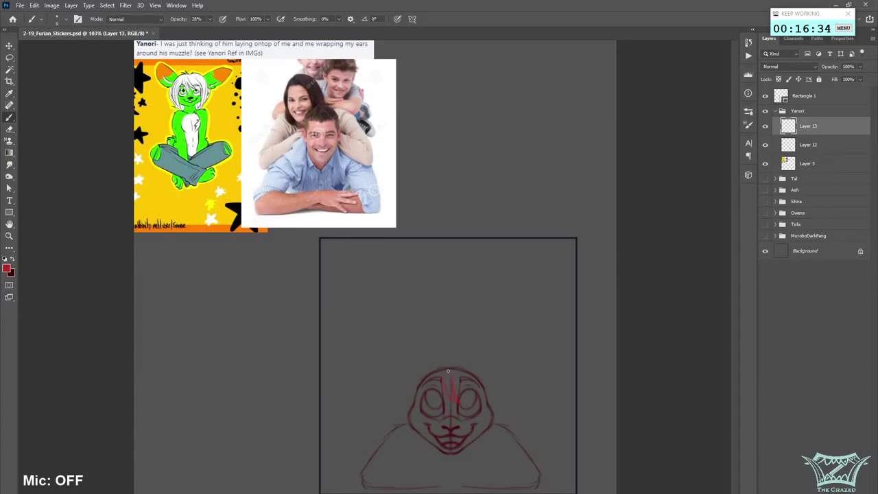
drag(444, 377, 454, 399)
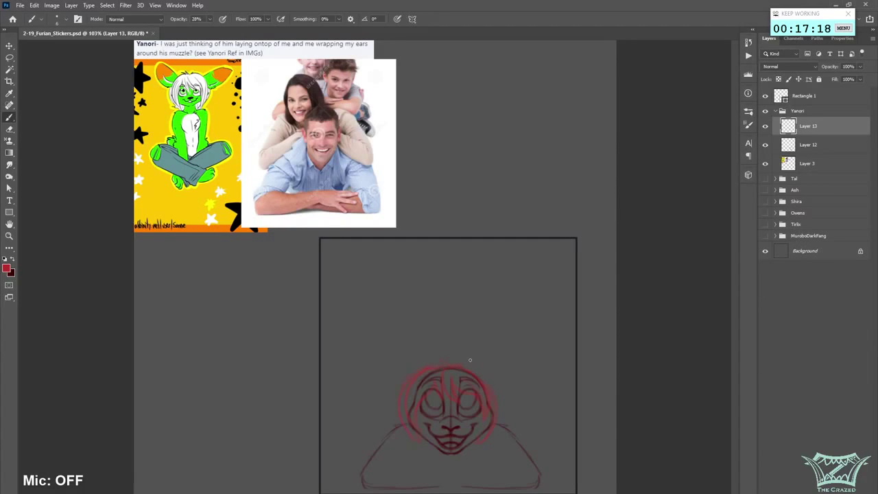
drag(474, 373, 492, 390)
- Return to Layer 12 with the dark maroon colour and restore the last used symmetry axis through the middle of the face
click(808, 144)
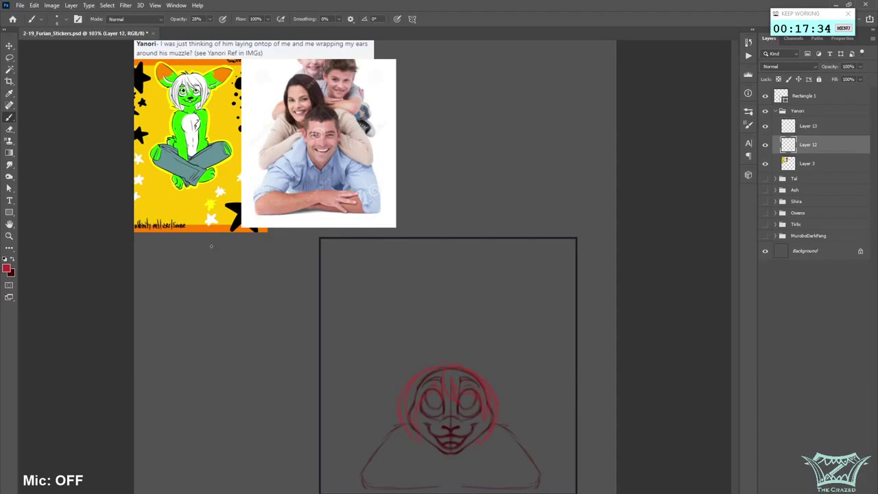
click(15, 258)
click(412, 19)
click(431, 53)
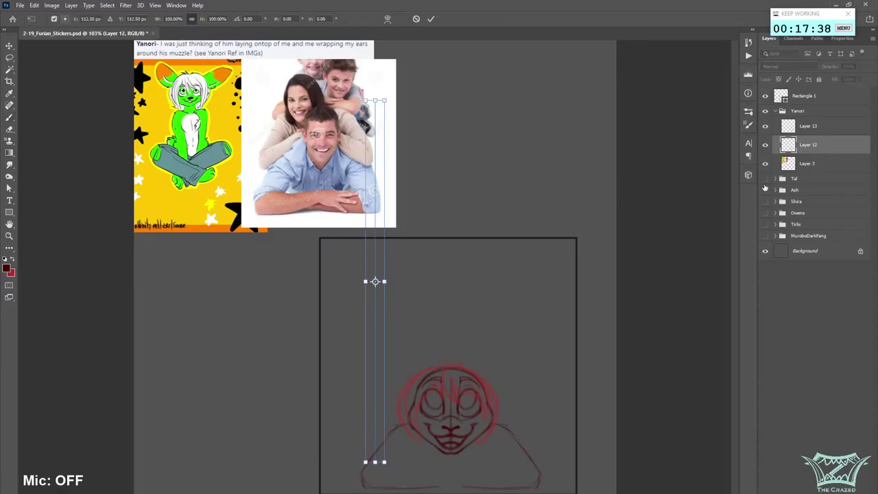
click(431, 18)
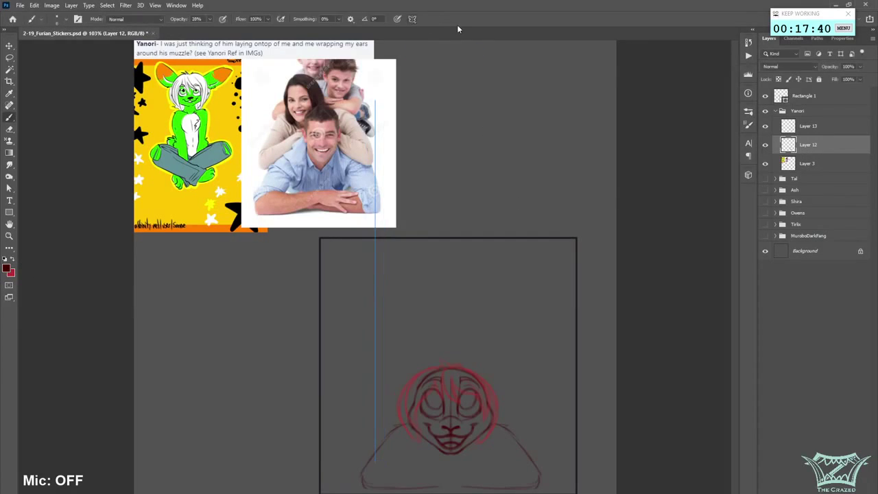
click(412, 22)
click(468, 40)
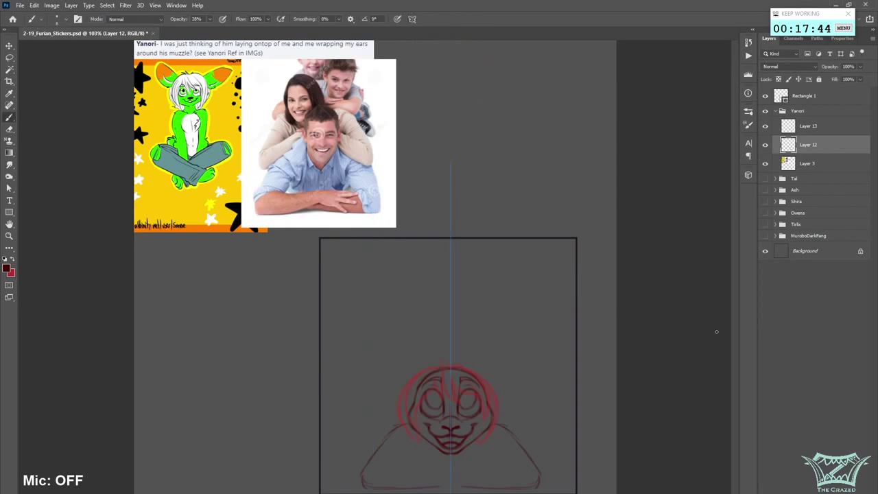
- Toggle the face and hair layers to check them, and add a new layer above Layer 13
click(765, 145)
click(765, 145)
click(766, 126)
click(804, 129)
key(ctrl+shift+alt+n)
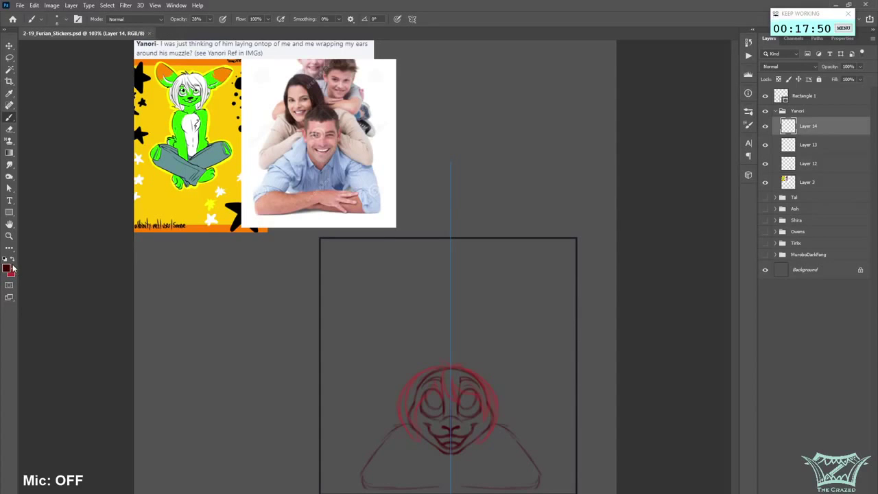
- Set the foreground colour to the dark blue #0a1446 for the Brush tool
click(12, 259)
click(6, 268)
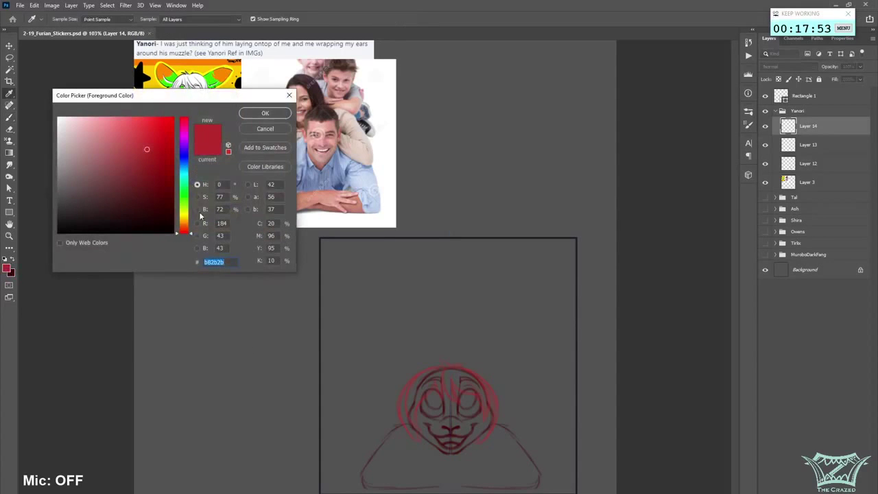
click(183, 158)
click(158, 201)
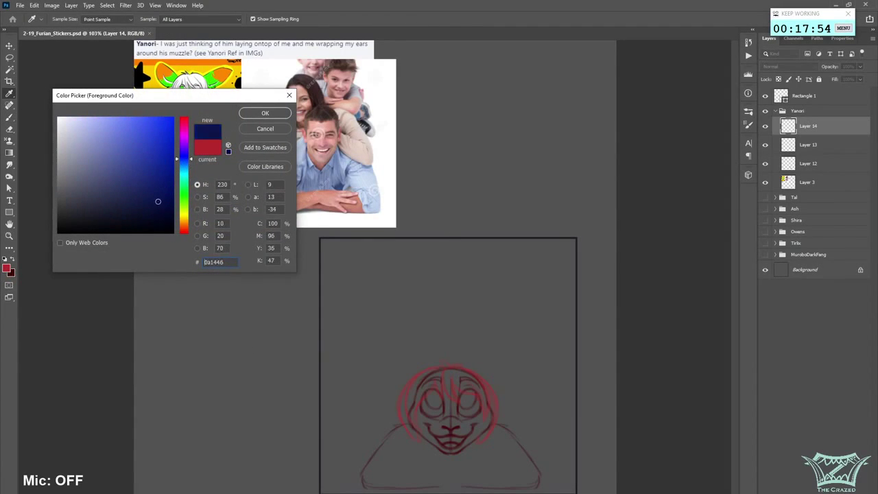
click(265, 113)
key(b)
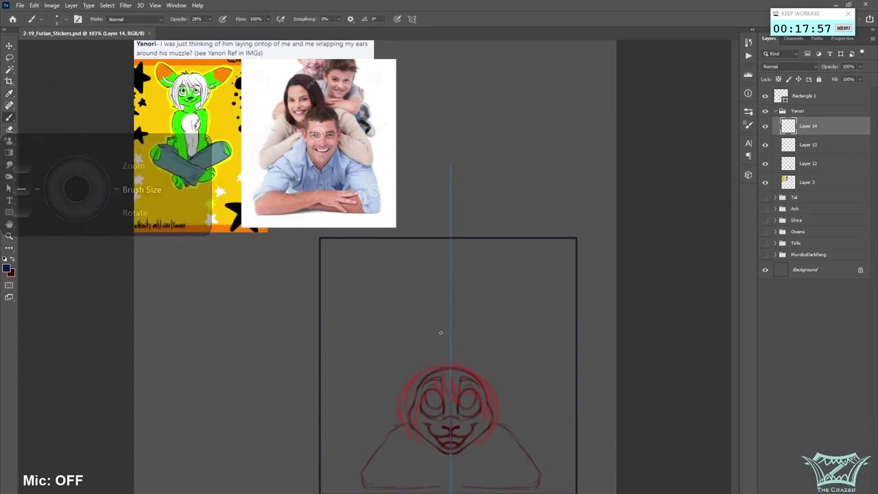
- Sketch the mirrored nose, bridge and curved mouth corners of a second character resting on top of the red head
mouse_move(436, 356)
mouse_down()
mouse_move(465, 351)
mouse_move(451, 366)
mouse_move(467, 351)
mouse_up()
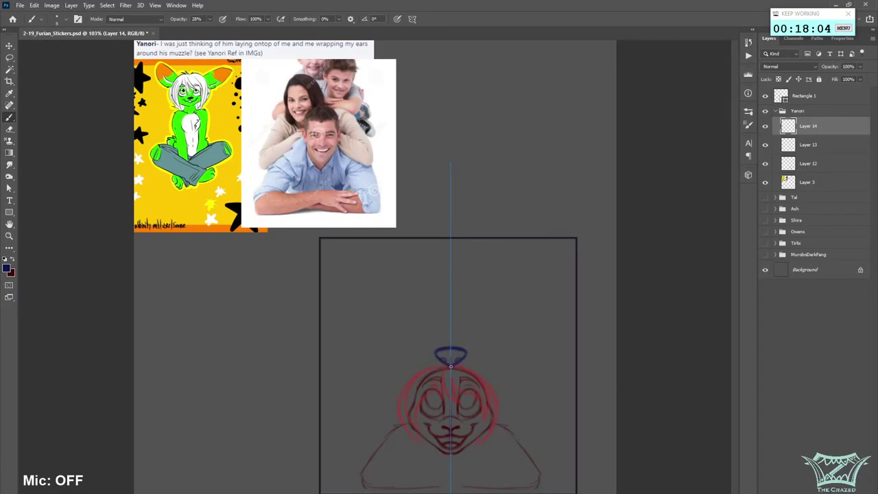
drag(441, 340, 434, 351)
drag(469, 373, 477, 366)
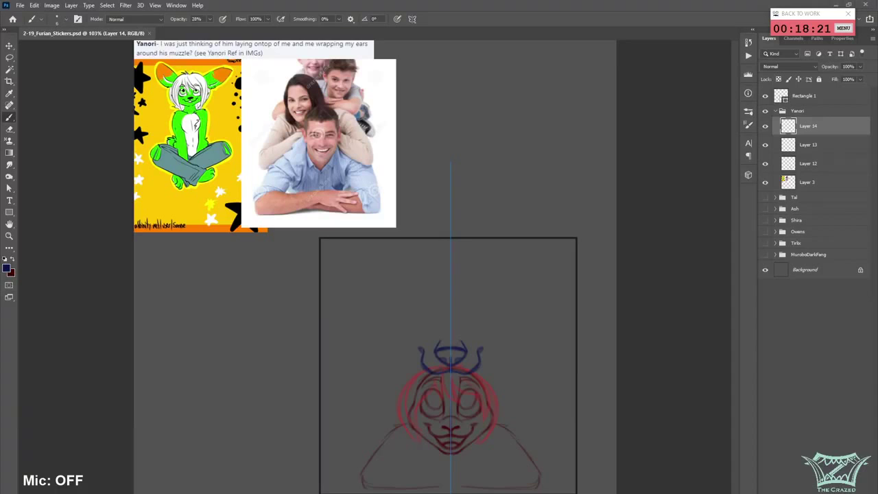
- Paste the wolf reference image, move its layer directly above the Background, and scale it to 37.29% below the other references
key(ctrl+v)
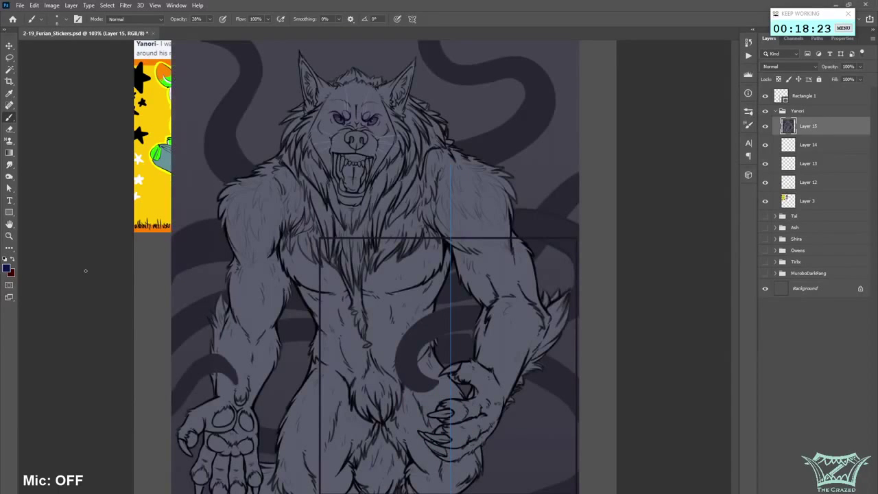
drag(809, 127, 801, 278)
key(l)
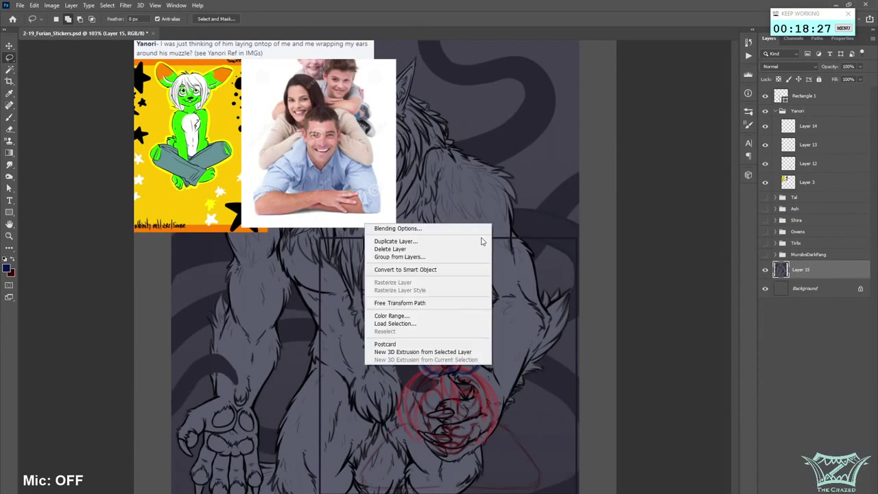
right_click(366, 224)
click(426, 308)
drag(580, 37, 526, 35)
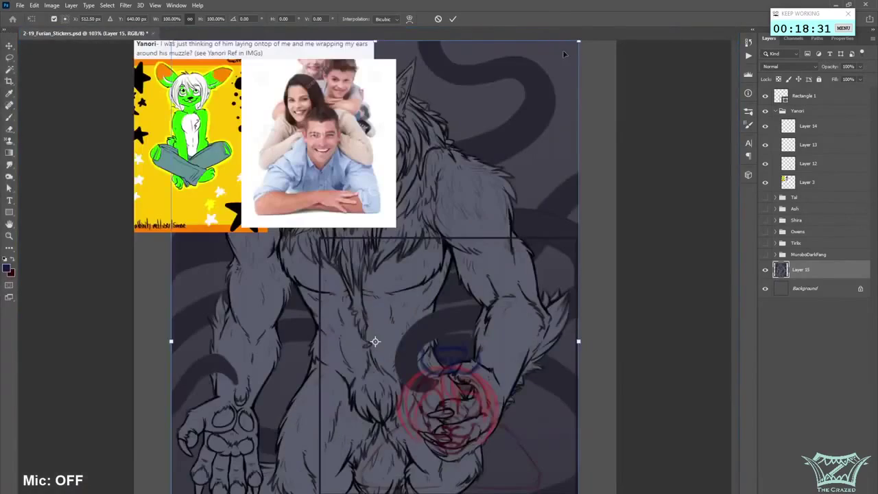
drag(578, 43, 314, 382)
drag(288, 410, 253, 285)
click(453, 19)
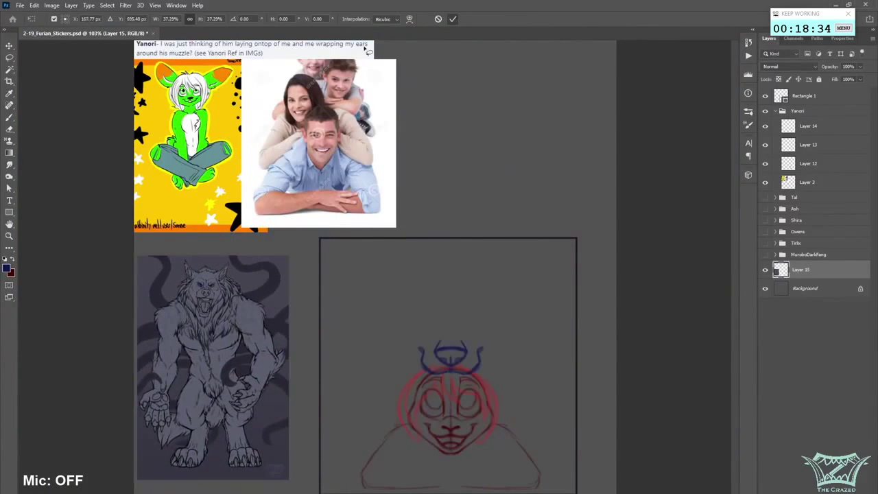
- Sketch mirrored blue eyes above the nose on Layer 14 and save the document
click(9, 118)
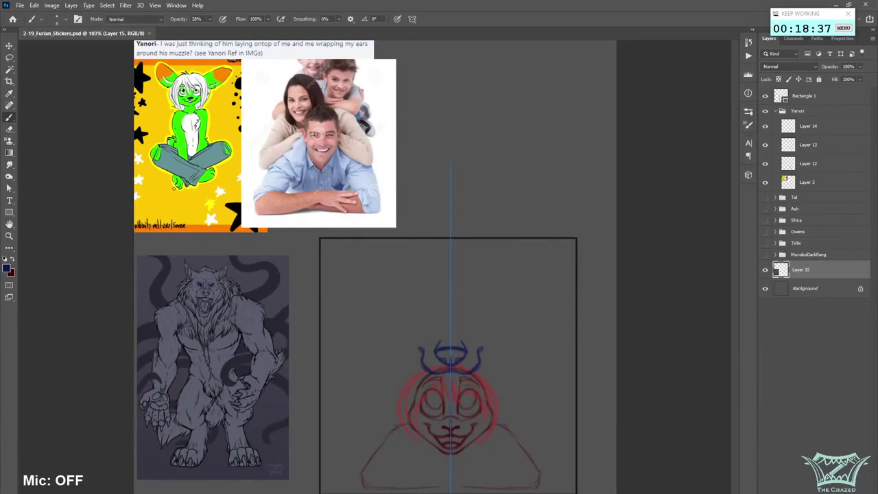
click(767, 132)
click(765, 127)
click(766, 127)
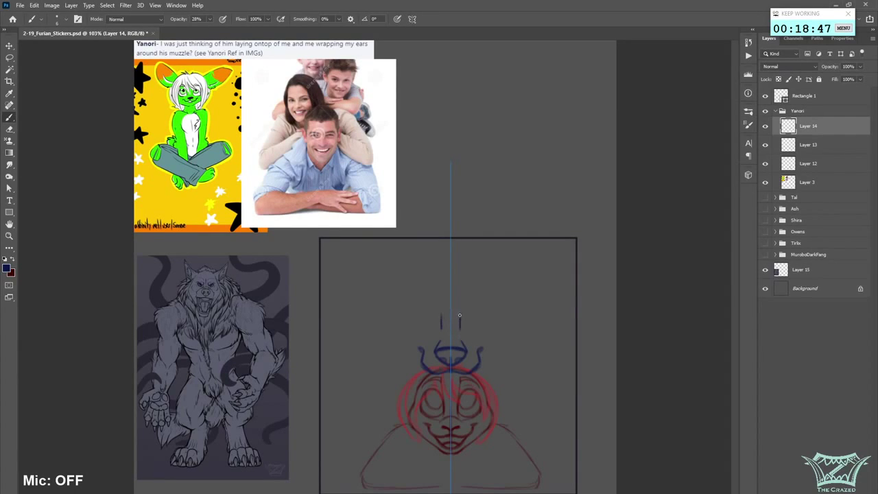
drag(461, 314, 475, 315)
key(ctrl+z)
key(ctrl+z)
mouse_move(460, 308)
mouse_down()
mouse_move(461, 322)
mouse_move(480, 323)
mouse_up()
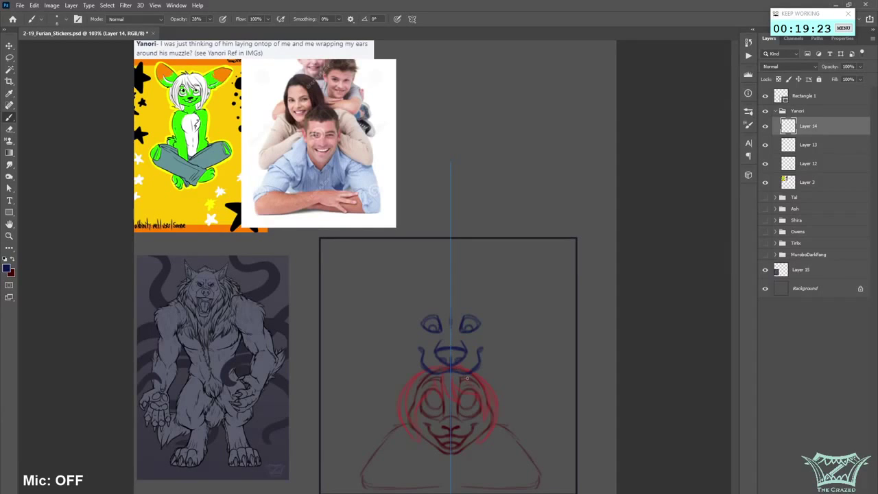
key(ctrl+s)
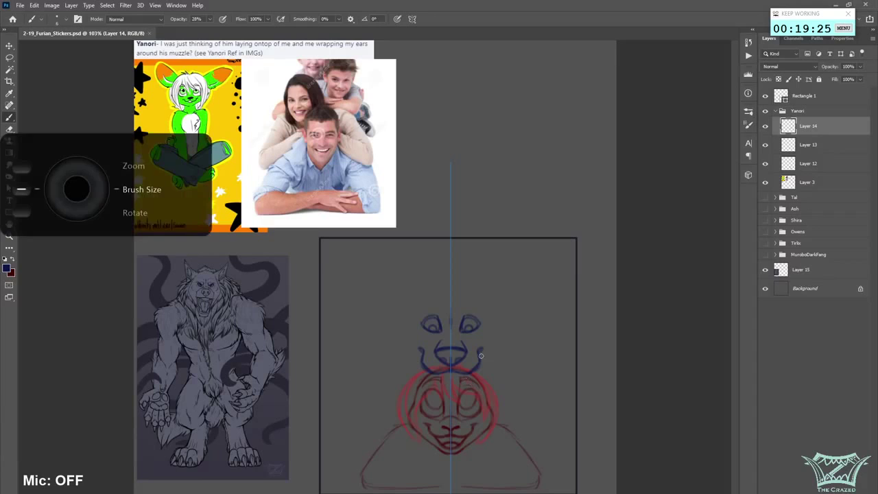
- Erase the blue nose and mouth lines on Layer 14 while keeping the eyes
key(])
key(])
key(])
key(])
key(])
key(])
key(ctrl+z)
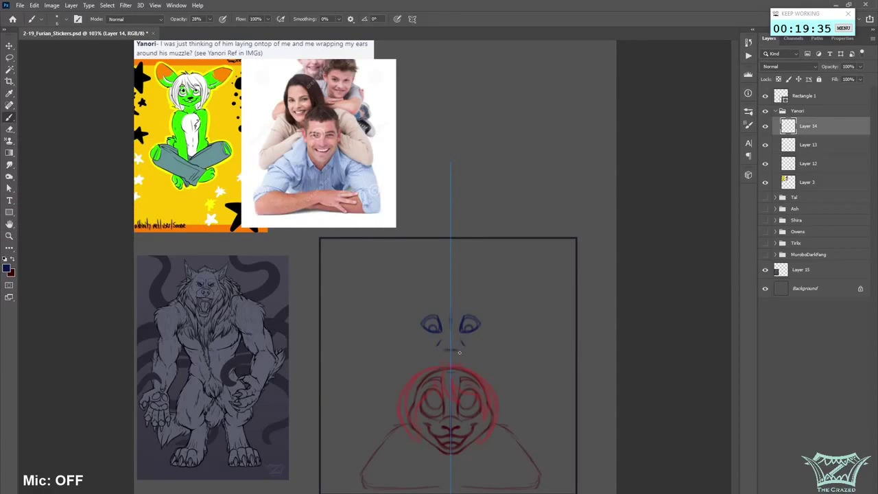
- Redraw the second character's muzzle with a narrower rounded nose, mirrored mouth corners and a lower jaw overlapping the red forehead
mouse_move(443, 350)
mouse_down()
mouse_move(459, 351)
mouse_move(463, 361)
mouse_up()
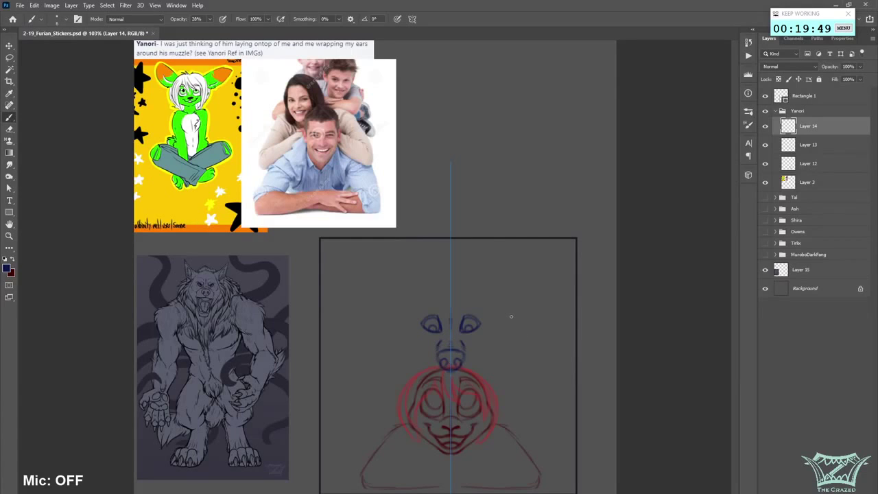
drag(438, 336, 439, 341)
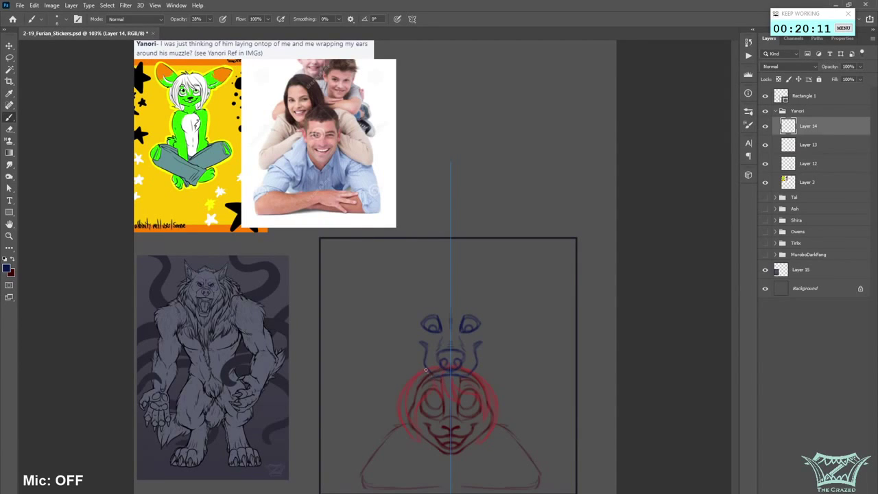
drag(441, 382, 462, 385)
- Select the blue eyes with the Lasso tool, scale them to 116.32% and clear the selection
key(l)
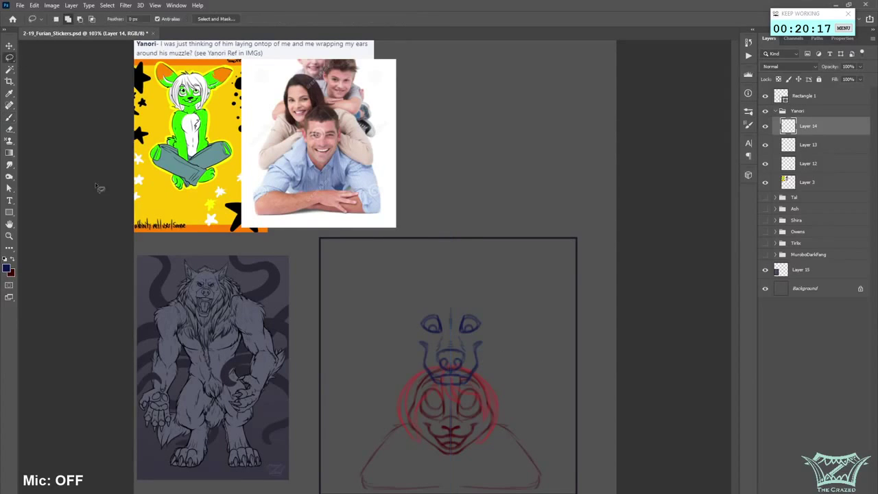
key(ctrl+semicolon)
mouse_move(506, 371)
mouse_down()
mouse_move(518, 351)
mouse_move(510, 336)
mouse_move(457, 334)
mouse_up()
key(ctrl+z)
mouse_move(504, 305)
mouse_down()
mouse_move(447, 278)
mouse_move(411, 329)
mouse_move(474, 339)
mouse_up()
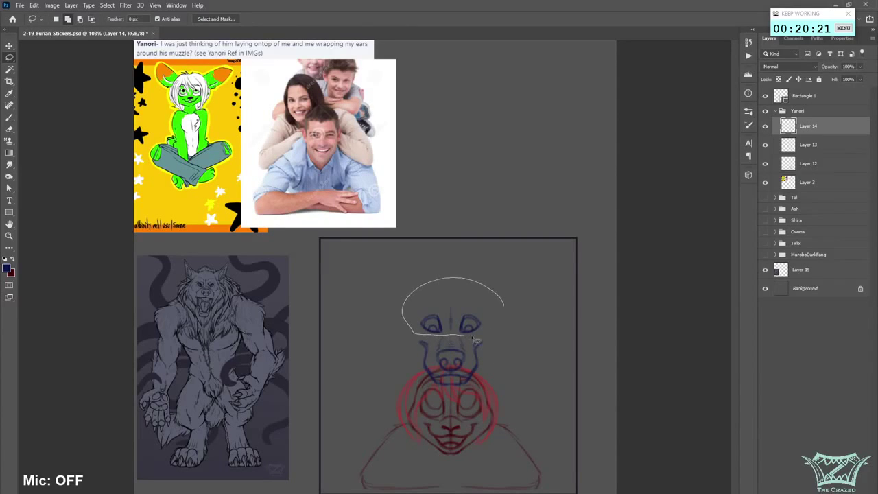
right_click(474, 304)
click(521, 396)
drag(453, 278, 452, 267)
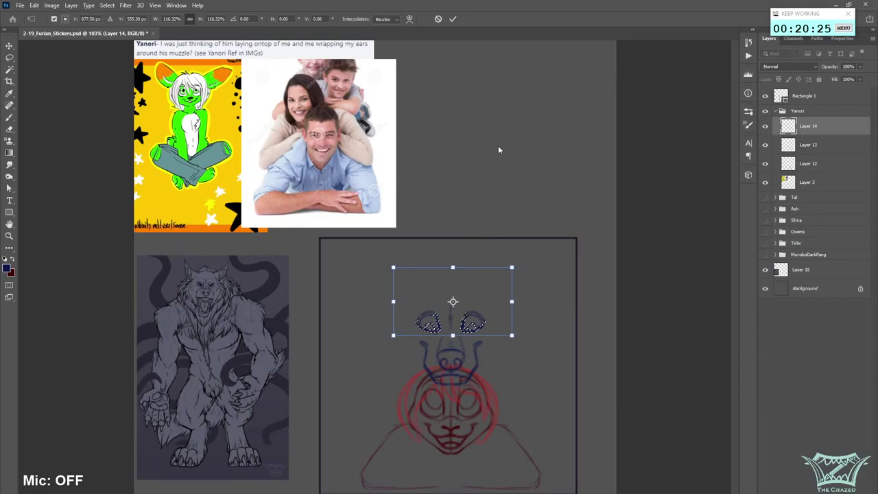
click(452, 19)
click(107, 4)
click(116, 23)
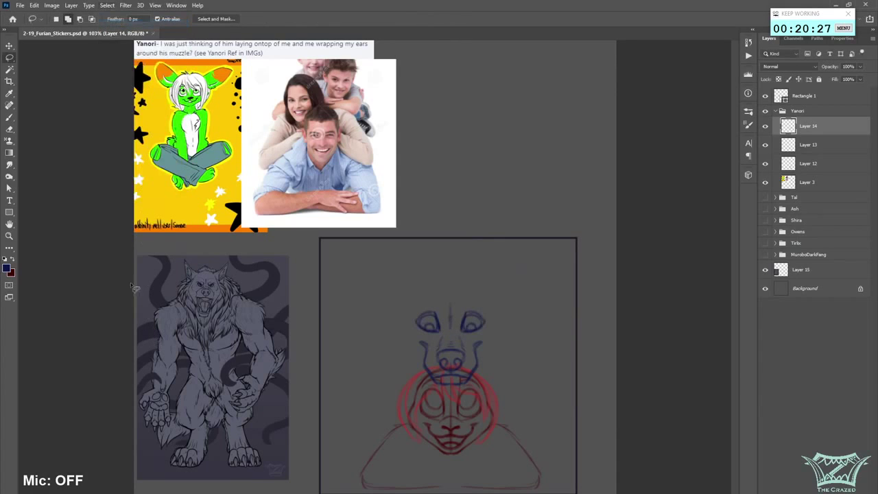
- Sketch the wolf-like character's mirrored head outline on Layer 14 with wide pointed ears, inner ear lines and jagged cheek fur
click(10, 117)
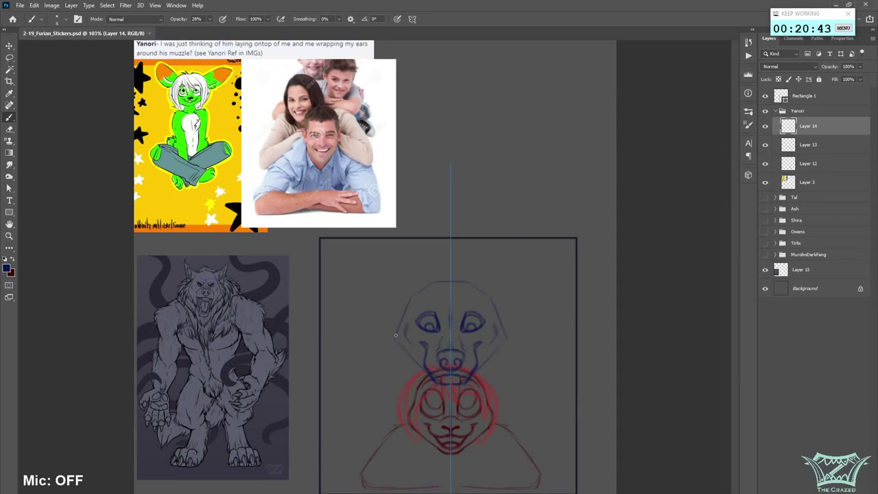
drag(420, 279, 386, 259)
drag(367, 271, 350, 261)
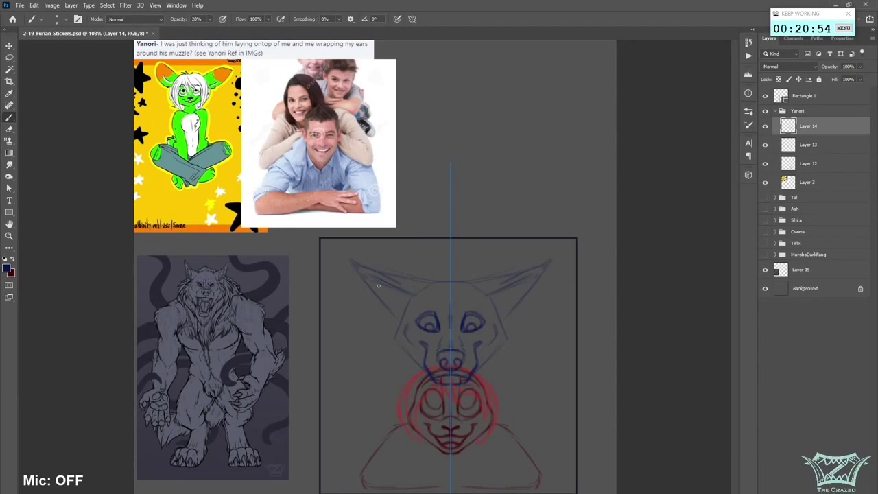
drag(382, 290, 404, 299)
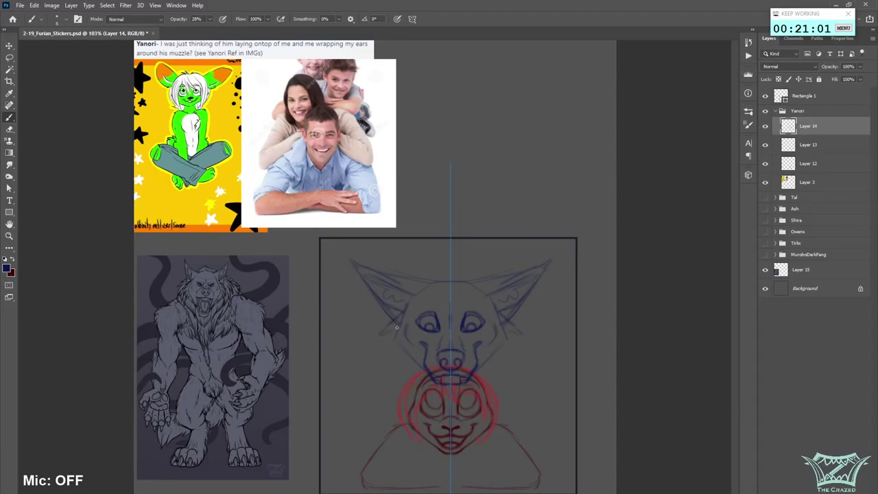
mouse_move(388, 353)
mouse_down()
mouse_move(379, 373)
mouse_move(405, 379)
mouse_up()
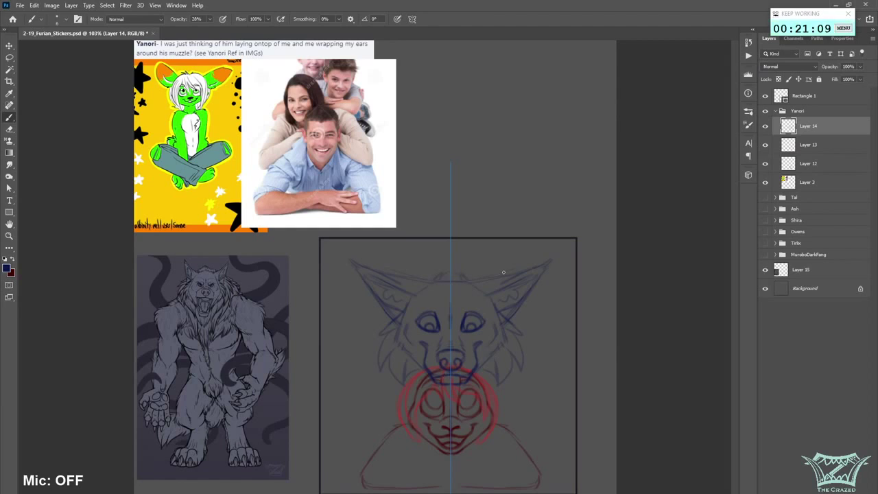
- Sketch a mirrored shaggy mane on Layer 14 over the crown and down both sides of the wolf-like head to the red shoulders
drag(495, 260, 479, 245)
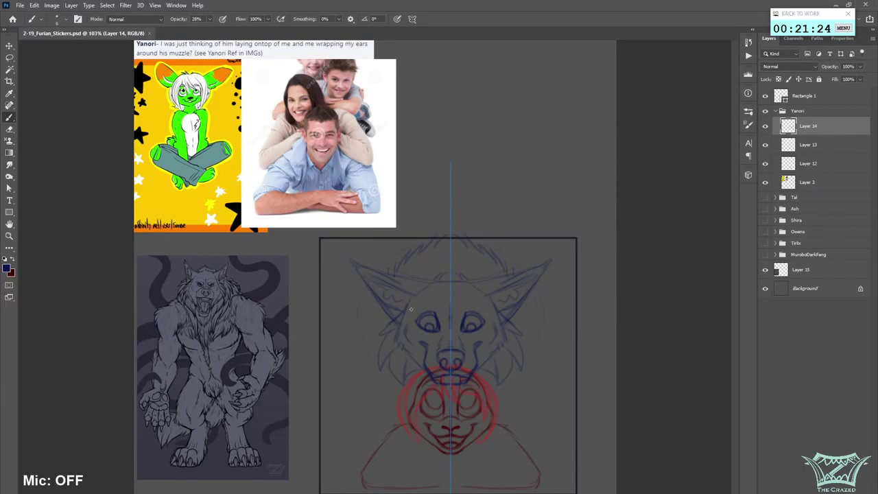
drag(366, 296, 348, 307)
mouse_move(348, 307)
mouse_down()
mouse_move(367, 307)
mouse_move(352, 332)
mouse_move(359, 339)
mouse_up()
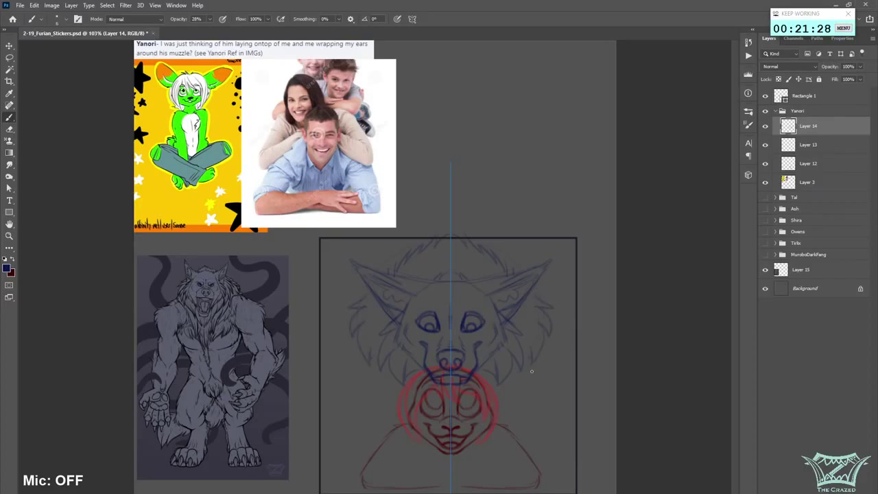
mouse_move(551, 344)
mouse_down()
mouse_move(558, 368)
mouse_move(544, 353)
mouse_move(540, 400)
mouse_move(536, 379)
mouse_up()
drag(516, 416, 503, 425)
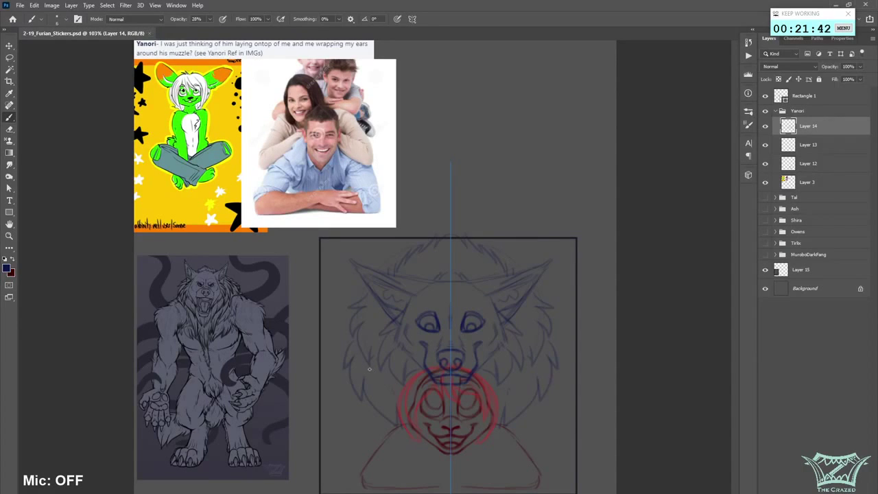
- Sketch the wolf-like character's mirrored shoulders and upper arms sloping outward from the mane past the sticker frame
drag(353, 367, 339, 399)
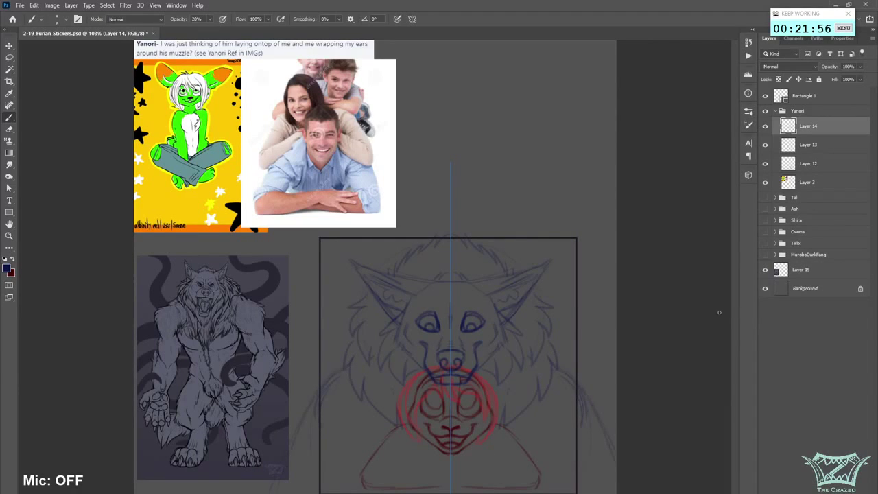
scroll(563, 355, down, 3)
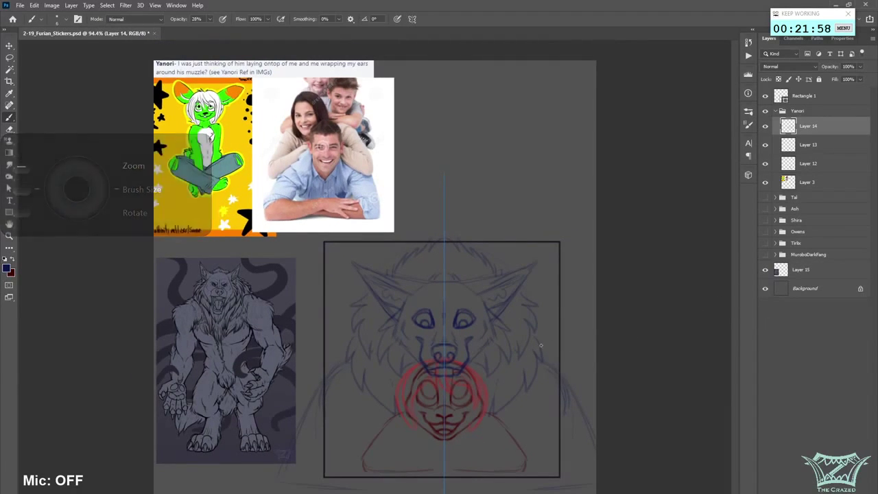
scroll(690, 294, up, 2)
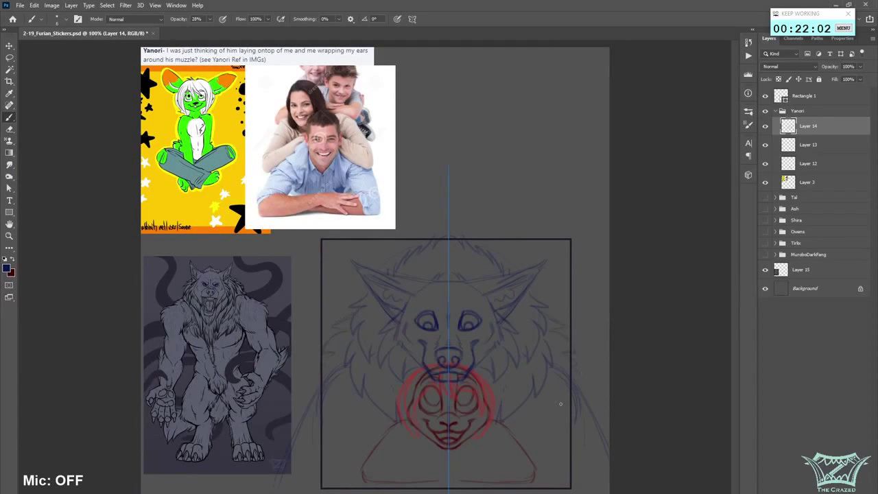
- Rework the crown fur into smaller tufts inside the frame and sketch mirrored furry forearms along the base on Layer 14
key(bracketright)
key(bracketright)
key(bracketright)
key(bracketright)
key(bracketright)
key(bracketright)
key(bracketright)
drag(466, 248, 443, 238)
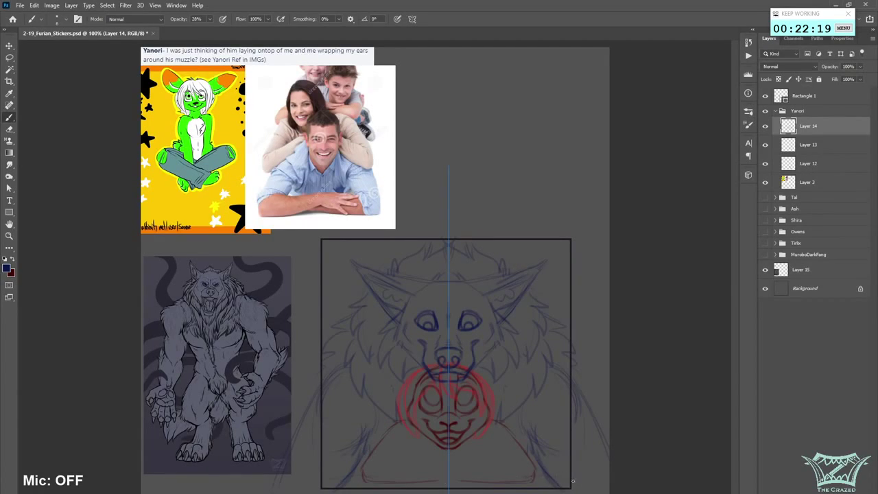
drag(557, 474, 498, 473)
key(ctrl+z)
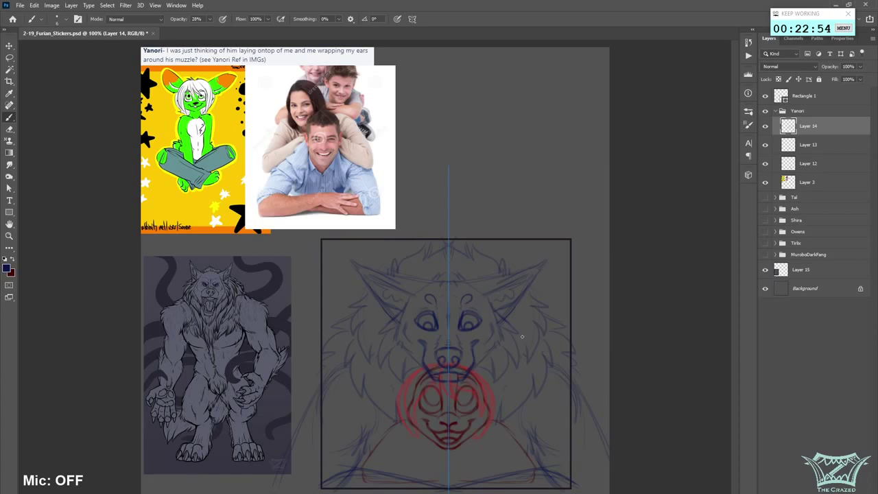
- Sketch dark red ears on Layer 12 wrapping over the wolf-like muzzle, turning symmetry off to draw their overlapping tips
click(13, 258)
click(809, 147)
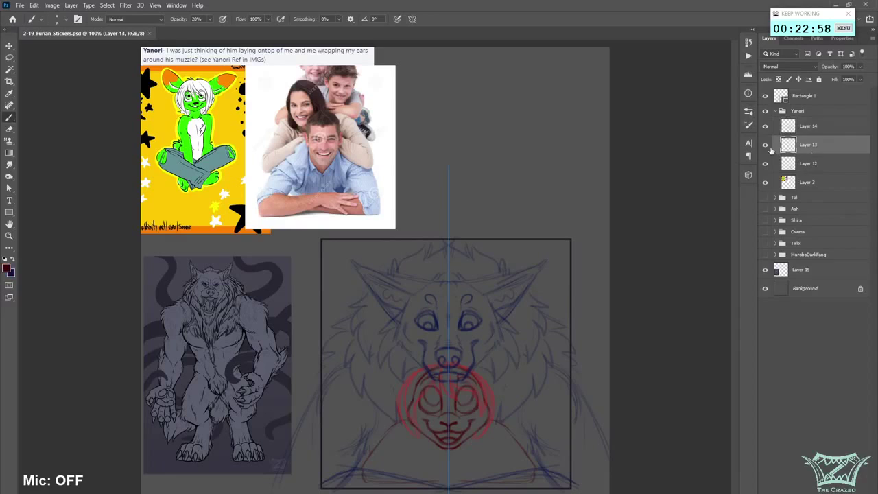
click(807, 164)
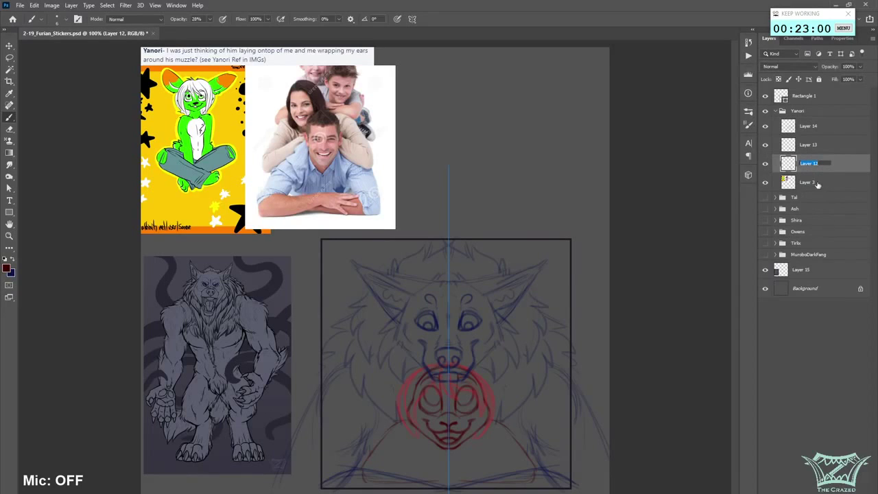
click(765, 165)
click(765, 165)
mouse_move(466, 333)
mouse_down()
mouse_move(420, 340)
mouse_move(404, 357)
mouse_up()
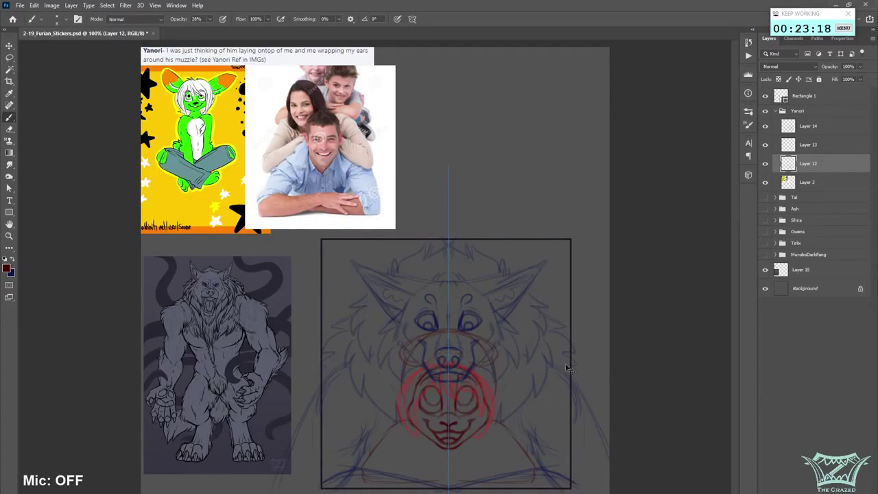
key(ctrl+z)
key(ctrl+z)
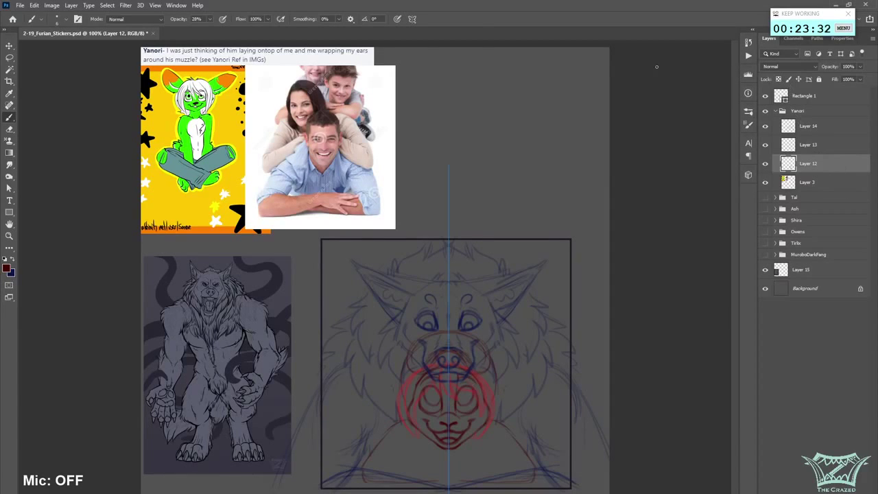
click(414, 19)
click(441, 30)
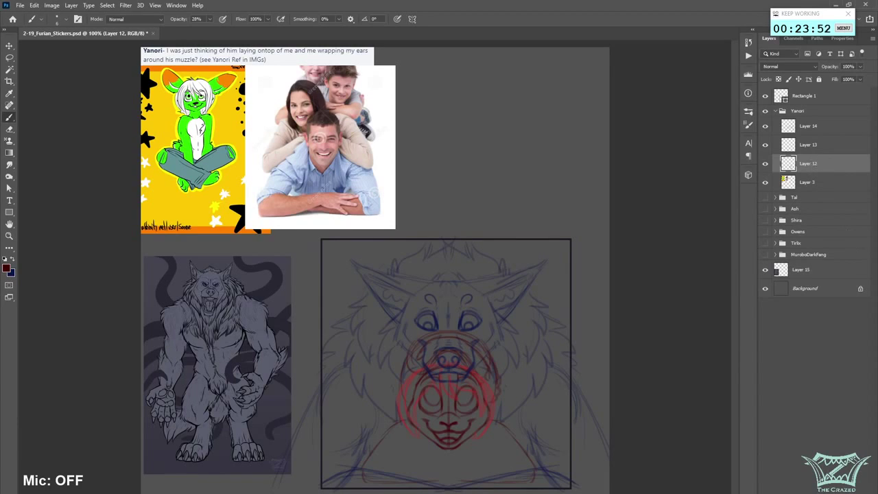
- Add a layer mask to Layer 14 and hide the blue muzzle lines covered by the wrapped ears
click(810, 148)
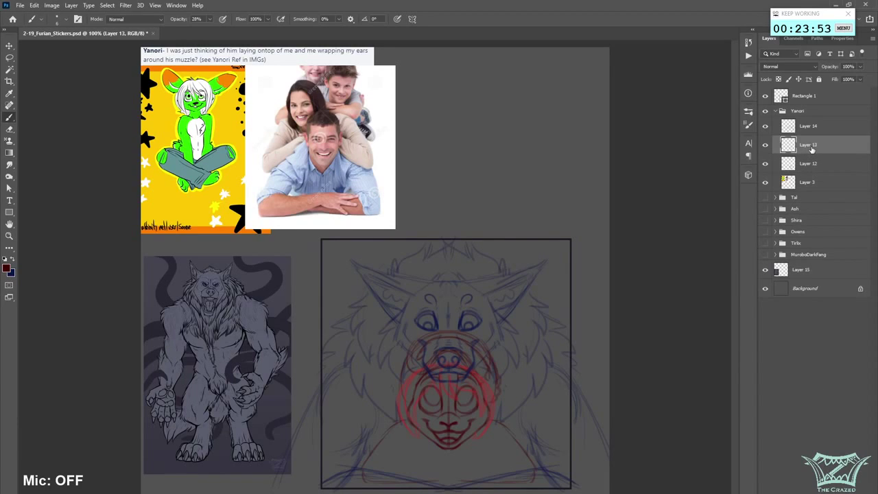
click(817, 129)
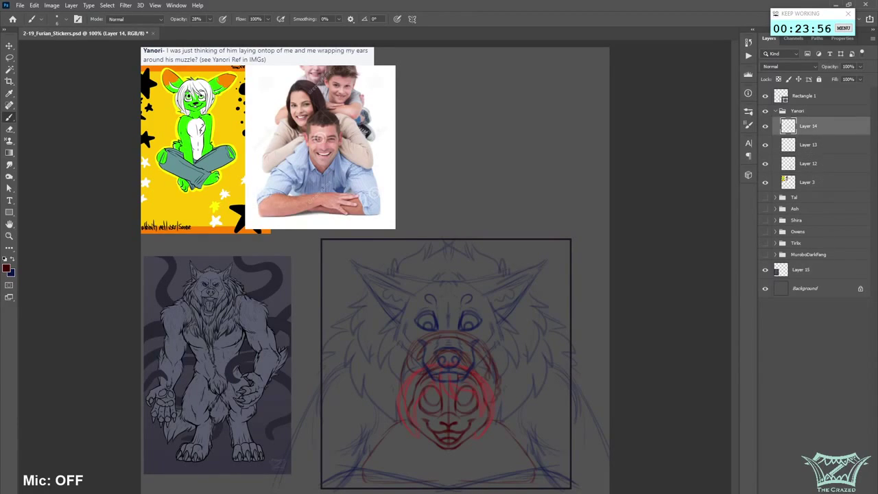
click(804, 492)
key(bracketright)
key(bracketright)
key(bracketright)
key(bracketright)
key(bracketright)
key(bracketright)
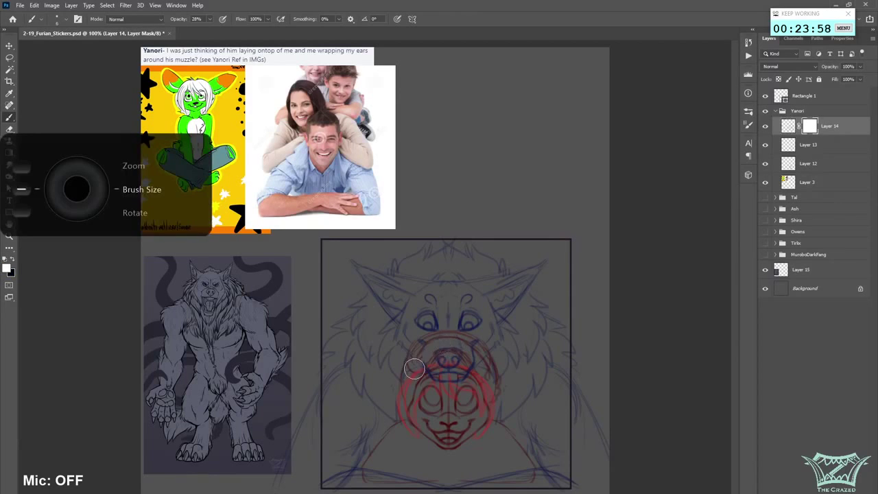
mouse_move(476, 349)
mouse_down()
mouse_move(444, 339)
mouse_move(418, 352)
mouse_up()
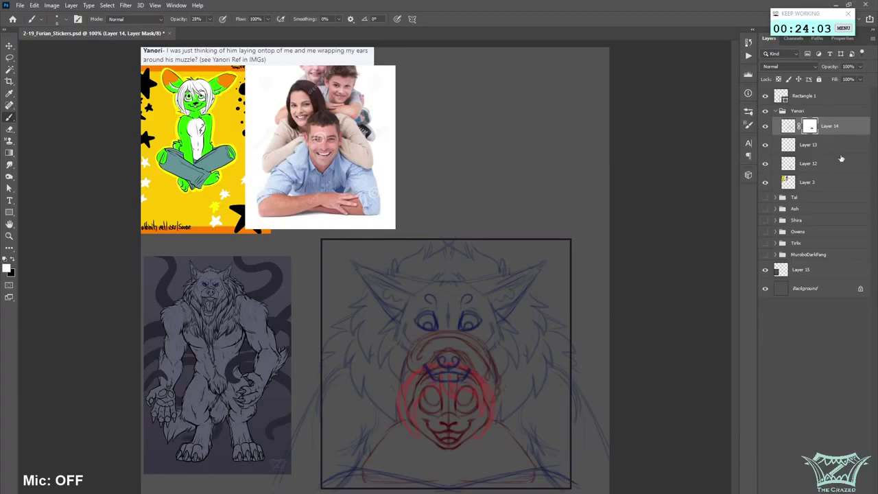
- Add layer masks to Layers 13 and 12, hide the red lines crossing the blue muzzle, and save the document
click(830, 147)
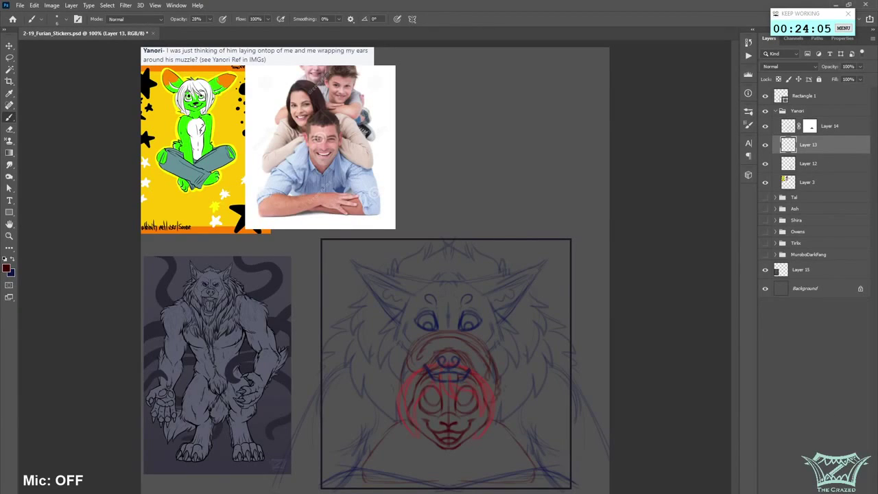
click(826, 491)
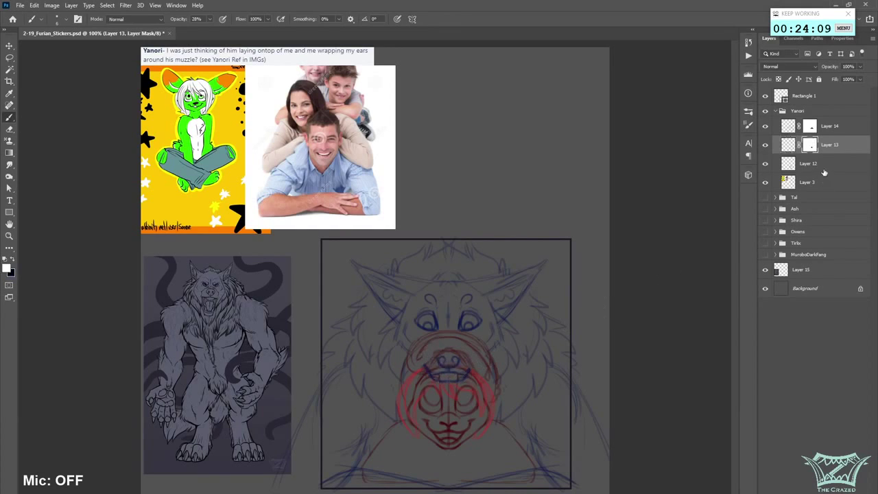
key(alt+bracketleft)
key(ctrl+shift+m)
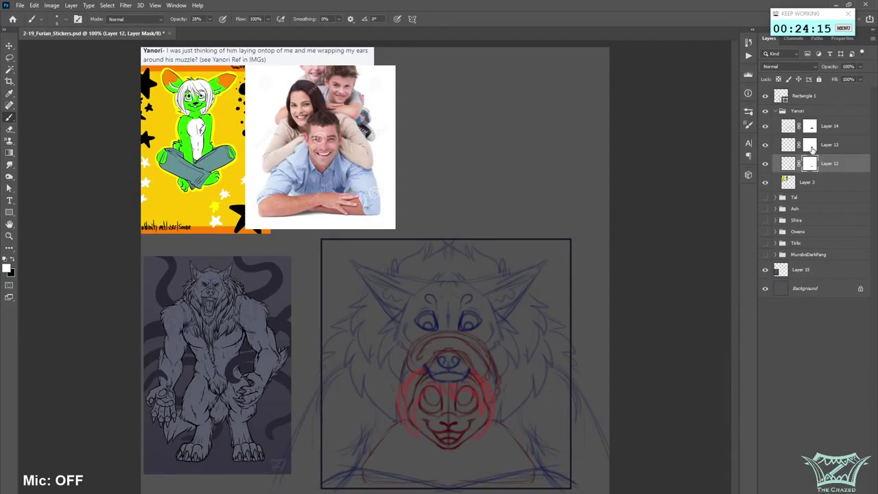
key(alt+bracketright)
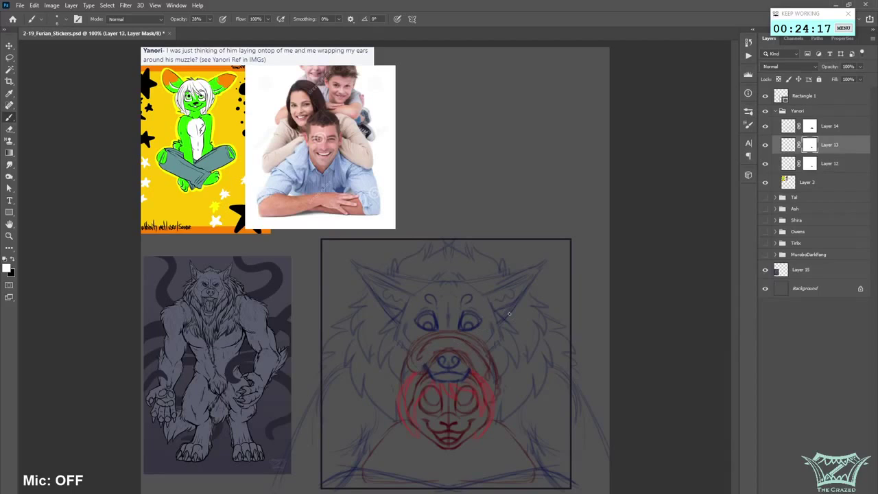
key(ctrl+s)
key(alt+bracketright)
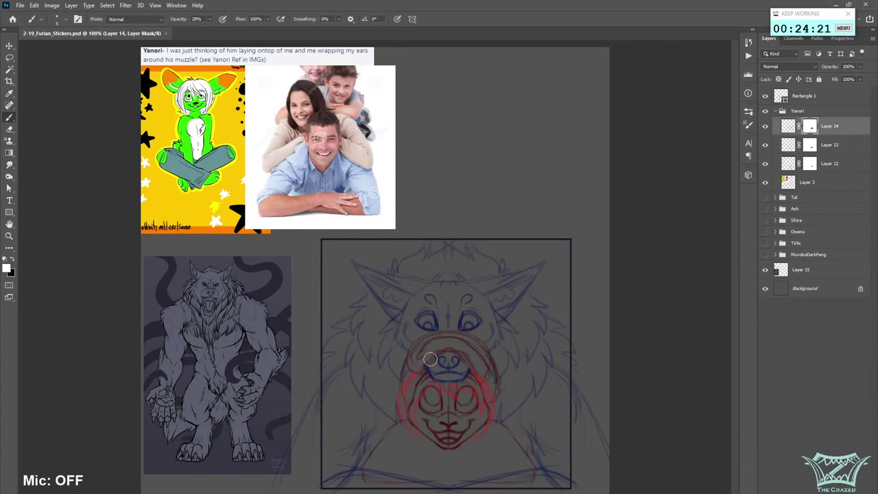
- Darken the contours of the wrapped ears on Layer 12 with curved strokes around the wolf-like muzzle
click(788, 147)
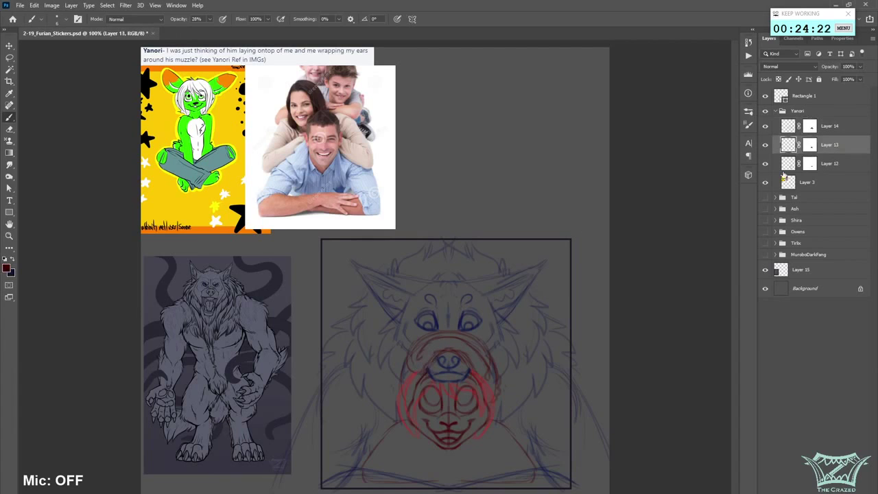
click(789, 164)
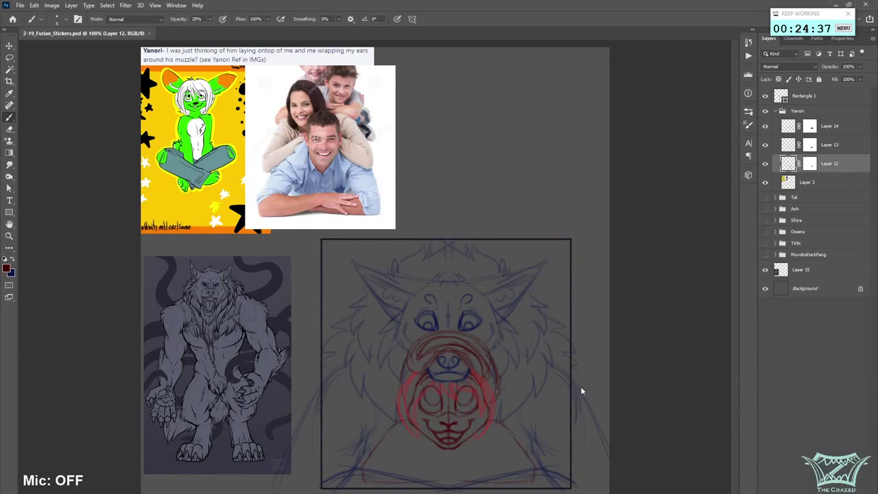
drag(433, 332, 407, 367)
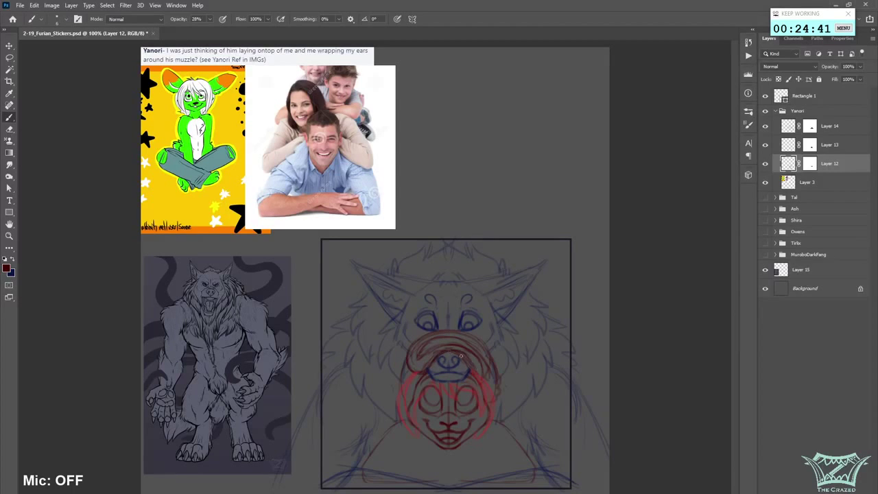
key(])
key(])
key(])
key(])
key(])
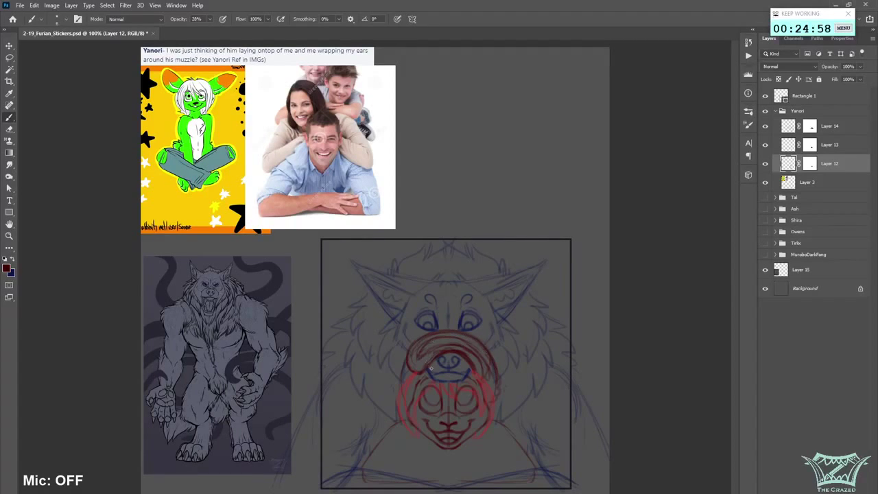
- Clean up the stray red ear lines around the blue nose on Layer 12 and save the document
key(bracketright)
key(bracketright)
key(bracketright)
key(bracketright)
key(bracketright)
key(bracketright)
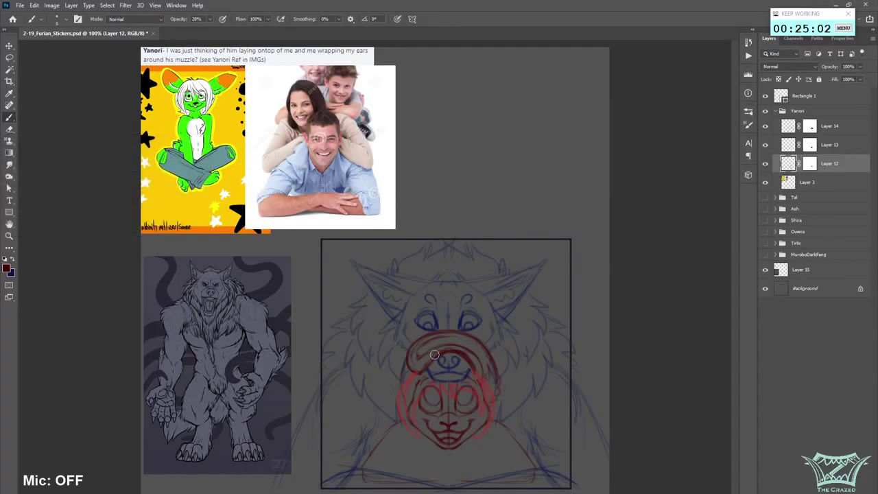
key(ctrl+s)
- Reinforce the upper and outer edges of the wrapped ears on Layer 12 with bolder dark red strokes
drag(452, 335, 472, 344)
scroll(688, 341, down, 3)
scroll(688, 341, up, 4)
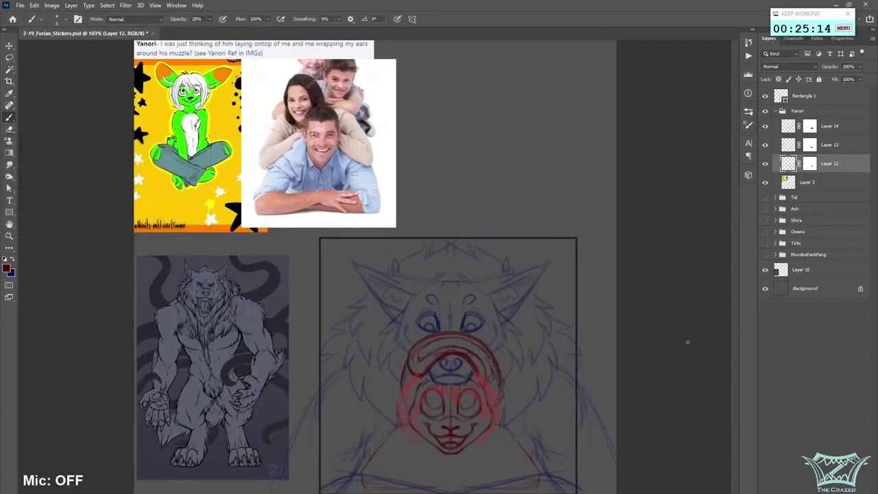
scroll(687, 341, down, 2)
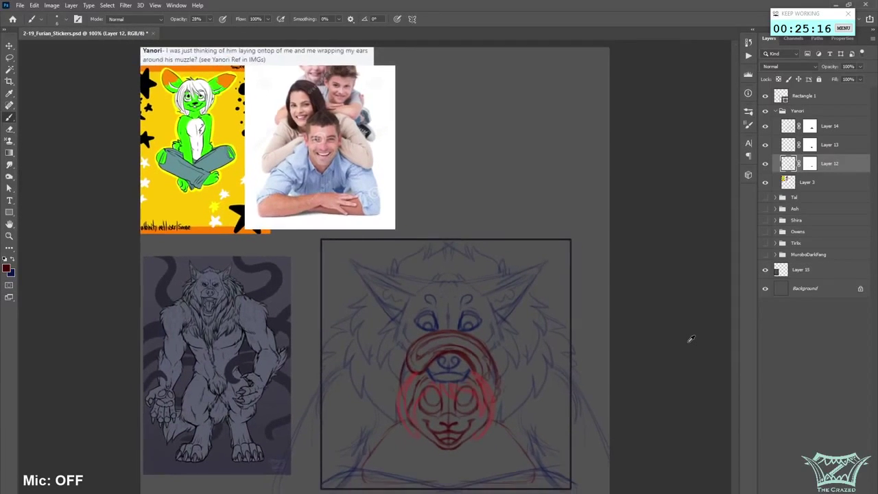
scroll(689, 340, up, 2)
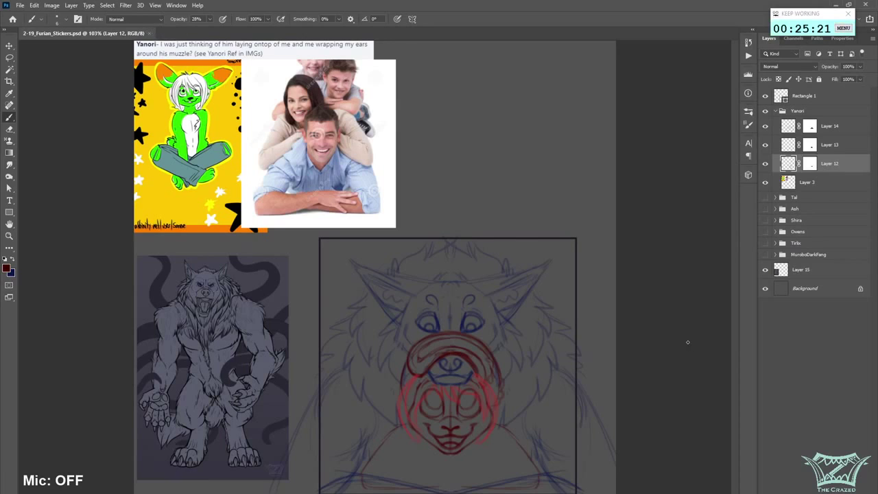
click(477, 334)
scroll(584, 318, down, 3)
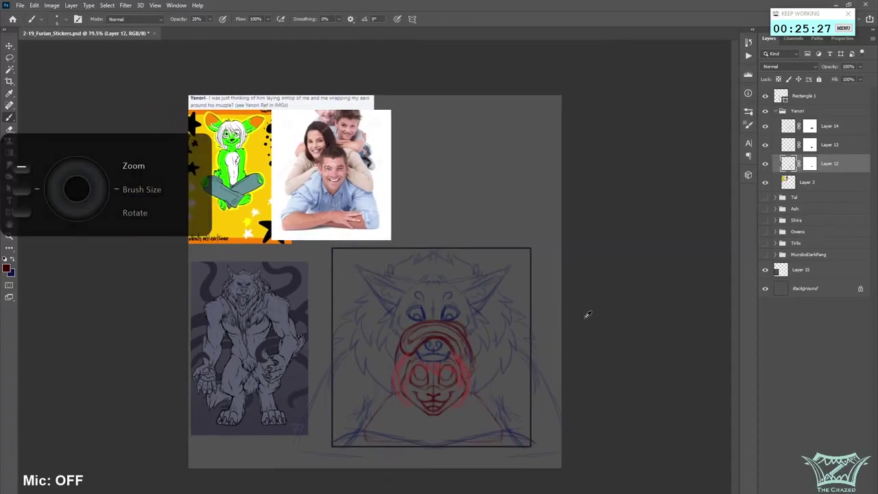
- Sketch mirrored folded forearms below the red character's head on Layer 12 using the last used symmetry
scroll(587, 315, up, 2)
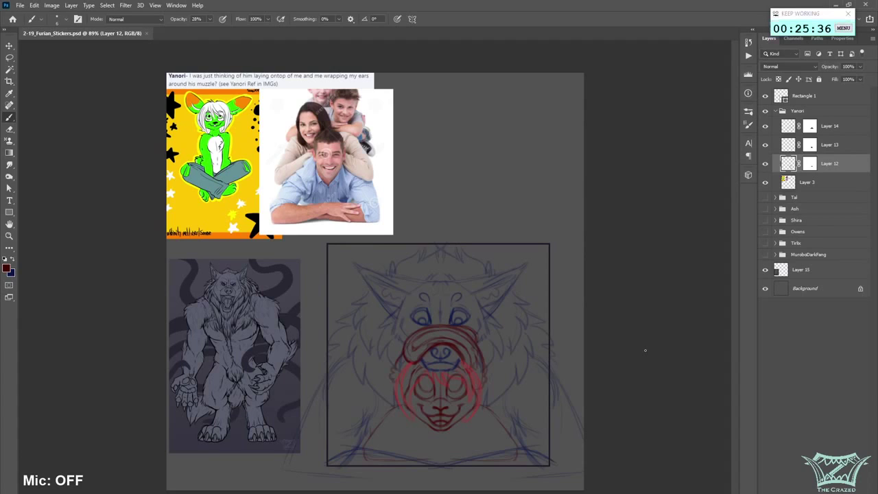
click(404, 350)
click(413, 18)
click(456, 39)
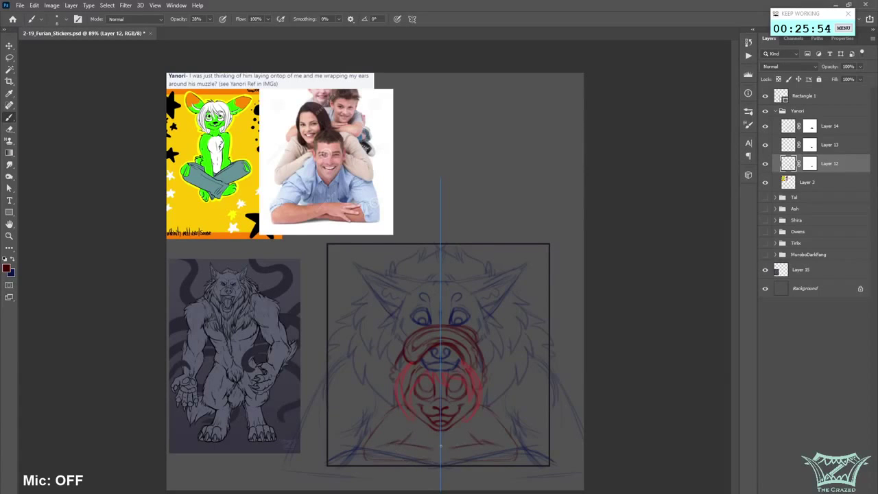
- Turn off paint symmetry and draw the hand resting across the folded forearms on Layer 12
click(416, 22)
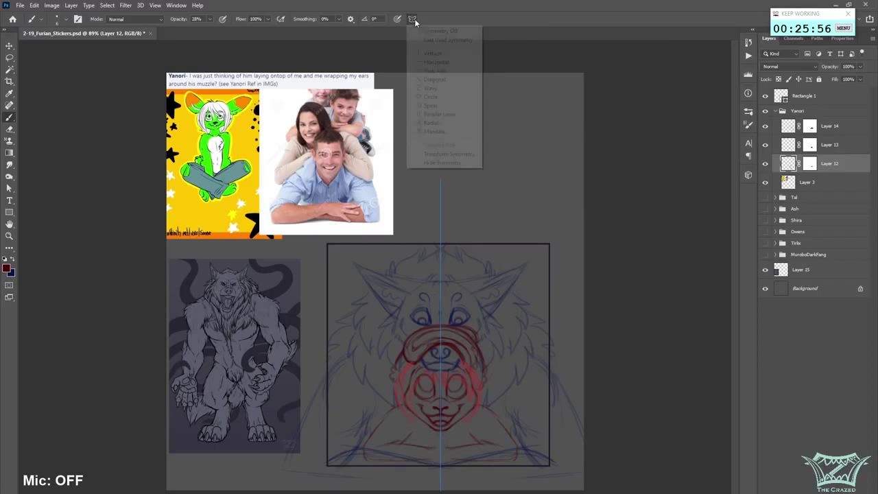
click(425, 32)
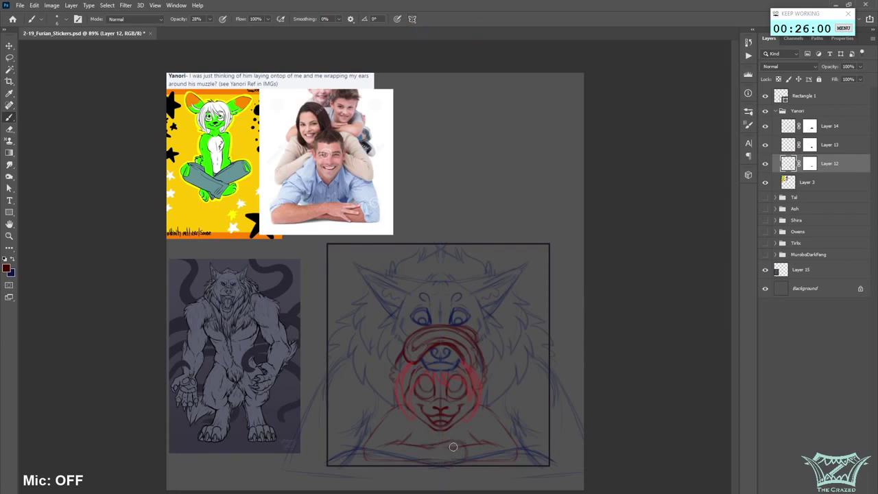
key(])
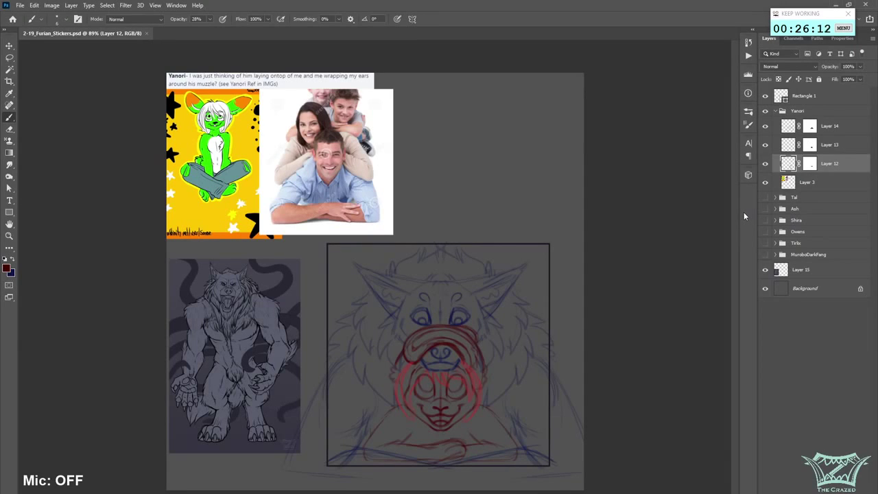
- Erase the wrapped ear lines over the muzzle on Layer 12 and redraw the ears crossing above the blue nose
key(bracketright)
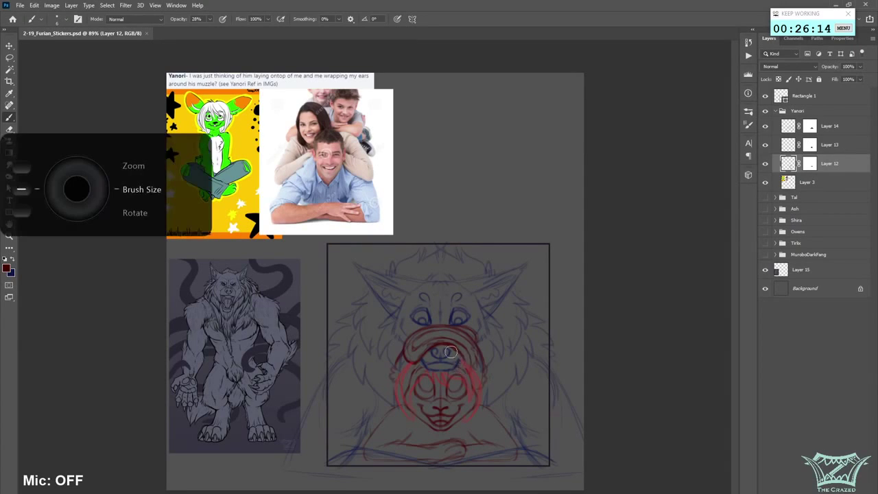
mouse_move(456, 354)
mouse_down()
mouse_move(410, 354)
mouse_move(432, 326)
mouse_move(404, 343)
mouse_move(478, 318)
mouse_up()
key(ctrl+z)
key(ctrl+z)
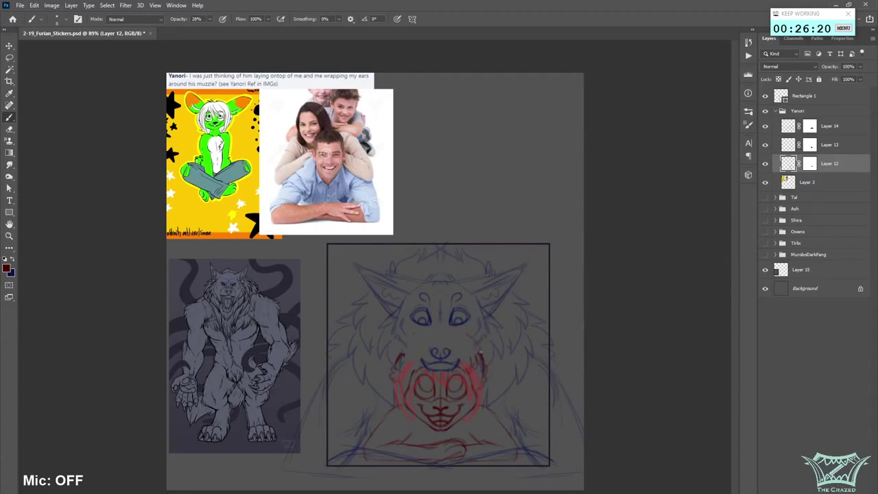
drag(481, 353, 434, 328)
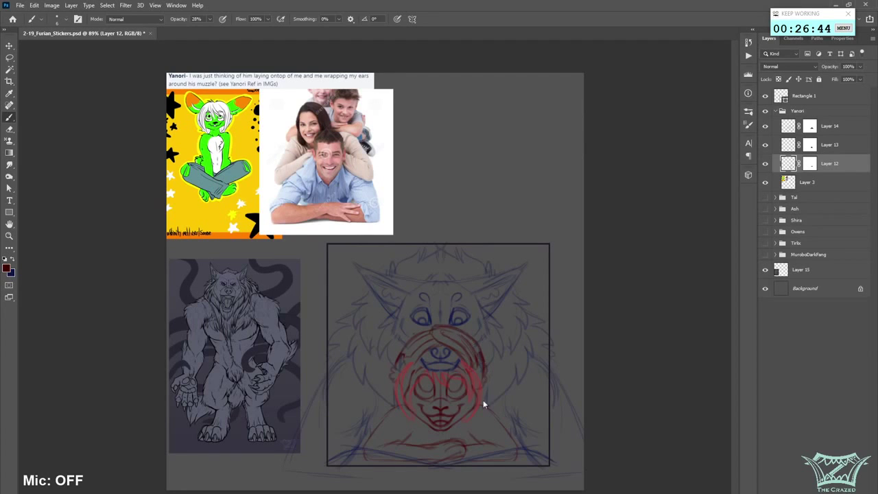
scroll(609, 359, down, 3)
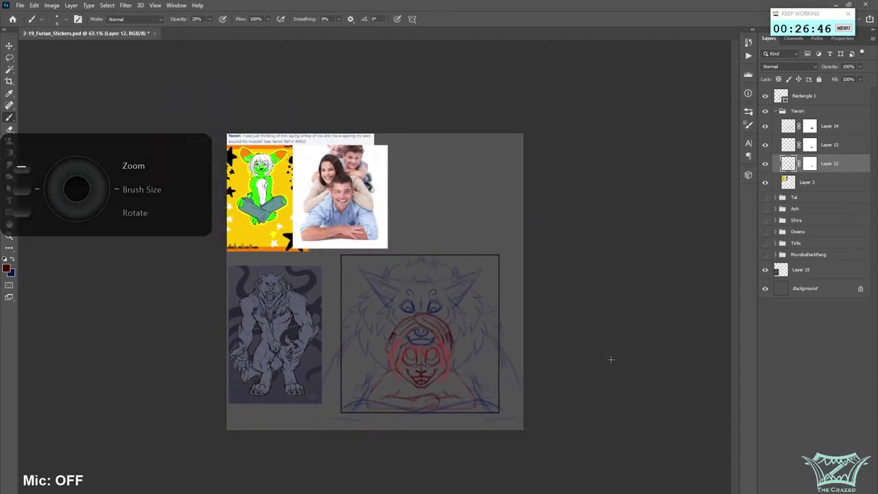
- Erase the hand and lower arm lines on Layer 12 and redraw the folded forearms with simpler curves
scroll(265, 398, up, 1)
scroll(265, 396, up, 1)
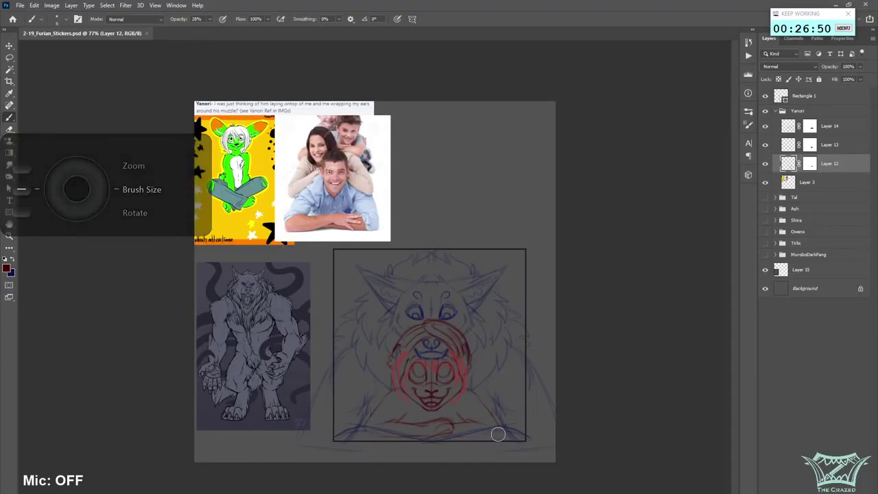
drag(409, 449, 394, 437)
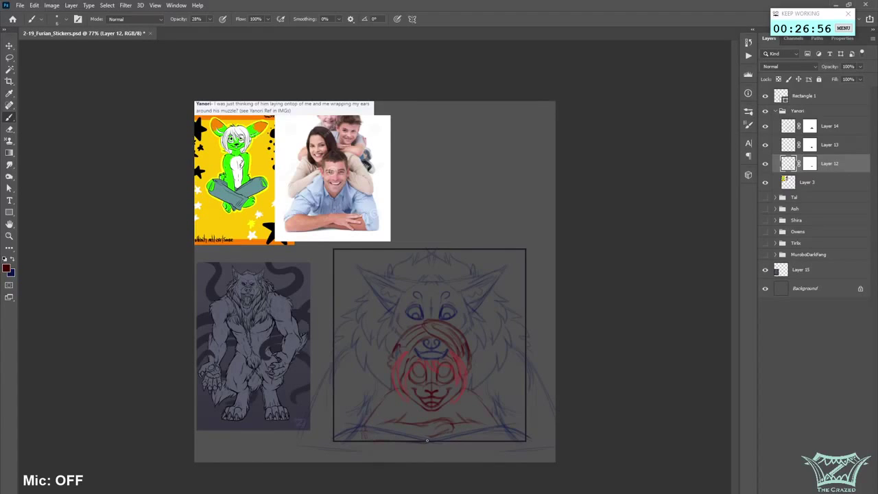
key(])
key(])
key(])
key(])
key(])
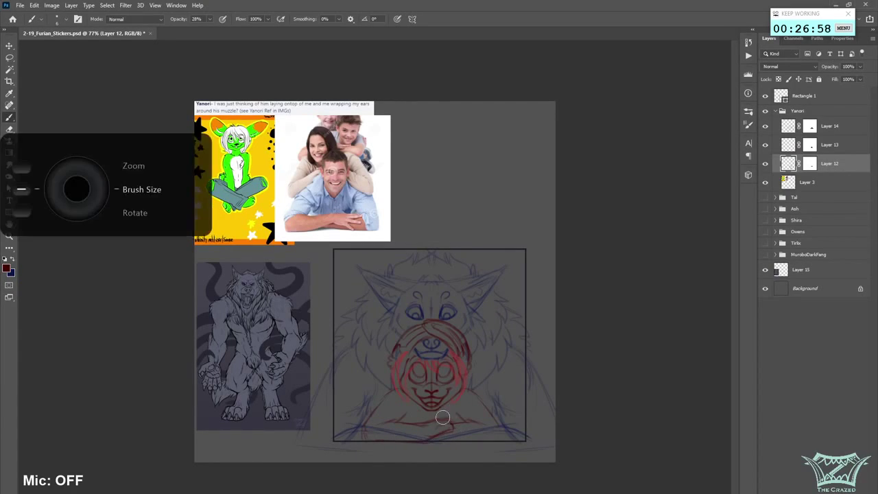
mouse_move(443, 416)
mouse_down()
mouse_move(424, 436)
mouse_move(456, 430)
mouse_move(445, 428)
mouse_move(448, 421)
mouse_move(406, 426)
mouse_up()
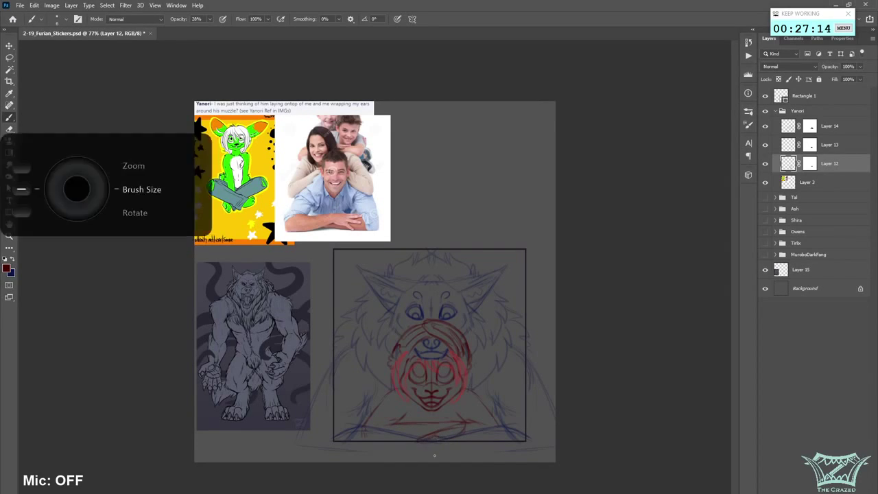
- Refine the overlapping forearms and darken the red character's upper arm outlines on Layer 12
drag(455, 425, 410, 438)
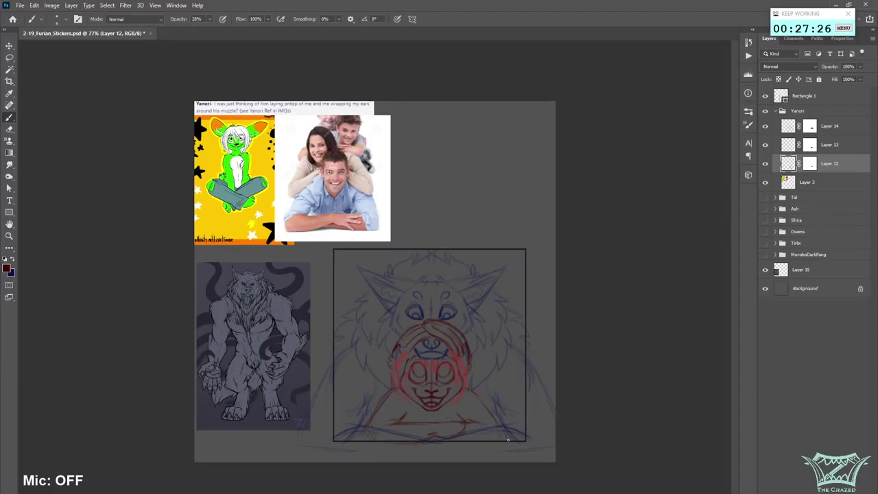
key(bracketright)
key(bracketright)
key(bracketright)
key(bracketright)
key(bracketright)
scroll(470, 428, down, 3)
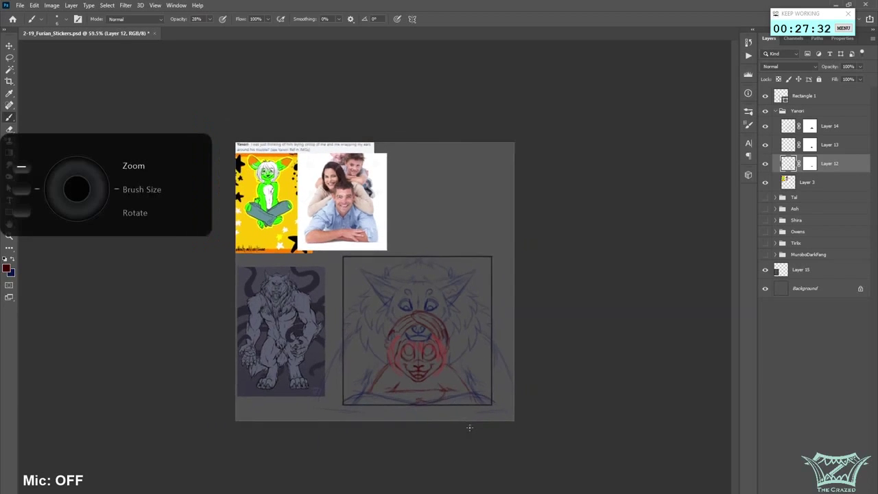
scroll(469, 427, up, 3)
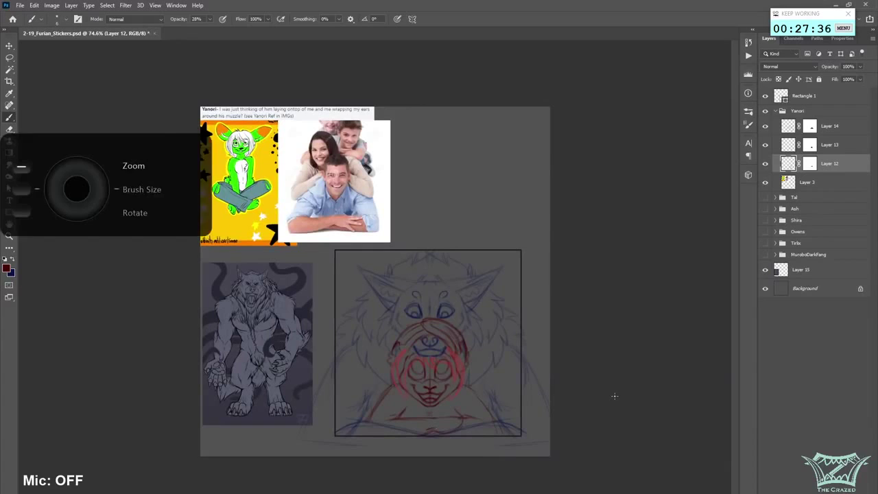
scroll(613, 396, down, 3)
scroll(617, 392, up, 4)
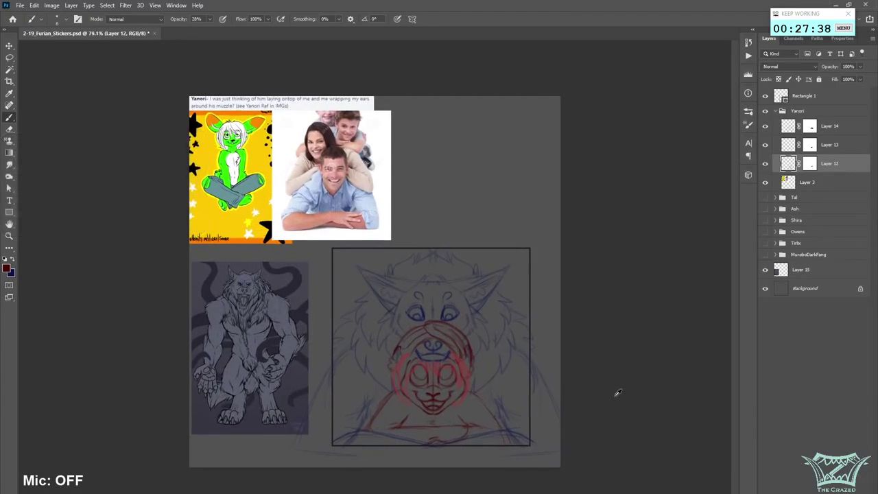
- Darken the wolf-like character's eyes on Layer 14 with mirrored dark blue strokes, and turn symmetry off when finished
key(alt+bracketright)
key(alt+bracketright)
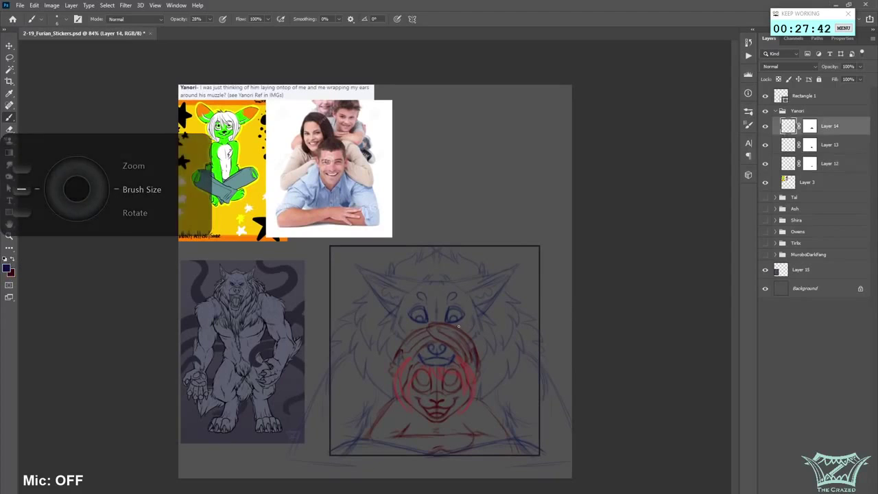
click(412, 19)
click(457, 41)
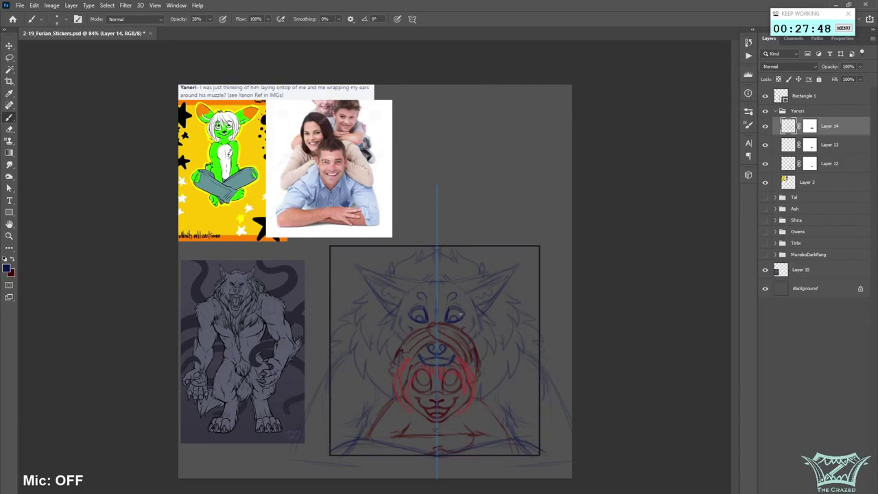
key(])
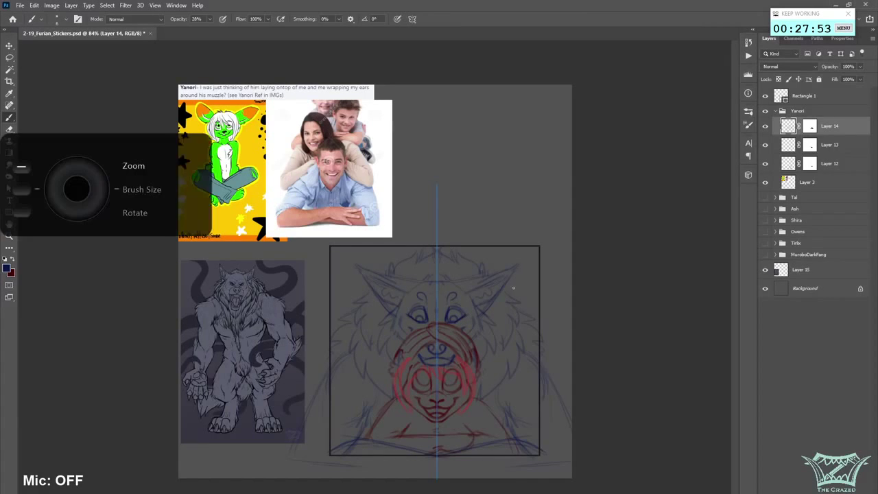
scroll(513, 288, down, 3)
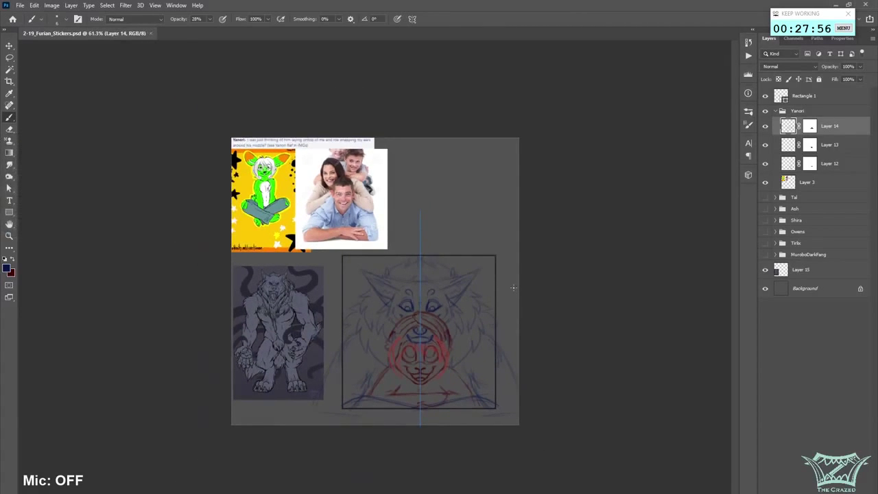
click(412, 18)
click(458, 32)
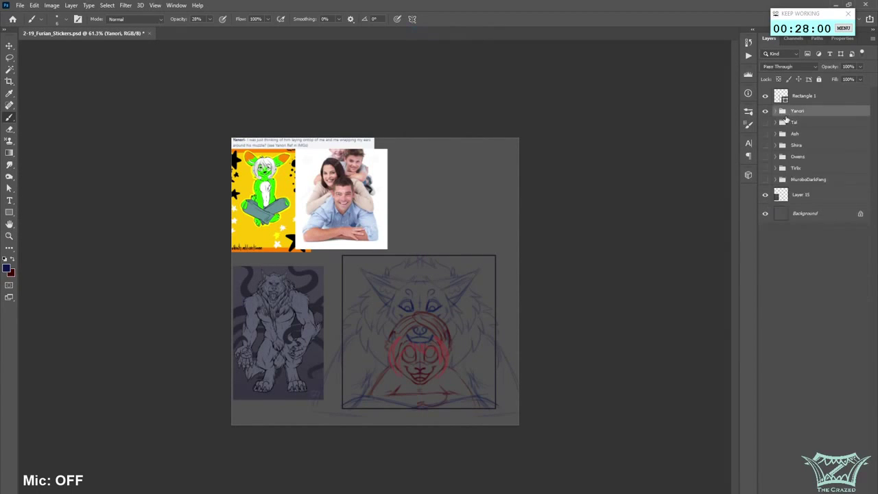
- Collapse the Yanori group and switch its visibility off and on repeatedly to review the whole sketch
click(775, 111)
click(766, 111)
click(766, 112)
click(766, 112)
click(766, 112)
click(766, 112)
click(766, 112)
click(766, 111)
click(765, 112)
scroll(276, 187, up, 3)
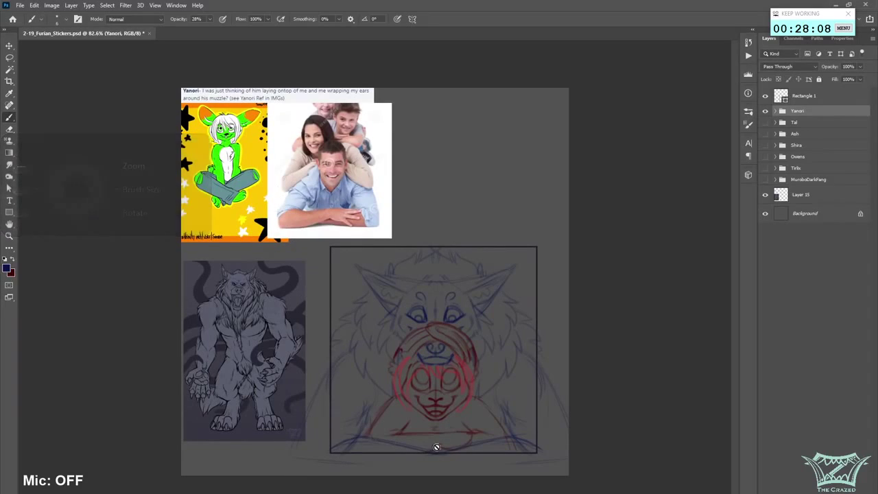
- Return to Layer 12 inside the Yanori group, save the document, and collapse the group
click(774, 111)
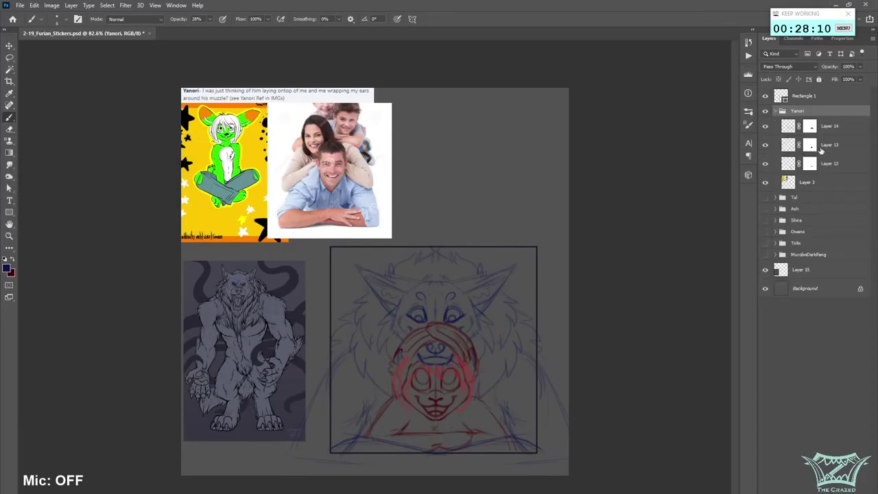
click(793, 164)
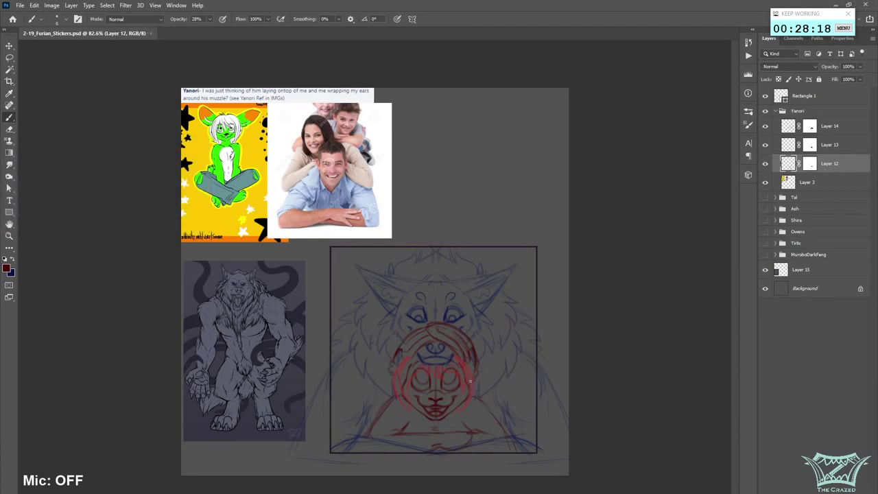
click(775, 111)
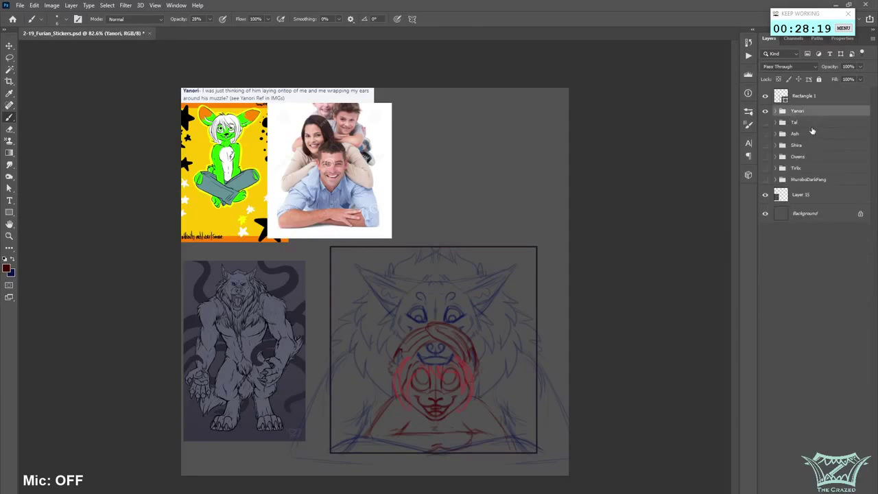
- Hide the Yanori group, show and expand the Tal group, and add a new layer above Layer 2
click(766, 122)
click(776, 122)
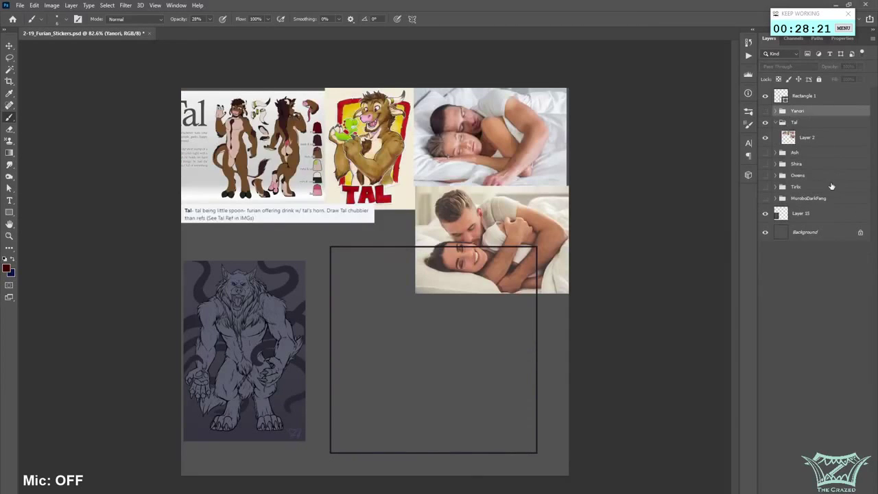
click(815, 140)
key(ctrl+shift+alt+n)
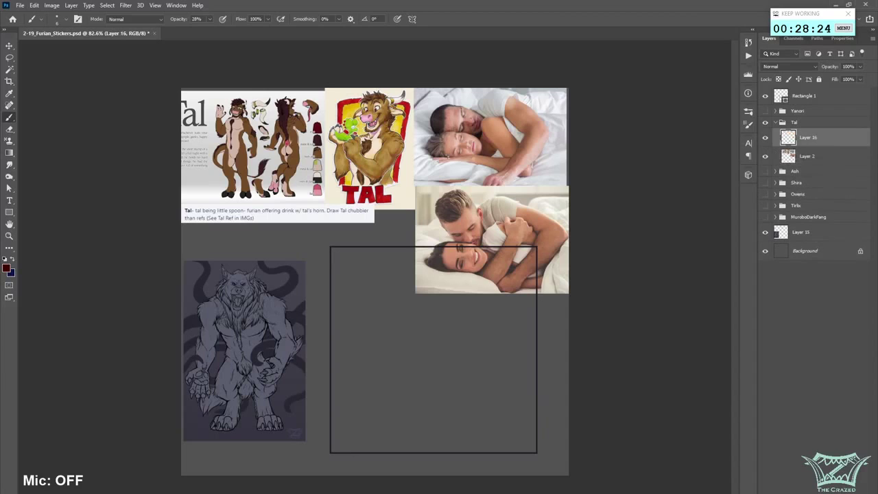
- Lasso the lower couple photo on Layer 2, scale it to about 70.7%, move it above the sticker frame, and deselect
click(823, 157)
key(l)
mouse_move(446, 351)
mouse_down()
mouse_move(525, 356)
mouse_move(588, 204)
mouse_move(532, 191)
mouse_move(459, 189)
mouse_move(540, 350)
mouse_up()
right_click(539, 350)
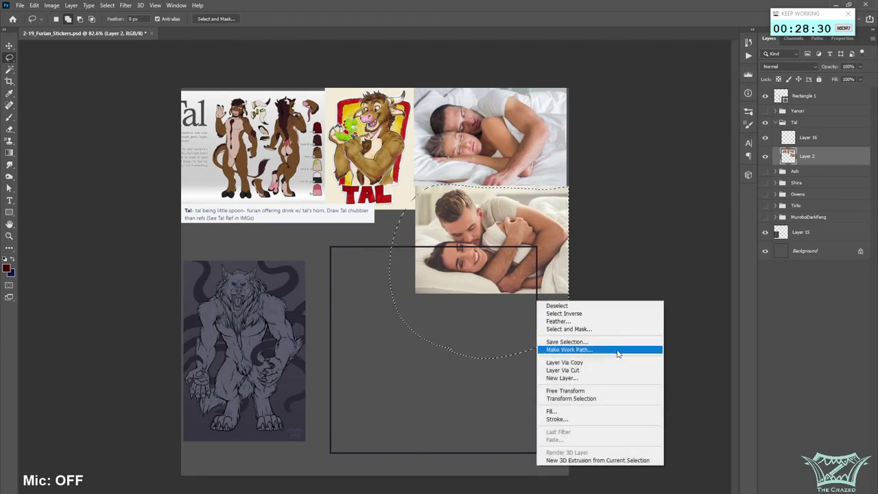
click(564, 390)
drag(477, 358, 480, 259)
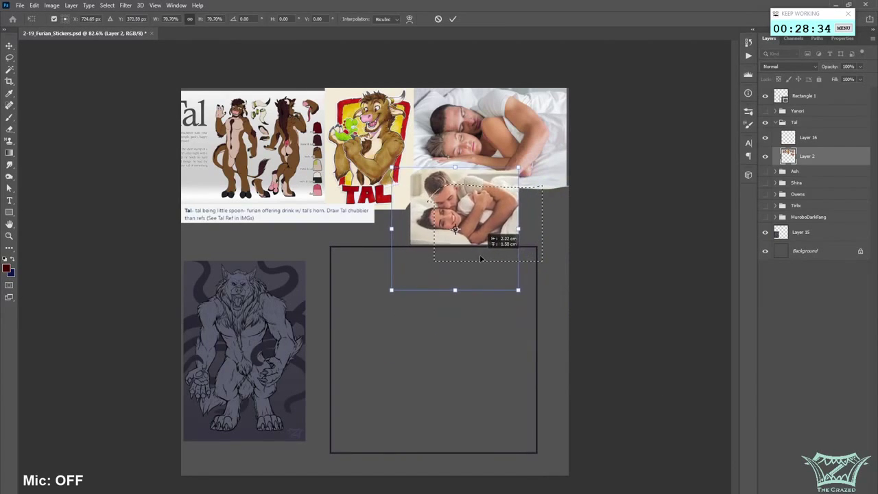
key(Return)
click(107, 5)
click(116, 24)
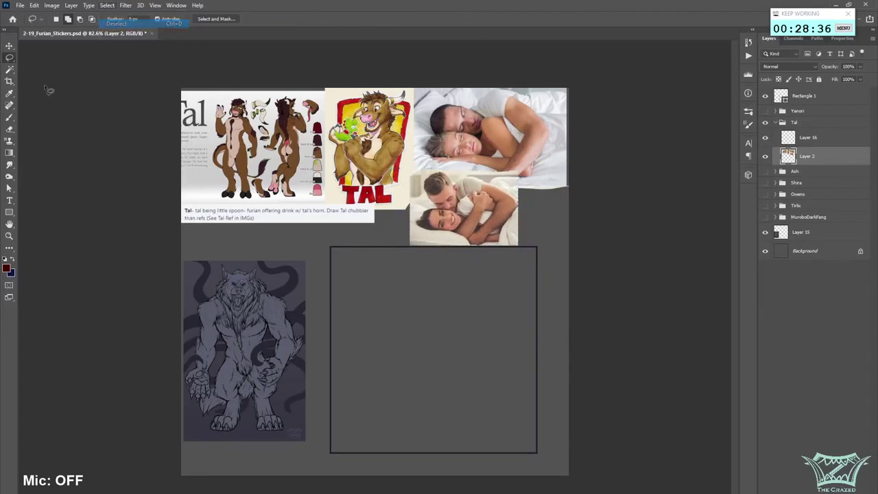
- Rough out the lying character on Layer 16 in dark red with a head circle, shoulder curve and ground line
key(b)
click(812, 142)
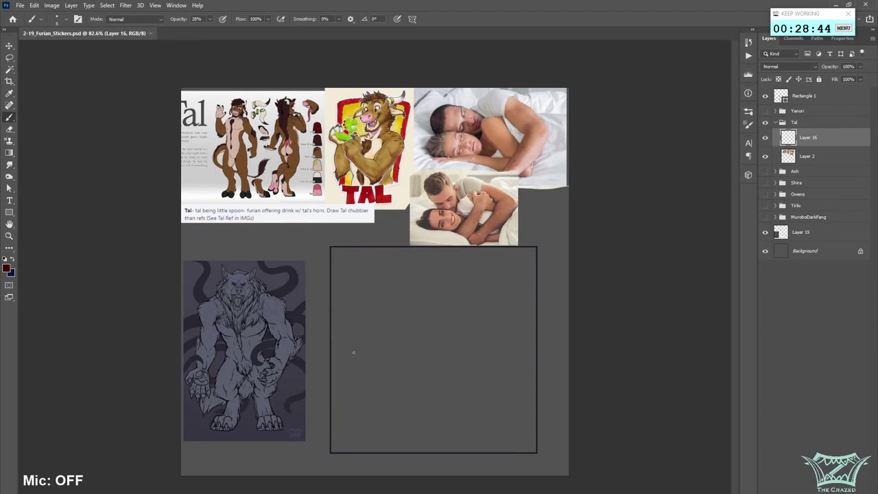
mouse_move(380, 384)
mouse_down()
mouse_move(405, 361)
mouse_move(404, 340)
mouse_up()
drag(355, 353, 392, 361)
drag(461, 332, 526, 355)
mouse_move(482, 397)
mouse_down()
mouse_move(377, 387)
mouse_move(496, 405)
mouse_move(678, 405)
mouse_up()
key(ctrl+z)
- Make dark blue the foreground color and move the red rough sketch lower within the sticker frame
click(11, 259)
click(10, 47)
mouse_move(469, 395)
mouse_down()
mouse_move(497, 405)
mouse_move(484, 413)
mouse_up()
drag(495, 377, 494, 394)
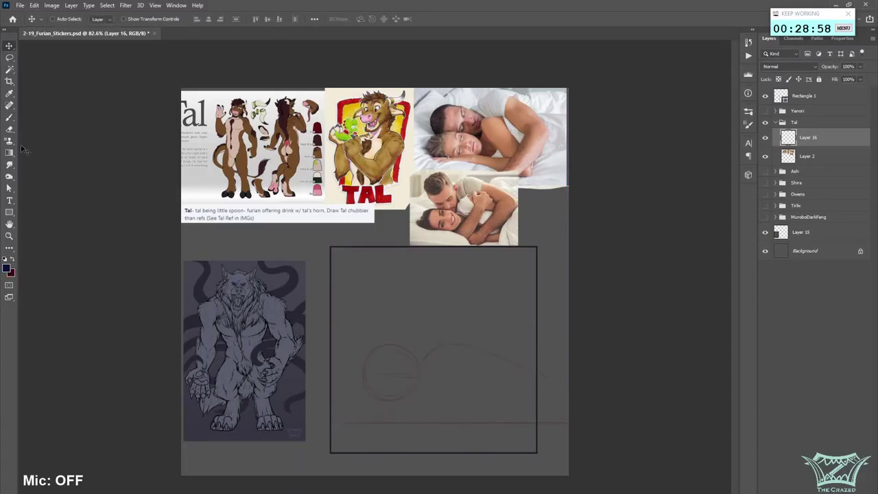
- Rough out the wolf behind in dark blue on Layer 16, with a large head circle, muzzle, curved back and wrapping arm
click(10, 116)
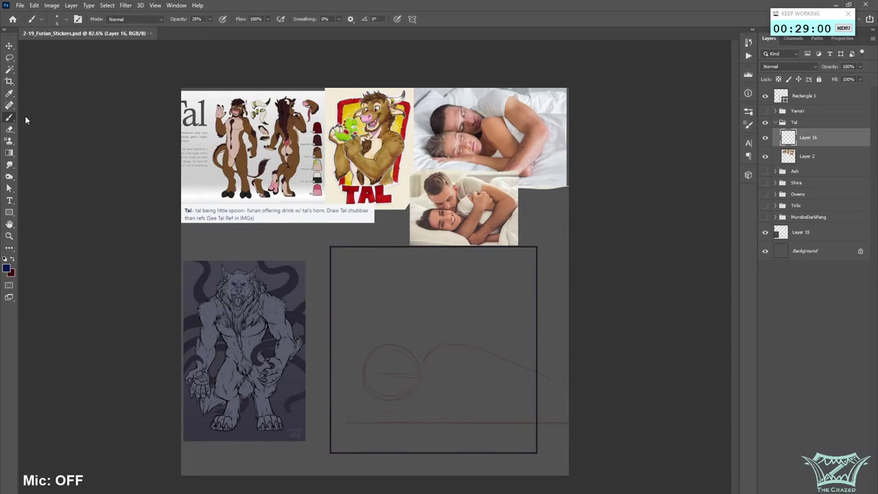
drag(409, 295, 429, 315)
key(ctrl+z)
key(ctrl+z)
drag(383, 284, 431, 322)
drag(516, 343, 524, 385)
drag(494, 312, 519, 354)
drag(393, 314, 394, 334)
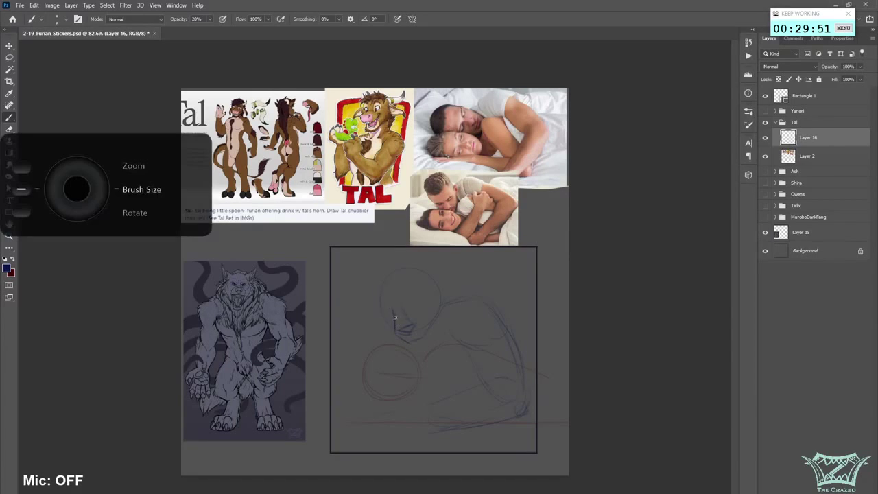
- Undo the last muzzle-side strokes, redraw the nose area, and sketch the wolf's hand at the end of the forearm
key(ctrl+z)
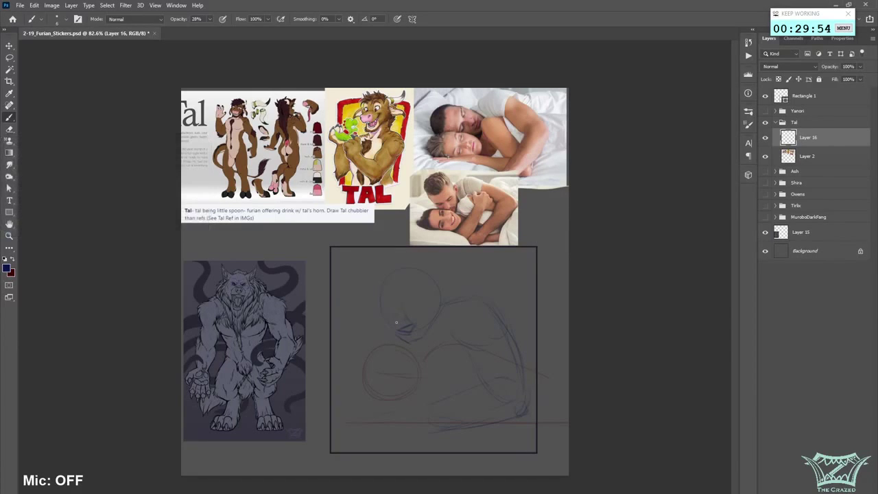
key(ctrl+z)
drag(400, 331, 410, 330)
mouse_move(410, 394)
mouse_down()
mouse_move(428, 403)
mouse_move(409, 395)
mouse_move(405, 430)
mouse_up()
key(ctrl+z)
- Keep dark blue as the drawing color and sketch two large pointed ears on the wolf's head
click(13, 260)
click(7, 269)
click(277, 130)
click(15, 260)
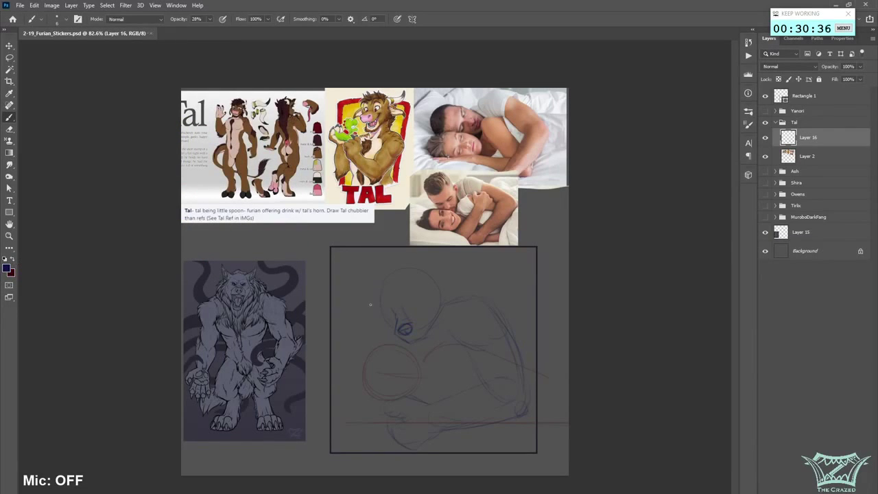
drag(379, 283, 355, 277)
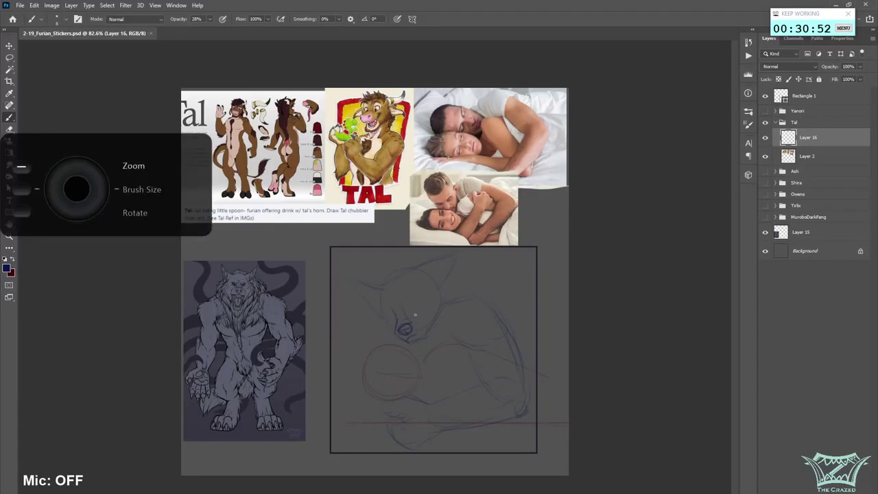
- Draw the darker side lines of the wolf's muzzle running from the brow down to the nose
scroll(448, 352, up, 3)
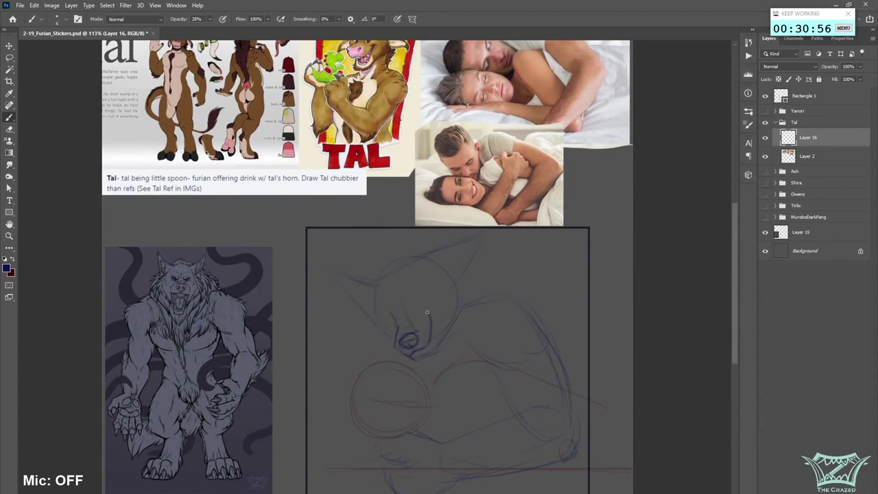
drag(432, 311, 427, 348)
key(])
key(])
key(])
key(])
key(bracketleft)
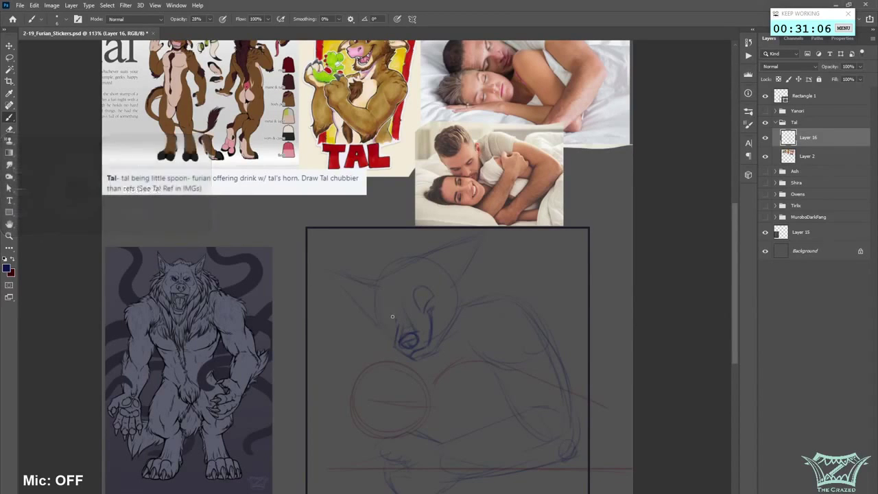
drag(391, 306, 395, 346)
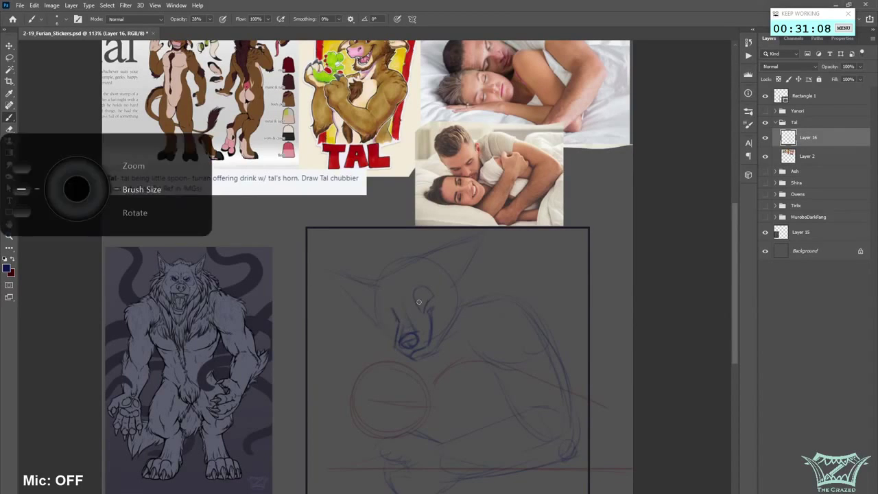
- Erase the rough eye loop, then draw short brow lines and the curved lower jaw on the wolf's face
mouse_move(419, 302)
mouse_down()
mouse_move(418, 319)
mouse_move(418, 292)
mouse_up()
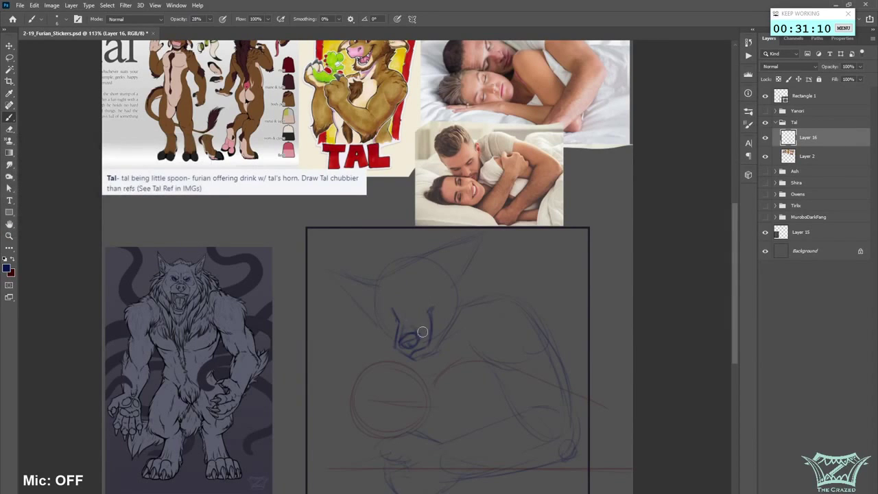
key(bracketleft)
drag(408, 300, 417, 313)
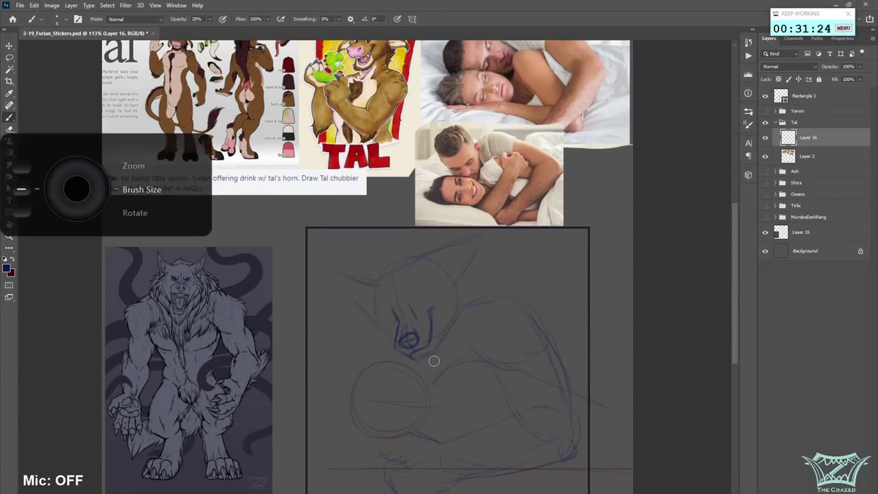
drag(436, 359, 418, 359)
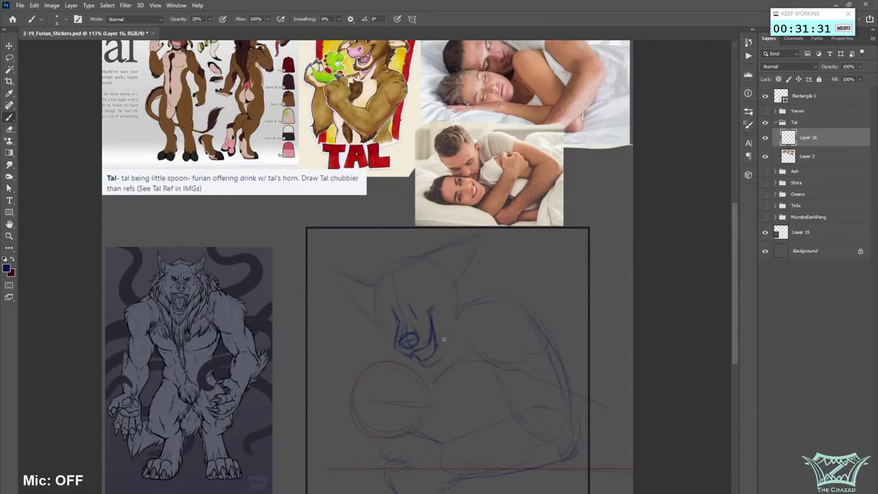
- Refine the wolf's upper muzzle and add jagged fur around the ears and cheeks
scroll(442, 334, down, 4)
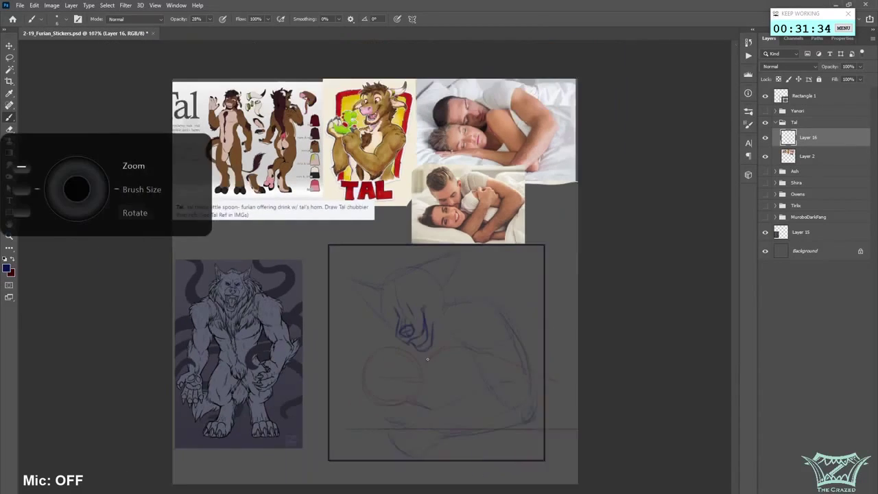
scroll(427, 358, up, 4)
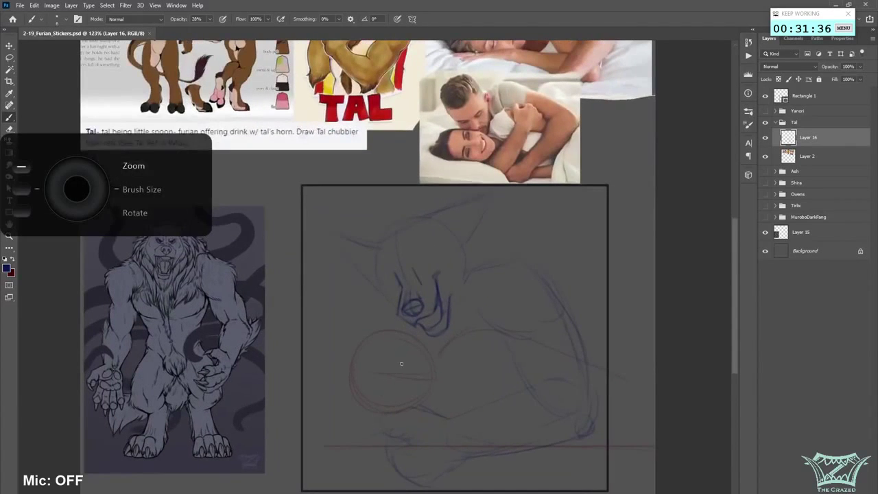
drag(424, 275, 425, 285)
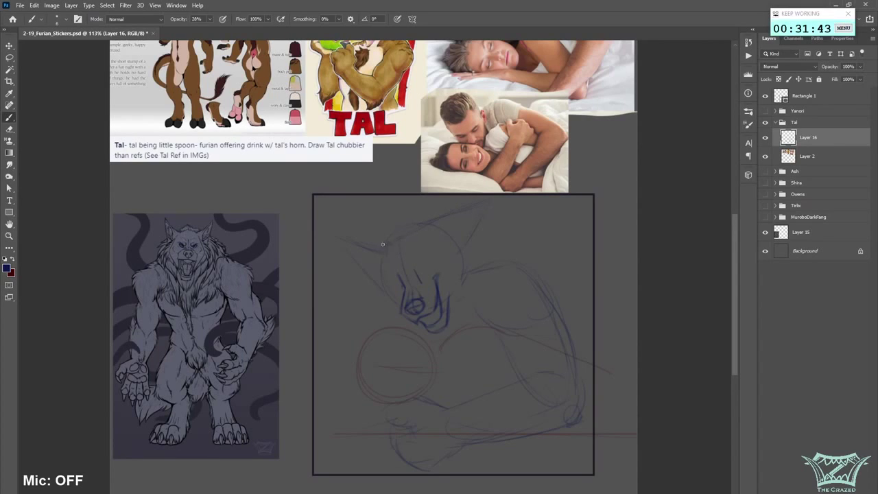
drag(381, 249, 381, 231)
scroll(558, 300, down, 2)
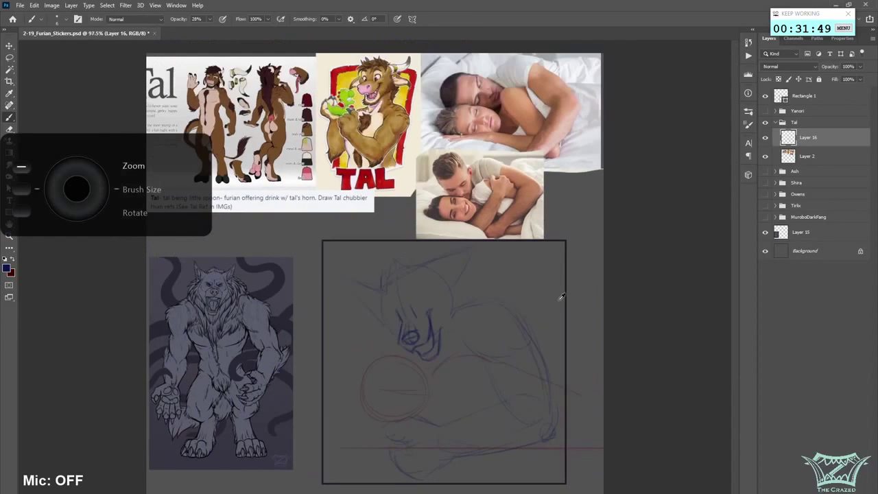
scroll(449, 304, up, 1)
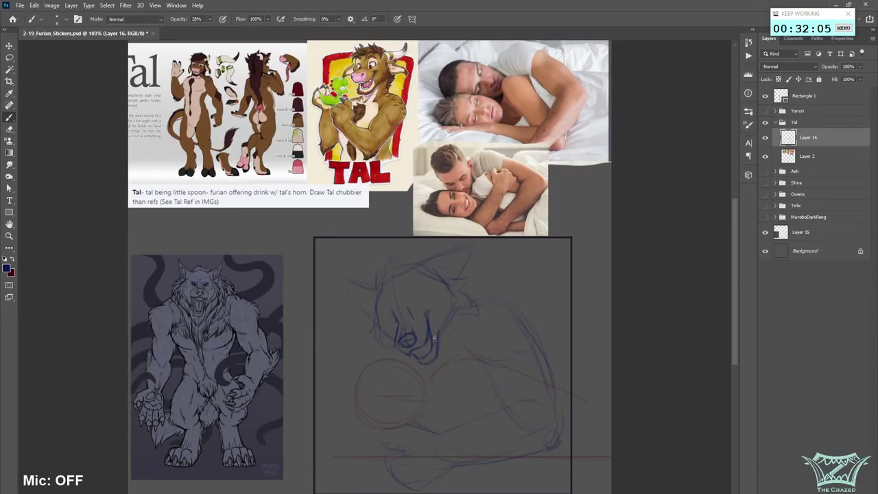
- Sketch the wolf's shaggy mane over the neck and shoulder, with fur tufts along the back and chest
mouse_move(465, 265)
mouse_down()
mouse_move(499, 257)
mouse_move(476, 275)
mouse_move(507, 296)
mouse_up()
key(])
key(])
key(])
key(])
key(])
key(])
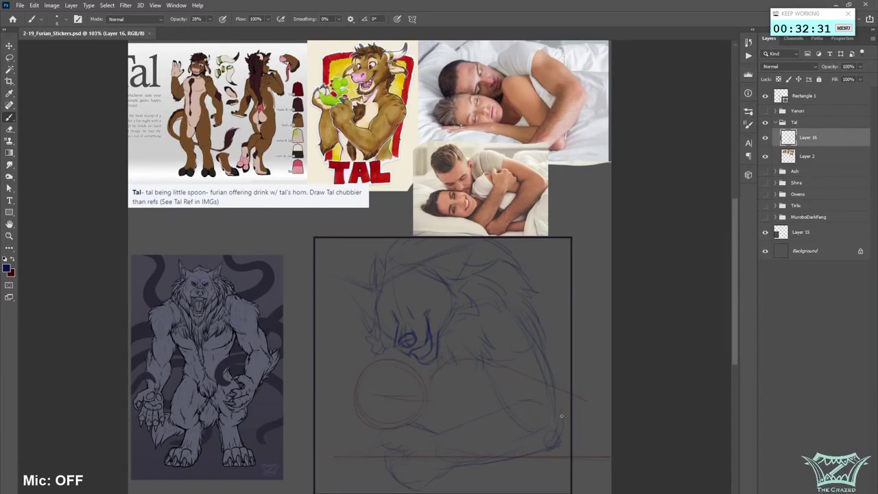
- Draw and refine the wolf's eyes and mouth, check the sketch in a mirrored view, and save the document
drag(403, 297, 412, 288)
key(F2)
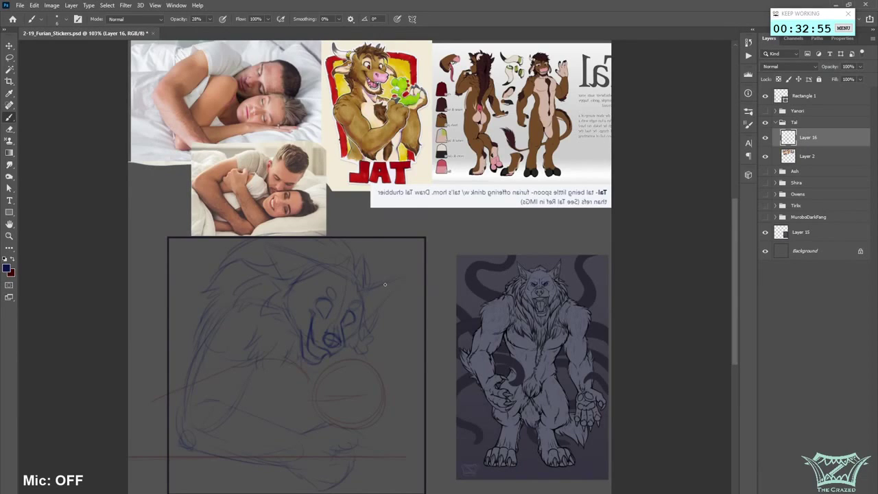
key(ctrl+shift+h)
key(ctrl+s)
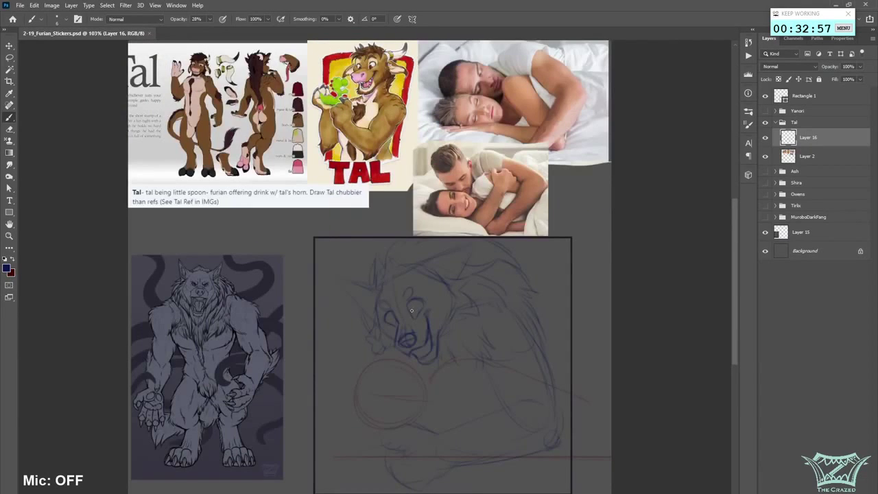
drag(414, 309, 410, 311)
drag(419, 350, 426, 346)
- Lasso the wolf's arm and hand, exclude the overlapping red guide lines, and shift the selected strokes slightly down and outward
click(11, 58)
mouse_move(571, 373)
mouse_down()
mouse_move(511, 299)
mouse_move(465, 322)
mouse_move(436, 420)
mouse_move(424, 423)
mouse_move(390, 483)
mouse_move(399, 492)
mouse_move(531, 470)
mouse_move(568, 411)
mouse_move(569, 367)
mouse_up()
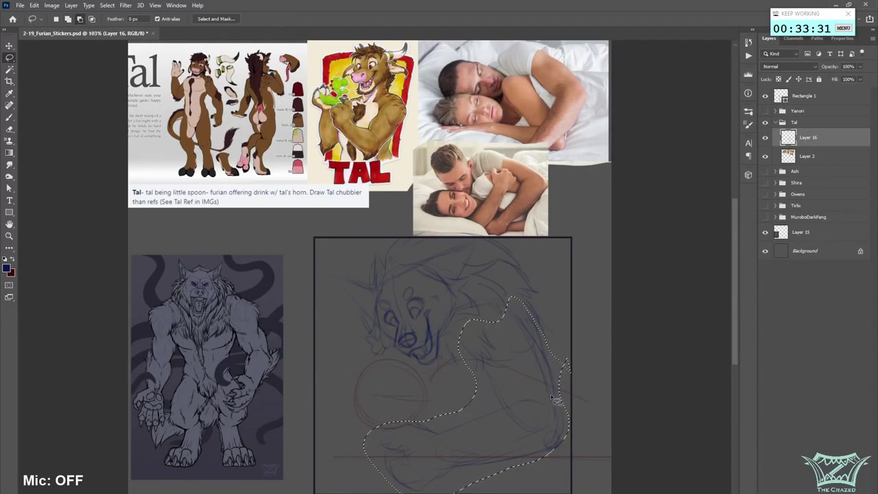
mouse_move(533, 371)
mouse_down()
mouse_move(504, 371)
mouse_move(510, 376)
mouse_up()
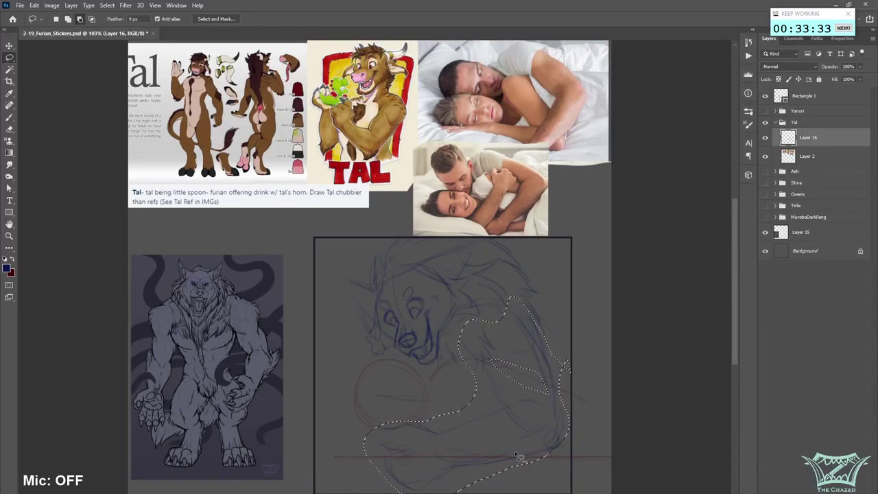
mouse_move(514, 453)
mouse_down()
mouse_move(395, 458)
mouse_move(514, 453)
mouse_up()
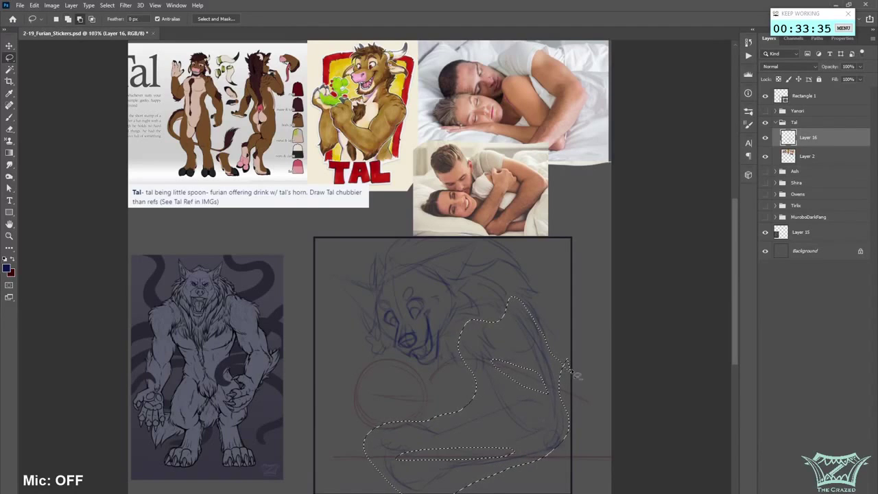
key(v)
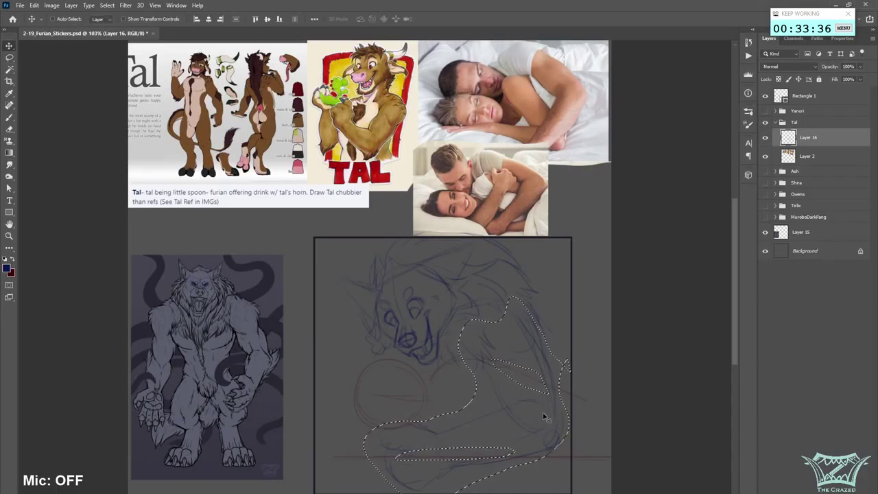
drag(543, 412, 550, 423)
key(l)
- Rotate the selected arm strokes by about -8.24° with Free Transform
right_click(517, 390)
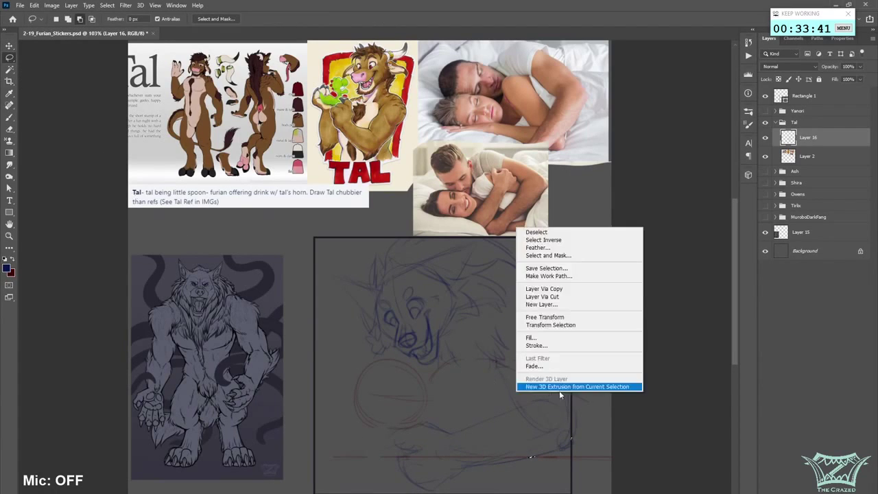
click(561, 325)
drag(628, 373, 619, 353)
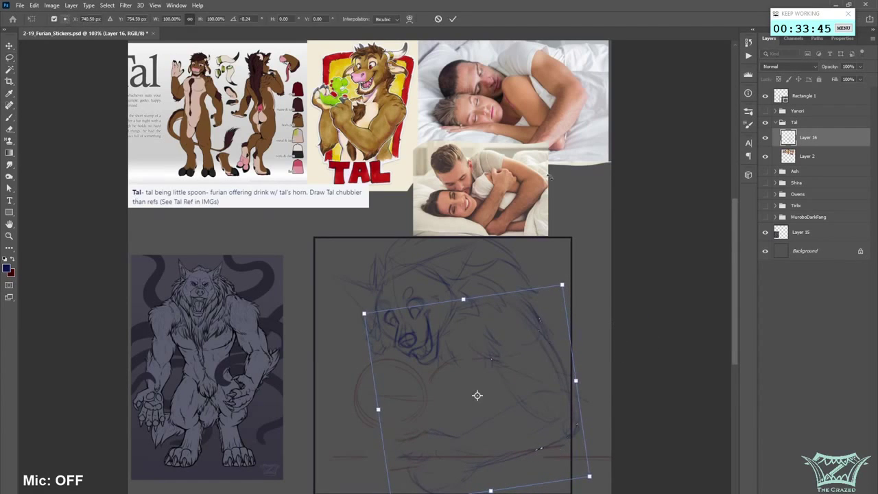
click(452, 19)
- Erase the first rough shape below the lying character's head and redraw it as a rounded, bent limb in dark blue
key(b)
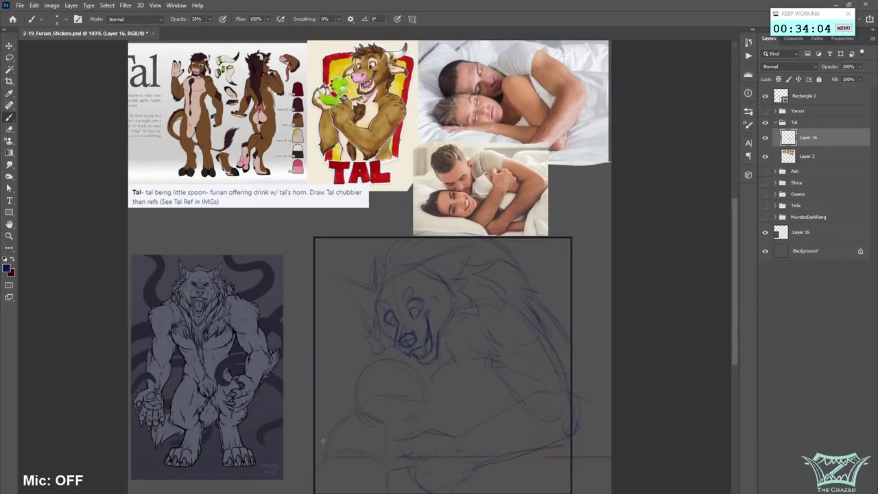
mouse_move(373, 434)
mouse_down()
mouse_move(367, 458)
mouse_move(362, 446)
mouse_move(318, 474)
mouse_move(352, 448)
mouse_up()
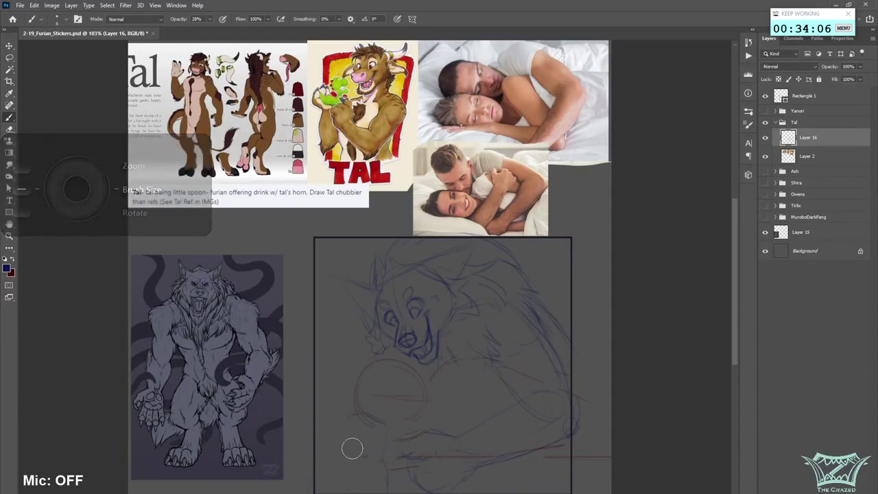
key(bracketleft)
key(bracketleft)
key(bracketleft)
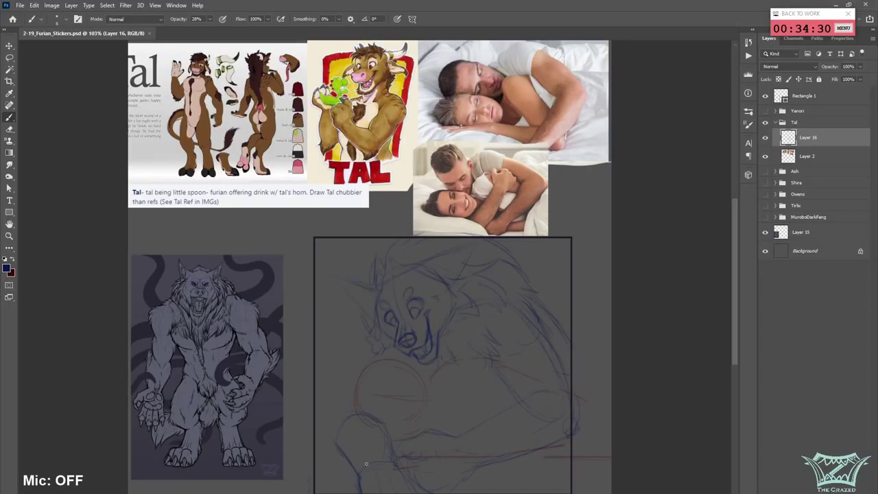
scroll(414, 364, down, 2)
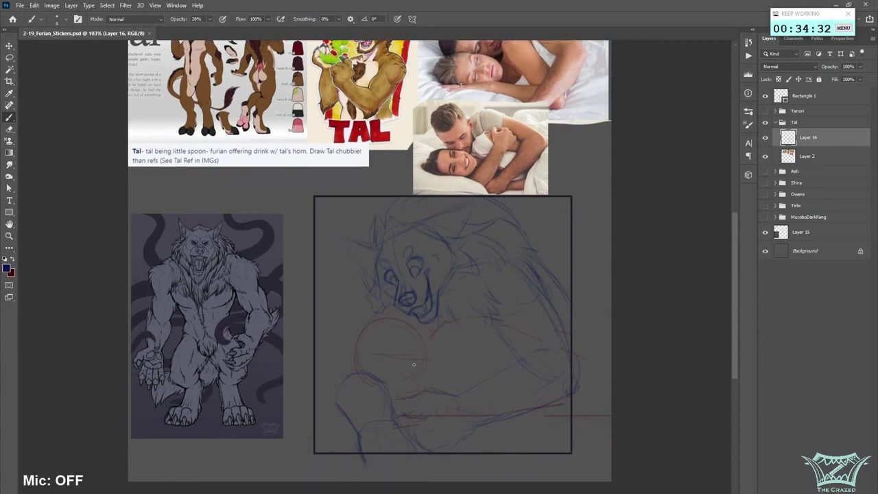
- Turn the canvas sideways and draw the lying character's facial guides, boxy muzzle and nostril in dark red
click(14, 259)
scroll(106, 312, up, 2)
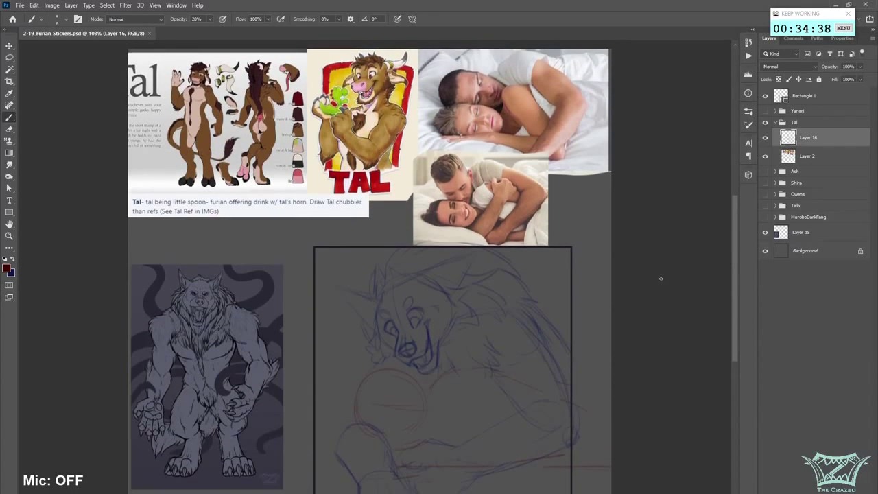
scroll(631, 301, down, 5)
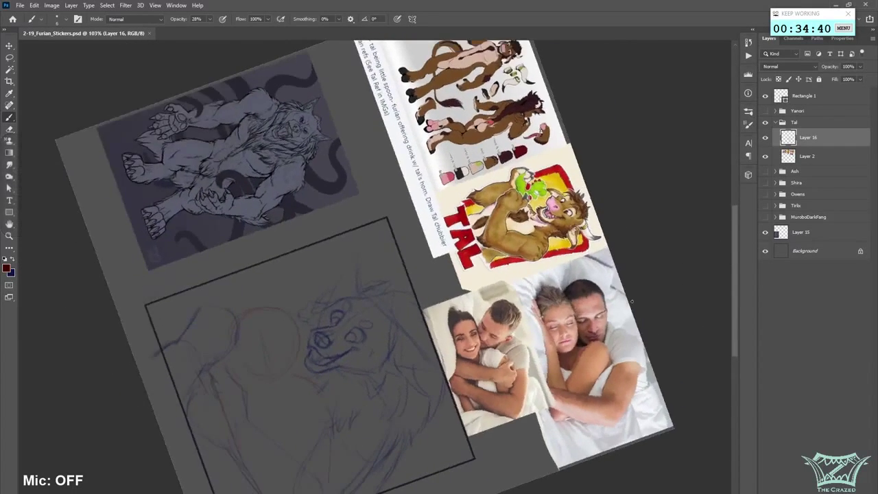
scroll(632, 300, down, 2)
scroll(391, 268, left, 2)
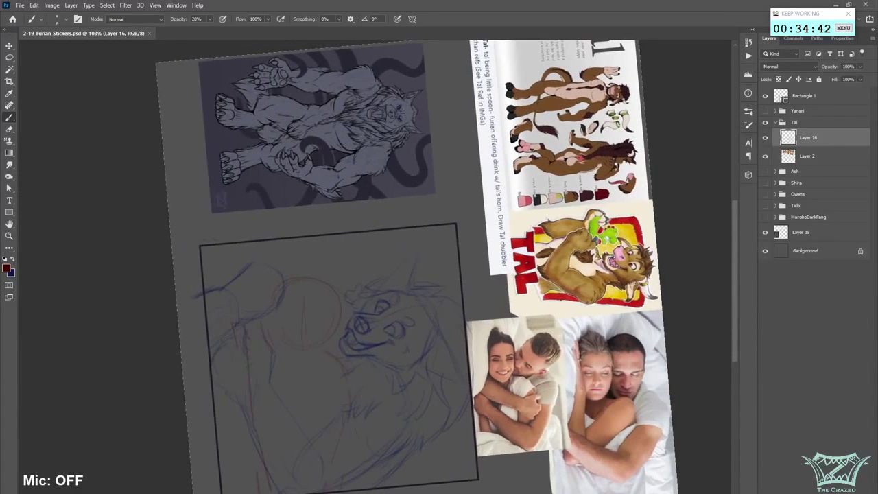
scroll(393, 325, left, 4)
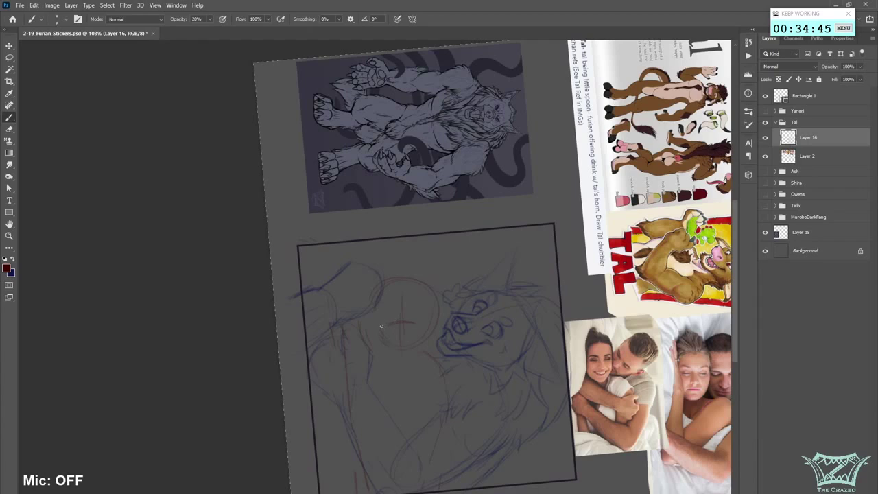
mouse_move(391, 321)
mouse_down()
mouse_move(412, 350)
mouse_move(421, 327)
mouse_up()
mouse_move(364, 491)
mouse_down()
mouse_move(403, 492)
mouse_move(392, 492)
mouse_up()
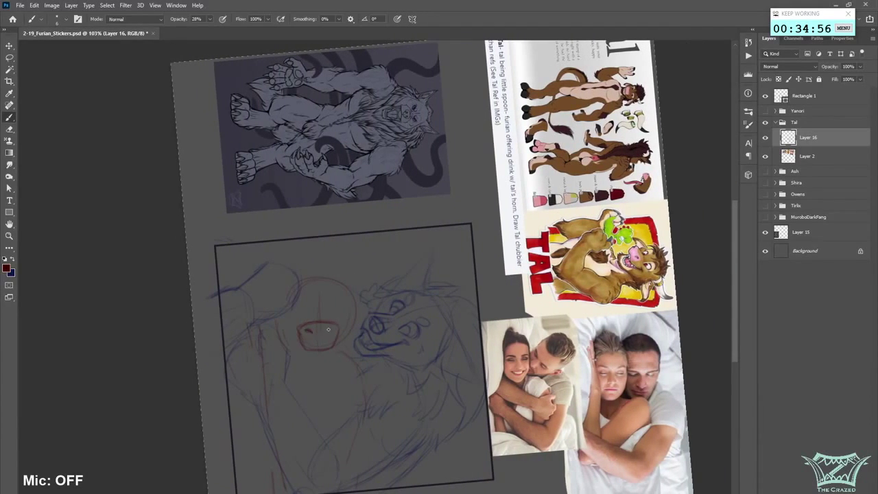
- Enable horizontal paint symmetry and place its axis through the middle of the lying character's face
click(412, 18)
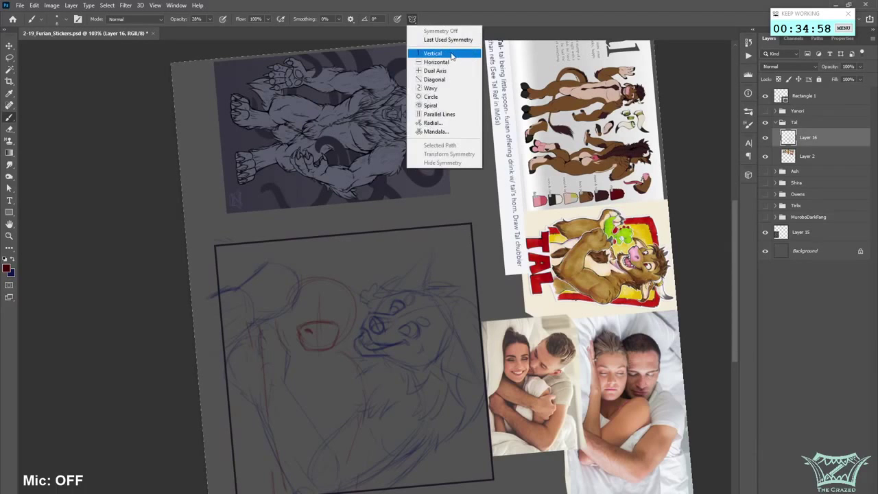
click(452, 62)
drag(444, 329, 327, 364)
click(431, 18)
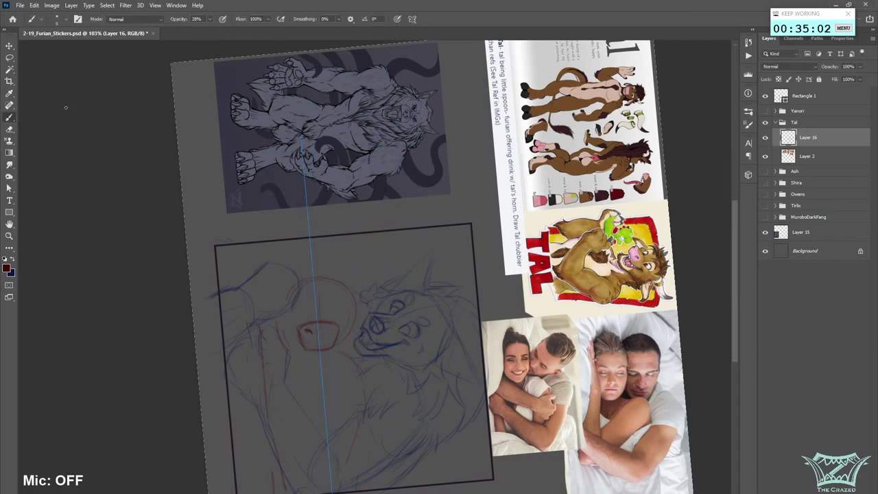
- Draw the lying character's mirrored nostrils, muzzle and wide smile, and restate the head circle in dark red
drag(306, 329, 314, 331)
key(bracketleft)
key(bracketleft)
key(bracketleft)
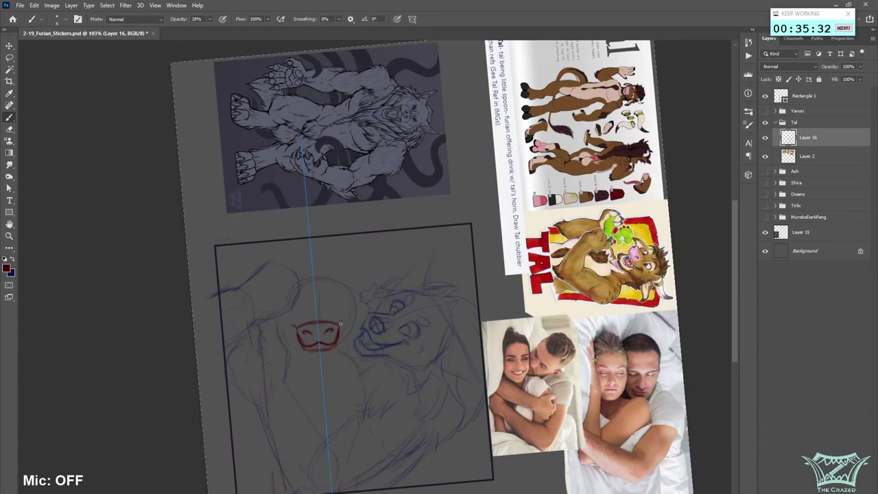
drag(341, 321, 337, 335)
drag(331, 322, 310, 322)
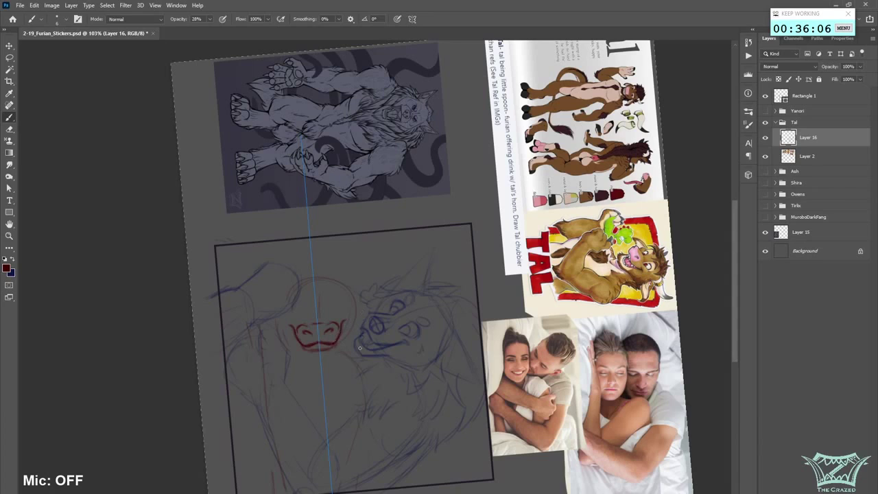
key(ctrl+z)
drag(331, 331, 325, 334)
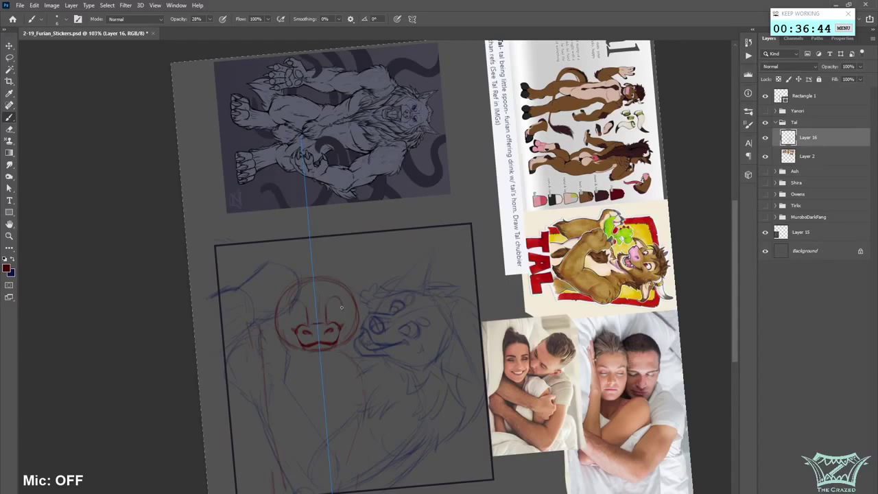
- Sketch tall mirrored oval eyes above the muzzle and, with symmetry off, redraw one of them as a closed wink
key(])
mouse_move(328, 321)
mouse_down()
mouse_move(327, 306)
mouse_move(339, 304)
mouse_up()
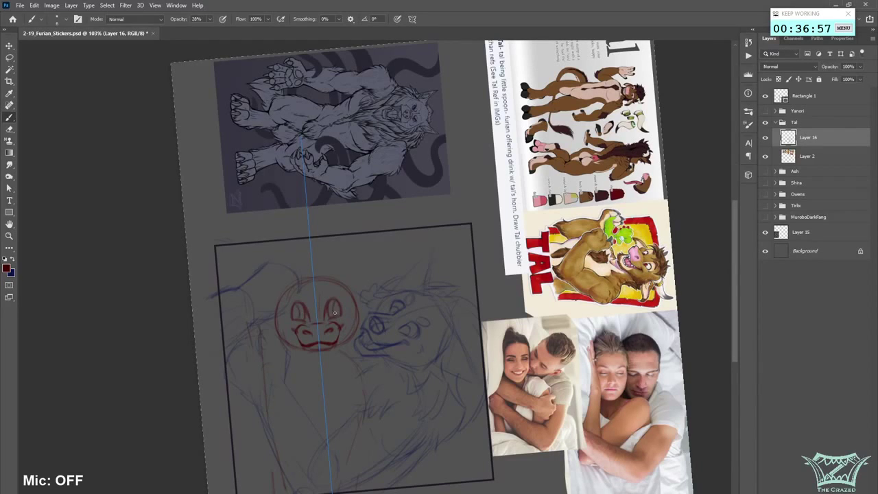
click(416, 21)
click(446, 32)
mouse_move(308, 316)
mouse_down()
mouse_move(291, 316)
mouse_move(308, 317)
mouse_up()
key(])
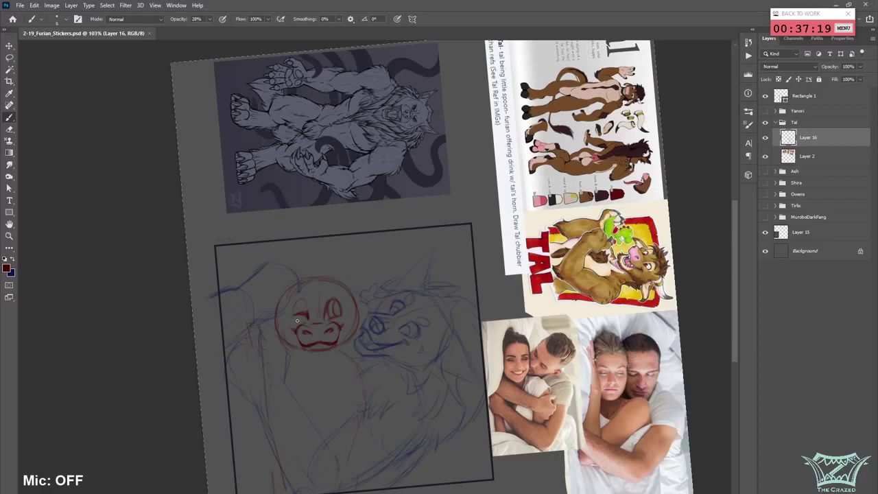
- Erase the head circle and, with the last used symmetry back on, draw mirrored cheeks, a tapered jaw and a chin tuft
scroll(734, 250, down, 2)
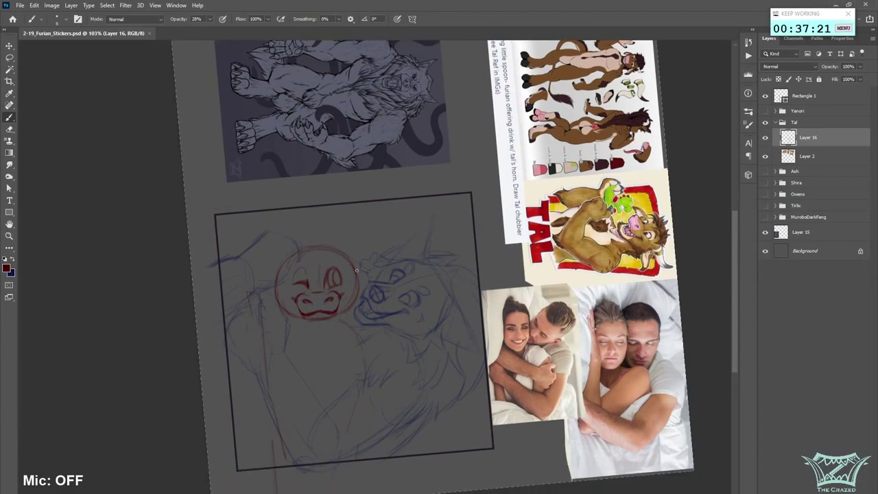
drag(737, 224, 735, 216)
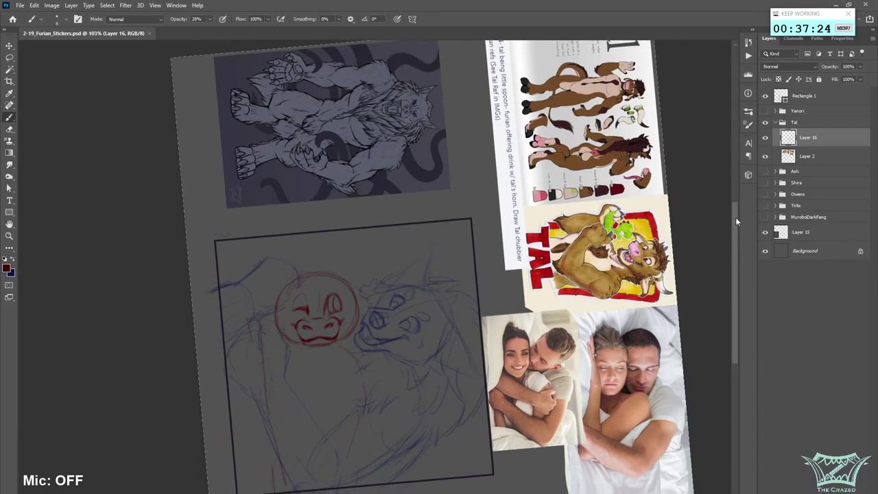
mouse_move(362, 301)
mouse_down()
mouse_move(366, 330)
mouse_move(341, 338)
mouse_move(356, 303)
mouse_move(354, 328)
mouse_move(348, 284)
mouse_move(332, 268)
mouse_move(352, 321)
mouse_move(352, 303)
mouse_move(345, 334)
mouse_move(294, 342)
mouse_move(280, 327)
mouse_move(297, 278)
mouse_move(343, 284)
mouse_move(299, 285)
mouse_up()
click(412, 18)
click(444, 38)
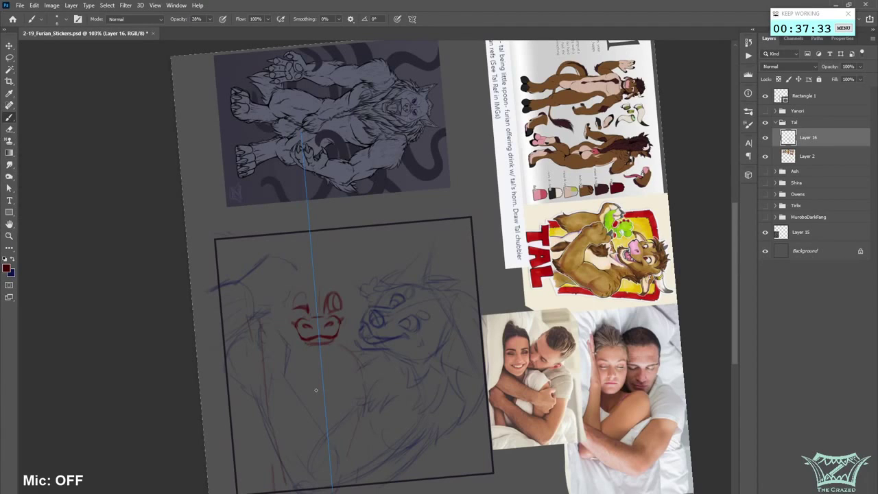
drag(332, 340, 319, 344)
mouse_move(308, 345)
mouse_down()
mouse_move(335, 347)
mouse_move(326, 351)
mouse_up()
key(])
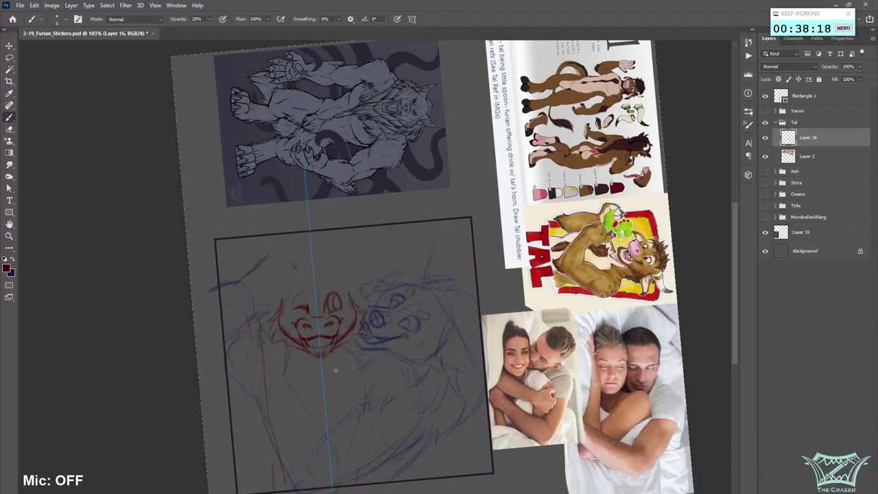
- Refine the mouth and cheek lines, and add mirrored eyebrows and a rounded skull top to Tal's head
key(bracketright)
drag(372, 330, 358, 336)
drag(290, 343, 304, 350)
key(])
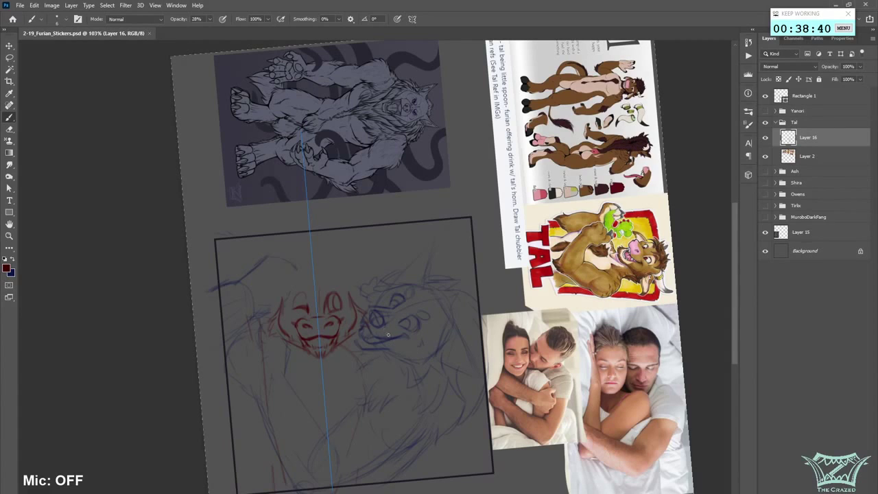
drag(284, 296, 301, 278)
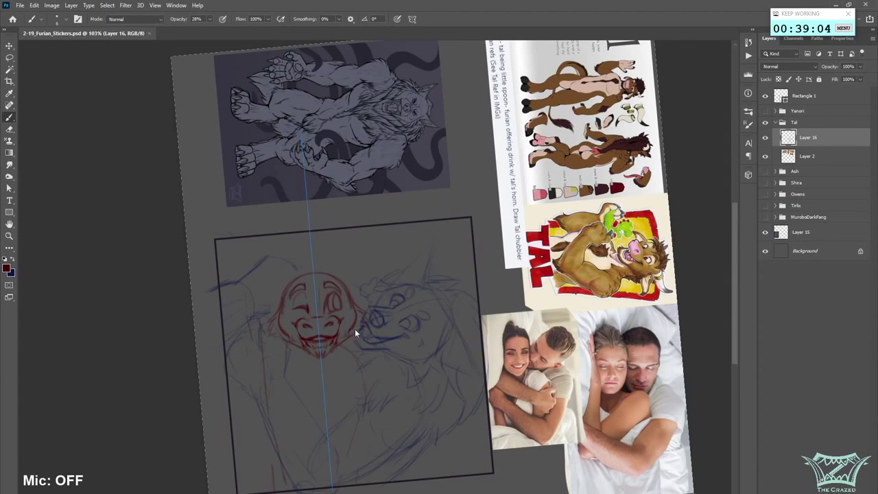
- Draw Tal's mirrored horns and side ears, and with symmetry off rework one horn into a short rounded stub
drag(735, 261, 734, 249)
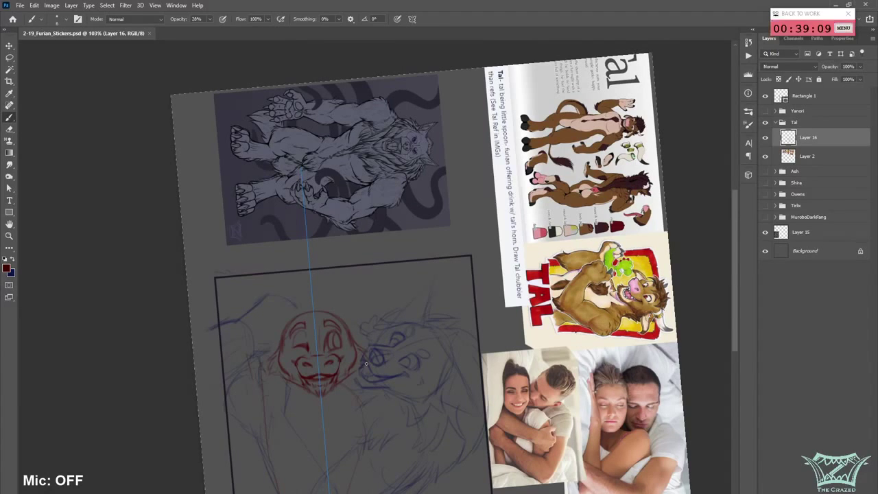
click(327, 312)
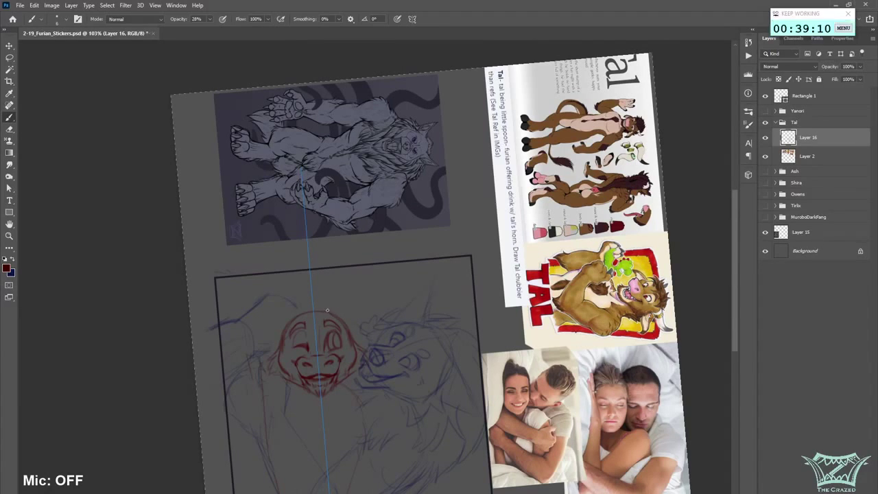
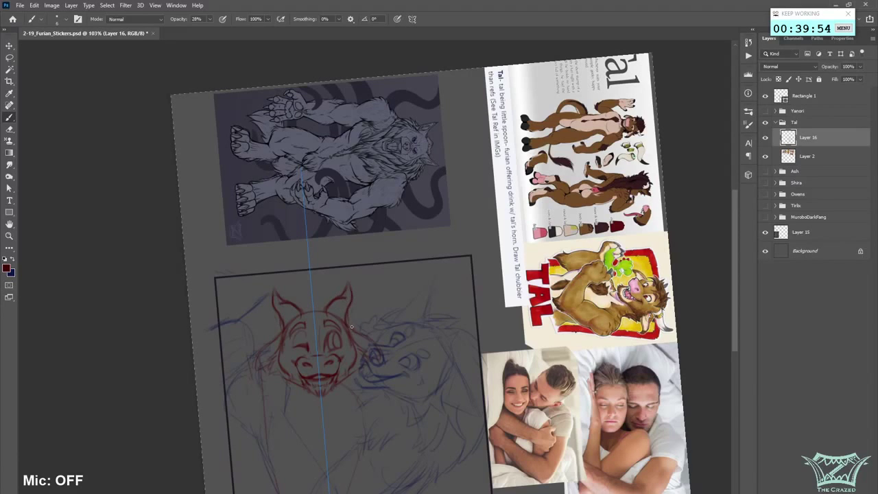
click(412, 18)
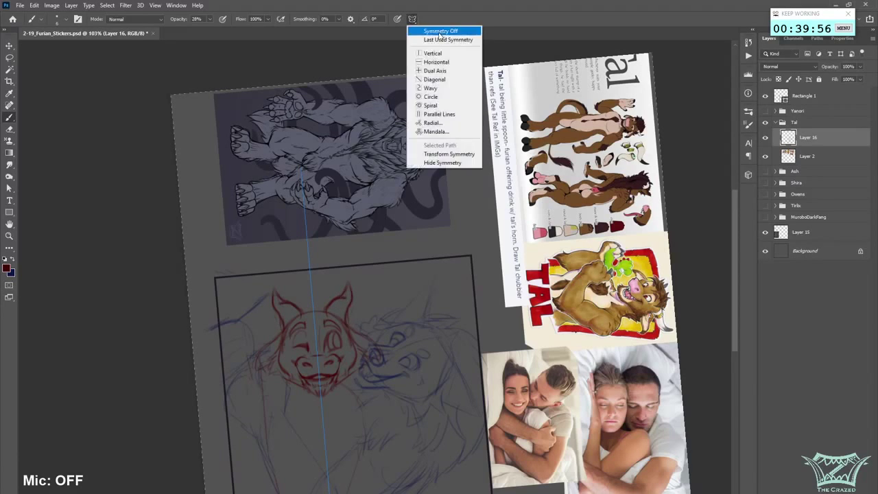
click(432, 30)
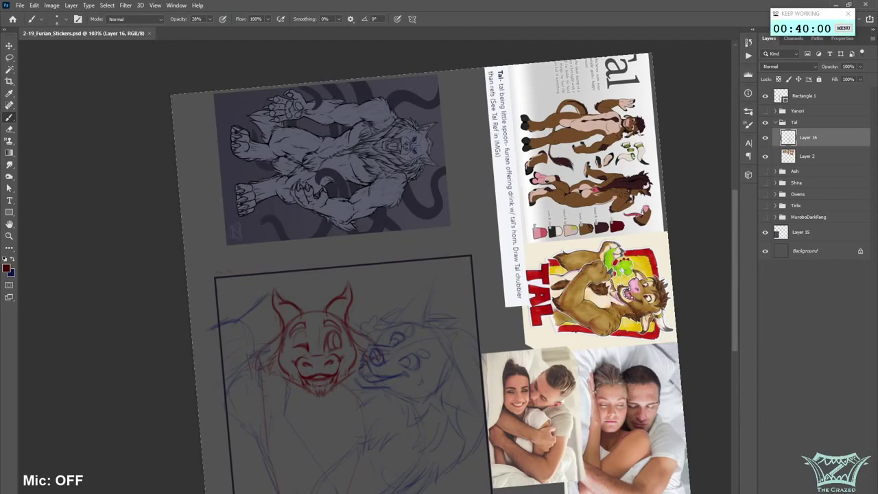
mouse_move(333, 303)
mouse_down()
mouse_move(349, 308)
mouse_move(349, 293)
mouse_up()
- Hatch the forehead area between Tal's horns in a brighter red, and set the foreground colour back to dark red
click(8, 268)
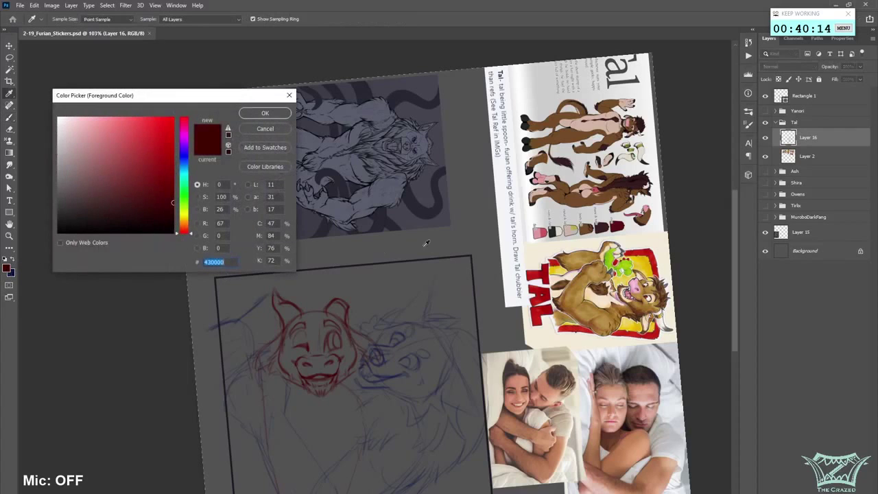
click(144, 162)
click(264, 113)
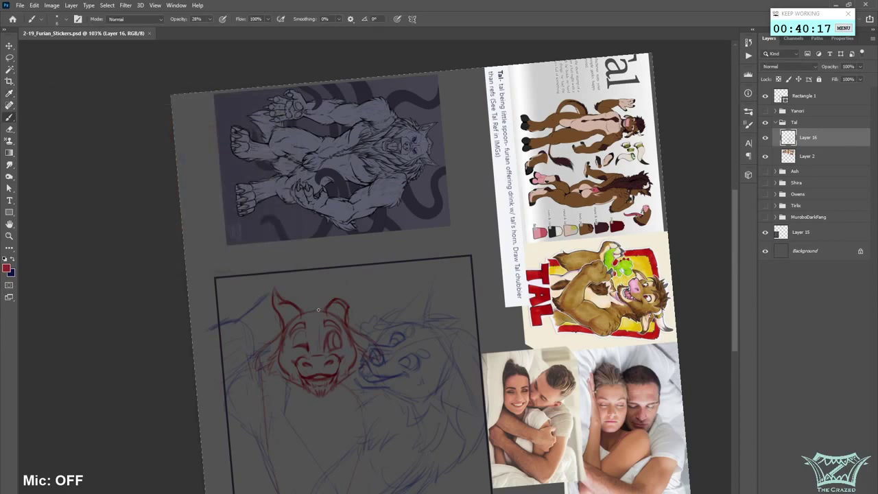
mouse_move(319, 310)
mouse_down()
mouse_move(320, 288)
mouse_move(319, 306)
mouse_move(301, 302)
mouse_move(293, 315)
mouse_move(329, 307)
mouse_up()
click(7, 267)
click(168, 211)
click(265, 112)
- Return the canvas upright and sketch Tal's curved shoulder, chest centre line and chest fur in dark red
drag(733, 270, 731, 293)
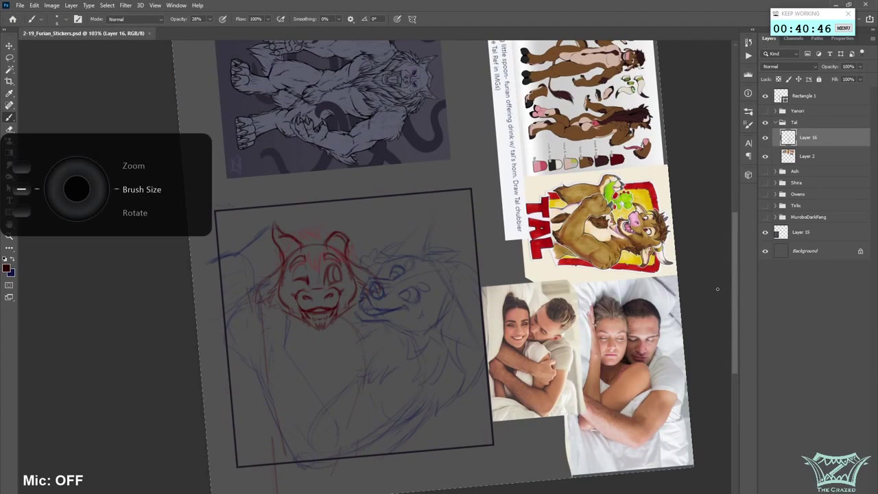
scroll(717, 288, up, 10)
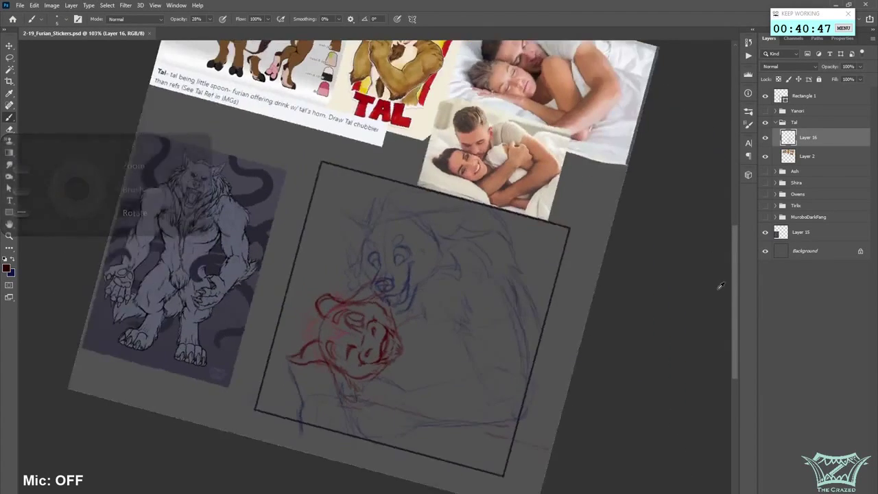
scroll(717, 289, down, 2)
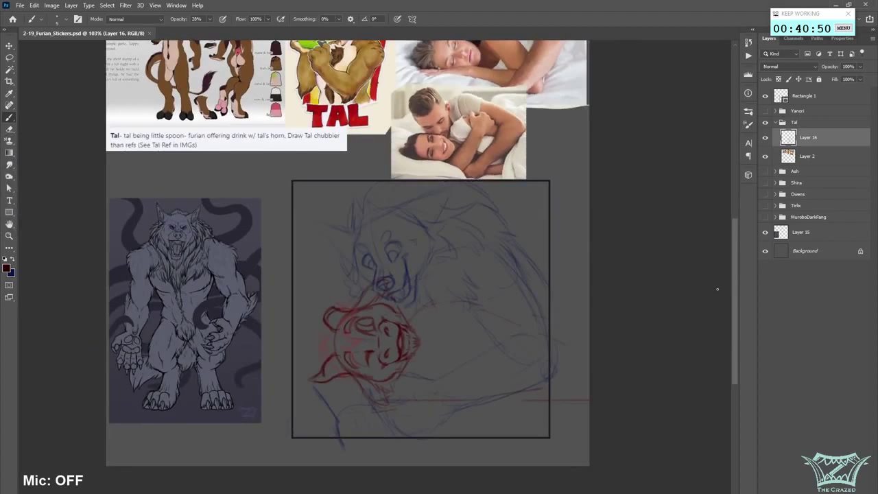
scroll(732, 274, up, 6)
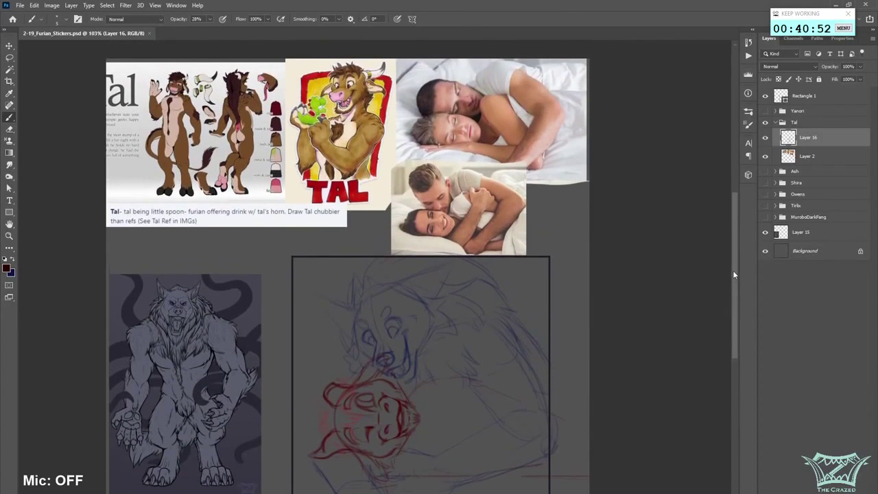
drag(730, 257, 729, 263)
scroll(729, 268, down, 2)
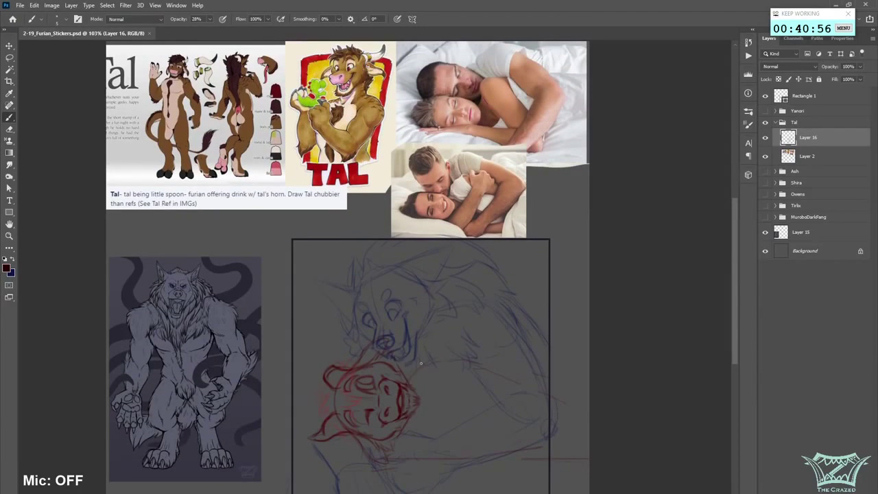
drag(411, 372, 408, 377)
drag(433, 410, 484, 410)
mouse_move(464, 388)
mouse_down()
mouse_move(484, 388)
mouse_move(455, 391)
mouse_up()
drag(436, 413, 474, 412)
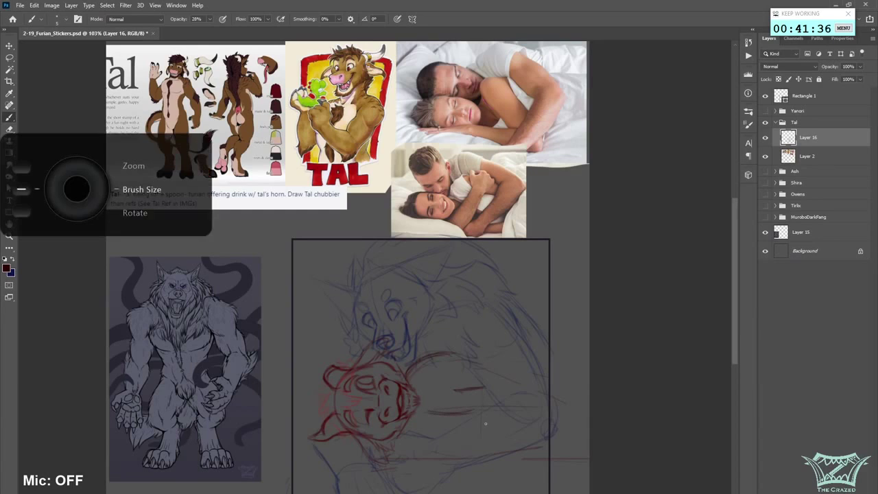
drag(482, 390, 440, 408)
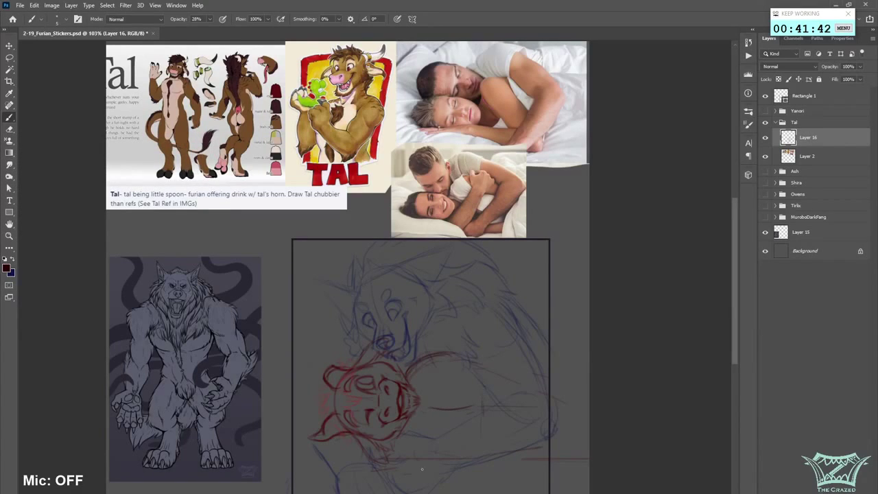
key(bracketright)
key(bracketright)
key(bracketright)
key(bracketright)
key(bracketright)
key(bracketright)
- Clear the stray red fur strokes beneath Tal's cheek and sketch the wolf's fingers there in dark blue
key(x)
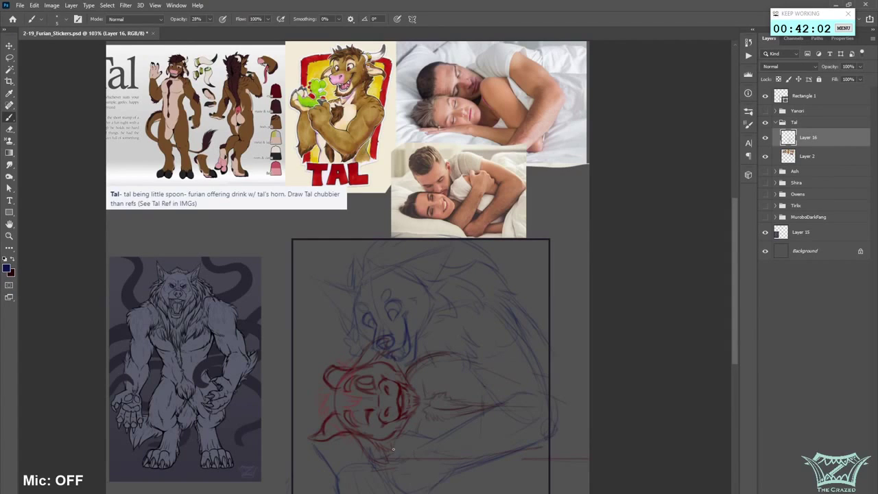
key(bracketright)
key(bracketright)
key(bracketright)
key(bracketright)
key(bracketright)
key(bracketright)
key(bracketright)
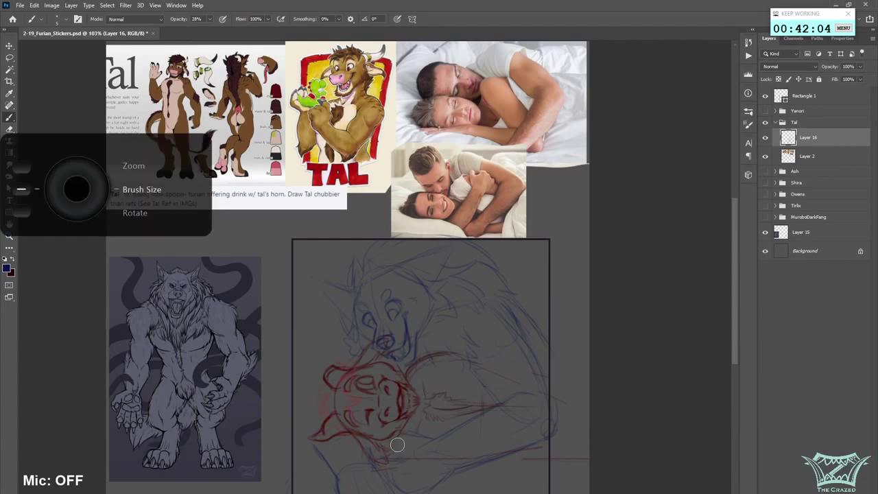
key(bracketleft)
key(bracketleft)
key(bracketleft)
key(bracketleft)
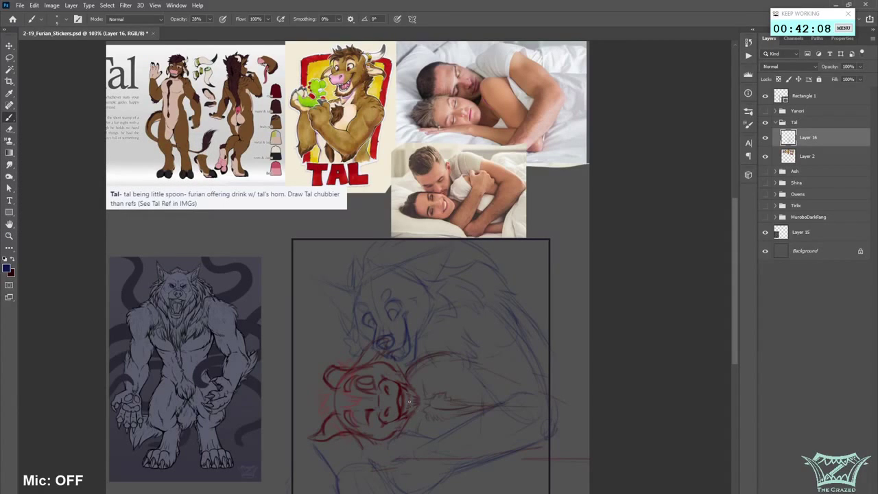
drag(384, 438, 391, 443)
- Set the foreground colour to a light green and add a new layer above the sketch layer
click(13, 259)
click(6, 267)
drag(194, 219, 189, 196)
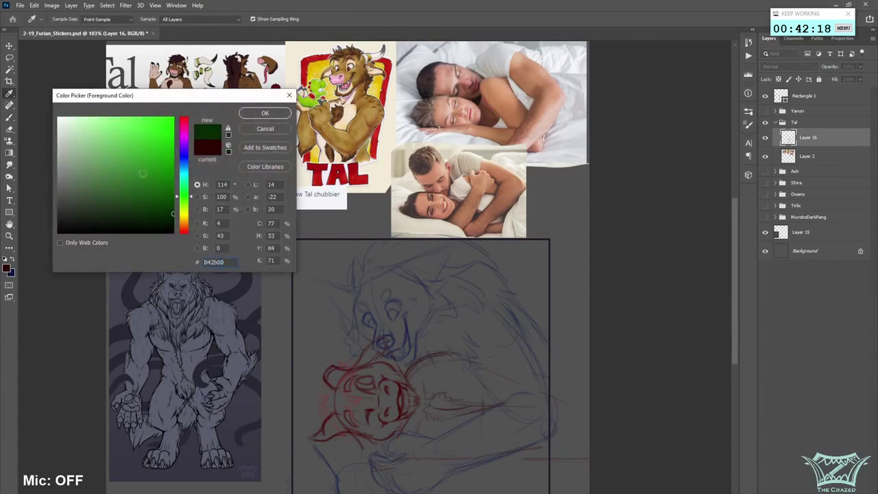
click(117, 144)
click(265, 112)
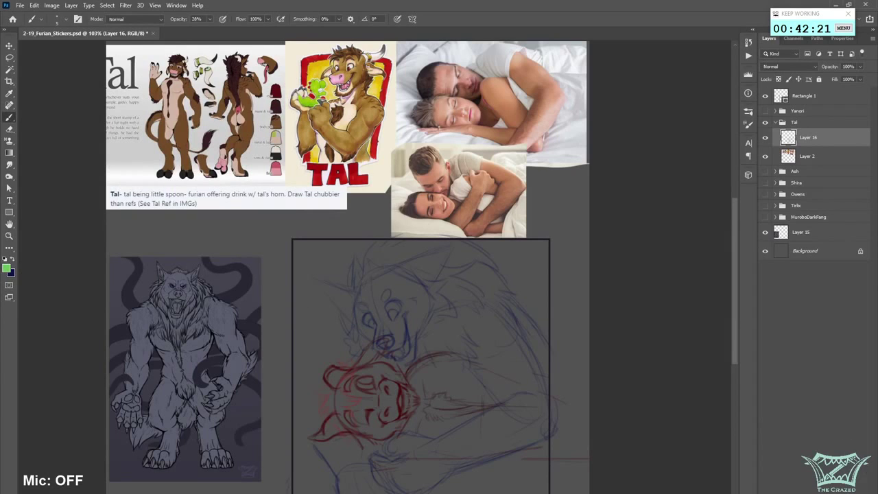
key(ctrl+shift+alt+n)
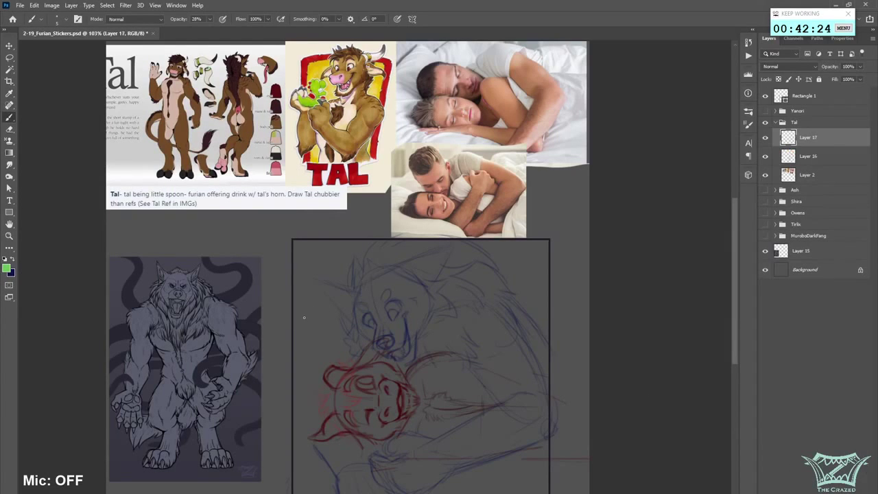
- Sketch a curved drinking horn in light green and move it onto the wolf's hand beside Tal's muzzle
drag(311, 321, 322, 355)
drag(330, 314, 339, 361)
key(v)
drag(351, 322, 412, 432)
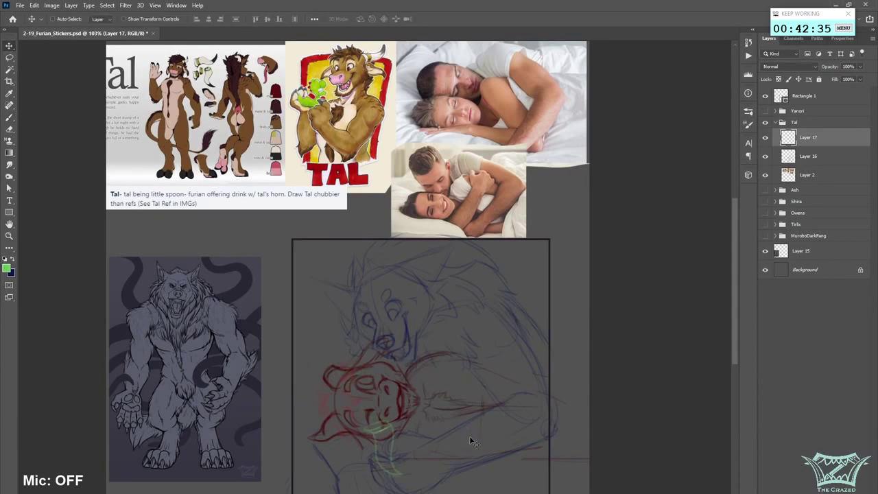
drag(469, 435, 479, 424)
click(9, 121)
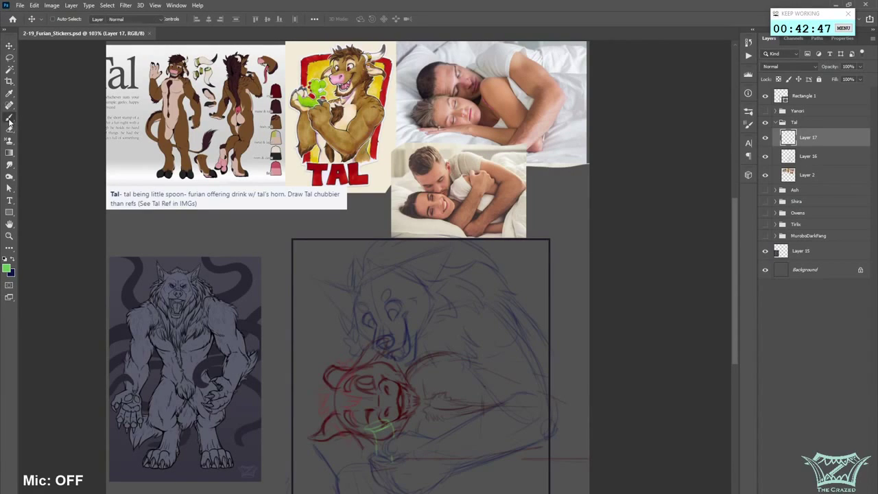
- Change the foreground colour to teal and sketch short strokes on the drinking horn beside Tal's muzzle
click(7, 269)
click(184, 177)
click(275, 115)
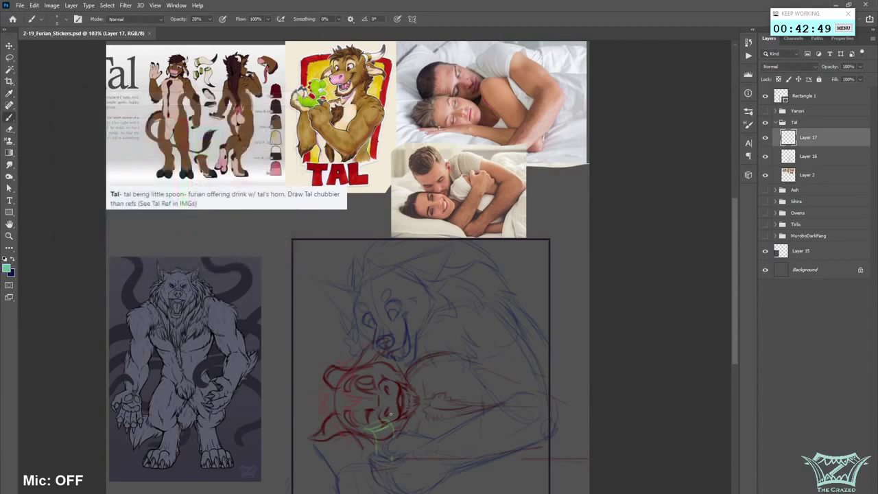
drag(364, 423, 376, 429)
- Compare the sketch with and without the horn layer, leave that layer hidden and make Layer 16 active
click(765, 137)
click(765, 137)
click(765, 137)
click(765, 137)
click(765, 137)
click(801, 157)
- Lasso Tal's head on the sketch layer, scale it to 87.2%, nudge it into place and deselect
key(l)
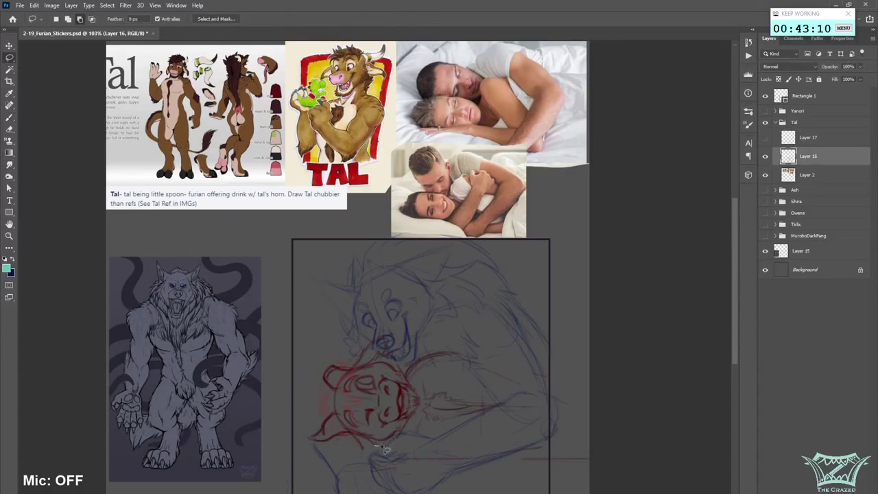
mouse_move(384, 443)
mouse_down()
mouse_move(421, 399)
mouse_move(402, 366)
mouse_move(369, 347)
mouse_move(352, 359)
mouse_move(332, 357)
mouse_move(304, 387)
mouse_move(296, 431)
mouse_move(374, 449)
mouse_up()
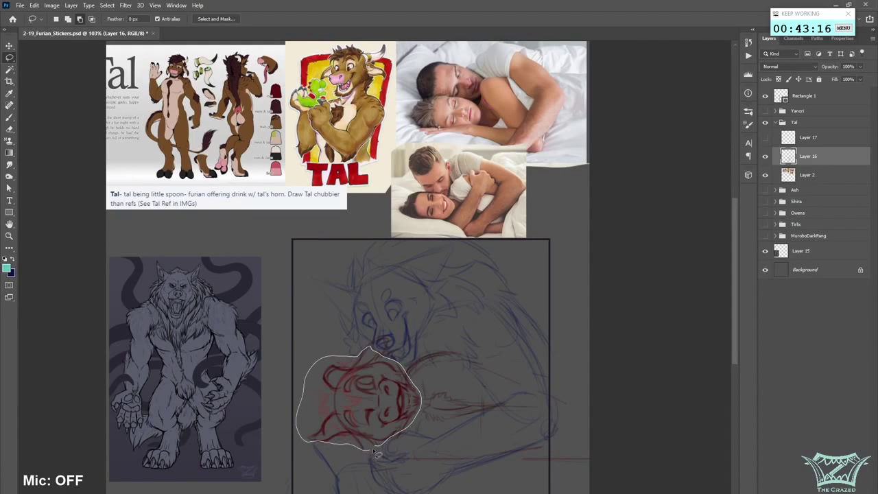
right_click(383, 411)
click(439, 336)
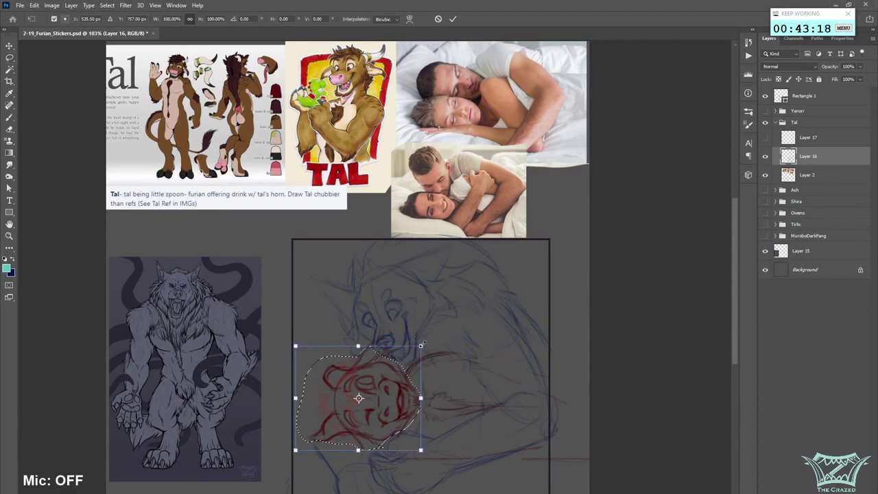
drag(420, 346, 405, 359)
mouse_move(396, 424)
mouse_down()
mouse_move(411, 415)
mouse_move(407, 425)
mouse_up()
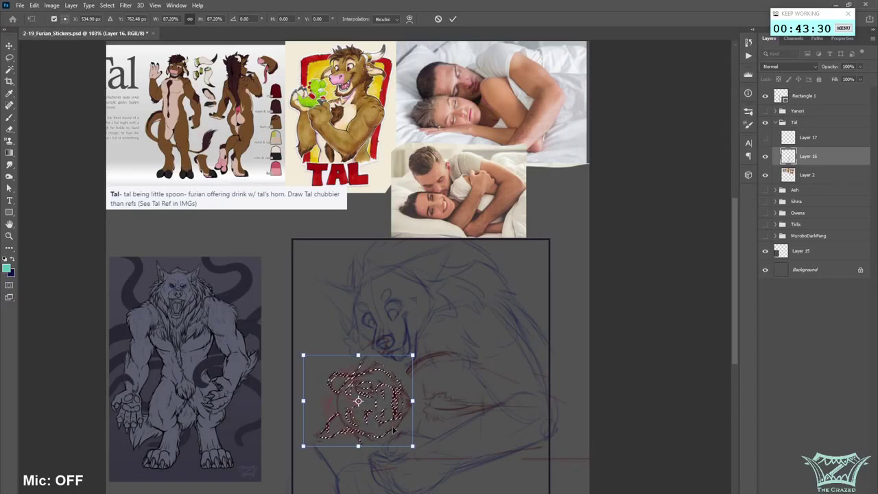
drag(395, 429, 391, 430)
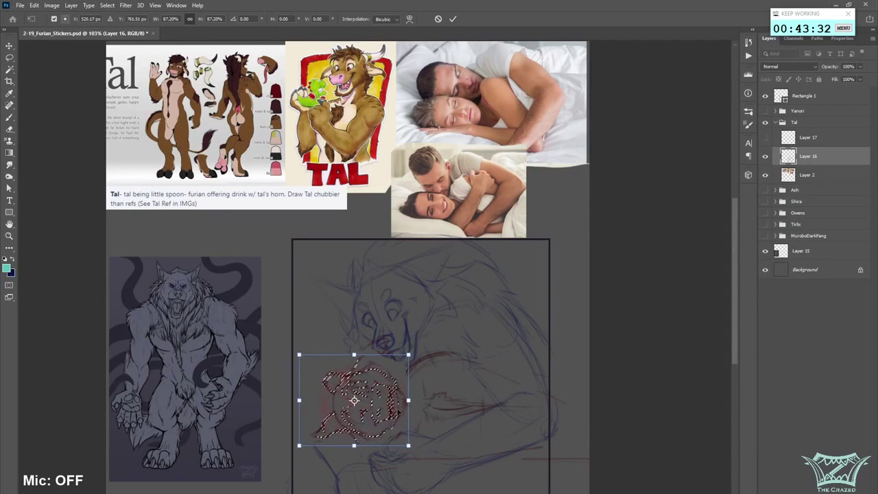
click(453, 18)
click(107, 5)
click(122, 24)
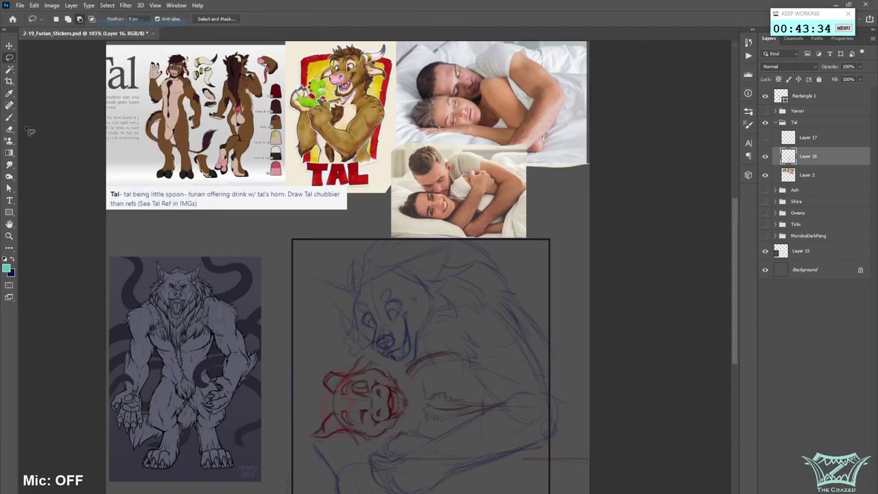
- Set the brush's foreground colour to the dark red 370000 sampled from Tal's sketch
click(9, 118)
click(11, 260)
click(6, 268)
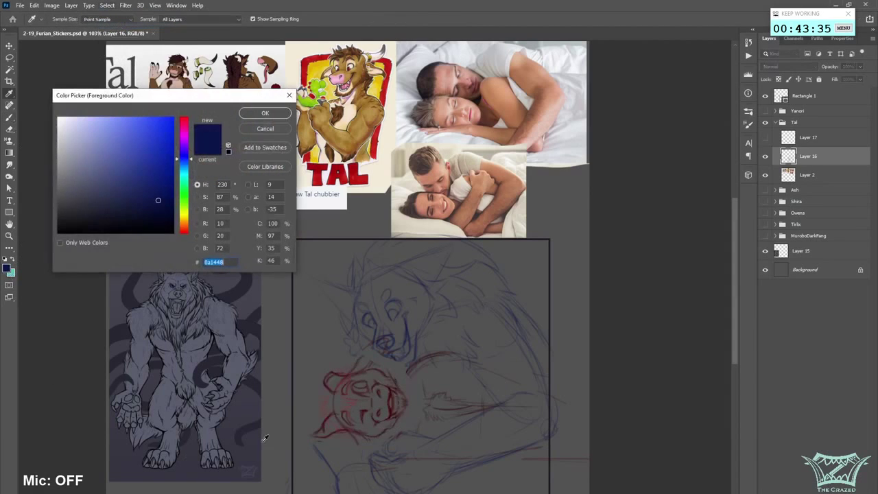
click(397, 390)
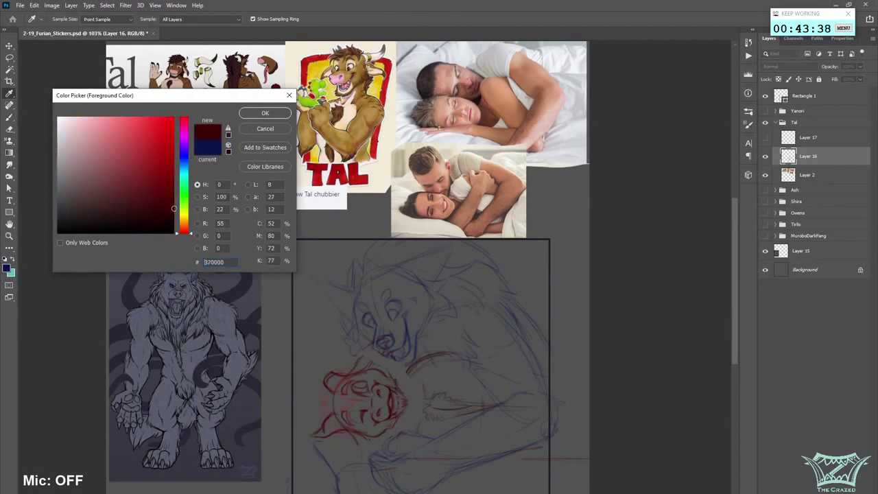
click(262, 113)
key(b)
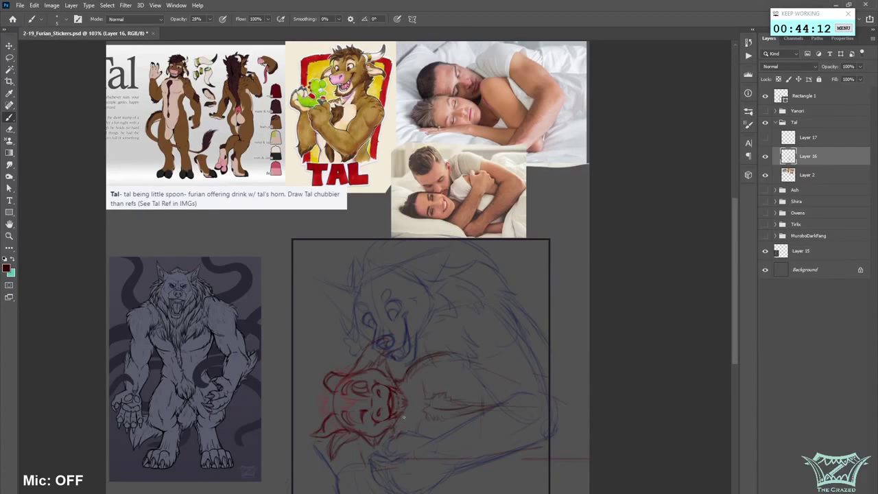
- Redraw Tal's shoulder, chest line and chest fur in dark red to fit the smaller head
mouse_move(435, 400)
mouse_down()
mouse_move(429, 384)
mouse_move(462, 413)
mouse_move(458, 394)
mouse_up()
key(bracketleft)
key(bracketleft)
key(bracketleft)
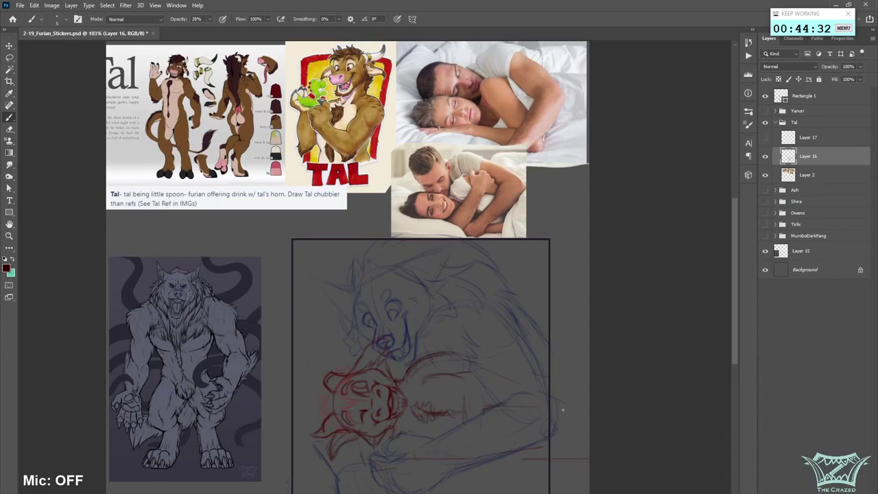
drag(469, 412, 499, 406)
- Show the horn layer again and shift it together with the Layer 16 sketch slightly left inside the frame
key(v)
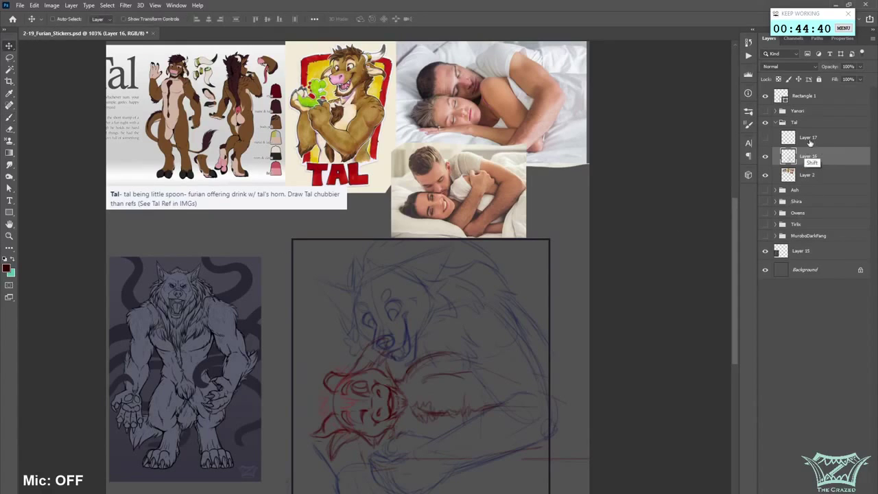
click(765, 137)
shift+click(821, 141)
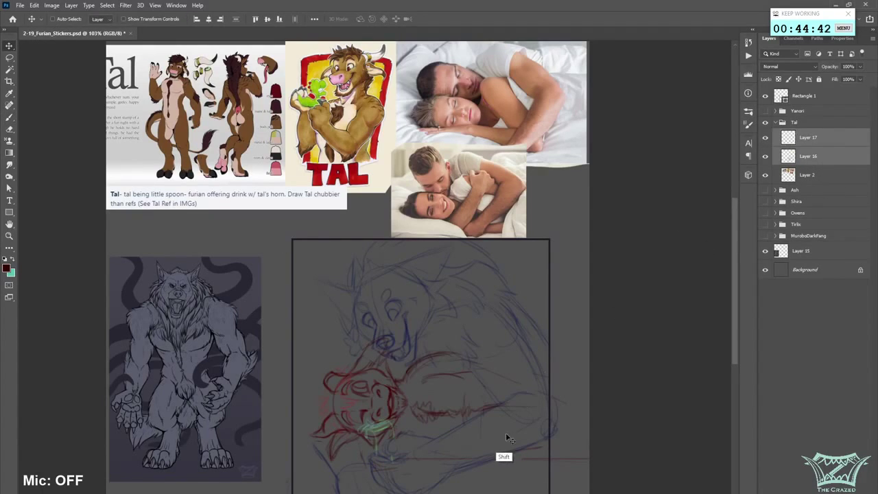
drag(506, 435, 497, 434)
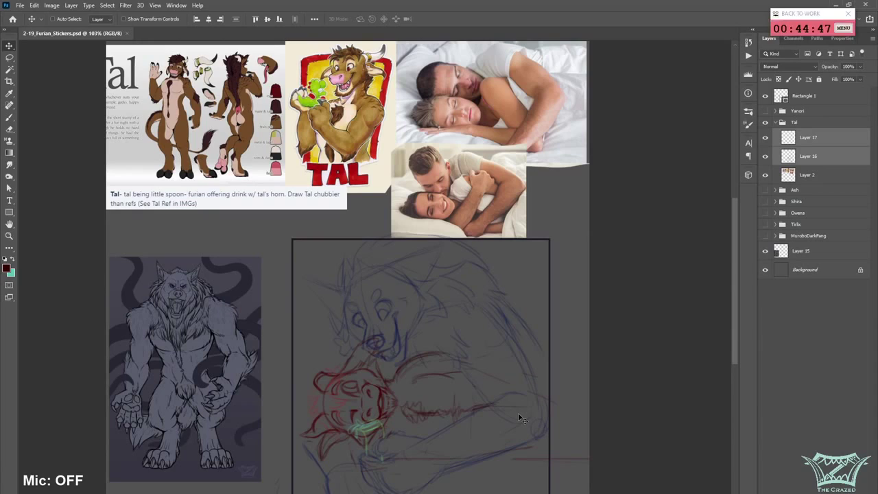
- Collapse and hide the Tal group, and show the Ash group instead
click(783, 123)
click(775, 122)
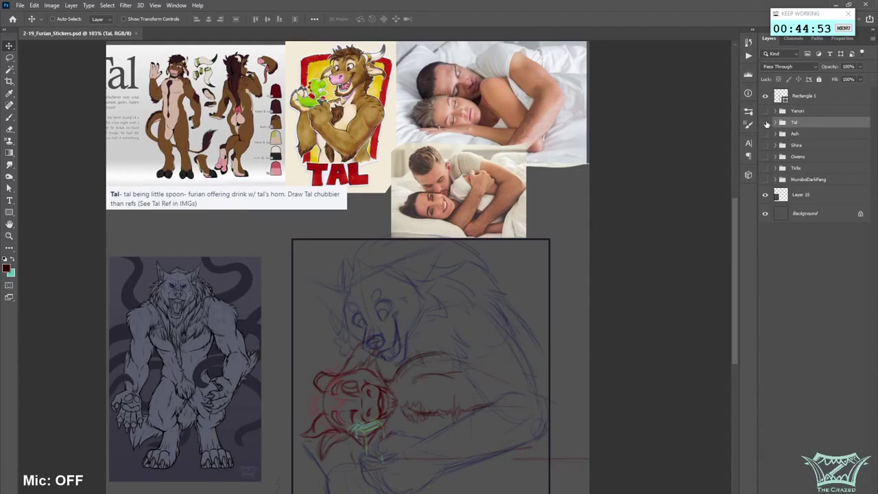
click(765, 123)
click(765, 111)
click(766, 111)
click(764, 122)
click(765, 123)
click(765, 133)
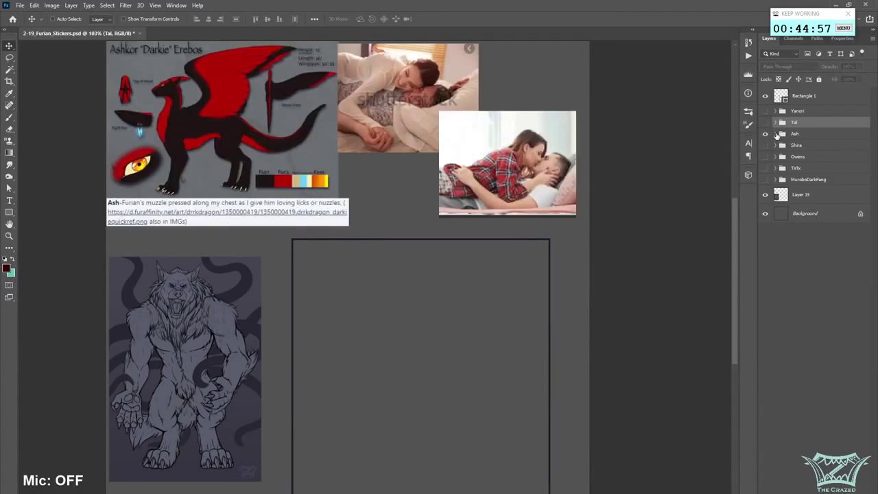
- Add a new empty layer above the reference image layer in the Ash group
click(775, 133)
click(807, 149)
key(ctrl+shift+alt+n)
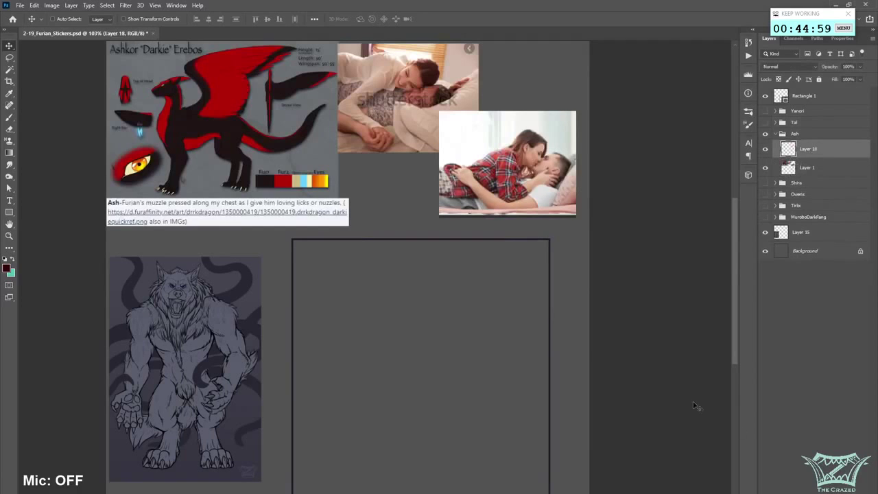
- Mirror the canvas horizontally and save the document
key(b)
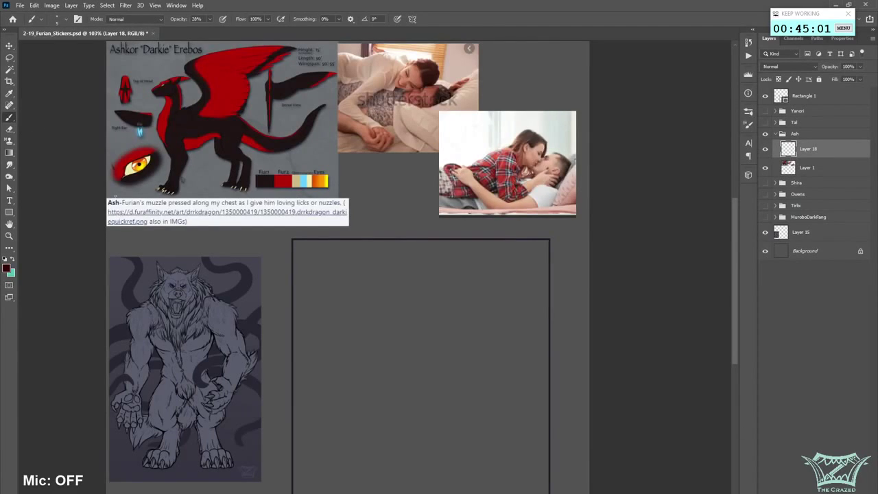
key(ctrl+shift+h)
key(ctrl+s)
scroll(471, 487, left, 5)
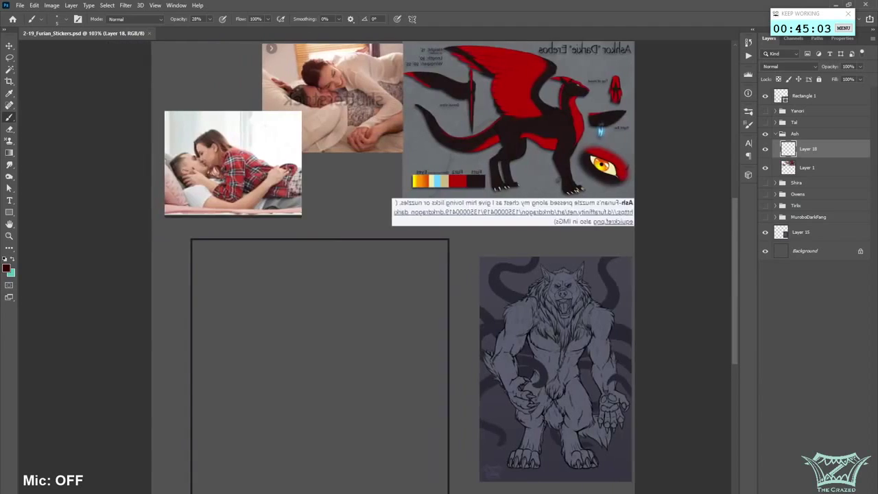
- Sketch Ash's dragon head in profile in dark red, with a round skull, wedge-shaped muzzle and swept-back horns
drag(312, 336, 321, 340)
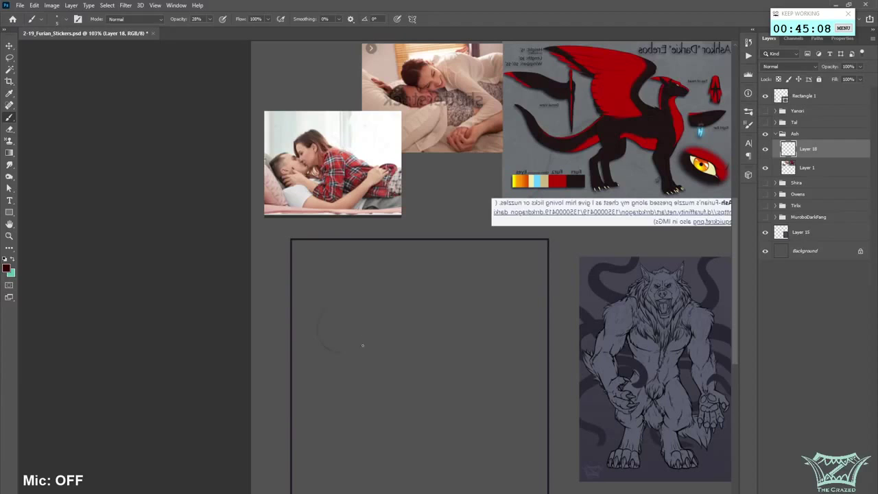
mouse_move(362, 345)
mouse_down()
mouse_move(370, 318)
mouse_move(331, 354)
mouse_move(369, 316)
mouse_move(360, 316)
mouse_move(385, 329)
mouse_up()
drag(361, 348, 384, 346)
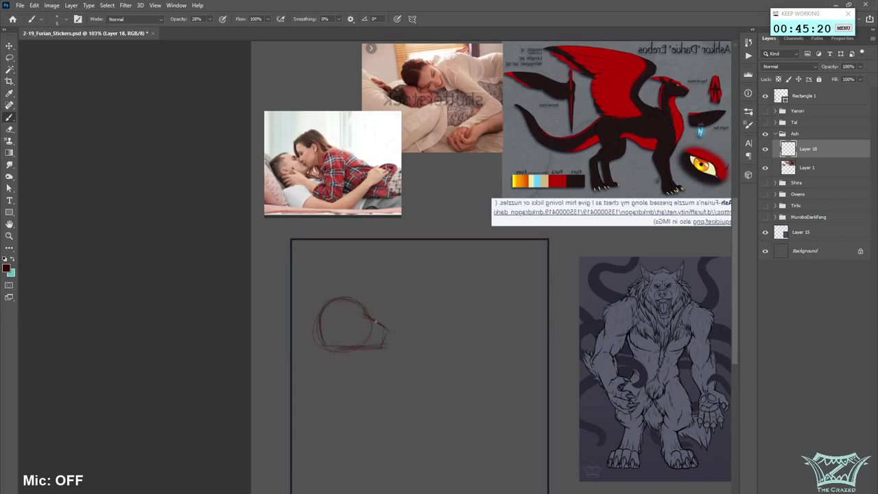
mouse_move(355, 311)
mouse_down()
mouse_move(372, 334)
mouse_move(335, 337)
mouse_up()
key(bracketleft)
key(bracketleft)
key(bracketleft)
key(bracketleft)
key(bracketleft)
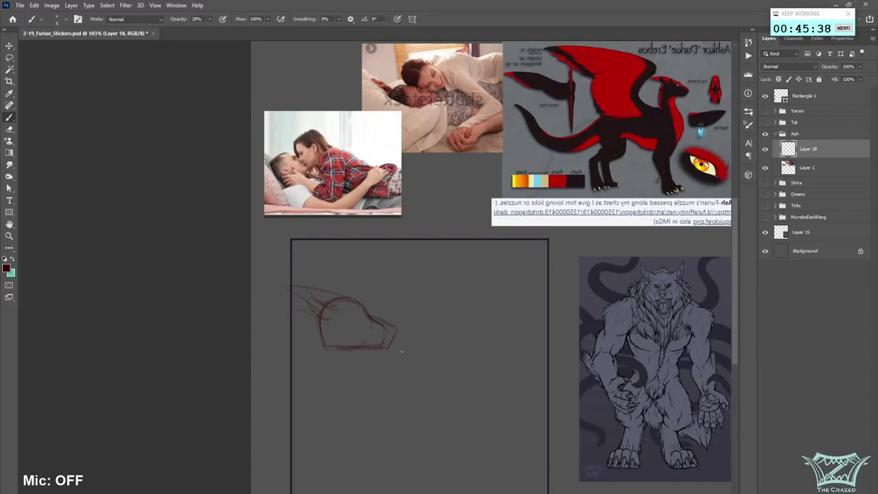
- Clean up and redraw Ash's snout and lower jaw line, and save the document
mouse_move(389, 335)
mouse_down()
mouse_move(379, 341)
mouse_move(377, 327)
mouse_up()
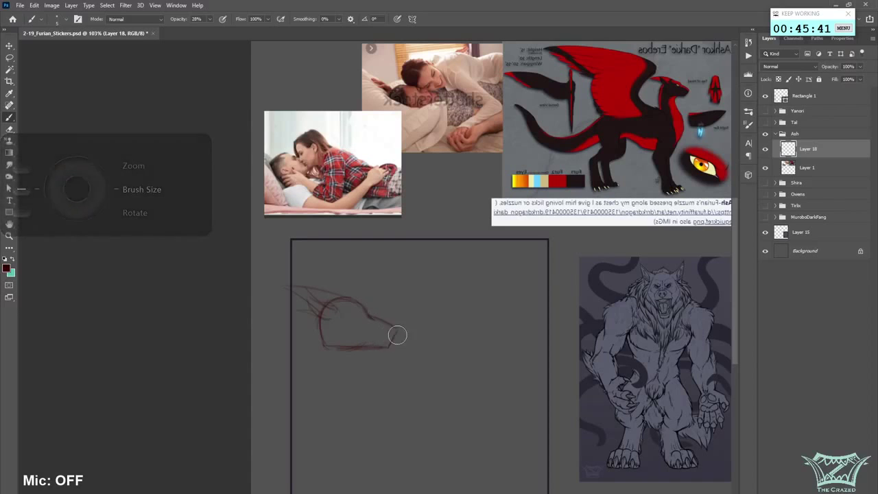
mouse_move(394, 328)
mouse_down()
mouse_move(388, 344)
mouse_move(328, 347)
mouse_up()
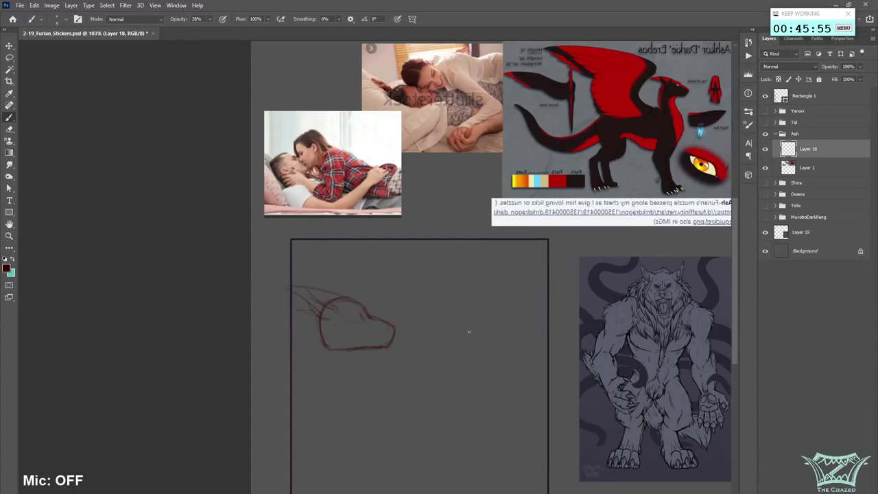
key(ctrl+s)
- Sketch the long curve of Ash's nape and the start of the throat beneath the jaw
mouse_move(298, 379)
mouse_down()
mouse_move(320, 321)
mouse_move(331, 414)
mouse_up()
mouse_move(312, 314)
mouse_down()
mouse_move(295, 382)
mouse_move(351, 370)
mouse_up()
drag(294, 363, 314, 398)
drag(295, 365, 312, 406)
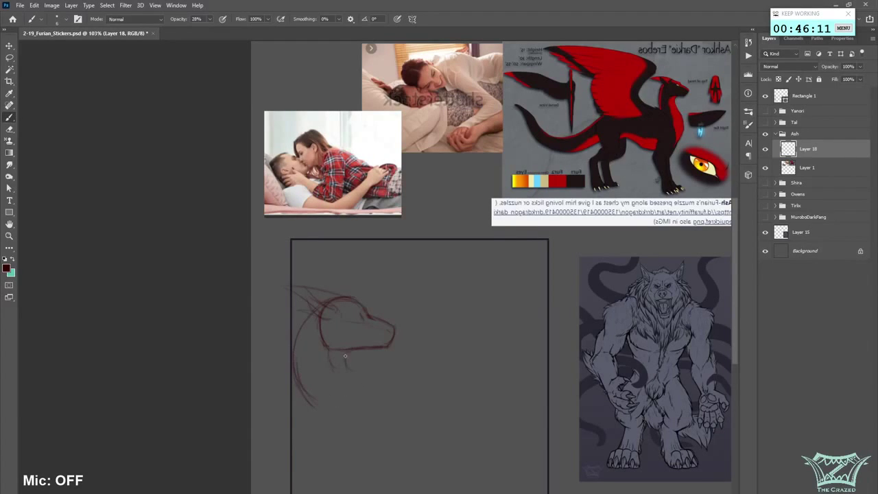
drag(345, 353, 368, 374)
- Erase the stray strokes beneath Ash's jaw and firm up the throat and nape lines
key(e)
drag(327, 366, 346, 369)
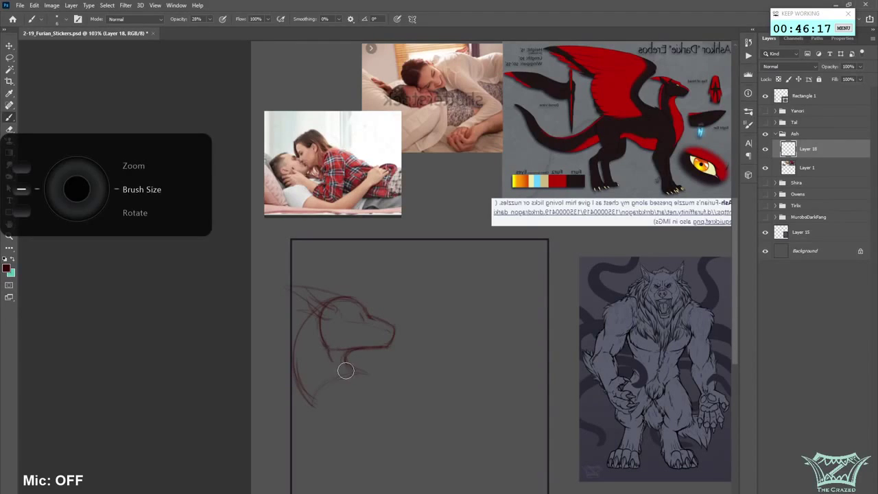
key(b)
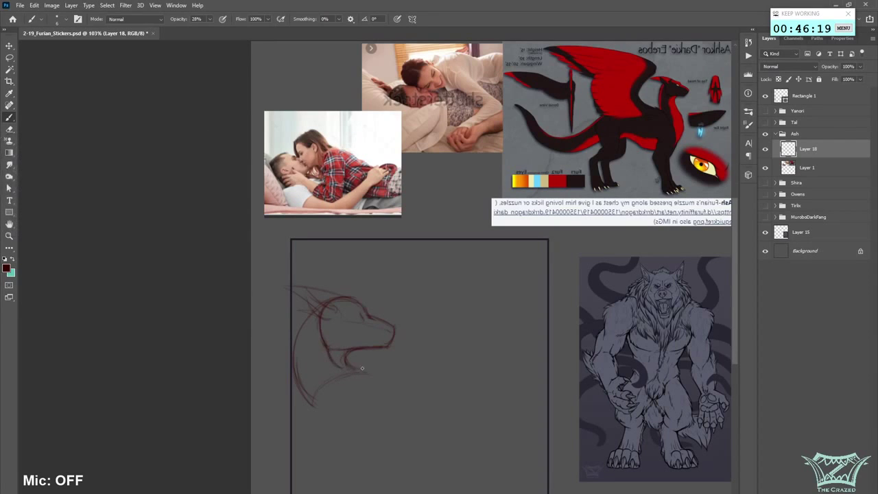
mouse_move(307, 403)
mouse_down()
mouse_move(293, 341)
mouse_move(296, 359)
mouse_up()
- Sketch Ash's reclining torso and the long body line extending from the neck, and flip the canvas back
mouse_move(364, 356)
mouse_down()
mouse_move(413, 354)
mouse_move(470, 373)
mouse_up()
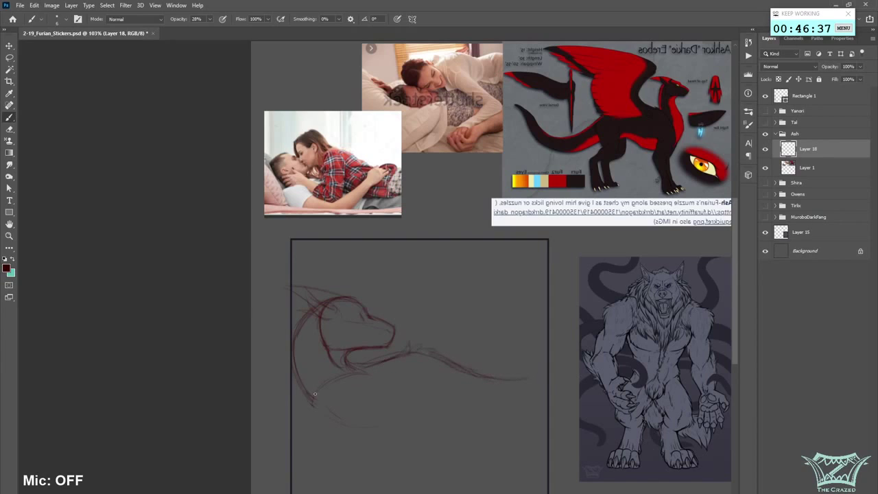
scroll(381, 401, down, 3)
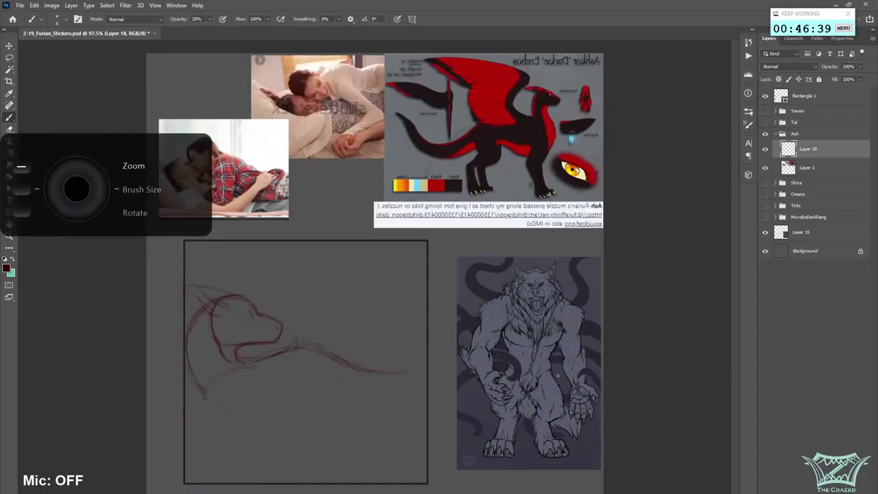
key(ctrl+shift+h)
scroll(330, 413, up, 1)
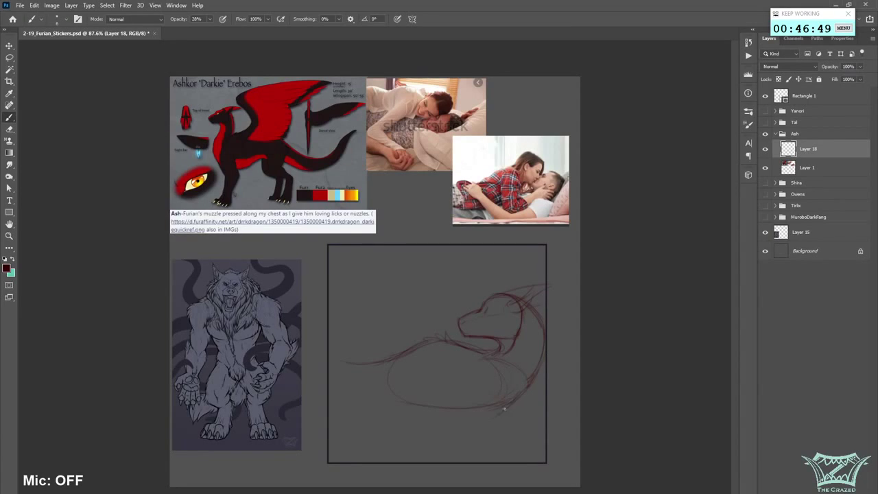
- Draw a straight horizontal ground line beneath Ash's body and rough in the bent arm and raised leg
mouse_move(504, 410)
mouse_down()
mouse_move(445, 427)
mouse_move(594, 407)
mouse_up()
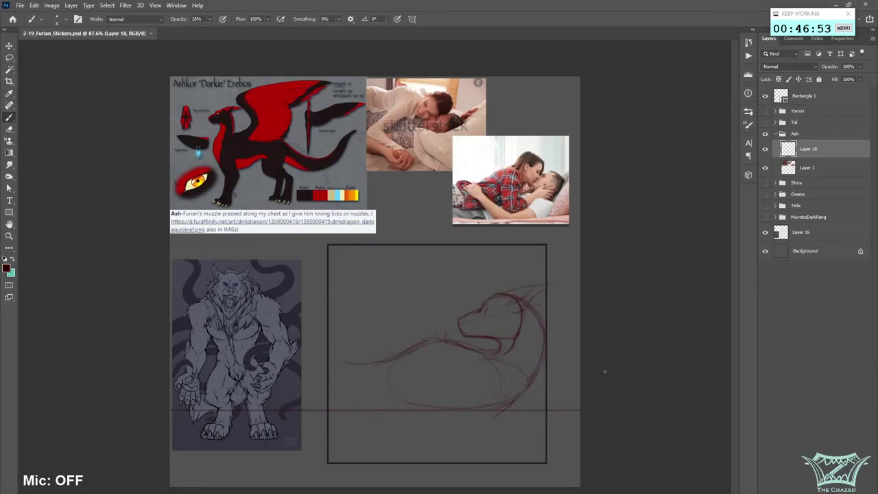
drag(413, 353, 329, 358)
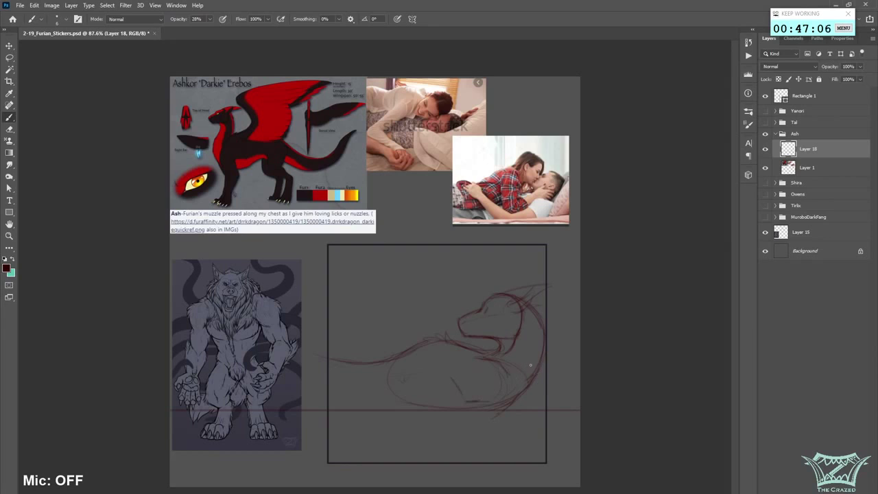
key(ctrl+z)
mouse_move(501, 369)
mouse_down()
mouse_move(479, 354)
mouse_move(446, 365)
mouse_up()
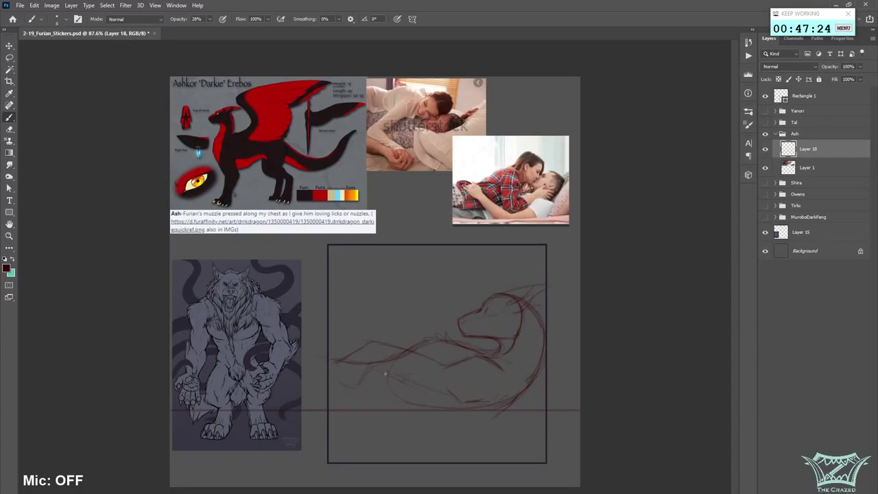
- Erase the overlapping torso strokes and redraw the line from Ash's thigh down to the elbow
key(e)
drag(478, 390, 453, 395)
key(b)
mouse_move(374, 368)
mouse_down()
mouse_move(418, 387)
mouse_move(399, 373)
mouse_move(381, 432)
mouse_move(395, 370)
mouse_move(378, 378)
mouse_move(460, 400)
mouse_up()
key(e)
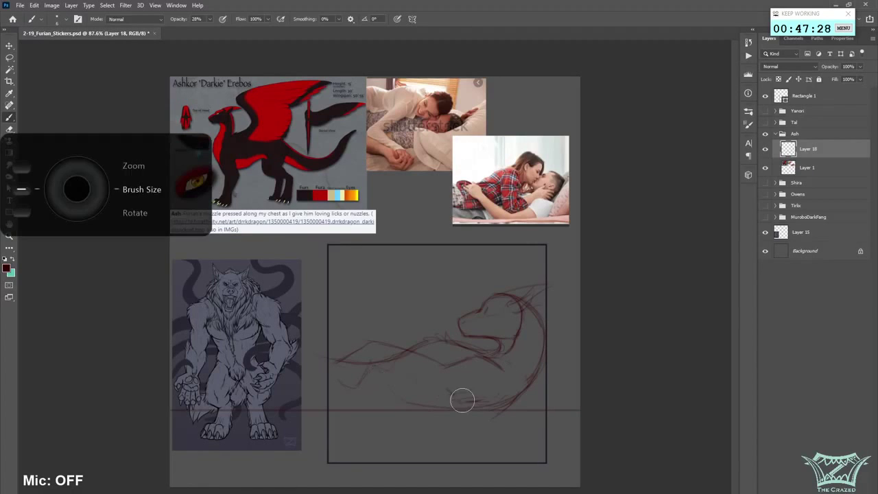
key(b)
drag(372, 366, 424, 398)
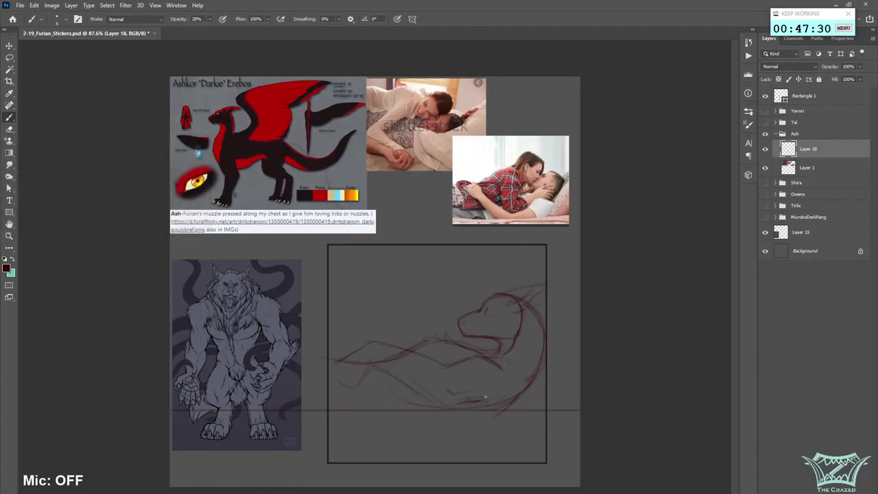
- Mirror the canvas, clean up and darken the lines of Ash's raised thigh and knee, and flip the view back
key(ctrl+shift+h)
key(ctrl+s)
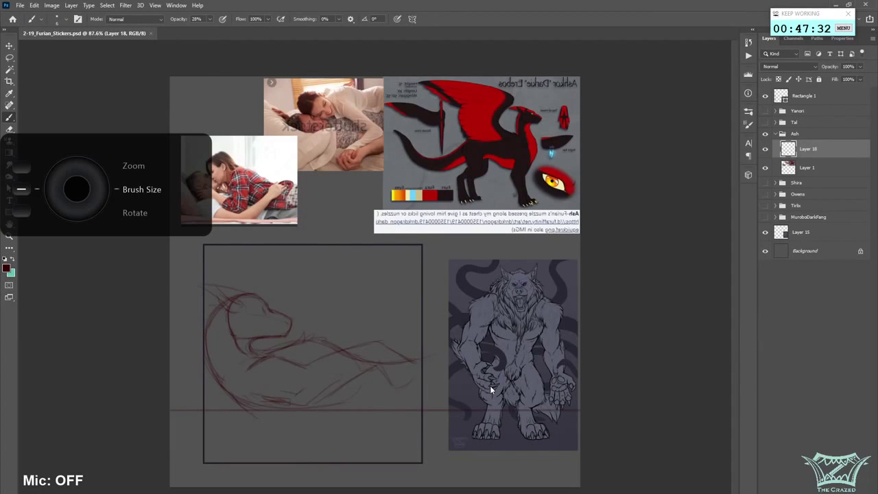
mouse_move(368, 354)
mouse_down()
mouse_move(361, 358)
mouse_move(408, 368)
mouse_up()
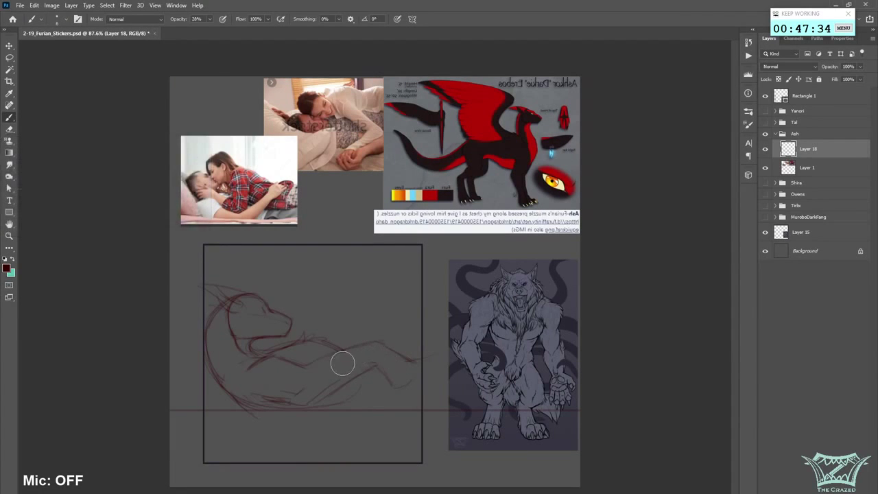
key(b)
mouse_move(374, 337)
mouse_down()
mouse_move(363, 346)
mouse_move(396, 345)
mouse_up()
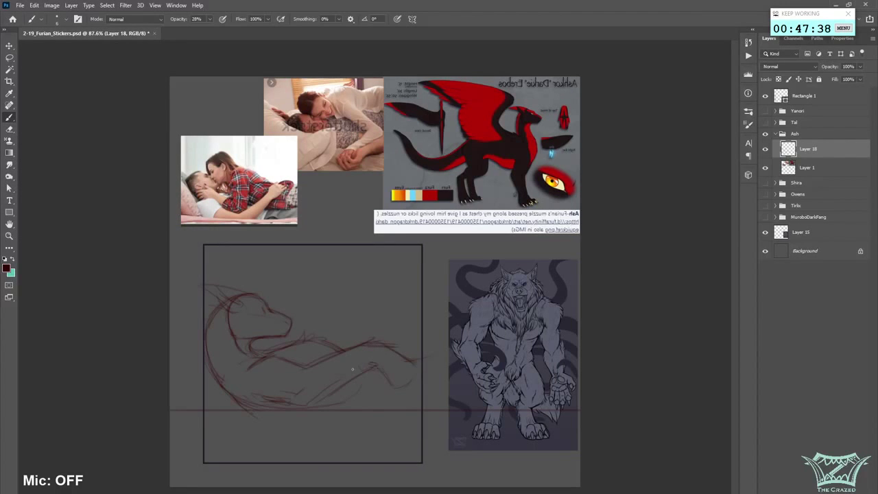
key(ctrl+shift+h)
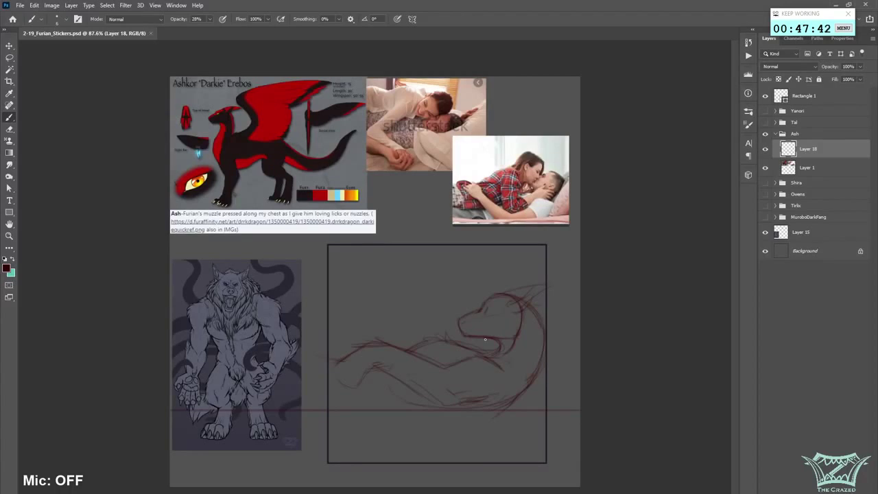
- Add Ash's eye and smiling mouth, sketch a long flattened loop sweeping beneath the body, and check it with the canvas mirrored
drag(467, 335, 485, 337)
key(bracketright)
key(bracketright)
key(bracketright)
key(bracketright)
mouse_move(526, 400)
mouse_down()
mouse_move(545, 401)
mouse_move(336, 444)
mouse_up()
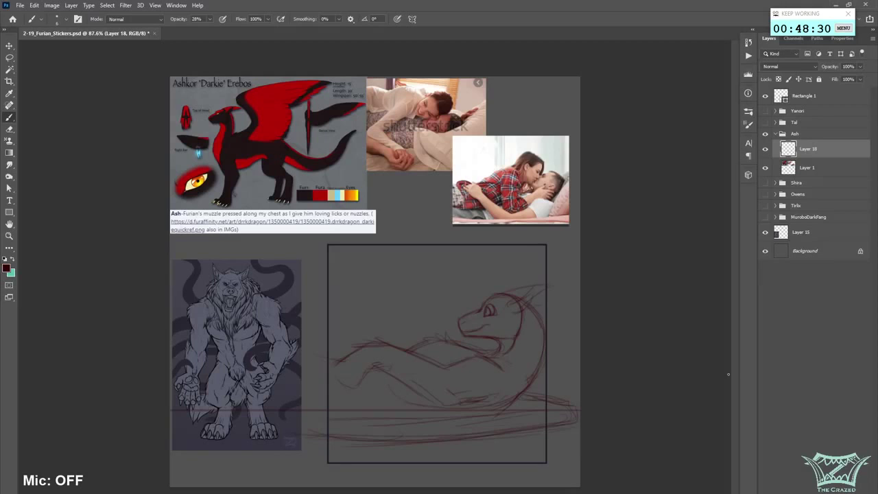
key(ctrl+shift+h)
key(ctrl+shift+h)
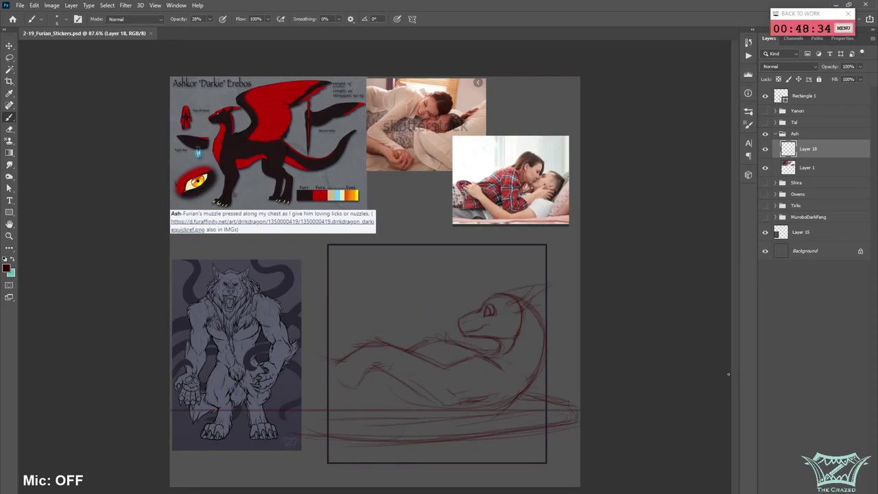
- Erase the rough strokes behind Ash's head, redraw the ear and swept-back horn, and firm up the muzzle
drag(528, 298, 526, 299)
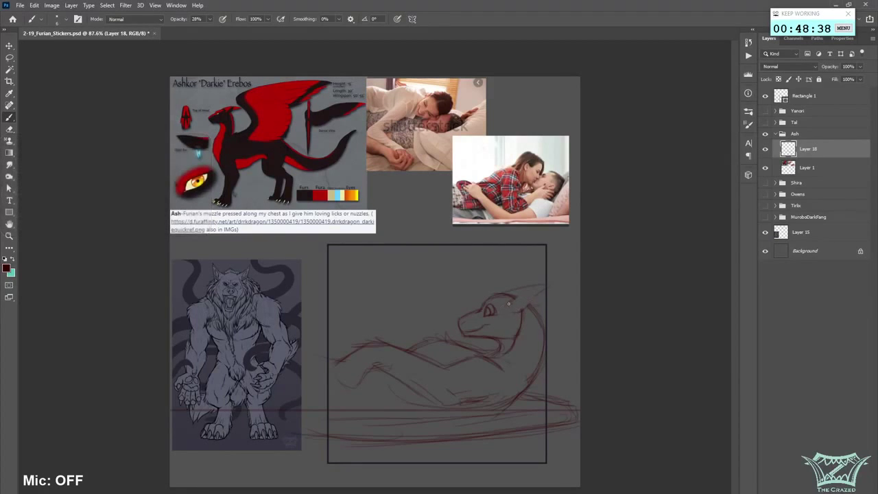
mouse_move(520, 294)
mouse_down()
mouse_move(534, 287)
mouse_move(524, 310)
mouse_up()
drag(549, 285, 557, 283)
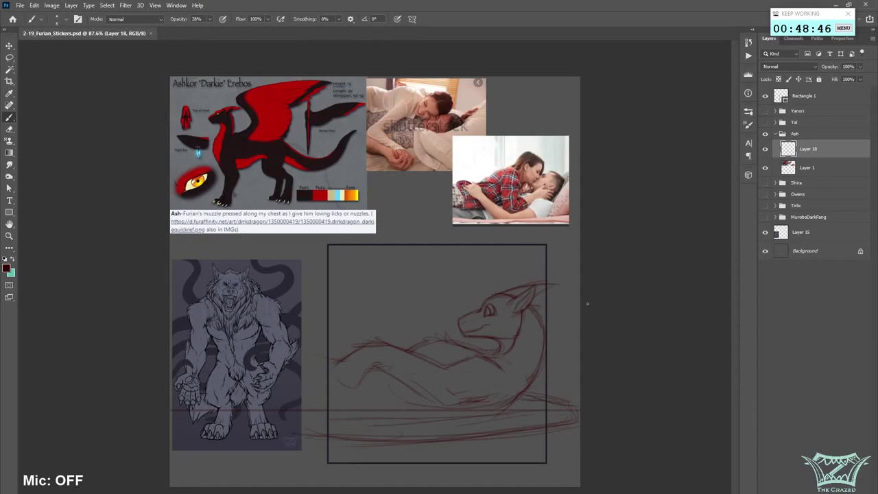
drag(482, 312, 459, 323)
- Swap the foreground and background colours and set the foreground to a dark blue for the second character
click(12, 260)
click(7, 268)
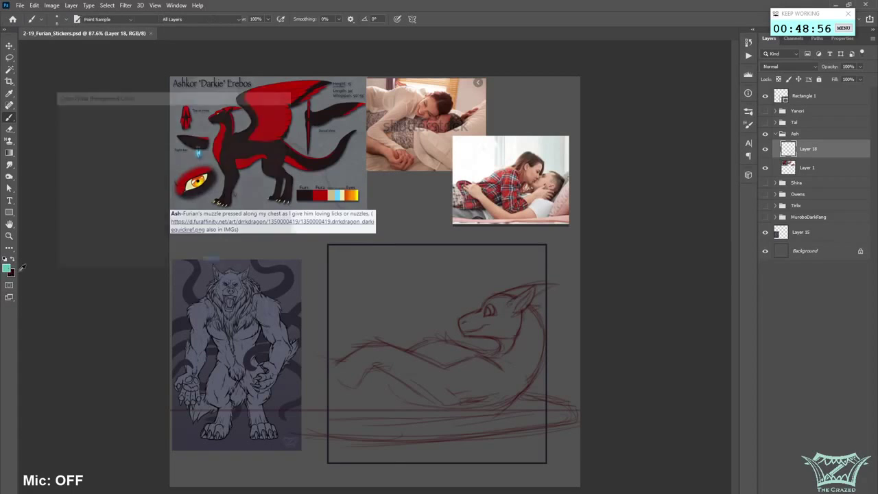
click(184, 153)
drag(166, 192, 173, 197)
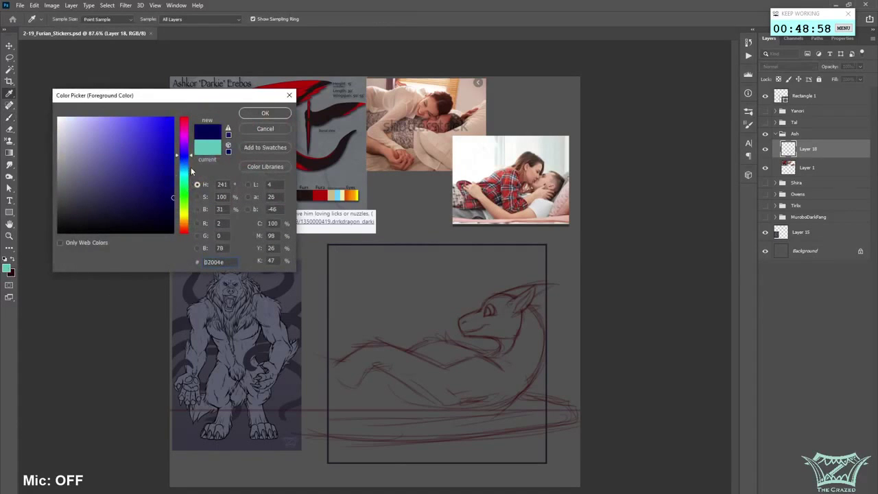
click(186, 157)
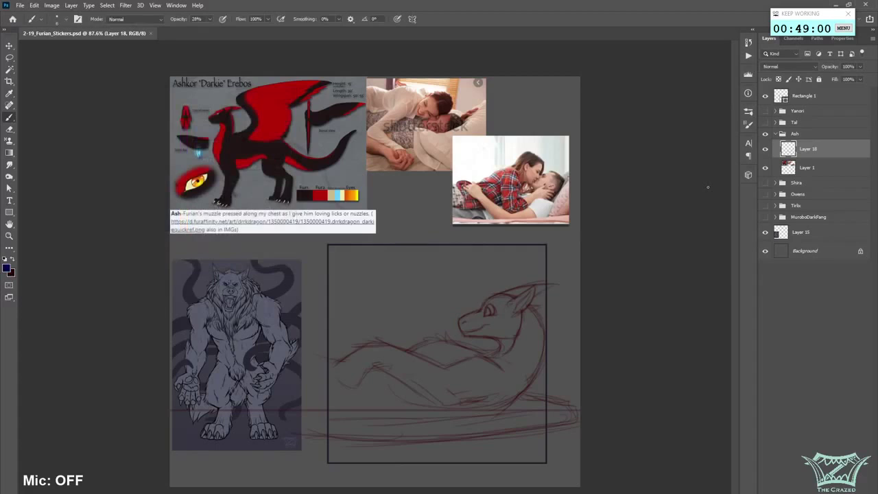
- Create a new layer above Ash's sketch, save the file, and mirror the canvas for the second character
key(ctrl+shift+h)
key(ctrl+s)
key(ctrl+shift+alt+n)
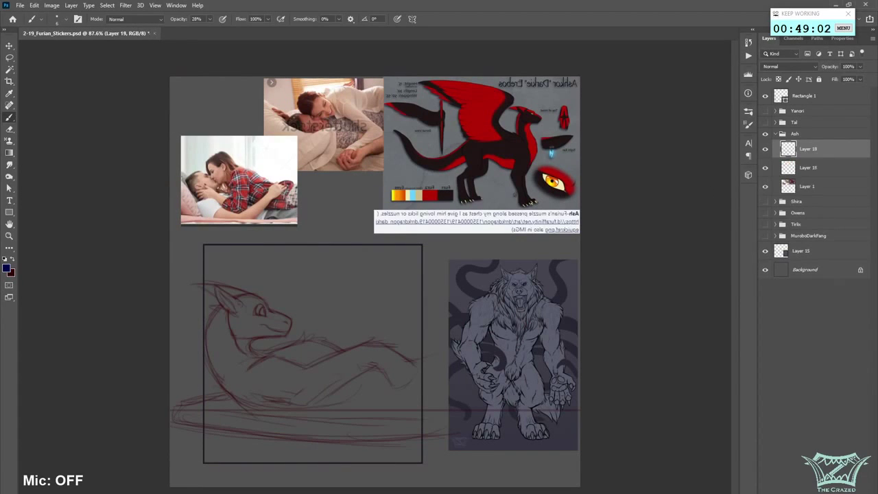
key(ctrl+s)
key(ctrl+shift+h)
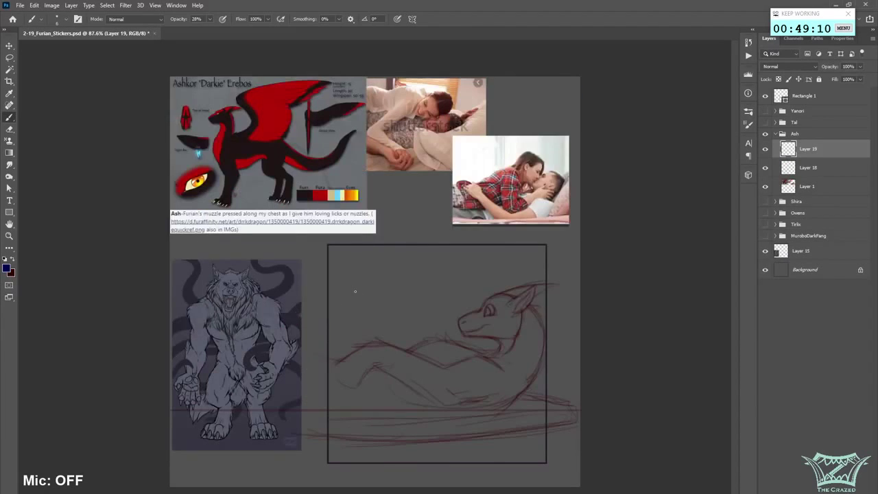
key(ctrl+shift+h)
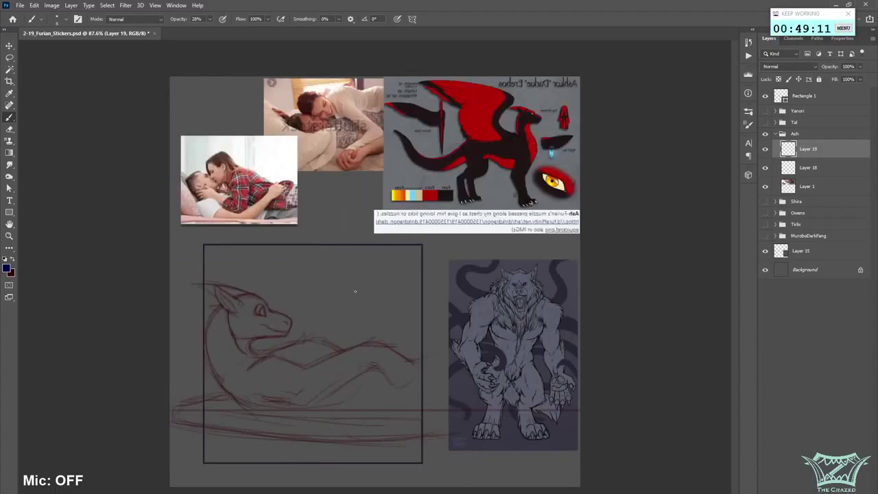
key(ctrl+s)
- Sketch a blue construction circle for the wolf's head and move it down onto Ash's chest, facing Ash's muzzle
mouse_move(320, 313)
mouse_down()
mouse_move(347, 305)
mouse_move(352, 314)
mouse_up()
key(ctrl+z)
key(ctrl+s)
click(351, 299)
key(ctrl+shift+h)
key(ctrl+s)
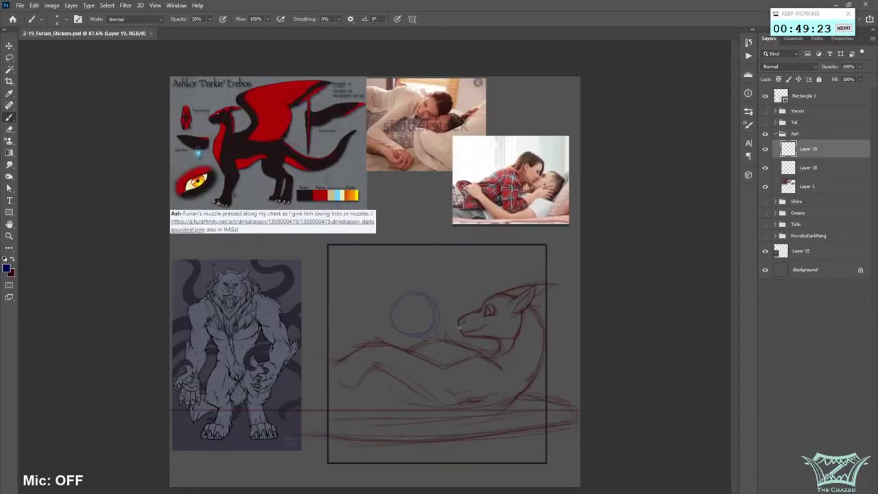
key(v)
drag(429, 360, 426, 366)
key(b)
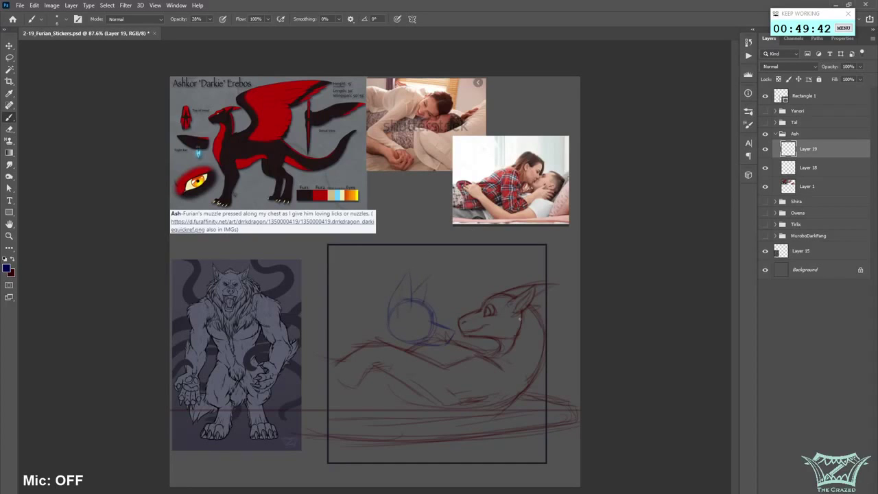
- Redraw the wolf's pointed ears with darker strokes and rough in the cheek fur behind the jaw
key(ctrl+z)
drag(404, 284, 396, 294)
drag(388, 310, 405, 344)
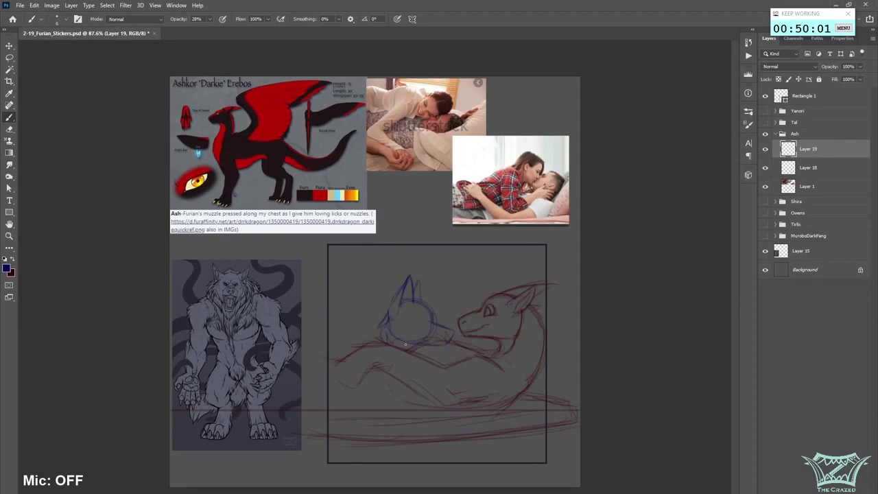
- Erase the construction circle inside the wolf's head and define the outline of the forehead and muzzle
drag(424, 312, 423, 336)
key(])
key(])
key(])
key(])
key(])
key(])
key(ctrl+z)
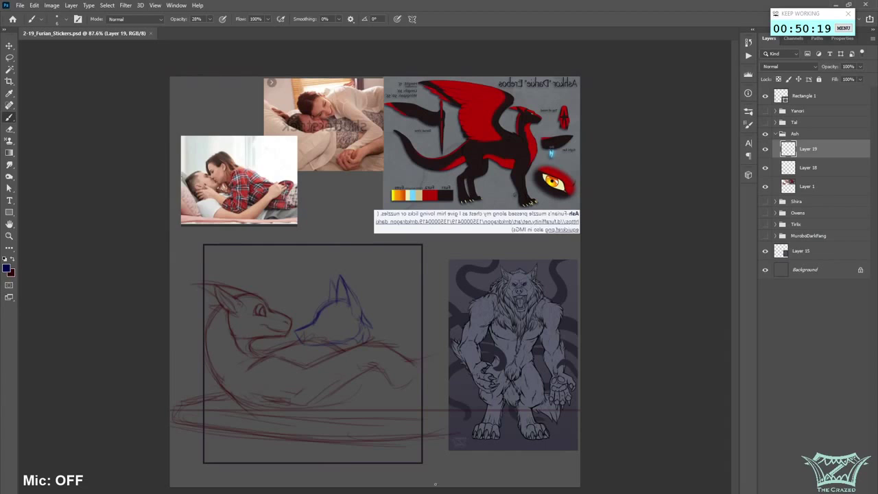
- Draw the wolf's closed eye, nose and smiling mouth, refine the jawline, and flip the canvas back
scroll(391, 314, up, 3)
drag(286, 313, 418, 312)
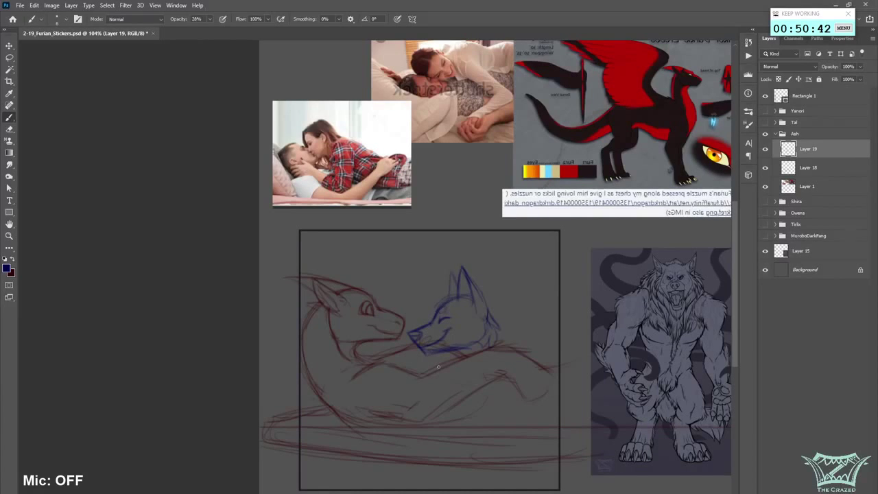
drag(408, 330, 410, 338)
mouse_move(433, 347)
mouse_down()
mouse_move(425, 351)
mouse_move(440, 351)
mouse_up()
key(ctrl+shift+h)
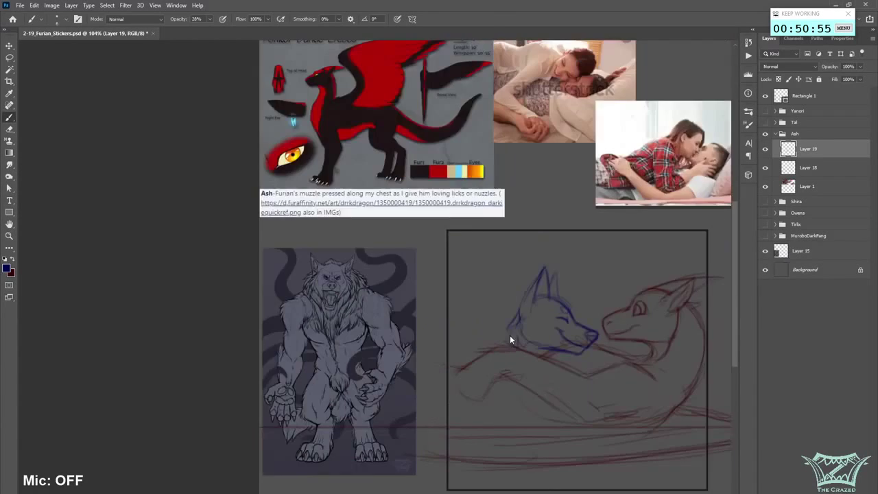
- Sketch the wolf's shaggy neck fur and curved back behind the head, then mirror the canvas and save
key(ctrl+s)
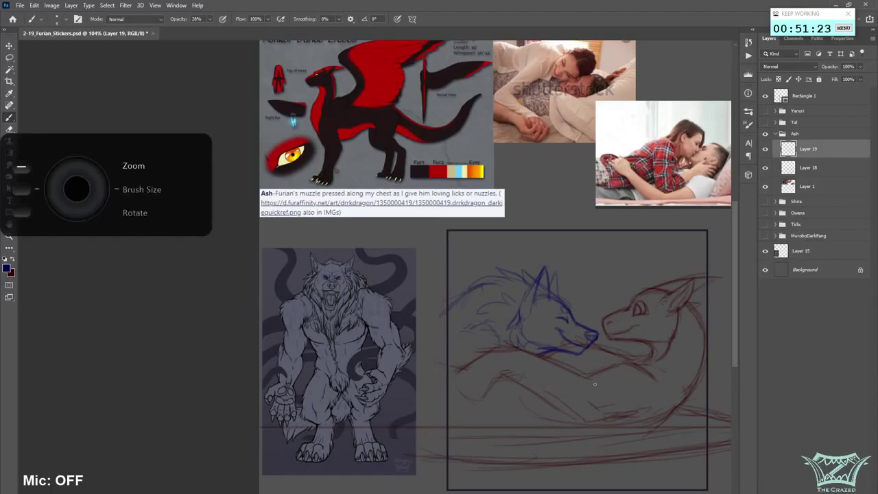
scroll(594, 384, down, 3)
key(ctrl+shift+h)
key(ctrl+s)
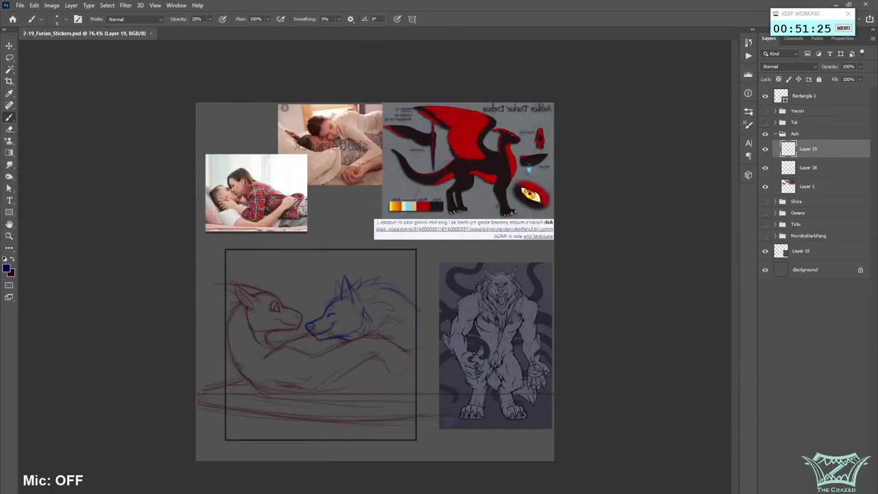
- Add a layer mask to the wolf's sketch, hide part of the jawline over Ash's chest, and save the flipped-back canvas
click(807, 488)
key(ctrl+backslash)
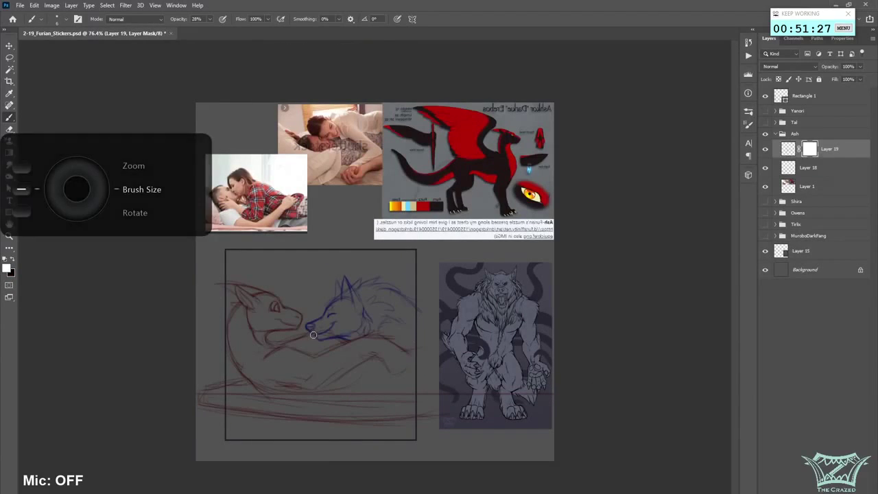
drag(329, 338, 338, 339)
scroll(245, 351, up, 2)
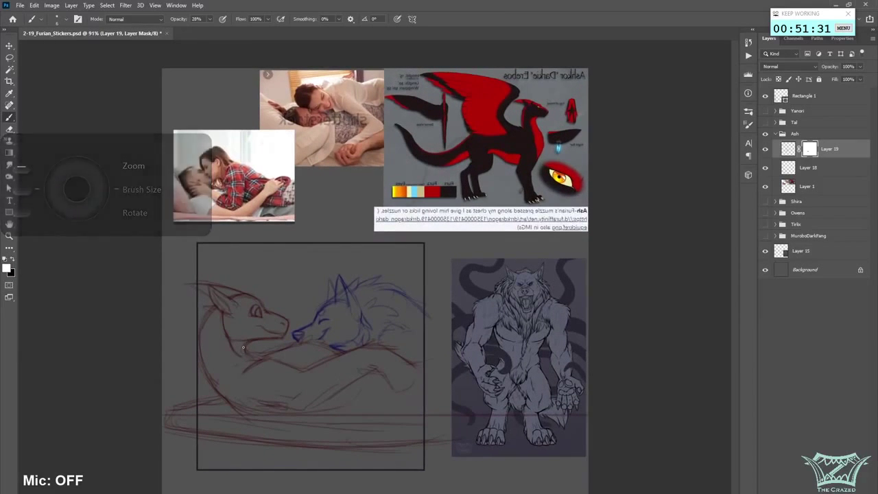
scroll(243, 347, down, 1)
key(ctrl+shift+h)
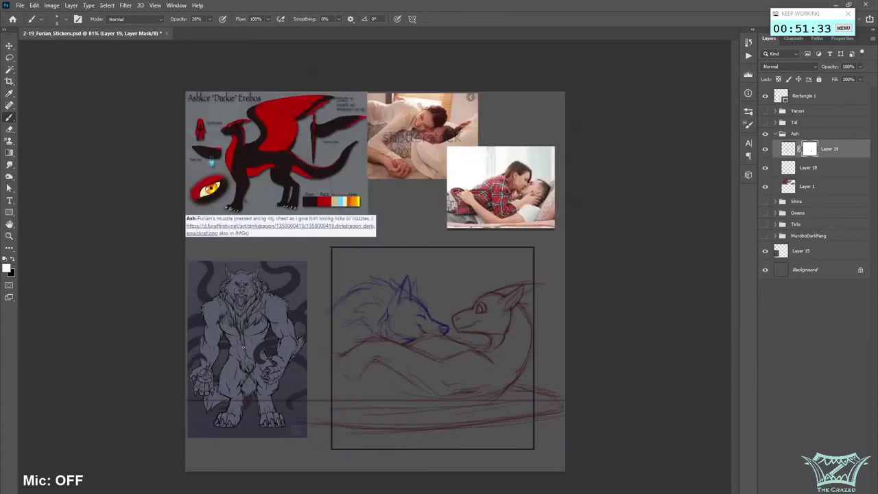
key(ctrl+s)
- Lasso Ash's head on its sketch layer and move it up and toward the wolf with Free Transform
scroll(399, 371, up, 2)
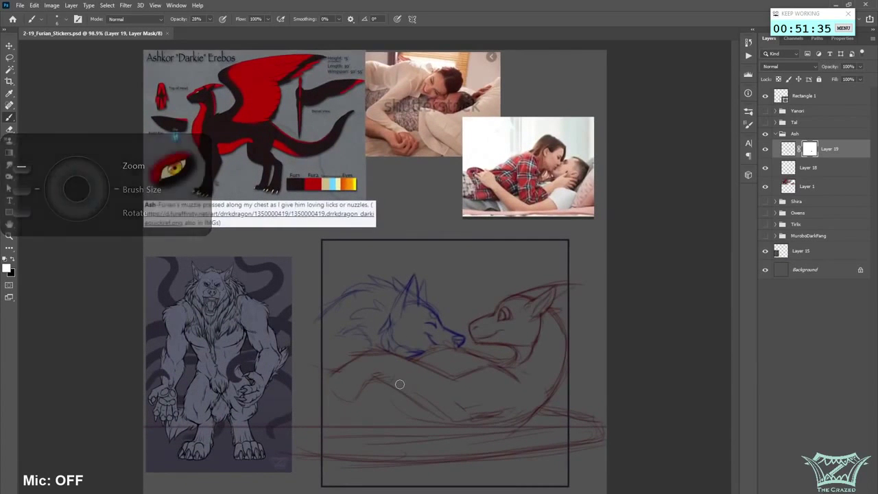
click(809, 168)
click(10, 59)
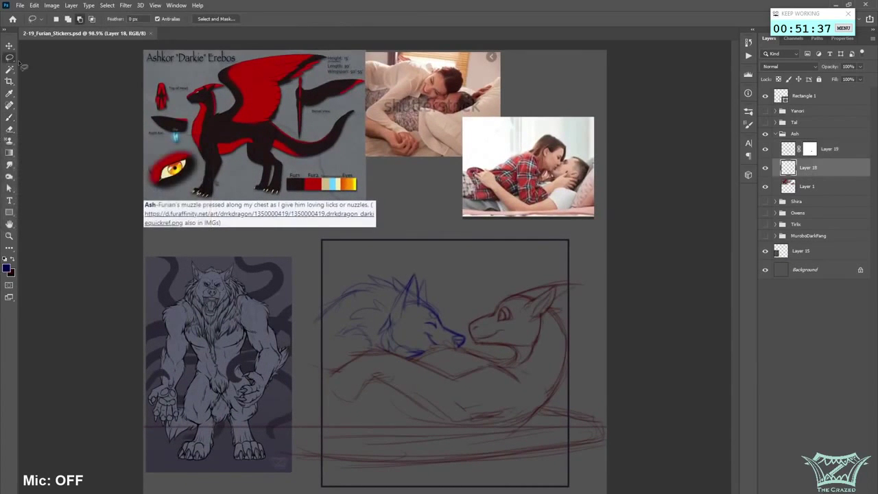
mouse_move(505, 347)
mouse_down()
mouse_move(554, 325)
mouse_move(587, 260)
mouse_move(475, 290)
mouse_move(483, 351)
mouse_up()
right_click(541, 320)
click(573, 412)
drag(529, 298, 510, 288)
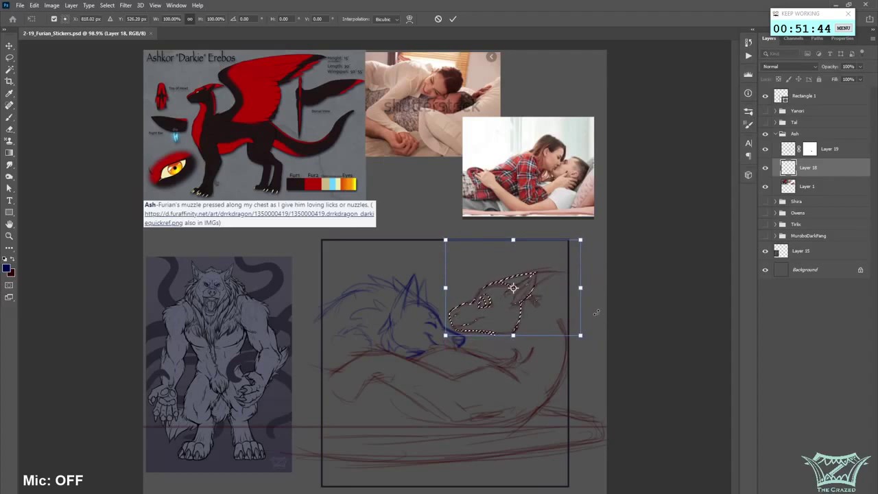
- Rotate Ash's head 15.62°, lower it to rest against the wolf's muzzle, apply the transform and deselect
mouse_move(594, 310)
mouse_down()
mouse_move(581, 316)
mouse_move(588, 333)
mouse_up()
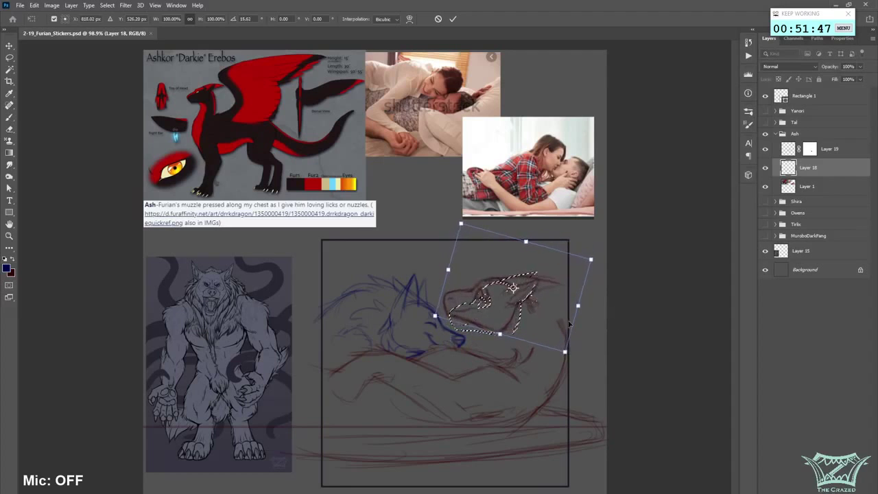
drag(542, 305, 544, 318)
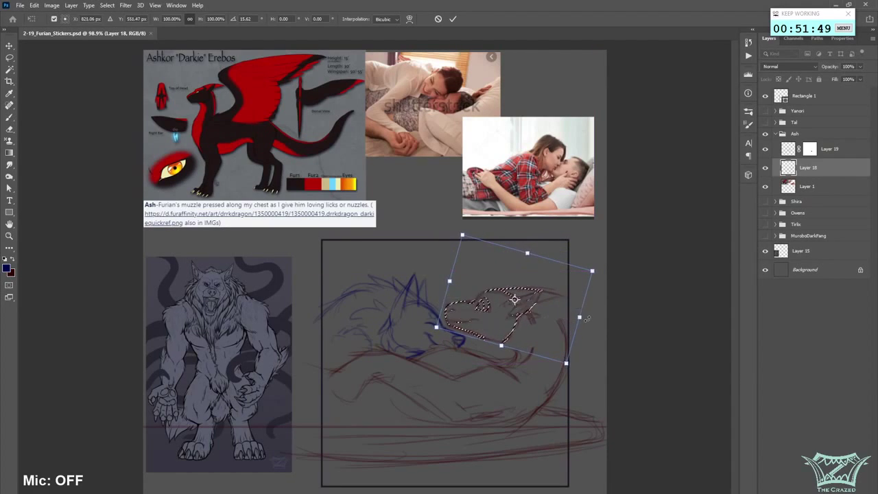
click(453, 19)
click(107, 5)
click(123, 28)
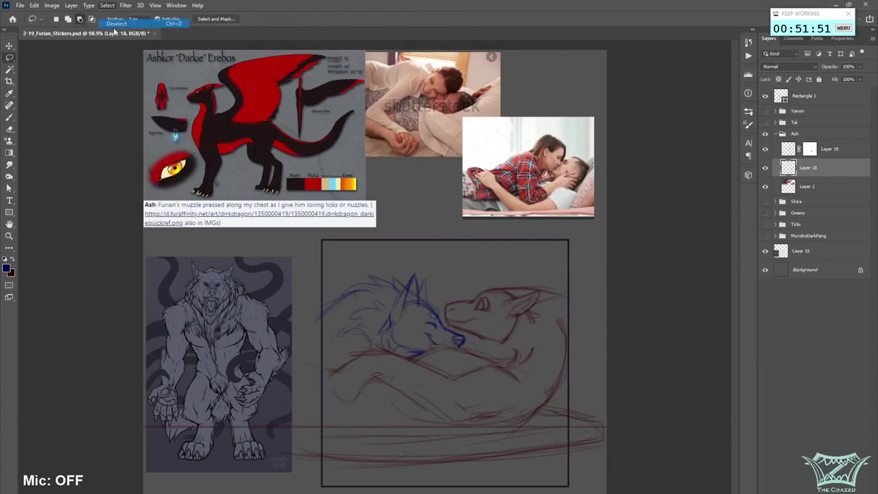
- Return to the dark red brush colour and erase Ash's old throat hook and outer neck line
click(10, 120)
key(x)
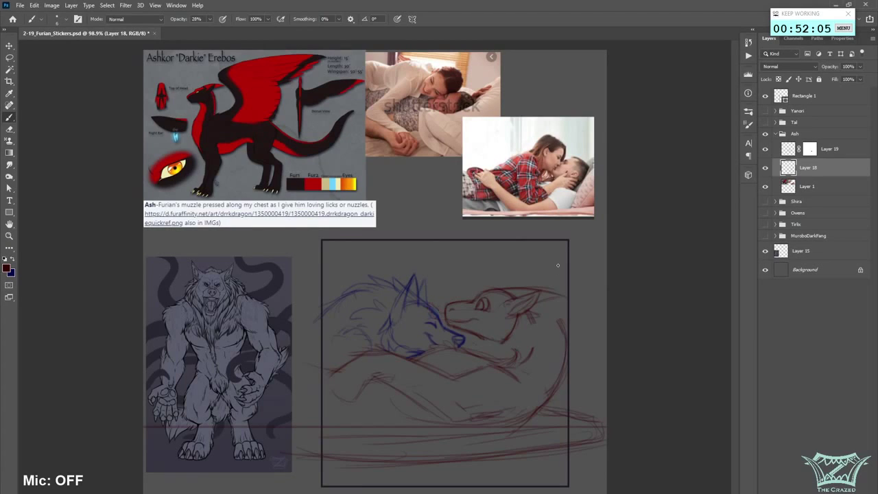
drag(515, 343, 531, 355)
drag(558, 314, 563, 390)
key(bracketleft)
key(bracketleft)
key(bracketleft)
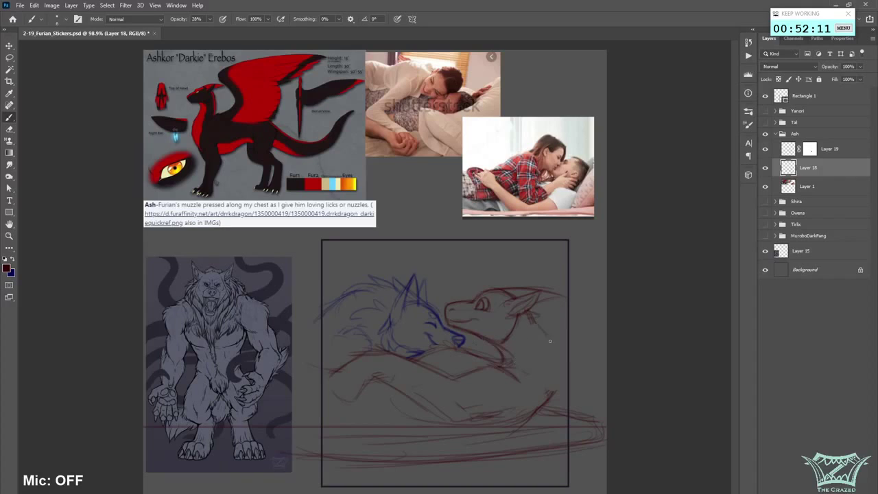
- Redraw Ash's nape and back as one smooth curve from the head to the ground, and mirror the canvas
drag(536, 323, 555, 375)
mouse_move(548, 344)
mouse_down()
mouse_move(554, 391)
mouse_move(554, 362)
mouse_up()
drag(539, 321, 544, 335)
mouse_move(533, 319)
mouse_down()
mouse_move(524, 316)
mouse_move(555, 362)
mouse_up()
drag(547, 404, 551, 392)
mouse_move(554, 357)
mouse_down()
mouse_move(537, 314)
mouse_move(552, 374)
mouse_move(552, 349)
mouse_up()
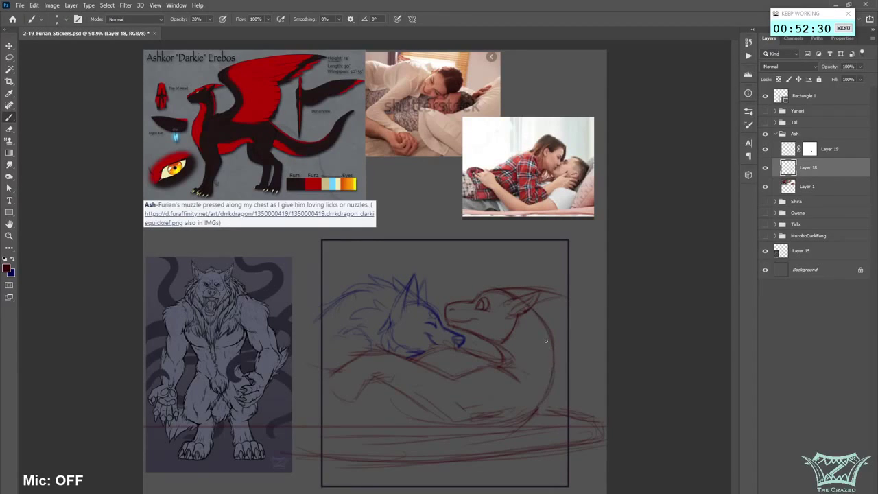
drag(553, 383, 547, 401)
key(ctrl+shift+h)
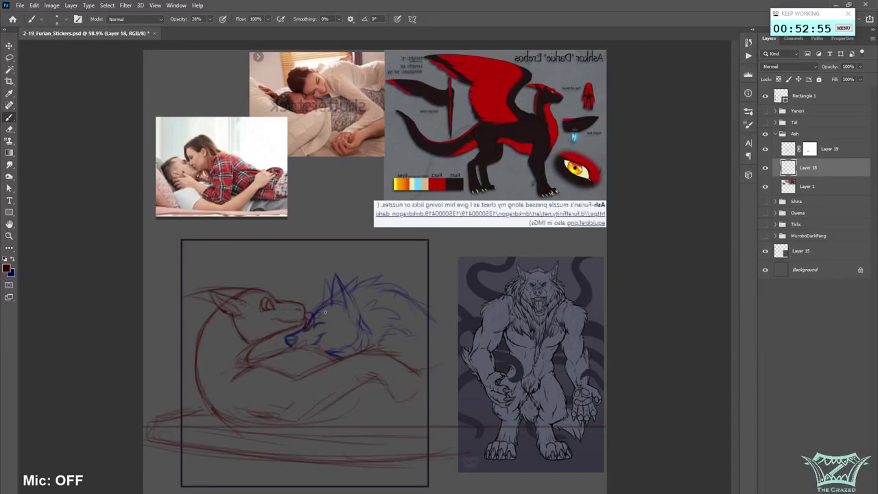
- Mirror the canvas back, then shift Layer 19 and Layer 18 together slightly right inside the sticker frame
scroll(429, 292, up, 1)
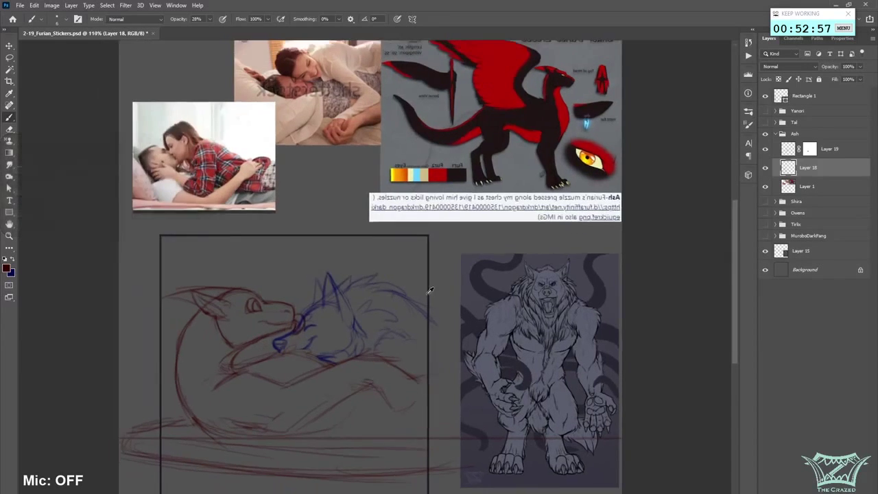
scroll(429, 293, down, 6)
key(ctrl+shift+h)
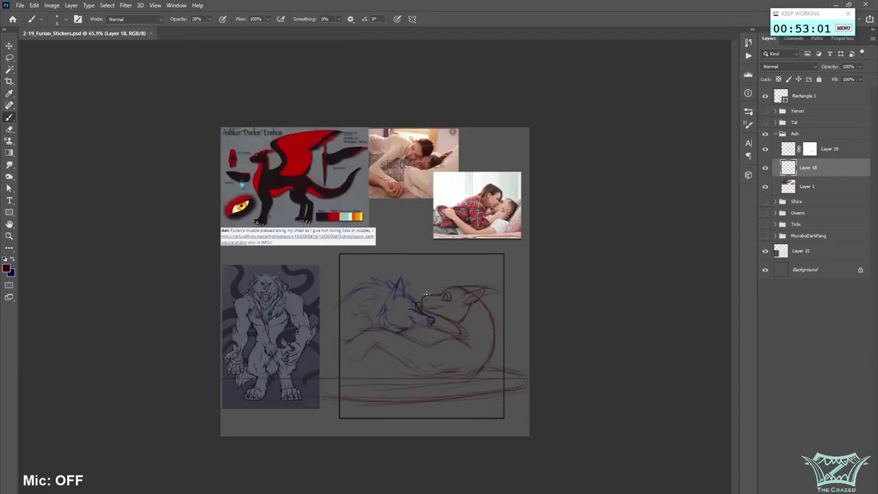
click(812, 135)
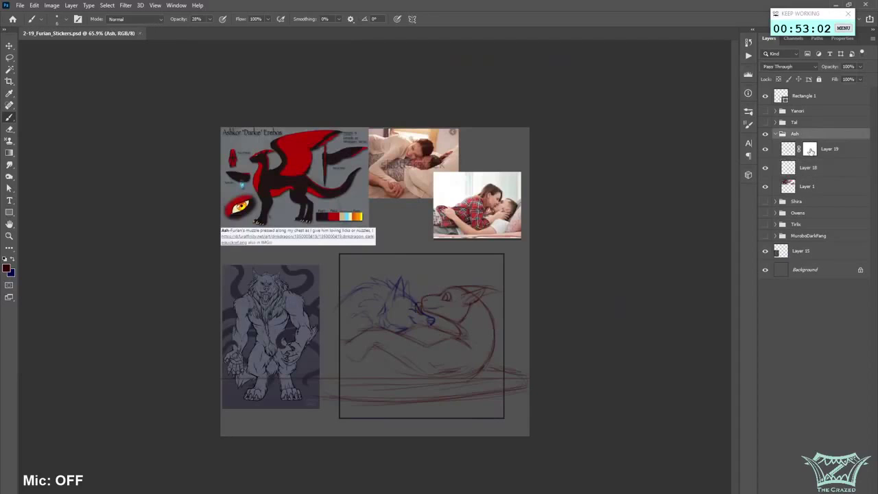
click(842, 152)
shift+click(831, 169)
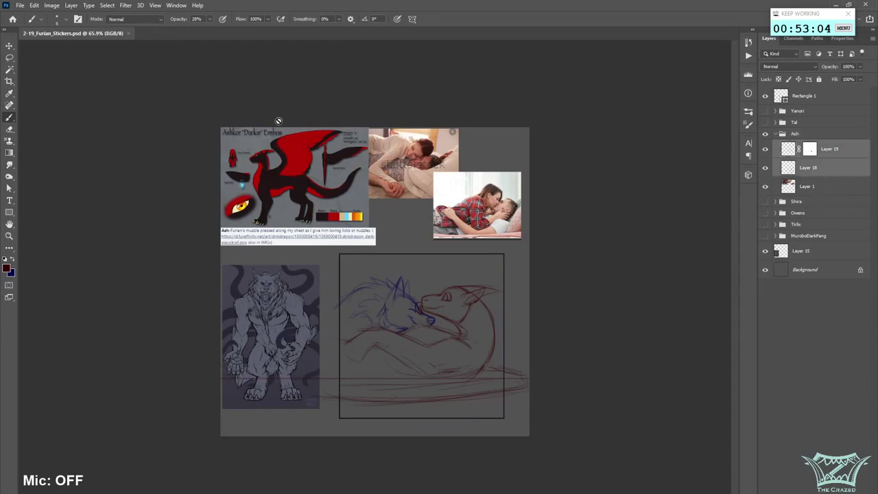
click(11, 45)
mouse_move(435, 378)
mouse_down()
mouse_move(454, 390)
mouse_move(466, 384)
mouse_up()
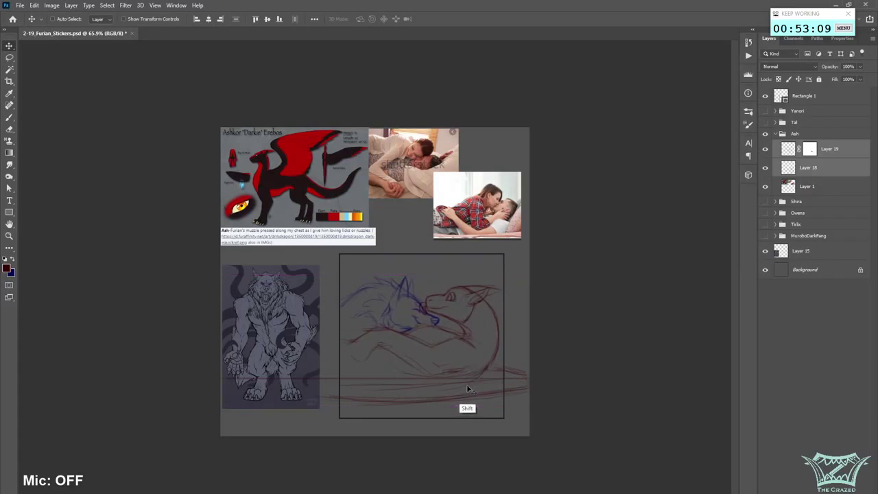
- Collapse and hide the Ash group and show the Shira group
click(776, 134)
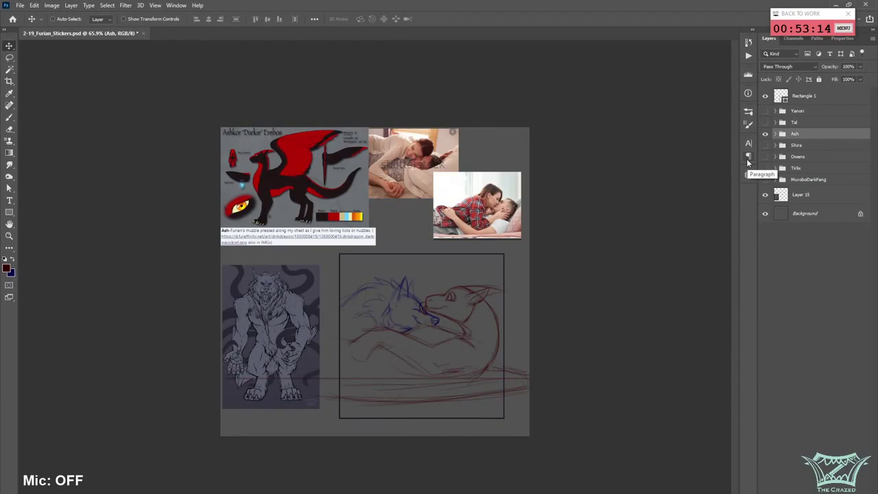
click(766, 134)
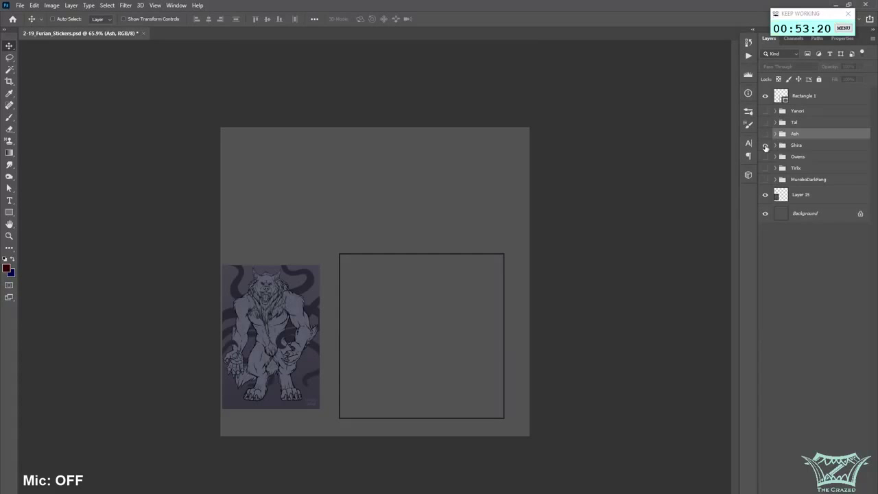
click(765, 144)
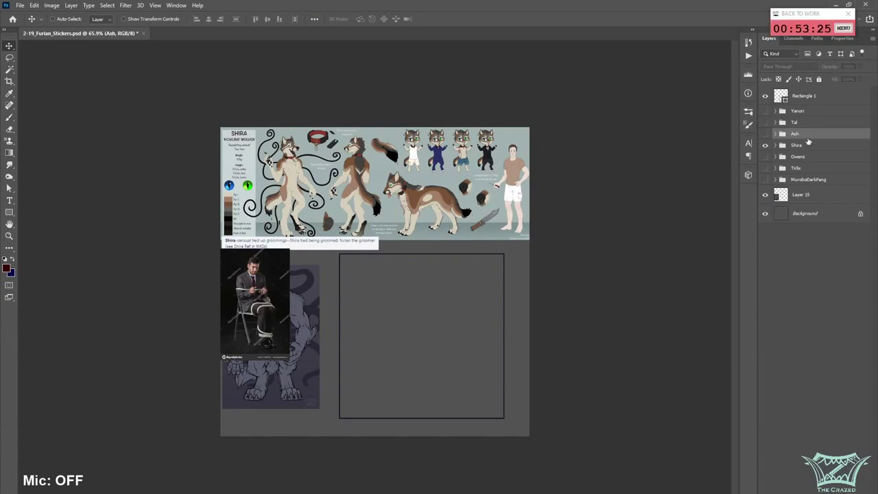
- Add a new layer at the top of the Shira group, mirror the canvas and save the file
click(776, 144)
click(802, 161)
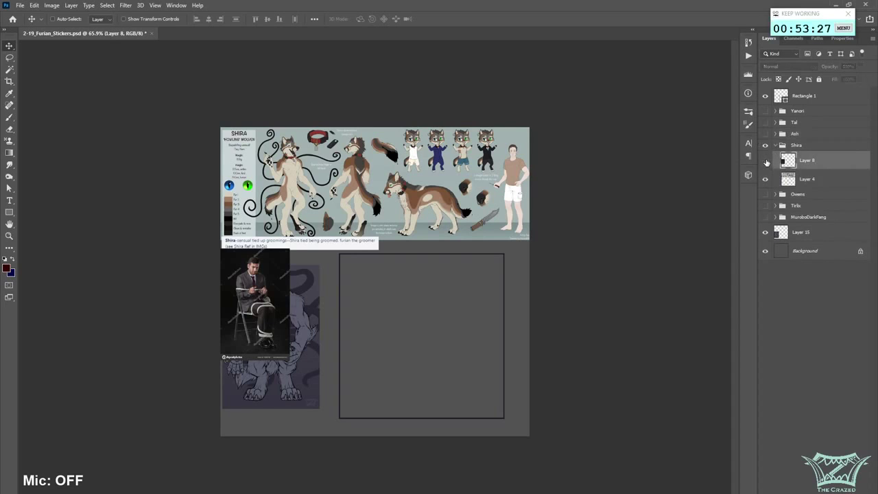
double_click(812, 182)
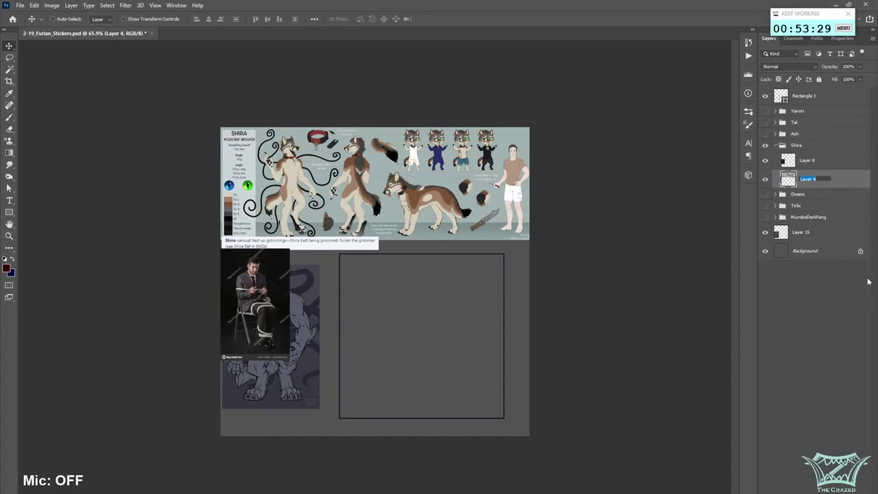
click(829, 167)
key(ctrl+shift+alt+n)
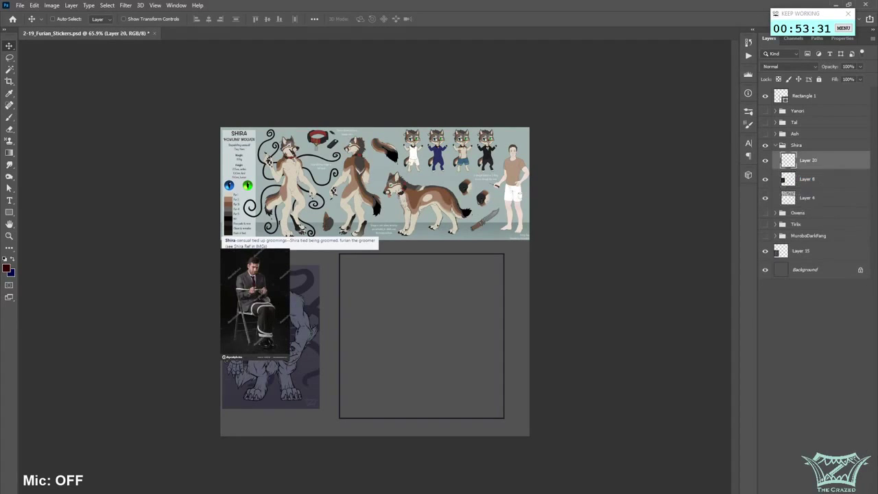
key(ctrl+shift+h)
key(ctrl+s)
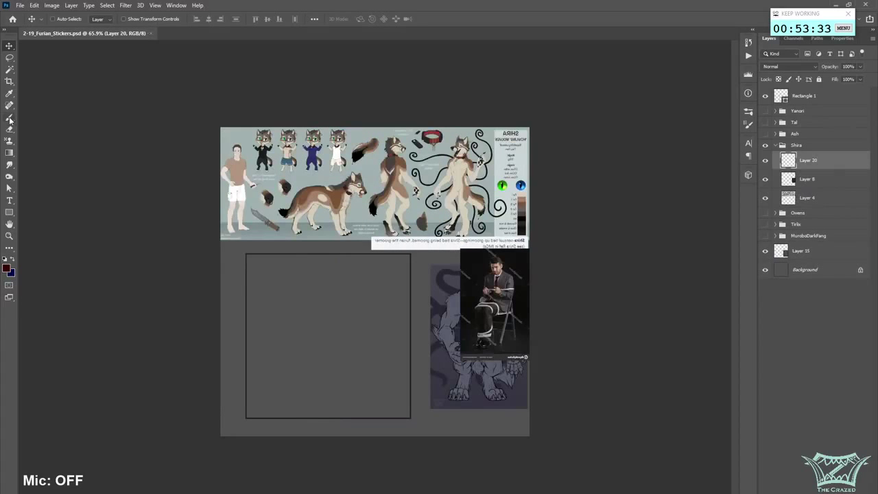
- Trace a rough dark red gesture of the seated man's head, torso and thighs over the chair reference photo
click(9, 118)
scroll(219, 406, up, 2)
scroll(220, 406, up, 2)
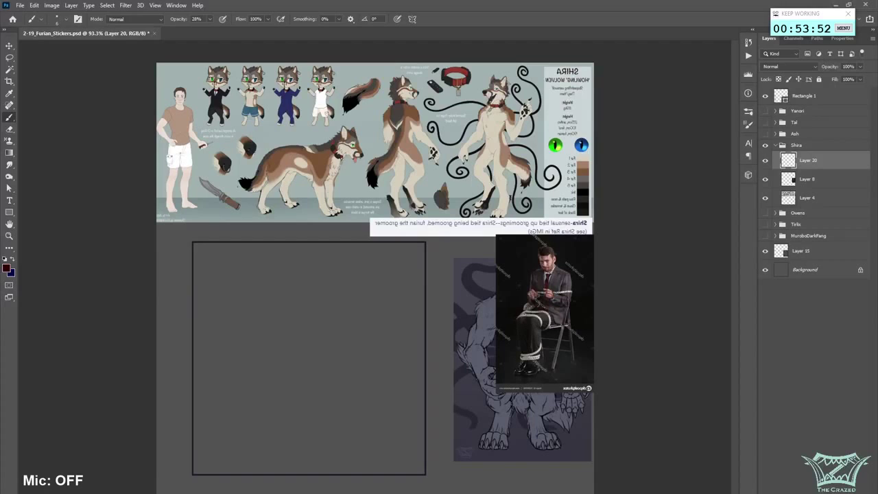
- Free Transform the traced figure, moving it from the photo to the sticker frame and scaling it to about 200%
click(9, 46)
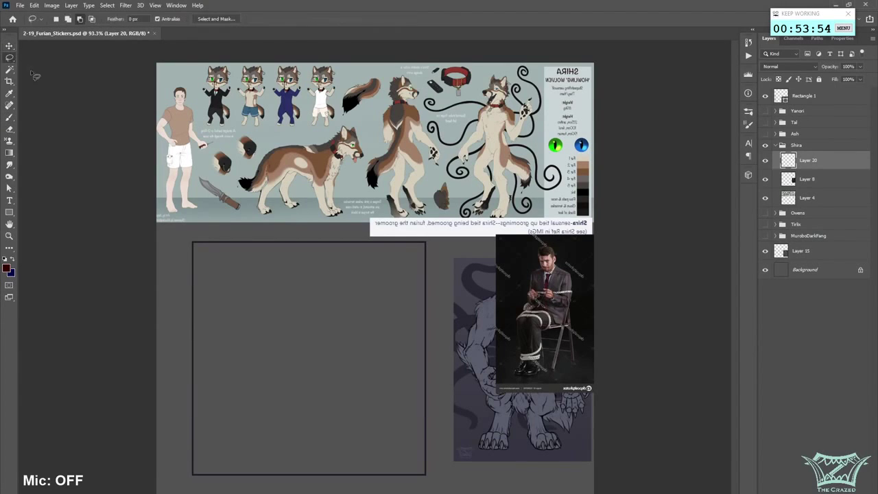
right_click(506, 297)
click(563, 335)
mouse_move(443, 312)
mouse_down()
mouse_move(272, 352)
mouse_move(282, 343)
mouse_move(366, 335)
mouse_up()
key(Return)
key(l)
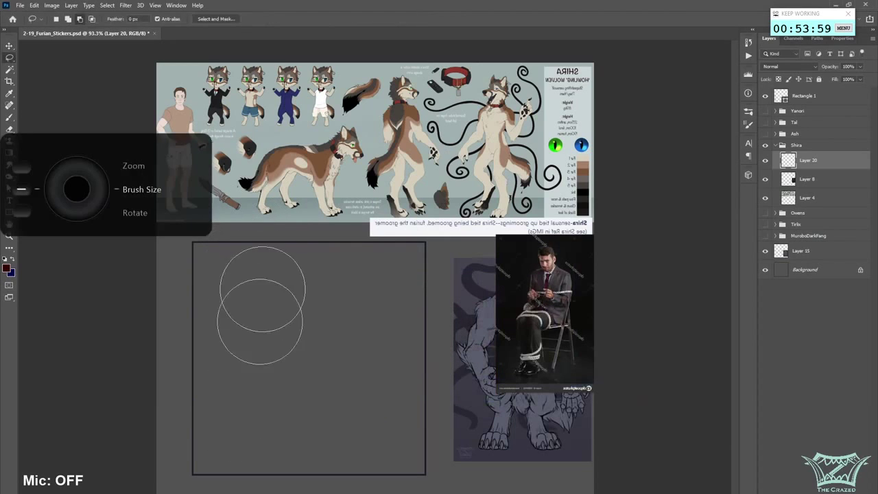
right_click(508, 314)
click(556, 395)
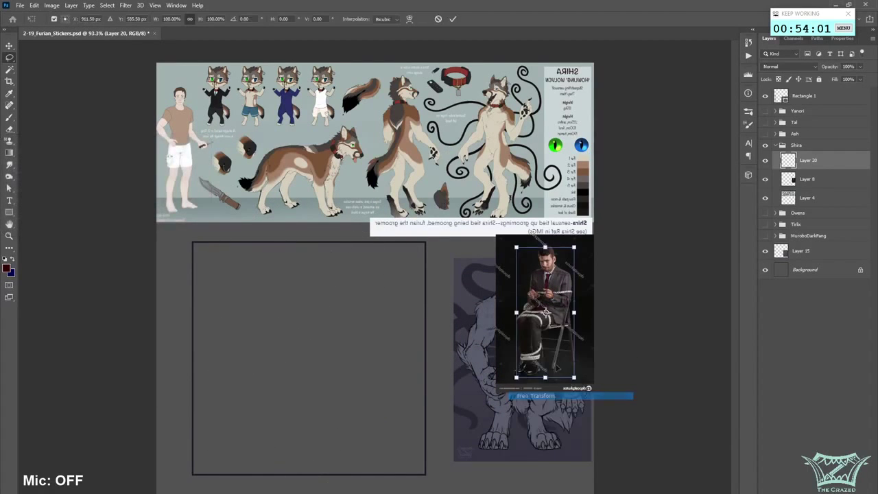
drag(560, 331, 281, 415)
drag(294, 331, 353, 268)
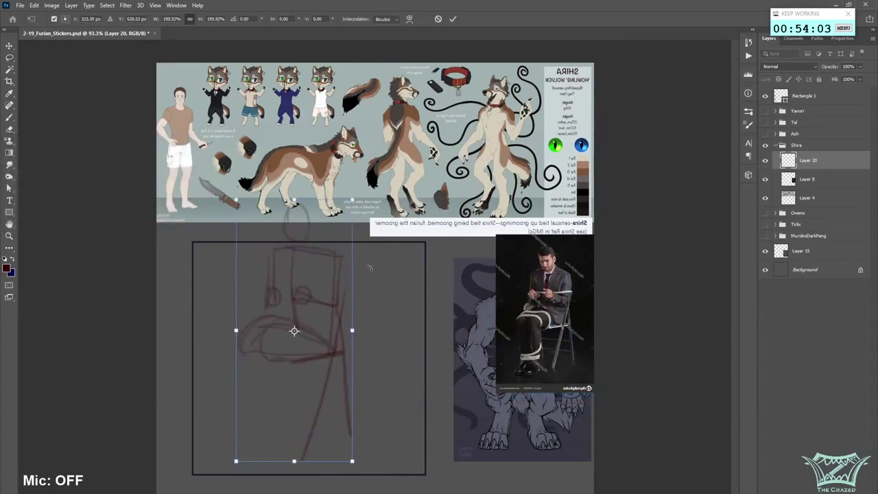
- Lower and slightly enlarge the traced figure so its head sits inside the sticker frame, and apply the transform
drag(339, 323, 307, 427)
drag(320, 303, 345, 280)
drag(323, 325, 332, 343)
click(453, 19)
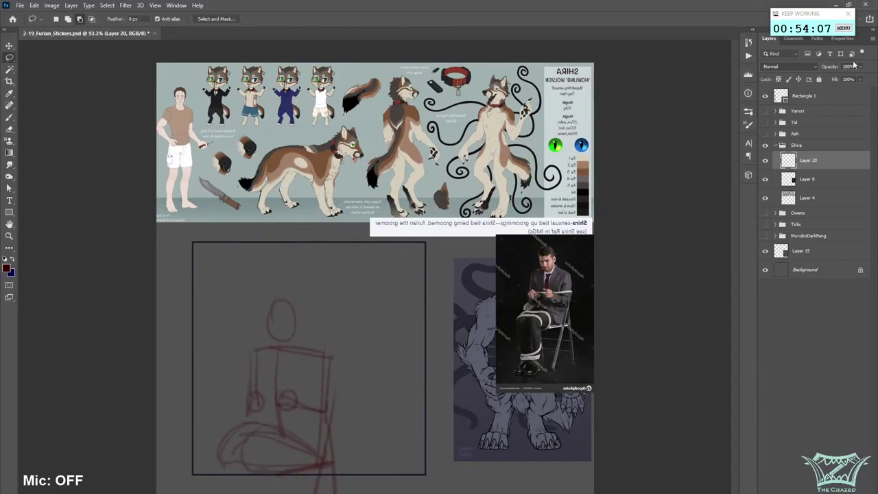
- Fade the traced figure's layer to about 23% opacity, add a new layer above it and pick the Brush
drag(836, 79, 827, 79)
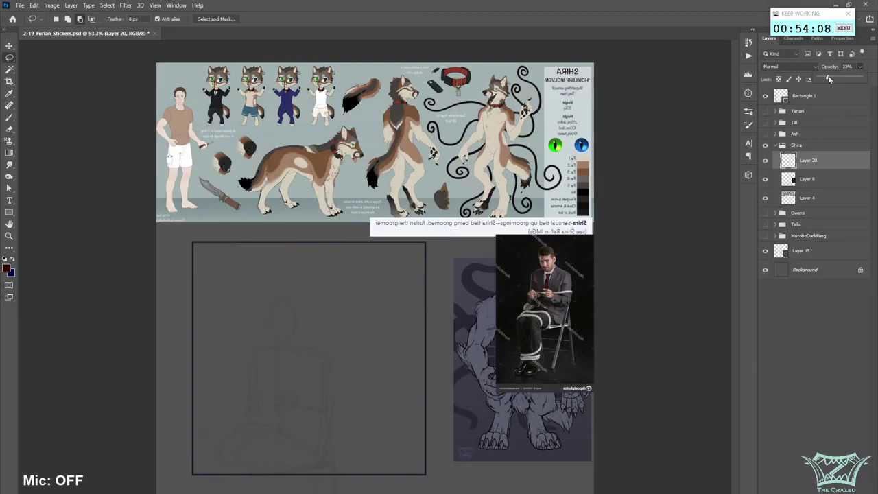
key(ctrl+alt+shift+n)
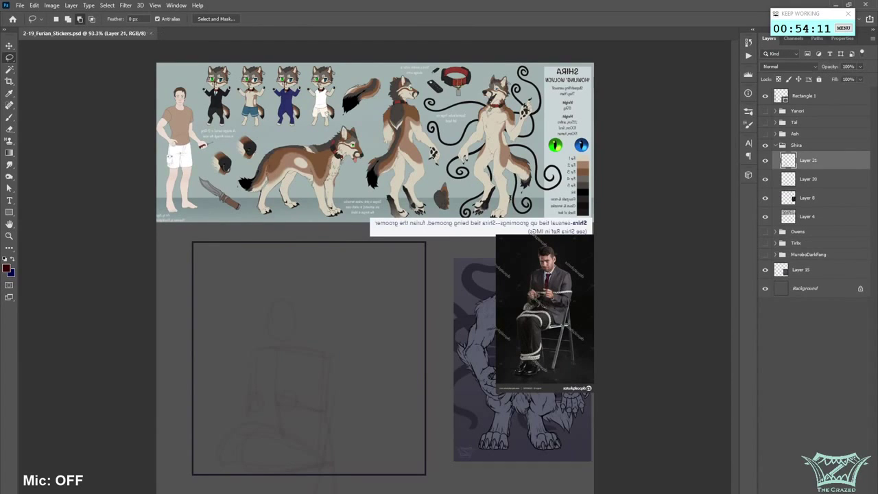
click(9, 118)
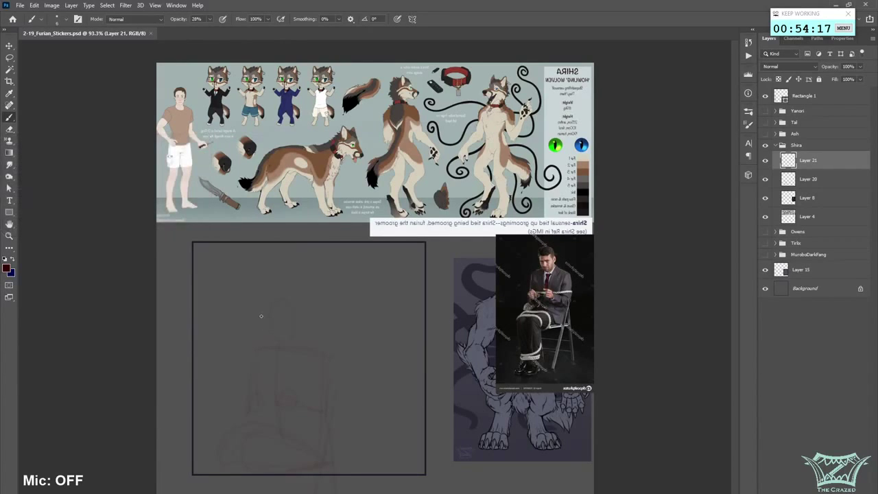
drag(261, 311, 262, 307)
drag(260, 315, 272, 312)
drag(257, 310, 258, 323)
mouse_move(260, 323)
mouse_down()
mouse_move(282, 336)
mouse_move(262, 322)
mouse_move(270, 345)
mouse_move(476, 351)
mouse_up()
key(e)
key(bracketright)
key(bracketright)
key(bracketright)
key(bracketright)
key(b)
- Try a small dark red nose and muzzle lines on the traced figure's head with a small brush
scroll(293, 349, up, 3)
scroll(294, 349, up, 1)
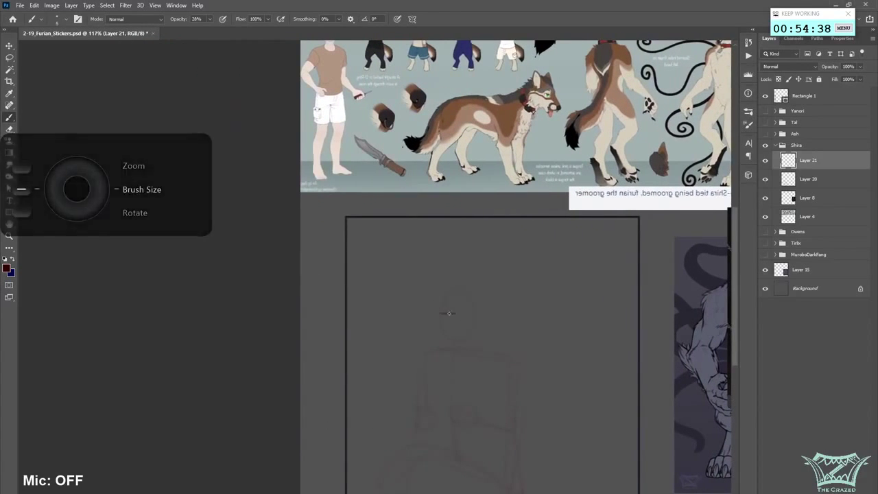
mouse_move(441, 314)
mouse_down()
mouse_move(453, 313)
mouse_move(441, 316)
mouse_up()
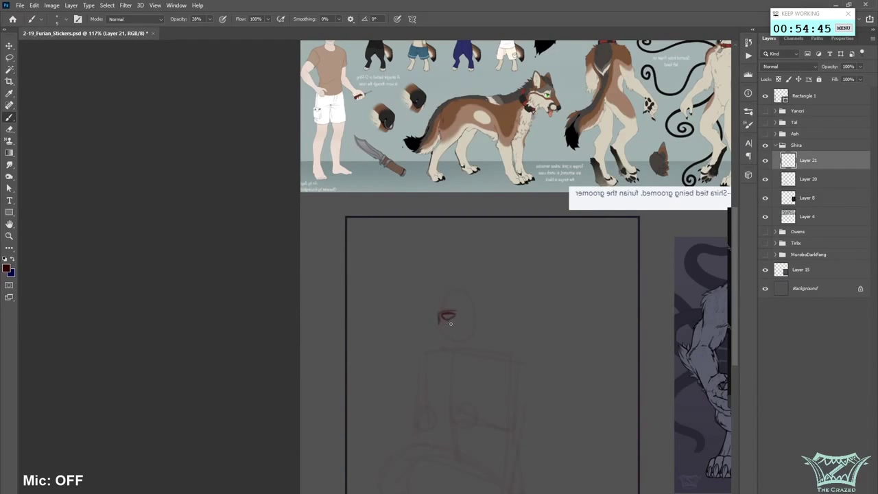
mouse_move(439, 315)
mouse_down()
mouse_move(450, 337)
mouse_move(466, 316)
mouse_move(460, 331)
mouse_up()
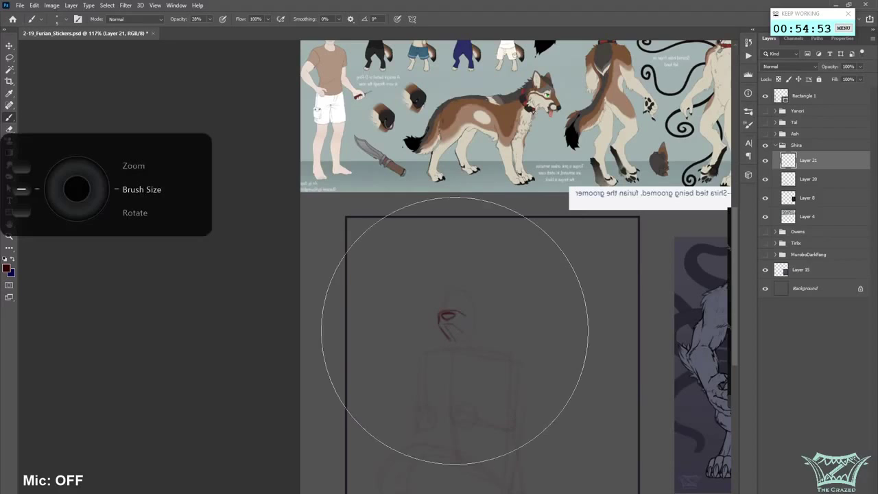
key(bracketleft)
key(bracketleft)
key(bracketleft)
key(bracketleft)
key(bracketleft)
key(bracketleft)
key(bracketleft)
key(bracketleft)
key(bracketleft)
key(bracketleft)
key(bracketleft)
key(bracketleft)
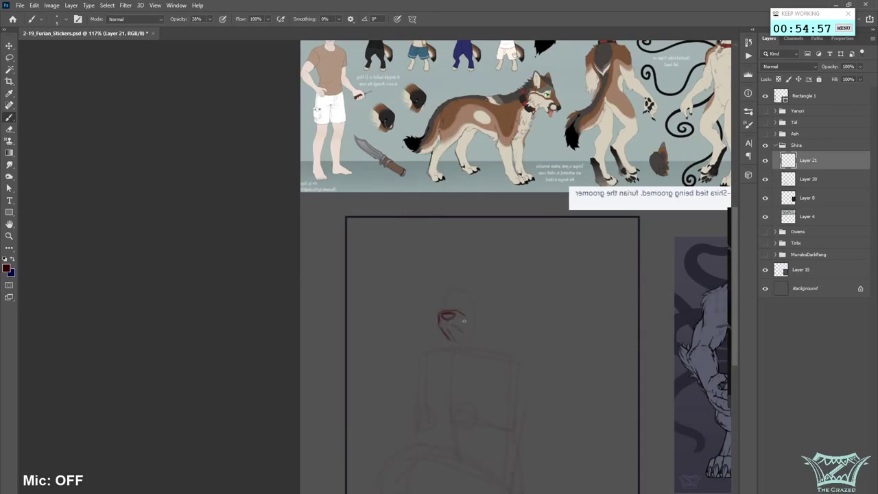
- Redraw Shira's raised muzzle and jaw, run the throat line down to the chest and add a round skull
key(bracketright)
drag(433, 308, 455, 336)
key(bracketright)
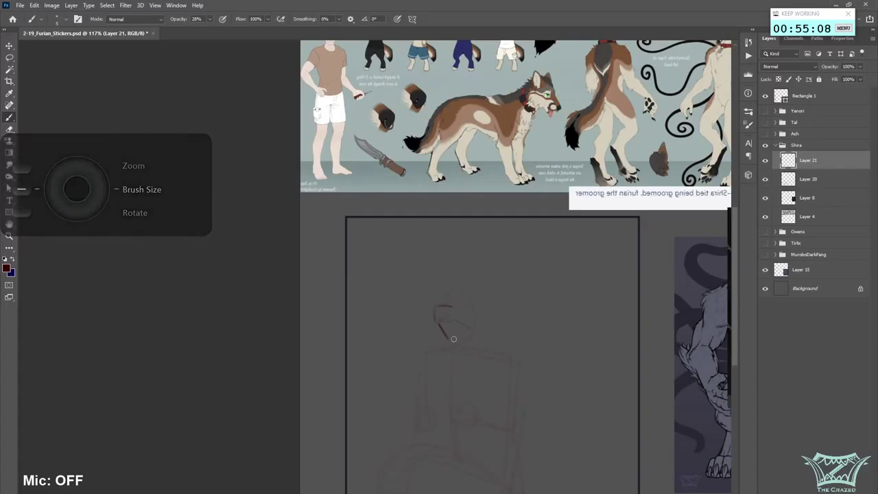
key(ctrl+z)
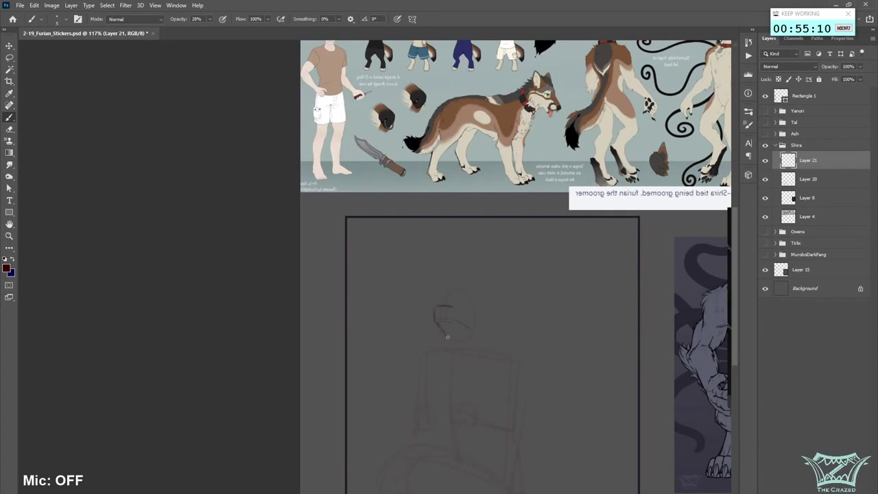
drag(444, 330, 446, 346)
mouse_move(442, 311)
mouse_down()
mouse_move(447, 336)
mouse_move(438, 304)
mouse_up()
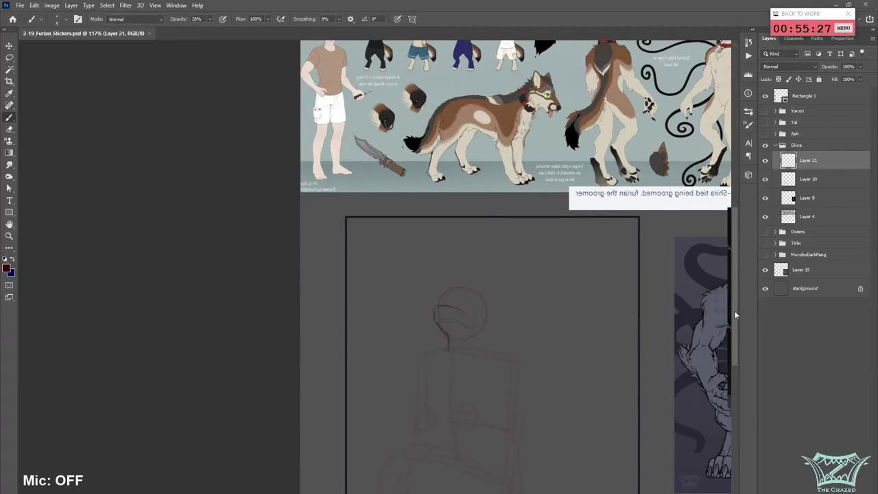
- Strengthen Shira's nose and muzzle top, draw the curved centre line over the skull, mirror the canvas and save
drag(735, 312, 736, 316)
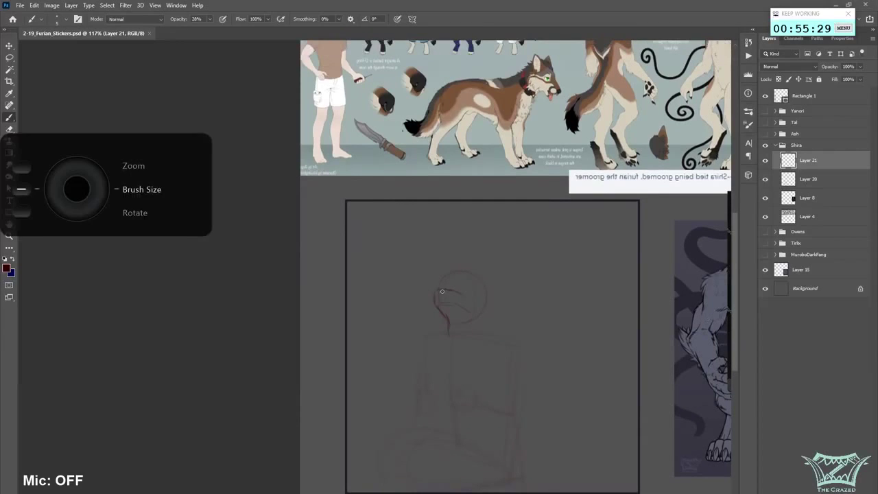
drag(439, 290, 453, 290)
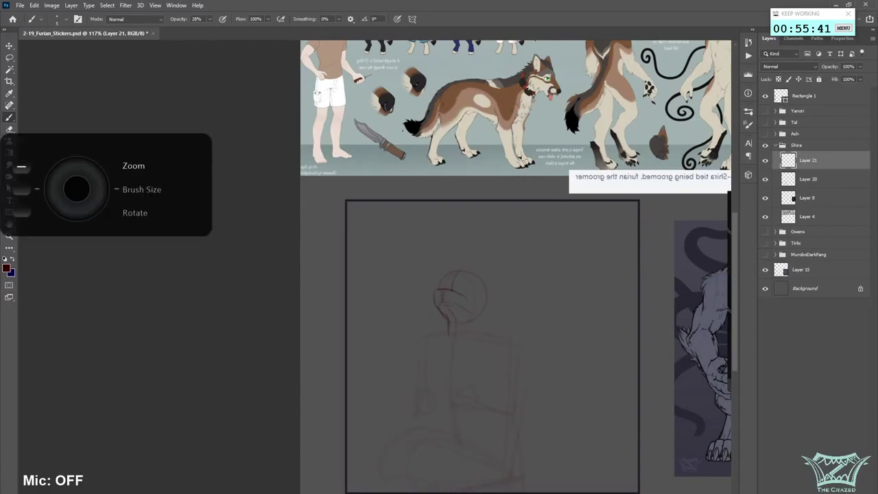
scroll(479, 493, down, 1)
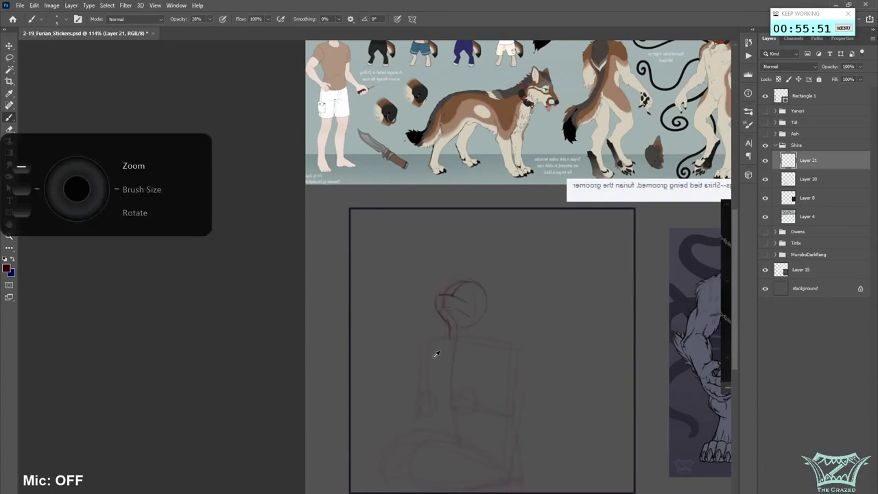
scroll(433, 354, down, 4)
key(ctrl+shift+h)
key(ctrl+s)
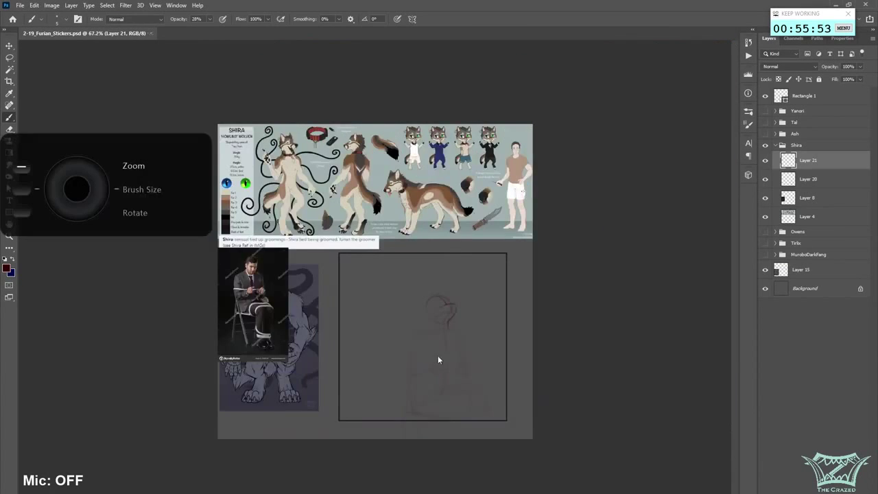
- Darken the back of Shira's head, draw the back of the neck and add pointed tufts behind the head
scroll(437, 356, up, 5)
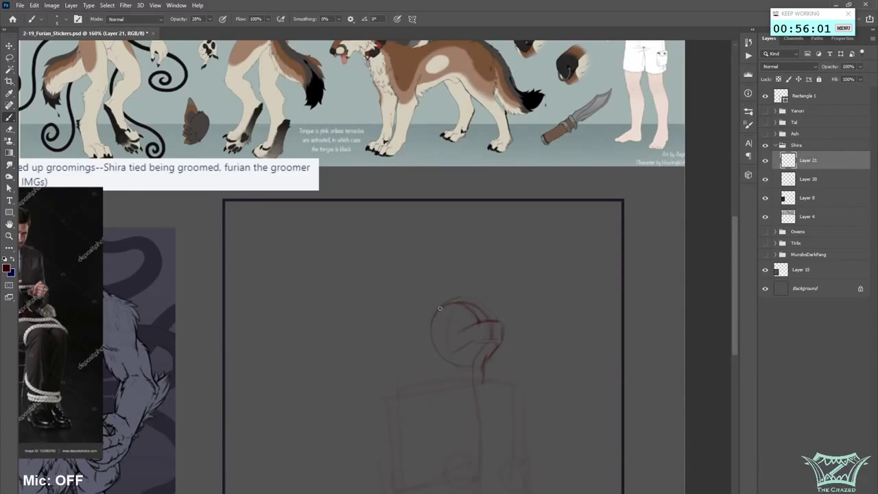
drag(431, 328, 430, 349)
scroll(422, 337, down, 3)
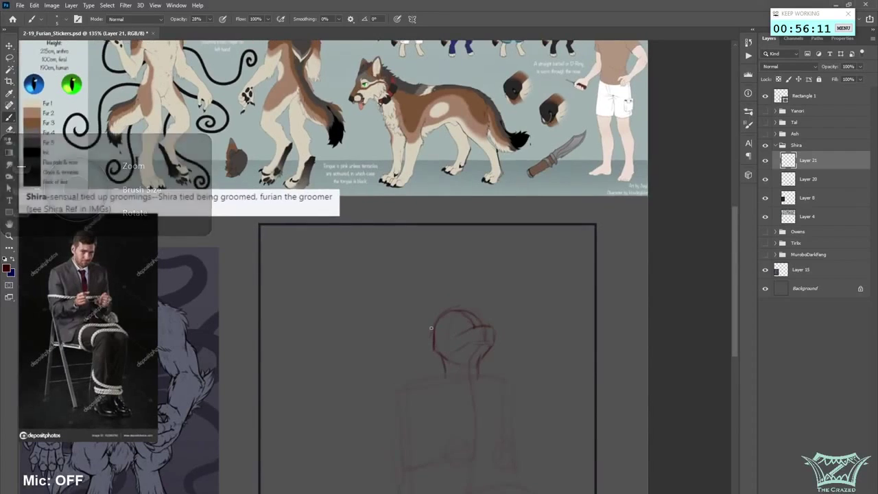
mouse_move(432, 329)
mouse_down()
mouse_move(417, 353)
mouse_move(433, 355)
mouse_up()
drag(434, 355, 441, 366)
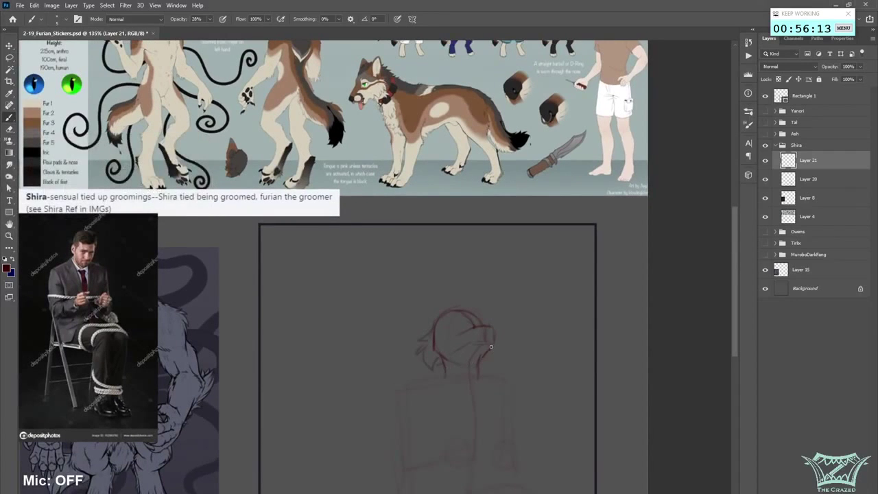
- Add a short line under Shira's jaw at the front of the muzzle, then mirror the canvas and save
scroll(524, 290, down, 1)
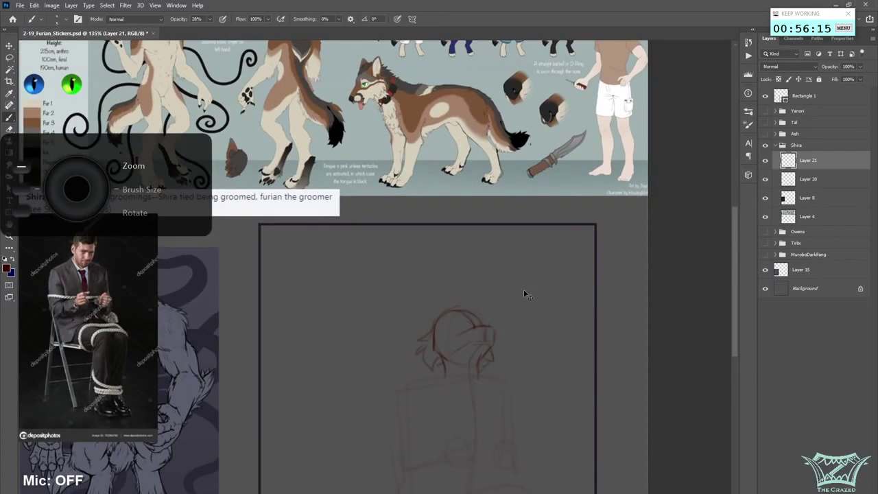
drag(492, 348, 490, 359)
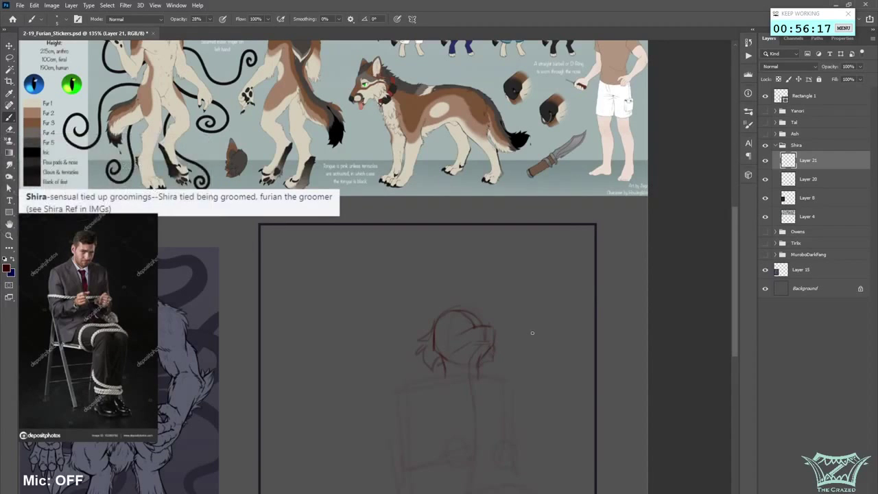
scroll(532, 332, down, 2)
key(ctrl+shift+h)
key(ctrl+s)
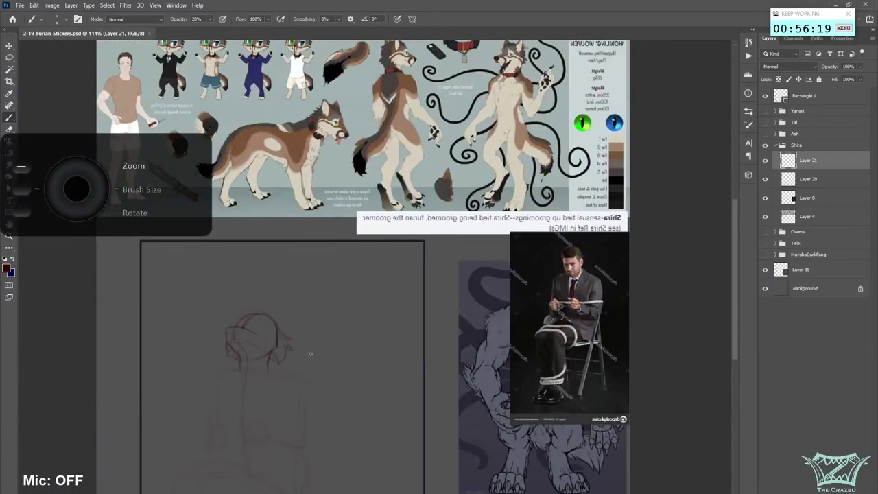
- Select the head sketch, skew it vertically about 2.5°, shift it slightly toward the muzzle side and apply the transform
scroll(241, 378, up, 2)
scroll(242, 375, up, 1)
key(l)
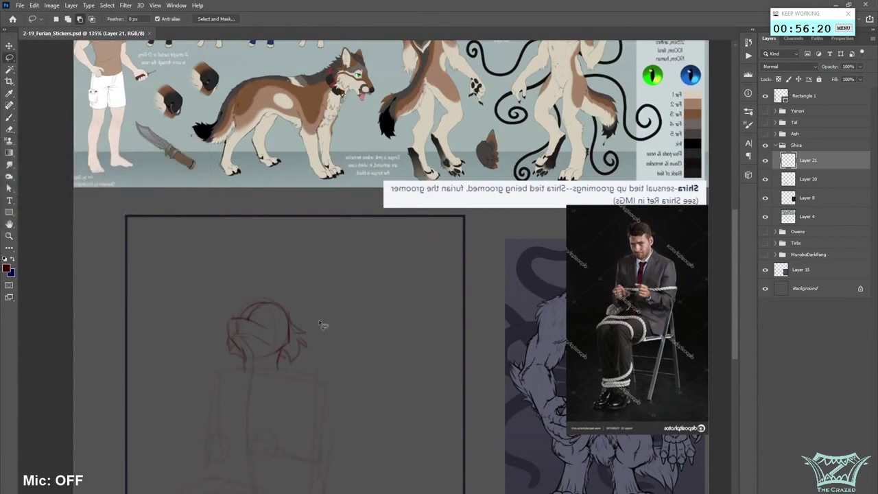
right_click(289, 335)
click(305, 417)
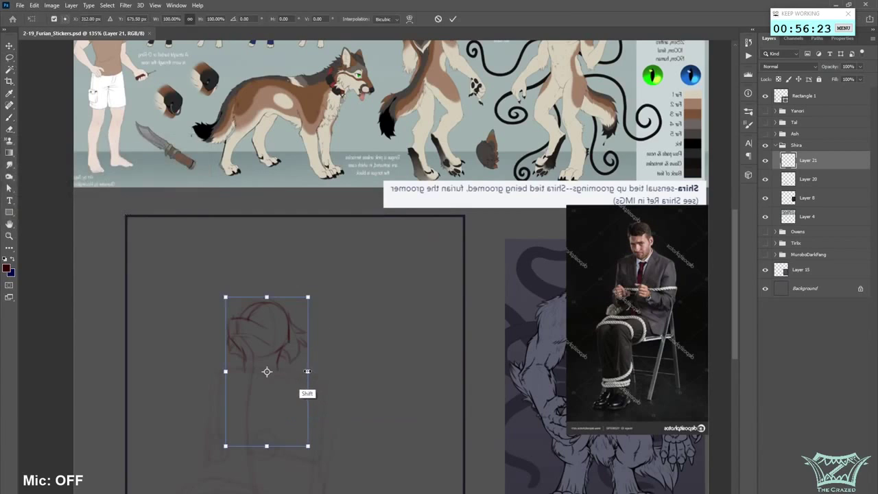
drag(307, 379, 304, 364)
click(112, 6)
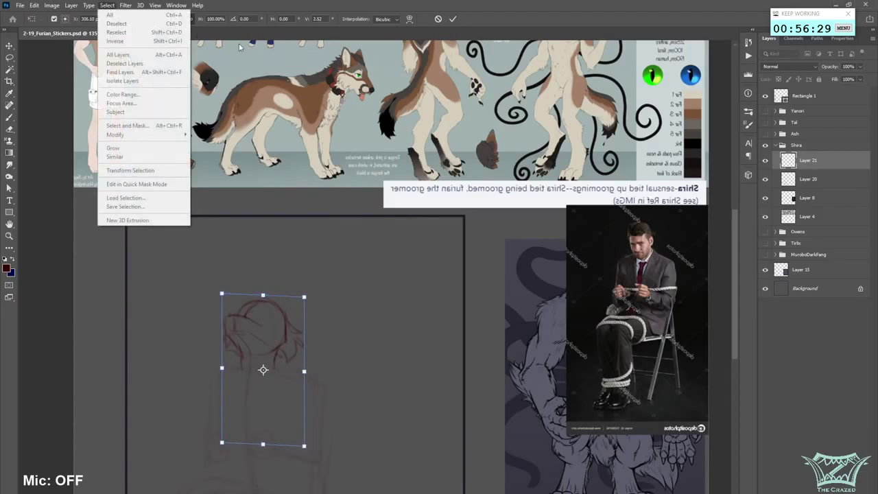
click(451, 21)
click(107, 5)
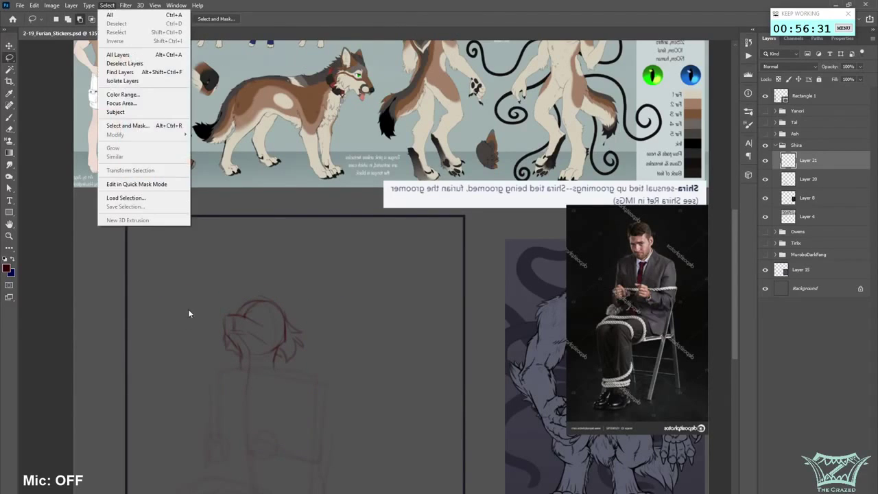
- Brush in the front and back contours of Shira's neck between the jaw and shoulders
click(10, 119)
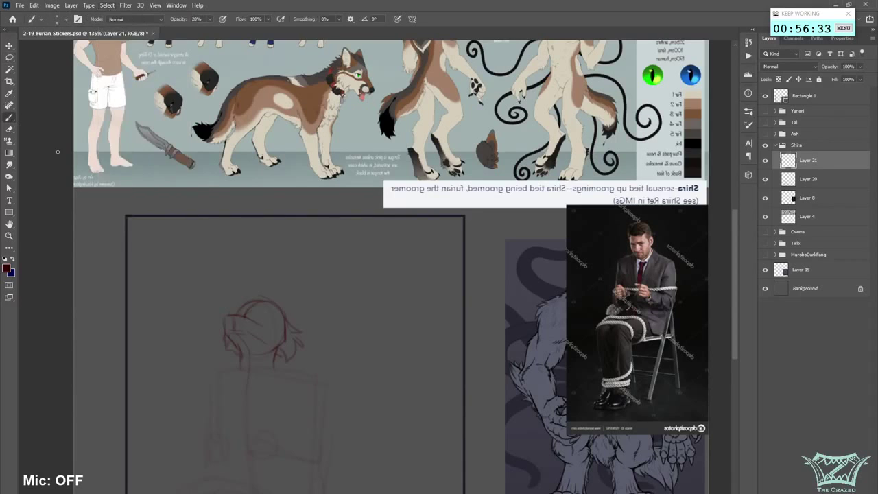
scroll(346, 410, up, 1)
drag(233, 403, 451, 405)
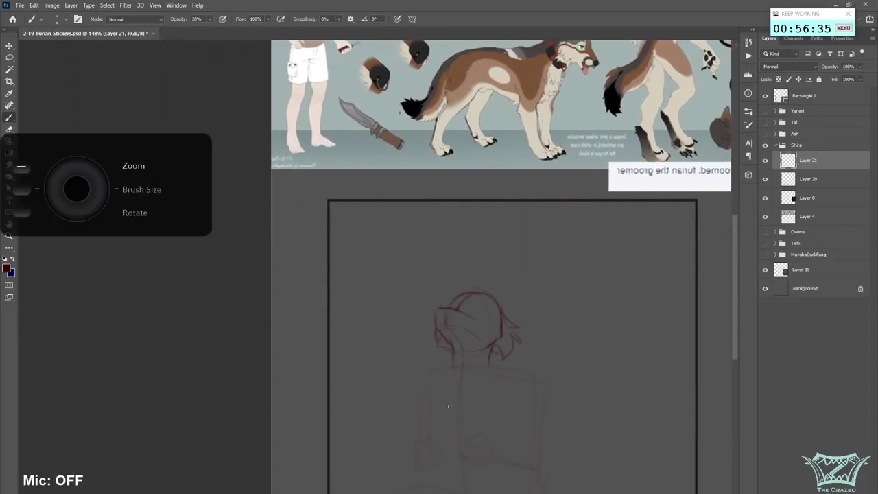
scroll(470, 342, up, 2)
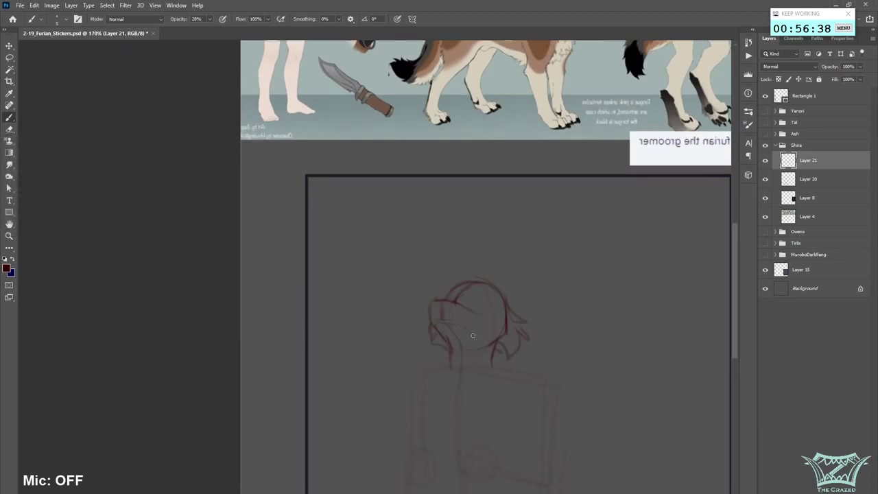
drag(450, 354, 444, 369)
drag(496, 344, 491, 363)
drag(449, 334, 449, 366)
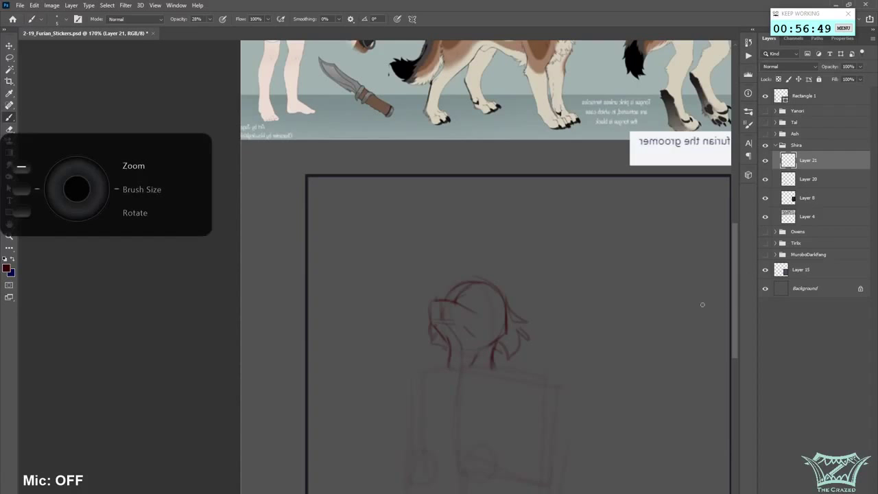
scroll(610, 335, down, 4)
scroll(612, 333, down, 3)
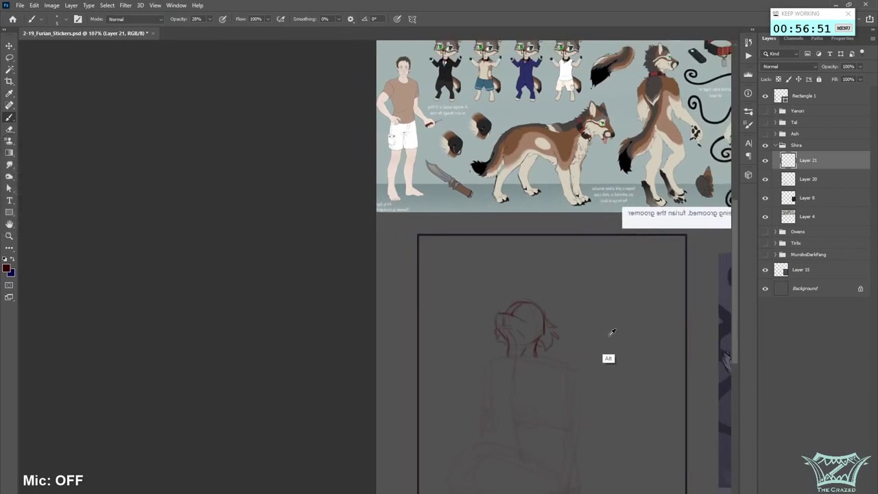
- Try a thick collar band across Shira's neck with a larger brush
scroll(154, 374, up, 5)
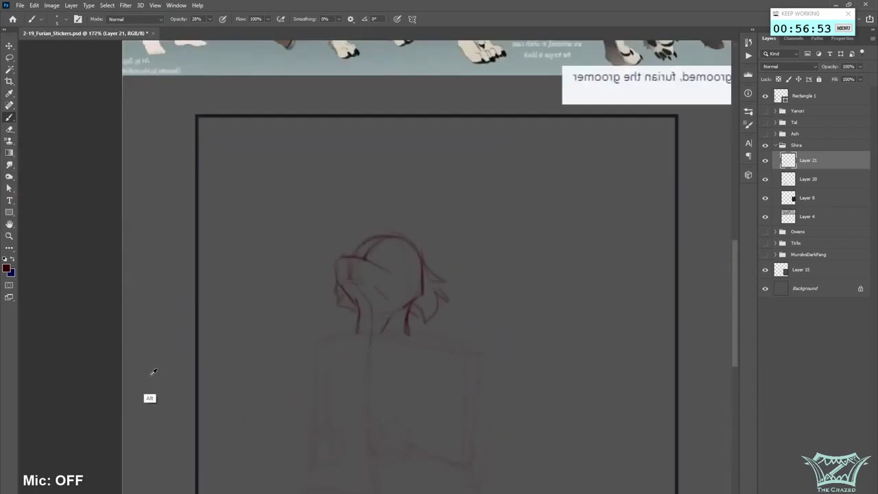
key(bracketright)
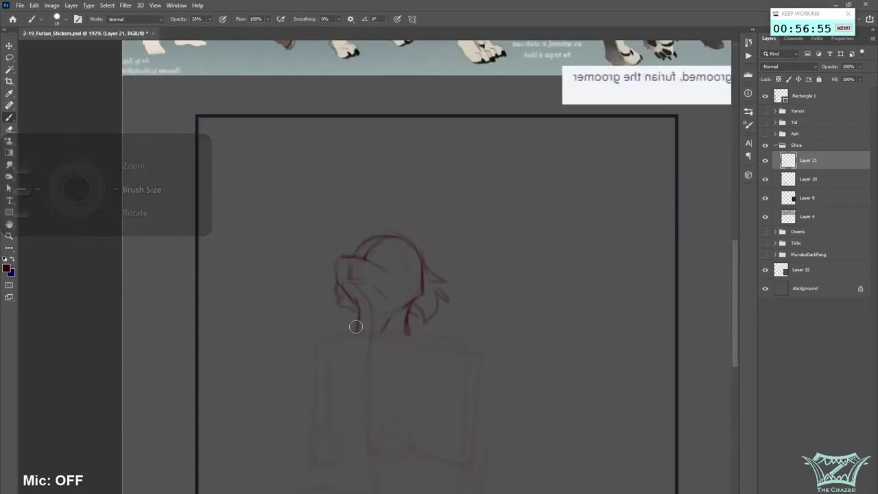
drag(355, 325, 410, 329)
key(ctrl+z)
drag(357, 325, 408, 327)
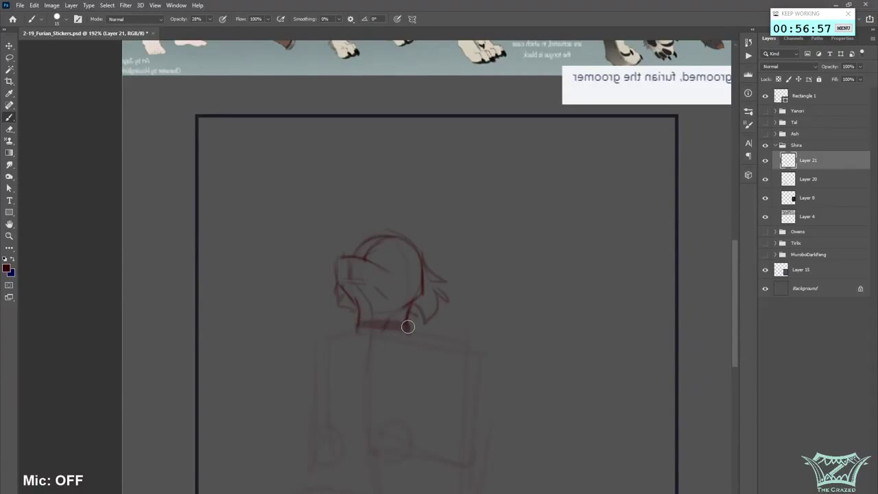
drag(353, 324, 408, 325)
key(ctrl+z)
key(ctrl+z)
drag(353, 323, 409, 326)
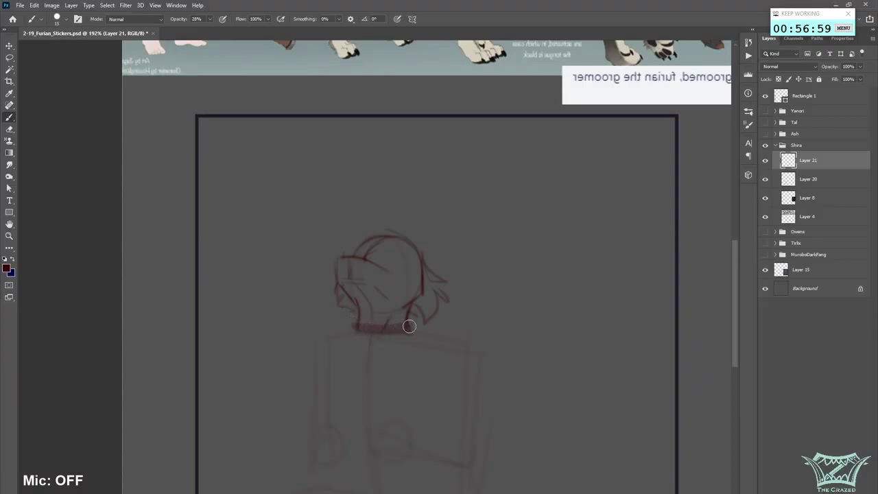
scroll(385, 313, down, 3)
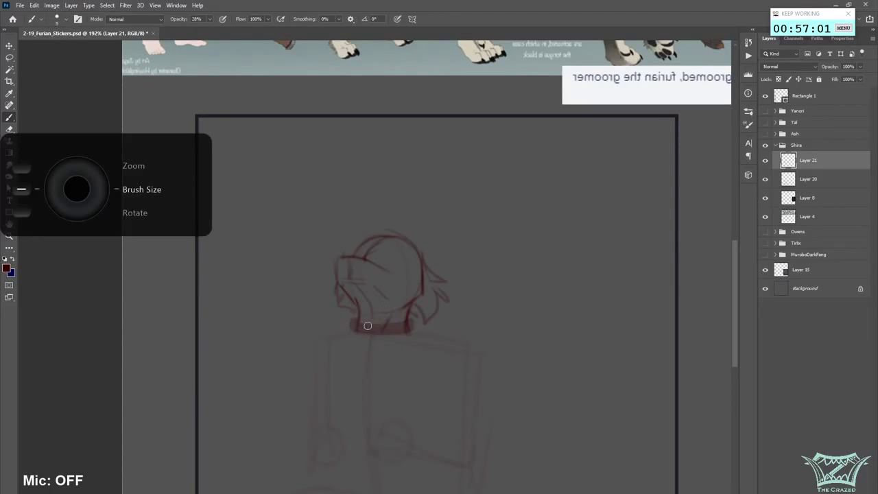
key(ctrl+z)
scroll(425, 312, down, 2)
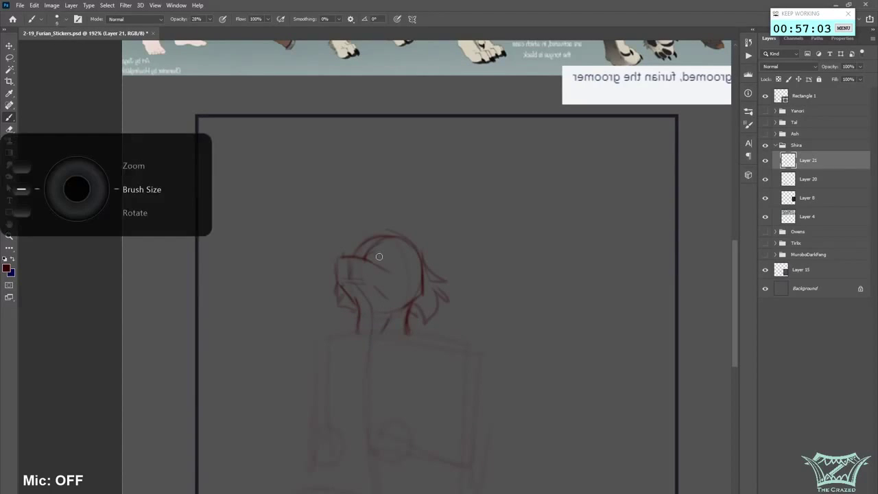
- Darken Shira's nose and muzzle top with a smaller brush and sketch the mouth line back toward the cheek
key(bracketleft)
key(bracketleft)
key(bracketleft)
key(bracketleft)
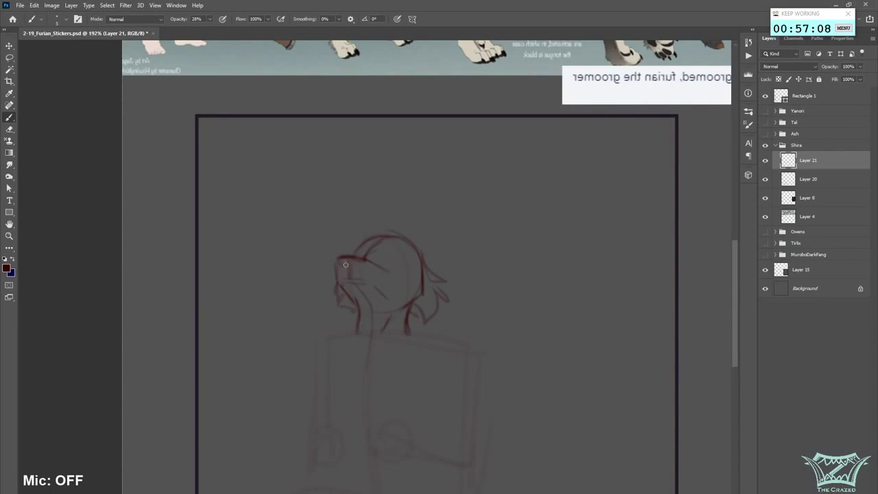
mouse_move(341, 260)
mouse_down()
mouse_move(363, 260)
mouse_move(353, 258)
mouse_up()
scroll(401, 260, down, 3)
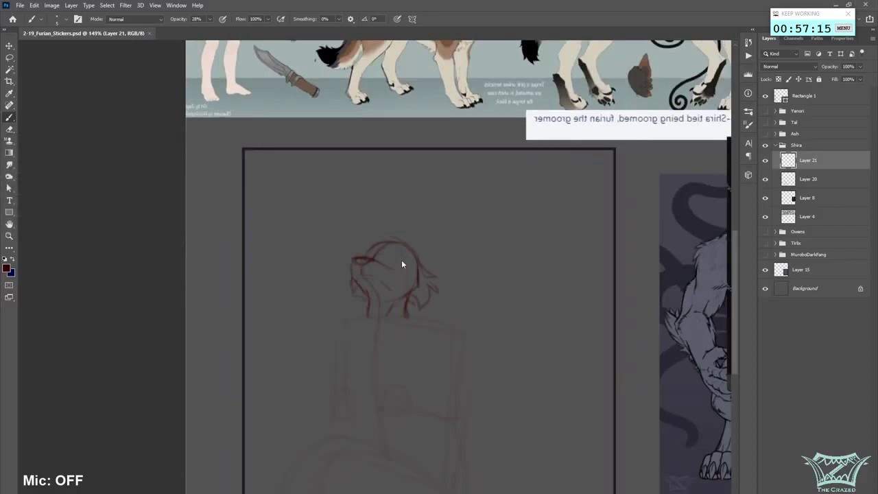
mouse_move(373, 260)
mouse_down()
mouse_move(363, 257)
mouse_move(386, 263)
mouse_up()
drag(395, 265, 386, 276)
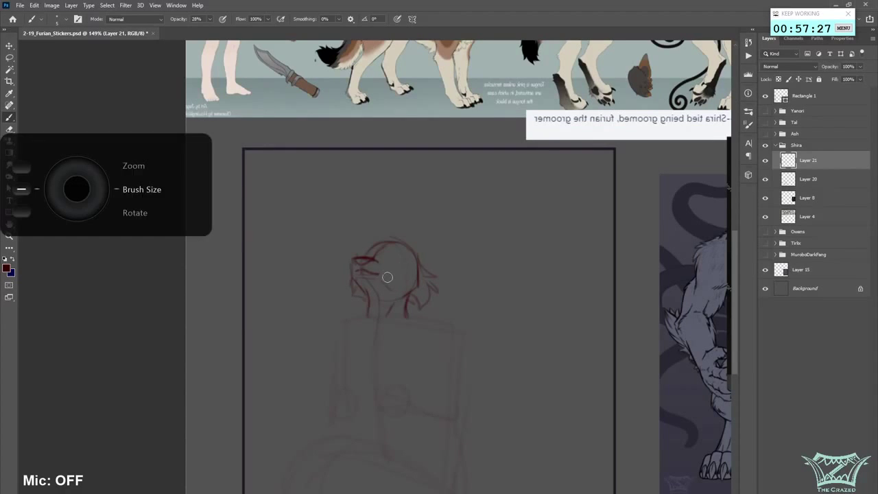
- Sketch Shira's open lower jaw and the front of the throat with a small brush, then mirror the canvas
key(bracketleft)
key(bracketleft)
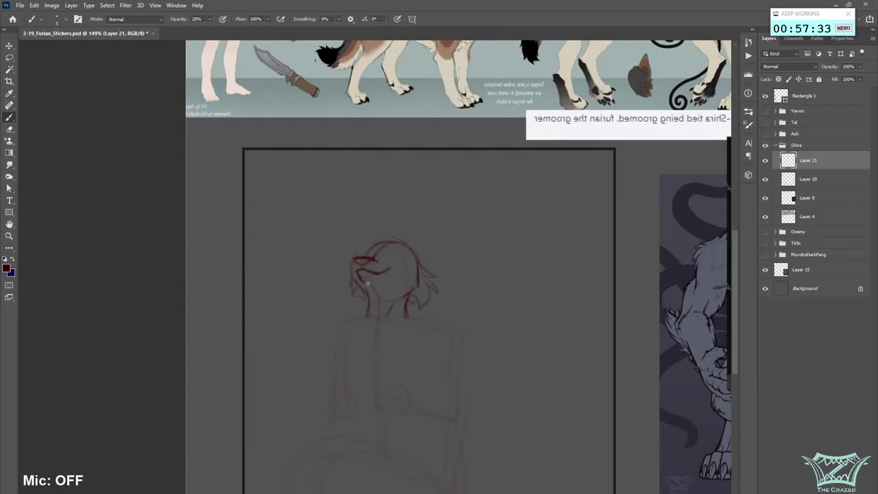
mouse_move(368, 281)
mouse_down()
mouse_move(388, 272)
mouse_move(353, 275)
mouse_move(368, 295)
mouse_up()
key(])
key(ctrl+z)
key(ctrl+z)
key(ctrl+z)
key(ctrl+z)
drag(371, 294, 369, 315)
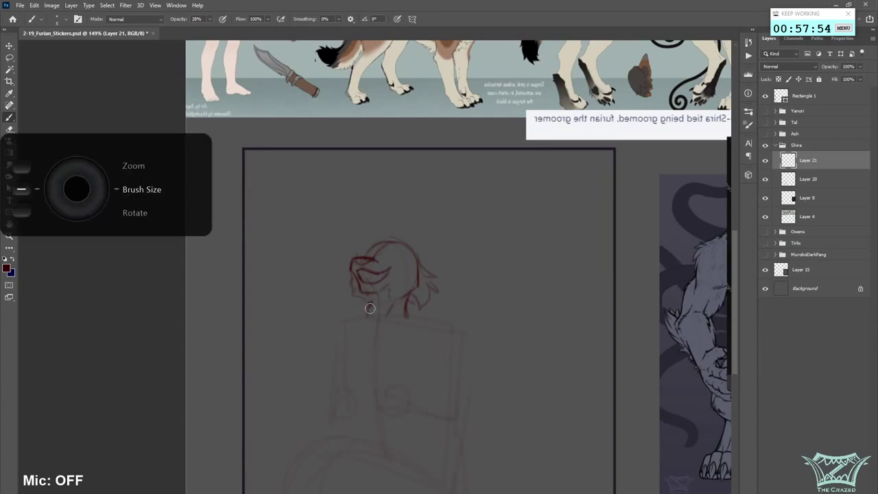
mouse_move(374, 294)
mouse_down()
mouse_move(369, 313)
mouse_move(374, 306)
mouse_up()
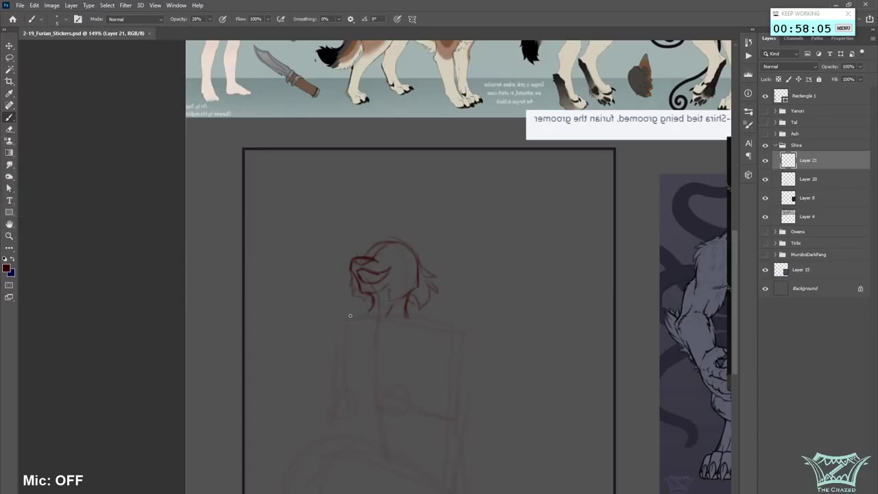
scroll(565, 370, down, 2)
key(ctrl+shift+h)
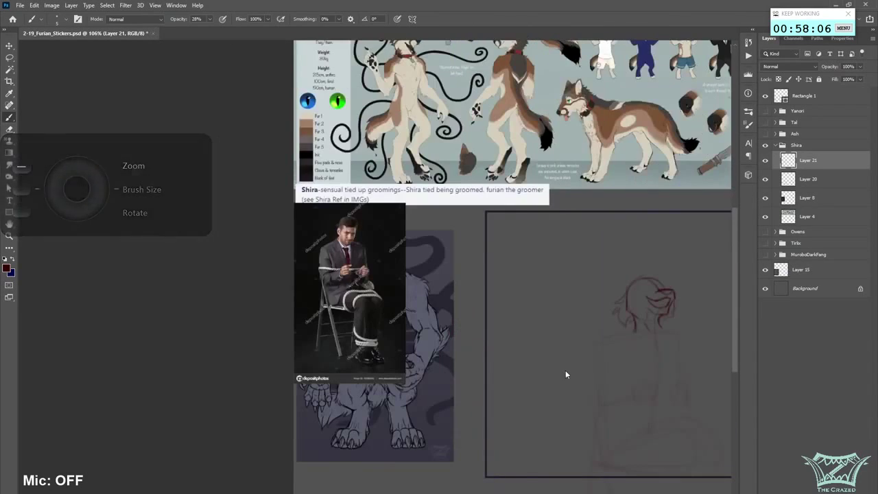
- Complete Shira's open smile and curved closed eye, touch up the neck line, then mirror the canvas and save
scroll(701, 312, up, 2)
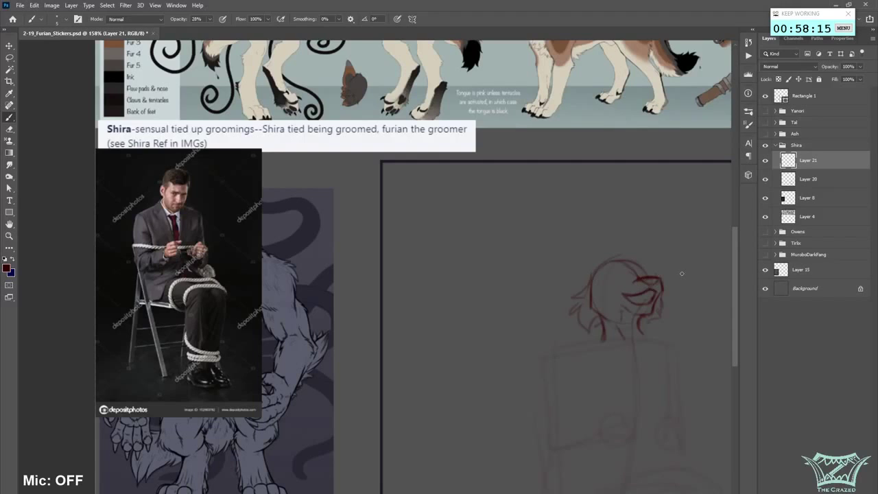
scroll(564, 398, right, 2)
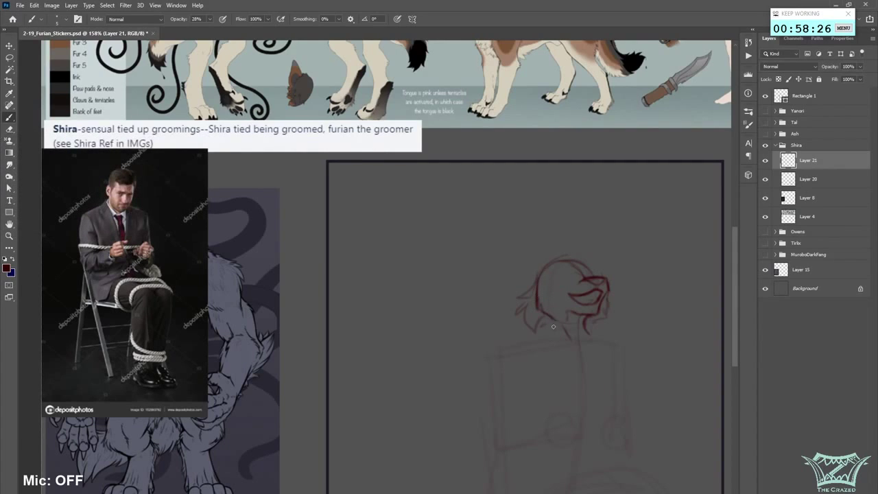
mouse_move(554, 321)
mouse_down()
mouse_move(554, 341)
mouse_move(550, 327)
mouse_up()
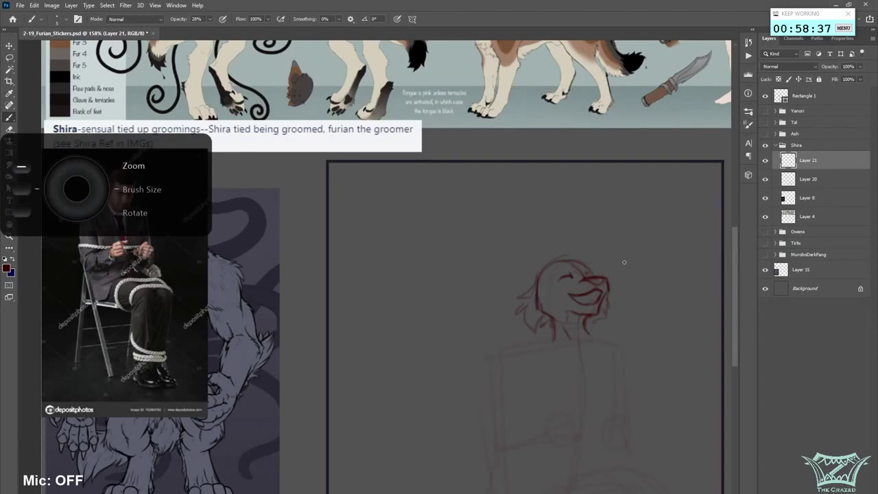
scroll(623, 262, down, 3)
key(ctrl+shift+h)
key(ctrl+s)
scroll(246, 336, up, 4)
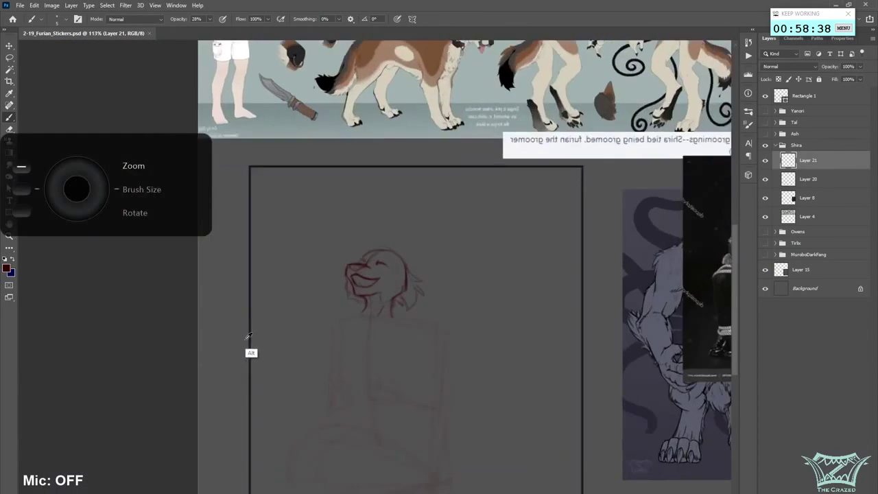
- Refine Shira's nose and chin and clear the old neck lines and tufts behind the head
scroll(366, 262, down, 1)
scroll(366, 262, down, 1)
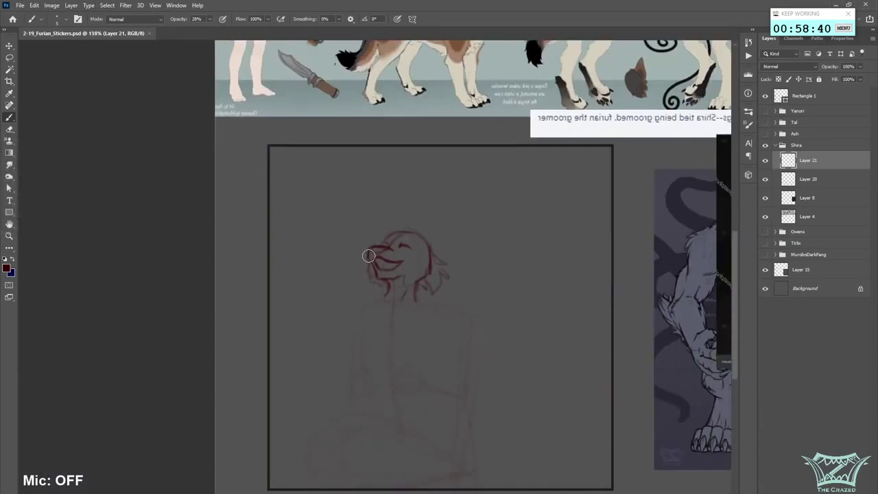
drag(376, 283, 382, 286)
scroll(438, 274, right, 3)
scroll(439, 274, left, 2)
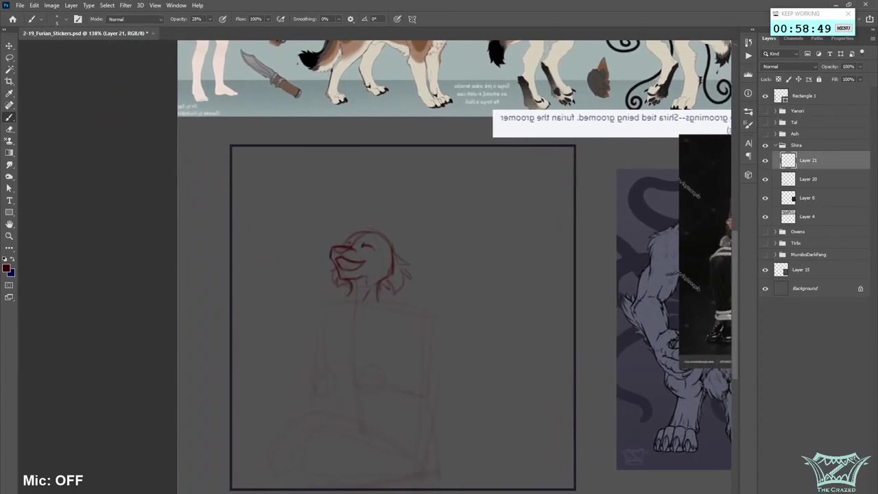
scroll(439, 274, right, 1)
scroll(517, 427, left, 2)
scroll(422, 340, down, 3)
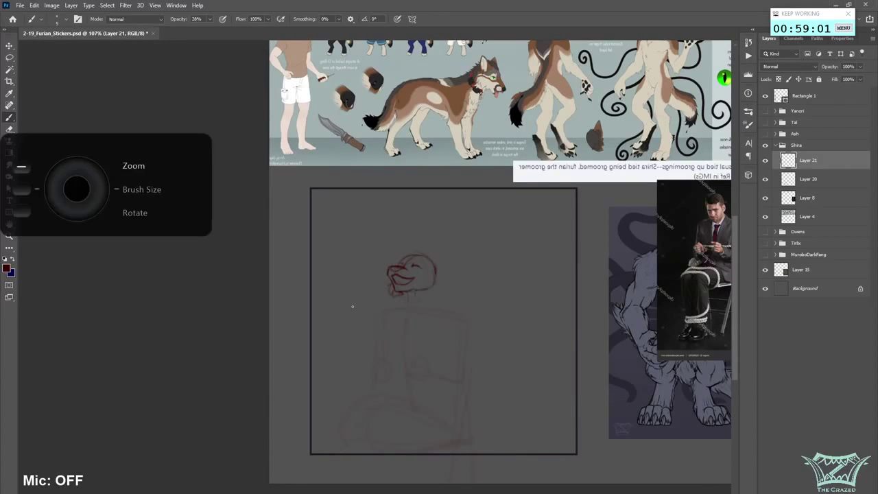
- Redraw the fur tufts behind Shira's head, define the jaw's underside and add two pointed, swept-back ears
scroll(351, 304, up, 1)
mouse_move(446, 264)
mouse_down()
mouse_move(459, 266)
mouse_move(455, 288)
mouse_up()
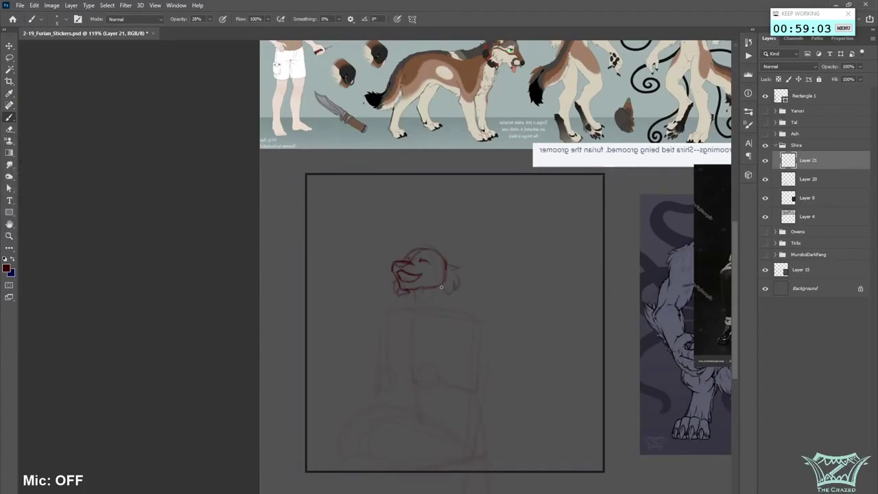
drag(735, 257, 736, 242)
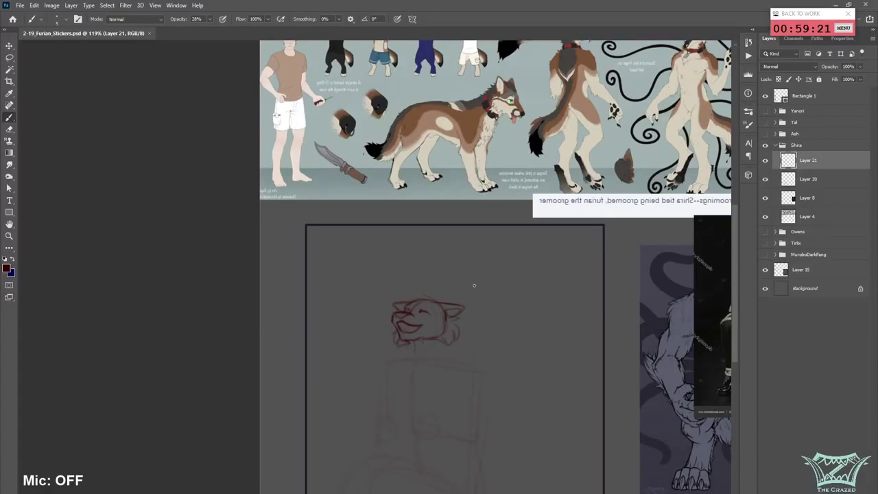
scroll(735, 289, down, 3)
scroll(735, 296, up, 5)
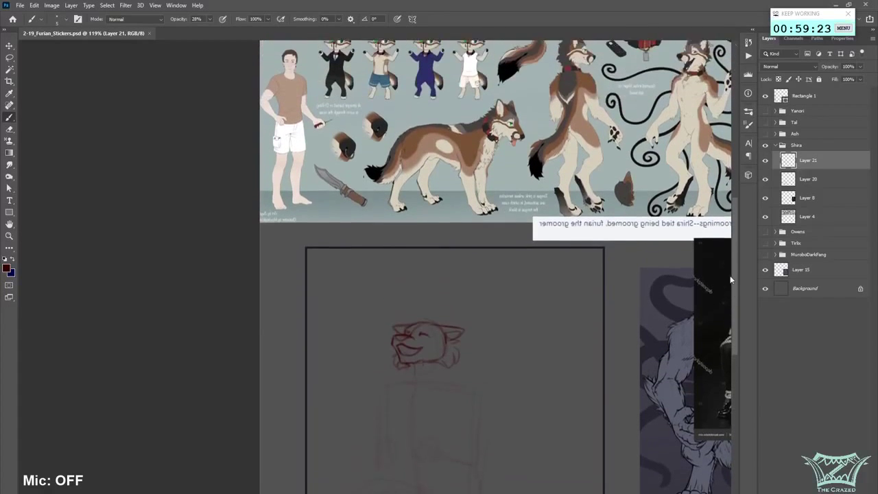
- Mirror the canvas and sketch a spiky tuft of hair on top of Shira's head, undoing stray strokes
scroll(723, 278, down, 2)
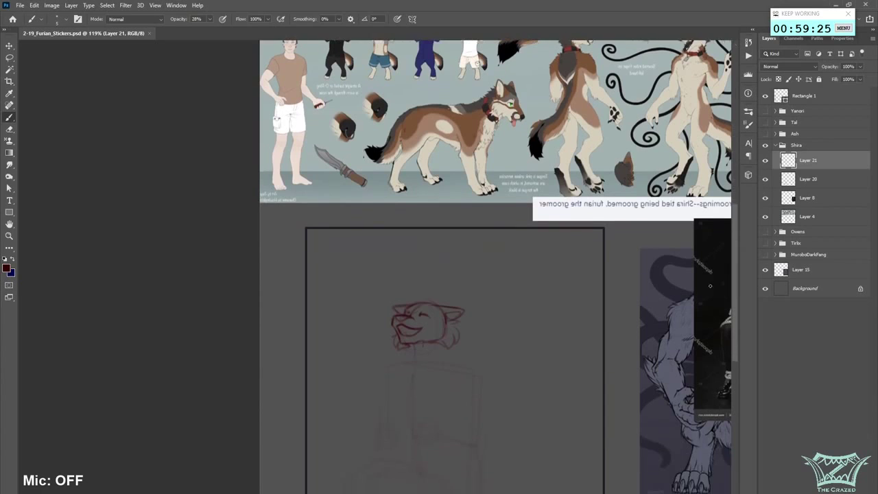
scroll(559, 345, down, 2)
key(ctrl+shift+h)
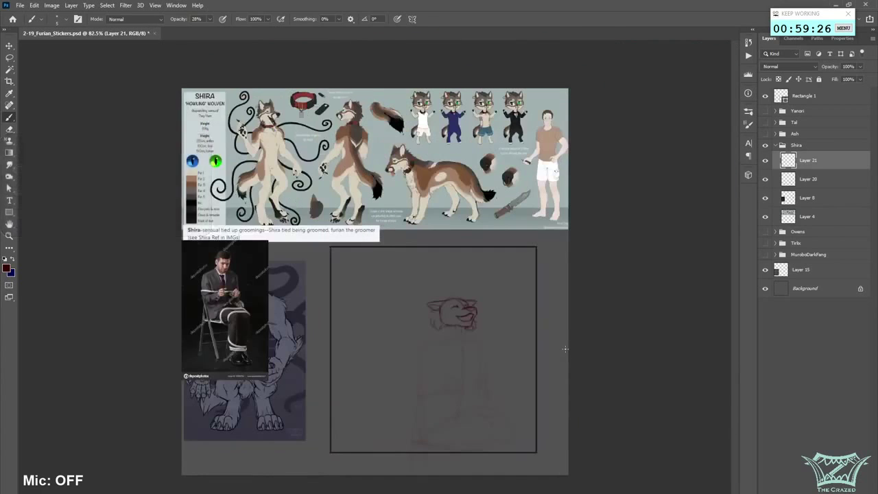
scroll(492, 294, up, 4)
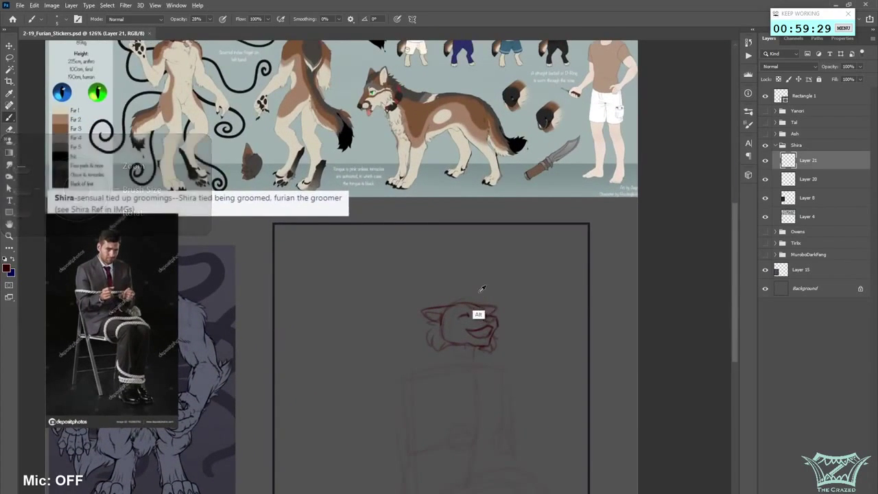
scroll(481, 289, down, 3)
scroll(481, 285, up, 2)
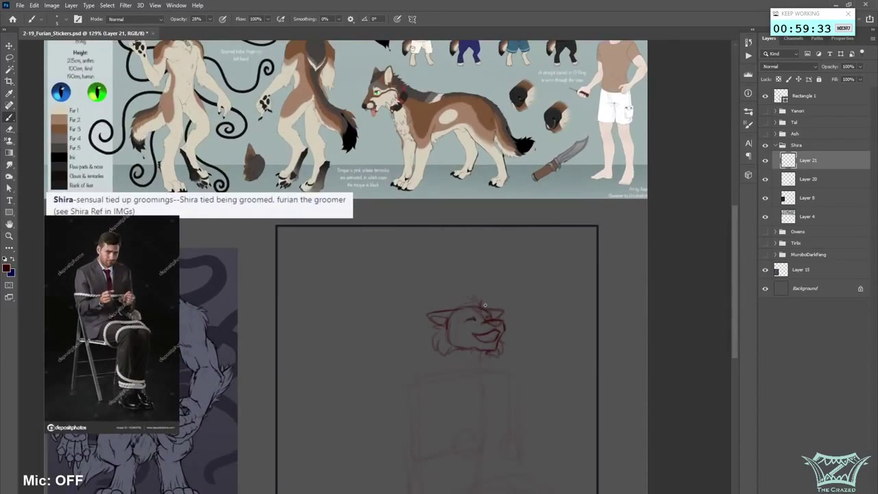
key(ctrl+z)
key(ctrl+z)
drag(477, 300, 461, 304)
scroll(518, 318, down, 2)
scroll(447, 326, up, 1)
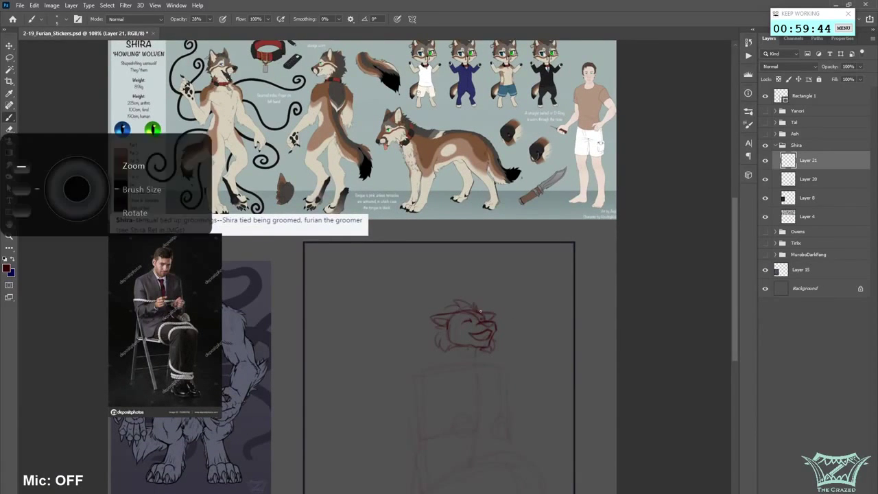
- Touch up Shira's brow and cheek with short fur marks, then mirror the canvas and save
scroll(462, 319, up, 2)
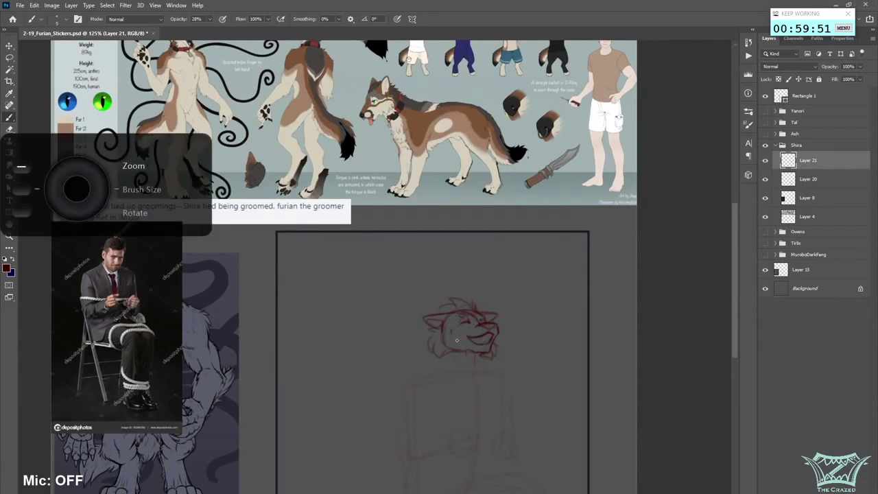
scroll(457, 340, down, 4)
key(ctrl+shift+h)
key(ctrl+s)
- Sketch the front and back edges of Shira's neck below the jaw
scroll(221, 366, up, 3)
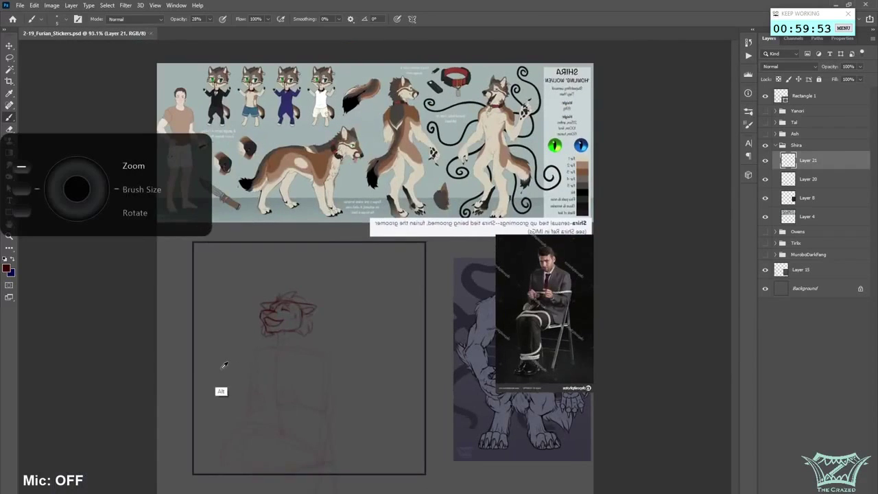
scroll(395, 327, left, 4)
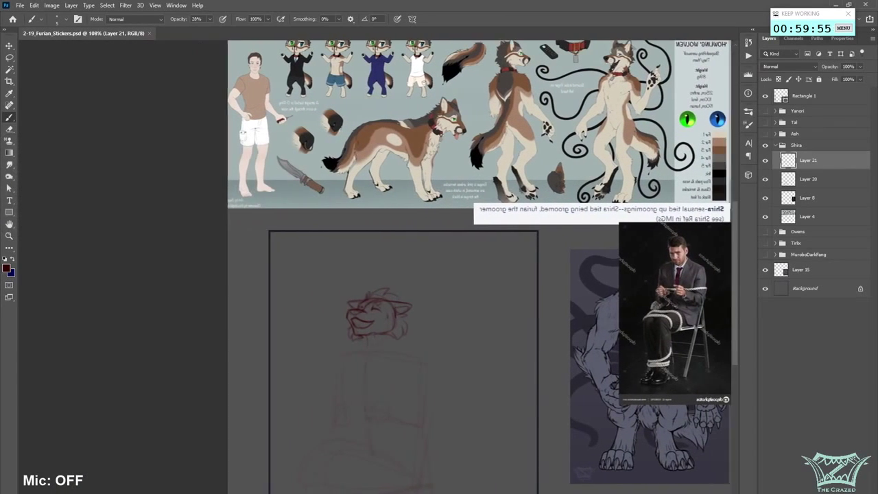
drag(392, 339, 415, 336)
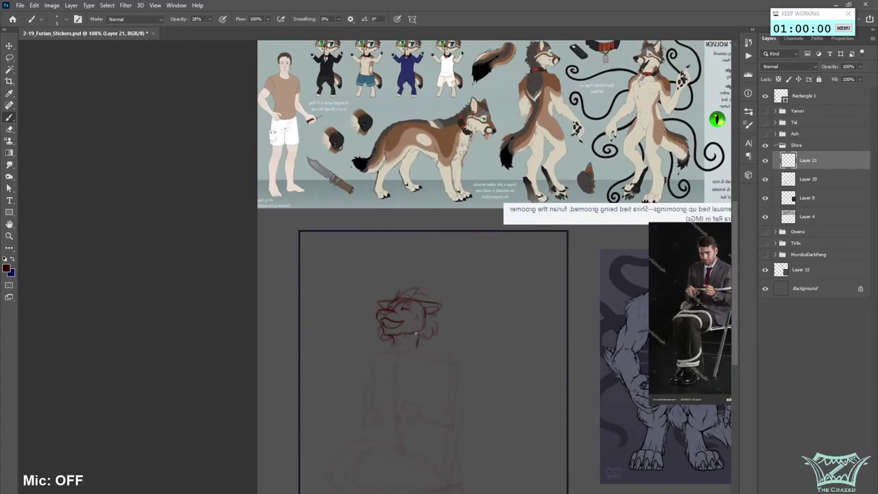
drag(403, 336, 423, 347)
- Draw a thick collar band around the base of Shira's neck with a larger brush, undoing unwanted strokes
key(bracketright)
key(bracketright)
key(bracketright)
key(bracketright)
key(bracketright)
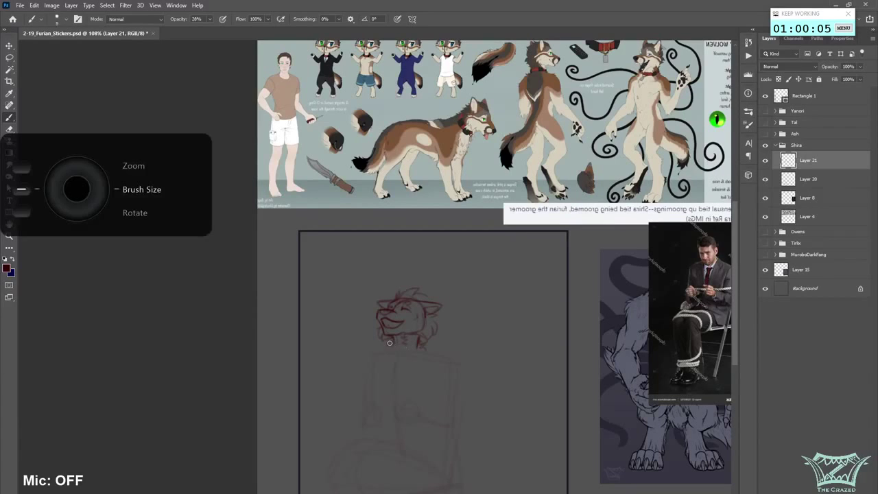
key(bracketright)
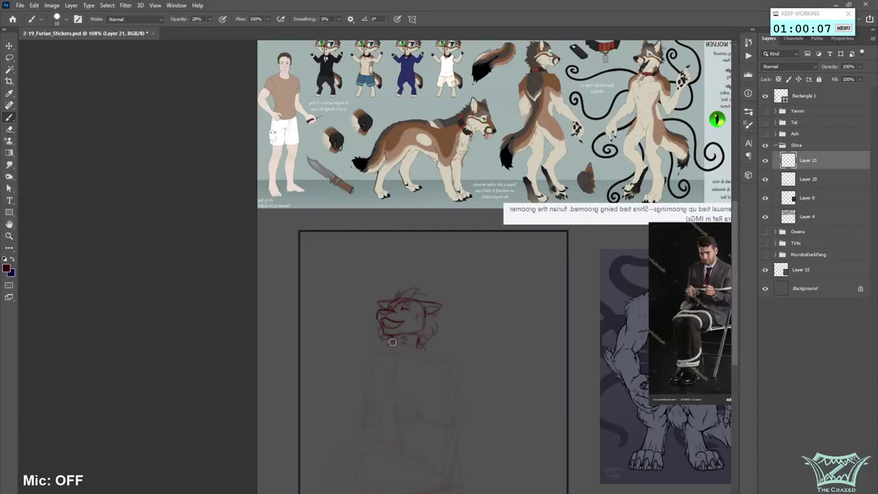
mouse_move(391, 342)
mouse_down()
mouse_move(419, 342)
mouse_move(393, 348)
mouse_move(413, 349)
mouse_move(421, 342)
mouse_move(390, 347)
mouse_move(411, 353)
mouse_move(399, 342)
mouse_move(418, 343)
mouse_move(392, 347)
mouse_move(417, 343)
mouse_up()
key(ctrl+z)
key(ctrl+z)
key(ctrl+z)
key(bracketleft)
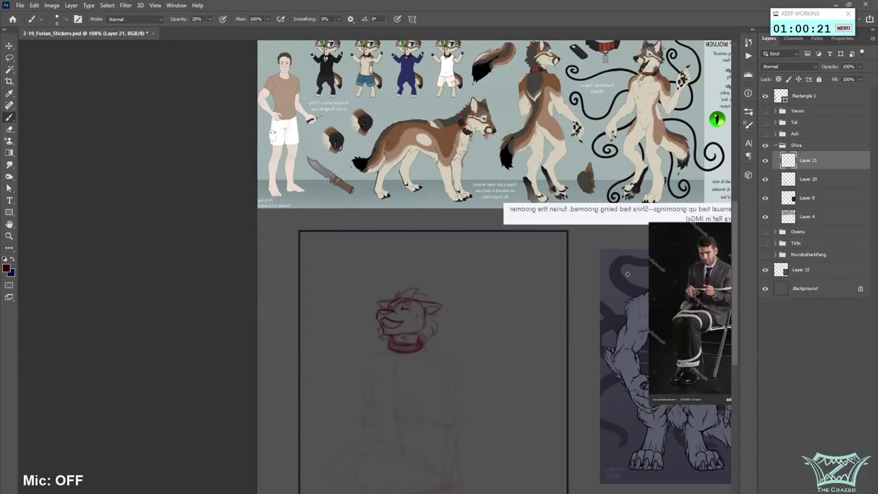
- Hang a small tag from the front of Shira's collar and darken the band
scroll(445, 347, up, 2)
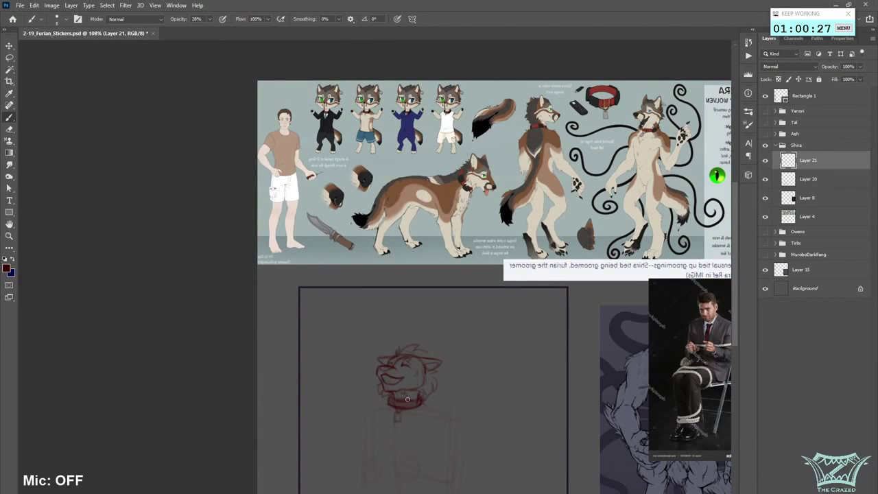
drag(411, 400, 415, 406)
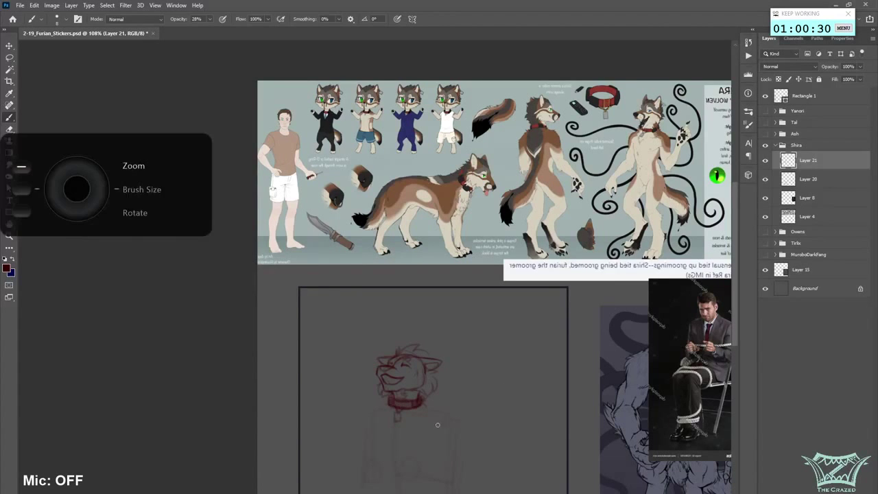
scroll(434, 423, down, 2)
scroll(391, 421, up, 2)
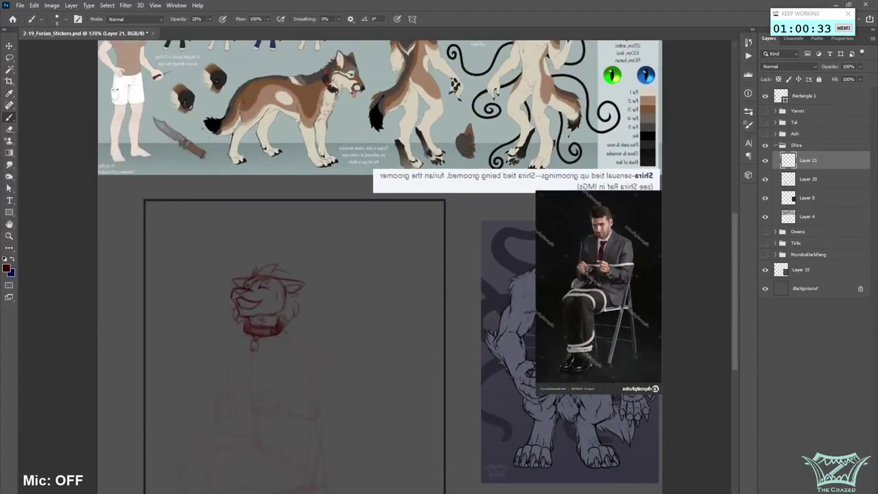
- Draw the torso's vertical centre line below the collar tag and outline both sloping shoulders
drag(263, 431, 408, 431)
scroll(410, 425, down, 1)
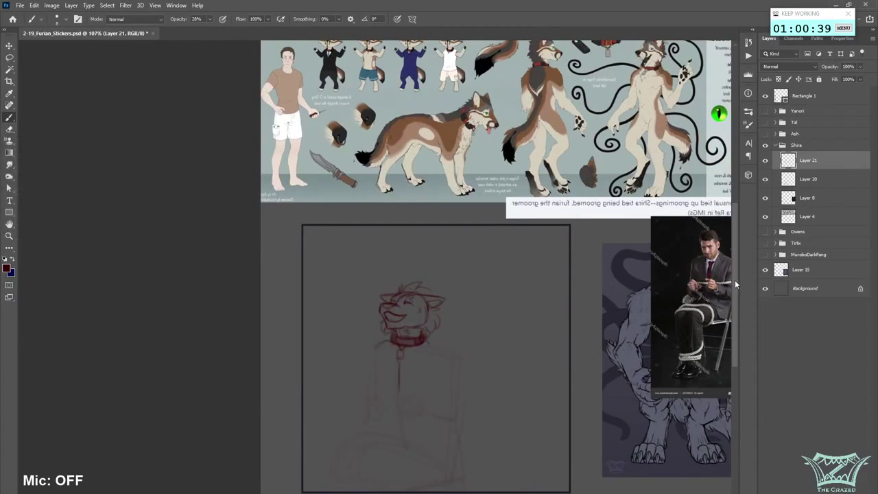
scroll(398, 343, up, 1)
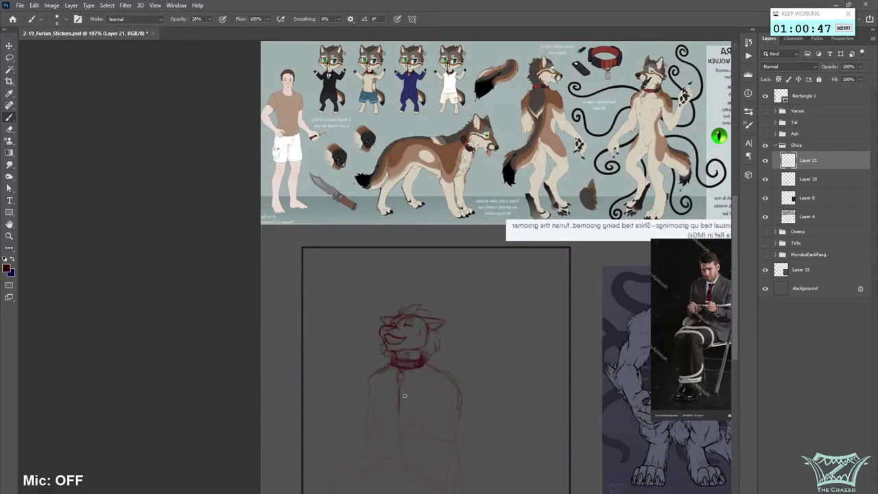
- Refine Shira's closed eye, muzzle and smiling mouth with a smaller brush and save the file
key(bracketleft)
key(bracketleft)
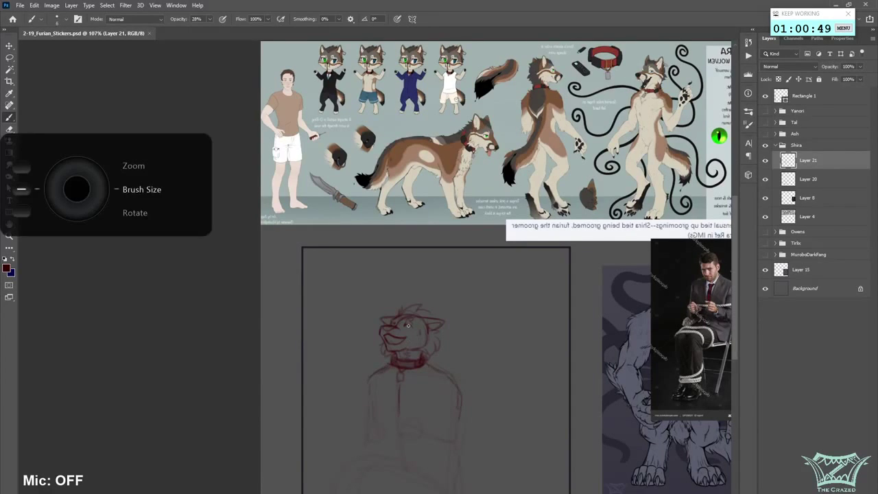
drag(416, 328, 412, 325)
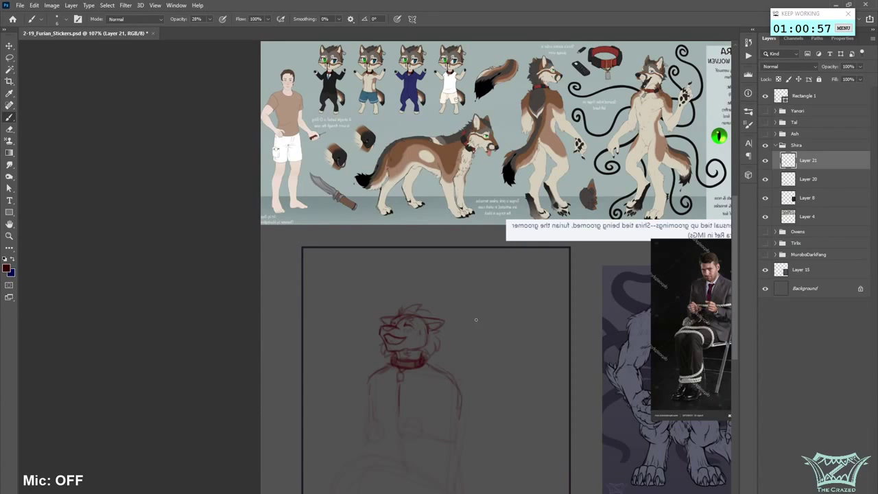
key(ctrl+s)
drag(380, 334, 383, 327)
click(390, 341)
key(ctrl+s)
- Sketch the chest's lower edge, the tapering torso sides and rounded shoulder joints, undoing a stray stroke
drag(396, 407, 425, 407)
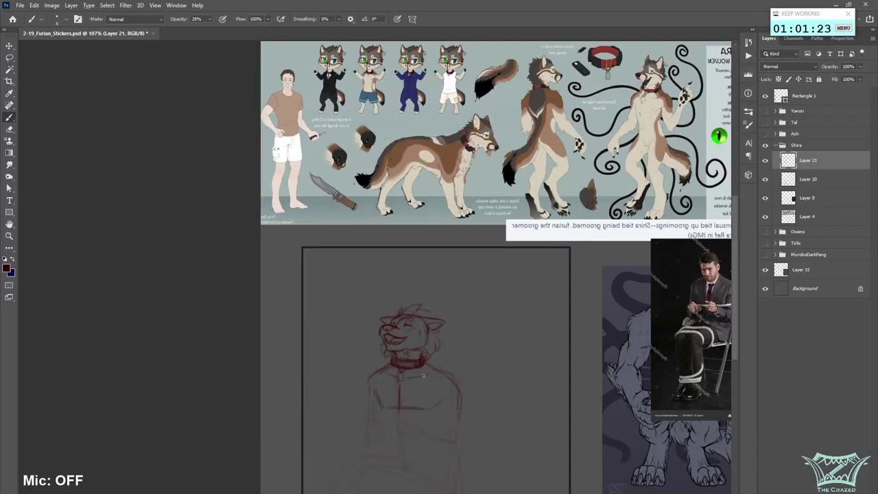
scroll(400, 372, down, 2)
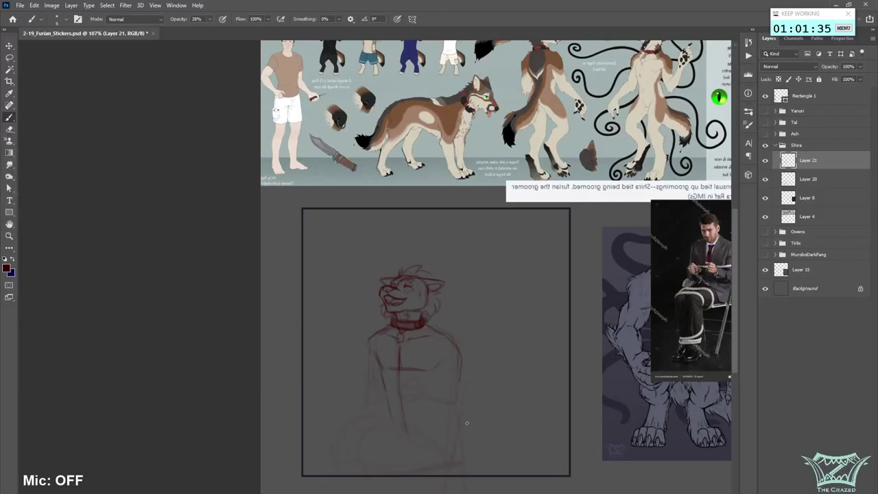
key(])
drag(463, 367, 455, 341)
key(ctrl+z)
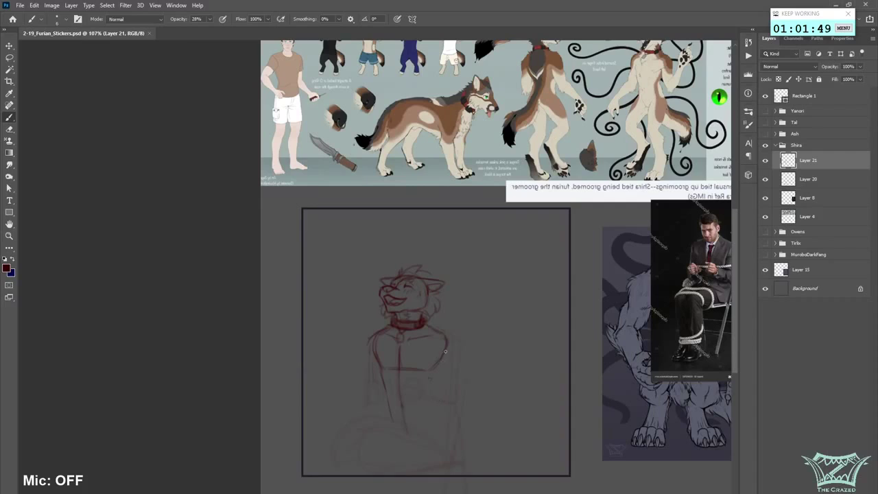
drag(443, 362, 442, 410)
mouse_move(732, 312)
mouse_down()
mouse_move(735, 294)
mouse_move(736, 307)
mouse_up()
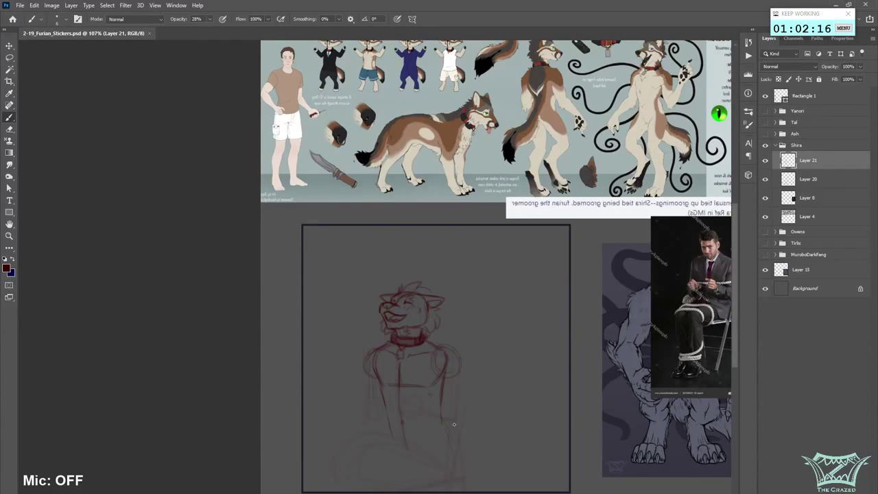
click(766, 162)
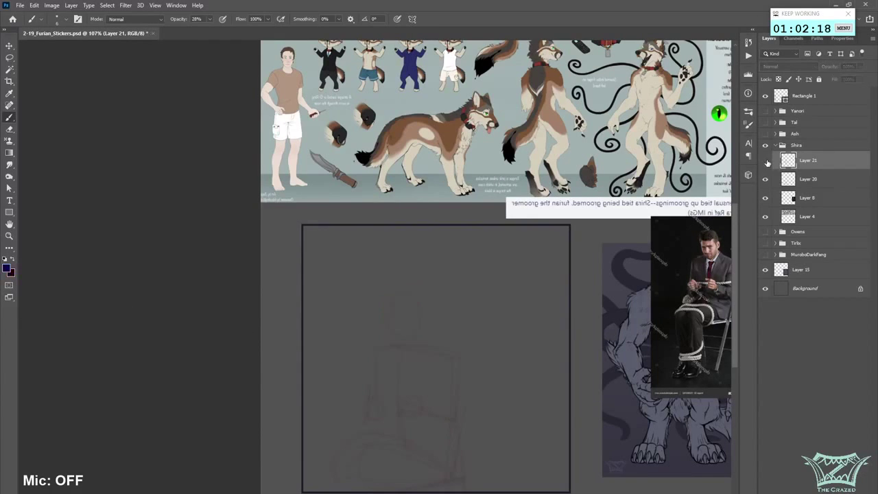
click(766, 162)
right_click(832, 170)
click(753, 414)
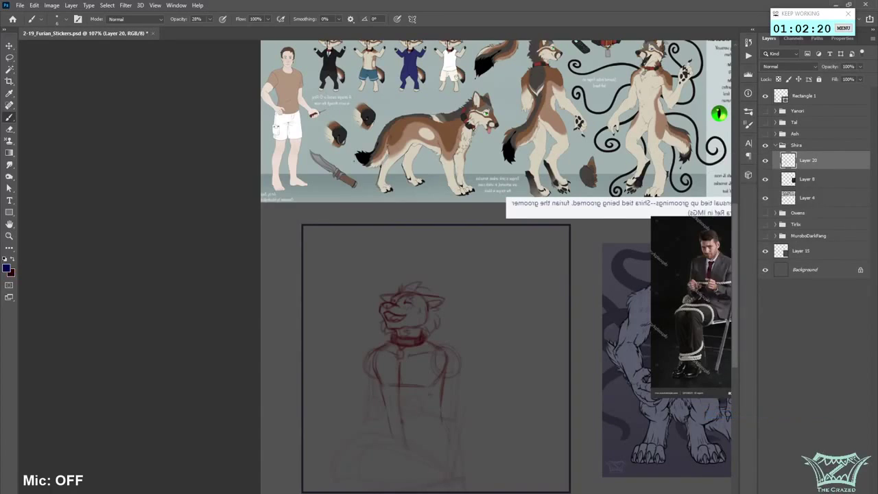
key(ctrl+z)
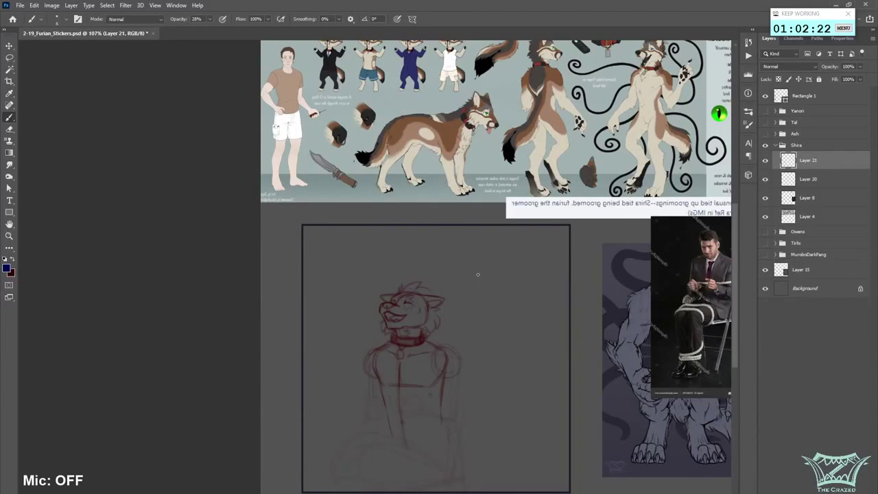
- Move Shira's sketch and its underlying guide layer together toward the left of the frame, enlarge them, and reselect Layer 21
key(v)
click(820, 184)
mouse_move(479, 342)
mouse_down()
mouse_move(448, 370)
mouse_move(452, 364)
mouse_up()
key(l)
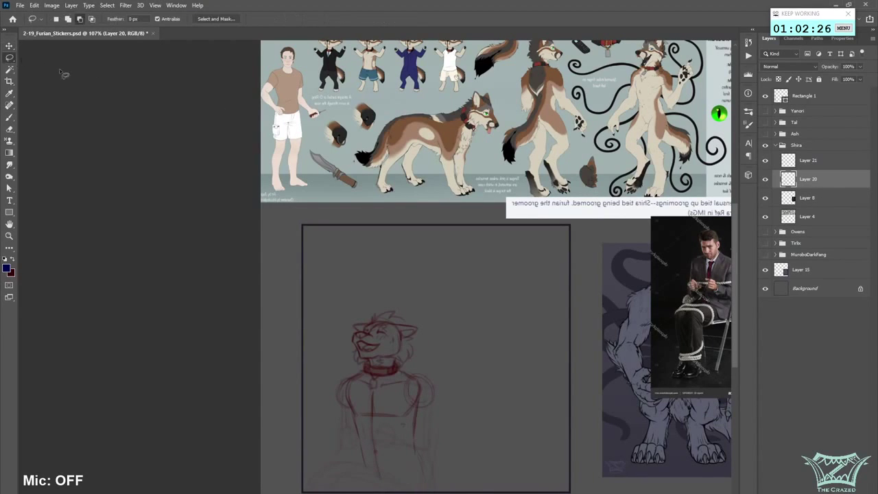
right_click(397, 366)
click(442, 445)
drag(449, 310, 497, 282)
drag(451, 329, 441, 363)
mouse_move(450, 311)
mouse_down()
mouse_move(495, 272)
mouse_move(504, 248)
mouse_up()
drag(456, 312, 444, 348)
click(452, 19)
click(805, 163)
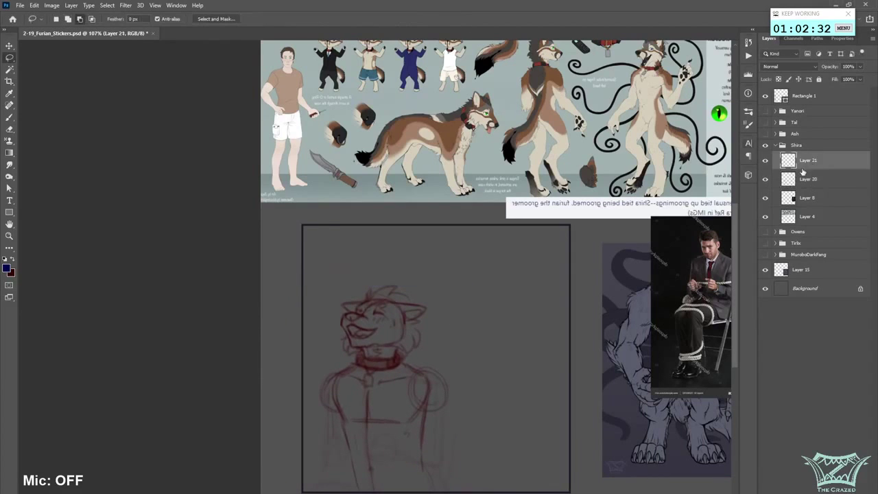
- Sketch a blue head circle beside Shira with a slanted centre line and small nose, checking it mirrored and saving
click(10, 118)
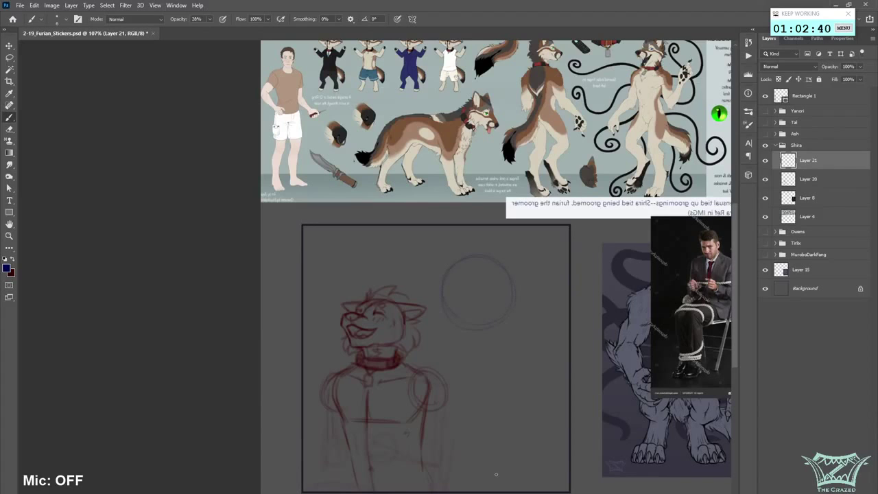
key(ctrl+shift+h)
key(ctrl+s)
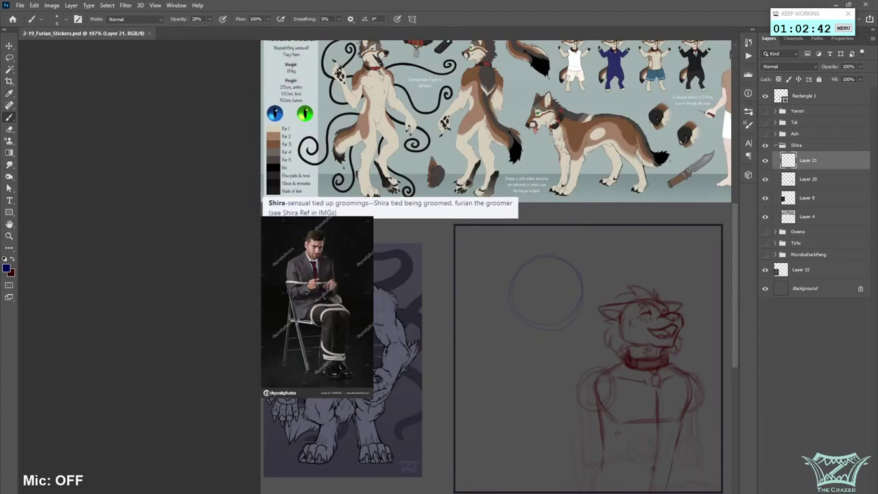
drag(502, 493, 517, 493)
key(h)
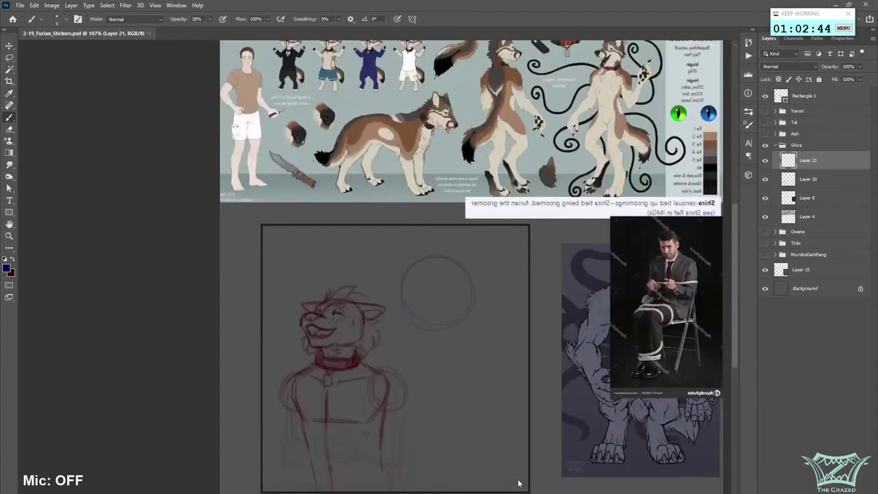
drag(407, 313, 422, 320)
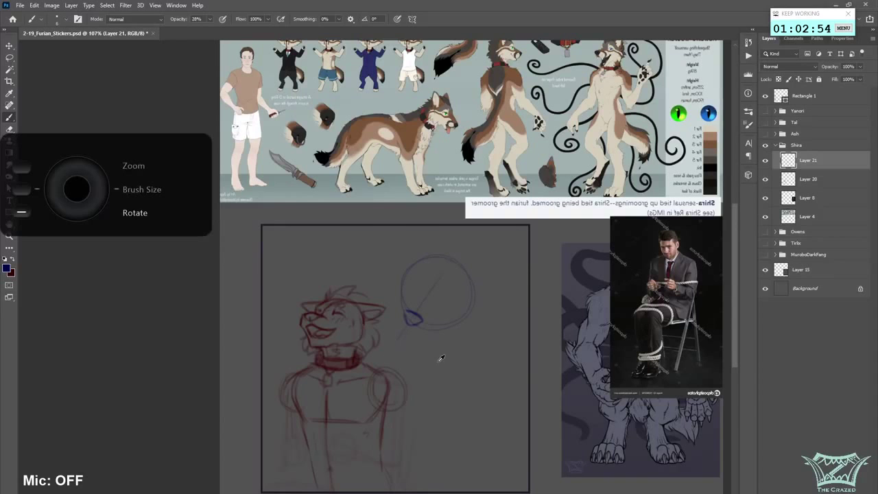
- Set up a Diagonal symmetry axis, rotated about 80° and aligned with the slanted centre line of the blue head
scroll(439, 359, up, 4)
scroll(403, 299, up, 3)
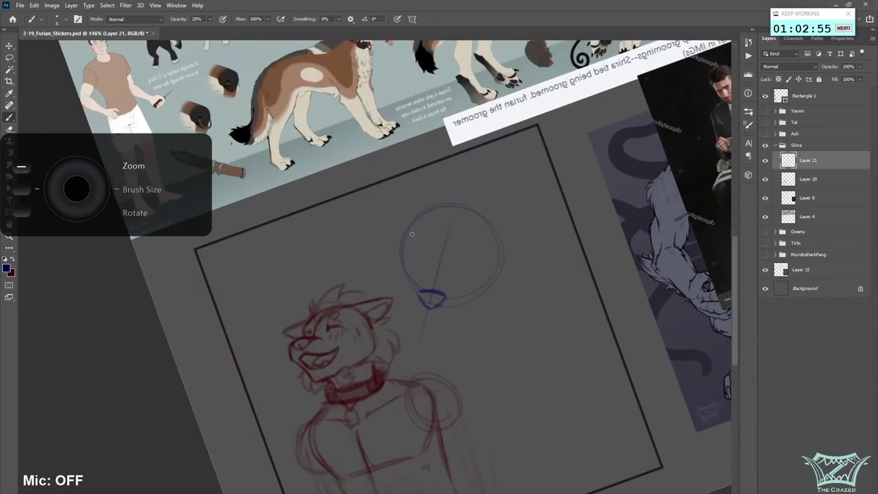
click(412, 19)
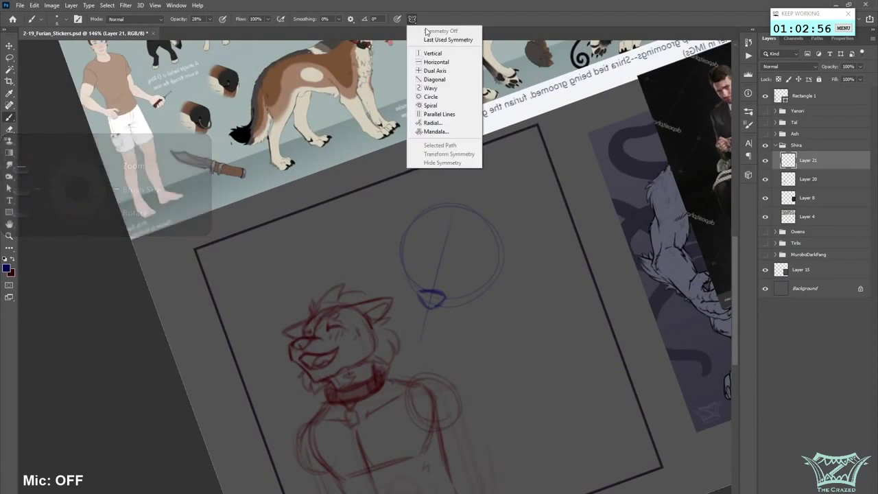
click(454, 80)
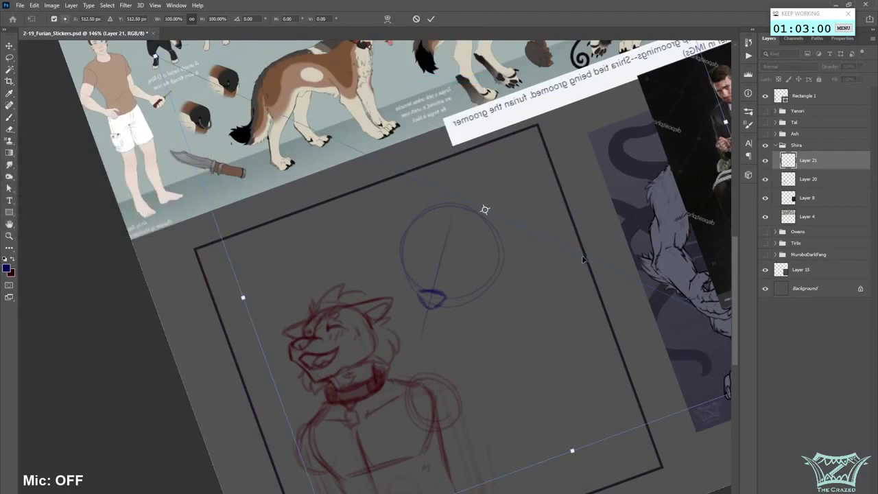
drag(576, 458, 276, 356)
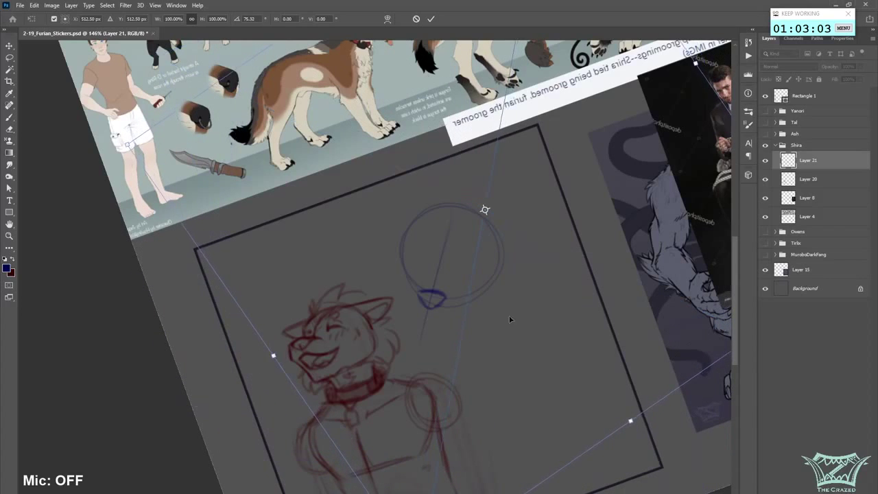
drag(511, 319, 472, 328)
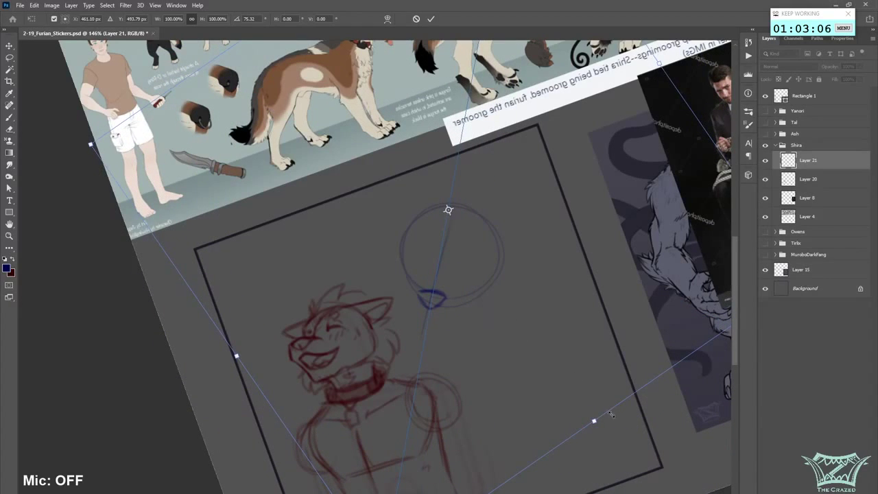
drag(611, 413, 580, 430)
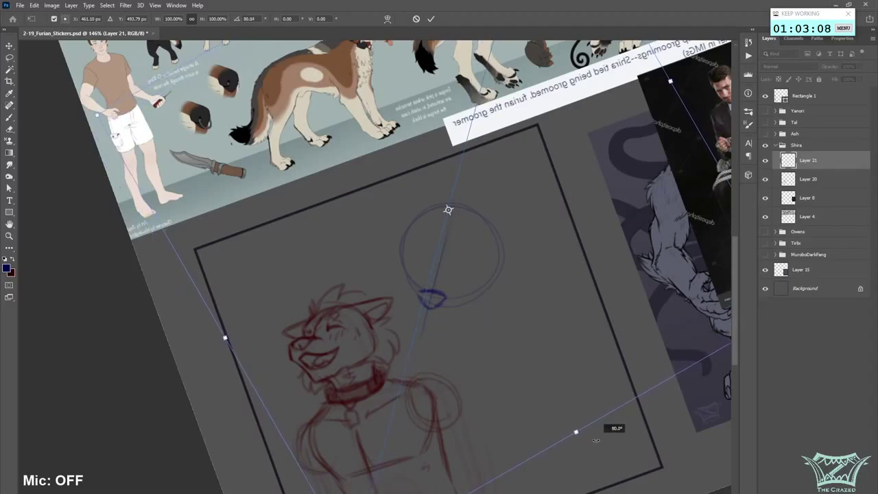
drag(566, 357, 572, 361)
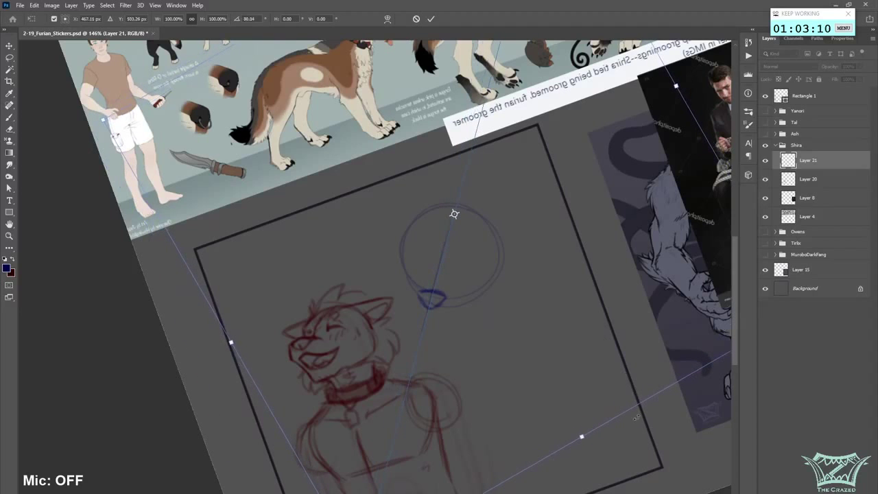
click(430, 19)
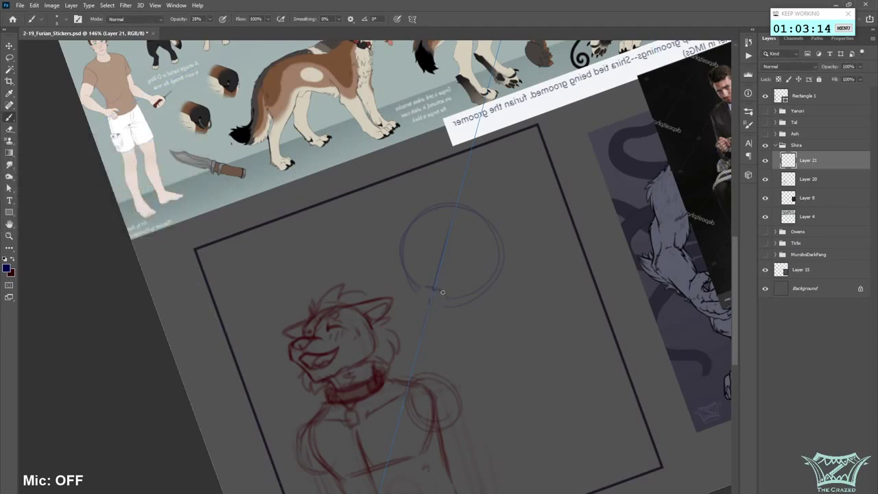
- Redraw the blue head's nose mirrored across the centre line with a short mouth line beneath it, undoing stray strokes
drag(429, 287, 435, 289)
scroll(429, 334, up, 3)
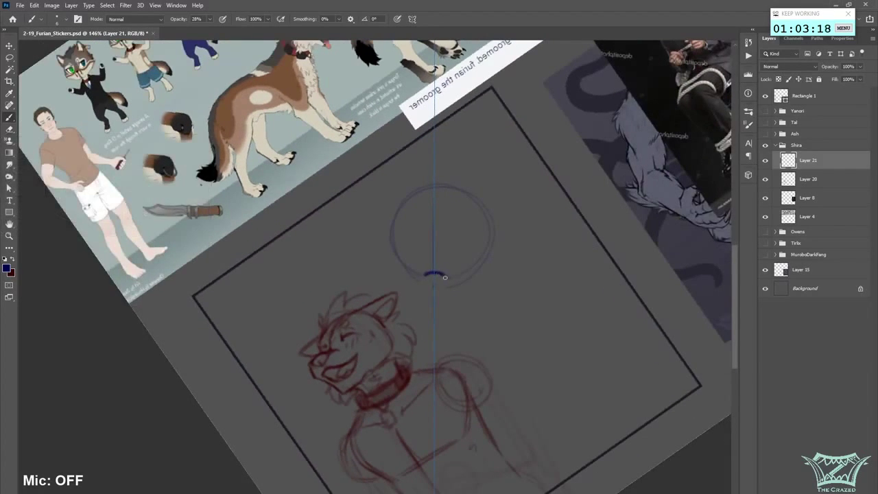
drag(444, 283, 434, 287)
key(ctrl+z)
key(ctrl+z)
- Sketch the narrow muzzle bridge rising from the nose along the centre line, undoing the unwanted strokes above it
drag(443, 269, 435, 248)
drag(435, 213, 434, 246)
drag(436, 194, 441, 245)
key(ctrl+z)
key(ctrl+z)
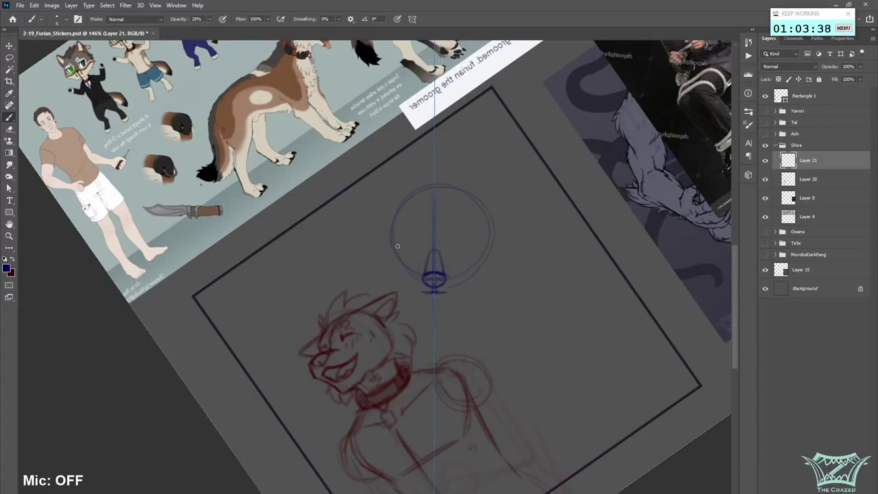
- Sketch two horizontal eye-level guide lines across the blue head and mirrored angular cheek sides, undoing a misplaced guide stroke
drag(376, 250, 487, 251)
key(ctrl+z)
drag(460, 274, 488, 243)
mouse_move(490, 222)
mouse_down()
mouse_move(477, 204)
mouse_move(410, 192)
mouse_move(496, 204)
mouse_move(412, 194)
mouse_move(394, 224)
mouse_up()
drag(479, 232, 480, 262)
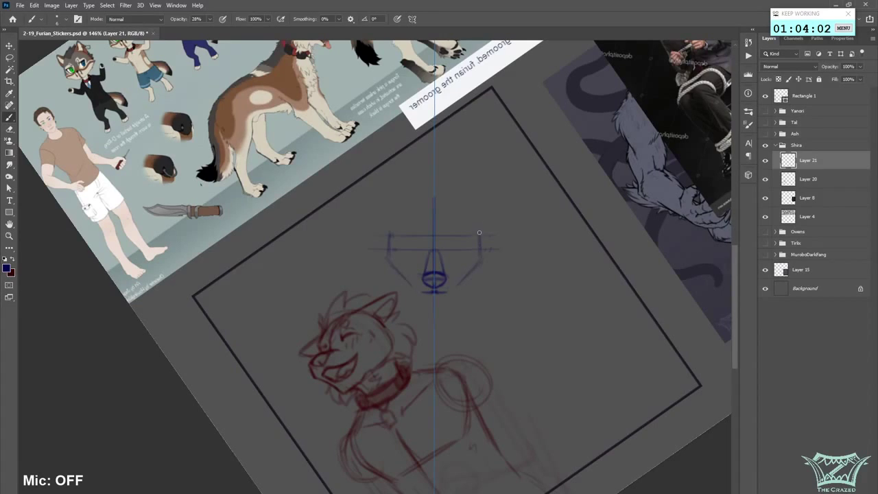
- Sketch the blue wolf head's crown, tall pointed ears and cheek fur symmetrically about the vertical axis on Layer 21
mouse_move(420, 203)
mouse_down()
mouse_move(455, 198)
mouse_move(479, 235)
mouse_move(459, 205)
mouse_up()
drag(473, 177, 484, 155)
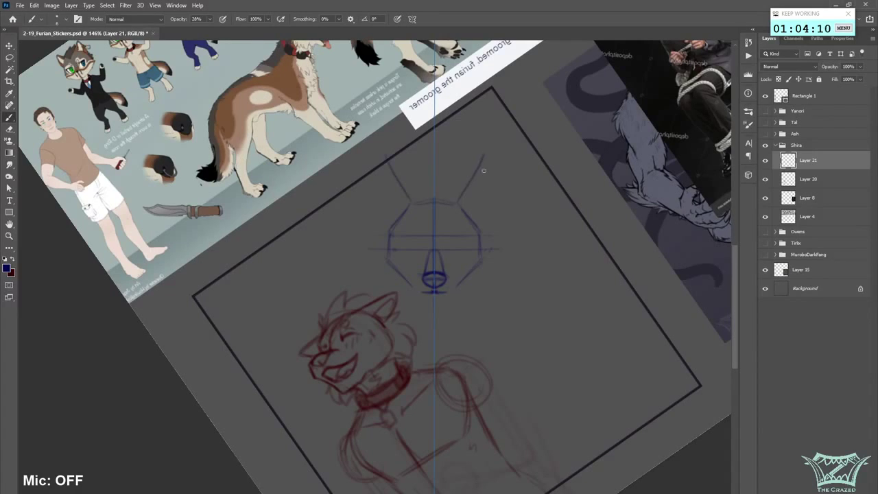
drag(487, 195, 489, 227)
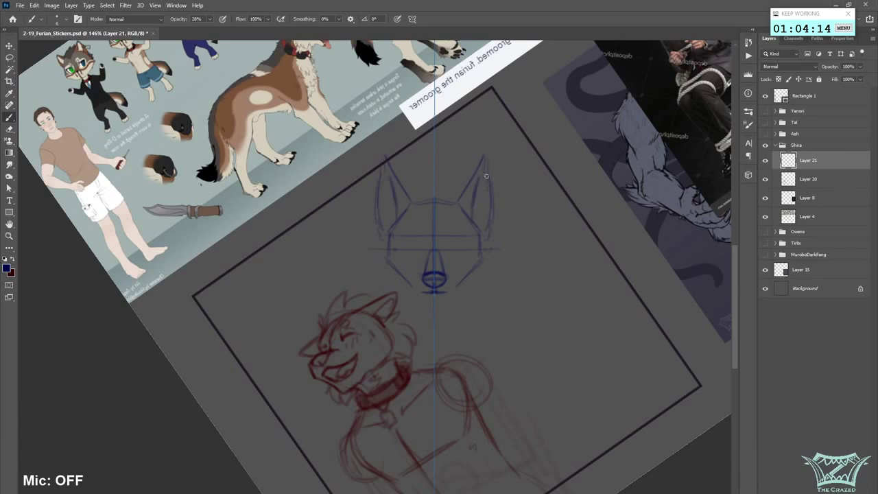
drag(490, 207, 492, 233)
mouse_move(392, 226)
mouse_down()
mouse_move(367, 241)
mouse_move(365, 264)
mouse_move(384, 276)
mouse_up()
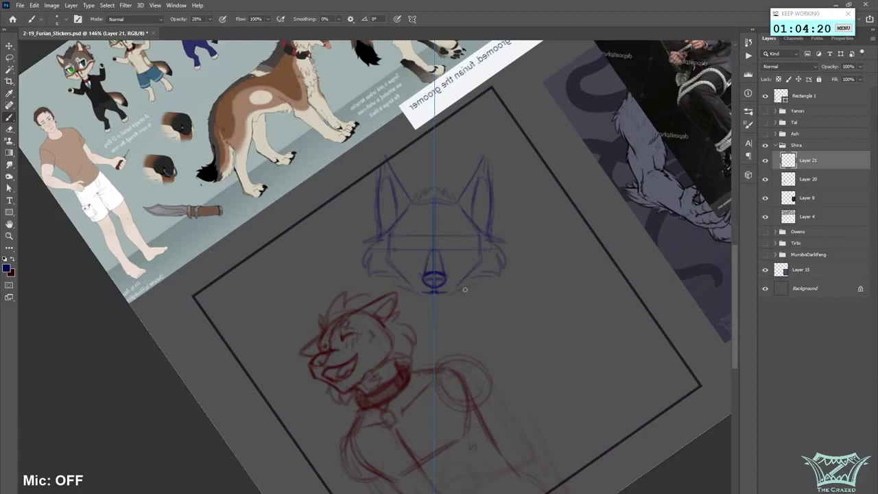
- Sketch the blue head's chin, eyes and brow spots symmetrically, and save the file
mouse_move(449, 298)
mouse_down()
mouse_move(482, 259)
mouse_move(447, 300)
mouse_move(421, 305)
mouse_move(446, 305)
mouse_up()
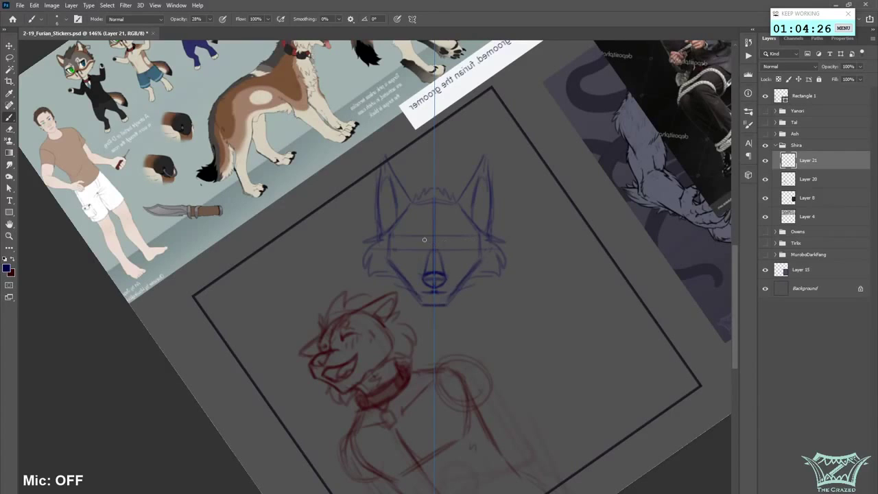
drag(425, 239, 424, 248)
drag(453, 251, 448, 232)
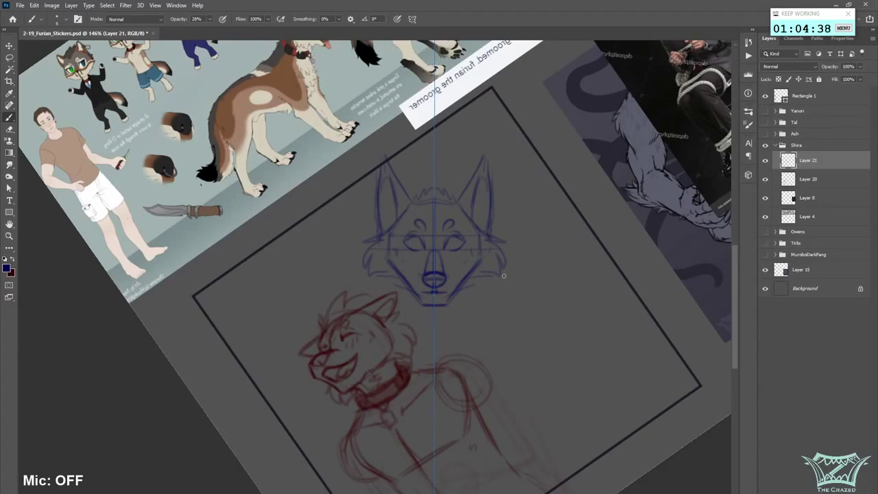
key(ctrl+s)
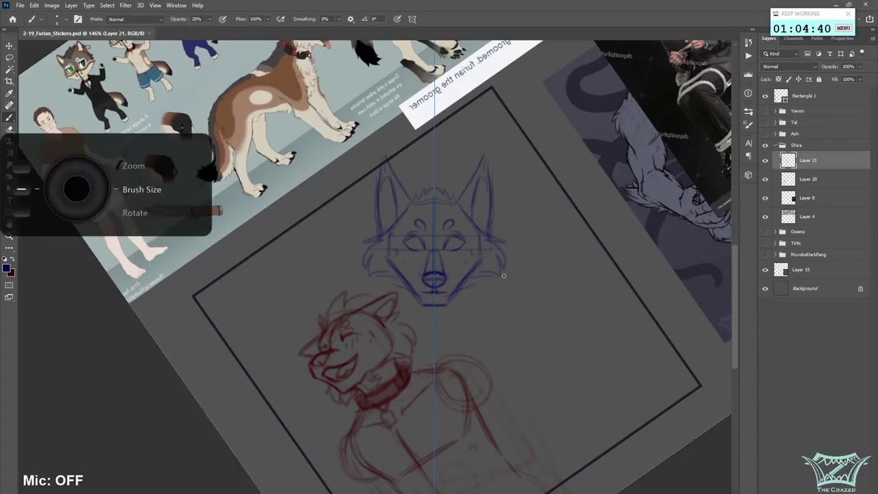
- Enlarge the brush and rework the blue head's lower cheek and jaw lines on both sides of the muzzle
key(])
key(])
key(])
key(])
key(])
drag(478, 265, 451, 308)
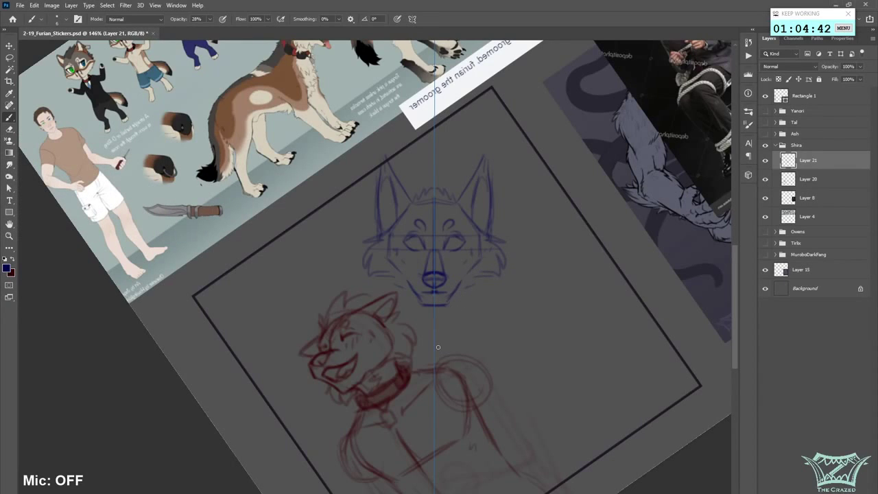
mouse_move(480, 259)
mouse_down()
mouse_move(451, 296)
mouse_move(460, 287)
mouse_up()
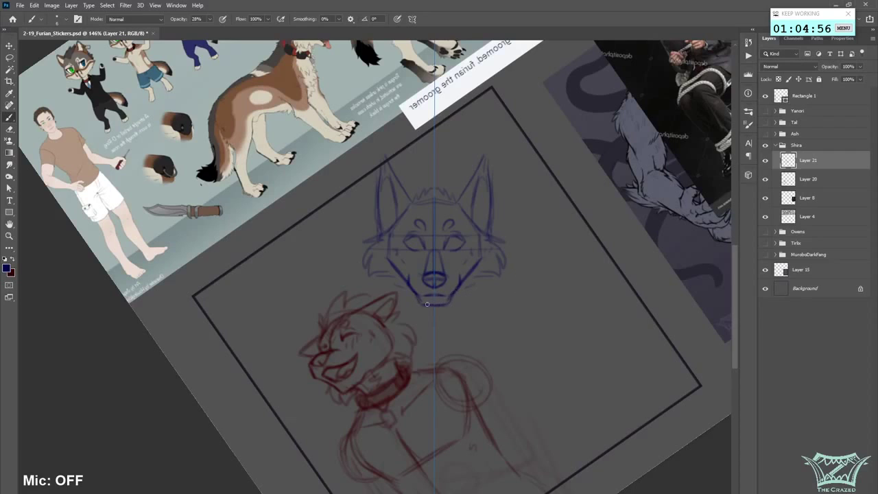
- Turn off paint symmetry, clear the old chin below the nose, and rough in a longer jaw
click(411, 19)
click(422, 29)
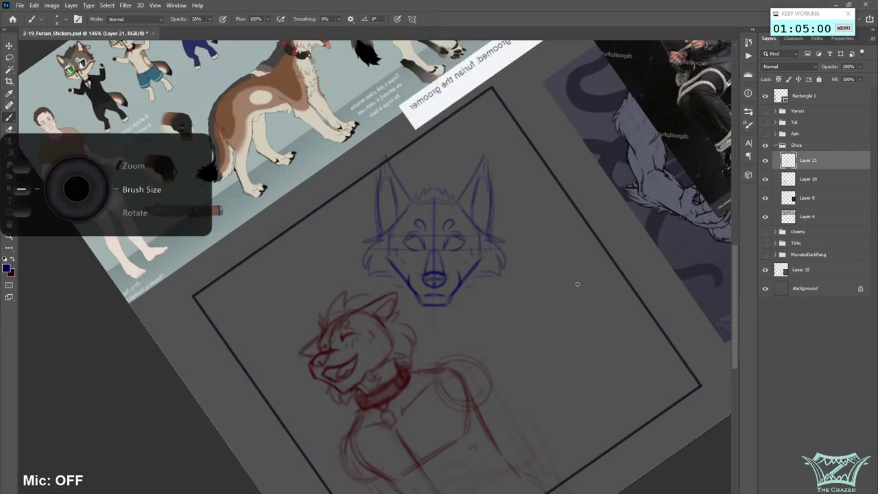
mouse_move(411, 299)
mouse_down()
mouse_move(455, 301)
mouse_move(434, 308)
mouse_move(434, 330)
mouse_up()
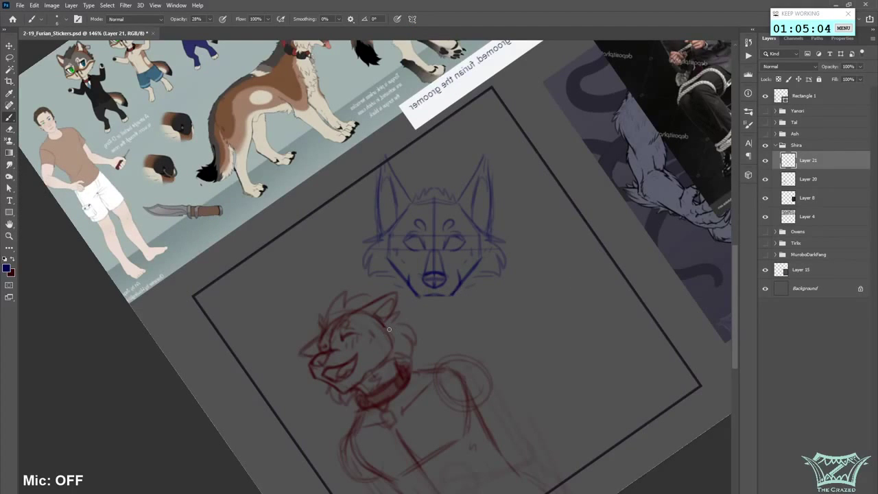
drag(450, 294, 464, 279)
mouse_move(429, 309)
mouse_down()
mouse_move(442, 311)
mouse_move(458, 285)
mouse_up()
- Turn the vertical paint symmetry back on and draw the sides of the blue head's open lower jaw
key(])
click(411, 19)
click(436, 39)
key(bracketright)
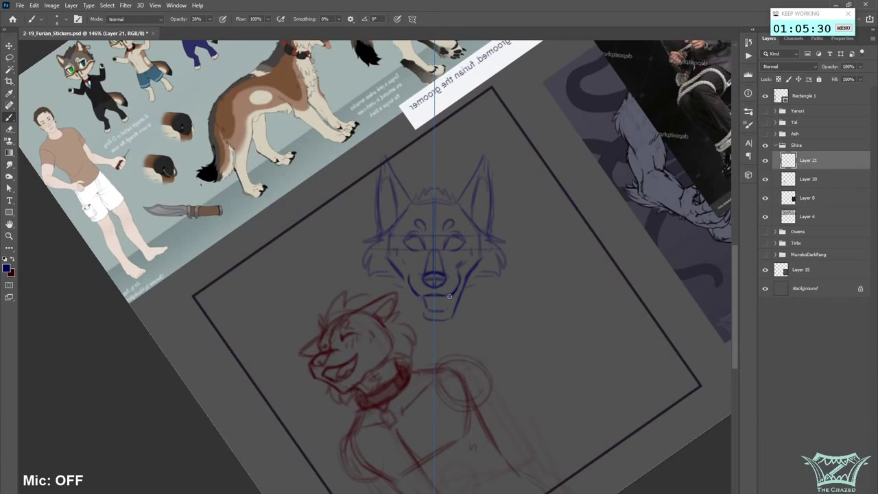
drag(449, 295, 447, 309)
drag(453, 303, 450, 318)
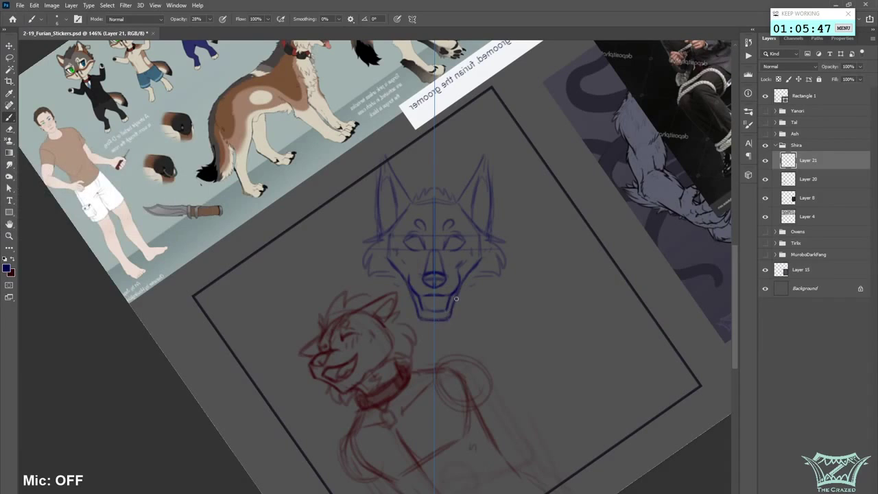
- Turn off paint symmetry and refine the open mouth with a rounded chin and inner mouth lines
click(412, 19)
click(439, 30)
drag(427, 319, 445, 316)
drag(412, 307, 427, 315)
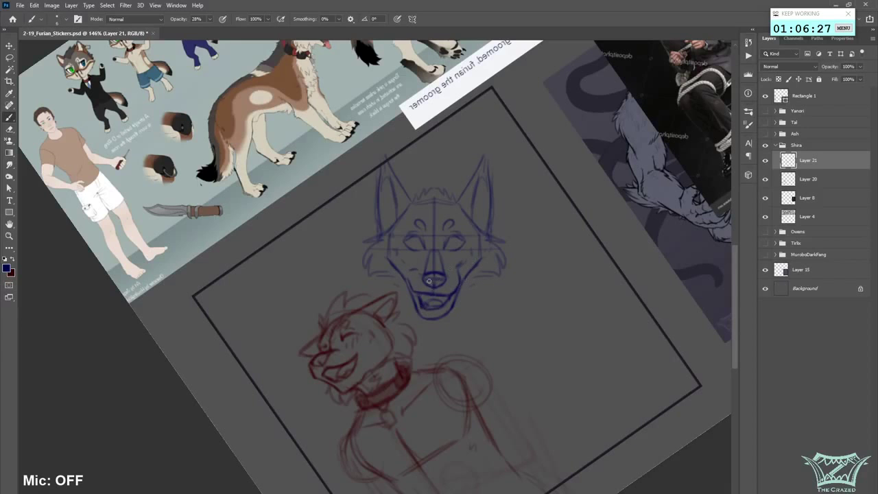
- Check the sketch in mirrored and unmirrored views, straighten the canvas rotation, and save the file
scroll(440, 261, down, 5)
key(ctrl+shift+h)
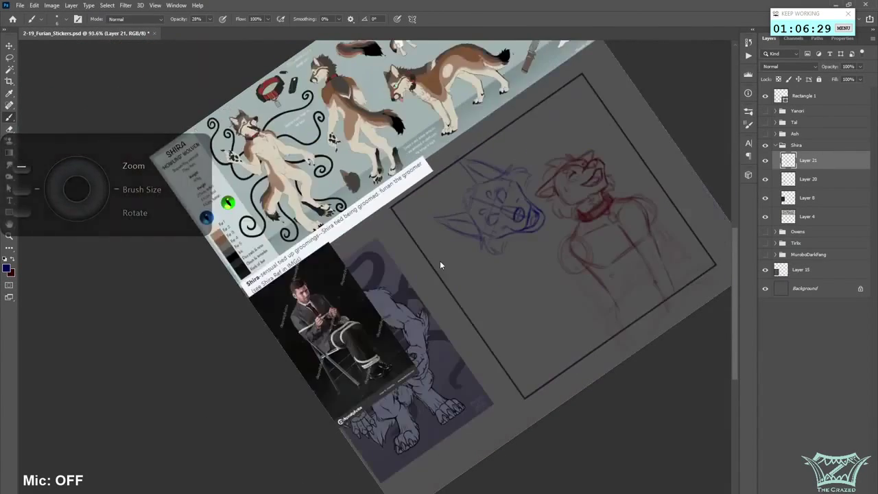
key(ctrl+s)
scroll(439, 262, down, 5)
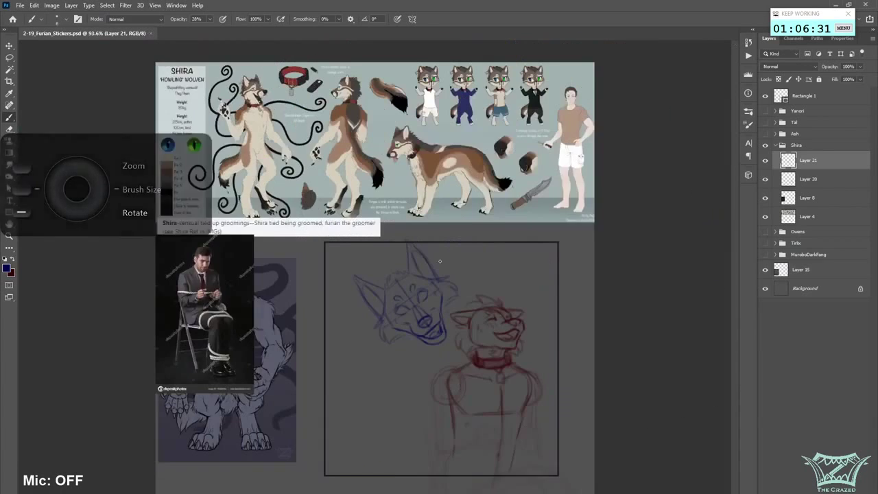
key(ctrl+shift+h)
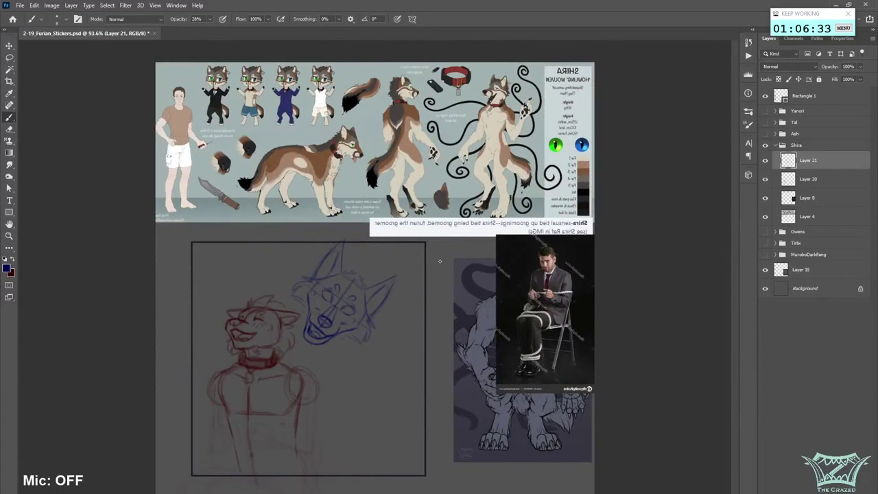
key(h)
key(h)
key(ctrl+s)
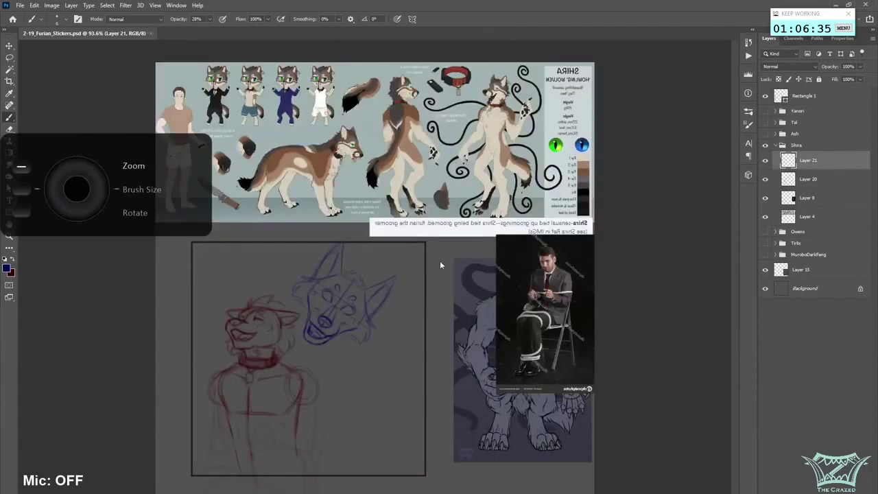
- Lasso the blue head's lower jaw, warp it to fit the tilted muzzle, and clear the selection
scroll(172, 355, up, 5)
key(l)
mouse_move(414, 349)
mouse_down()
mouse_move(377, 314)
mouse_move(354, 314)
mouse_move(394, 360)
mouse_up()
right_click(393, 342)
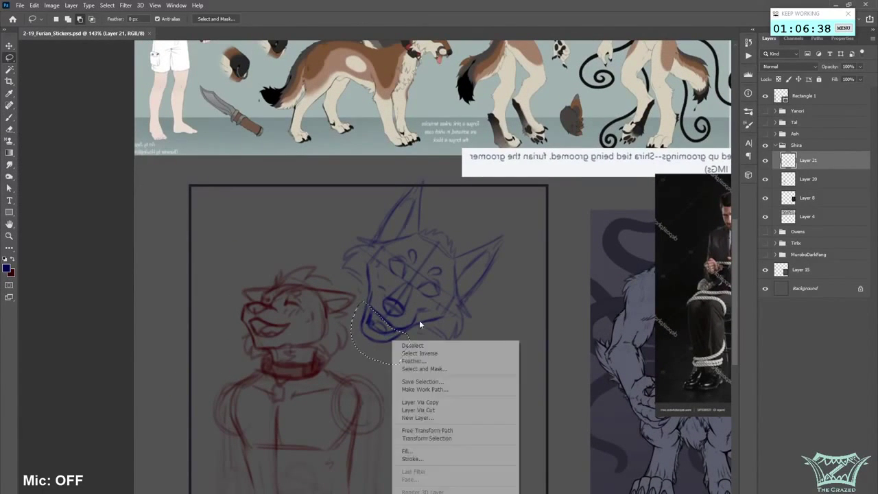
click(421, 430)
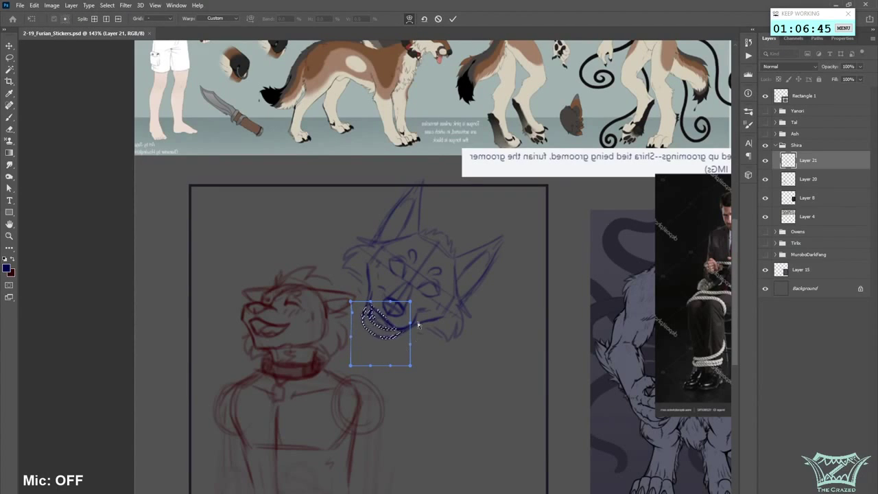
key(Return)
click(107, 4)
click(123, 24)
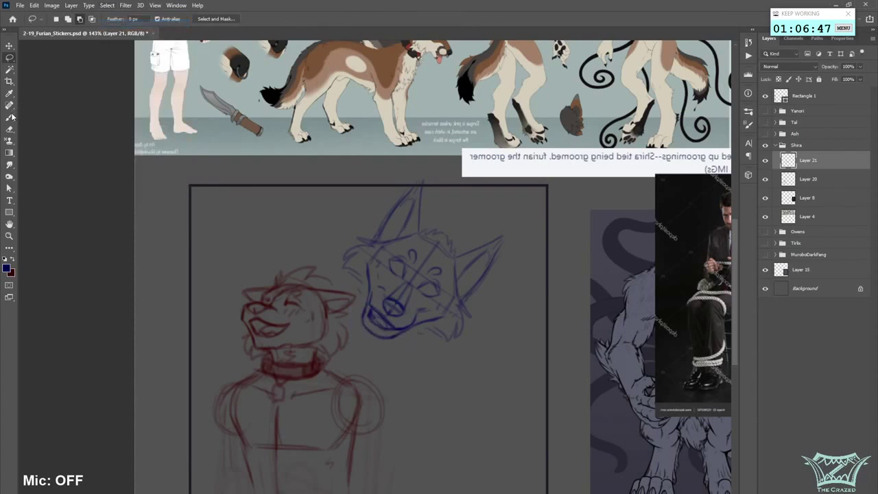
- Touch up the blue head's nose with the Brush tool and save the file
click(9, 118)
click(37, 119)
scroll(417, 369, up, 2)
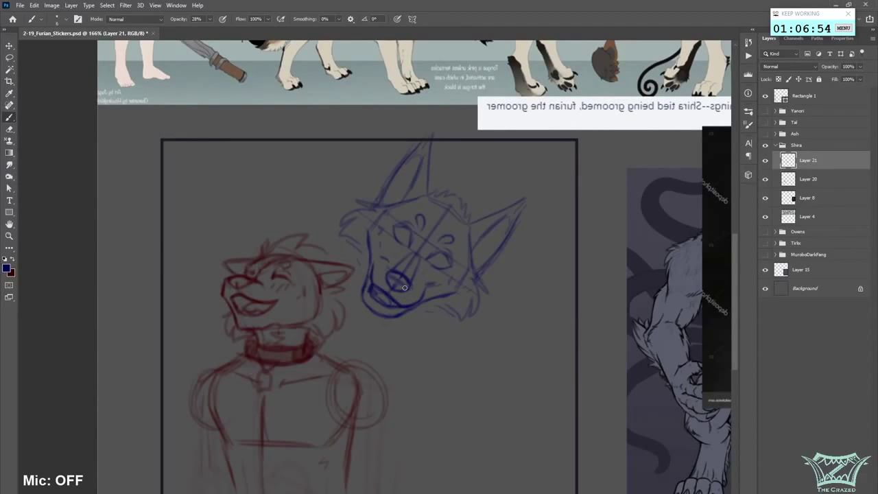
drag(398, 270, 410, 286)
scroll(424, 281, down, 4)
key(ctrl+s)
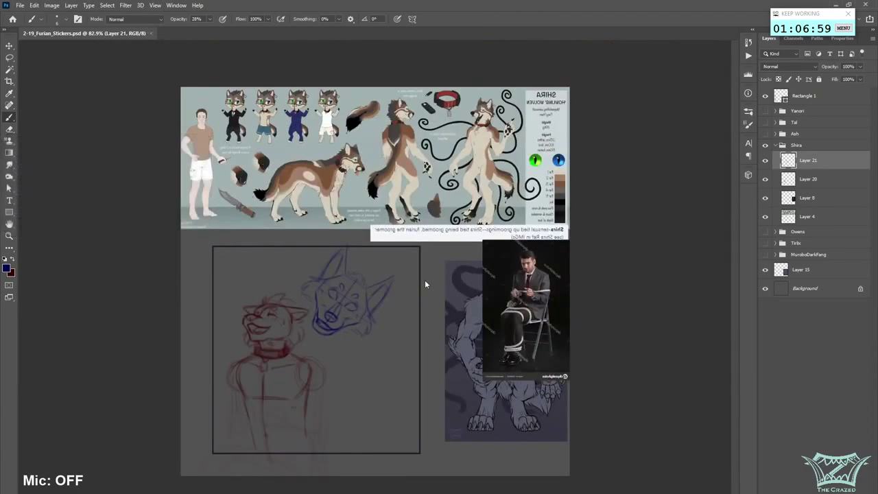
- Rotate the canvas so the blue head stands upright, and refine its lower lip and inner mouth lines
scroll(320, 295, up, 3)
scroll(263, 437, up, 4)
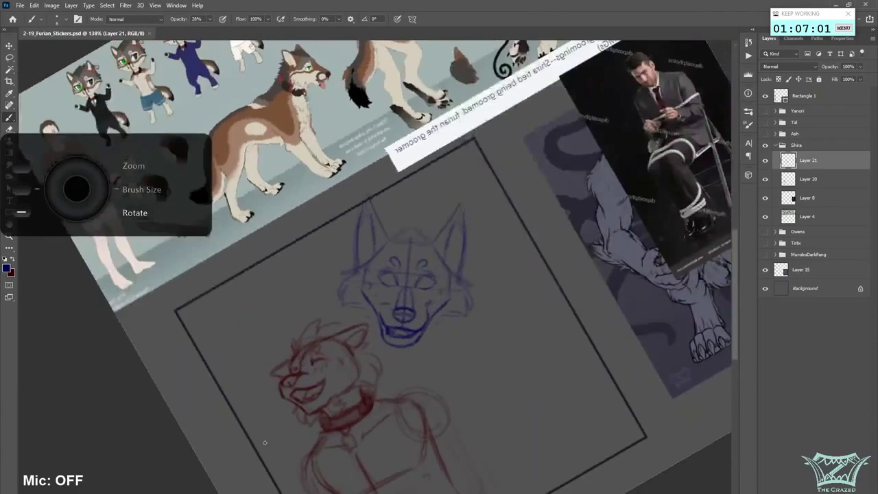
drag(402, 345, 419, 339)
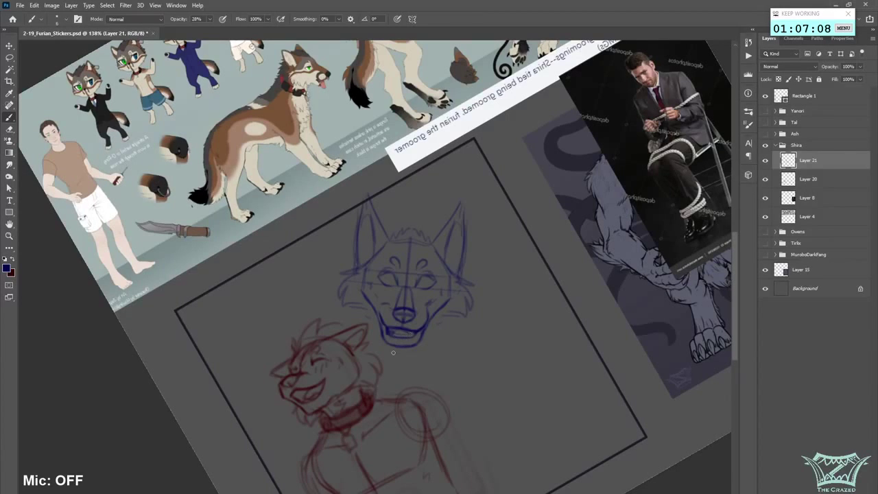
drag(401, 334, 408, 335)
scroll(459, 303, down, 4)
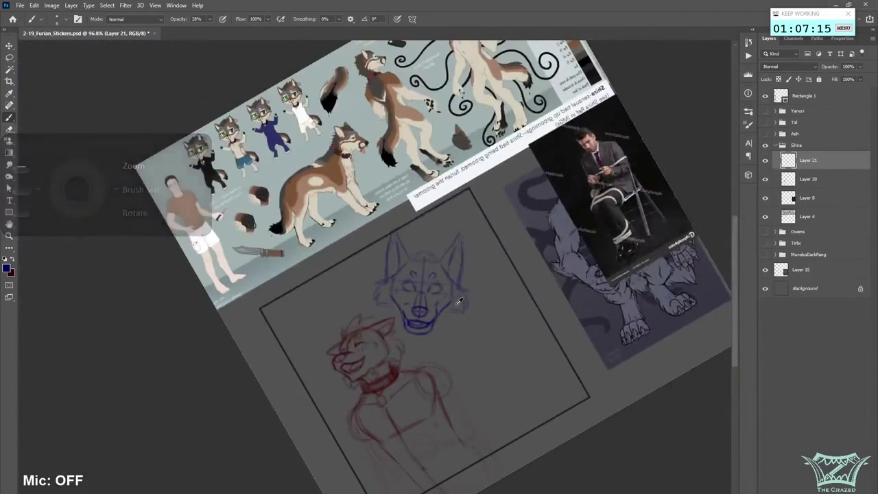
- Draw irises and pupils in the blue head's eyes, straighten the canvas, and save the file
scroll(310, 321, up, 3)
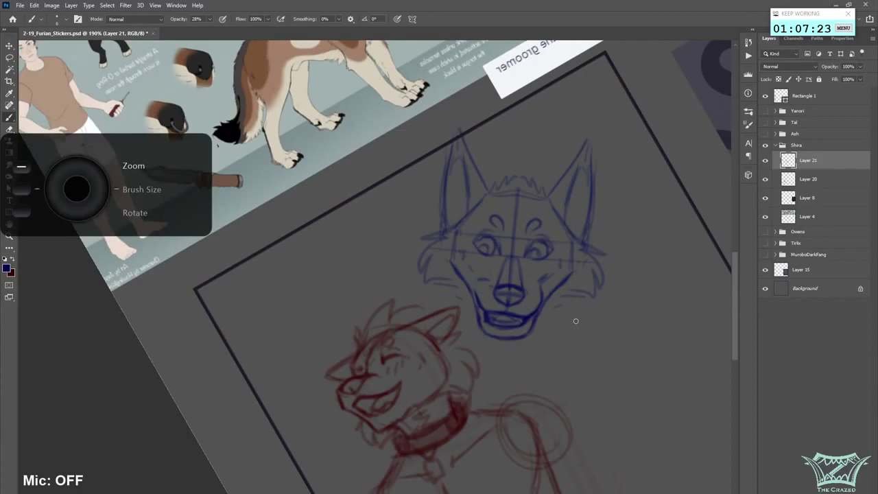
scroll(575, 321, down, 2)
scroll(575, 321, up, 2)
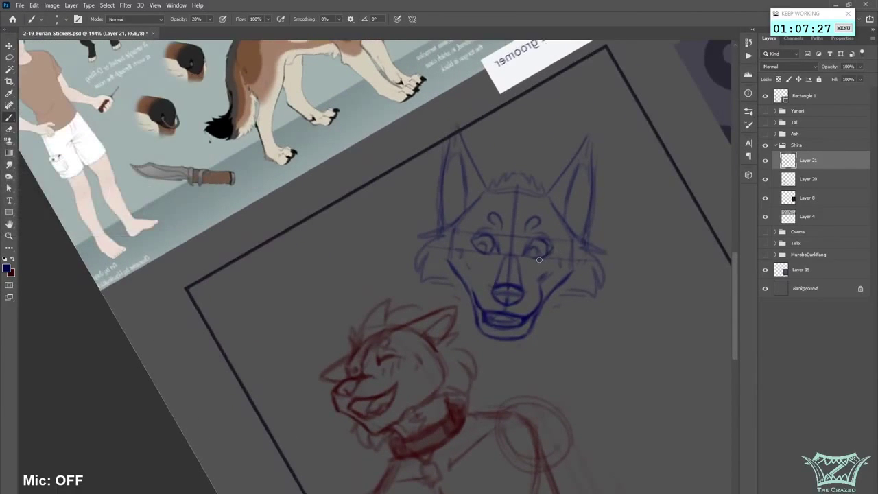
scroll(521, 326, down, 5)
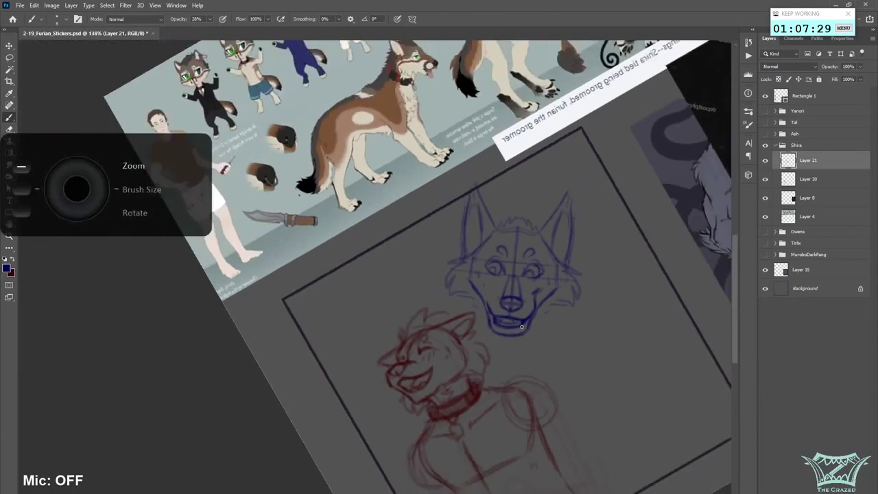
scroll(521, 326, down, 5)
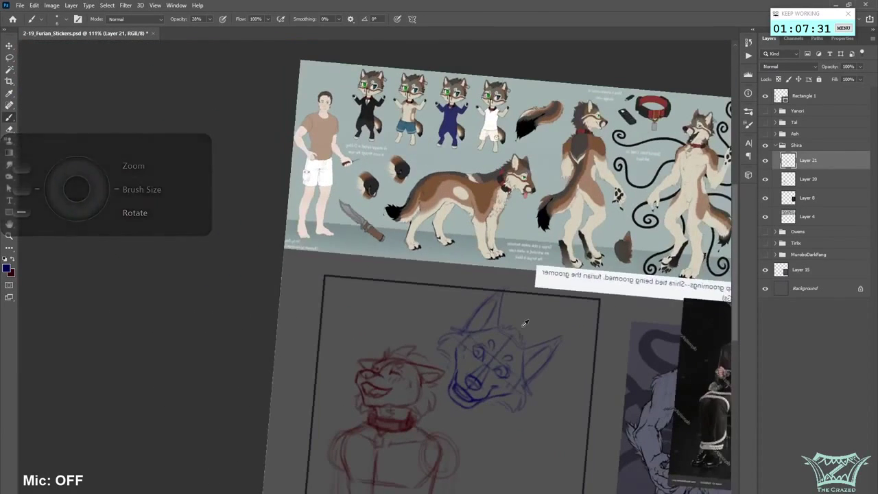
scroll(521, 326, up, 1)
key(ctrl+s)
- Redraw the blue head's outer muzzle side and lower jaw beside the red figure, and save the file
drag(736, 309, 736, 336)
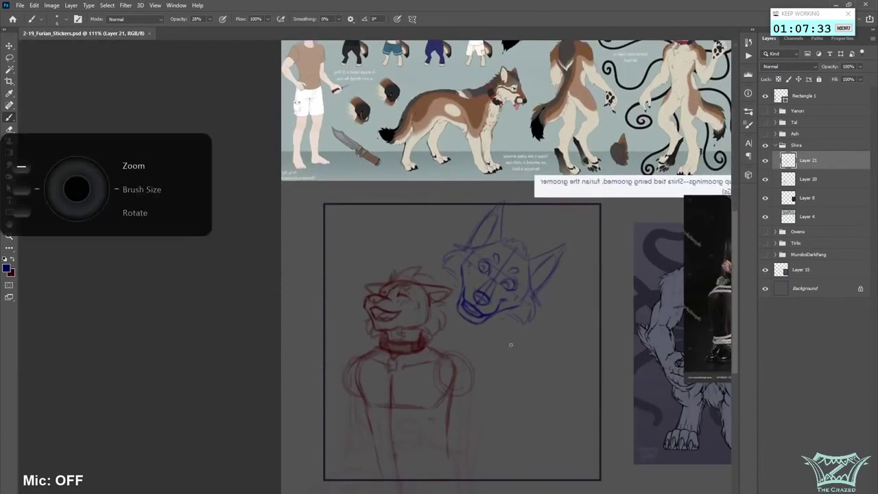
scroll(356, 399, up, 1)
scroll(355, 400, down, 2)
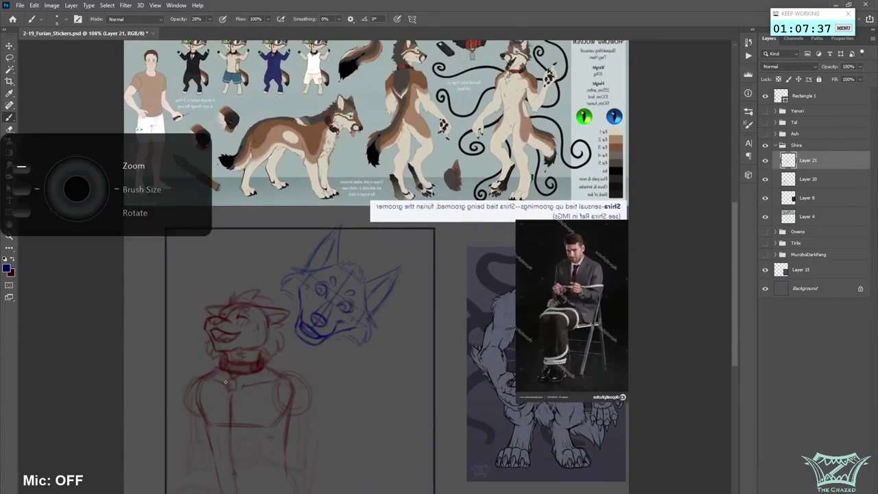
scroll(173, 403, up, 8)
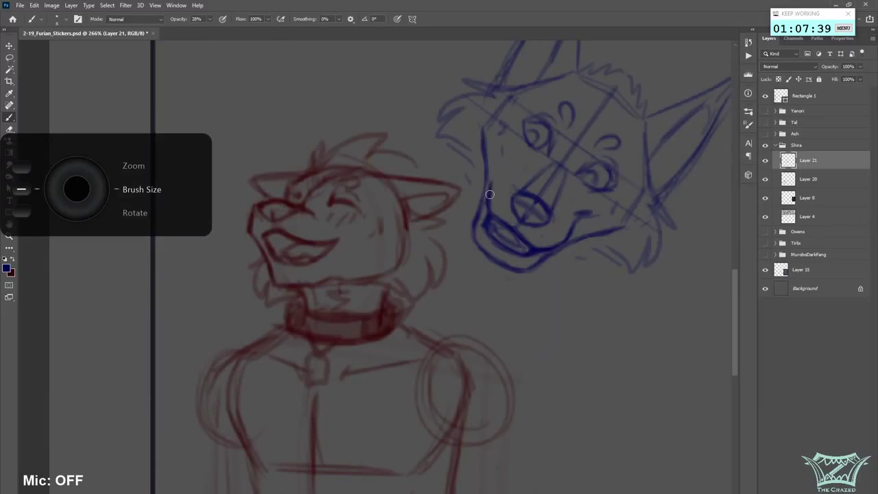
scroll(487, 191, down, 4)
drag(736, 254, 737, 235)
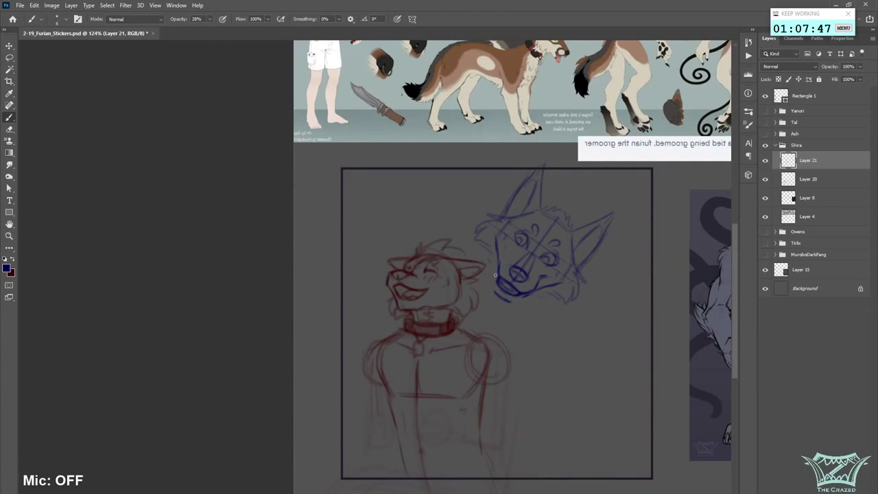
drag(494, 287, 495, 269)
drag(508, 299, 520, 299)
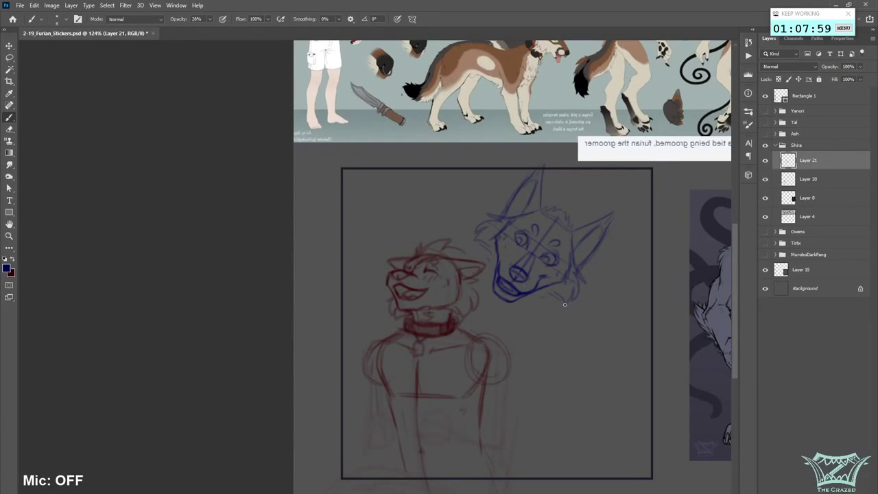
key(ctrl+s)
scroll(491, 345, down, 2)
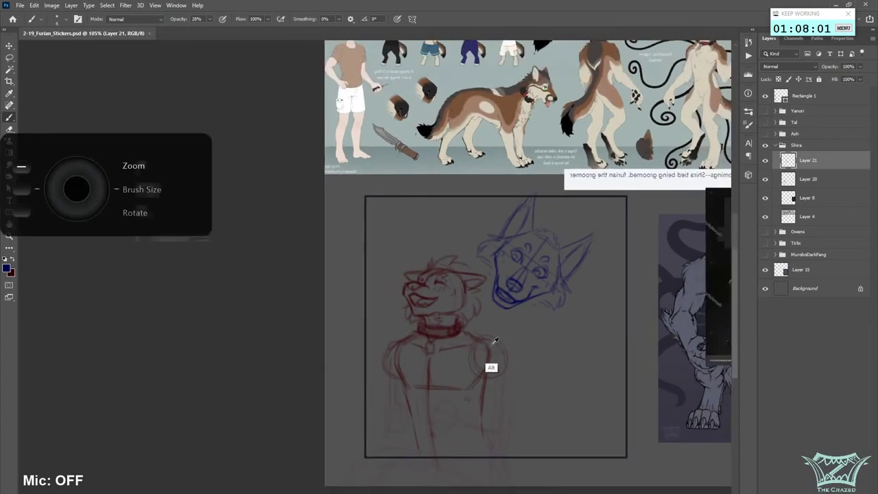
scroll(449, 347, up, 1)
scroll(412, 413, left, 4)
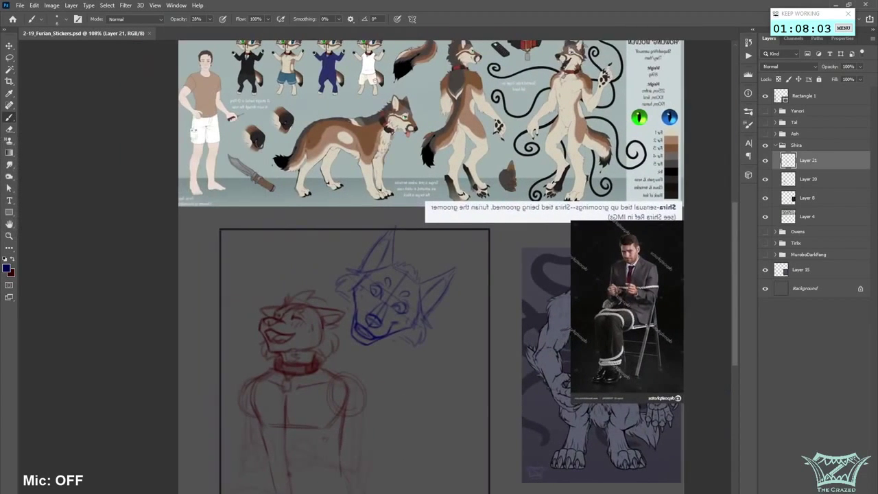
scroll(486, 267, left, 1)
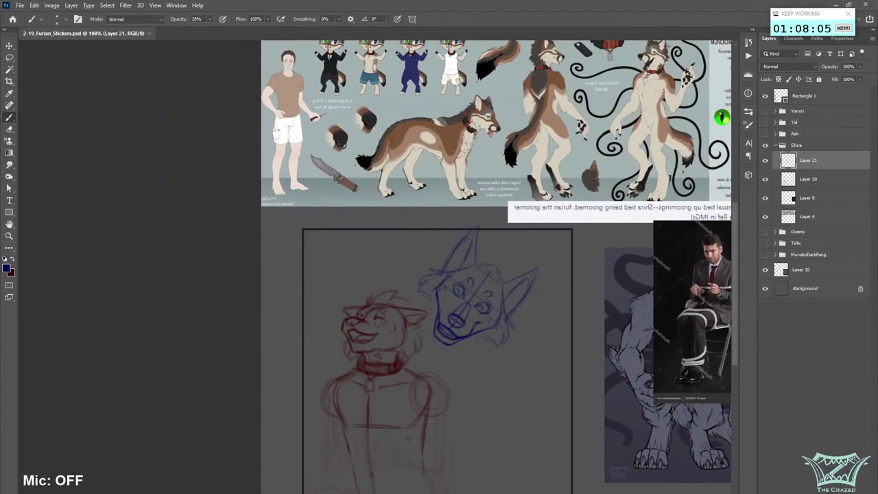
key(v)
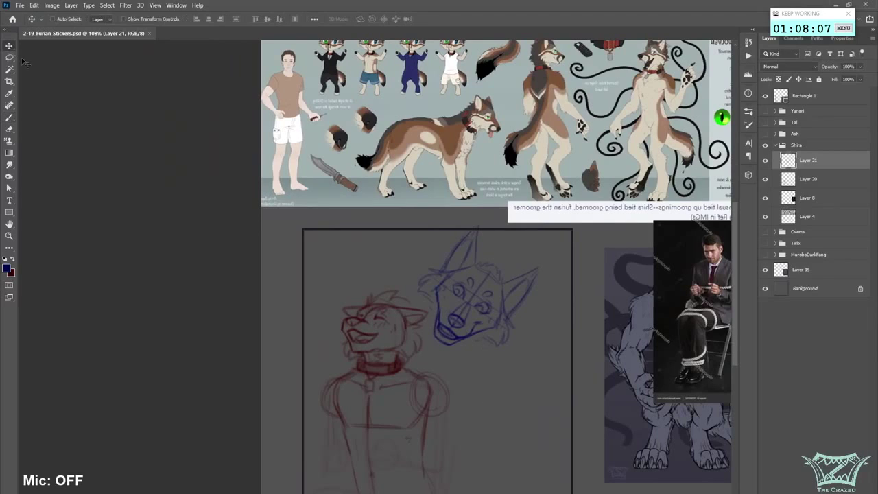
drag(495, 336, 521, 347)
key(b)
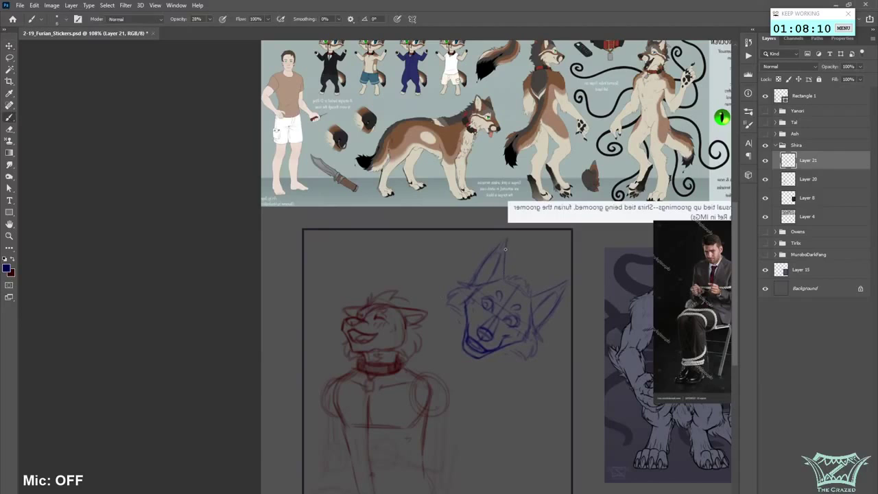
key(ctrl+z)
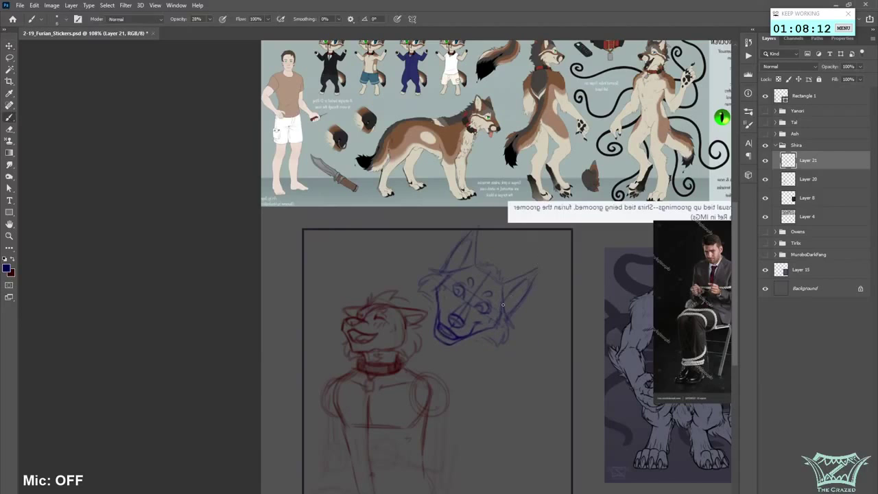
- Move the blue wolf head slightly down and farther away from the red figure
key(v)
mouse_move(495, 321)
mouse_down()
mouse_move(519, 337)
mouse_move(510, 325)
mouse_up()
key(b)
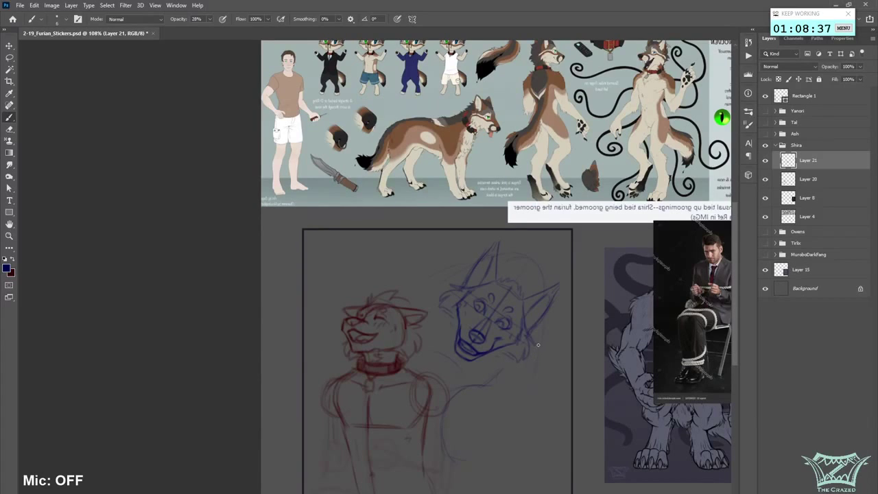
- Sketch the blue wolf's head fur, neck ruff and shoulder line, check the drawing mirrored, and save the file
drag(531, 379, 493, 372)
key(ctrl+z)
key(ctrl+z)
mouse_move(550, 309)
mouse_down()
mouse_move(551, 344)
mouse_move(536, 344)
mouse_move(505, 373)
mouse_up()
mouse_move(474, 258)
mouse_down()
mouse_move(447, 265)
mouse_move(465, 273)
mouse_move(425, 284)
mouse_up()
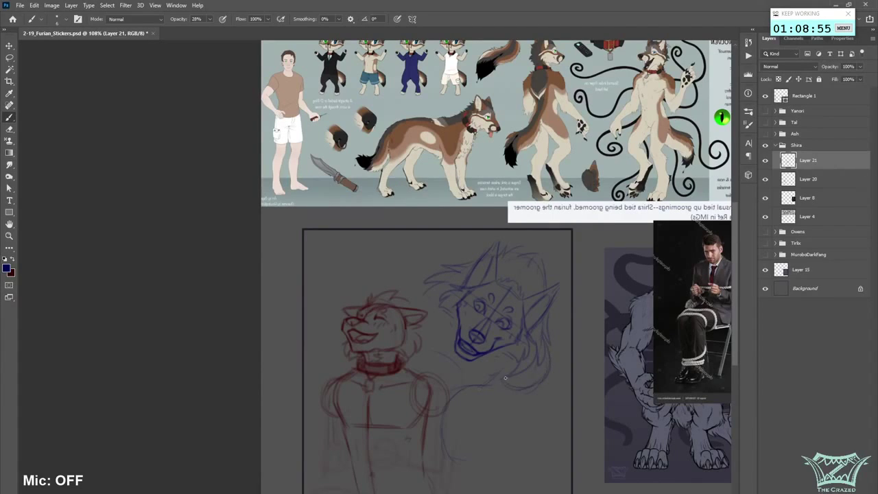
mouse_move(498, 382)
mouse_down()
mouse_move(493, 394)
mouse_move(490, 380)
mouse_up()
drag(489, 388, 461, 392)
key(ctrl+shift+h)
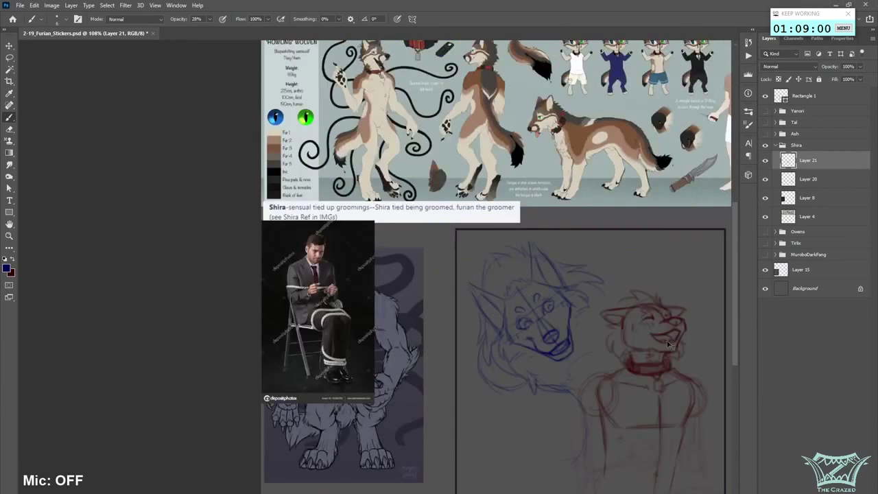
key(ctrl+s)
- Add a new layer above Layer 21 and sketch the blue wolf's raised hand above the red figure's head
scroll(565, 427, right, 2)
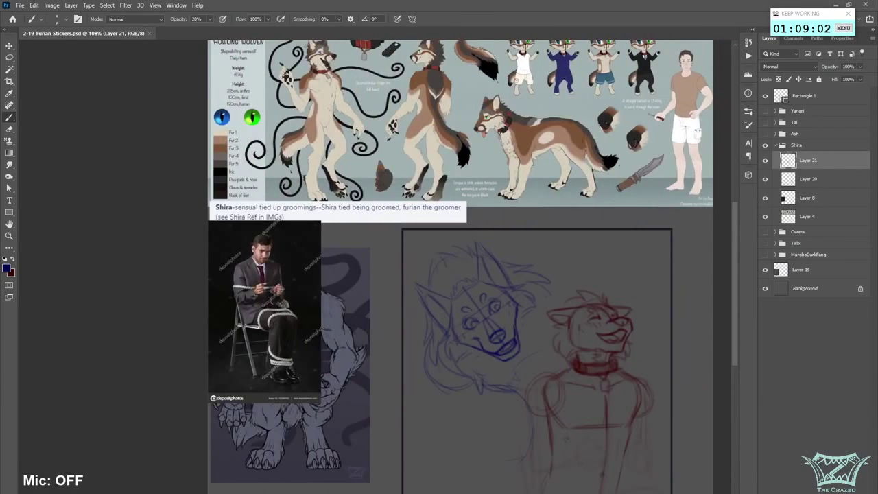
key(ctrl+shift+alt+n)
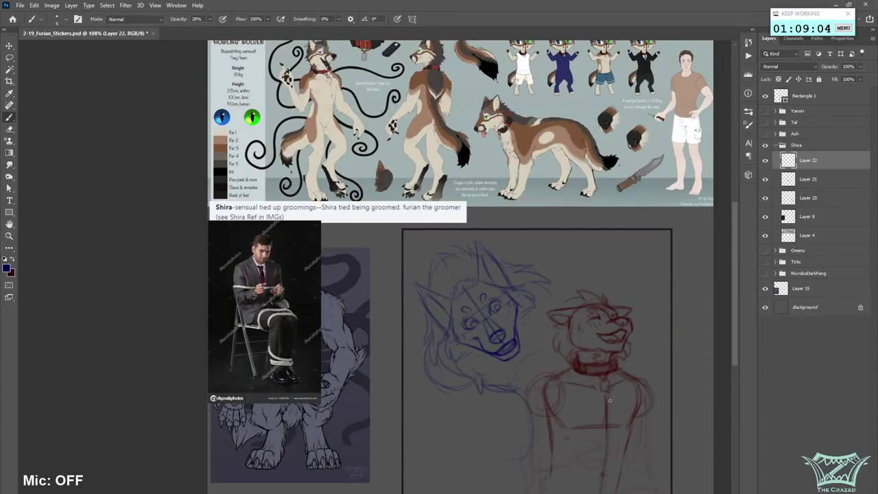
key(ctrl+shift+h)
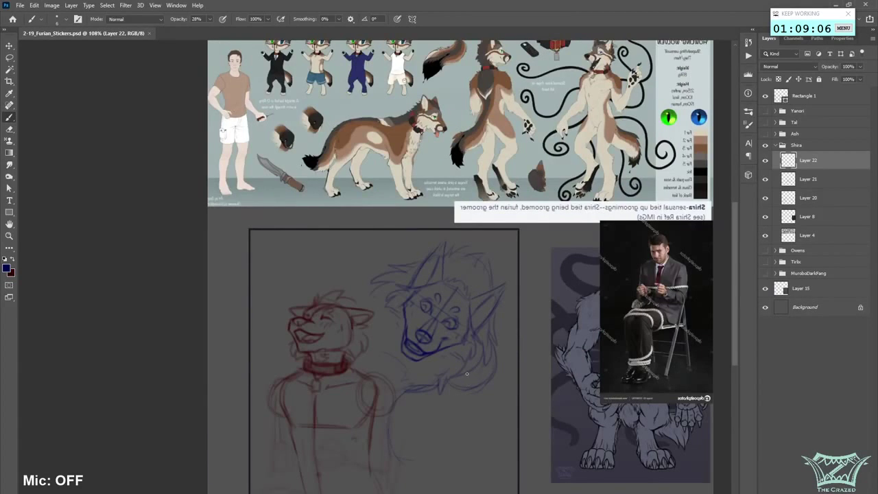
drag(468, 387, 421, 426)
mouse_move(334, 269)
mouse_down()
mouse_move(328, 290)
mouse_move(335, 285)
mouse_up()
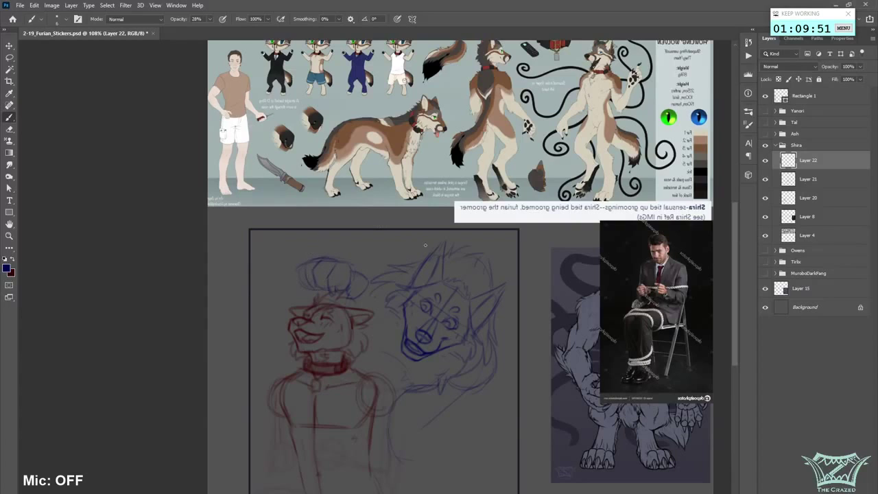
- Lasso the sketched blue hand, shift it away from the blue head with Free Transform, and clear the selection
click(9, 57)
mouse_move(358, 302)
mouse_down()
mouse_move(336, 245)
mouse_move(289, 303)
mouse_move(373, 279)
mouse_move(328, 277)
mouse_up()
right_click(351, 286)
click(411, 378)
click(453, 19)
click(107, 4)
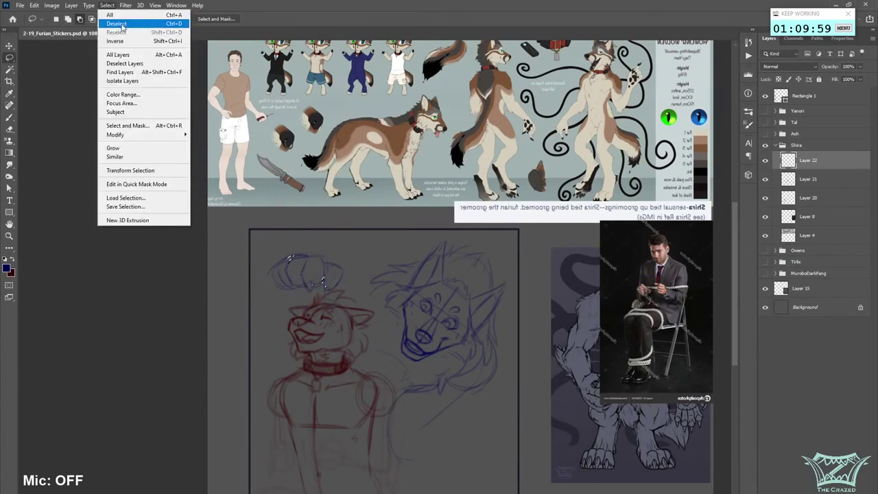
click(118, 24)
- Set the foreground colour to light green and sketch a grooming brush between the blue hand and the red head
click(13, 259)
click(10, 117)
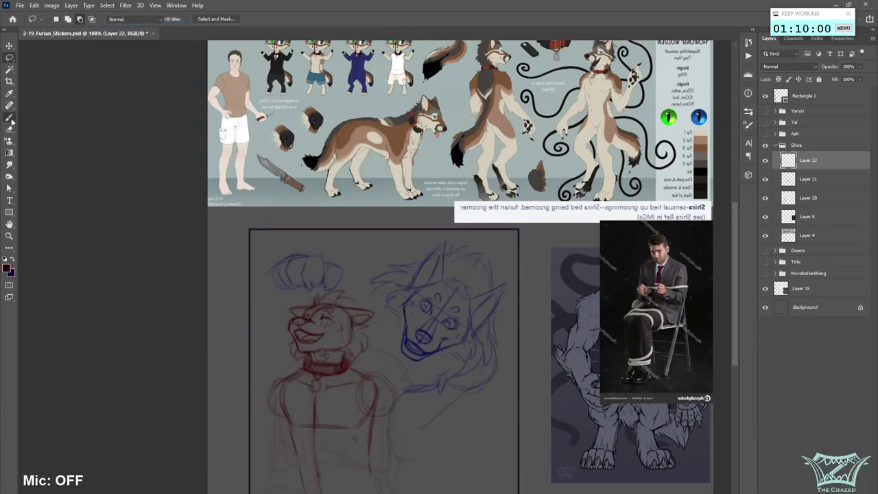
click(9, 269)
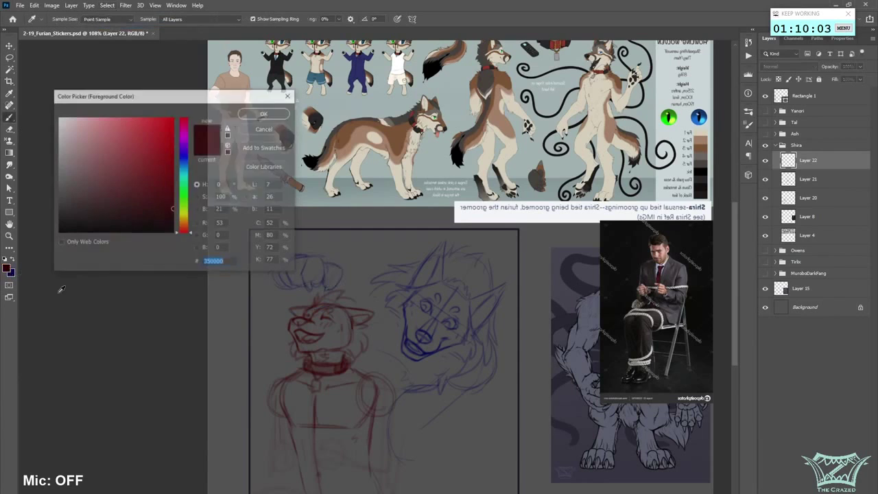
click(183, 197)
click(123, 139)
click(266, 113)
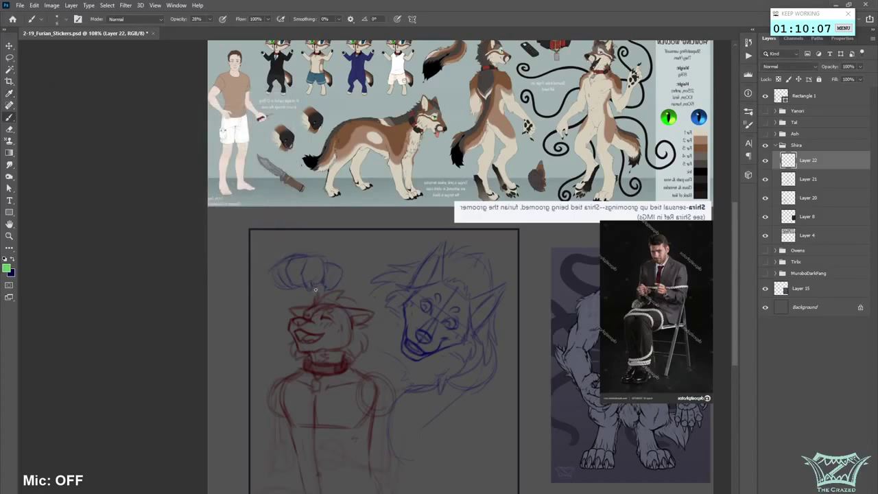
mouse_move(314, 295)
mouse_down()
mouse_move(297, 315)
mouse_move(320, 318)
mouse_move(327, 299)
mouse_move(313, 316)
mouse_move(300, 314)
mouse_move(314, 328)
mouse_move(317, 317)
mouse_move(319, 328)
mouse_move(327, 319)
mouse_move(327, 294)
mouse_move(325, 320)
mouse_up()
key(ctrl+z)
- Lasso the hand and green brush together, rotate them about 31° with Free Transform over the red head, and deselect
key(l)
mouse_move(346, 327)
mouse_down()
mouse_move(356, 258)
mouse_move(339, 328)
mouse_up()
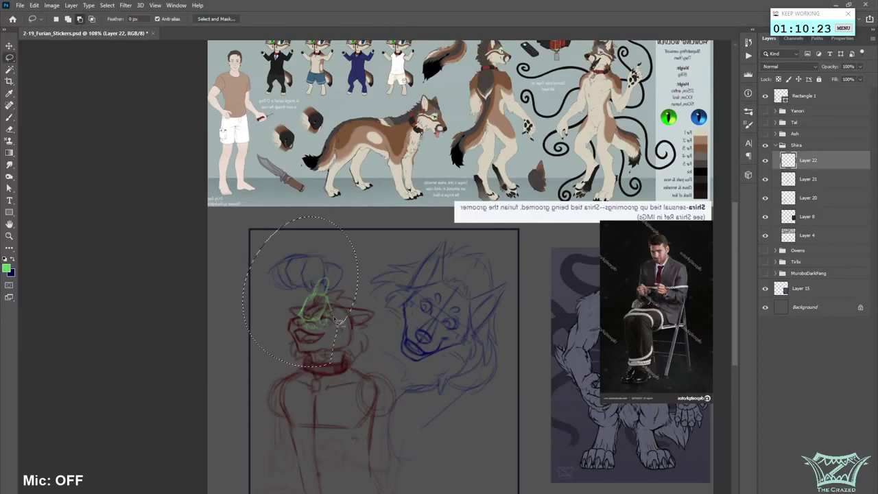
right_click(333, 316)
click(373, 406)
mouse_move(358, 371)
mouse_down()
mouse_move(364, 350)
mouse_move(349, 305)
mouse_up()
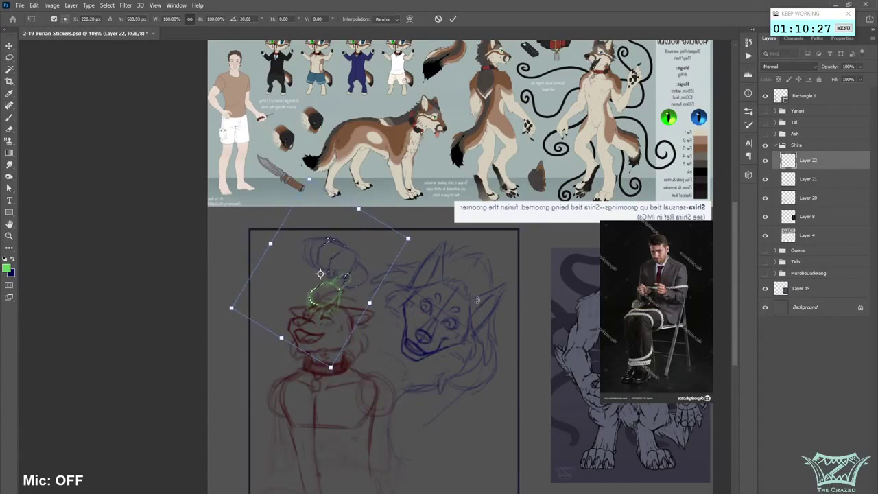
click(452, 19)
click(107, 5)
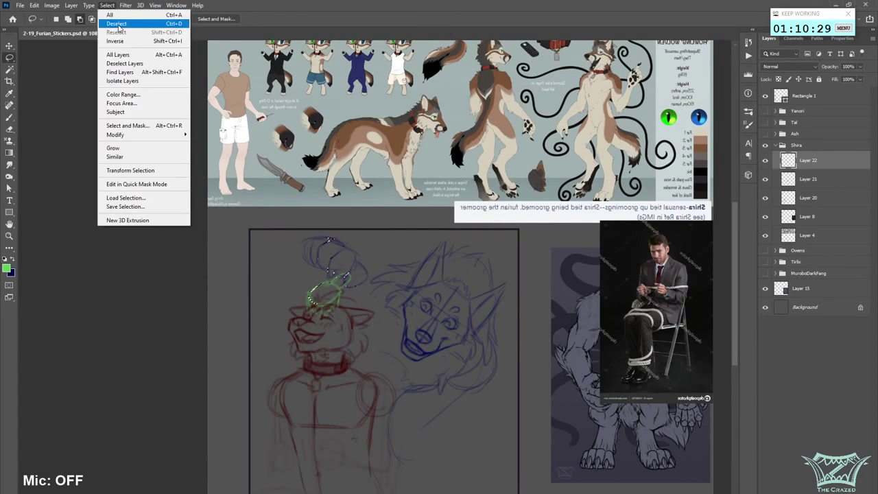
click(120, 29)
- Switch the Brush tool back to dark blue and merge Layer 22 down into Layer 21
key(b)
click(15, 260)
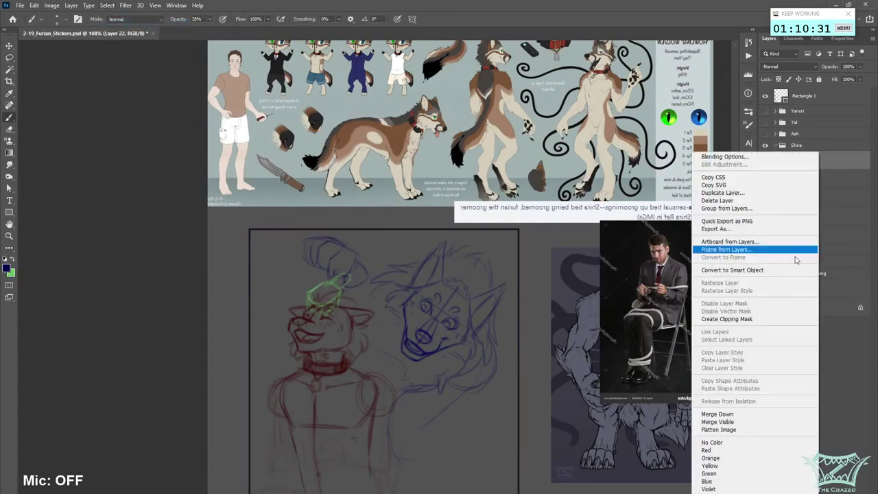
right_click(820, 162)
click(725, 415)
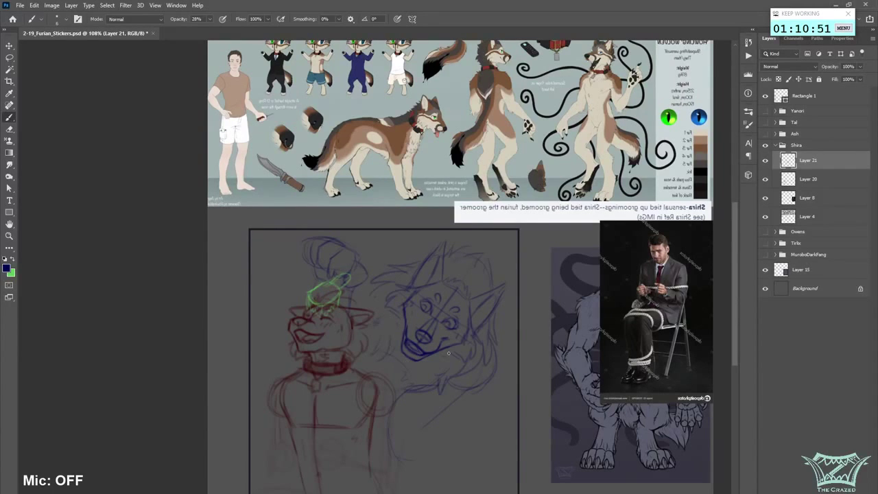
- Sketch the blue wolf's raised arm between head and hand in the mirrored view, flip back, and save the file
key(h)
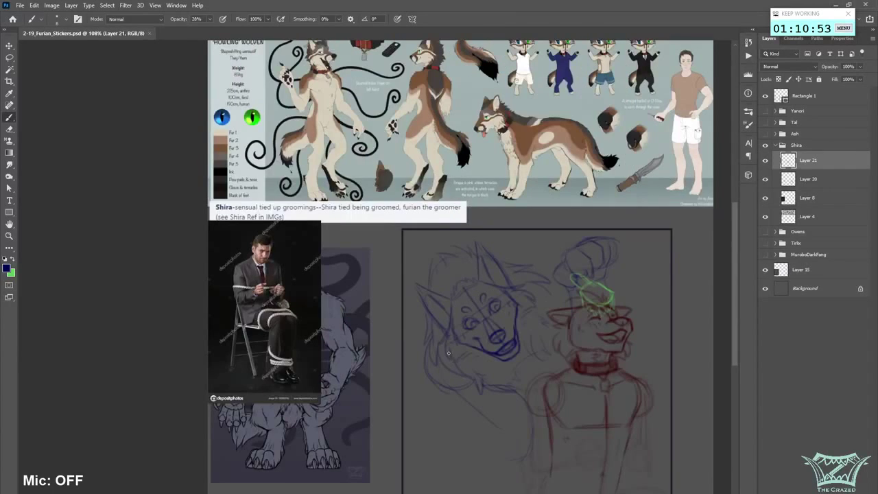
drag(537, 290, 553, 288)
key(ctrl+shift+h)
key(ctrl+s)
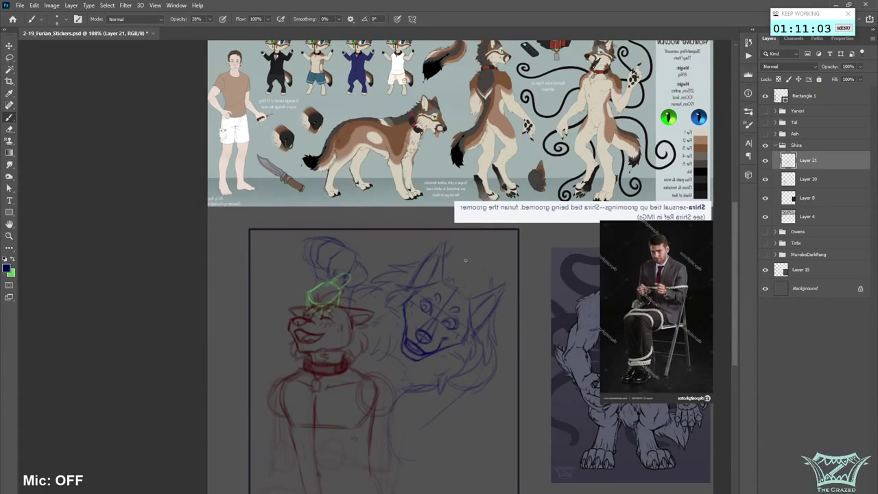
- Redraw the blue wolf's head fur between the ears as jagged tufts and save the file
mouse_move(466, 249)
mouse_down()
mouse_move(462, 268)
mouse_move(484, 273)
mouse_move(490, 286)
mouse_up()
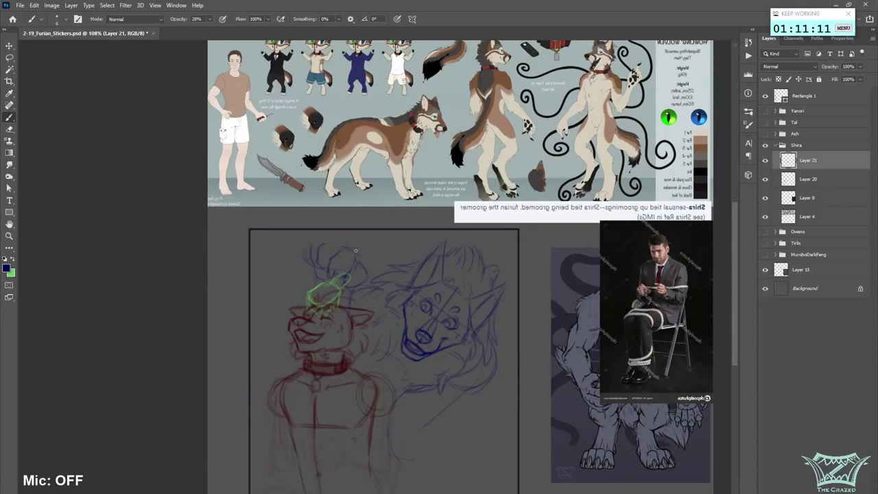
mouse_move(355, 250)
mouse_down()
mouse_move(326, 240)
mouse_move(355, 261)
mouse_move(314, 239)
mouse_move(302, 245)
mouse_up()
key(ctrl+z)
key(ctrl+s)
- Erase the diagonal guide and old side line below the blue wolf's chest, and rework the raised arm's contour
drag(466, 392, 408, 433)
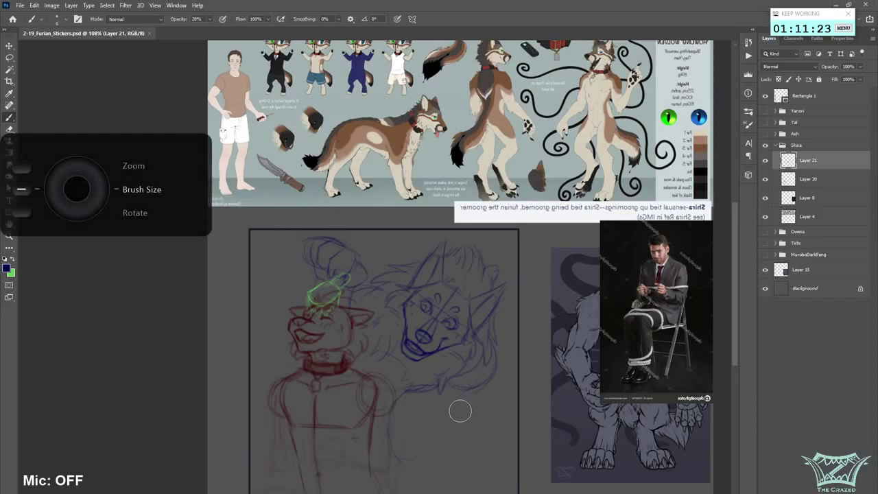
drag(382, 266, 399, 263)
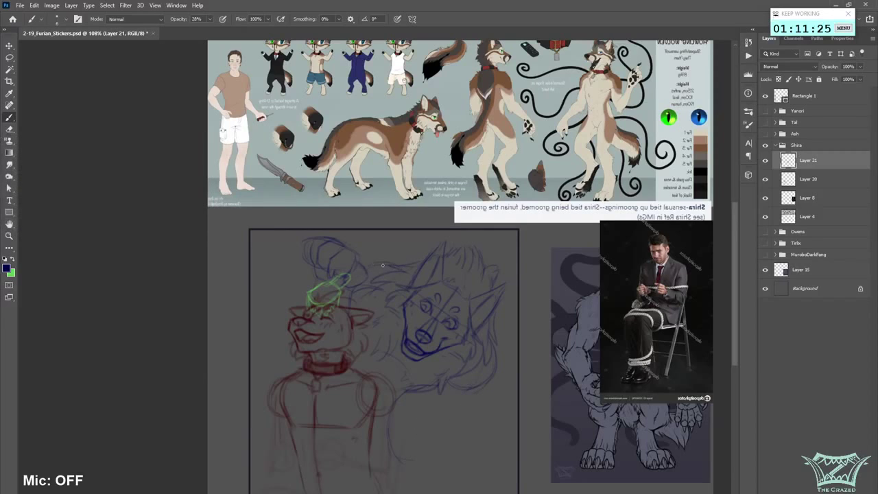
drag(377, 297, 363, 298)
key(bracketleft)
key(bracketleft)
key(bracketleft)
mouse_move(387, 415)
mouse_down()
mouse_move(406, 393)
mouse_move(398, 467)
mouse_move(380, 451)
mouse_up()
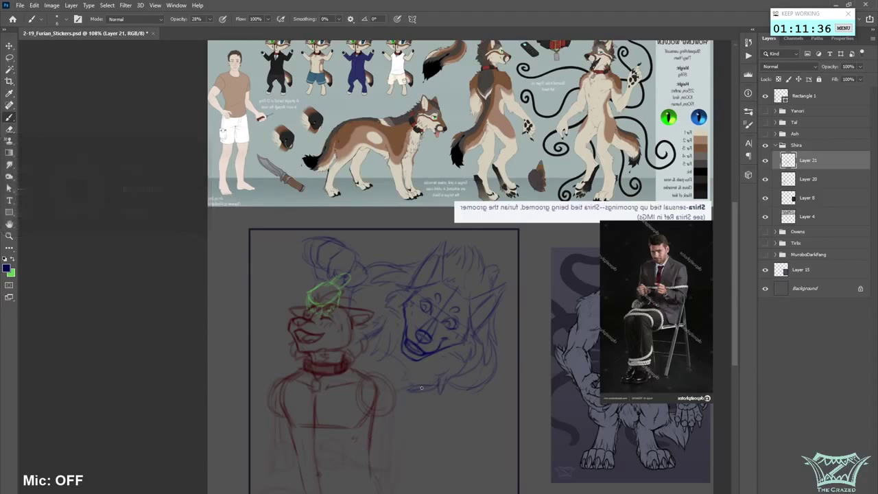
- Sketch the blue wolf's underarm fur, torso side and lowered arm, check the drawing mirrored, and save the file
drag(382, 322, 362, 340)
drag(436, 387, 417, 390)
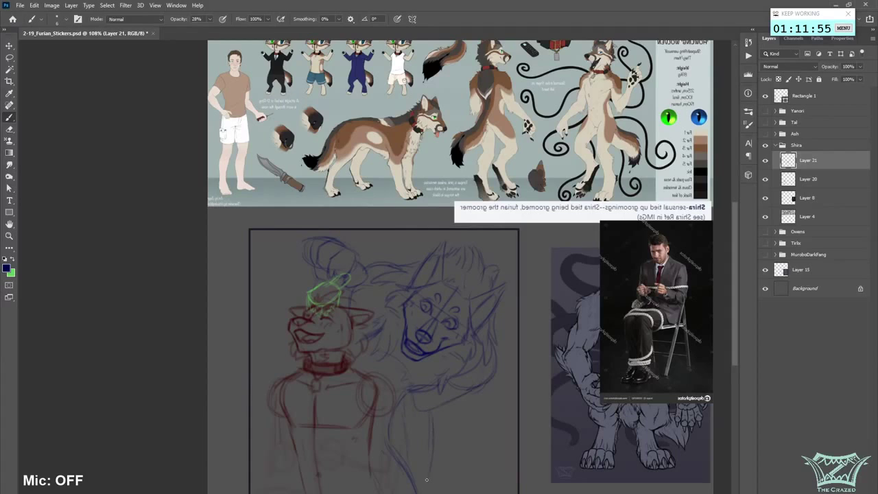
key(ctrl+z)
drag(437, 405, 428, 477)
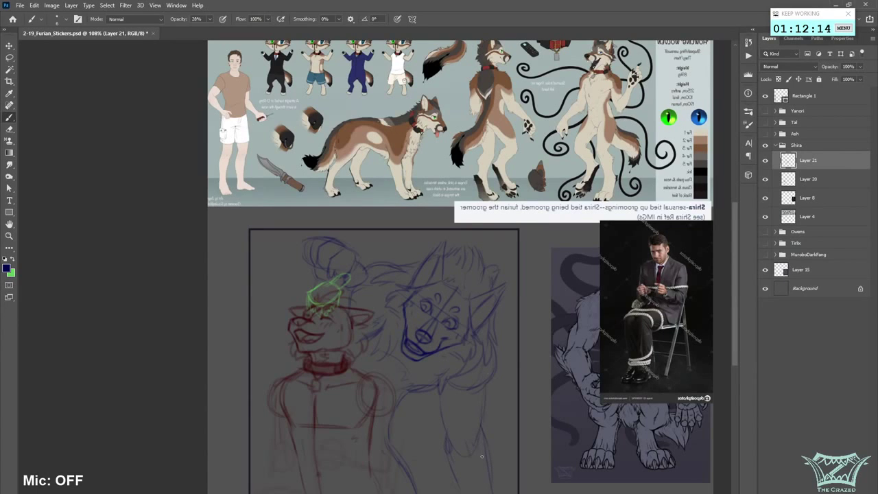
key(ctrl+shift+h)
key(ctrl+s)
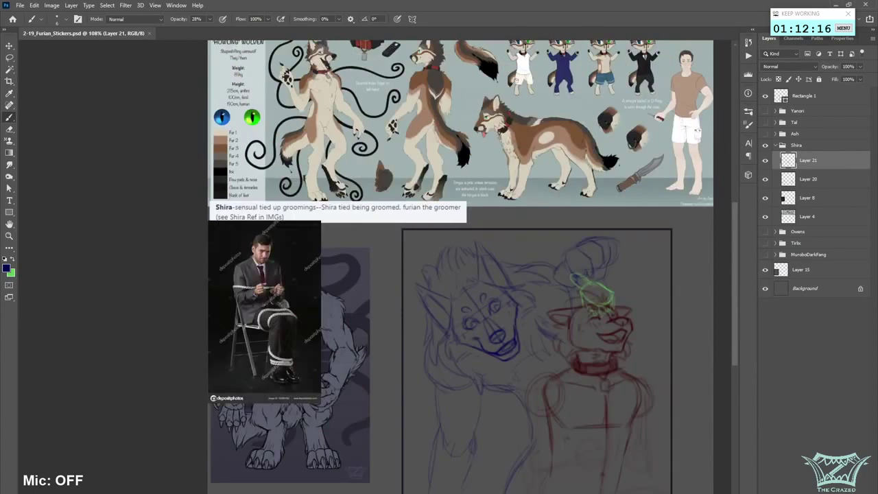
- Refine the blue wolf's lowered arm and add fur lines to its lower torso, check the mirrored view, and save
drag(481, 455, 461, 455)
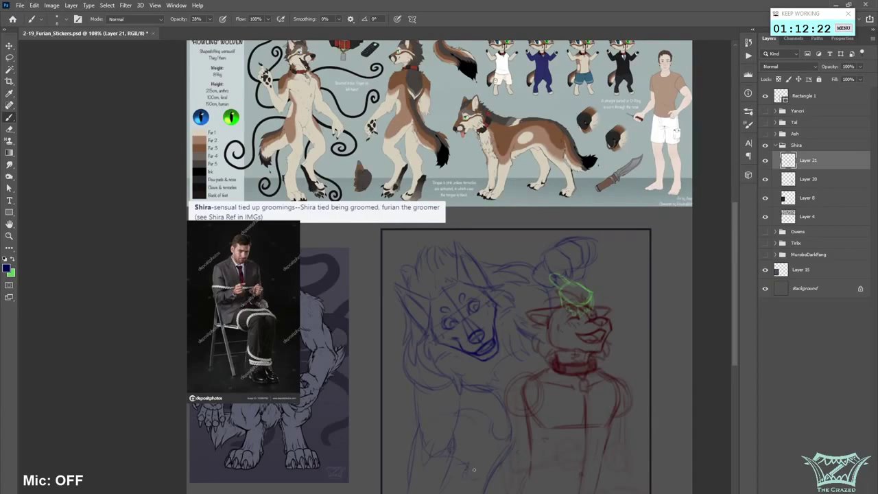
mouse_move(452, 410)
mouse_down()
mouse_move(443, 411)
mouse_move(427, 465)
mouse_up()
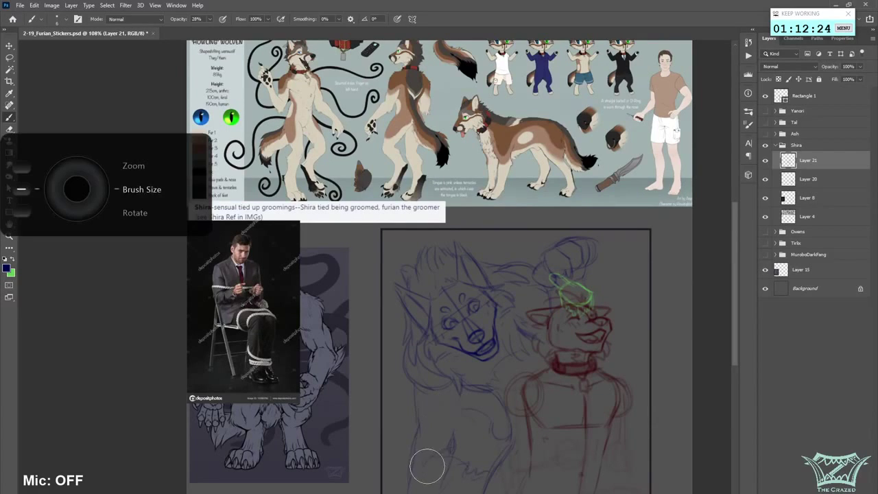
key(bracketleft)
key(bracketleft)
key(bracketleft)
key(bracketleft)
mouse_move(462, 390)
mouse_down()
mouse_move(452, 443)
mouse_move(455, 434)
mouse_up()
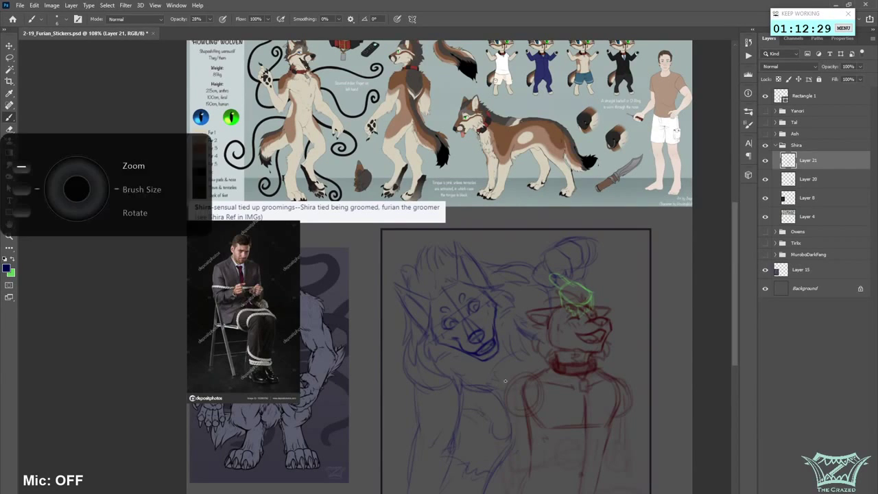
scroll(478, 390, down, 2)
scroll(505, 380, up, 1)
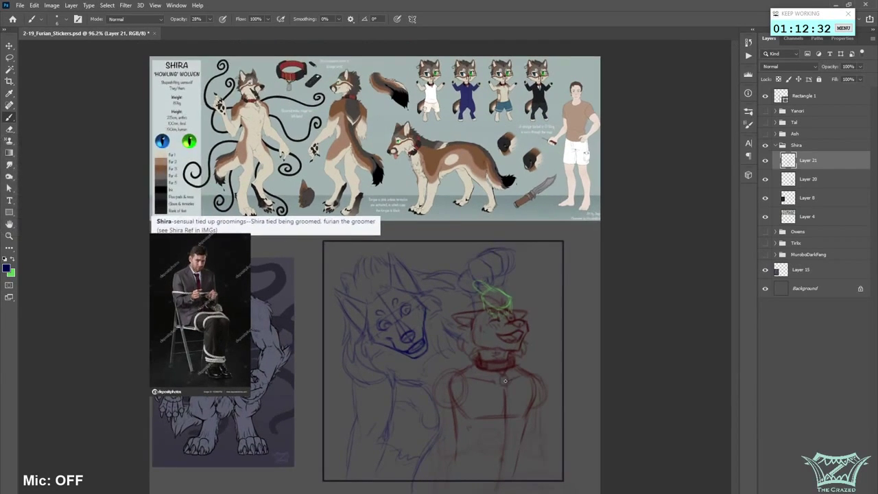
key(ctrl+shift+h)
key(ctrl+s)
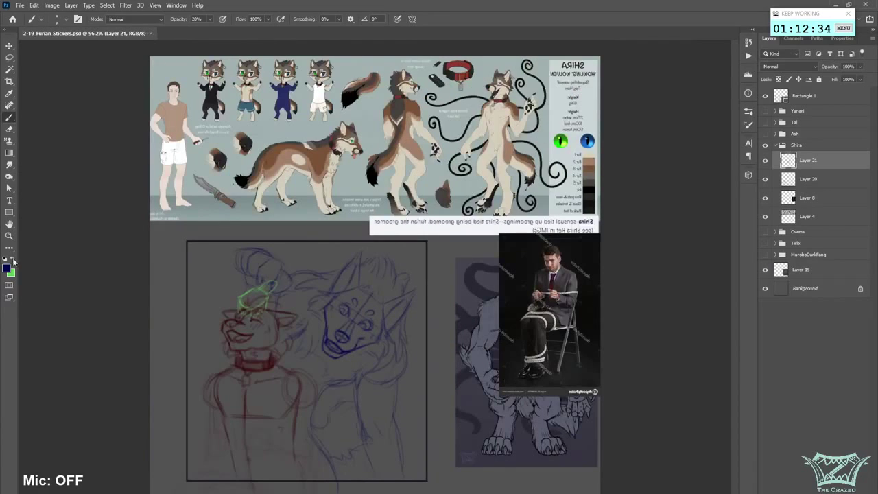
- Write "*Brush Brush*" in green beside the grooming brush and check the drawing in the mirrored view
key(x)
mouse_move(205, 298)
mouse_down()
mouse_move(229, 275)
mouse_move(220, 301)
mouse_move(229, 314)
mouse_move(234, 277)
mouse_up()
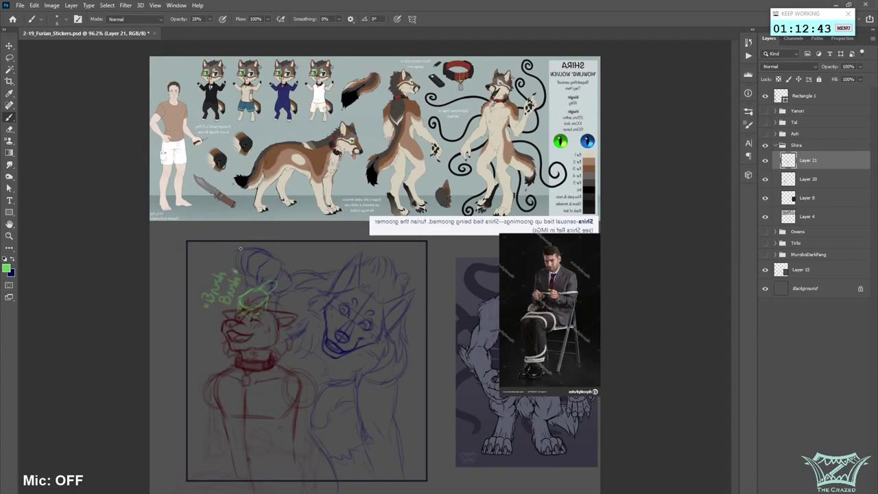
key(ctrl+shift+h)
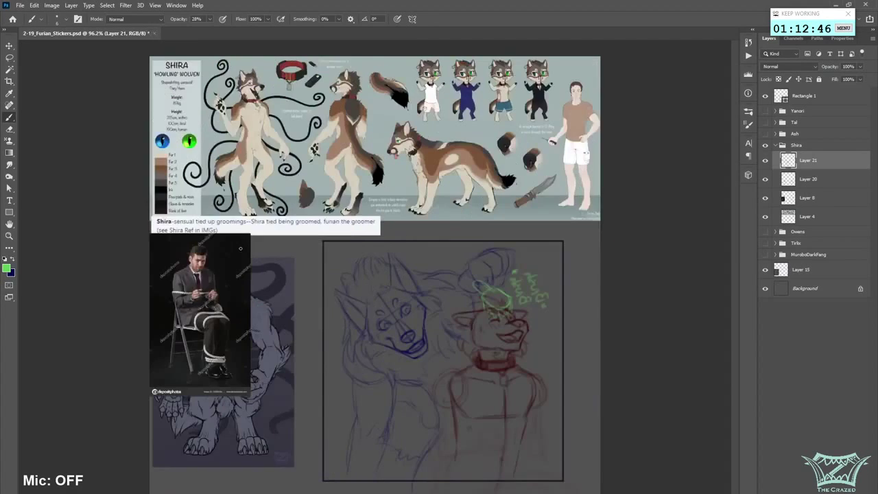
key(ctrl+shift+h)
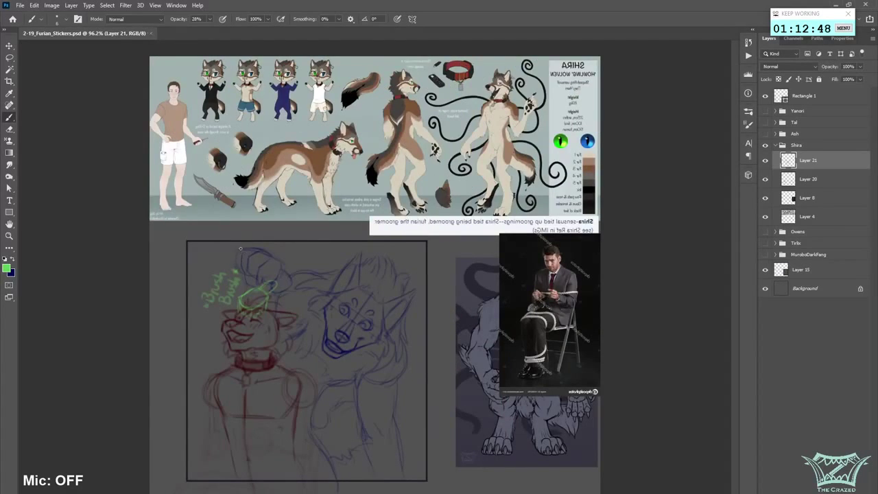
- Return the canvas to its original orientation, lasso the green "*Brush Brush*" lettering and flip it horizontally so it reads correctly
key(ctrl+shift+h)
key(l)
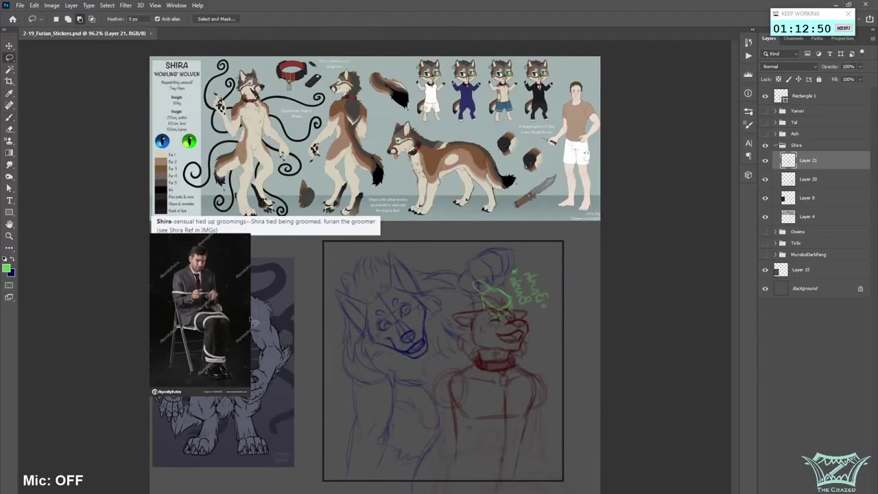
mouse_move(557, 301)
mouse_down()
mouse_move(521, 265)
mouse_move(513, 272)
mouse_move(512, 293)
mouse_move(558, 301)
mouse_up()
right_click(550, 299)
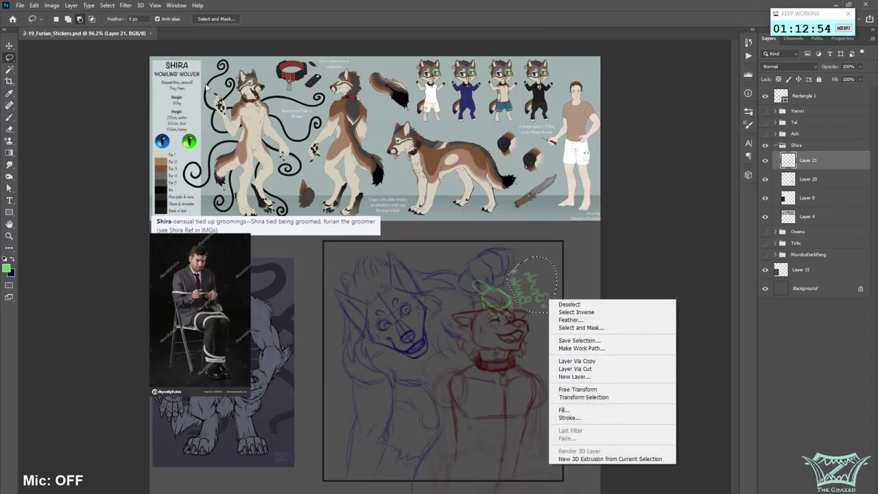
click(35, 7)
mouse_move(88, 216)
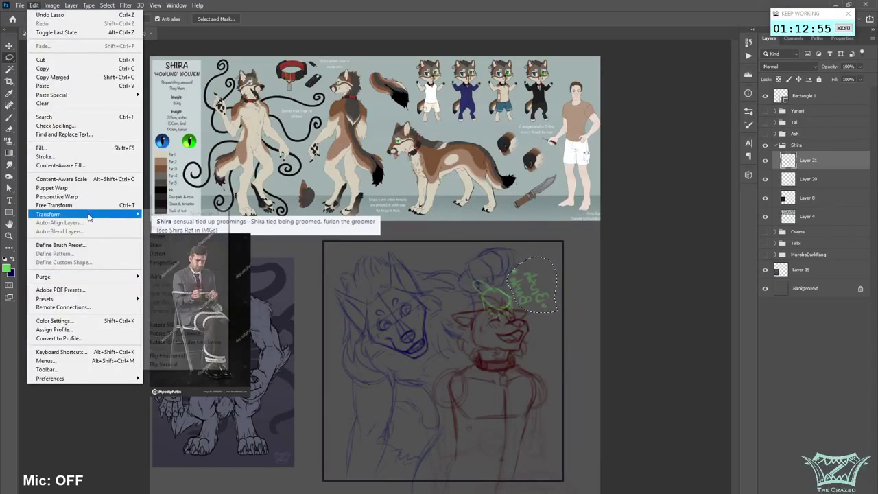
click(187, 356)
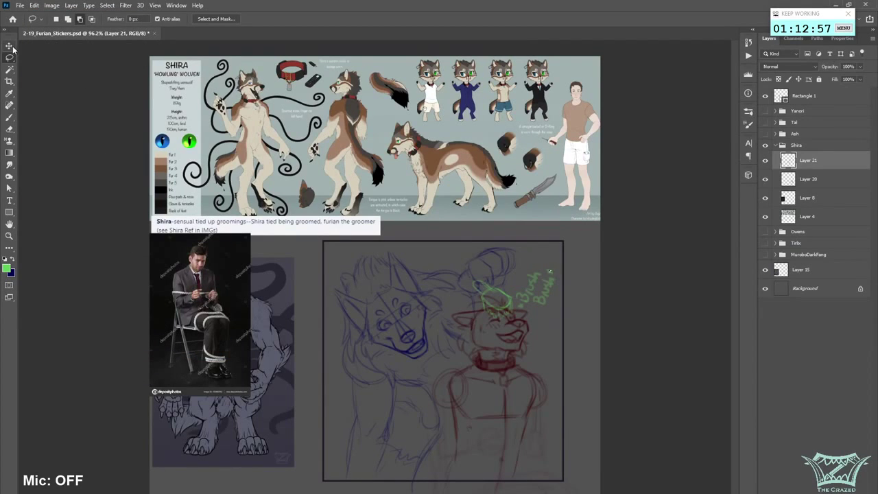
- Rotate the green lettering to slope downward beside the raised hand, apply the transform and deselect
right_click(559, 302)
click(603, 392)
mouse_move(596, 279)
mouse_down()
mouse_move(548, 329)
mouse_move(528, 336)
mouse_up()
drag(554, 298, 547, 292)
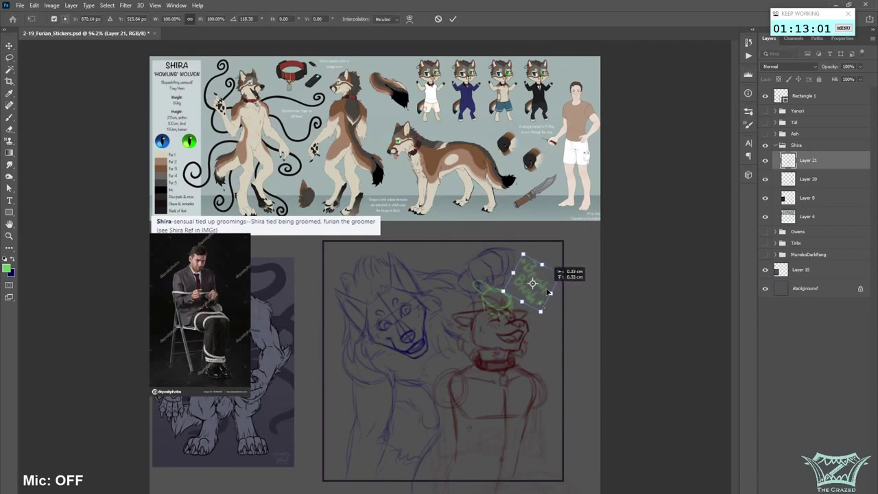
click(452, 18)
click(107, 5)
click(120, 21)
click(10, 117)
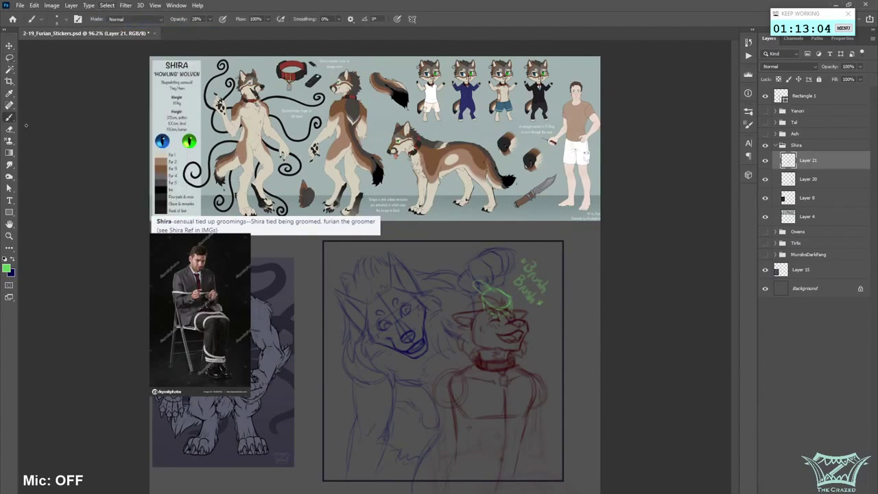
- Set the foreground colour to a very dark red and make Layer 20 the active layer
click(6, 267)
click(184, 230)
click(184, 232)
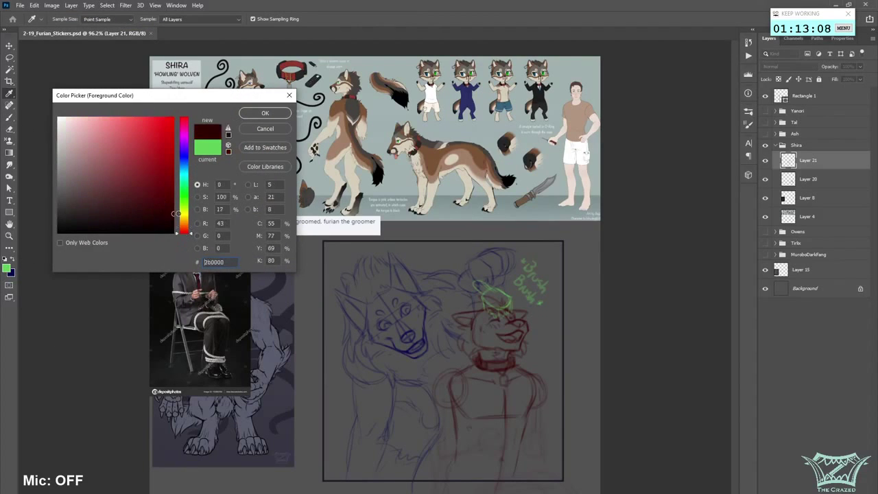
click(176, 215)
click(264, 114)
scroll(439, 439, up, 2)
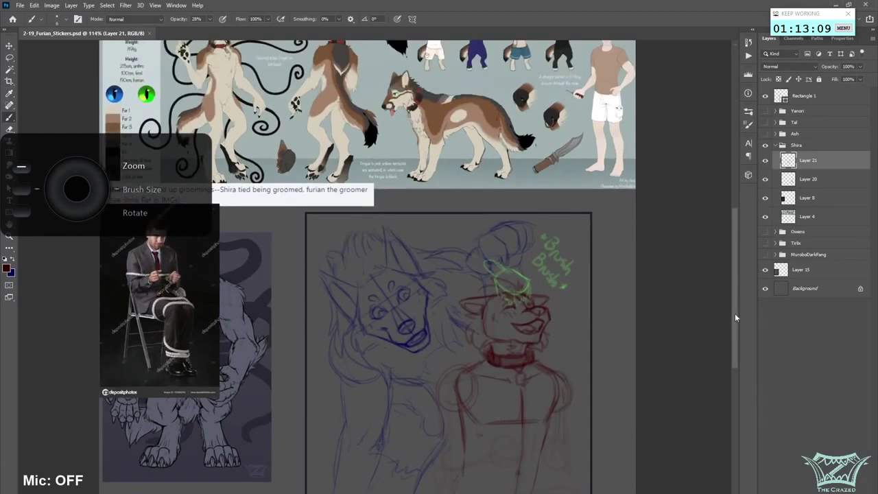
drag(734, 315, 731, 333)
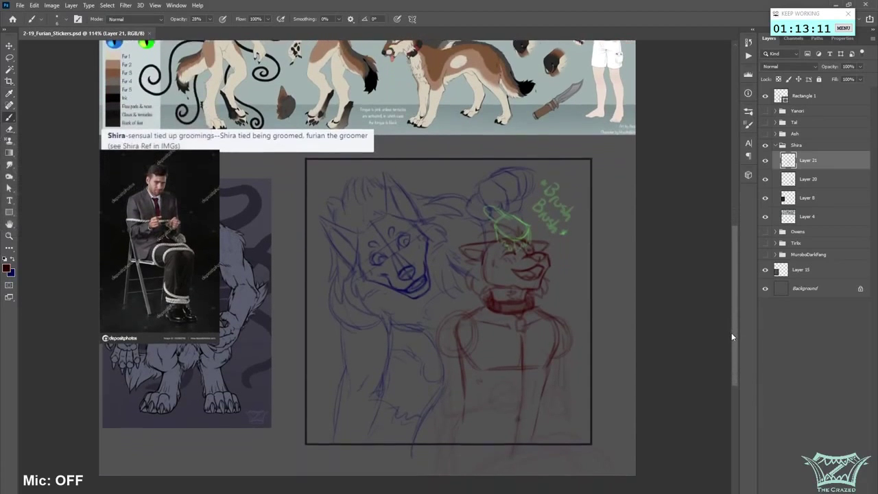
click(765, 160)
click(765, 160)
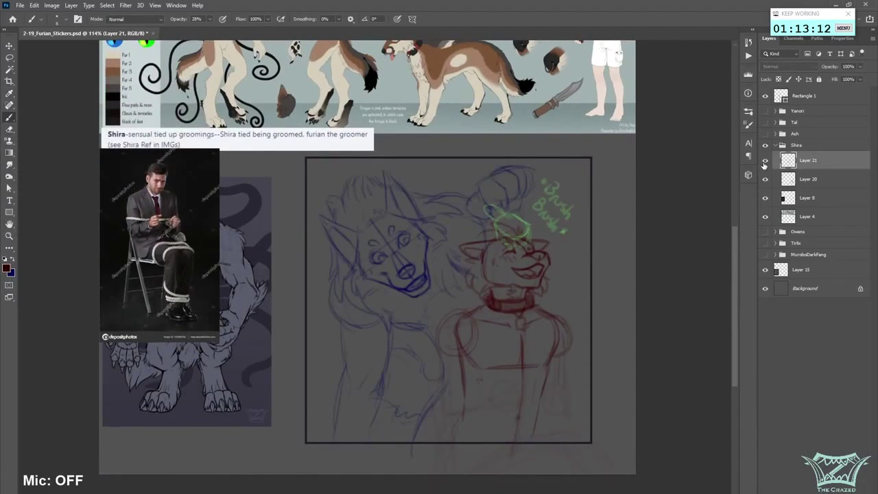
double_click(823, 186)
key(Escape)
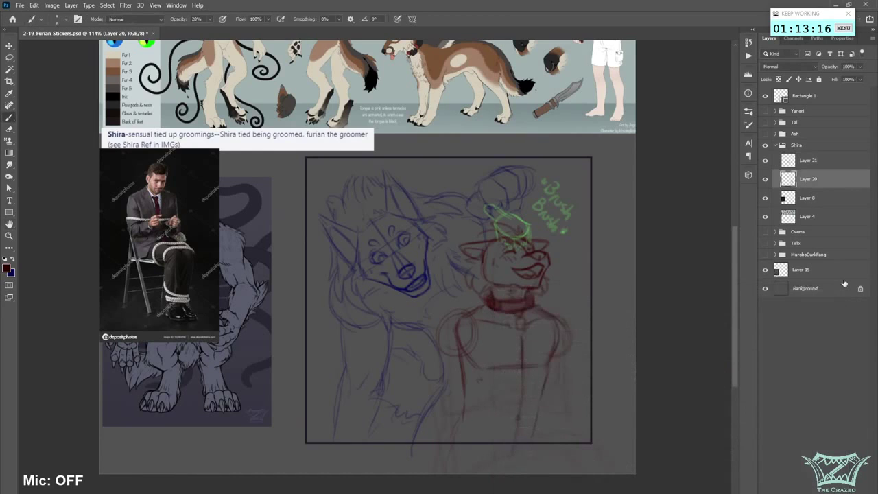
- Erase the red figure's shoulder guide circle nearest the wolf and draw that shoulder and upper arm's contour
drag(734, 311, 740, 300)
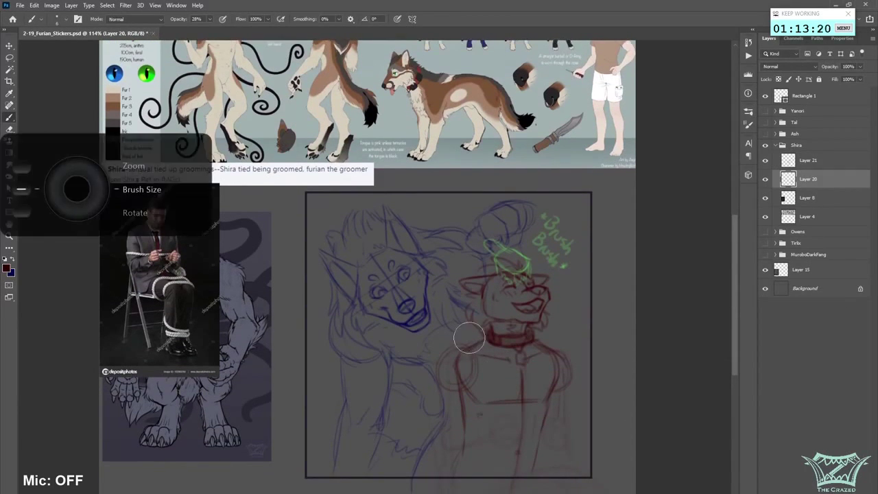
mouse_move(468, 336)
mouse_down()
mouse_move(443, 358)
mouse_move(442, 389)
mouse_up()
drag(478, 361, 445, 392)
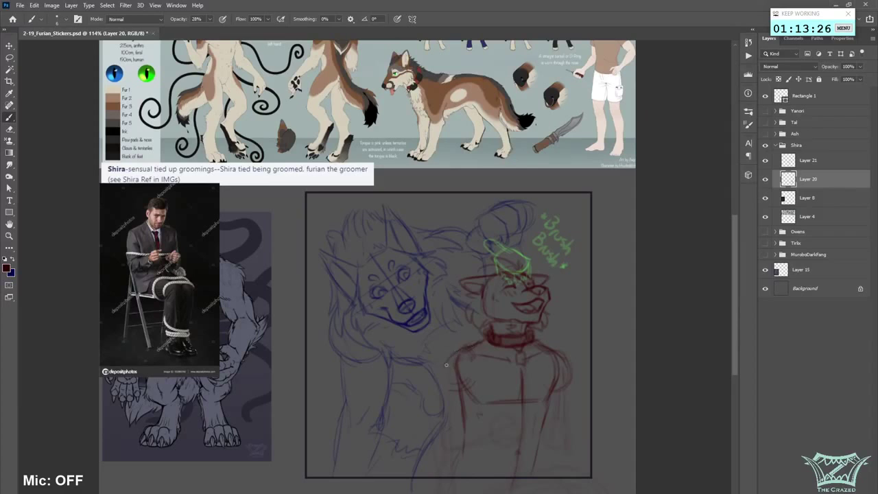
key(bracketright)
key(bracketright)
key(bracketright)
key(bracketright)
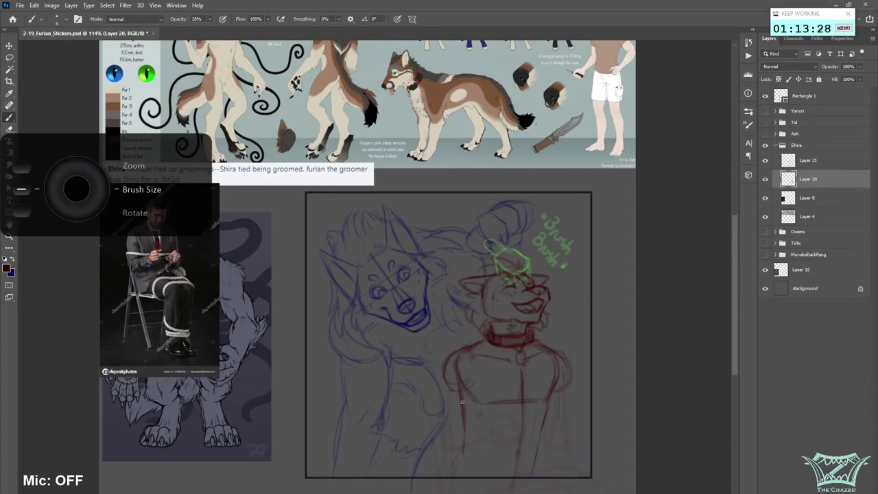
mouse_move(456, 380)
mouse_down()
mouse_move(458, 366)
mouse_move(460, 389)
mouse_move(445, 399)
mouse_move(449, 444)
mouse_up()
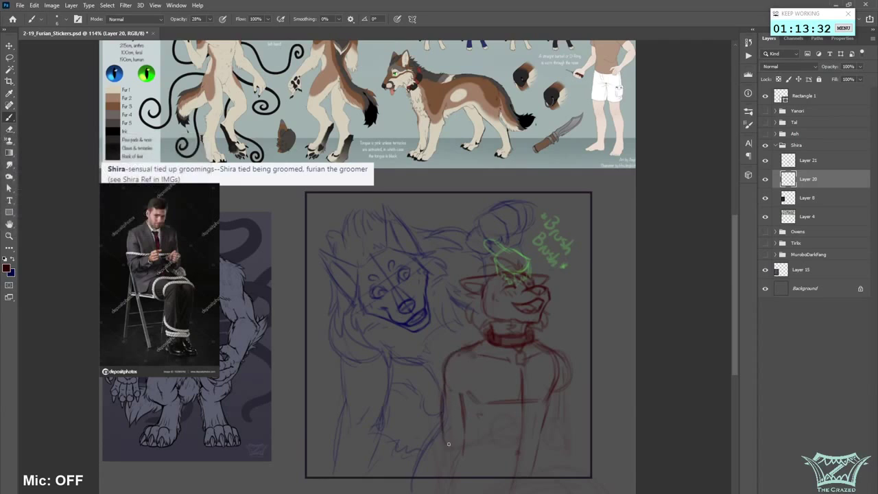
- Sketch the red figure's near inner arm, elbow and forearm bent across the lower torso
drag(471, 395, 468, 432)
mouse_move(479, 390)
mouse_down()
mouse_move(459, 391)
mouse_move(471, 418)
mouse_move(445, 452)
mouse_up()
drag(462, 428, 497, 424)
drag(446, 451, 502, 442)
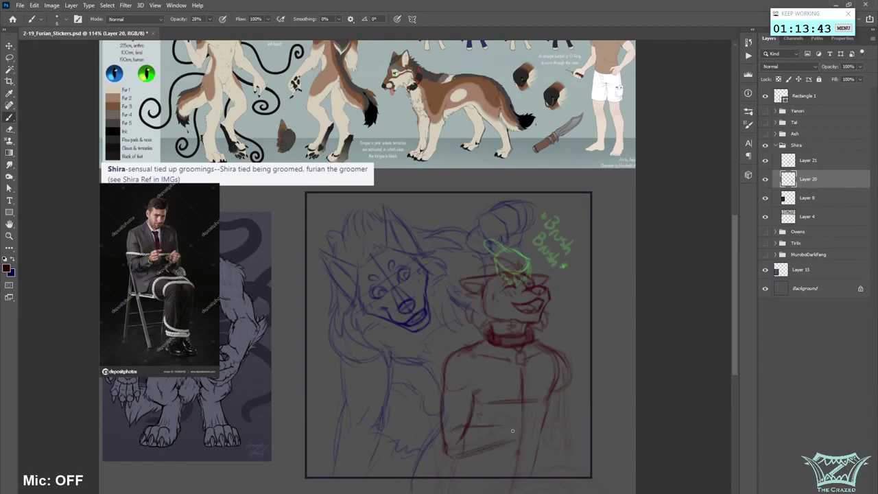
- Rework the red figure's bent forearm and sketch its paw hanging in front of the belly
scroll(523, 418, down, 2)
scroll(508, 421, up, 2)
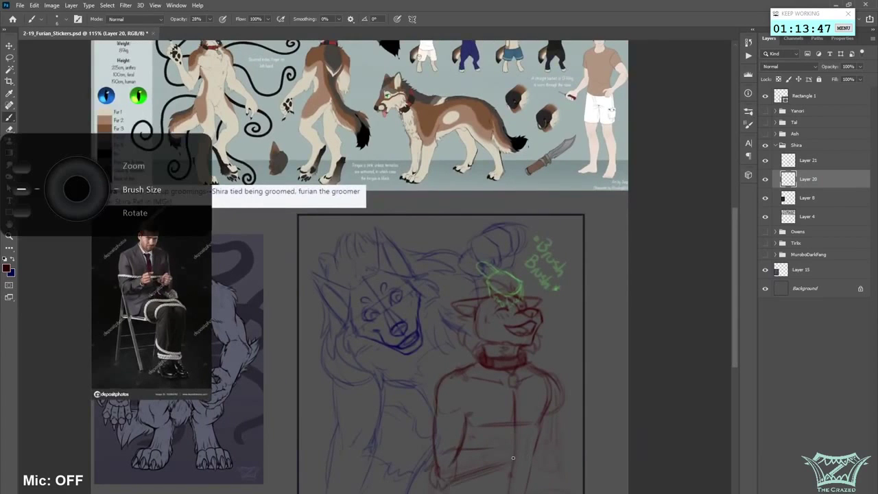
mouse_move(464, 447)
mouse_down()
mouse_move(449, 463)
mouse_move(478, 458)
mouse_move(464, 469)
mouse_move(490, 468)
mouse_up()
key(bracketleft)
key(bracketleft)
key(bracketleft)
key(bracketleft)
key(bracketleft)
key(bracketleft)
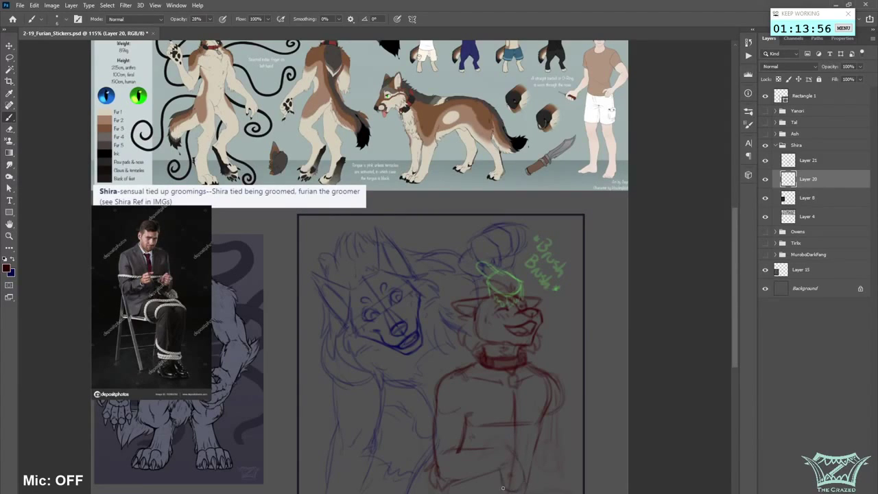
- Draw the red figure's far arm and its paw, mirror the canvas and save the file
drag(560, 382, 561, 457)
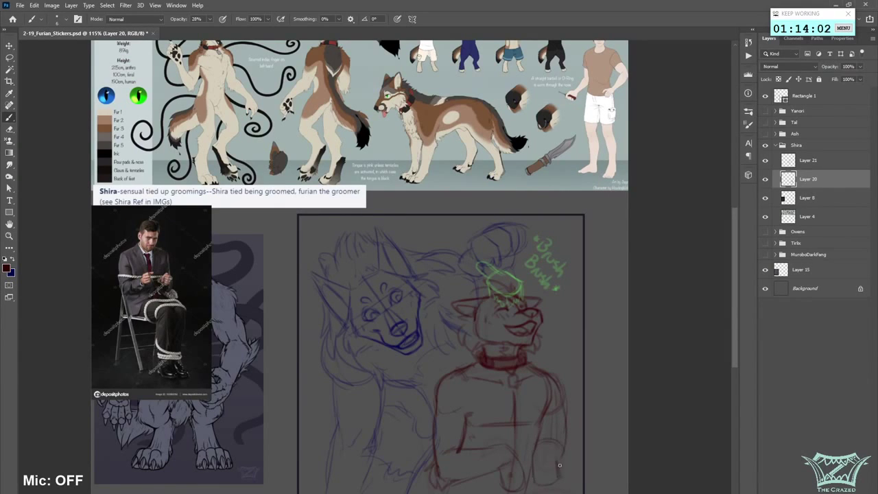
drag(556, 452, 559, 464)
key(ctrl+shift+h)
key(ctrl+s)
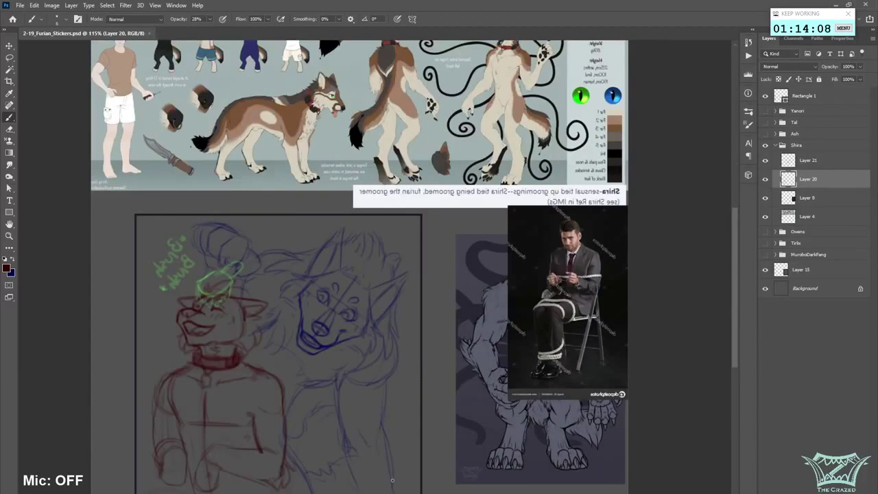
- Clean up and redraw the red figure's paws and wrists in the mirrored view, flip the canvas back and save
scroll(356, 275, left, 3)
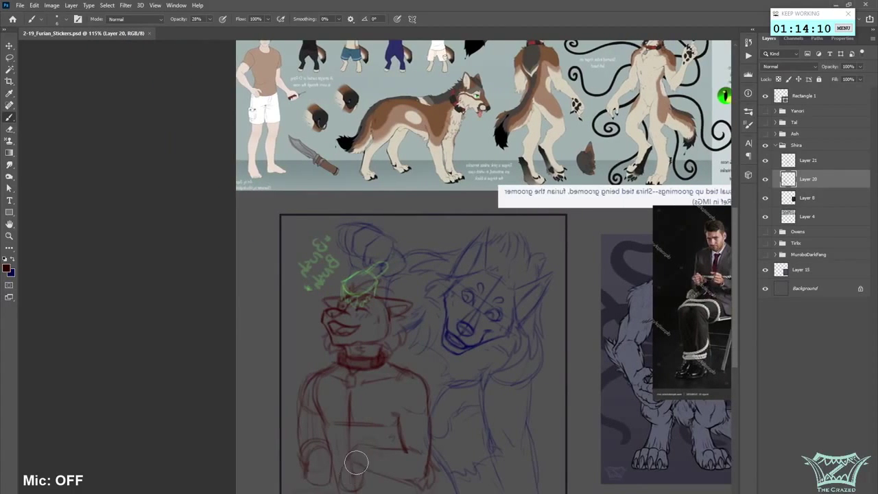
drag(355, 466, 363, 437)
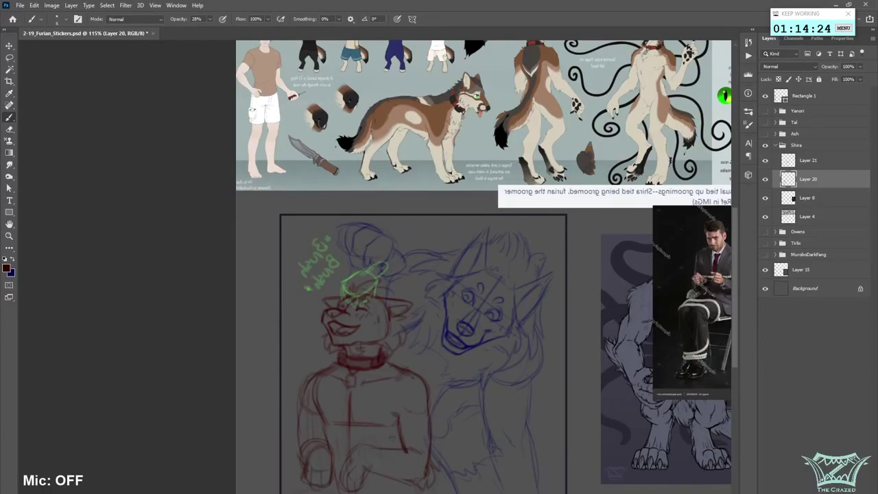
key(ctrl+shift+h)
key(ctrl+s)
- Touch up the red figure's paws, forearm underside and elbow fur at the base of the sketch
scroll(505, 489, down, 3)
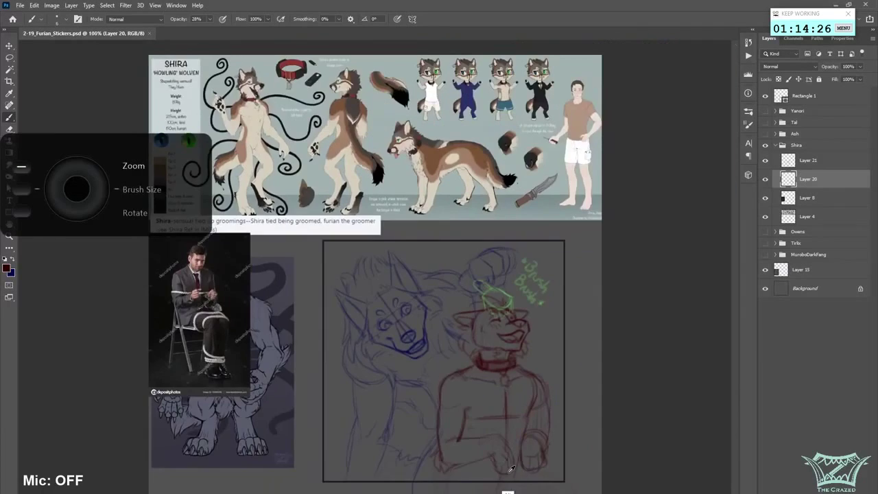
scroll(549, 470, up, 2)
drag(526, 466, 474, 476)
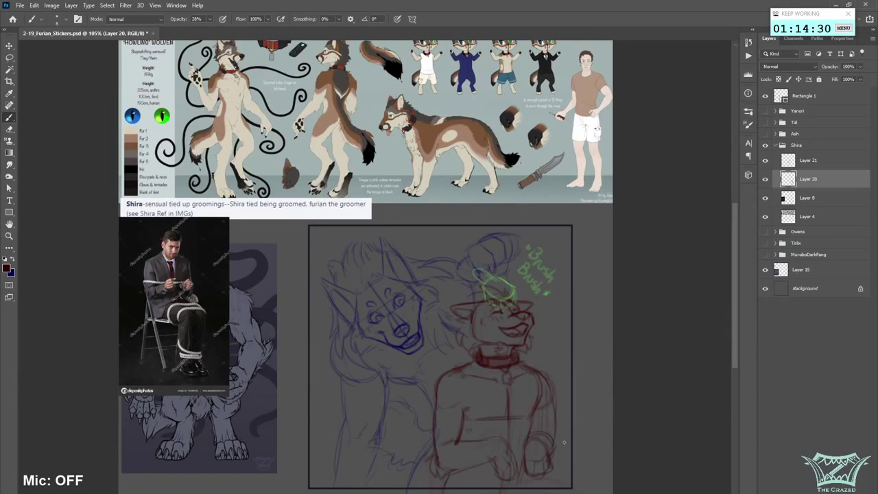
key(ctrl+minus)
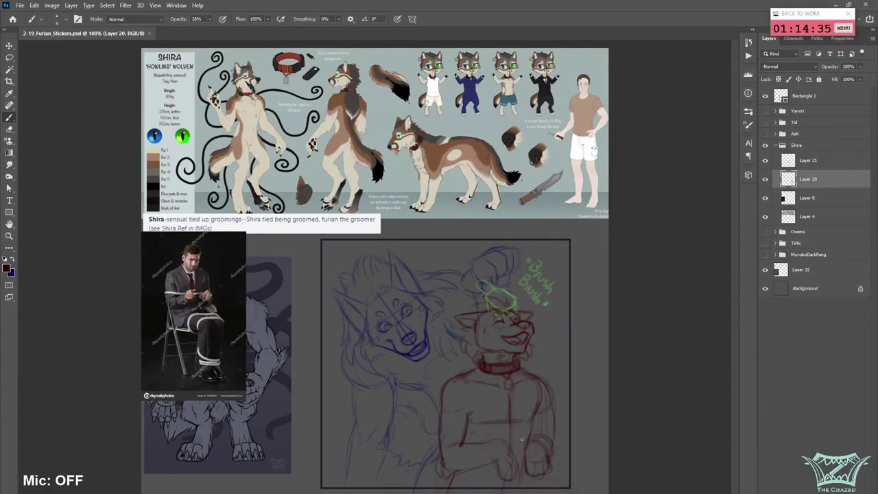
- Refine the red figure's forearm top and inner arm line, and add fur tufts around the neck and chest
drag(480, 441, 494, 441)
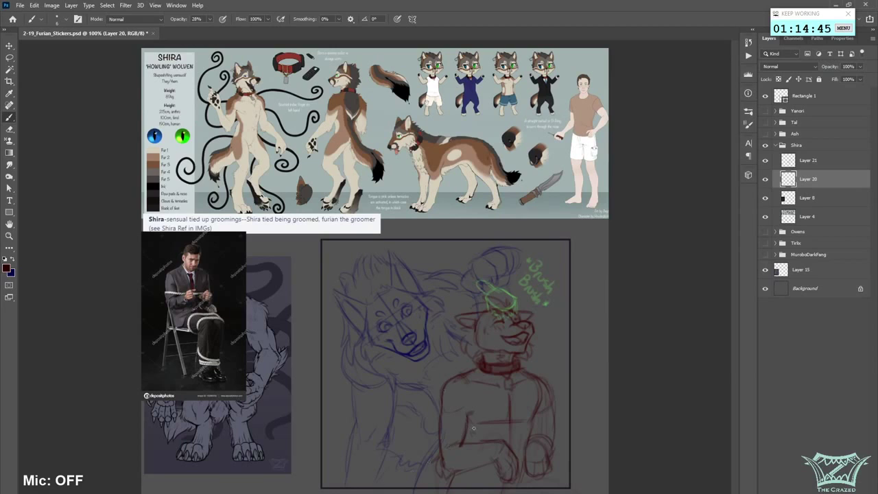
drag(468, 416, 456, 449)
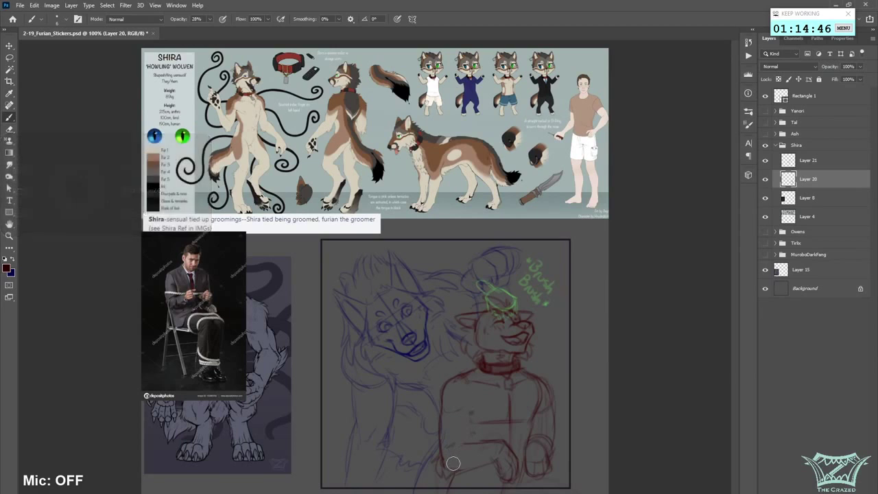
drag(471, 414, 467, 437)
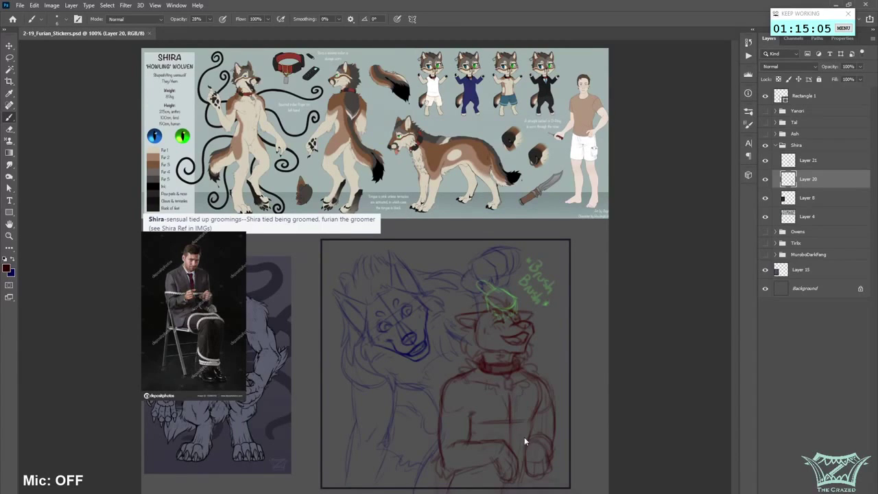
drag(490, 416, 528, 422)
drag(535, 482, 530, 483)
- Draw light red rope bands across the red figure's torso and arms and around the wrists with a larger brush, and save the file
click(7, 269)
click(117, 152)
click(265, 114)
key(b)
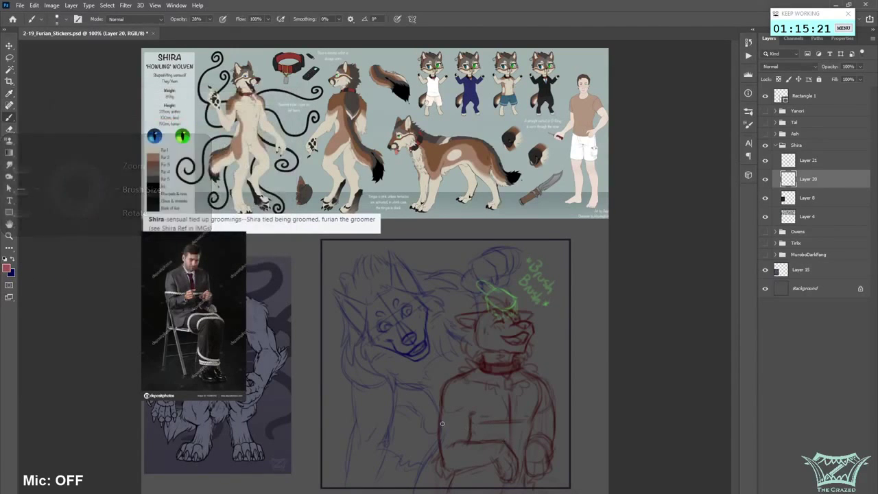
key(bracketright)
key(bracketright)
key(bracketright)
key(bracketright)
key(bracketright)
key(bracketright)
key(bracketright)
key(bracketright)
mouse_move(439, 419)
mouse_down()
mouse_move(441, 429)
mouse_move(487, 437)
mouse_move(555, 425)
mouse_up()
key(ctrl+z)
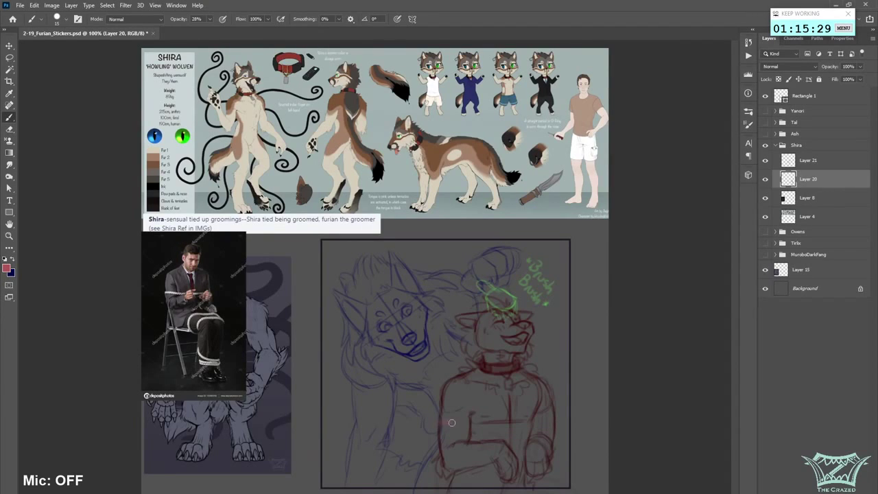
drag(436, 428, 554, 425)
drag(552, 426, 442, 425)
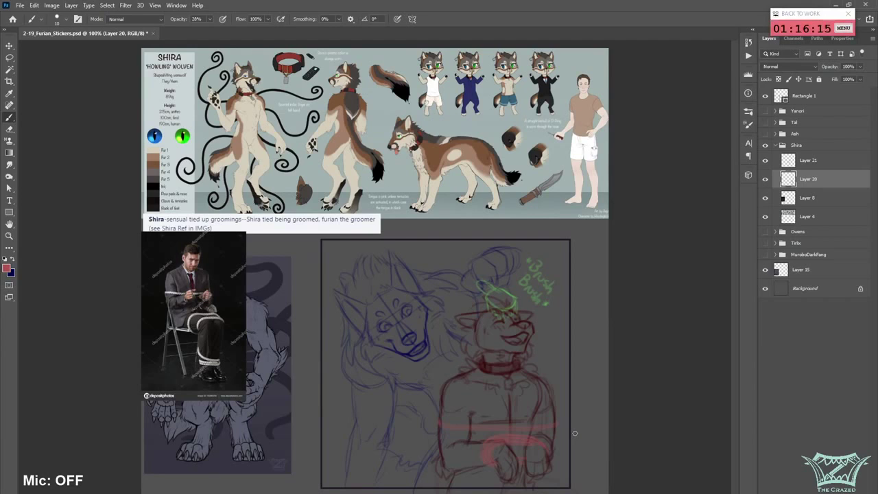
key(ctrl+s)
- Undo the rope bands and redraw them across the red figure's torso and wrists on a new layer with a larger brush
key(bracketright)
key(bracketright)
key(bracketright)
key(bracketright)
key(bracketright)
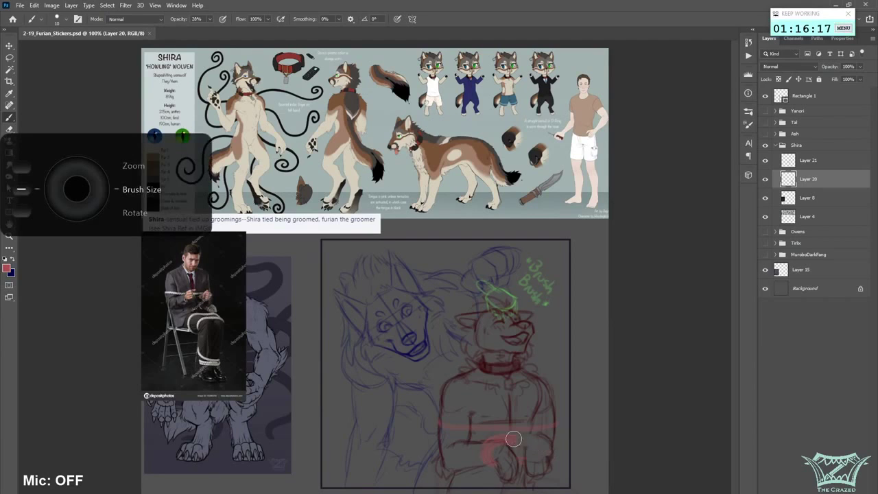
drag(487, 458, 559, 437)
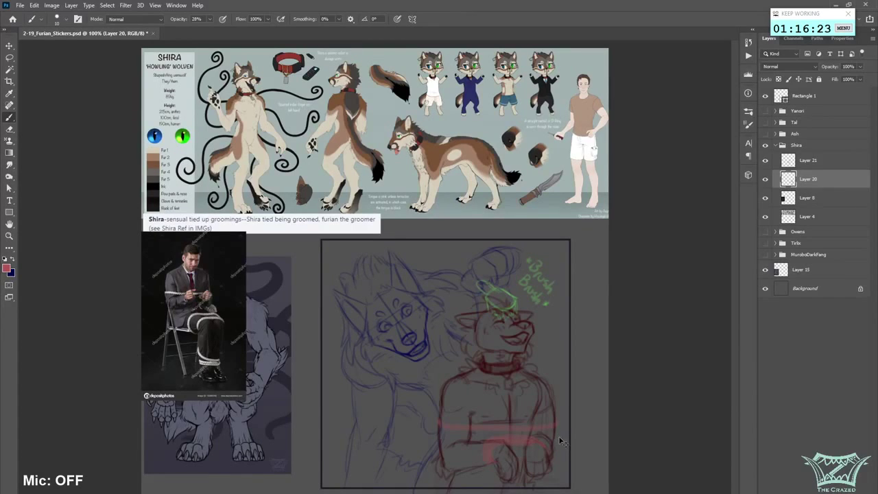
key(ctrl+z)
key(ctrl+shift+alt+n)
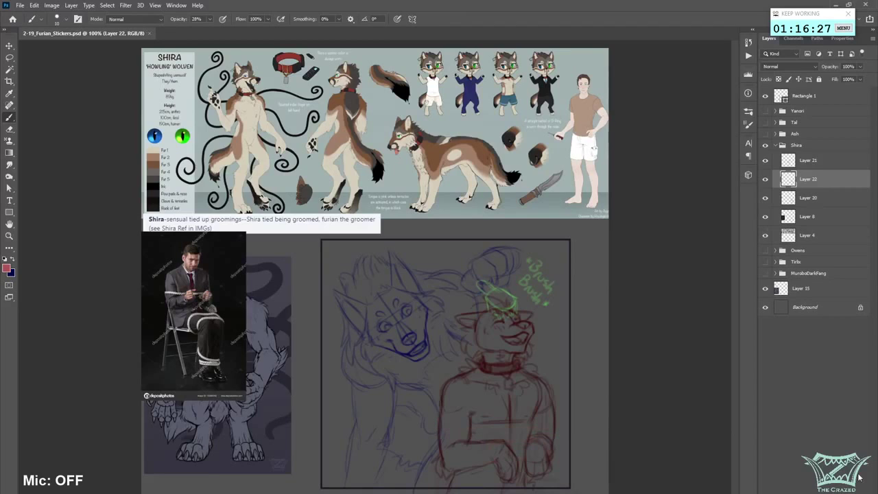
drag(474, 431, 554, 426)
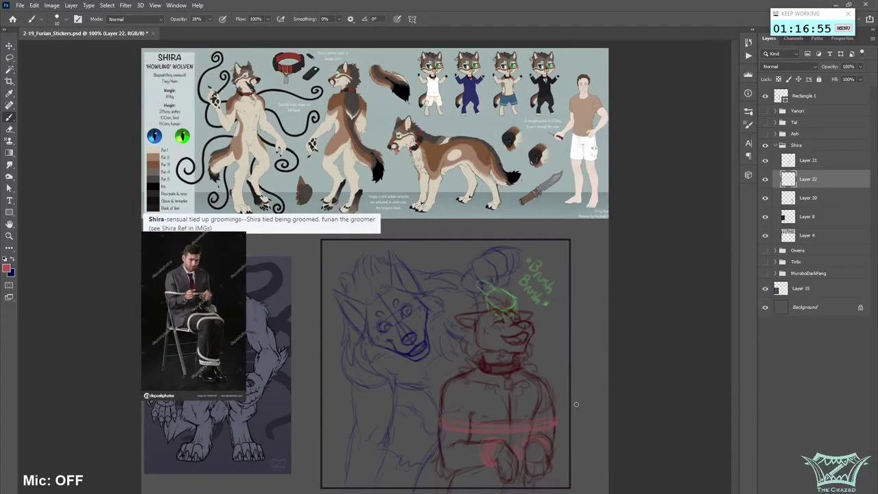
- Lasso the red figure's head and collar on Layer 20 and move them slightly down toward the shoulders
click(813, 204)
click(10, 60)
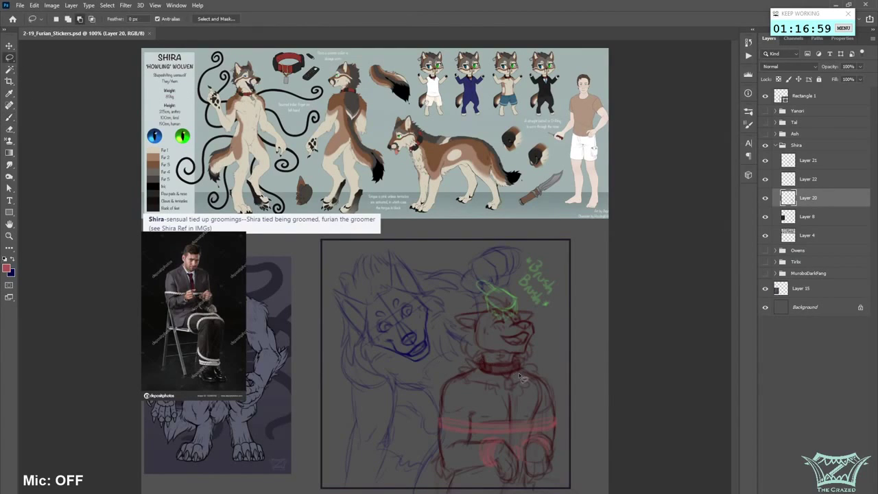
mouse_move(561, 368)
mouse_down()
mouse_move(532, 362)
mouse_move(526, 374)
mouse_up()
key(v)
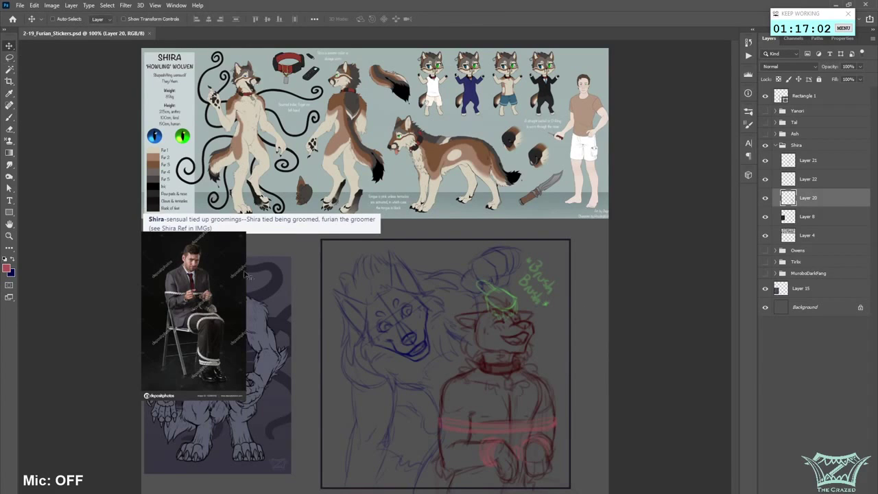
drag(555, 425, 556, 430)
- Lasso the red figure's head above the collar, scale it to about 105.6% and deselect it
click(9, 57)
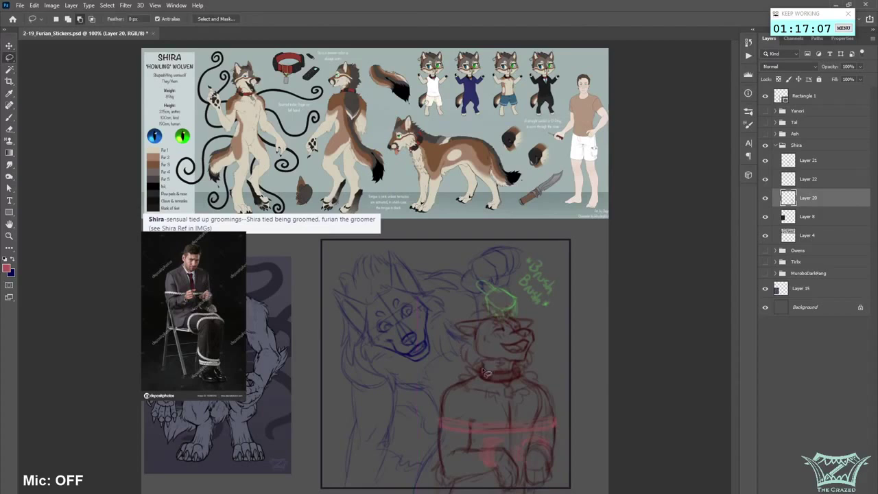
mouse_move(473, 369)
mouse_down()
mouse_move(528, 368)
mouse_move(554, 355)
mouse_move(540, 305)
mouse_move(439, 333)
mouse_move(439, 343)
mouse_up()
right_click(520, 334)
click(560, 425)
drag(495, 294, 494, 288)
key(Return)
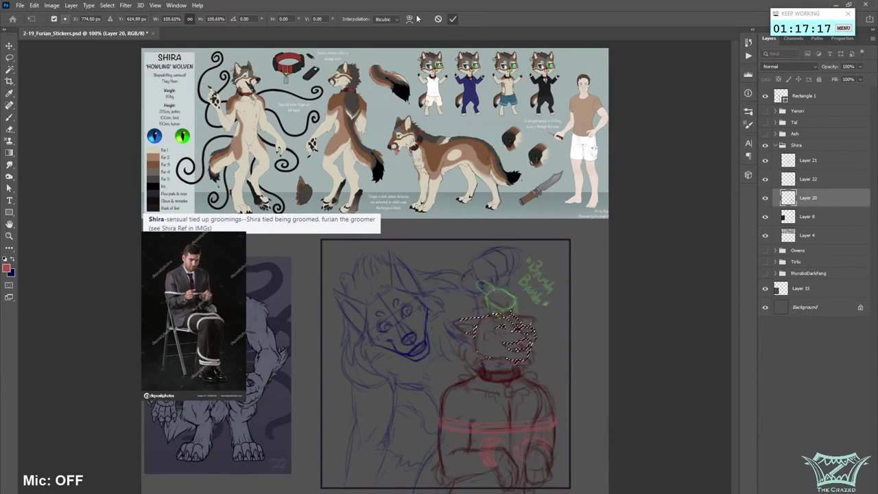
click(107, 5)
click(116, 24)
key(b)
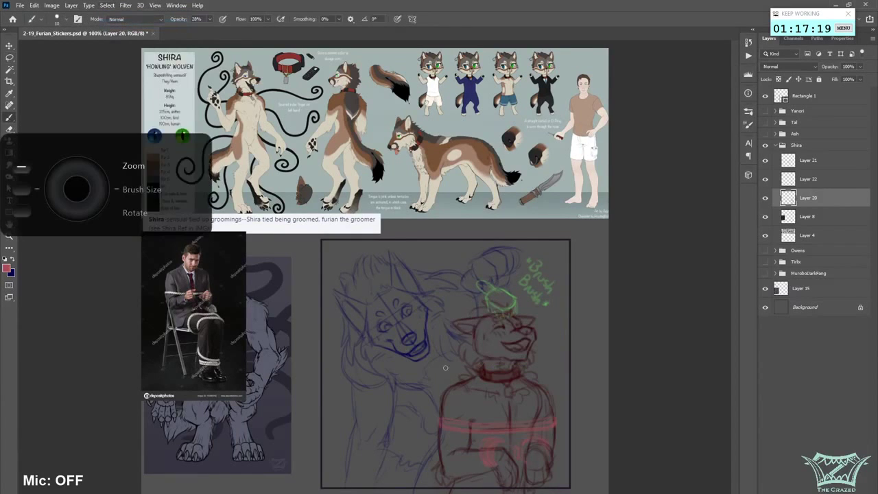
- Check the whole sketch in a mirrored view, flip the canvas back and save the file
scroll(443, 366, down, 2)
key(ctrl+shift+h)
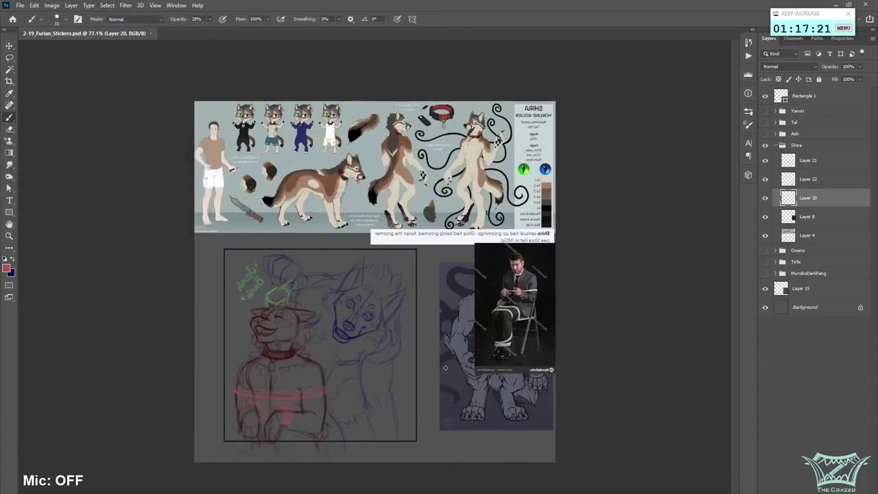
key(ctrl+shift+h)
key(ctrl+s)
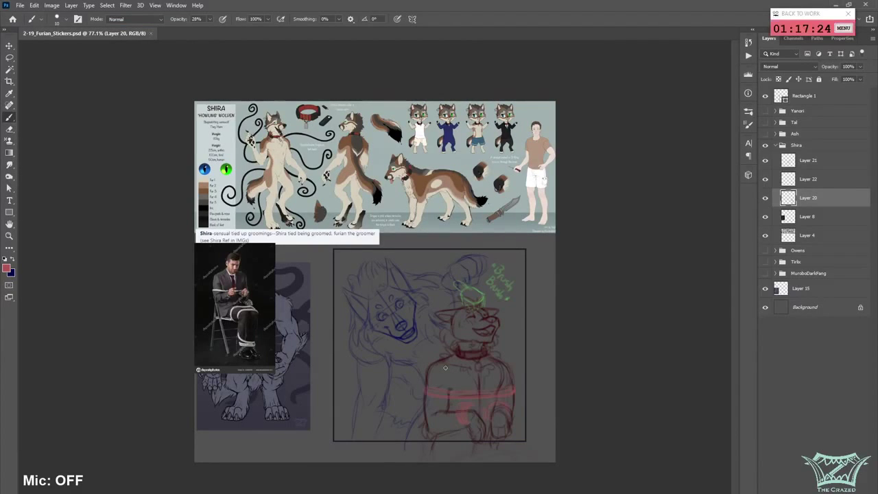
- Lasso the area around the red figure's head and open it in the Liquify filter
key(l)
mouse_move(488, 368)
mouse_down()
mouse_move(482, 265)
mouse_move(488, 370)
mouse_up()
click(126, 5)
click(148, 76)
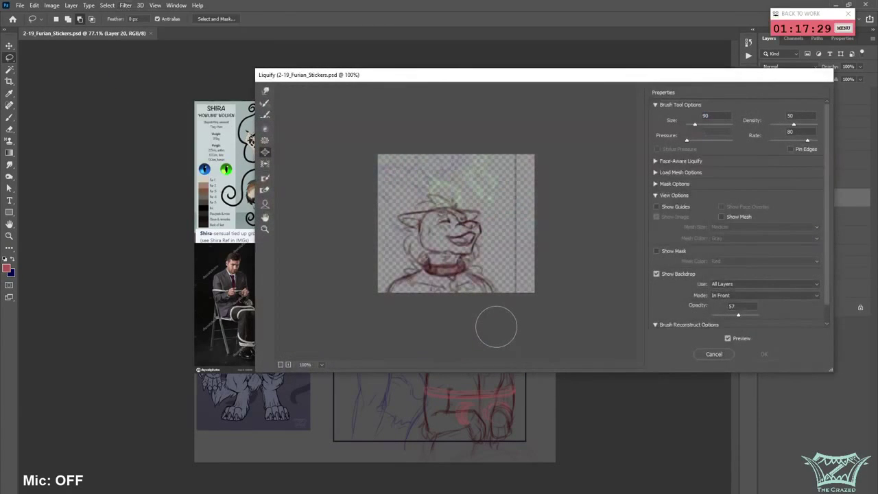
click(455, 239)
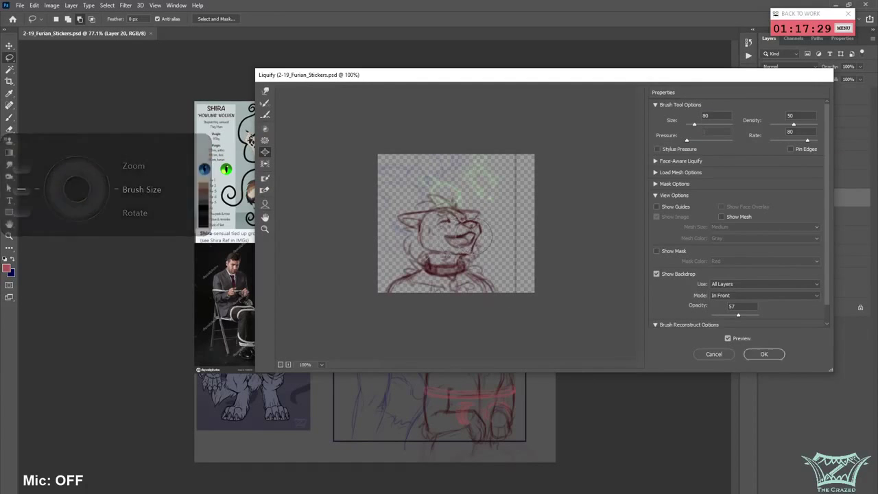
key(ctrl+z)
- Nudge the red figure's mouth with a size 60 Forward Warp brush, apply the Liquify changes and save the file
click(266, 92)
key(bracketleft)
key(bracketleft)
key(bracketleft)
key(bracketleft)
key(bracketleft)
key(bracketleft)
key(bracketleft)
key(bracketleft)
key(bracketleft)
key(bracketleft)
key(bracketleft)
key(bracketleft)
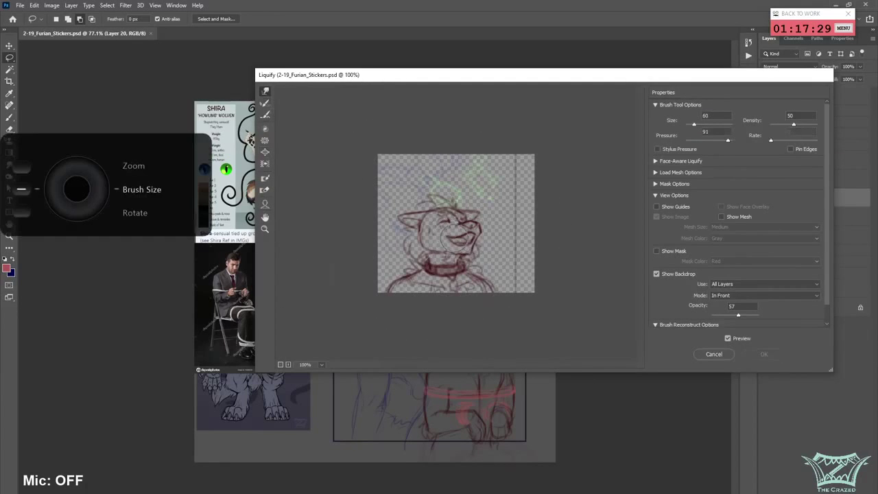
drag(454, 240, 462, 237)
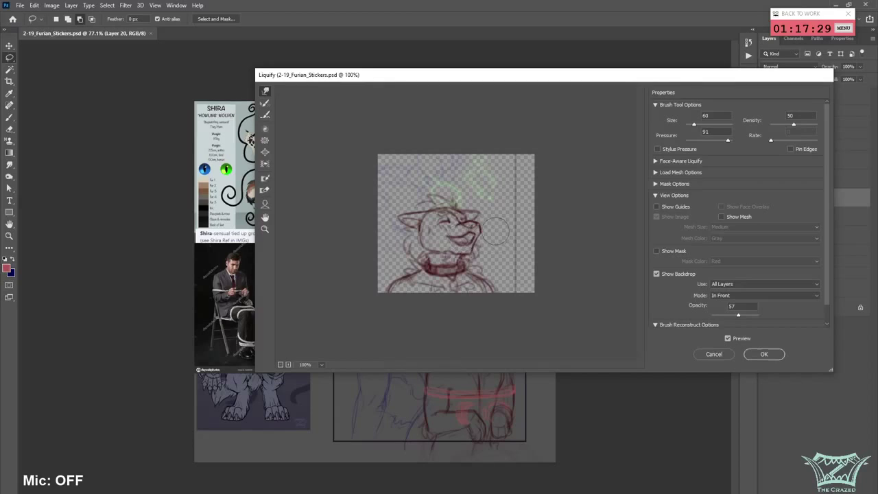
key(bracketleft)
key(bracketleft)
key(bracketright)
key(bracketright)
key(bracketright)
key(bracketright)
click(760, 355)
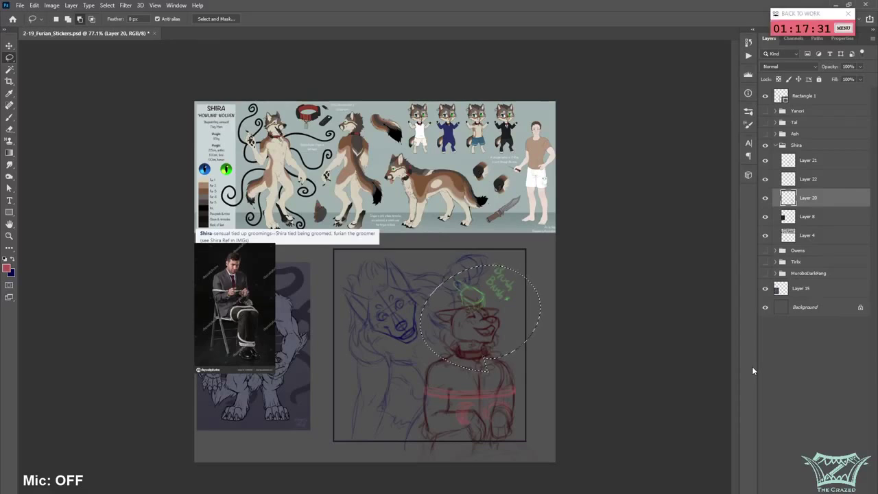
click(107, 5)
click(159, 27)
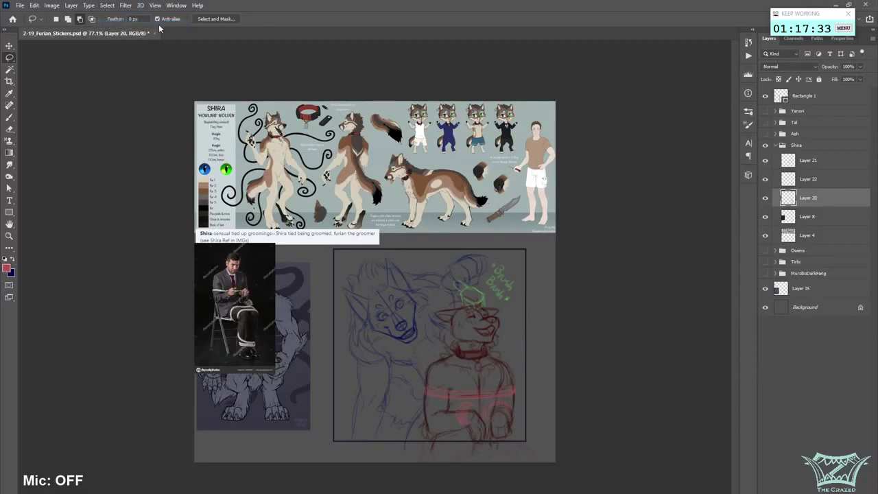
key(ctrl+s)
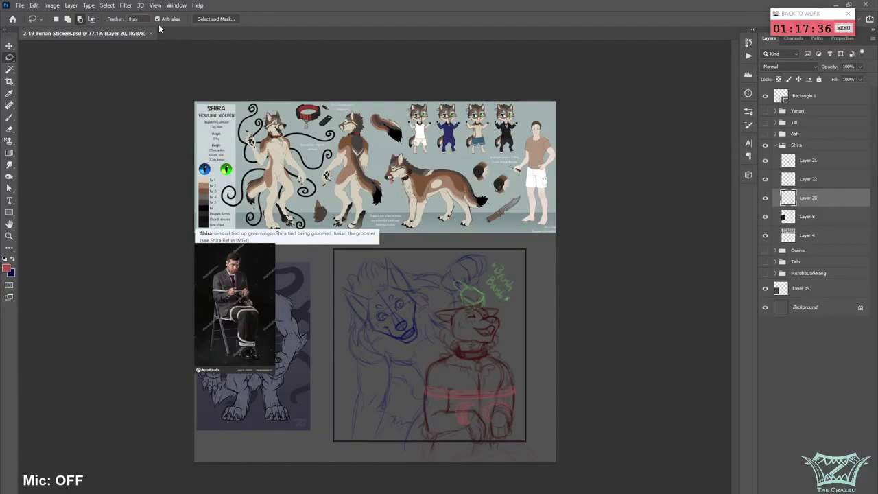
- Inspect the Shira group's sketch layers by switching Layer 21 and Layer 22 off and on
click(776, 145)
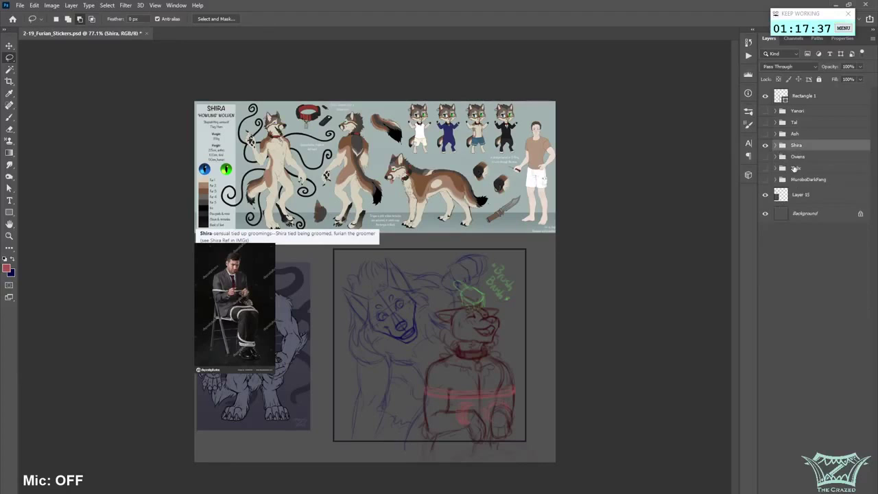
key(ctrl+s)
click(763, 146)
click(823, 163)
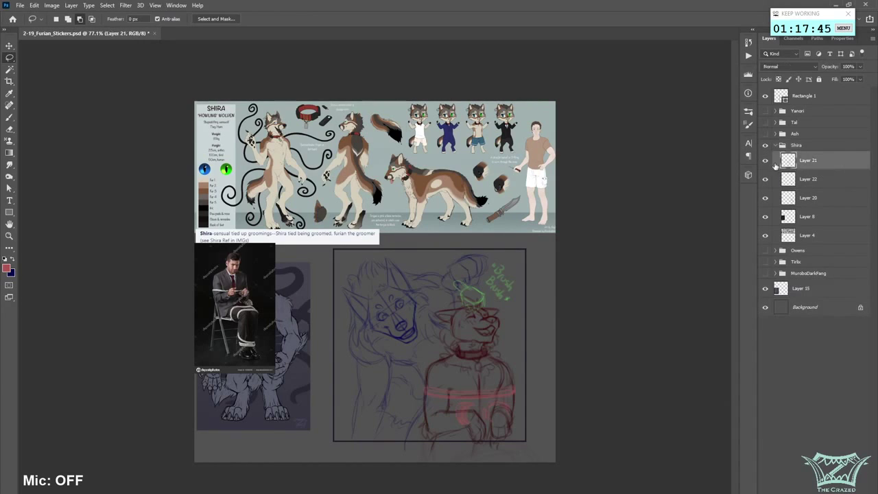
click(766, 162)
click(765, 162)
click(811, 181)
click(765, 179)
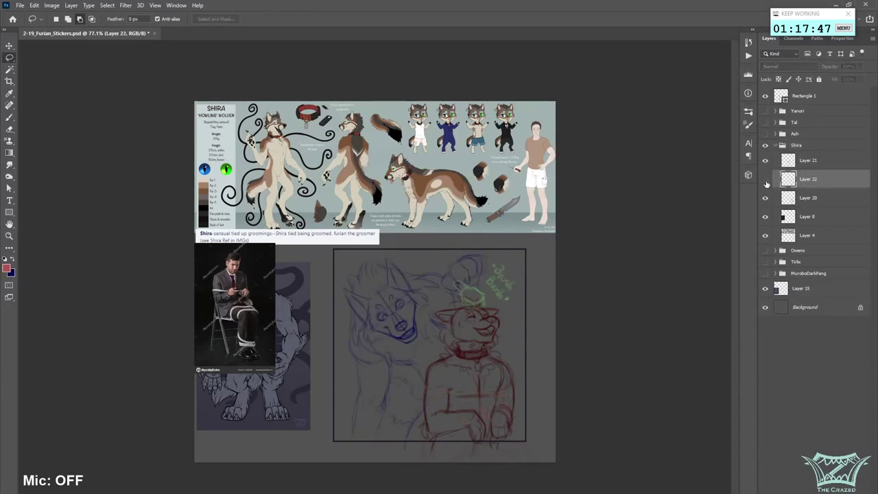
click(765, 180)
- Add light red strokes beside the red figure's cheek below the ear on Layer 22
click(10, 120)
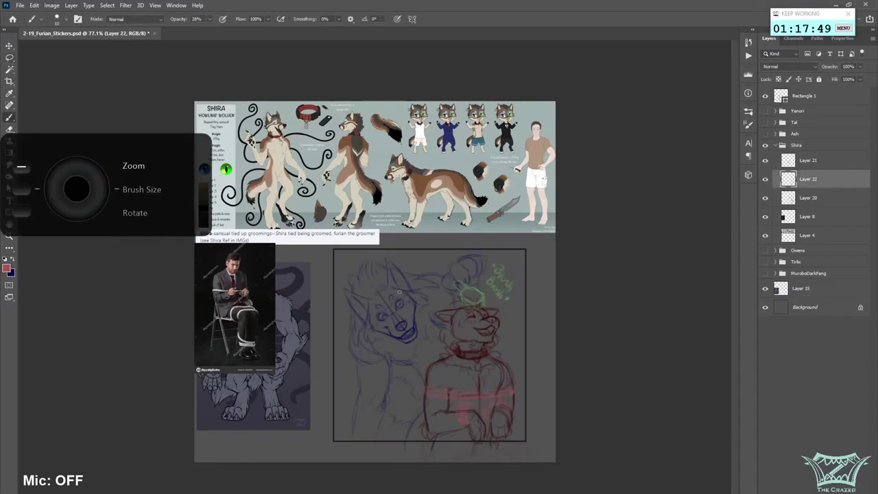
scroll(402, 293, up, 2)
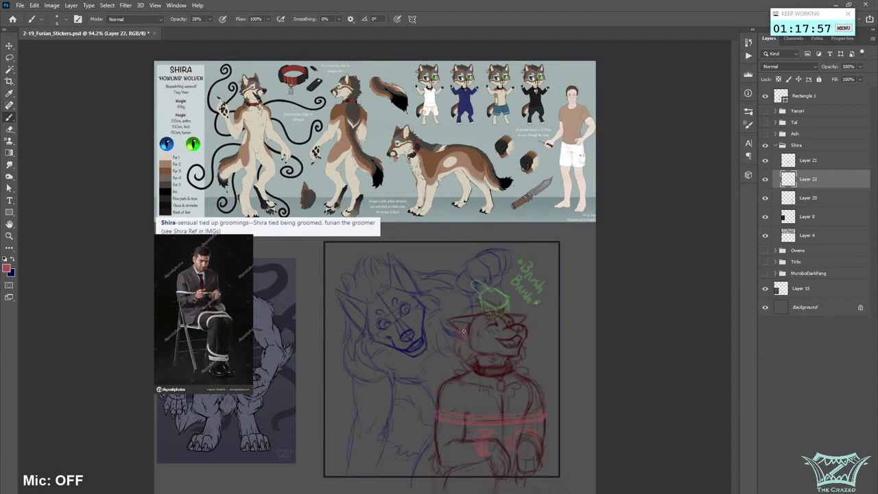
scroll(464, 332, down, 2)
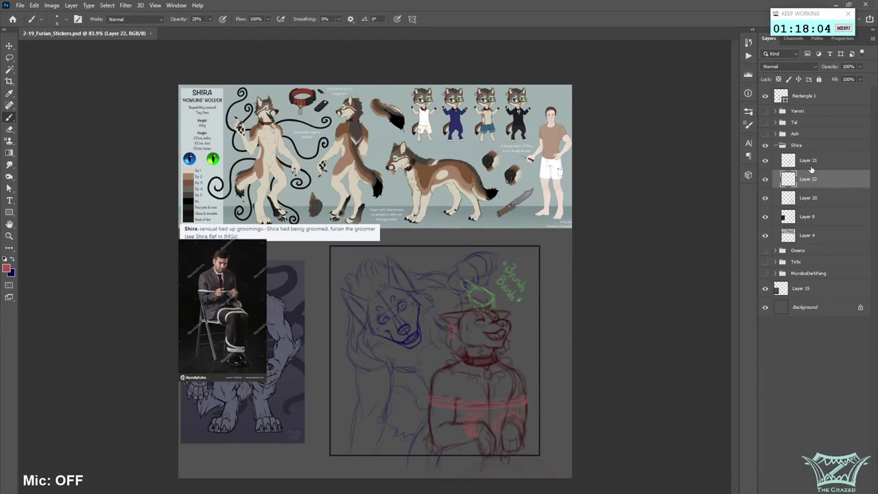
- Collapse the Shira group and review the Yanori, Tal, Ash and Shira sketches by showing one group at a time
click(775, 146)
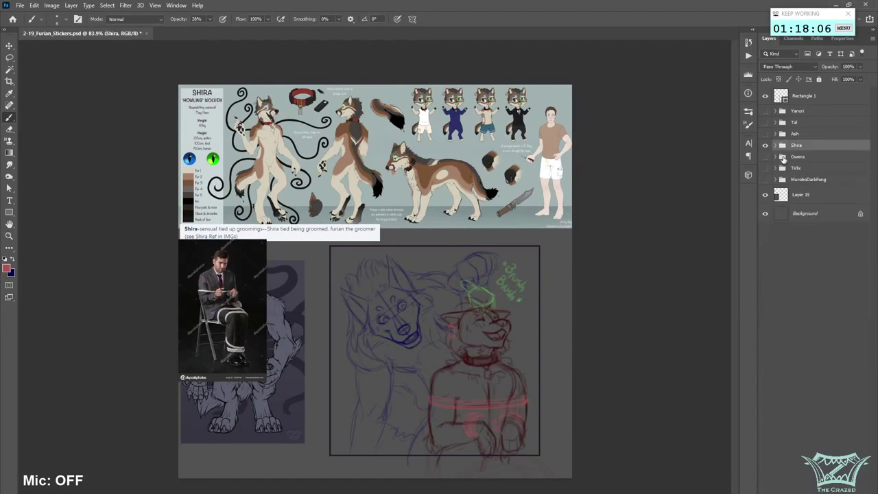
click(765, 145)
click(765, 112)
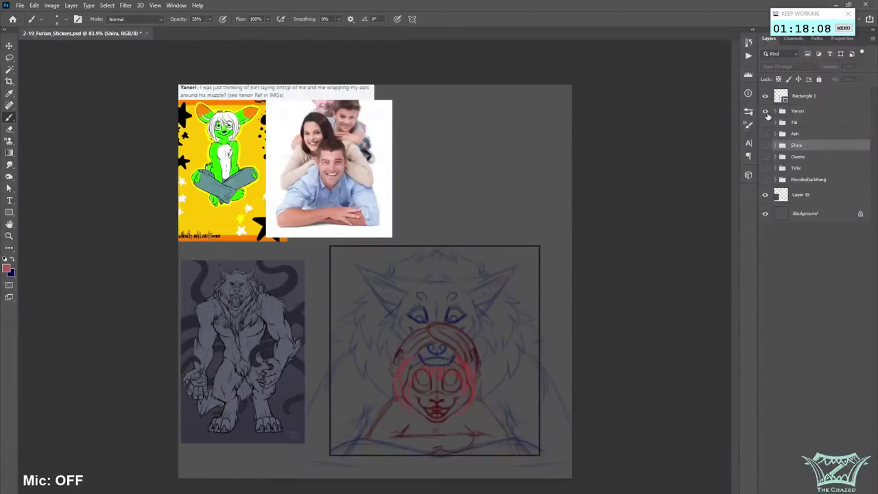
click(766, 112)
click(766, 122)
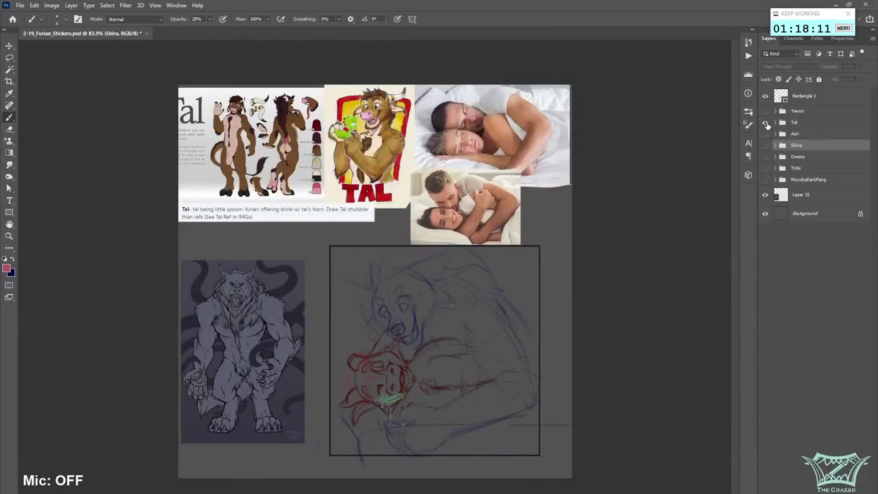
click(766, 122)
click(766, 134)
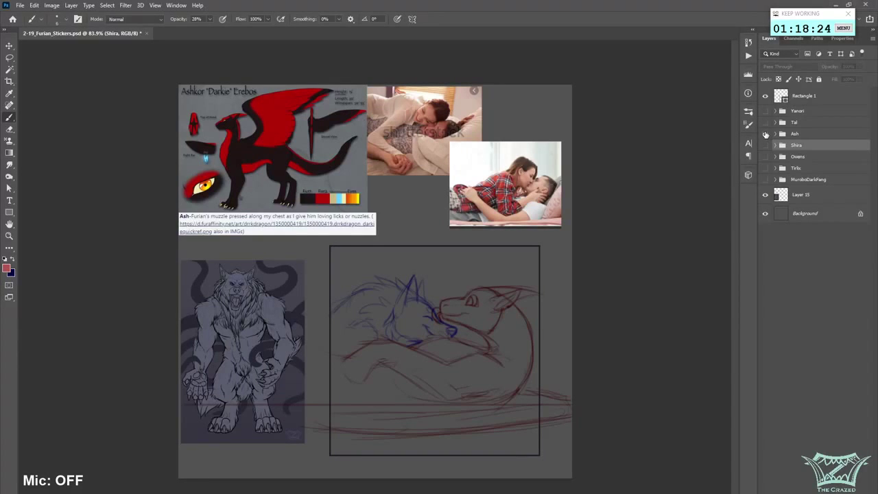
click(766, 134)
click(766, 145)
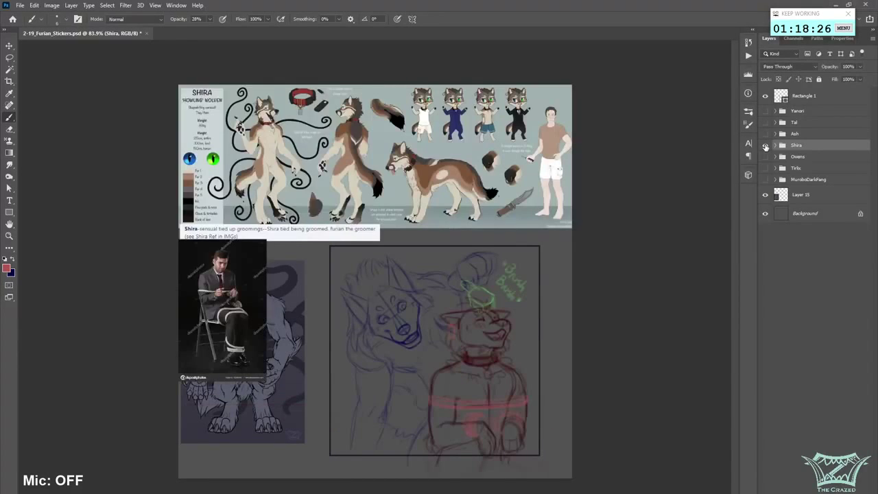
- Hide the Shira group, show the Owens group and merge its Layer 9 down into Layer 5
click(765, 145)
click(766, 157)
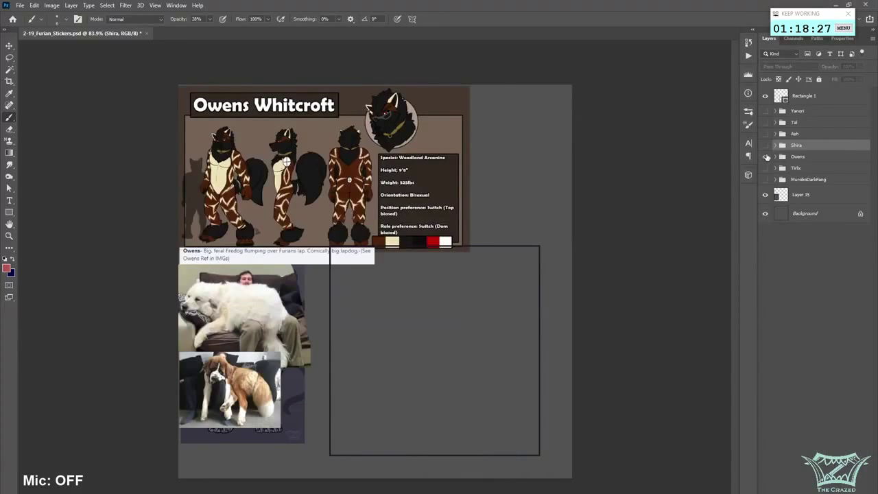
click(776, 157)
click(805, 177)
click(766, 173)
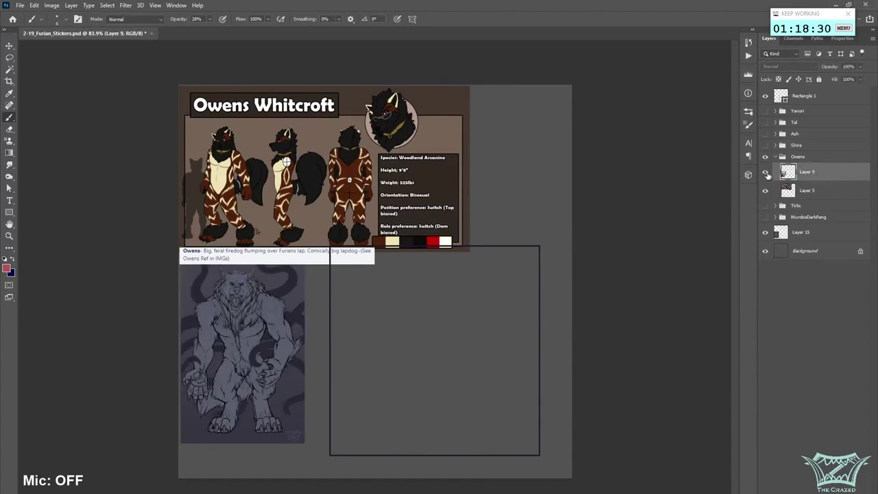
click(766, 173)
right_click(814, 178)
click(746, 413)
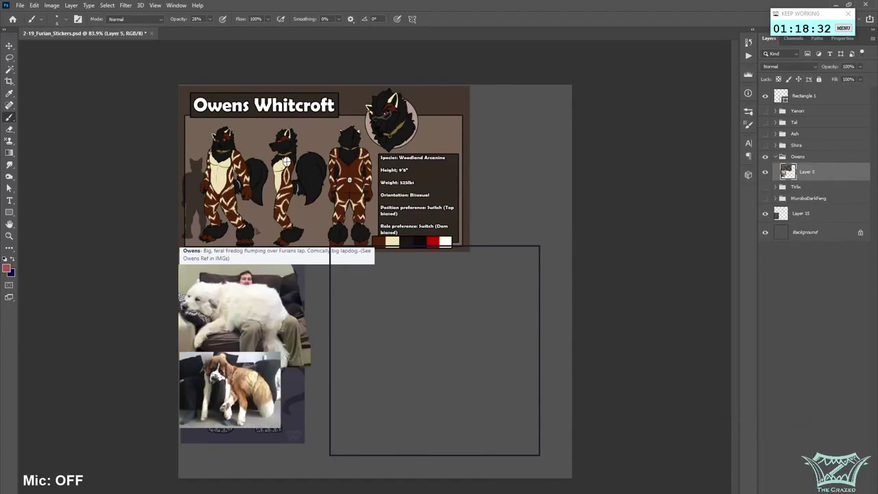
- Add a new layer above Layer 5 in the Owens group and shift the Layer 5 references straight up about 0.35 cm
click(850, 492)
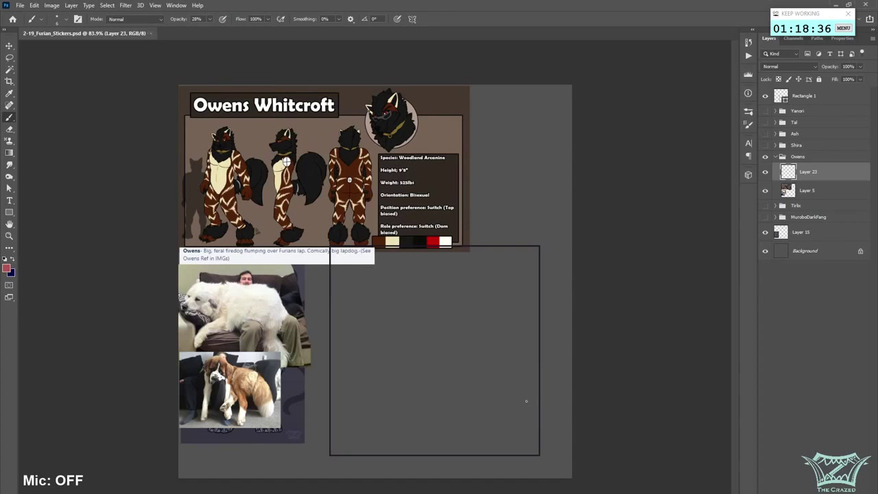
scroll(529, 399, up, 1)
scroll(650, 309, up, 1)
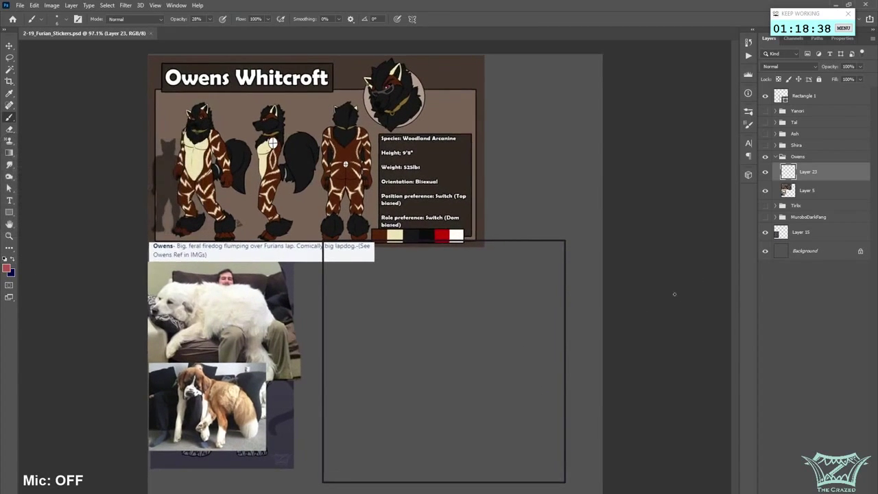
click(806, 196)
click(11, 46)
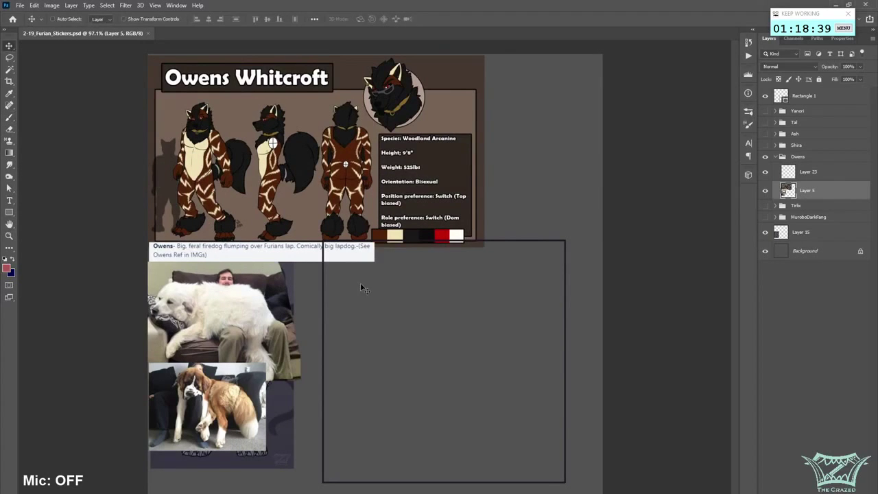
key(shift+Up)
key(shift+Down)
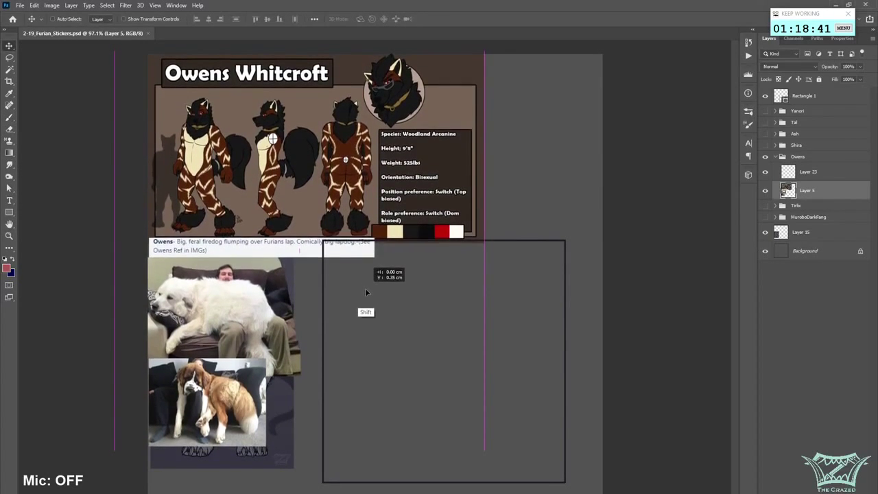
- Make Layer 23 active for brush work and swap the foreground colour to dark blue
click(10, 117)
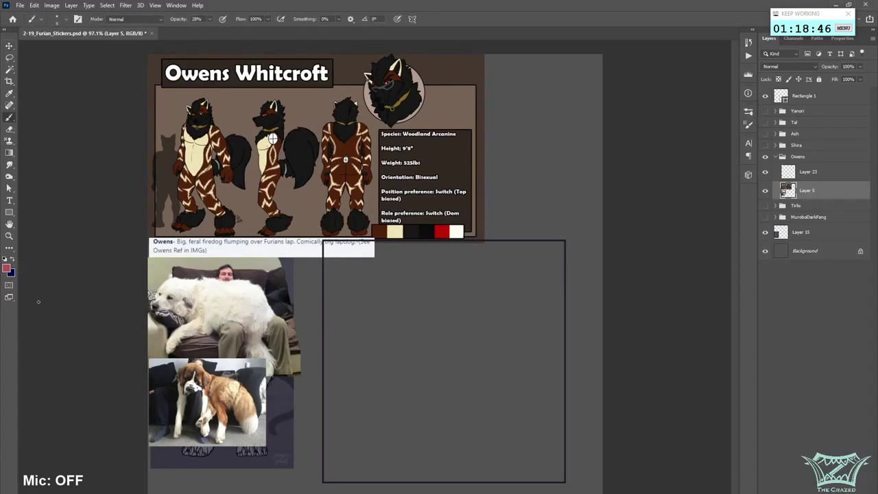
click(808, 174)
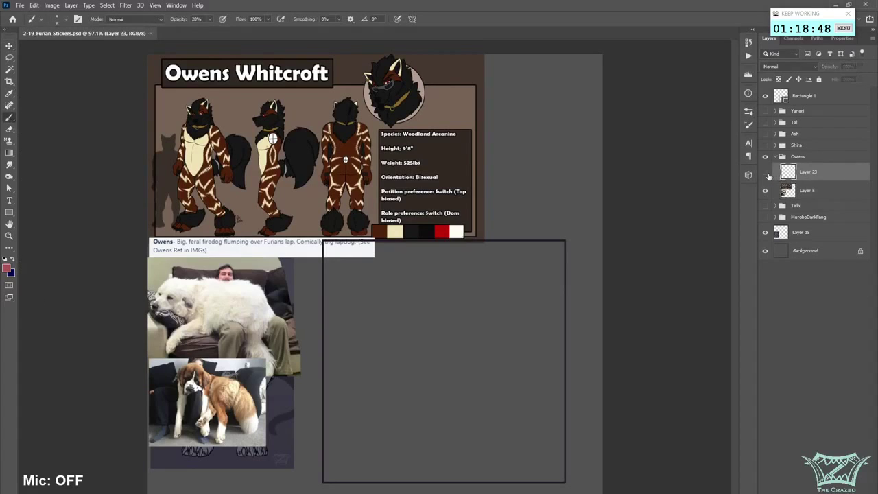
click(765, 172)
click(14, 260)
- Enable vertical paint symmetry and place its axis through the middle of the empty sticker frame
click(413, 20)
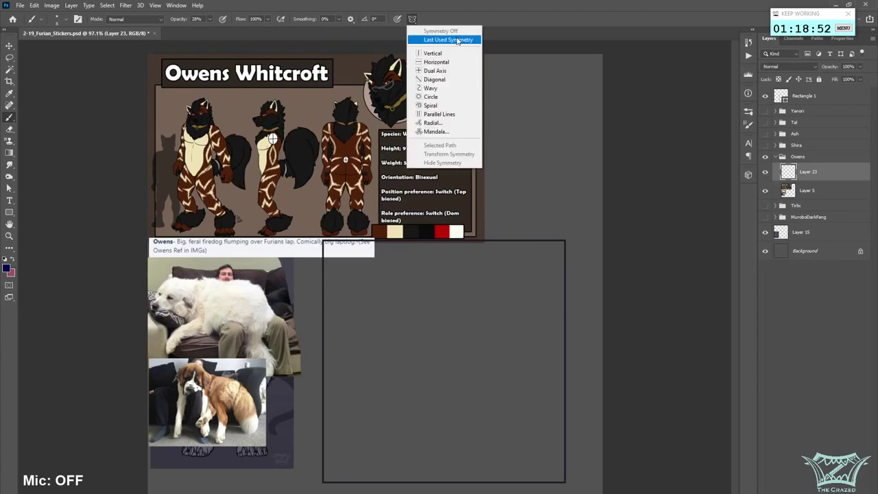
click(448, 39)
click(414, 21)
click(447, 53)
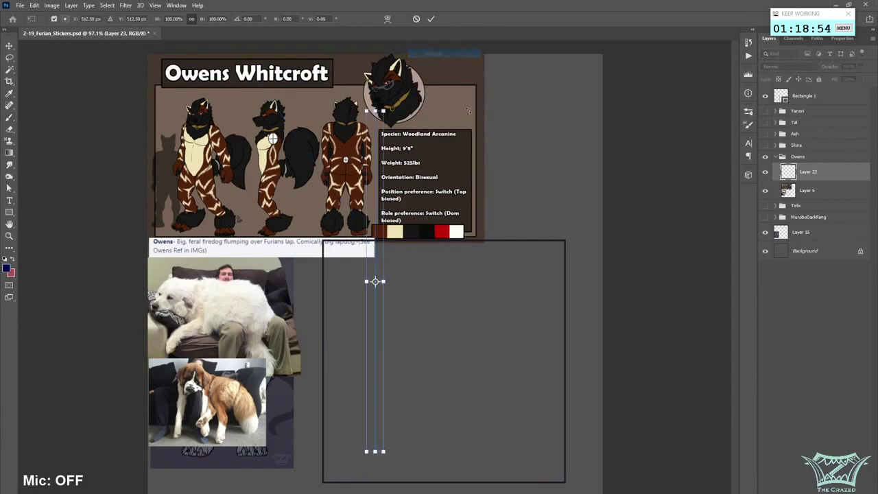
drag(372, 356, 445, 421)
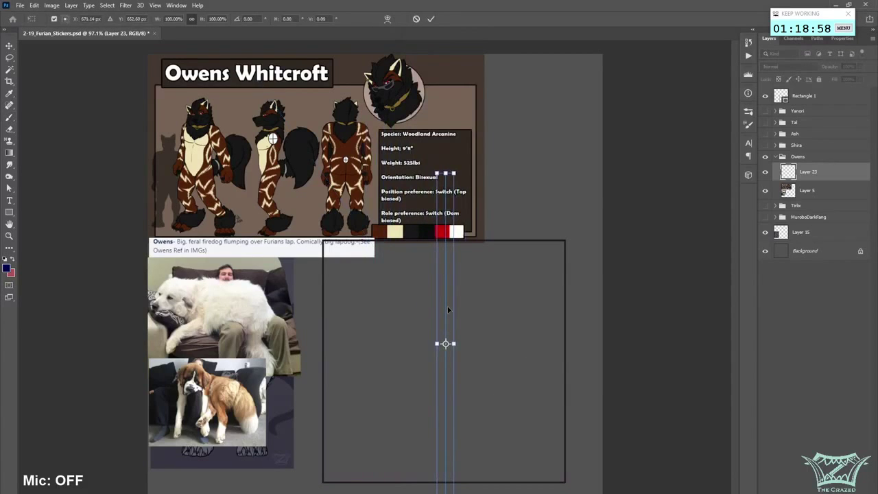
drag(447, 310, 448, 313)
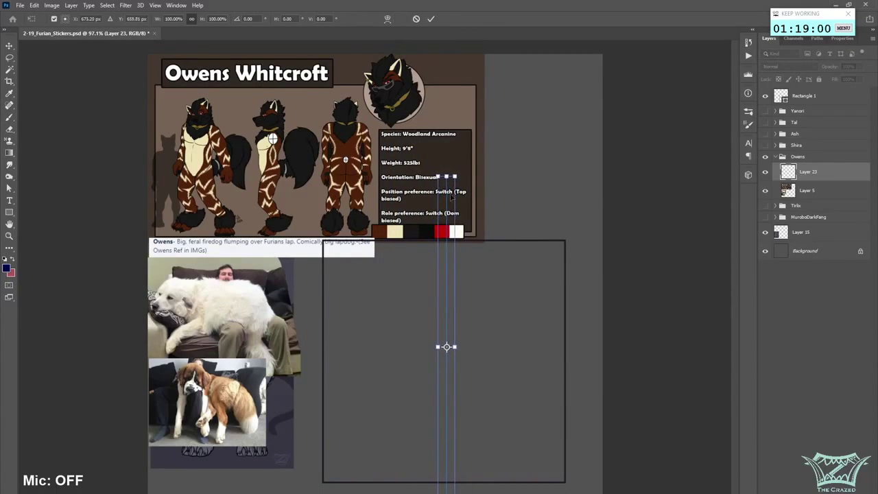
key(Return)
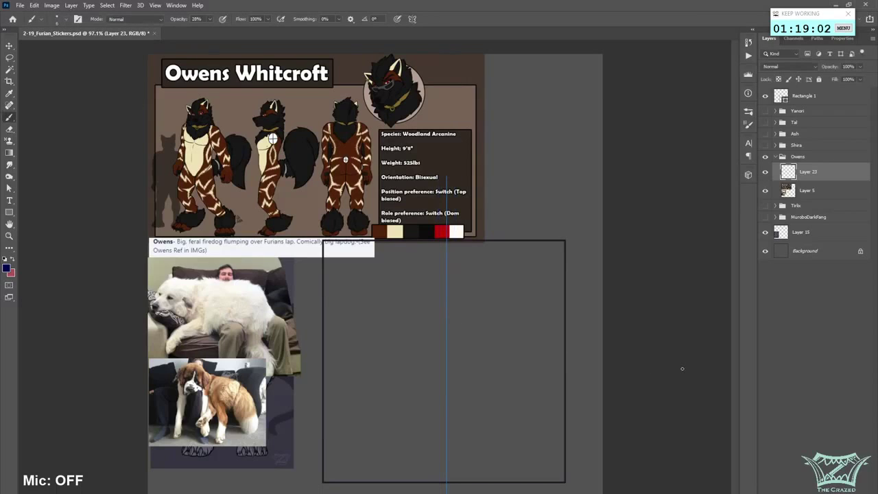
- Create the vertical paint symmetry anew, with its axis centred on the sticker frame and extending down through it
key(v)
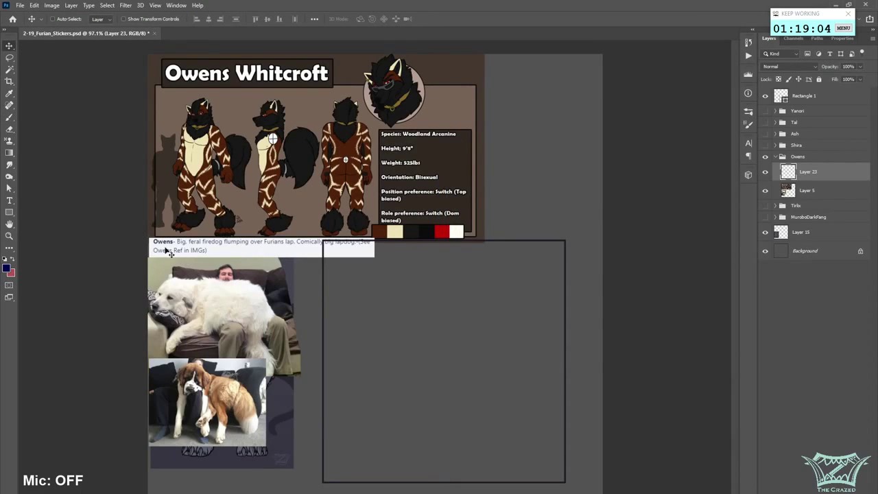
click(12, 118)
click(411, 19)
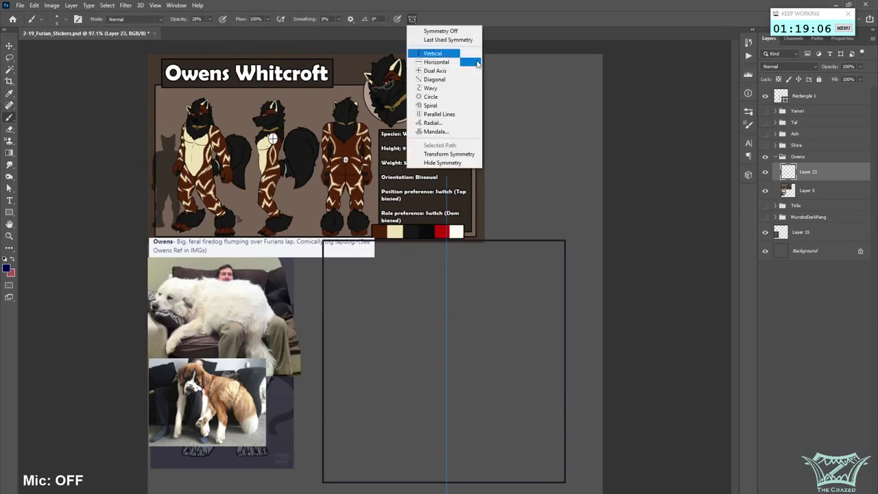
click(452, 54)
drag(374, 341, 448, 490)
click(431, 19)
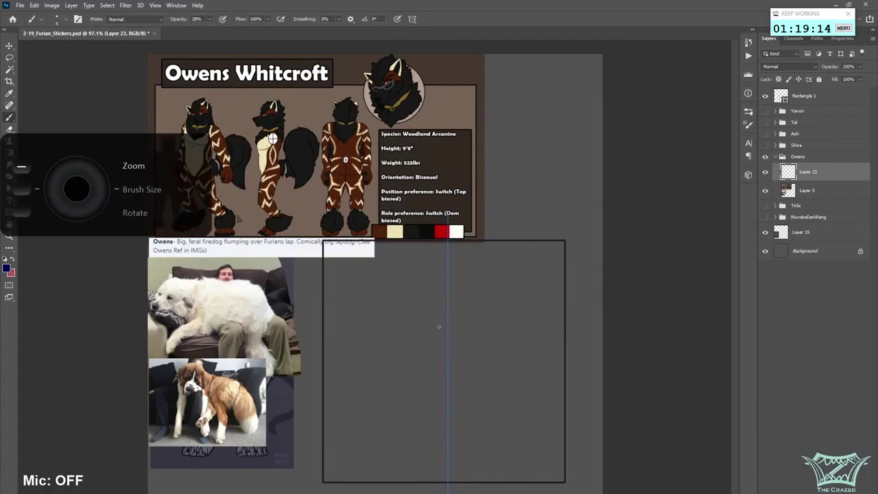
- Sketch a light head circle centred on the symmetry axis in the upper part of the sticker frame
scroll(504, 364, up, 2)
scroll(700, 291, down, 3)
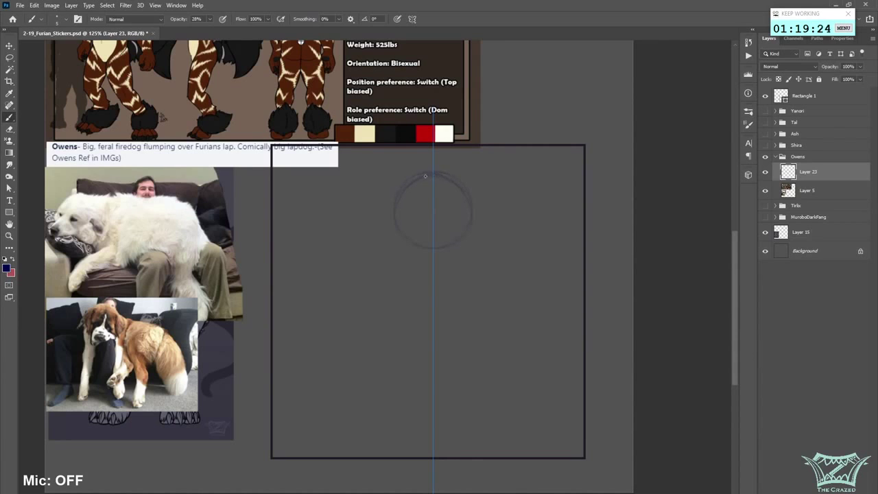
scroll(438, 226, up, 2)
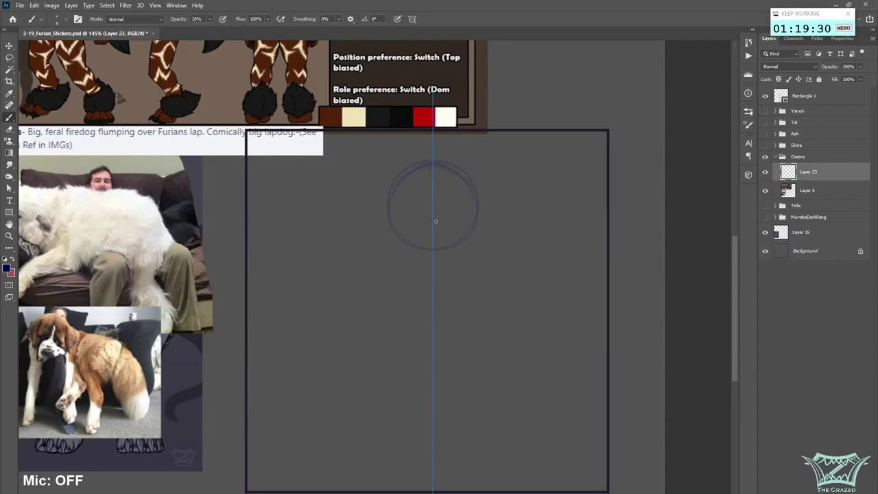
- Try a short curved nose stroke in the lower part of the head circle and undo it
drag(425, 223, 439, 220)
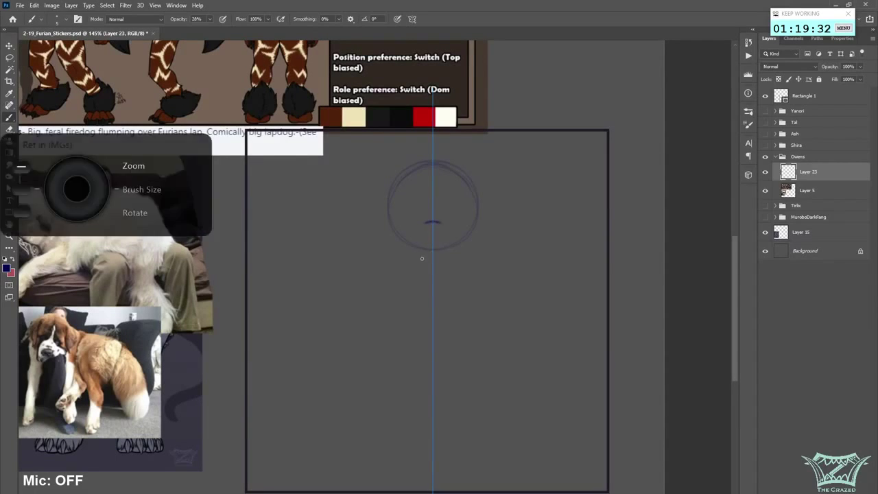
scroll(425, 267, down, 5)
scroll(427, 274, up, 1)
scroll(473, 291, up, 4)
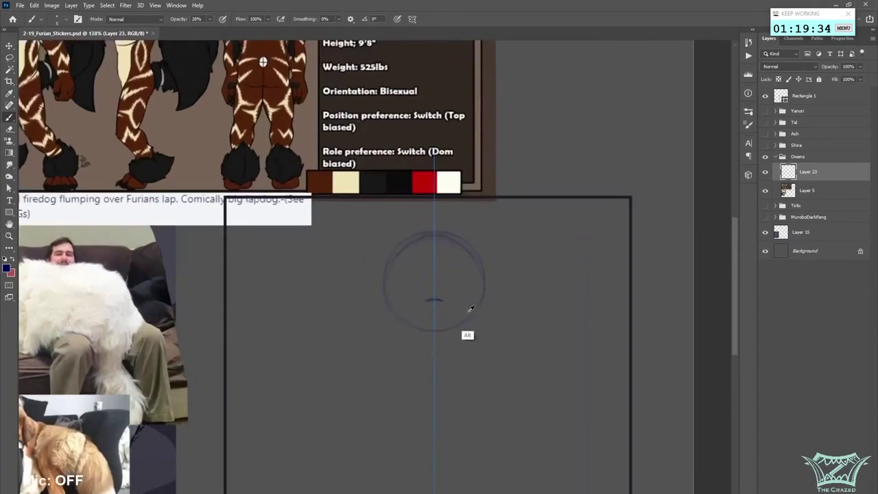
key(ctrl+z)
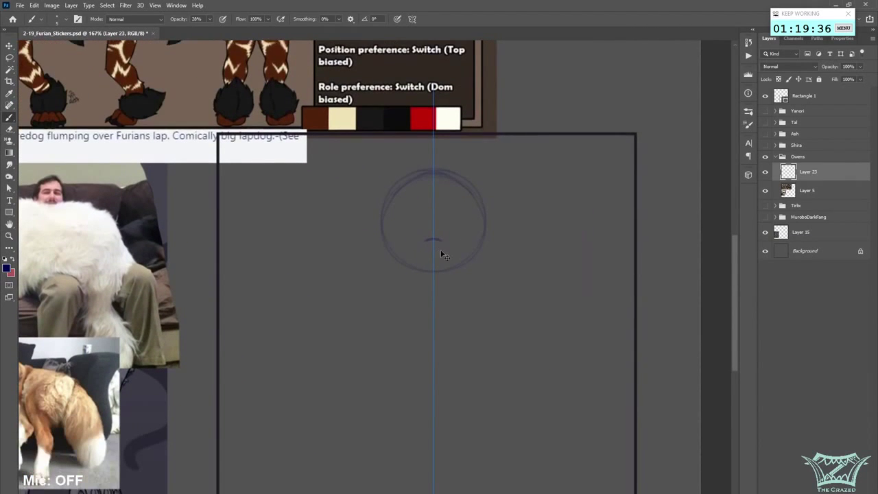
key(ctrl+z)
- Sketch an oval nose at the base of the head circle with a narrow tapered bridge above it
mouse_move(424, 255)
mouse_down()
mouse_move(442, 254)
mouse_move(423, 256)
mouse_move(431, 264)
mouse_up()
mouse_move(424, 258)
mouse_down()
mouse_move(443, 257)
mouse_move(439, 251)
mouse_move(442, 270)
mouse_move(451, 271)
mouse_up()
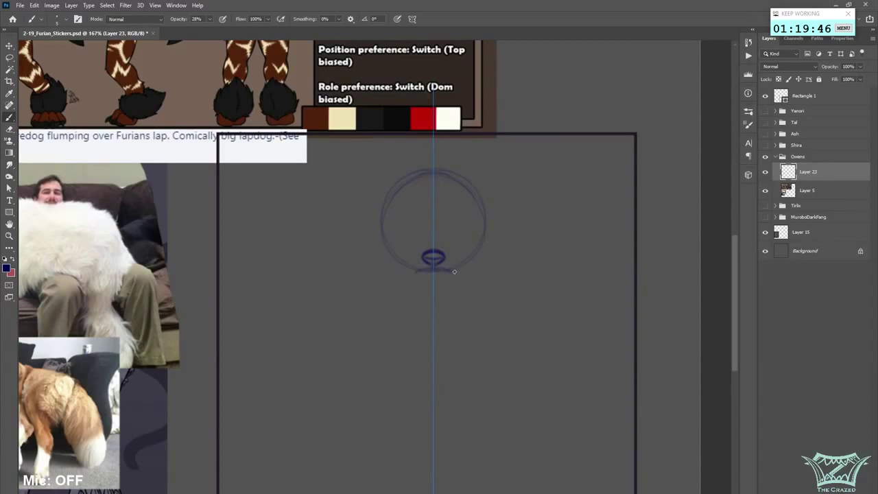
key(ctrl+z)
drag(432, 228, 443, 254)
key(ctrl+z)
key(ctrl+z)
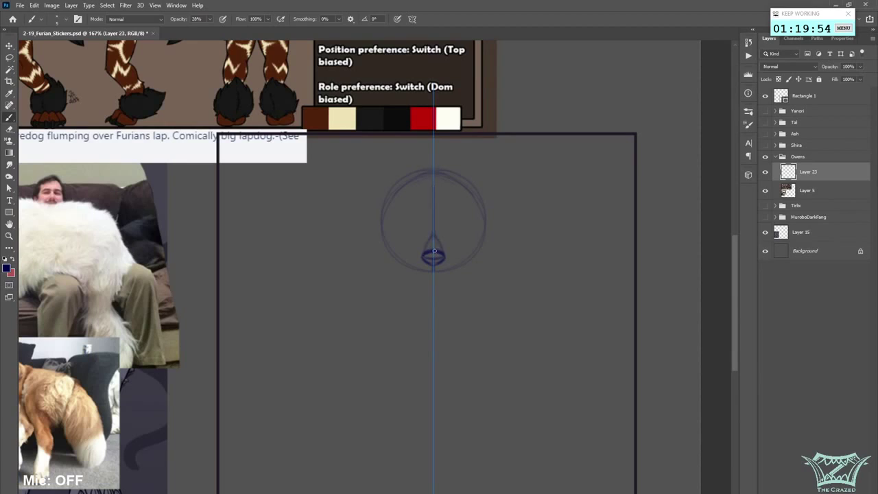
- Draw an angular head outline with a flat crown and tapered jaw, and clear the leftover circle lines
mouse_move(471, 195)
mouse_down()
mouse_move(482, 230)
mouse_move(479, 222)
mouse_move(472, 250)
mouse_move(485, 231)
mouse_move(452, 272)
mouse_up()
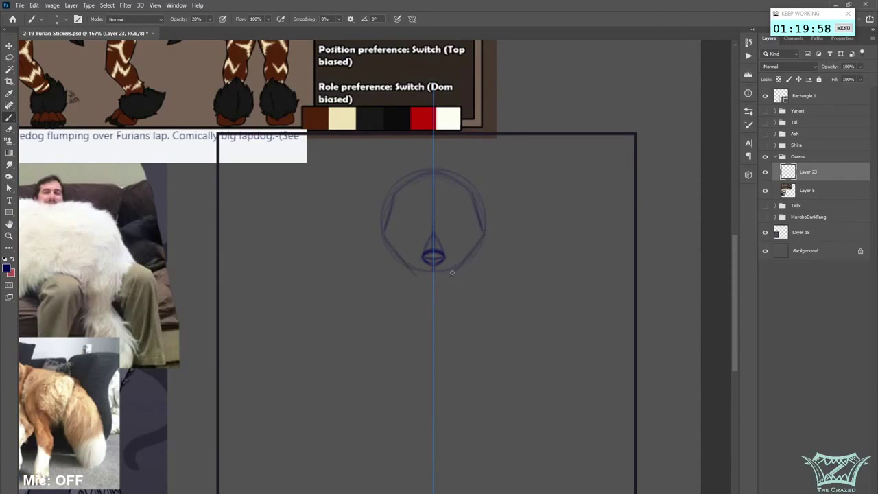
mouse_move(414, 179)
mouse_down()
mouse_move(456, 181)
mouse_move(465, 193)
mouse_move(410, 171)
mouse_up()
key(])
key(])
key(])
key(])
key(])
key(])
key(])
key(])
key(])
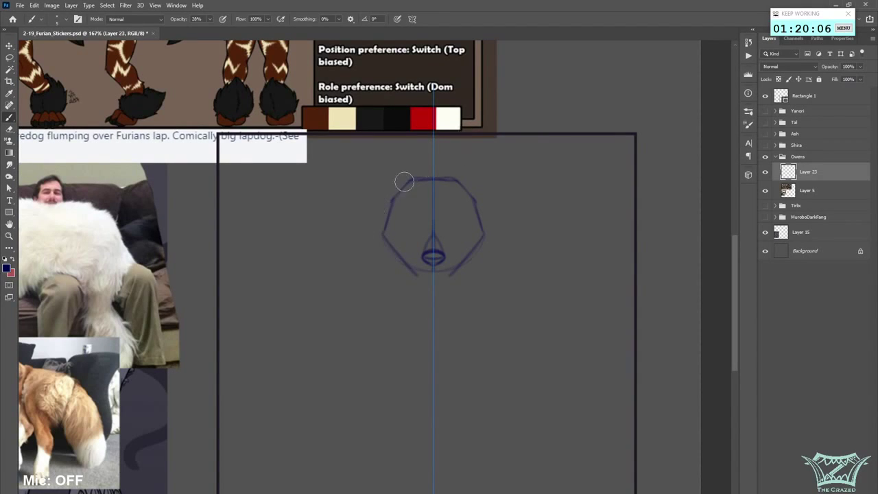
drag(404, 182, 460, 192)
- Sketch mirrored pointed cheek fur tufts outside the head outline and light muzzle strokes beside the nose
mouse_move(389, 211)
mouse_down()
mouse_move(362, 223)
mouse_move(382, 221)
mouse_up()
mouse_move(374, 230)
mouse_down()
mouse_move(366, 251)
mouse_move(388, 267)
mouse_up()
mouse_move(388, 268)
mouse_down()
mouse_move(395, 253)
mouse_move(411, 268)
mouse_move(452, 266)
mouse_move(430, 271)
mouse_move(432, 262)
mouse_up()
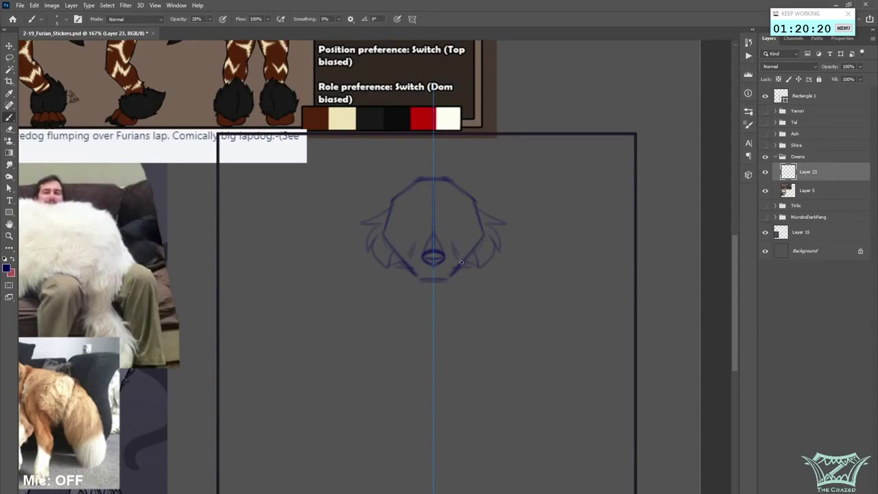
- Firm up the jaw and muzzle around the nose and add horizontal guide lines at mouth and eye level
drag(462, 263, 448, 280)
drag(461, 255, 457, 271)
drag(450, 238, 458, 262)
drag(452, 273, 457, 261)
key(ctrl+z)
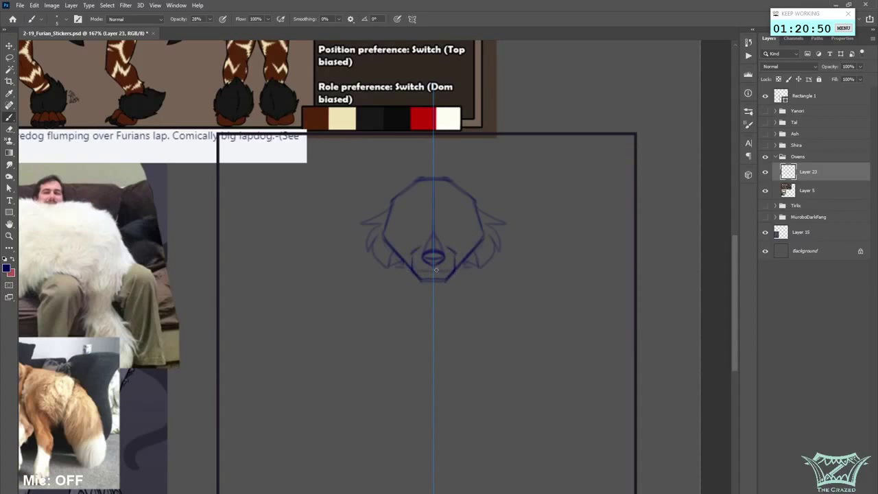
drag(396, 271, 470, 271)
mouse_move(508, 238)
mouse_down()
mouse_move(377, 238)
mouse_move(507, 222)
mouse_up()
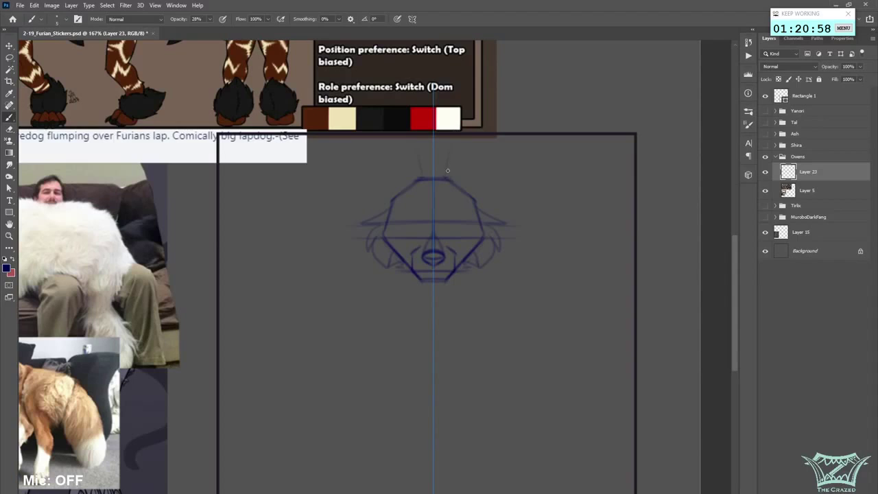
- Sketch tall pointed ears with inner fur on top of the head, plus light mane and neck curves around it
mouse_move(446, 139)
mouse_down()
mouse_move(445, 178)
mouse_move(455, 137)
mouse_move(483, 205)
mouse_up()
key(ctrl+z)
key(ctrl+z)
key(ctrl+z)
key(ctrl+z)
mouse_move(445, 180)
mouse_down()
mouse_move(466, 136)
mouse_move(446, 180)
mouse_up()
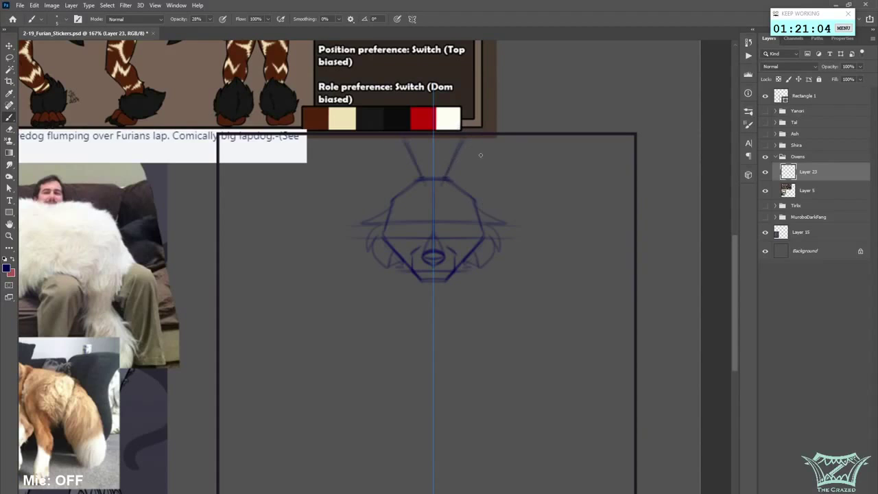
key(ctrl+shift+z)
key(ctrl+z)
key(ctrl+z)
key(ctrl+z)
drag(481, 140, 489, 203)
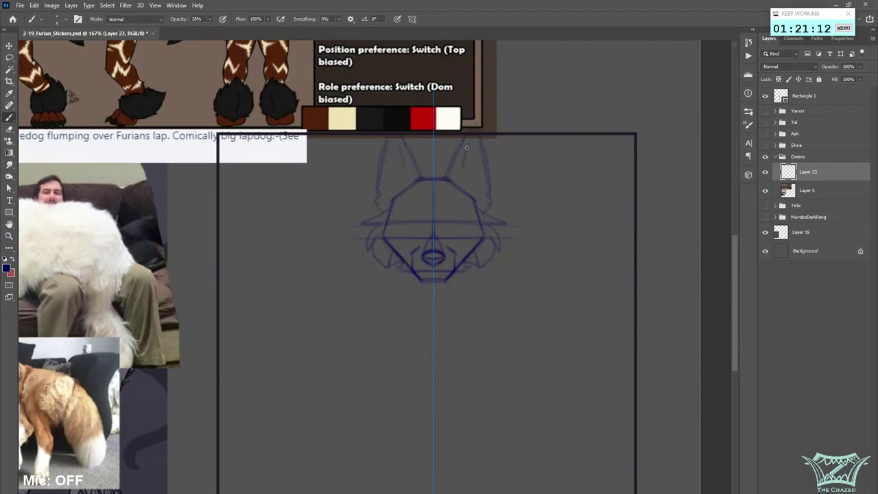
drag(484, 170, 493, 214)
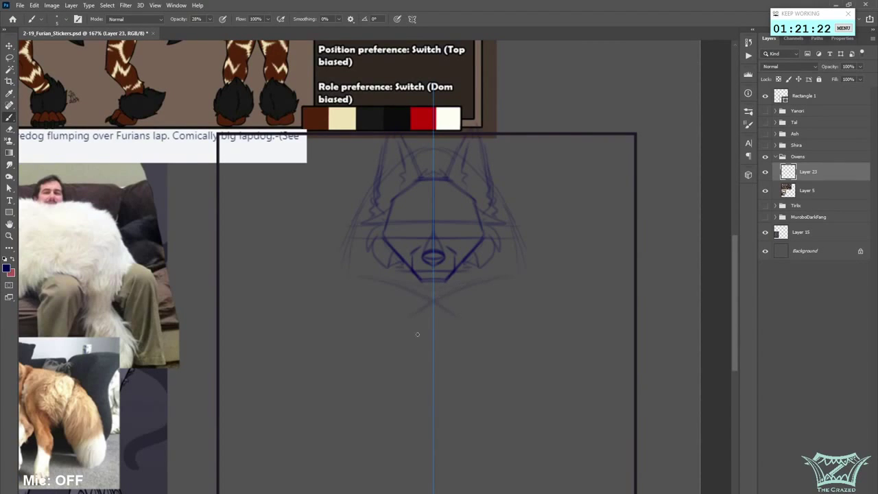
- Sketch a horizontal body guide line below the head and erase its outer ends
drag(382, 356, 490, 357)
key(e)
mouse_move(476, 305)
mouse_down()
mouse_move(409, 325)
mouse_move(541, 313)
mouse_move(561, 347)
mouse_move(334, 406)
mouse_up()
key(b)
- Erase the lines beside the nose and the horizontal guide line running across the eye area
key(e)
key(bracketleft)
key(bracketleft)
key(bracketleft)
drag(419, 249, 419, 270)
drag(462, 224, 463, 234)
key(ctrl+z)
key(])
key(])
key(])
key(])
key(])
drag(400, 223, 456, 221)
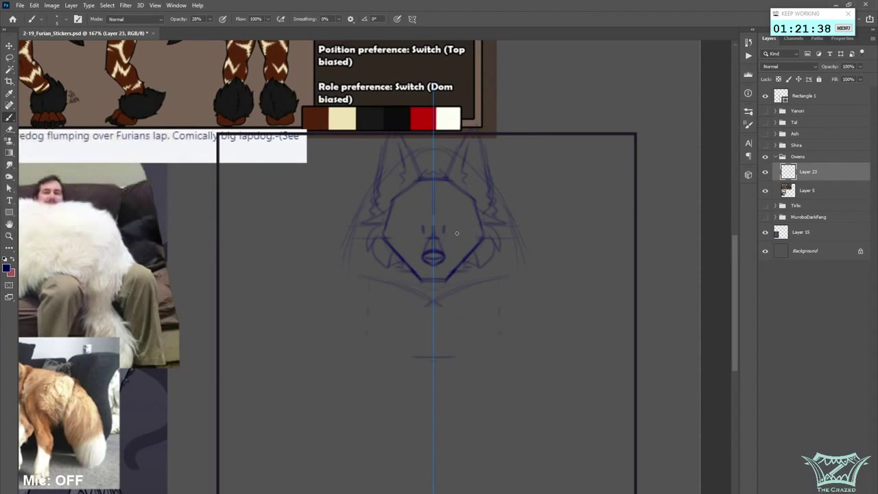
- Sketch large oval eyes with small low pupils, raised brows and a short mouth, and save the file
mouse_move(442, 214)
mouse_down()
mouse_move(444, 229)
mouse_move(416, 209)
mouse_move(405, 233)
mouse_up()
mouse_move(444, 210)
mouse_down()
mouse_move(461, 235)
mouse_move(444, 216)
mouse_move(464, 218)
mouse_move(466, 231)
mouse_move(444, 202)
mouse_move(466, 228)
mouse_up()
key(ctrl+z)
key(ctrl+z)
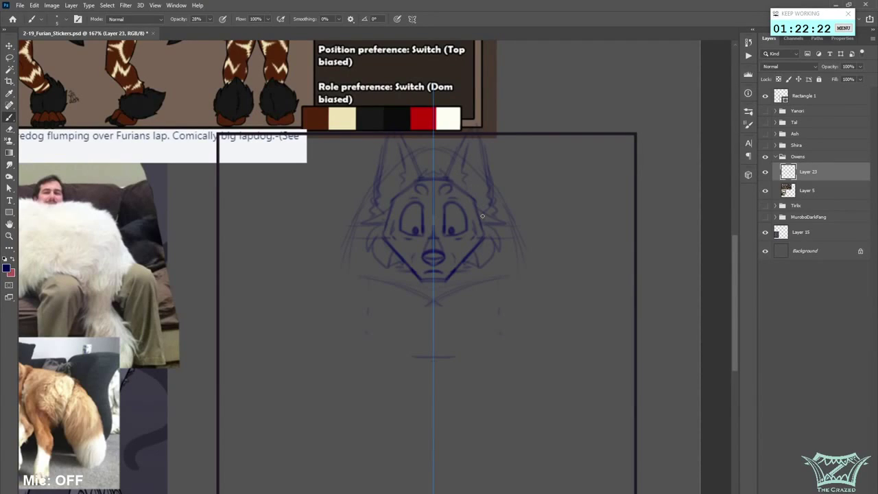
key(ctrl+s)
- Erase parts of the curved mane guide lines beside the ears with a larger brush
key(])
key(])
key(])
key(])
key(])
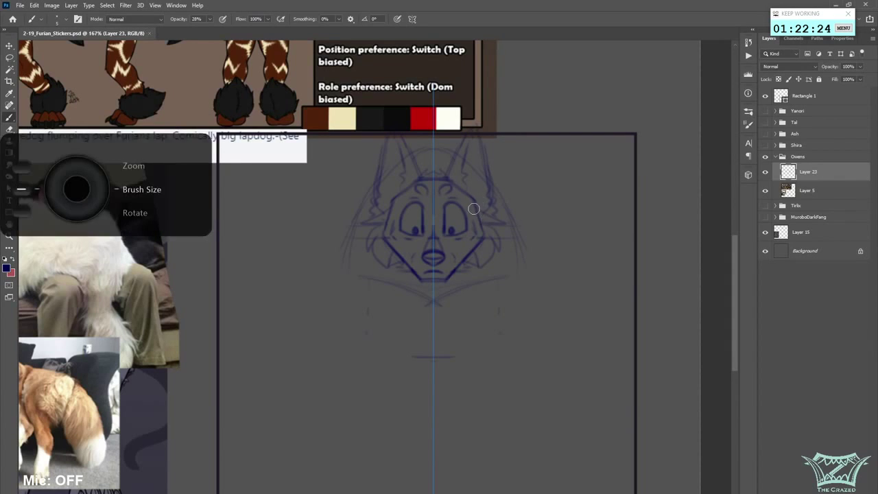
mouse_move(481, 172)
mouse_down()
mouse_move(506, 183)
mouse_move(519, 217)
mouse_move(509, 232)
mouse_up()
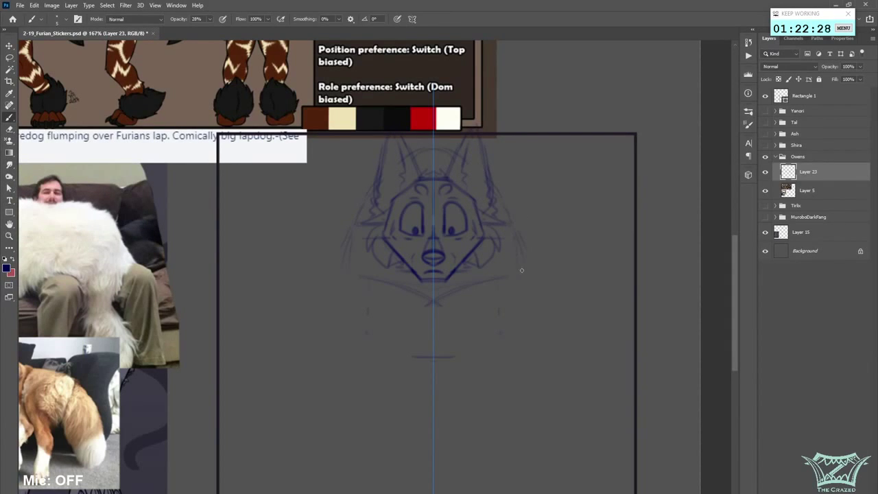
- Sketch layered mane fur tufts on both sides of the head beyond the cheeks and save the file
drag(492, 179, 510, 217)
mouse_move(512, 201)
mouse_down()
mouse_move(512, 220)
mouse_move(536, 226)
mouse_up()
mouse_move(536, 226)
mouse_down()
mouse_move(515, 231)
mouse_move(546, 265)
mouse_move(519, 273)
mouse_up()
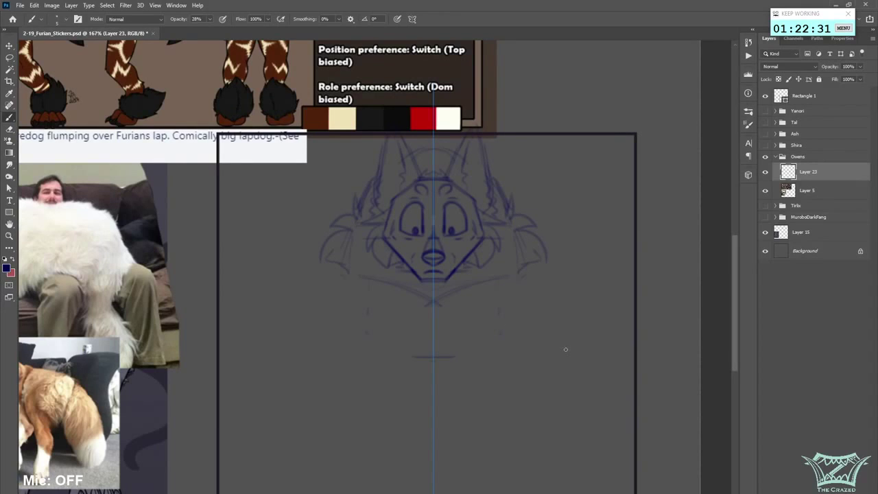
key(ctrl+s)
scroll(434, 466, down, 2)
scroll(439, 457, down, 1)
drag(436, 492, 416, 492)
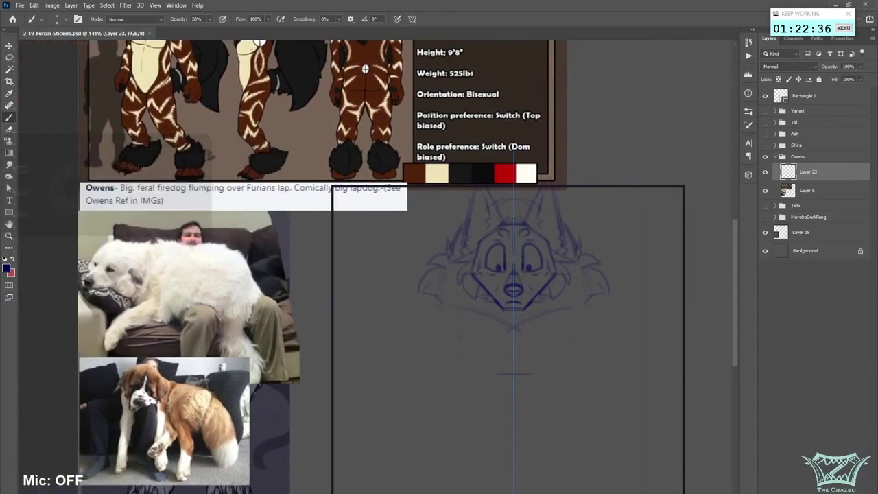
- Sketch the chest beneath the head with mirrored side lines, a vertical centre line and a lower edge
drag(735, 322, 734, 332)
drag(512, 267, 518, 270)
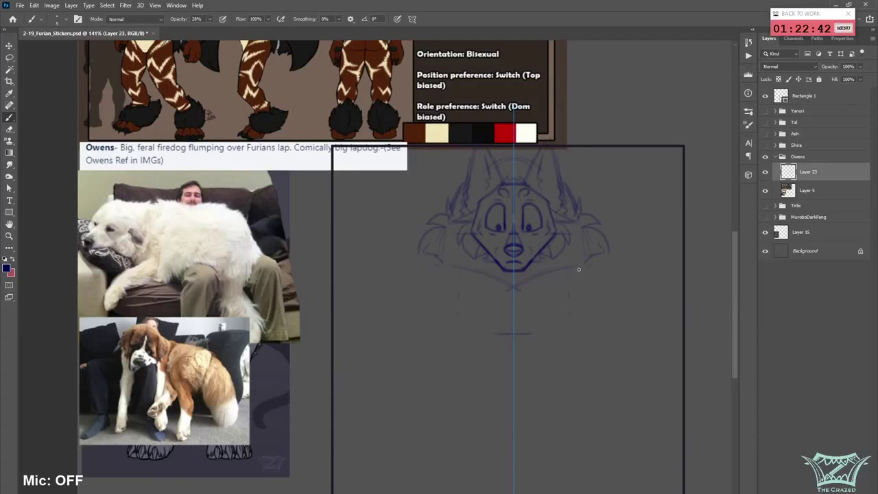
scroll(742, 300, down, 1)
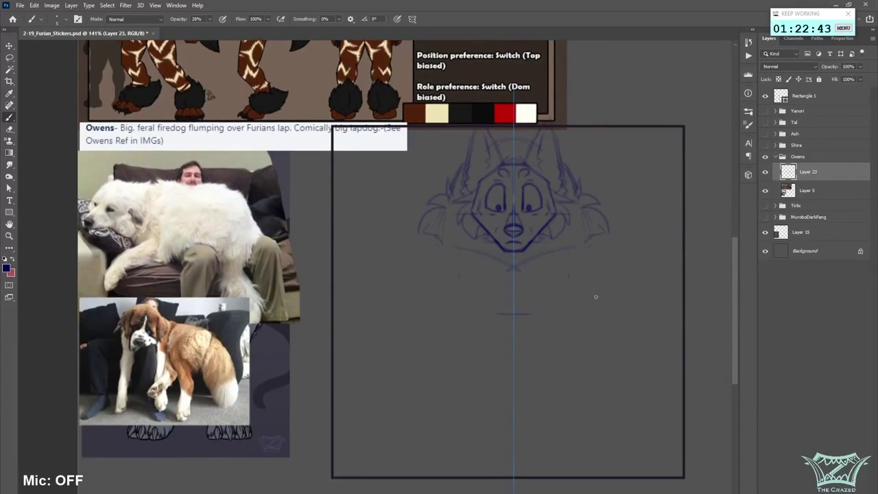
drag(518, 268, 513, 319)
- Erase the low chest edge with a larger brush and redraw the torso with a higher chest line, rounded shoulders, tapered waist and navel
key(bracketright)
key(bracketright)
key(bracketright)
key(bracketright)
key(bracketright)
key(bracketright)
key(bracketright)
key(bracketright)
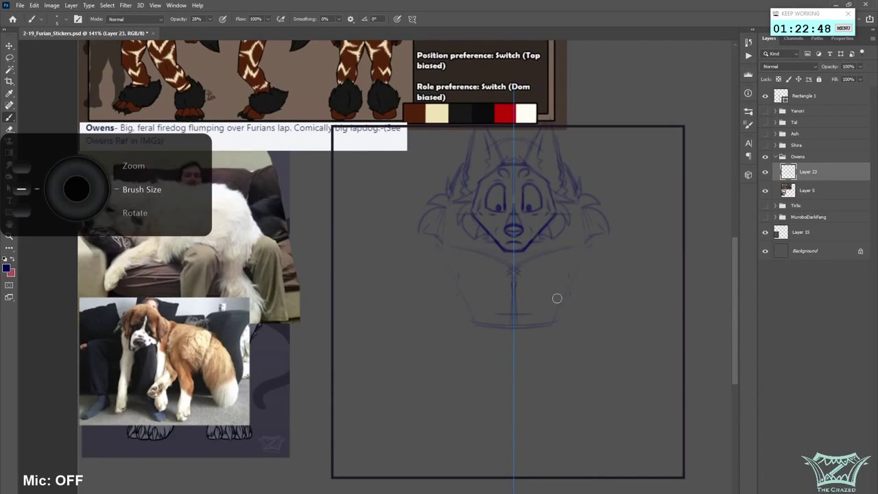
mouse_move(542, 304)
mouse_down()
mouse_move(511, 292)
mouse_move(490, 298)
mouse_move(506, 284)
mouse_up()
mouse_move(541, 324)
mouse_down()
mouse_move(483, 330)
mouse_move(548, 298)
mouse_move(574, 264)
mouse_up()
key(ctrl+z)
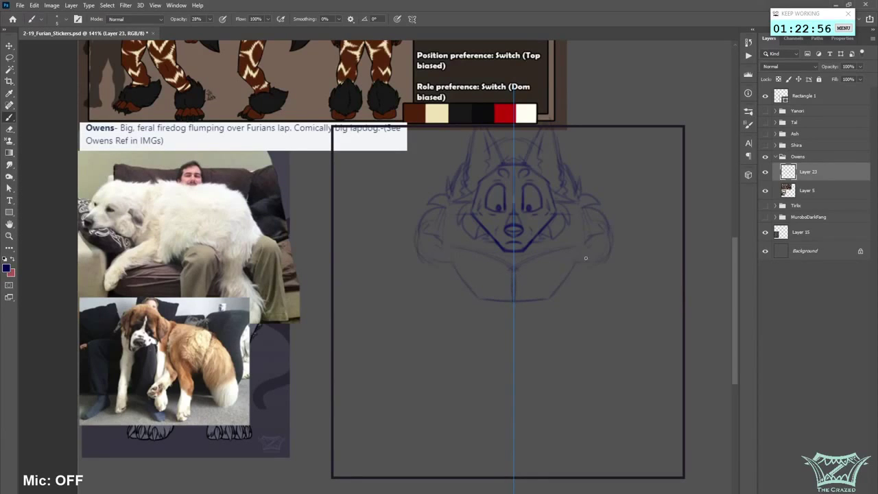
drag(569, 307, 579, 274)
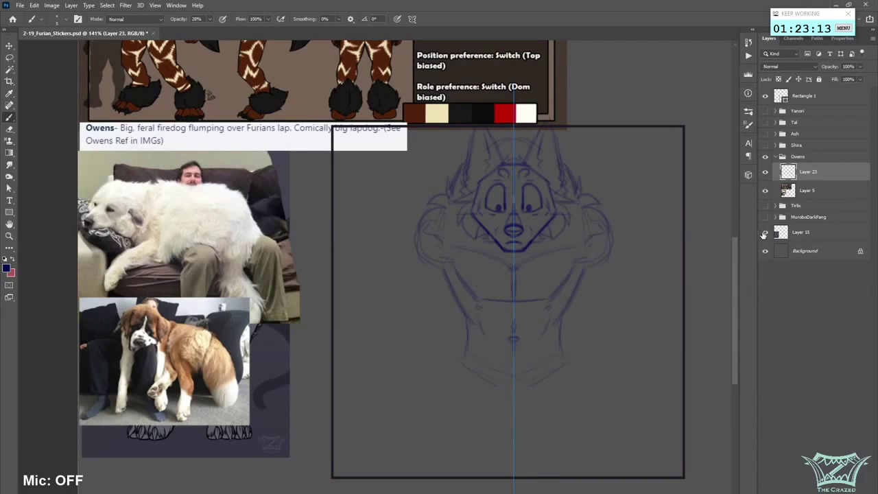
- Hide Layer 15 and briefly switch the reference images on Layer 5 off and on
click(764, 235)
click(764, 236)
click(765, 191)
click(765, 191)
click(765, 233)
click(765, 234)
click(765, 234)
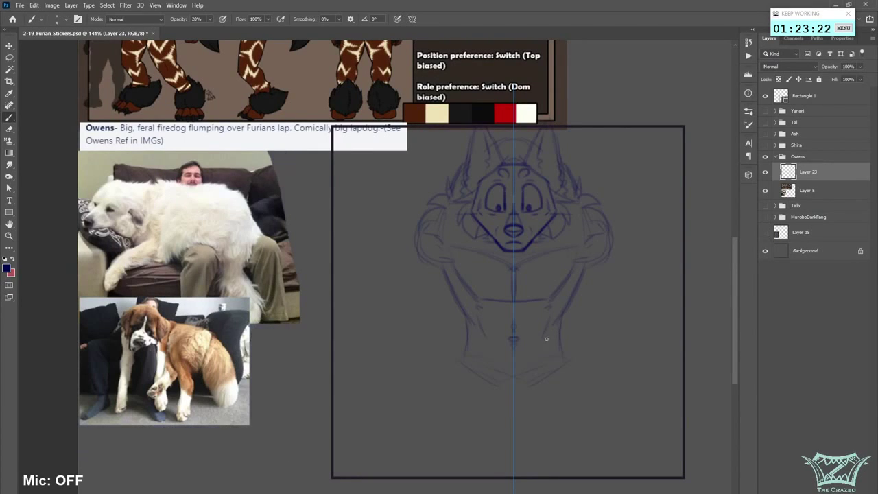
- Erase the angular face outline around the cheeks, save the file and sketch fur strokes beside the neck
drag(737, 303, 737, 298)
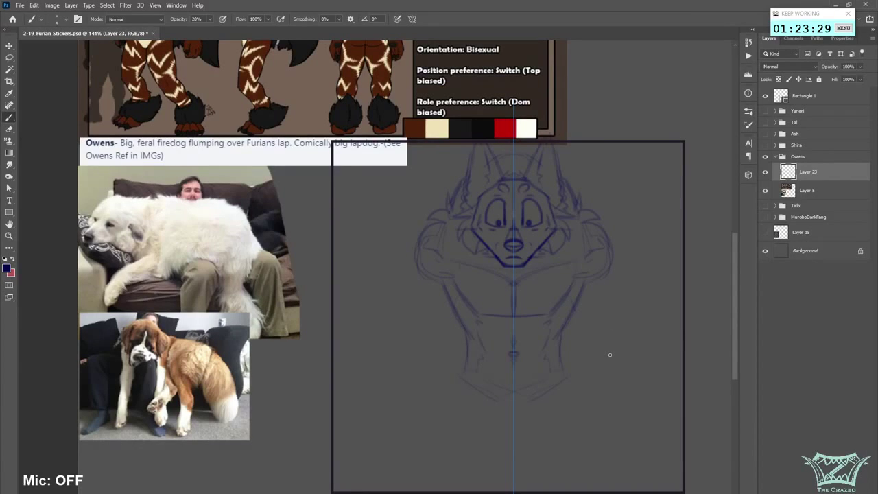
scroll(610, 354, down, 1)
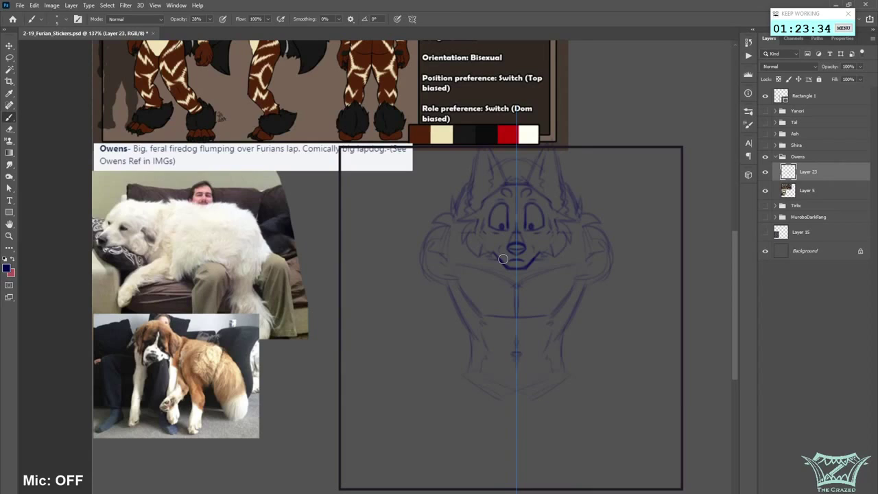
mouse_move(484, 201)
mouse_down()
mouse_move(477, 223)
mouse_move(502, 261)
mouse_up()
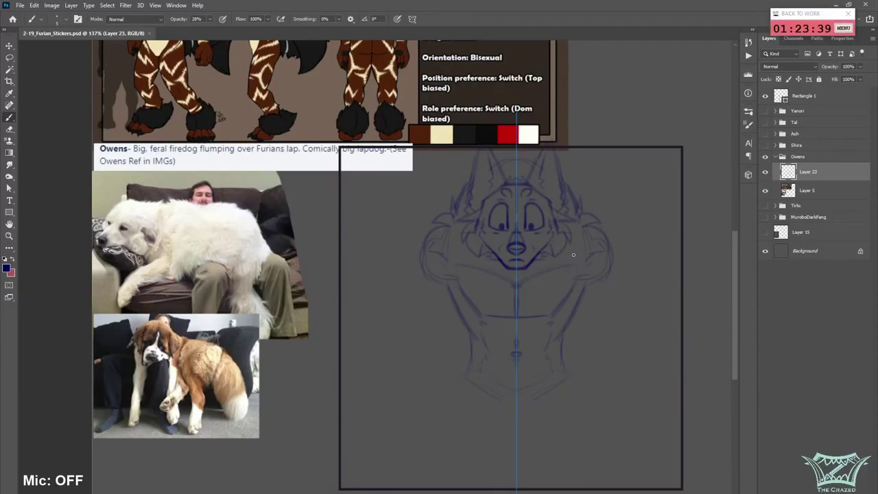
drag(581, 244, 585, 277)
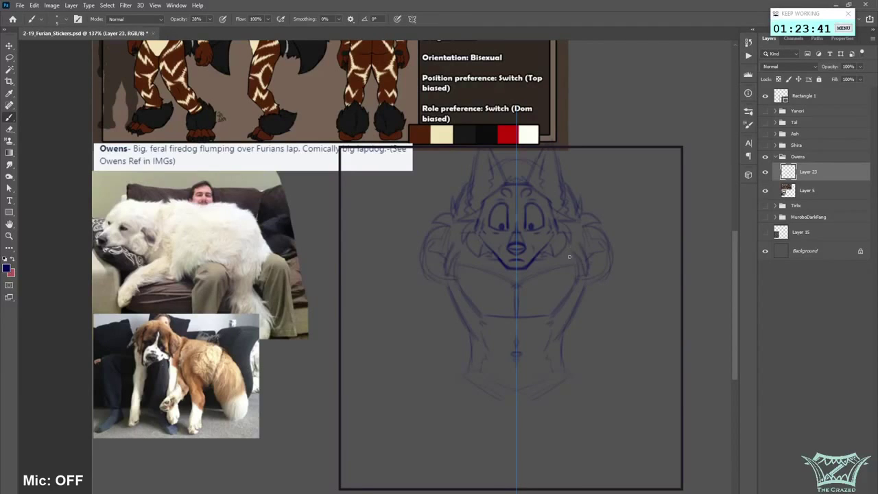
- Make Layer 15 visible again, keeping the reference images on Layer 5 shown
click(765, 190)
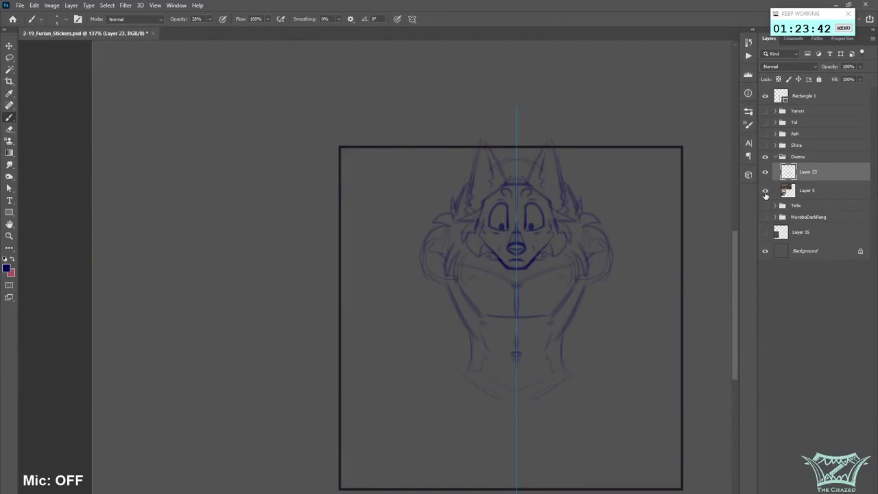
click(765, 191)
click(766, 234)
click(765, 190)
click(766, 191)
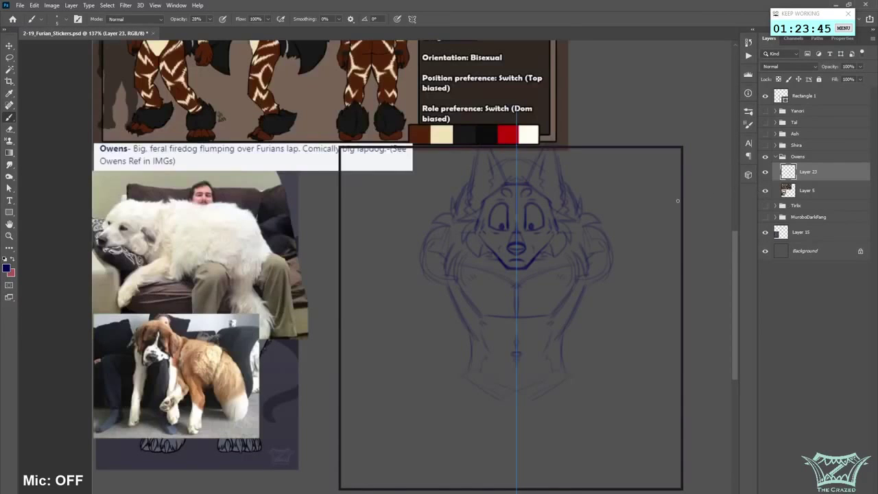
- Undo the last stroke and sketch layered fur tufts from the neck down over the middle of the chest
key(ctrl+z)
drag(569, 254, 567, 272)
mouse_move(567, 272)
mouse_down()
mouse_move(558, 253)
mouse_move(552, 284)
mouse_move(538, 289)
mouse_up()
mouse_move(535, 283)
mouse_down()
mouse_move(525, 311)
mouse_move(524, 289)
mouse_move(517, 330)
mouse_move(566, 269)
mouse_move(559, 295)
mouse_up()
mouse_move(555, 281)
mouse_down()
mouse_move(550, 303)
mouse_move(530, 306)
mouse_up()
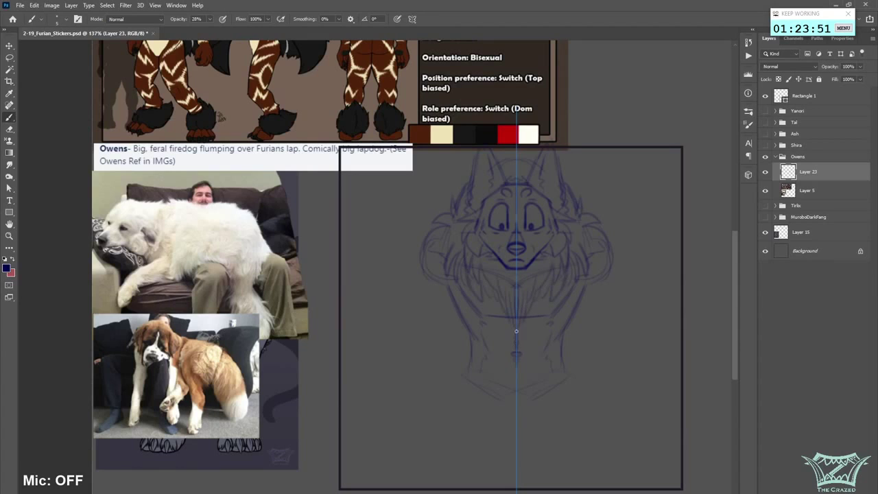
- Sketch mirrored bent arms at the shoulders, undo the trial strokes below the hips and save the file
click(765, 191)
click(766, 191)
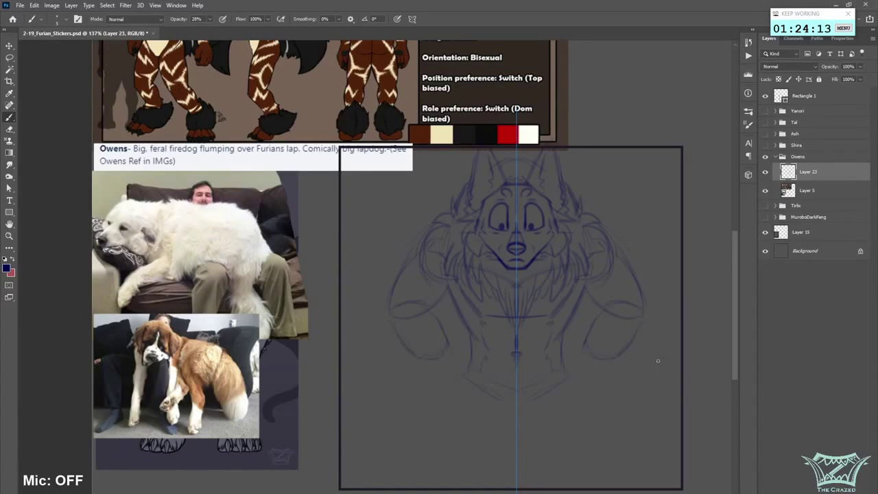
drag(570, 393, 618, 401)
key(ctrl+z)
key(ctrl+z)
key(ctrl+s)
- Sketch jagged hair tufts between the ears and short fur strokes beside the mane, and save the file
drag(499, 167, 508, 155)
scroll(693, 229, down, 3)
scroll(696, 229, up, 1)
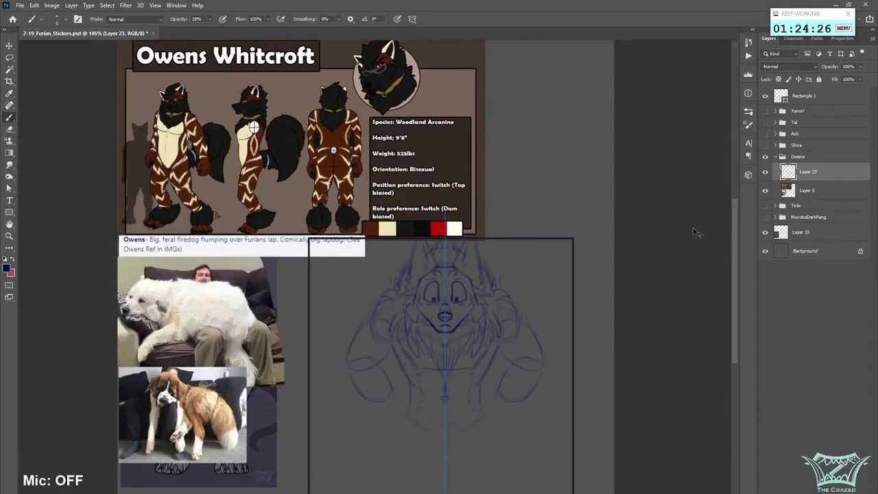
key(ctrl+s)
scroll(430, 394, up, 1)
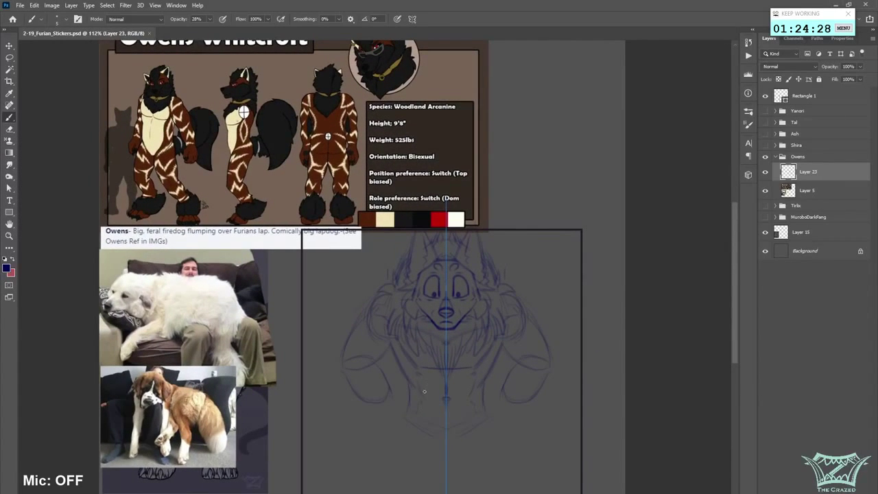
scroll(419, 401, down, 2)
scroll(415, 406, up, 2)
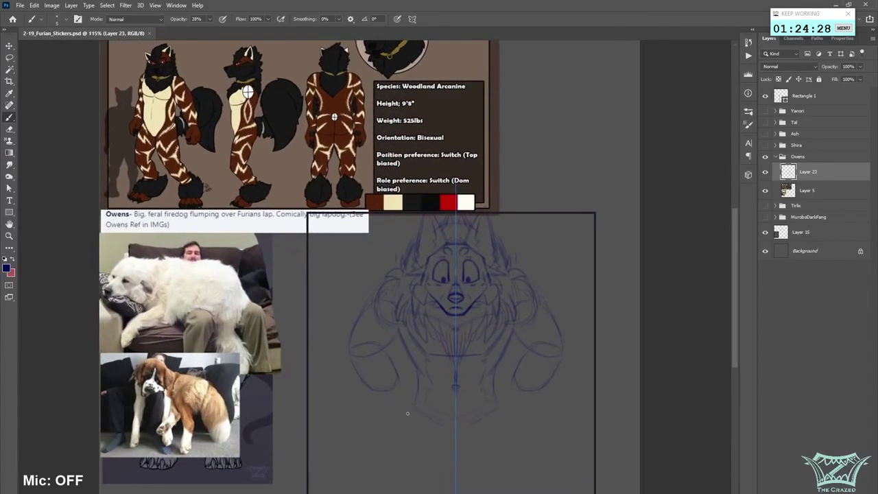
- Shift the Layer 23 sketch slightly down, add a new layer above it and save the file
click(9, 46)
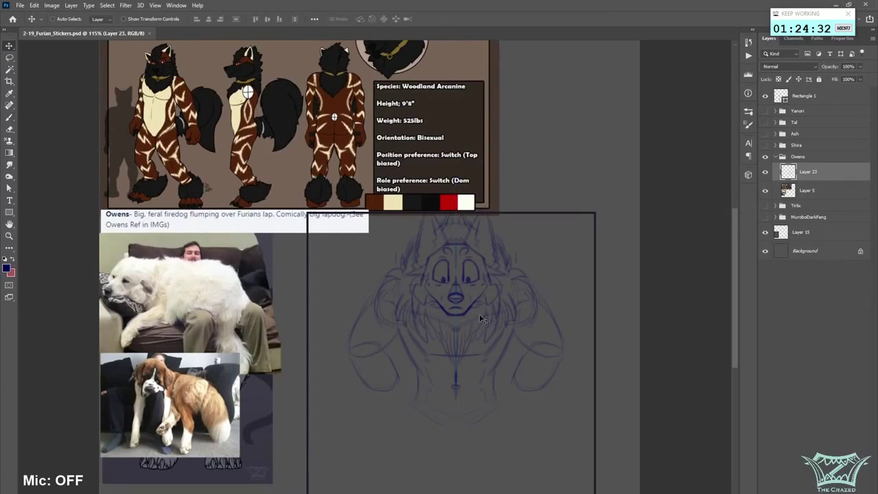
drag(534, 343, 534, 349)
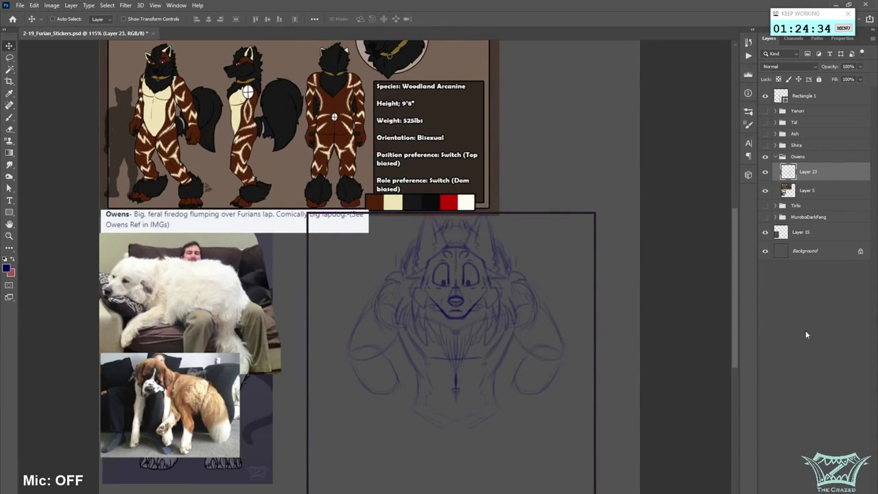
key(ctrl+shift+alt+n)
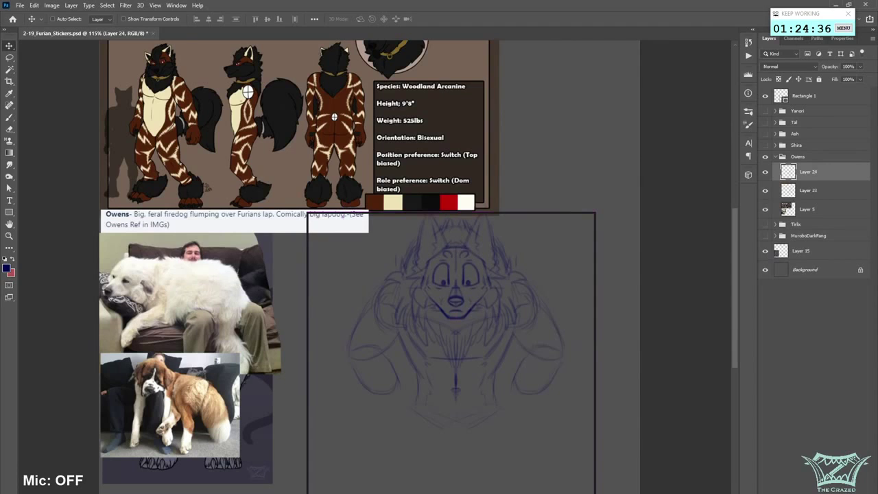
key(ctrl+s)
- Erase the angular face outline around the eyes on Layer 23 and turn off symmetry painting
click(798, 192)
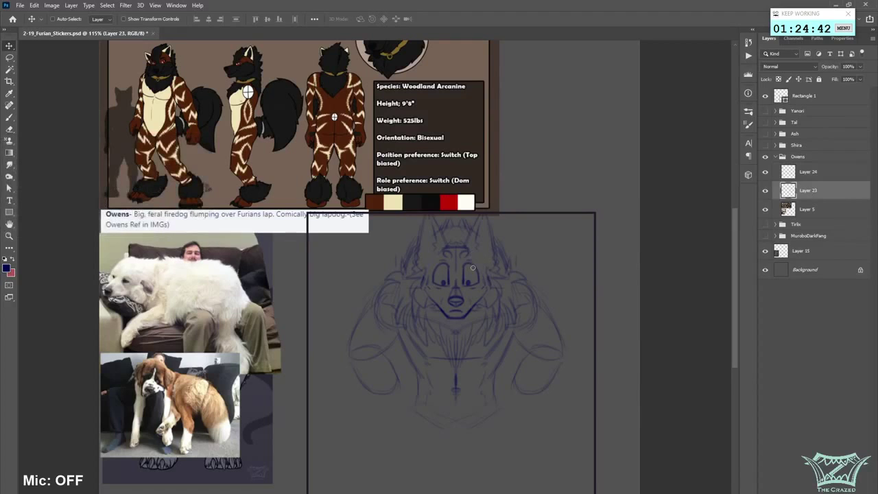
key(b)
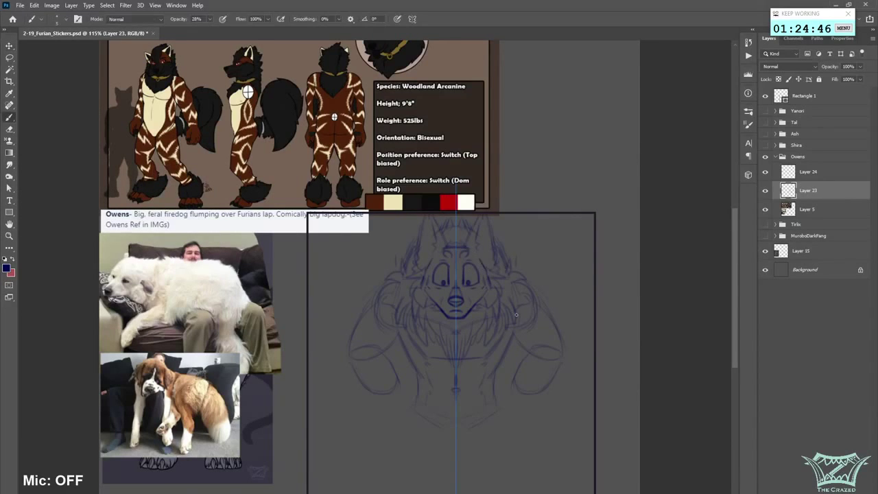
click(412, 19)
click(440, 31)
- Select Layer 24 and set the foreground colour to the very dark red 230000
key(alt+bracketright)
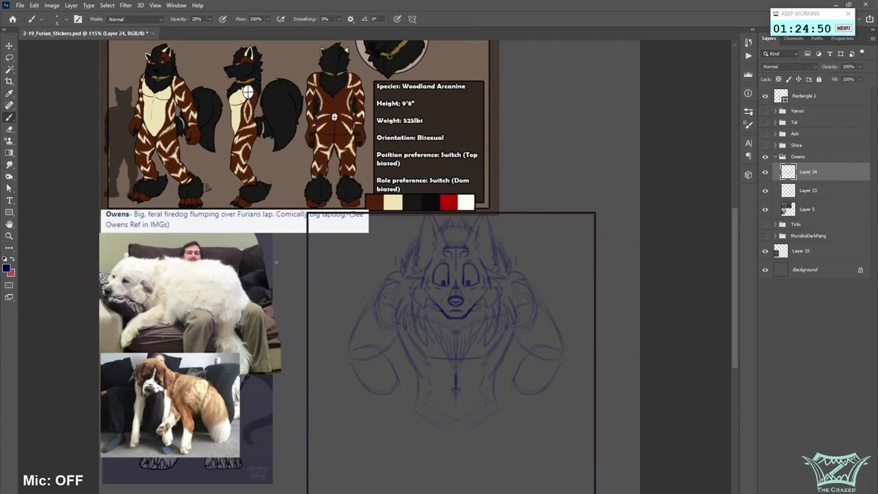
click(13, 260)
click(7, 268)
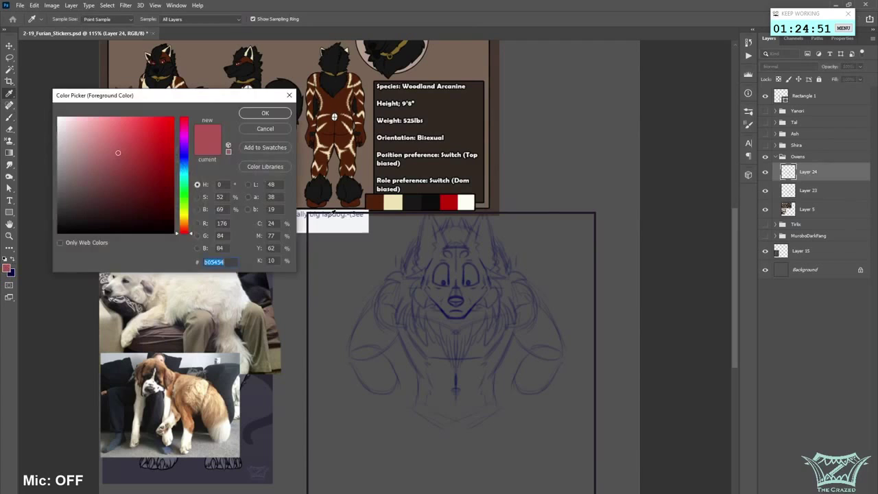
click(184, 206)
drag(167, 203, 176, 212)
click(181, 229)
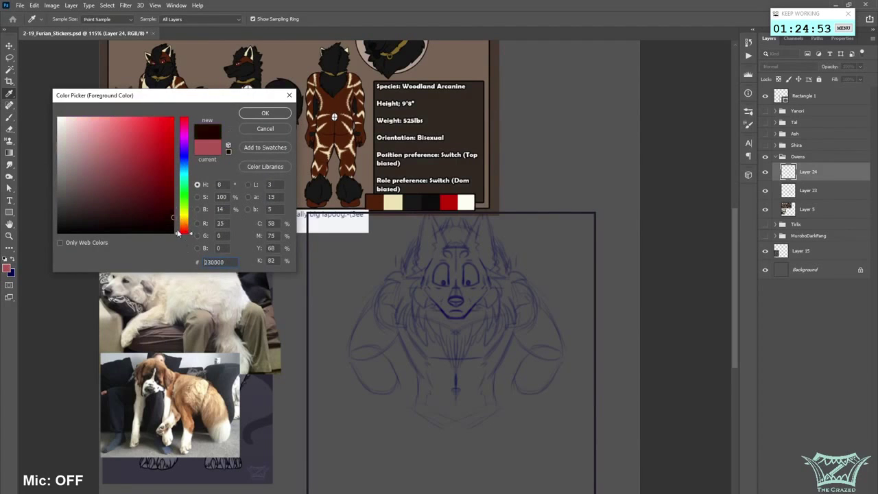
click(264, 114)
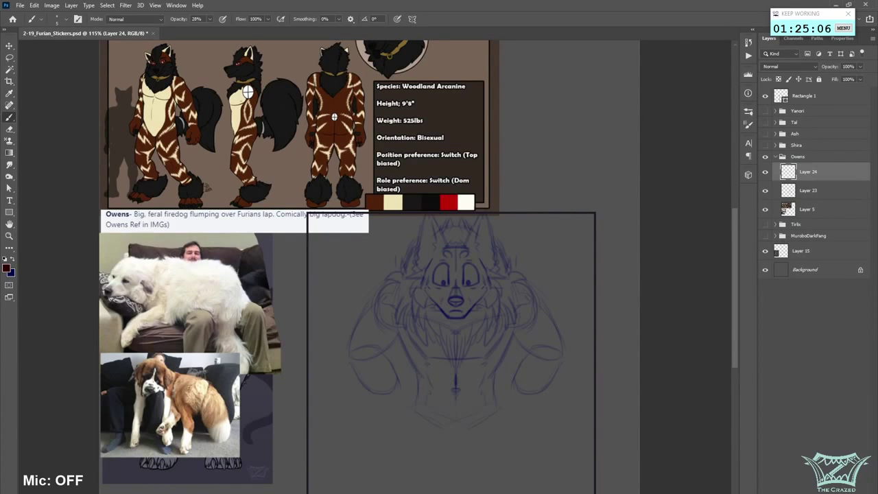
- Trace the brown-and-white dog's pose from the reference photo on Layer 24 and move the tracing onto the sticker frame
drag(247, 91, 331, 91)
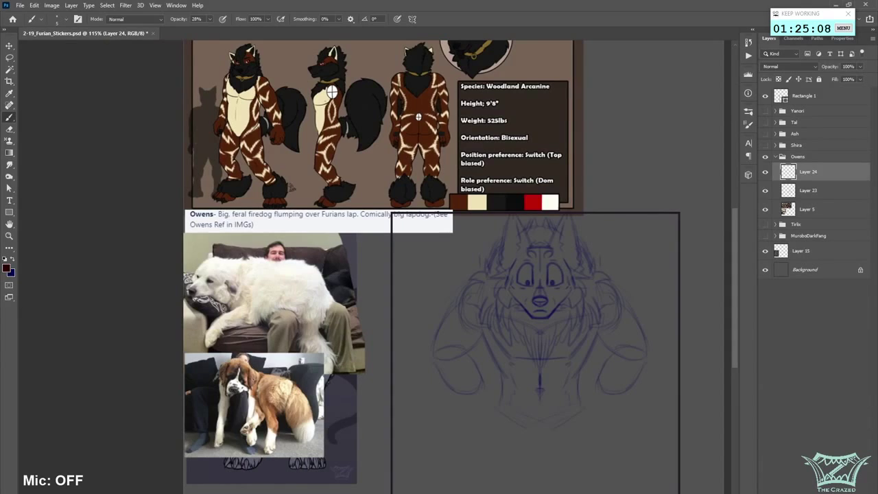
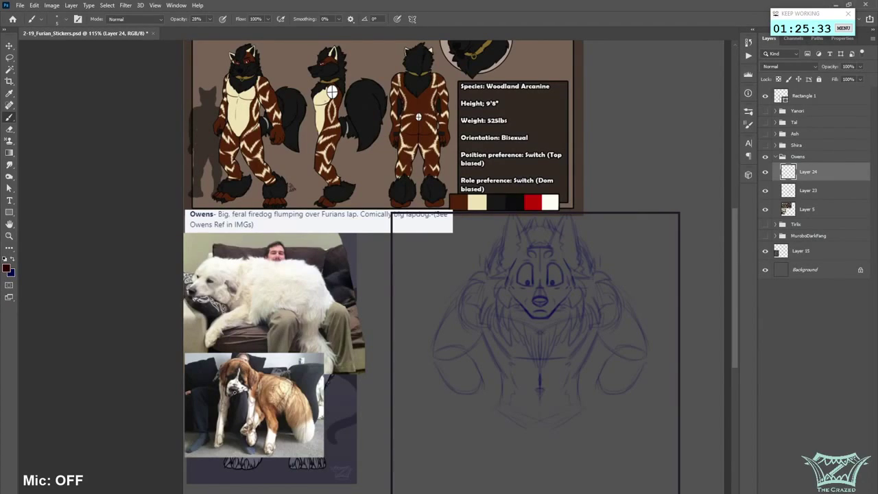
click(9, 46)
drag(324, 410, 575, 402)
- Scale the dog tracing up to about 256% and position it over the seated figure's torso and lap
scroll(604, 376, down, 2)
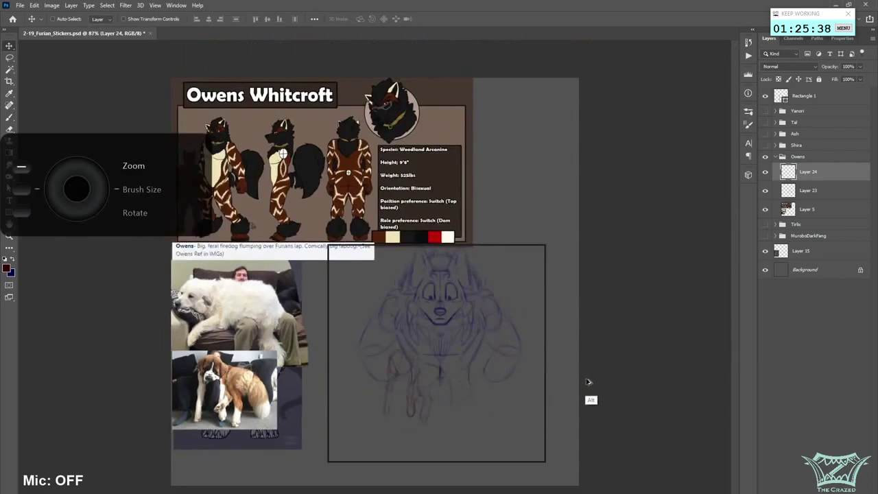
click(10, 59)
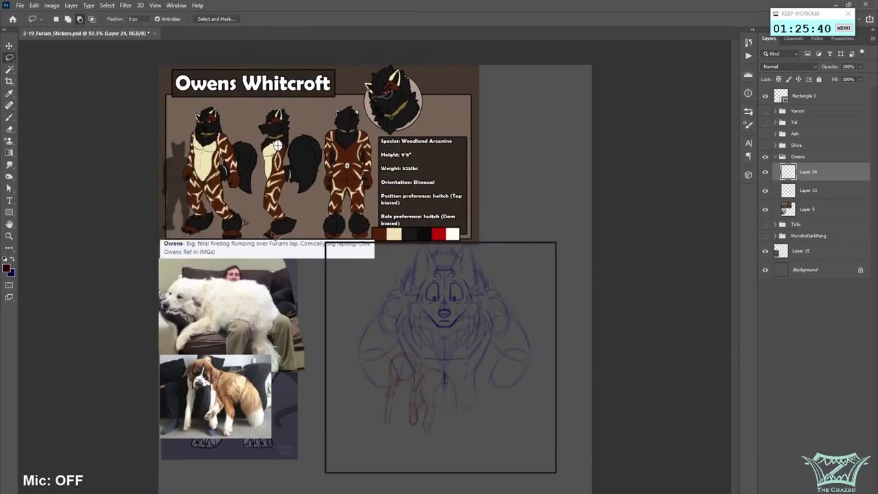
right_click(413, 384)
click(458, 466)
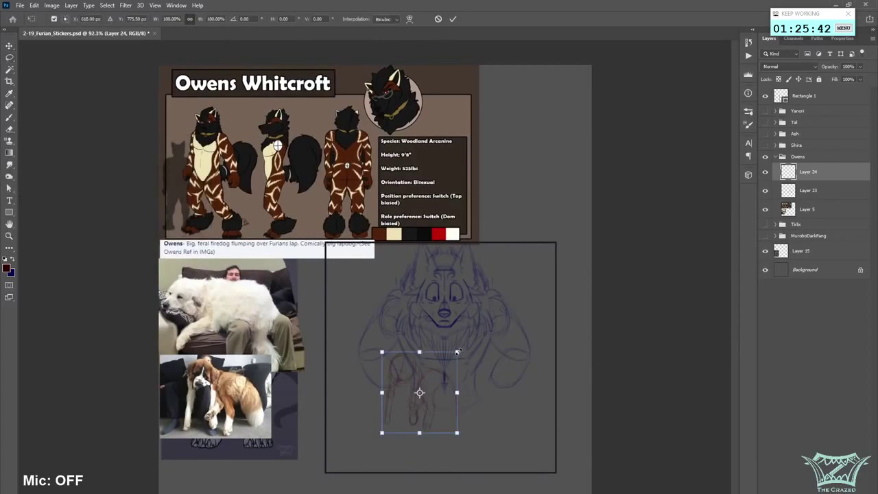
drag(457, 352, 621, 272)
mouse_move(541, 332)
mouse_down()
mouse_move(499, 413)
mouse_move(513, 423)
mouse_up()
drag(550, 311, 576, 301)
drag(540, 327, 534, 345)
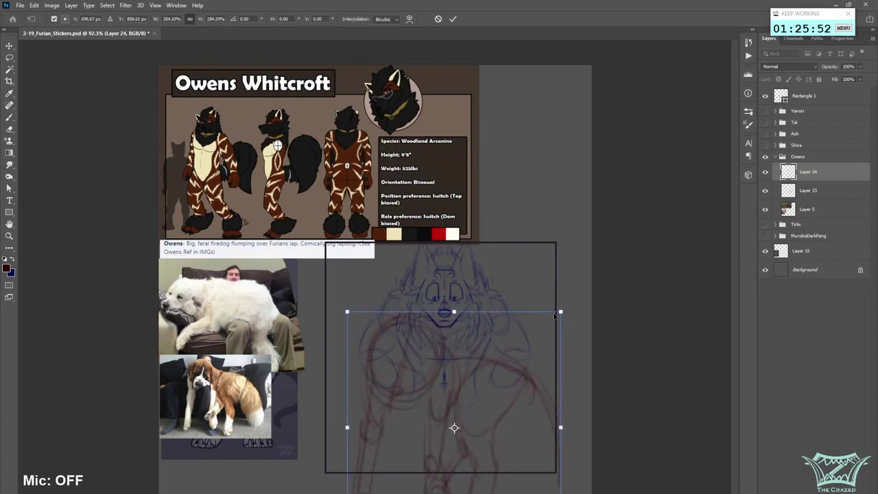
drag(560, 312, 539, 334)
drag(524, 354, 529, 345)
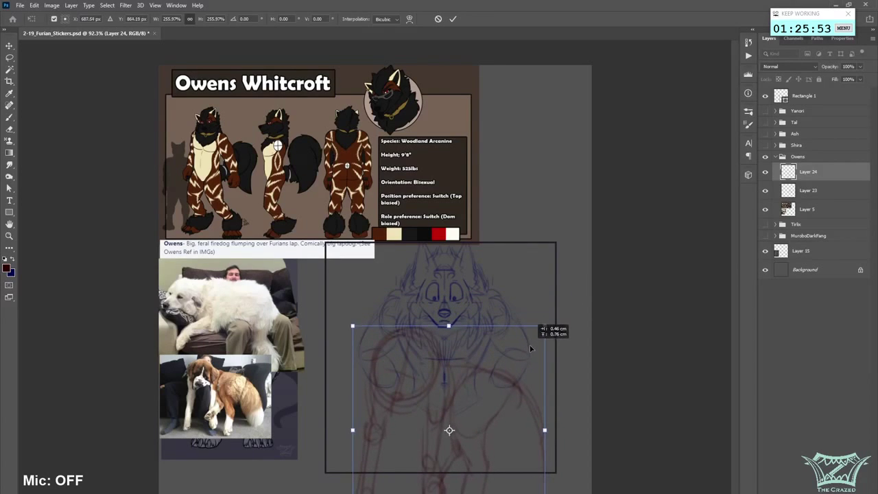
click(453, 19)
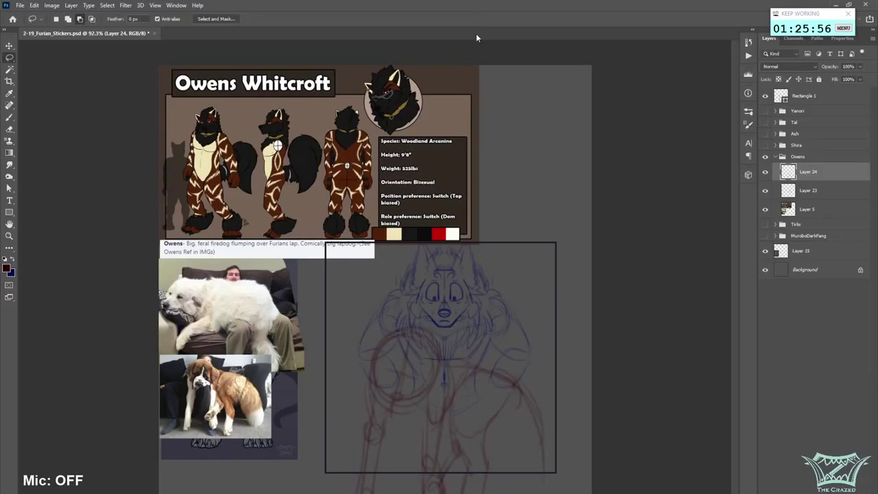
- Lower the opacity of Layer 23 to 40% and make Layer 24 active again
click(806, 191)
click(860, 66)
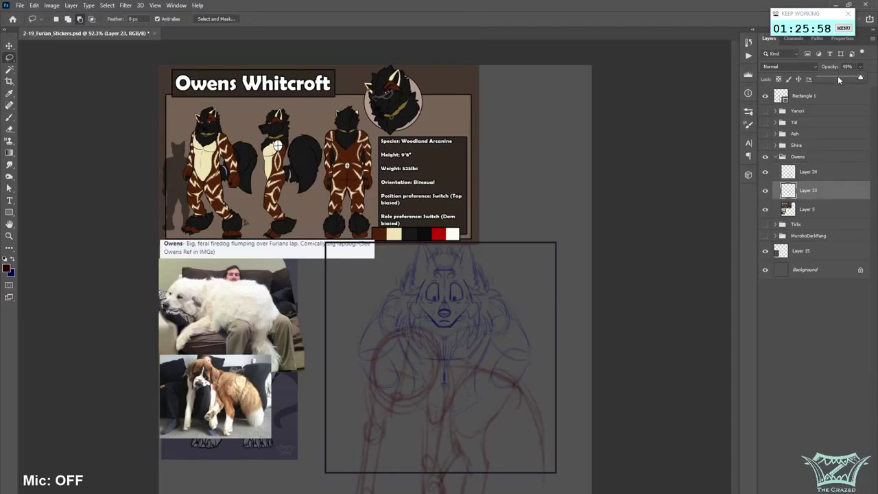
click(838, 78)
click(822, 174)
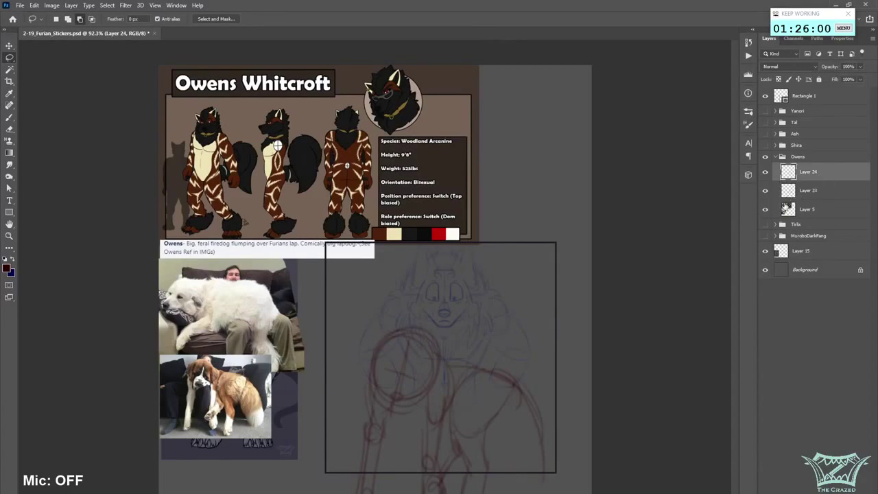
- Rotate the dog tracing on Layer 24 slightly counter-clockwise and nudge it into place over the seated figure's lap
click(8, 117)
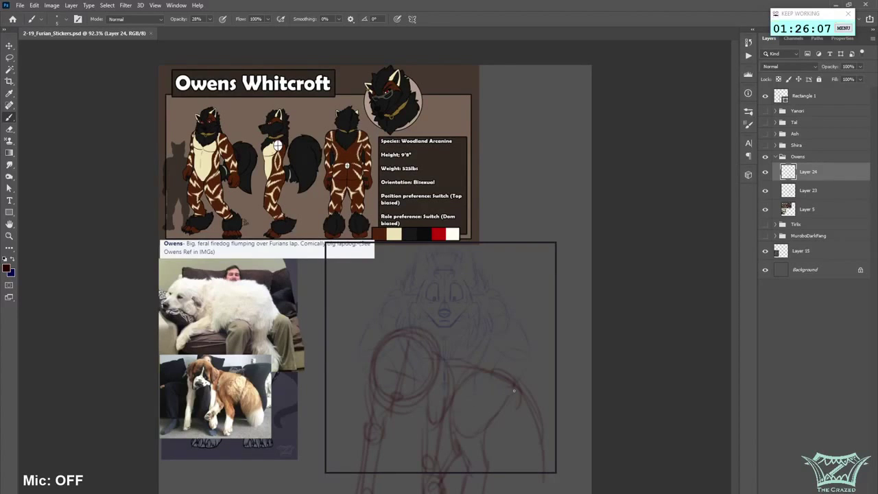
key(l)
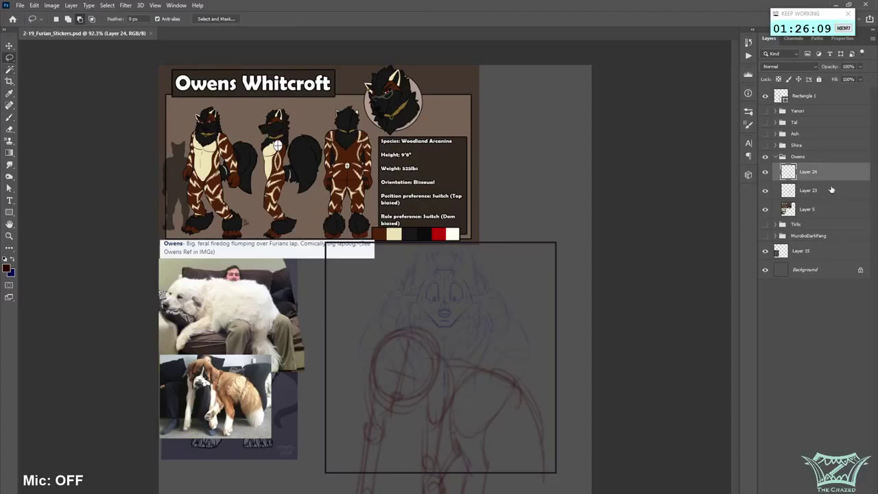
click(819, 192)
click(816, 172)
right_click(522, 374)
click(571, 450)
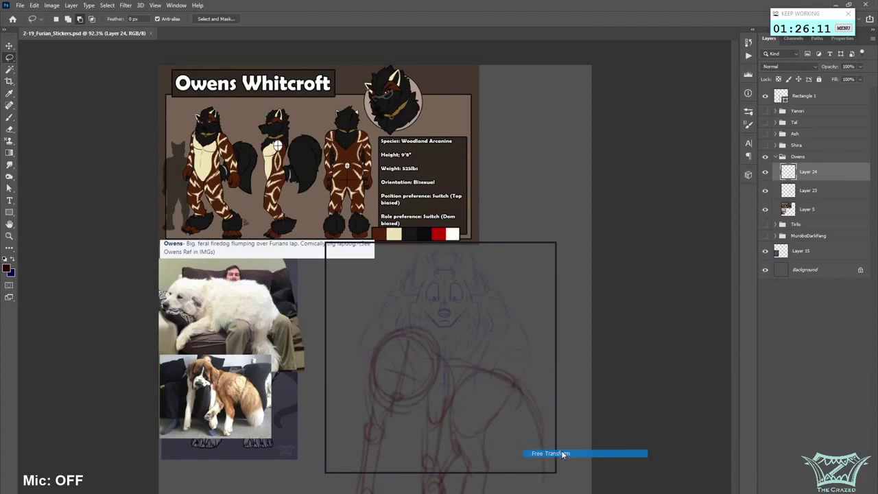
drag(612, 409, 611, 381)
drag(501, 403, 508, 389)
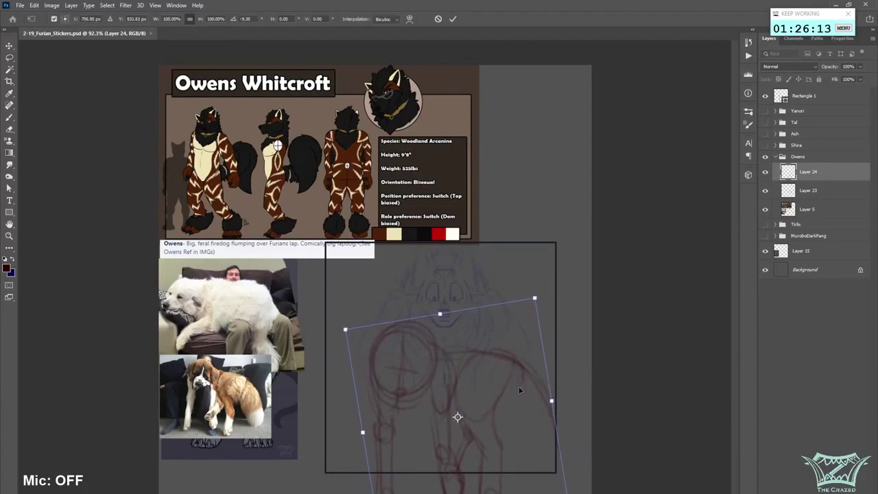
drag(594, 372, 594, 371)
drag(526, 404, 522, 410)
mouse_move(530, 303)
mouse_down()
mouse_move(525, 309)
mouse_move(529, 303)
mouse_up()
key(Return)
- Lower the opacity of Layer 24 to 46%
key(b)
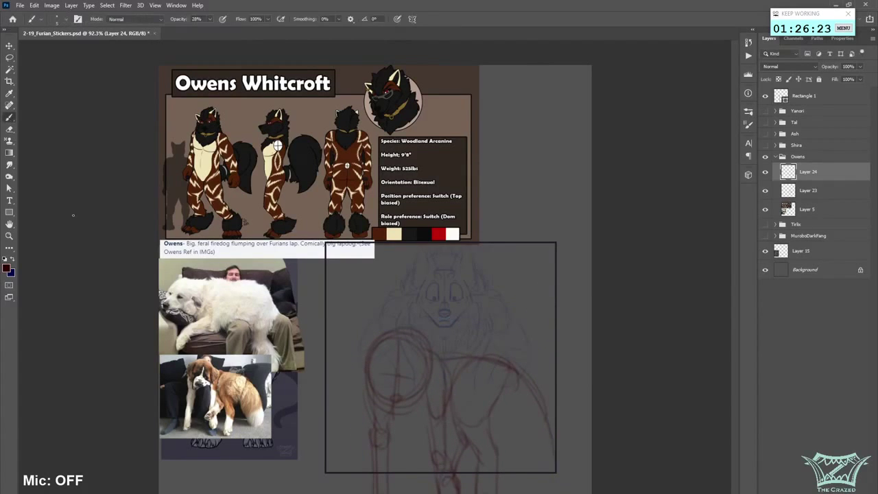
scroll(328, 465, up, 1)
scroll(330, 464, down, 3)
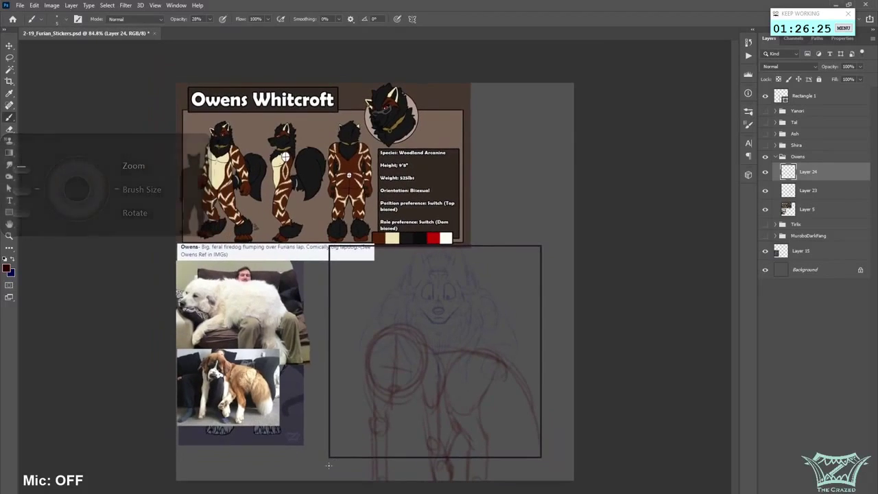
click(860, 67)
drag(858, 74, 837, 77)
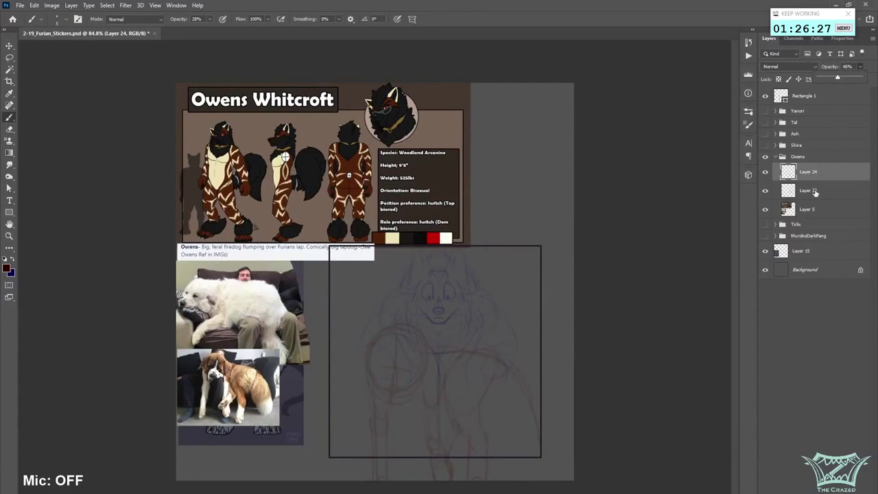
- Sketch the seated figure's thighs and legs in dark blue on Layer 23, with the reference images on Layer 5 hidden
double_click(812, 191)
click(15, 260)
key(x)
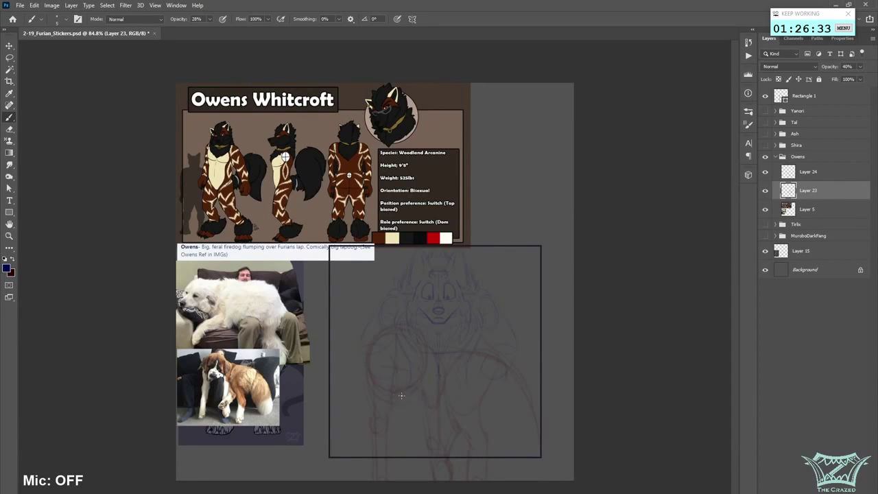
click(764, 209)
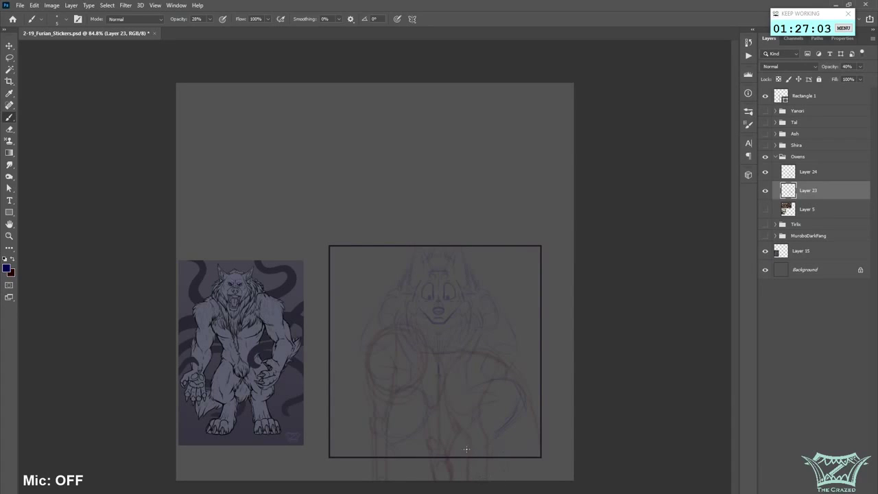
- Save the file and show the reference images on Layer 5 again
click(807, 173)
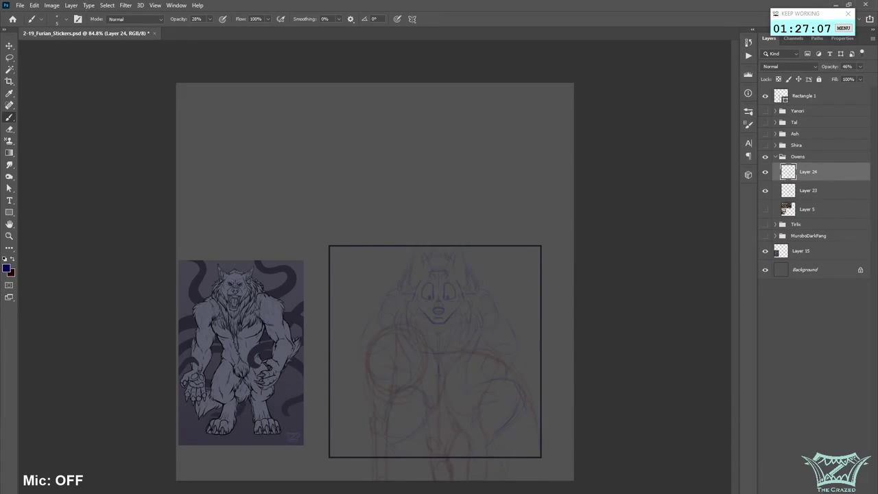
key(ctrl+s)
key(x)
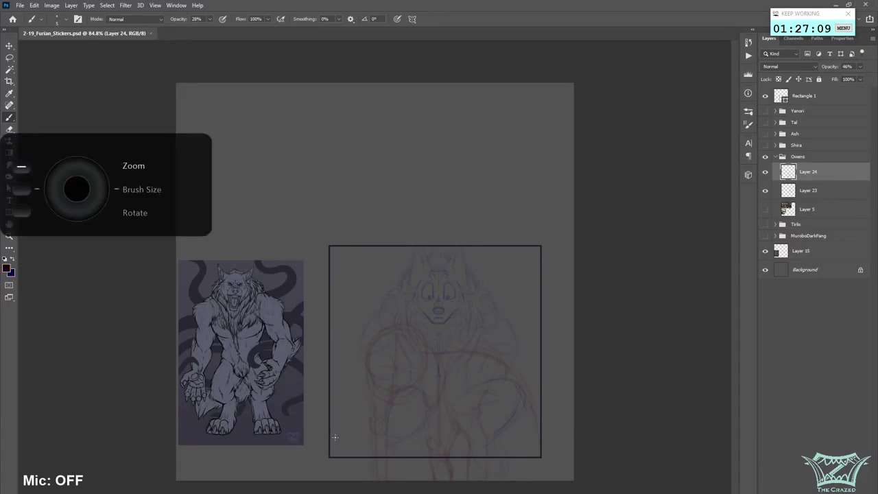
scroll(338, 447, up, 3)
scroll(338, 447, down, 1)
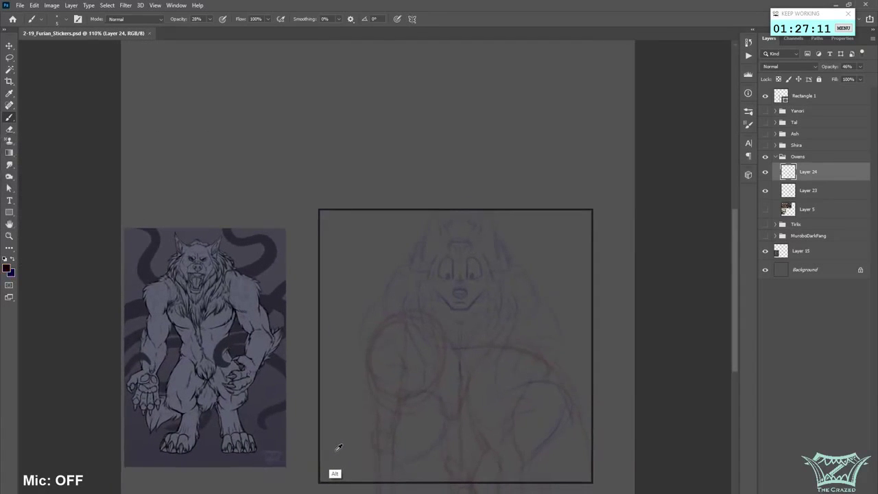
click(765, 210)
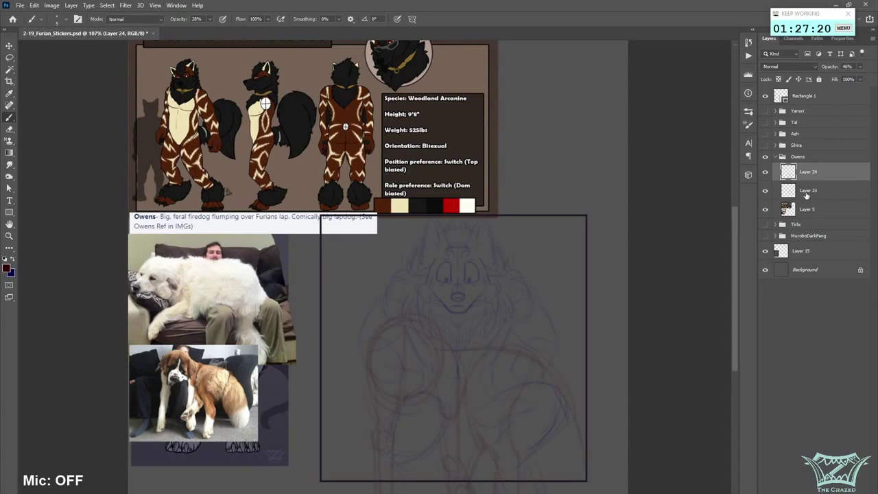
- Extend the seated figure's blue leg lines below the dog's head circle on Layer 23 and hide the Layer 5 references
key(alt+bracketleft)
key(bracketright)
key(bracketright)
key(bracketright)
key(bracketright)
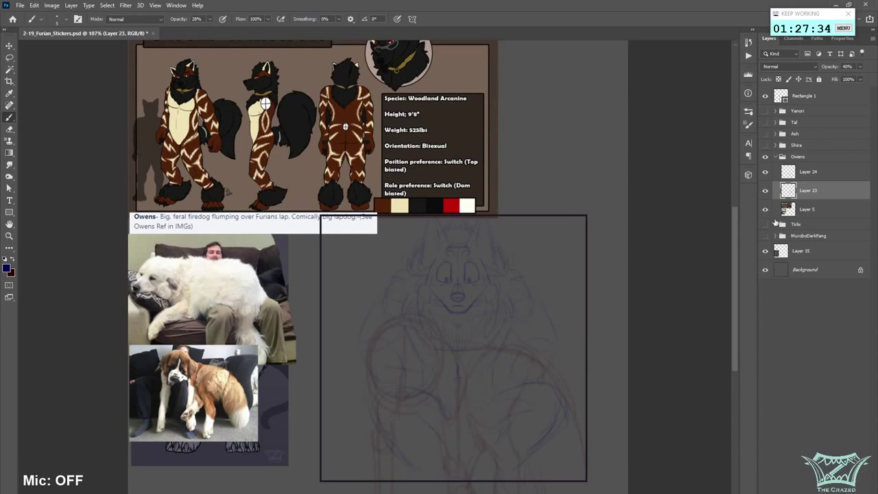
click(766, 210)
click(767, 213)
click(766, 213)
click(767, 212)
click(766, 212)
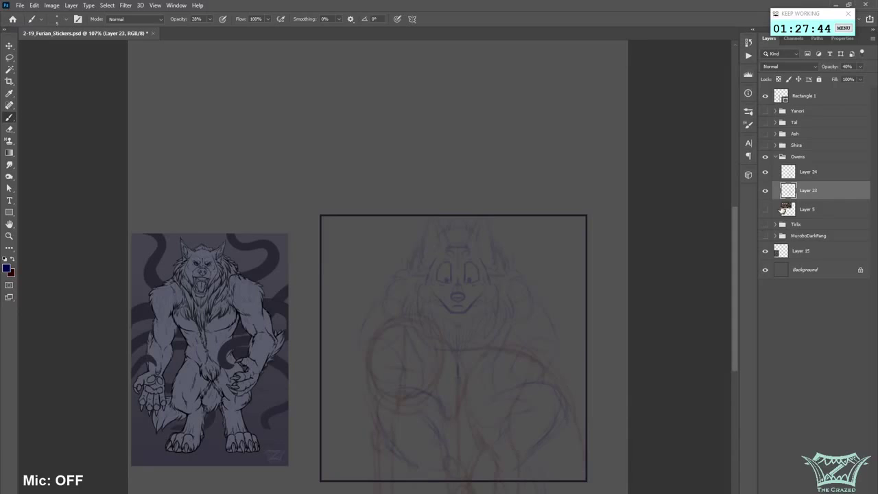
- Add a new layer above Layer 24 with dark red as the foreground colour, and show the Layer 5 references
click(800, 177)
key(x)
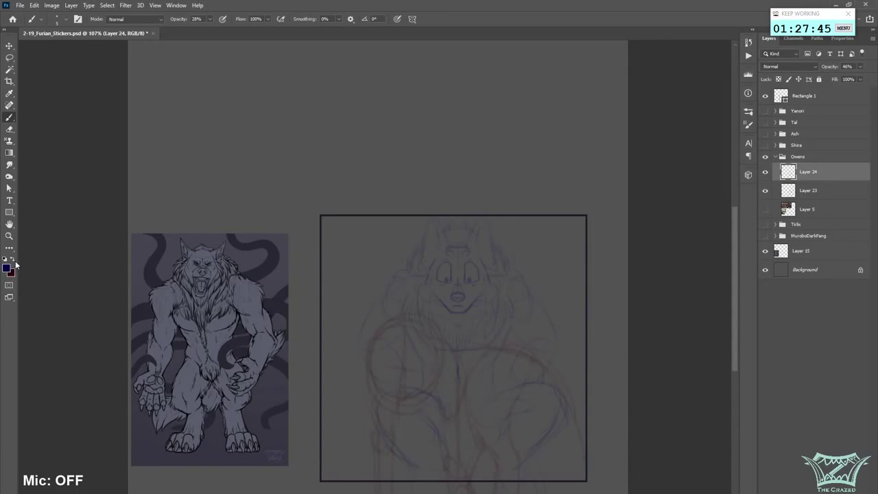
key(ctrl+shift+alt+n)
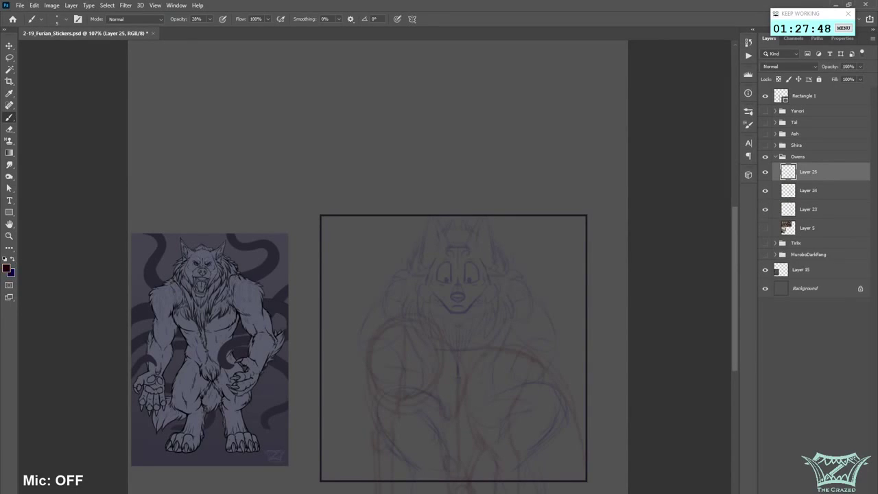
click(764, 210)
click(764, 210)
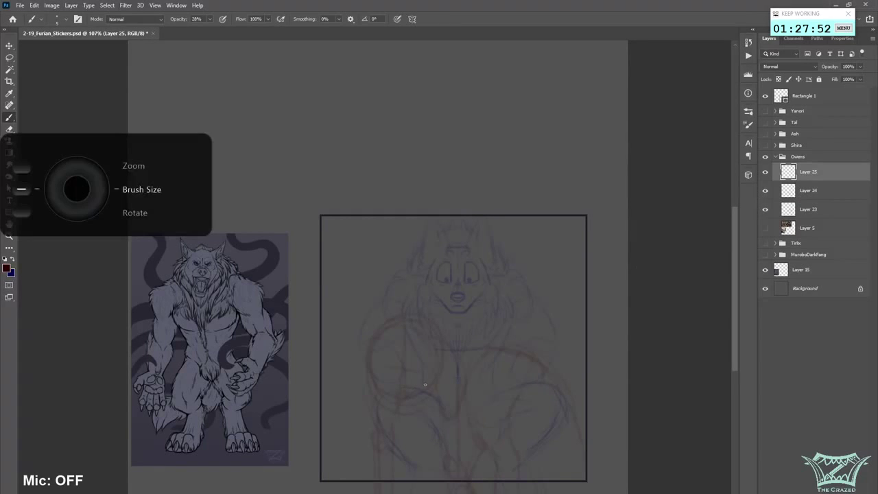
click(766, 228)
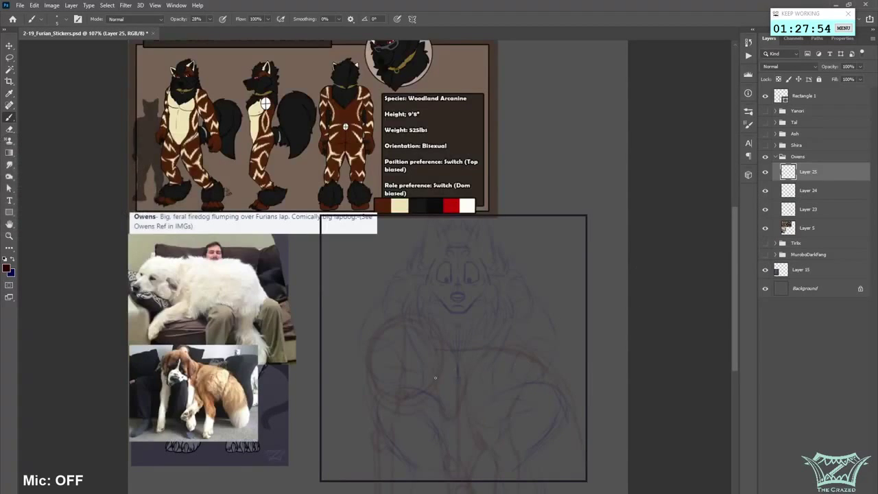
- Sketch the dog's nose and lower muzzle edge in dark red inside the head circle on Layer 25
mouse_move(390, 393)
mouse_down()
mouse_move(415, 382)
mouse_move(408, 387)
mouse_up()
key(ctrl+z)
key(ctrl+z)
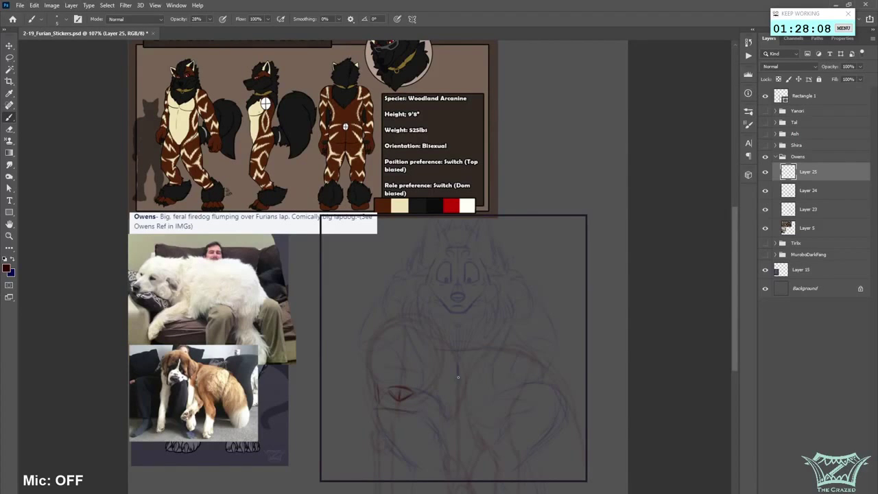
- Save the file with the canvas flipped horizontally and box in the dog's muzzle around the nose on Layer 25
key(ctrl+shift+h)
key(ctrl+s)
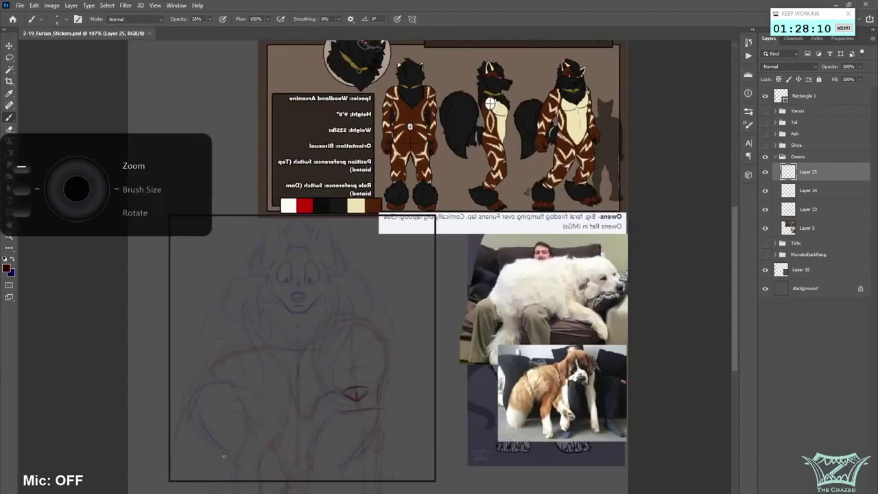
scroll(225, 456, up, 1)
drag(381, 448, 447, 449)
drag(473, 399, 475, 388)
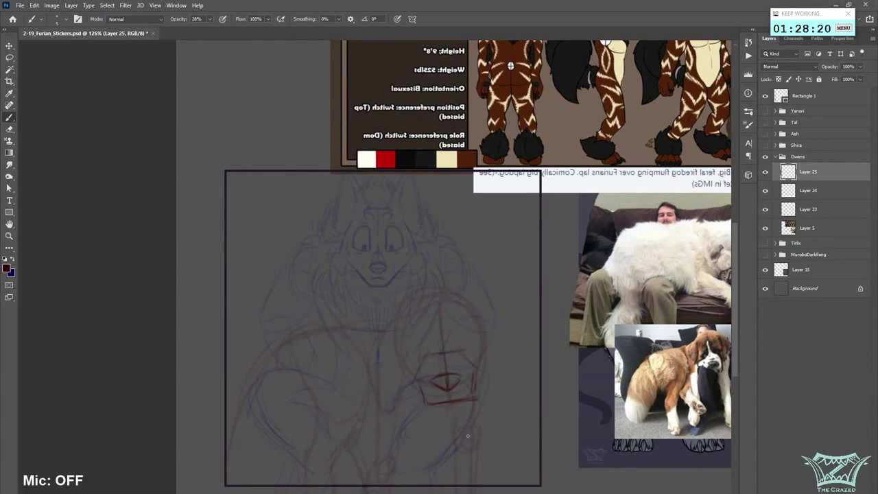
scroll(511, 450, down, 2)
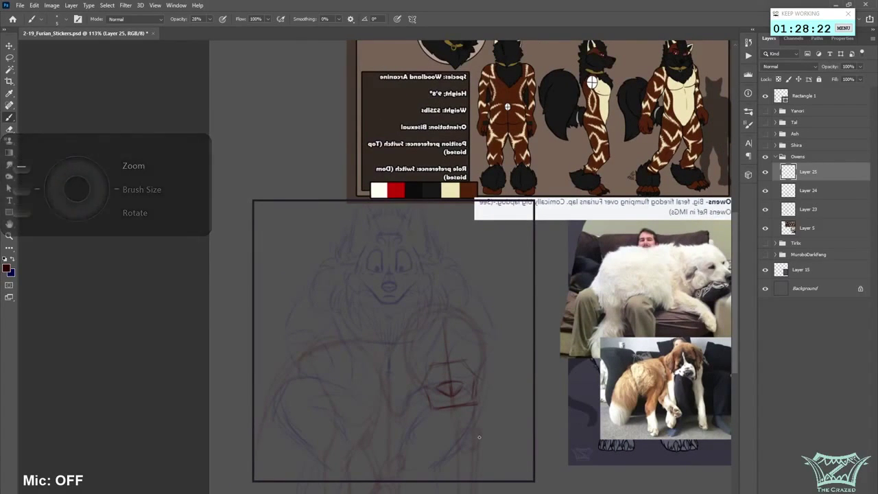
drag(409, 340, 408, 373)
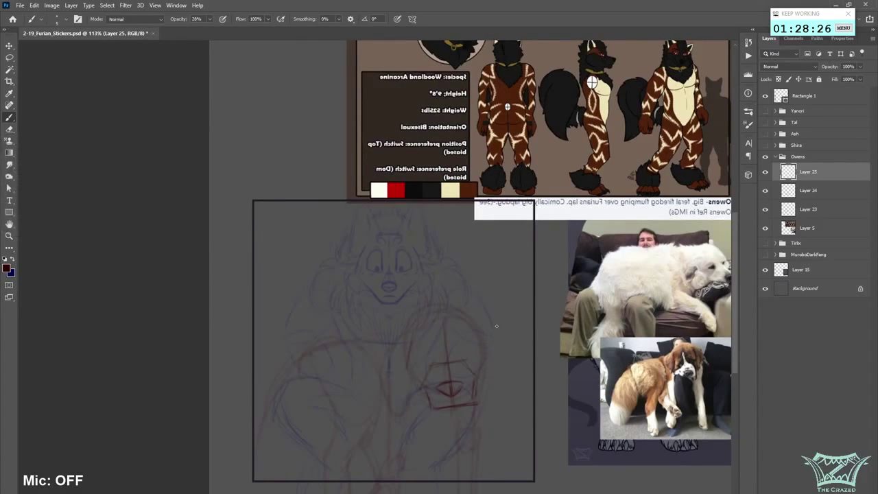
- Set up a diagonal paint symmetry axis rotated about 37.6° so it runs down the centre of the dog's head
click(412, 18)
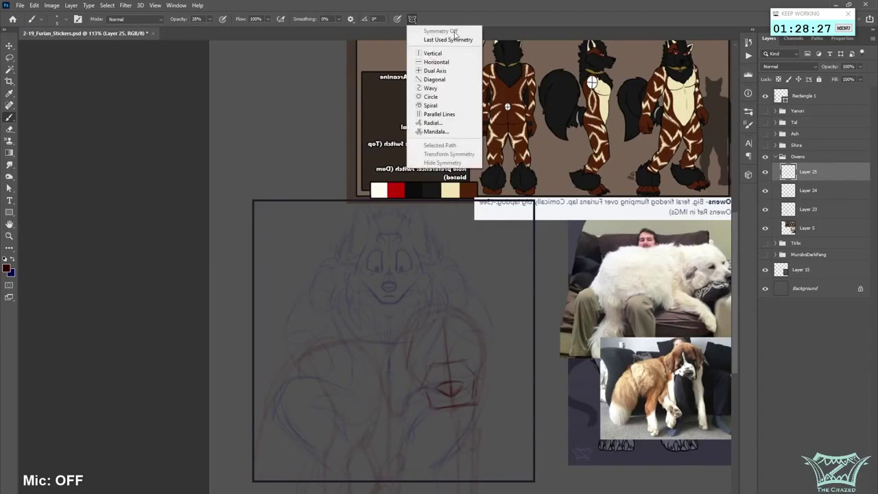
click(446, 79)
drag(508, 449, 608, 388)
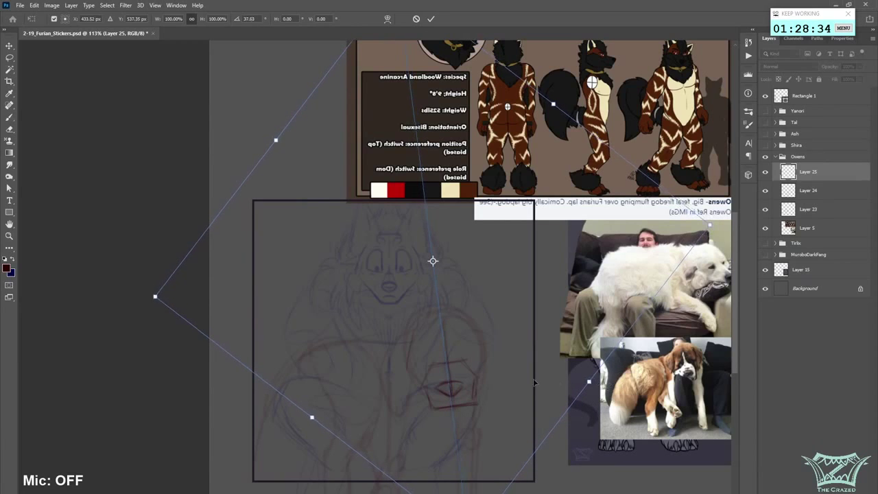
click(431, 19)
key(e)
key(b)
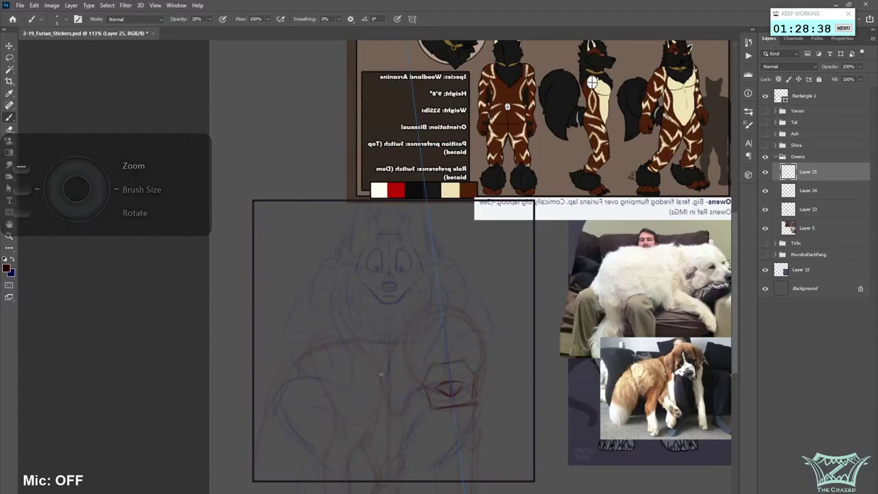
- Draw the dog's rounded head outline, cheek fur tufts and brow lines on Layer 25 with symmetry painting
drag(477, 395, 484, 375)
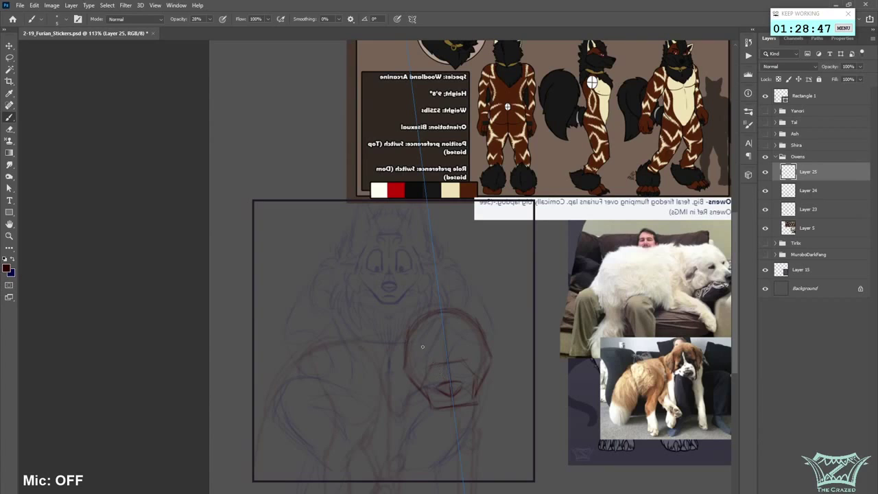
drag(403, 349, 390, 377)
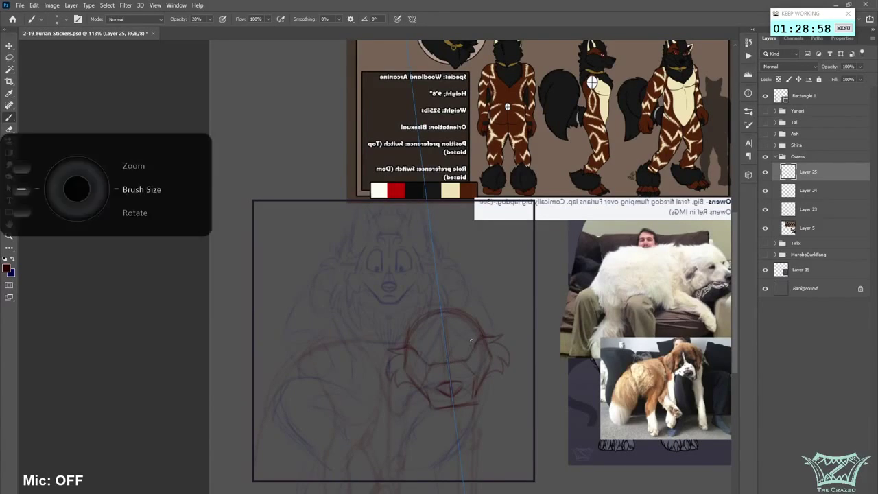
drag(472, 347, 471, 349)
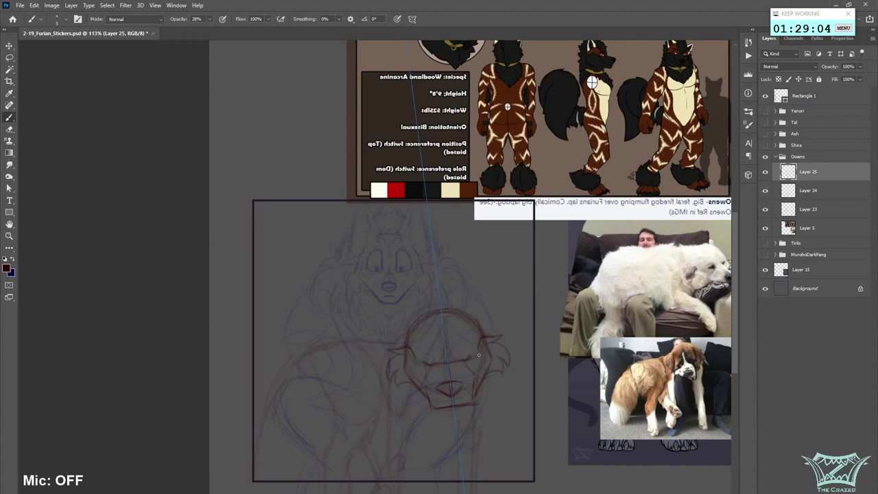
key(bracketright)
key(bracketright)
drag(463, 354, 471, 353)
- Refine the dog's nose with nostrils and define the bridge of the muzzle on Layer 25
scroll(474, 372, up, 1)
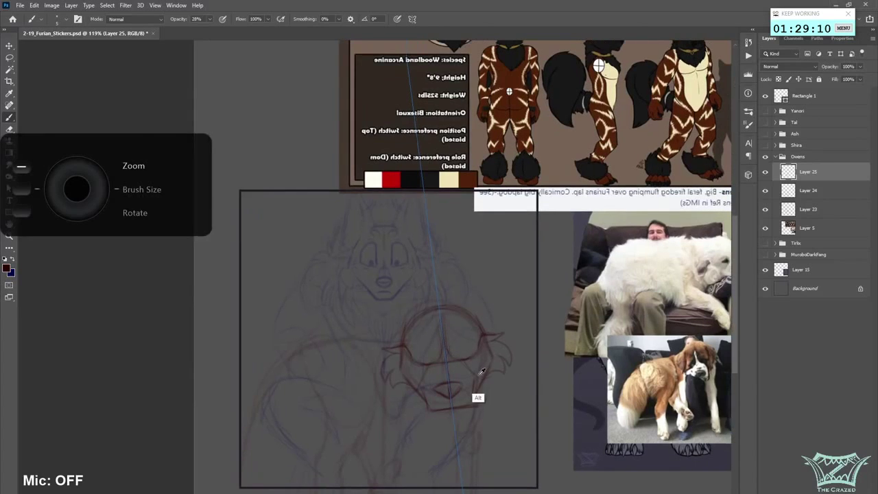
scroll(474, 372, down, 2)
scroll(254, 402, up, 3)
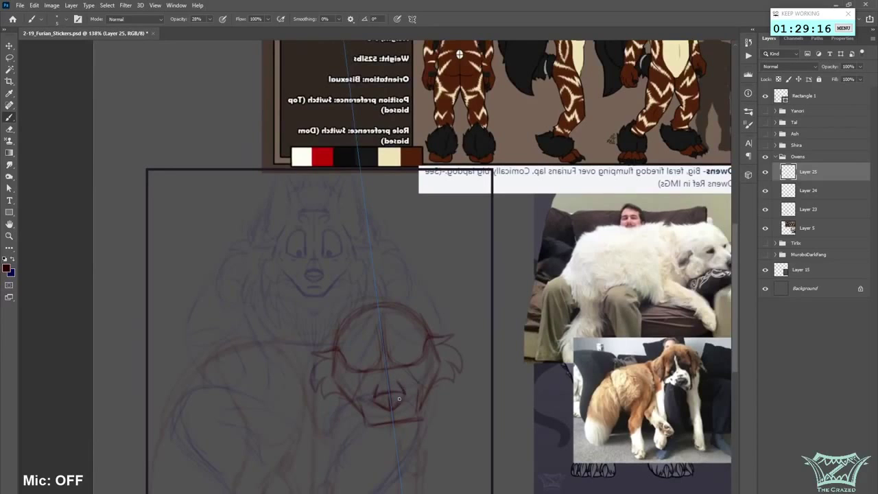
drag(406, 391, 394, 410)
drag(392, 390, 403, 394)
mouse_move(736, 298)
mouse_down()
mouse_move(735, 280)
mouse_move(736, 311)
mouse_up()
scroll(541, 301, down, 1)
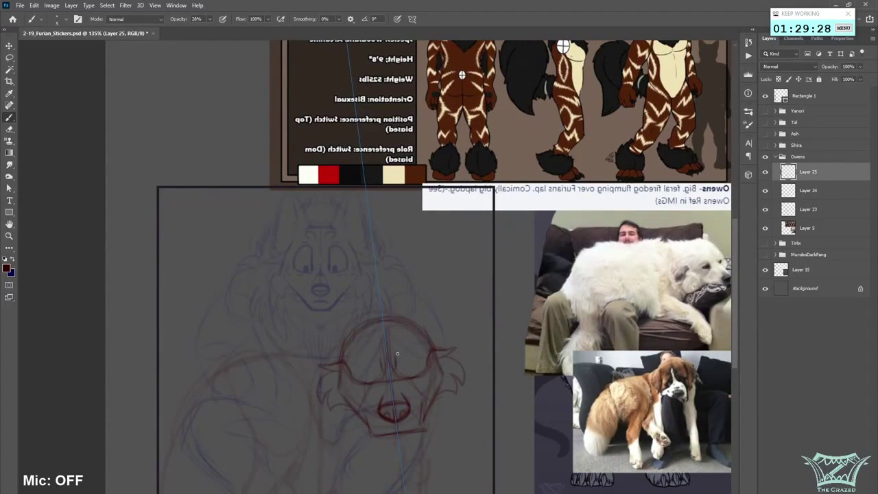
- Draw the dog's round eyes and curled brow spots on Layer 25 with symmetry painting
key(ctrl+z)
mouse_move(394, 367)
mouse_down()
mouse_move(400, 348)
mouse_move(419, 355)
mouse_move(399, 367)
mouse_move(422, 362)
mouse_move(397, 347)
mouse_move(392, 358)
mouse_move(419, 356)
mouse_move(421, 367)
mouse_move(396, 357)
mouse_up()
key(ctrl+z)
key(ctrl+z)
key(ctrl+z)
drag(402, 369, 420, 368)
mouse_move(738, 263)
mouse_down()
mouse_move(733, 234)
mouse_move(734, 266)
mouse_up()
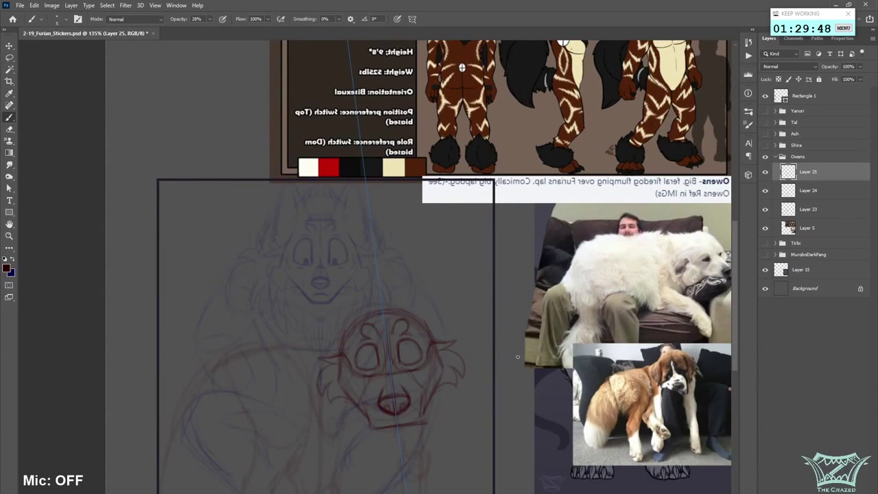
mouse_move(735, 271)
mouse_down()
mouse_move(734, 254)
mouse_move(734, 266)
mouse_up()
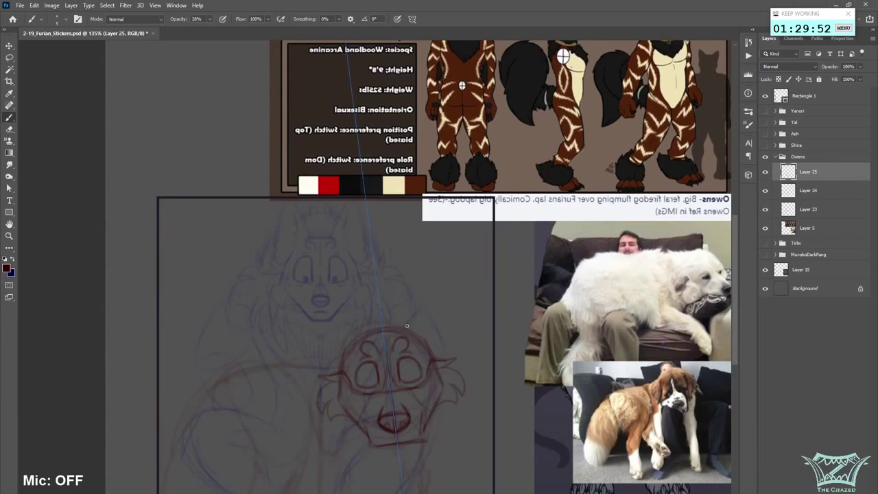
- Sketch a pair of pointed ears with inner fur lines on top of the dog's head
drag(441, 294, 446, 332)
key(ctrl+z)
key(ctrl+z)
drag(445, 293, 439, 357)
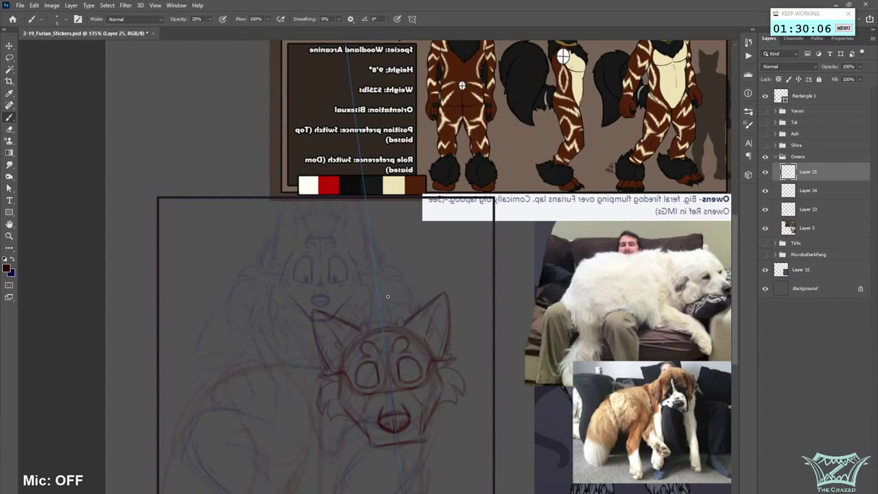
scroll(454, 403, down, 2)
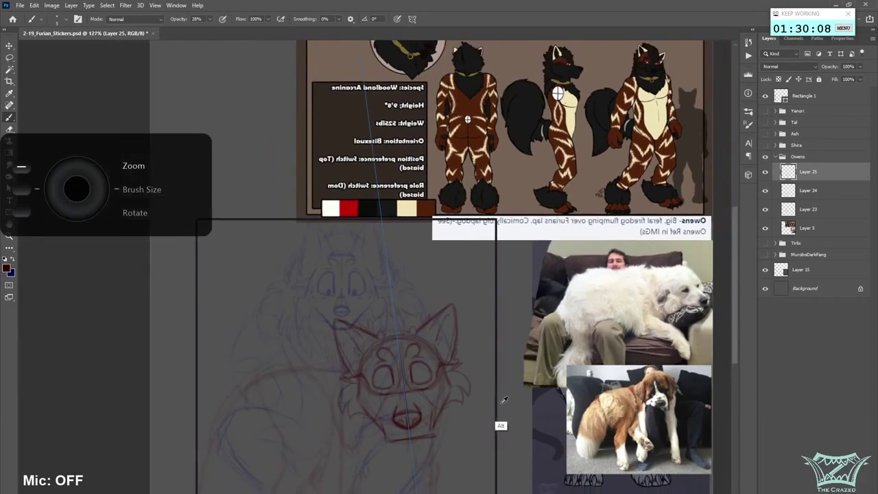
scroll(454, 403, up, 2)
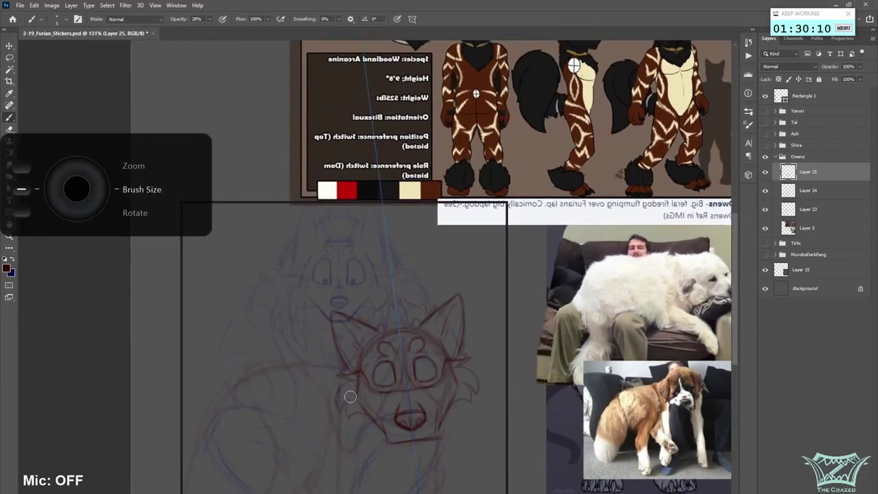
- Fill out the dog's cheek fur with rounded tufts and undo the boxy muzzle sides
mouse_move(354, 379)
mouse_down()
mouse_move(337, 416)
mouse_move(361, 412)
mouse_move(380, 424)
mouse_move(362, 423)
mouse_move(409, 444)
mouse_move(386, 432)
mouse_move(392, 448)
mouse_move(382, 431)
mouse_move(390, 449)
mouse_move(416, 448)
mouse_up()
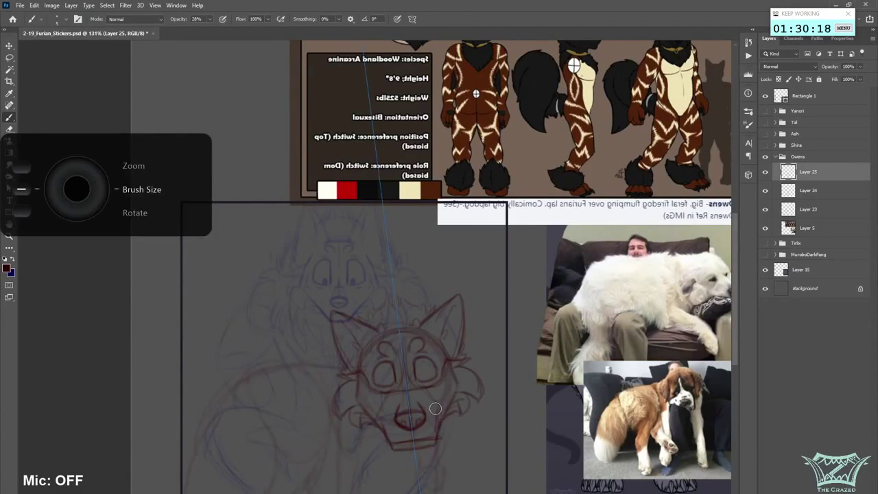
key(ctrl+z)
key(ctrl+z)
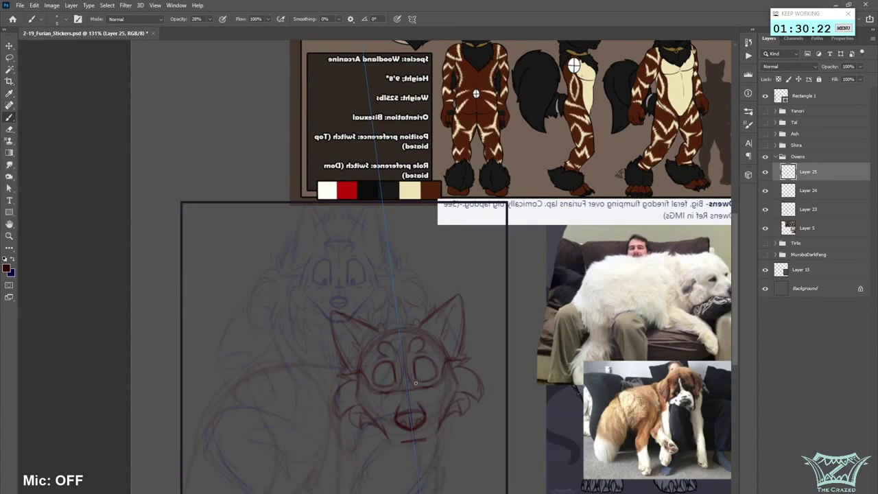
mouse_move(734, 279)
mouse_down()
mouse_move(732, 240)
mouse_move(736, 269)
mouse_up()
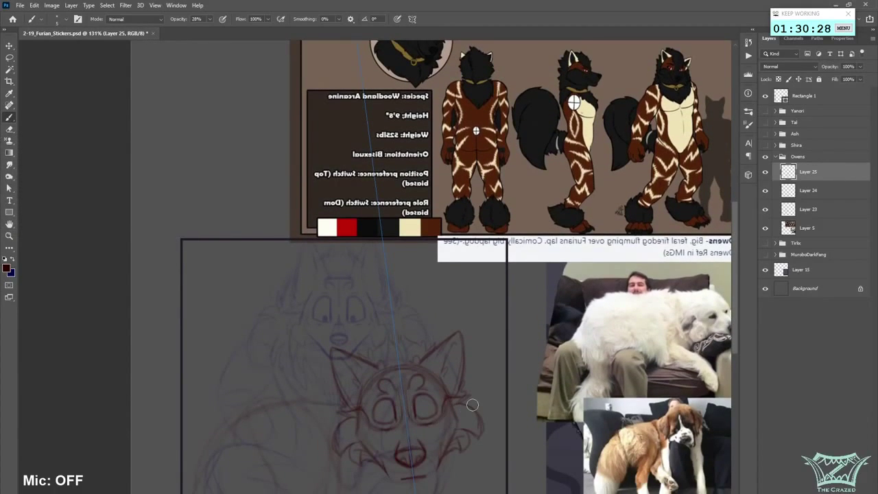
scroll(735, 313, down, 3)
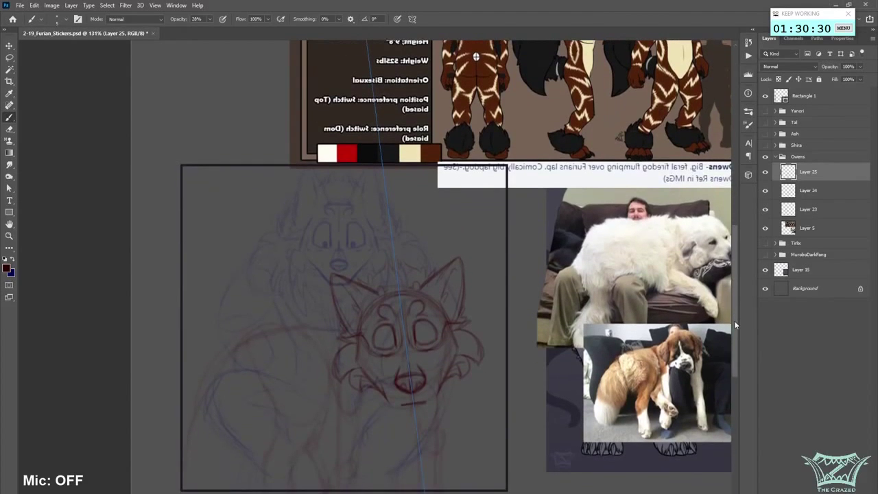
scroll(733, 280, up, 3)
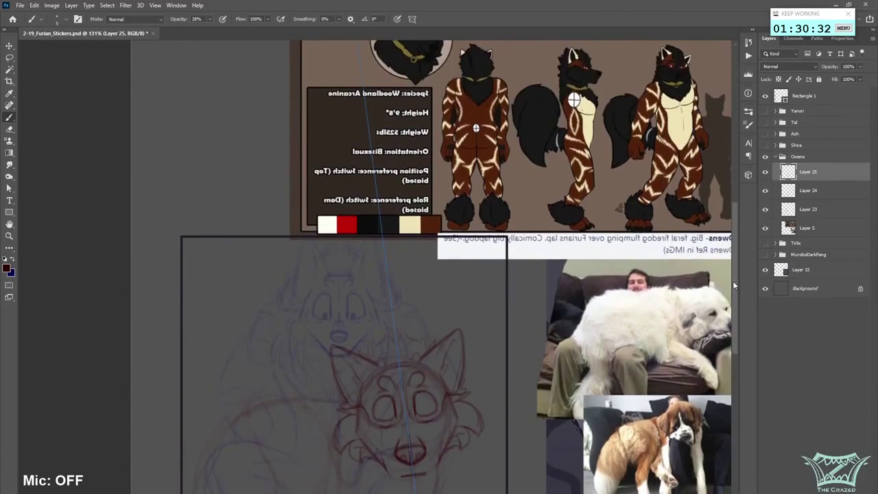
scroll(732, 281, down, 3)
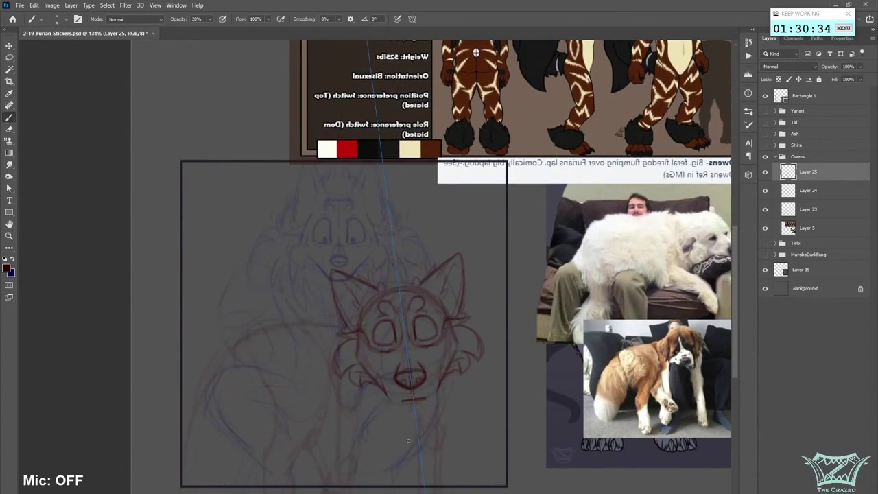
- Try out a wide smile and alternative mouth and chin shapes beneath the dog's nose
key(ctrl+z)
drag(403, 396, 431, 396)
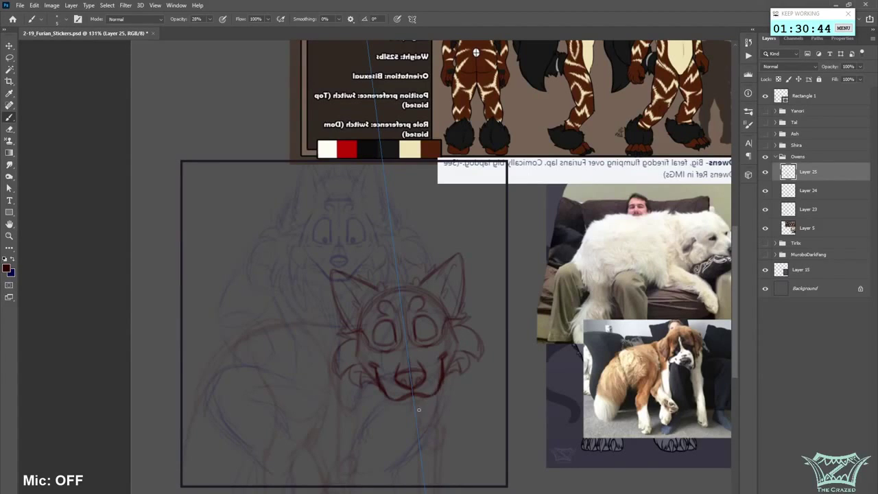
key(bracketright)
mouse_move(416, 396)
mouse_down()
mouse_move(434, 396)
mouse_move(442, 365)
mouse_move(438, 389)
mouse_up()
drag(391, 405, 434, 403)
key(ctrl+z)
mouse_move(436, 400)
mouse_down()
mouse_move(445, 360)
mouse_move(436, 395)
mouse_up()
mouse_move(399, 406)
mouse_down()
mouse_move(425, 407)
mouse_move(439, 393)
mouse_up()
key(ctrl+z)
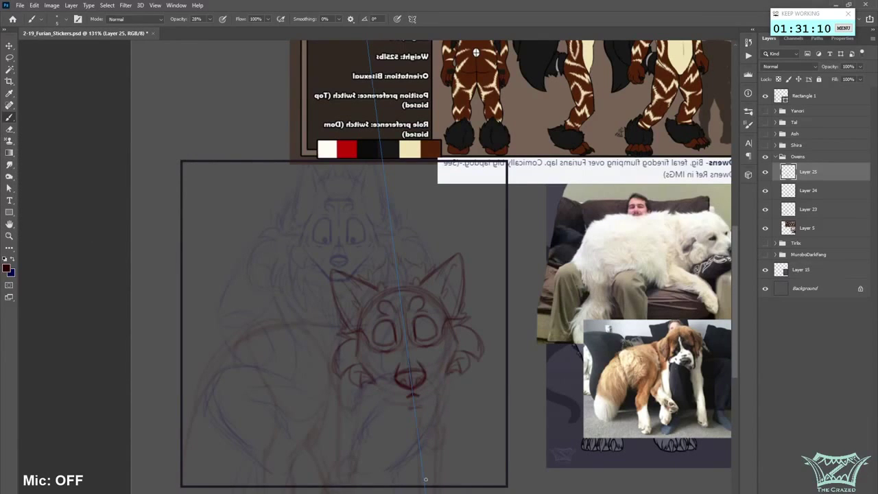
- Save the file, flip the canvas horizontally, erase the mouth marks and rework the dog's nose and nostrils
key(ctrl+s)
key(ctrl+shift+h)
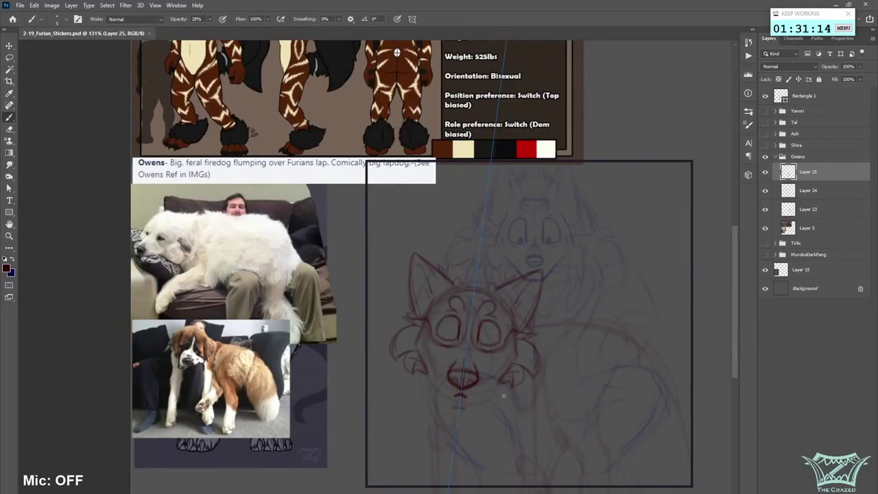
key(e)
mouse_move(462, 367)
mouse_down()
mouse_move(466, 375)
mouse_move(482, 367)
mouse_move(456, 377)
mouse_up()
key(b)
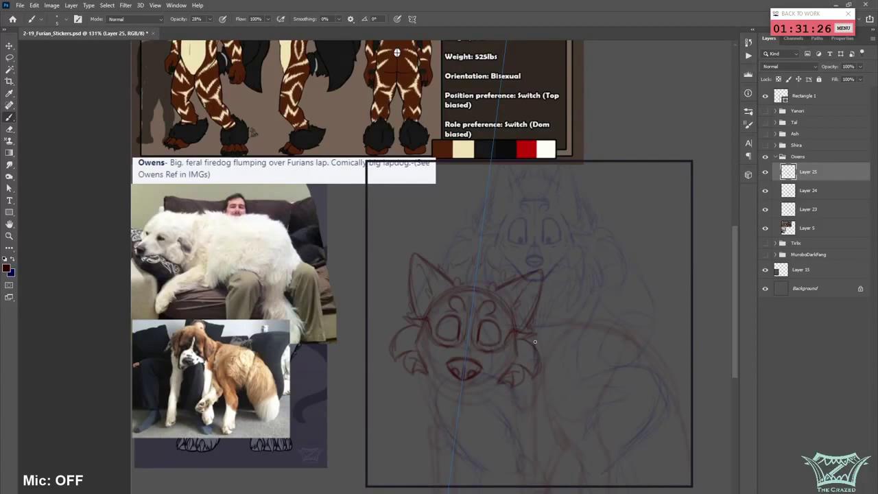
- Draw the dog's broad smiling mouth below the nose and outline the angular chin beneath it
scroll(494, 333, down, 1)
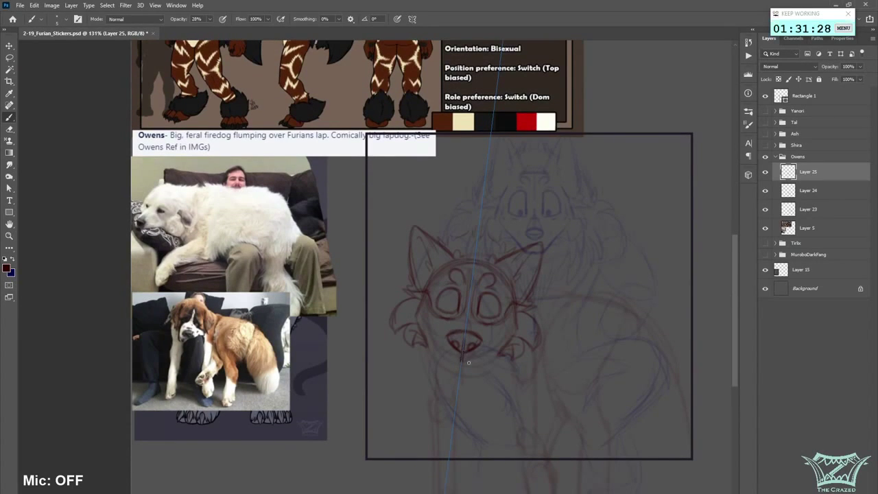
drag(463, 356, 471, 365)
key(])
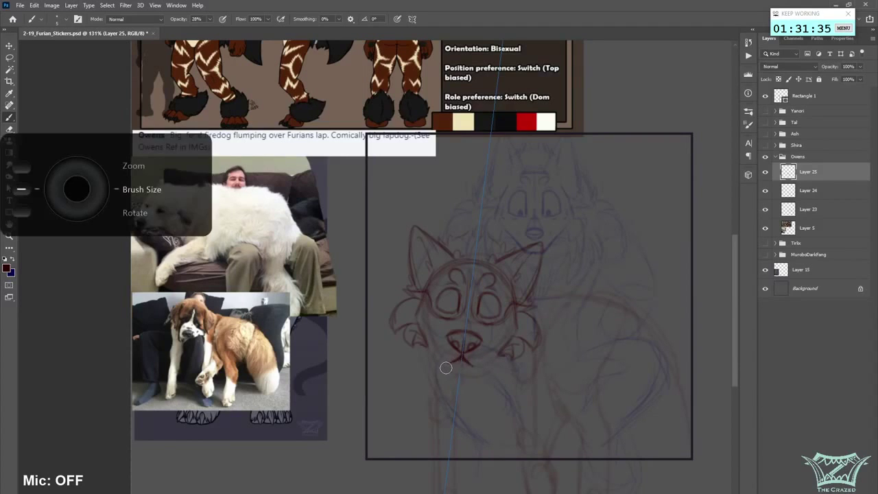
mouse_move(460, 357)
mouse_down()
mouse_move(447, 364)
mouse_move(493, 362)
mouse_up()
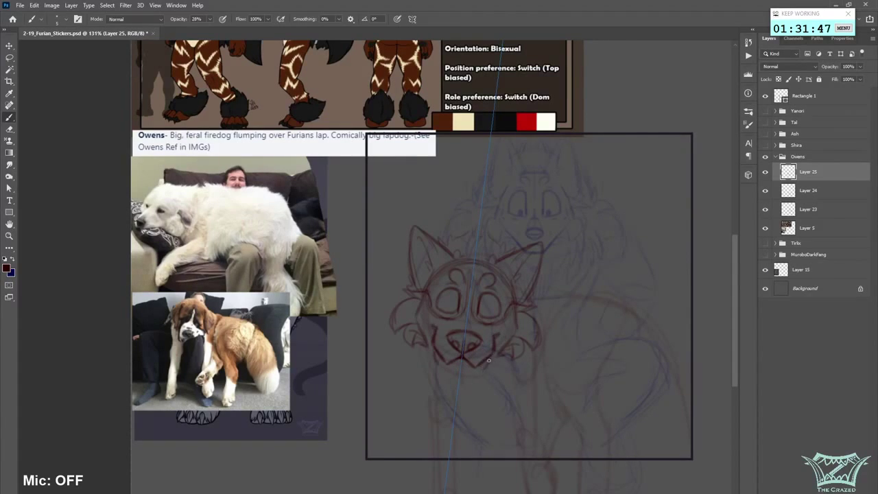
mouse_move(482, 366)
mouse_down()
mouse_move(452, 371)
mouse_move(475, 375)
mouse_move(498, 351)
mouse_move(474, 377)
mouse_move(497, 357)
mouse_up()
key(bracketright)
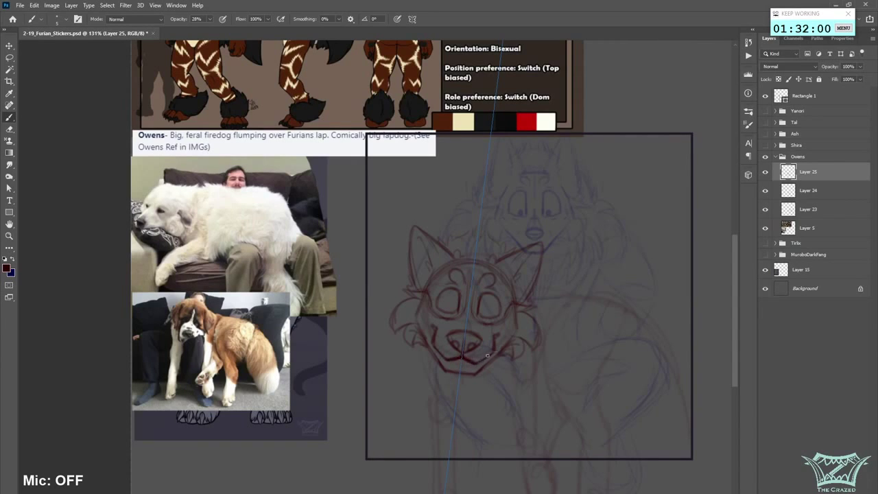
scroll(480, 375, down, 5)
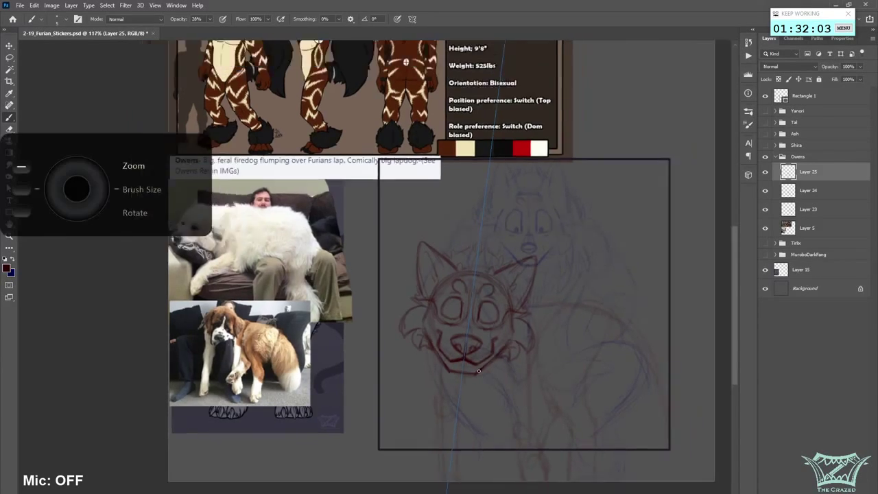
- Flip the canvas horizontally and scale the dog's head on Layer 25 down to 88.10%
key(ctrl+shift+h)
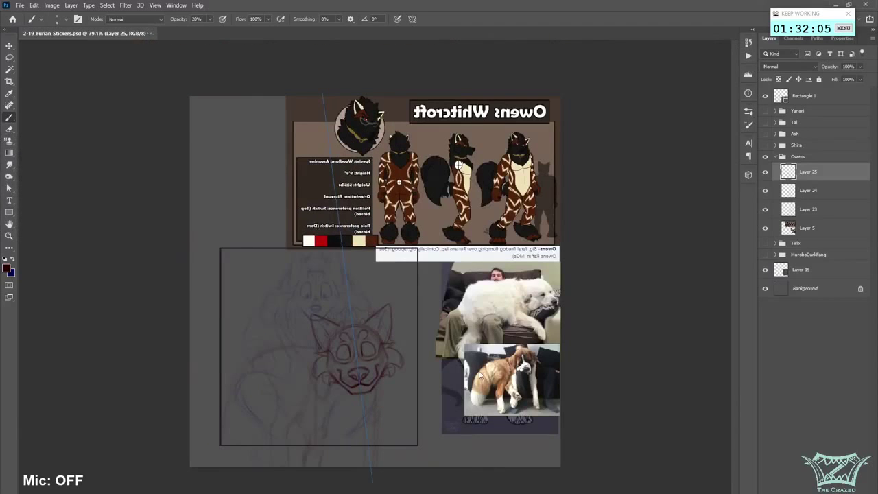
scroll(192, 388, up, 2)
key(l)
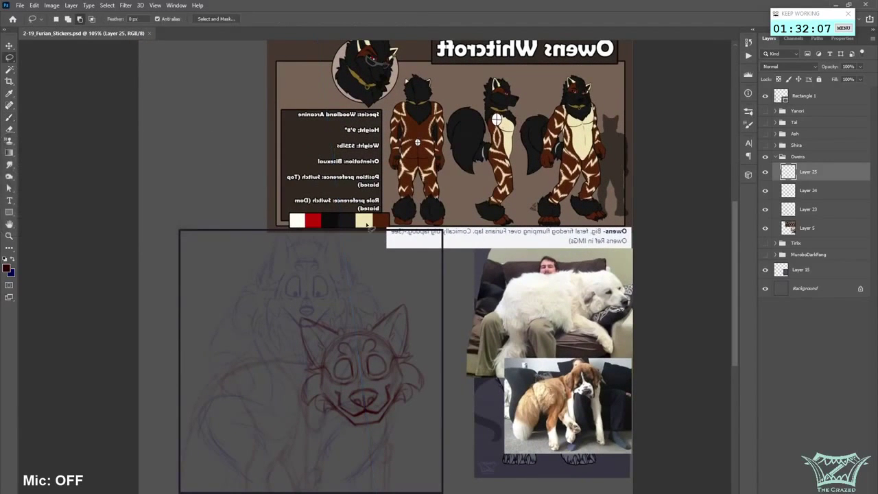
right_click(398, 359)
click(433, 440)
mouse_move(427, 304)
mouse_down()
mouse_move(431, 298)
mouse_move(400, 334)
mouse_up()
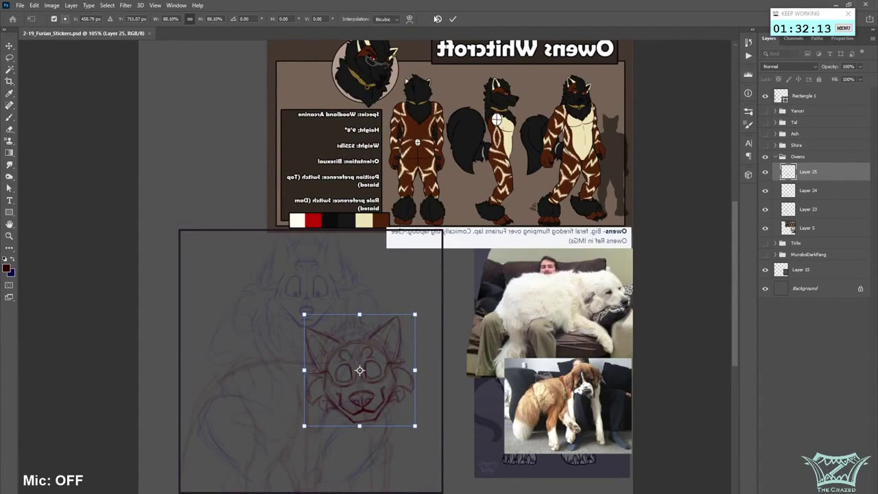
click(452, 18)
scroll(235, 437, up, 2)
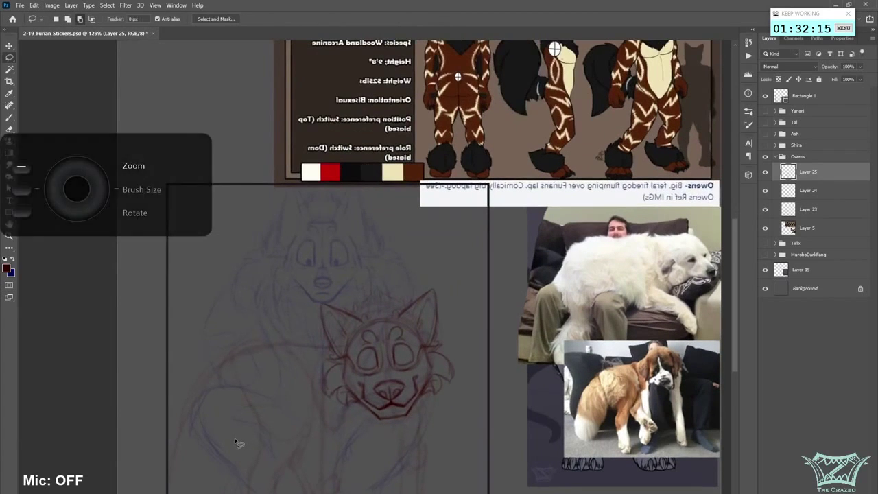
- Draw a spiky, flame-shaped tuft of hair between the dog's ears using symmetry painting
key(b)
scroll(736, 219, up, 3)
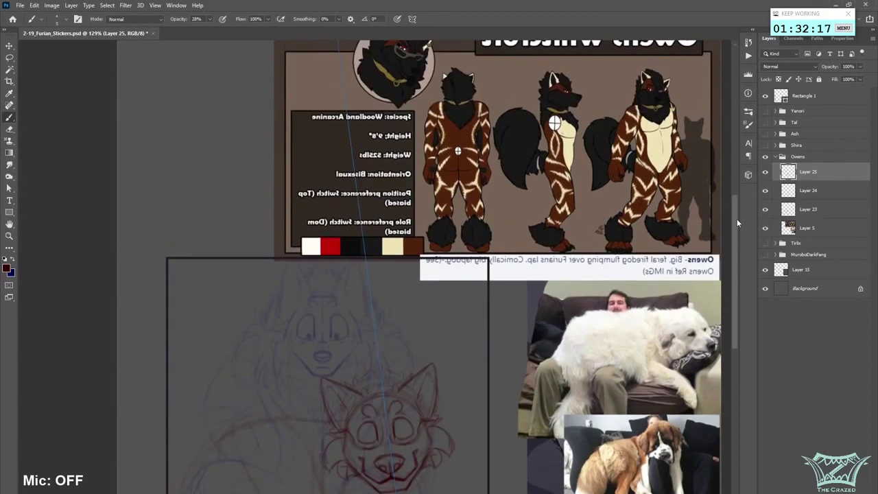
scroll(738, 231, down, 4)
mouse_move(412, 295)
mouse_down()
mouse_move(387, 255)
mouse_move(388, 273)
mouse_move(368, 275)
mouse_move(393, 252)
mouse_move(370, 264)
mouse_move(377, 252)
mouse_move(388, 274)
mouse_up()
key(ctrl+z)
key(ctrl+z)
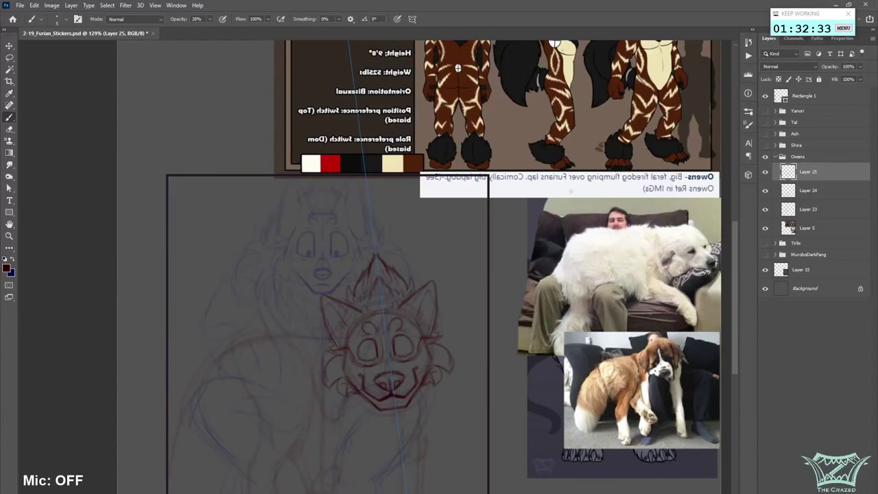
- Turn off paint symmetry and draw the irises inside the dog's eyes
click(412, 18)
click(455, 32)
drag(365, 353, 445, 353)
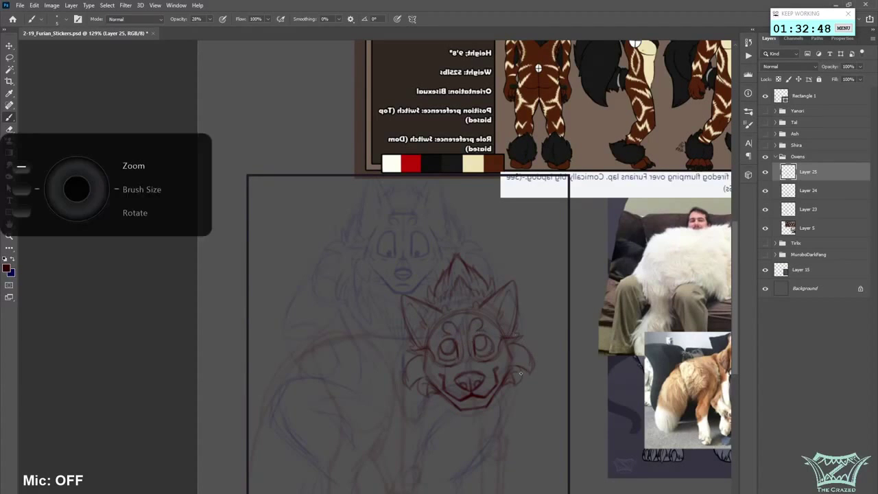
scroll(468, 402, up, 2)
- Flip the canvas back horizontally and save the file
scroll(458, 430, down, 5)
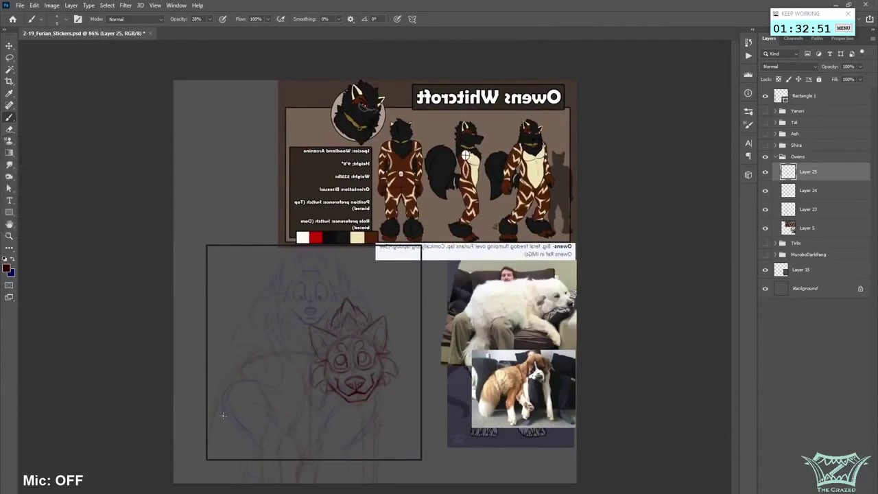
scroll(233, 419, up, 1)
scroll(231, 420, down, 3)
key(ctrl+shift+h)
key(ctrl+s)
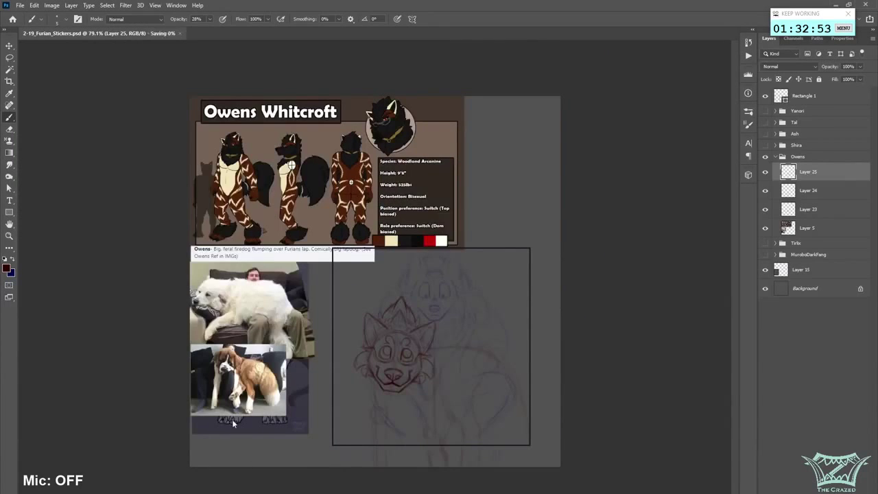
- Lower the opacity of Layer 24 to 25% to fade the rough body sketch
scroll(232, 420, up, 1)
click(809, 195)
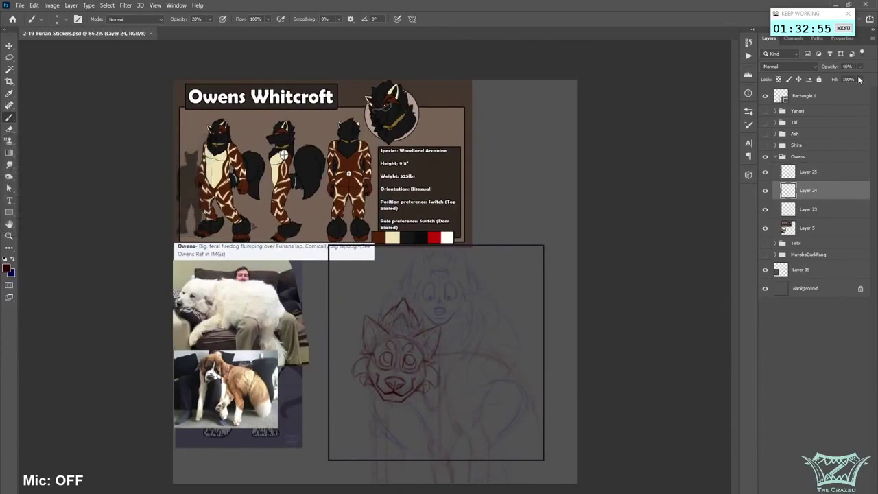
click(860, 68)
drag(845, 81, 838, 77)
scroll(669, 307, up, 2)
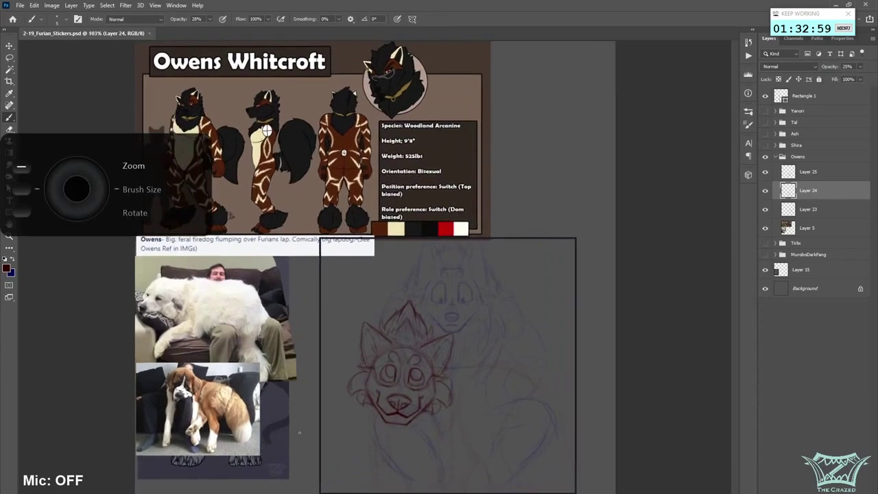
scroll(380, 425, up, 2)
drag(734, 313, 733, 323)
scroll(459, 334, left, 3)
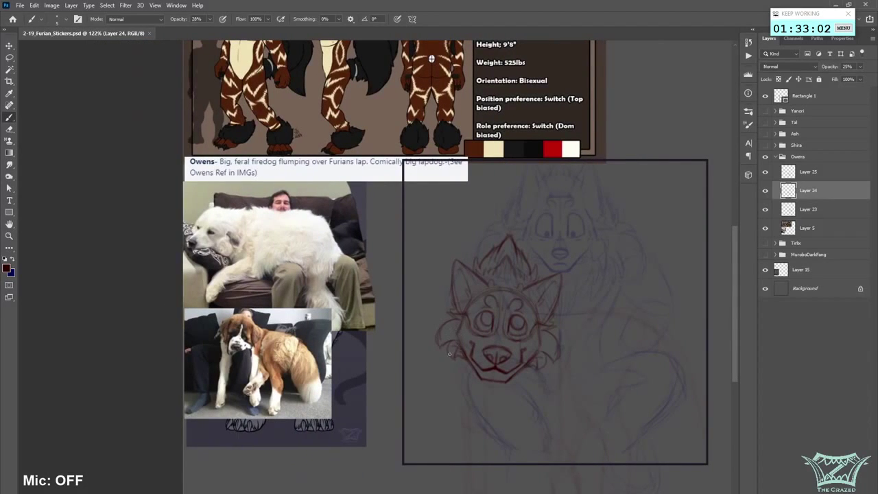
scroll(448, 354, down, 2)
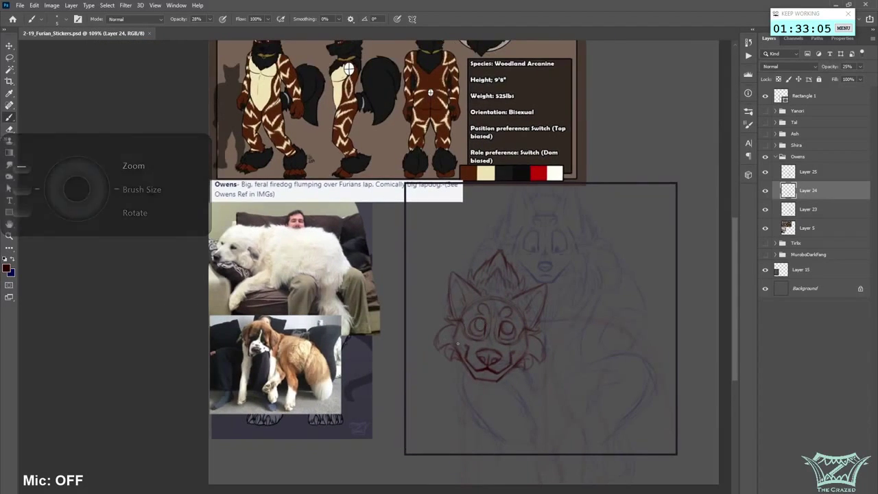
- On Layer 25, sketch the shaggy shoulder and chest fur beneath the dog's head, using the character reference as a guide
click(813, 172)
drag(440, 353, 438, 377)
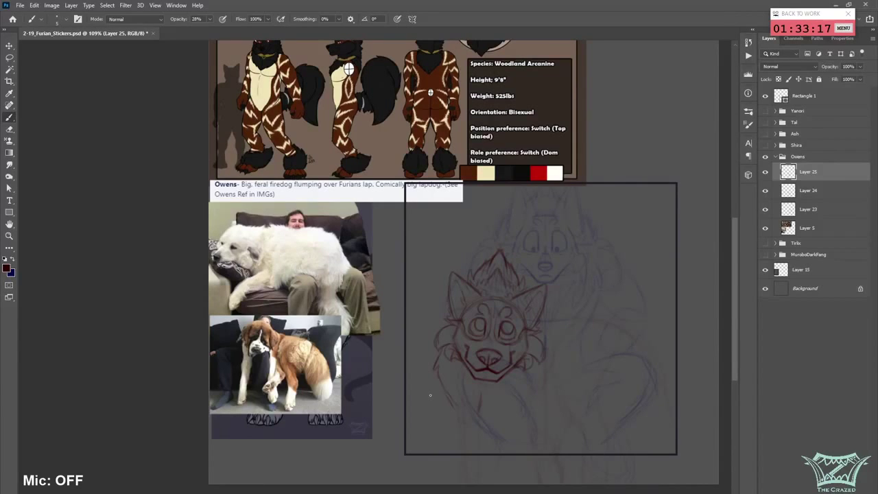
scroll(456, 377, down, 2)
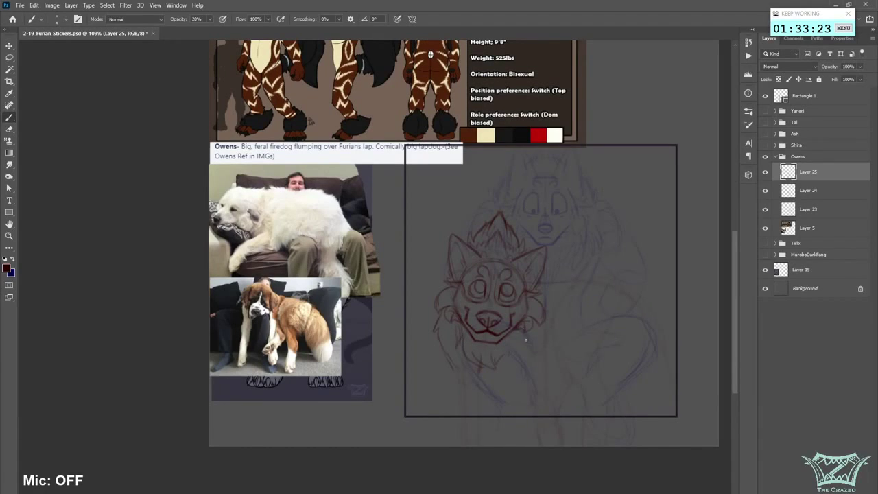
scroll(725, 266, up, 5)
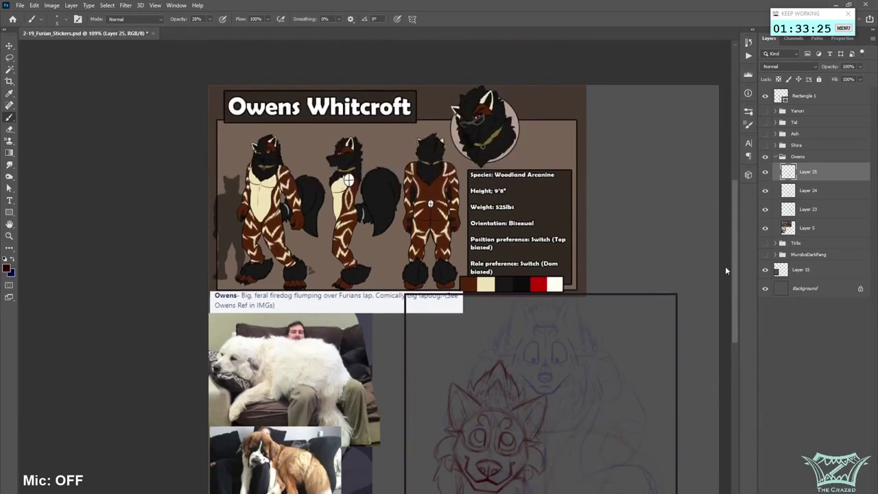
scroll(724, 291, down, 3)
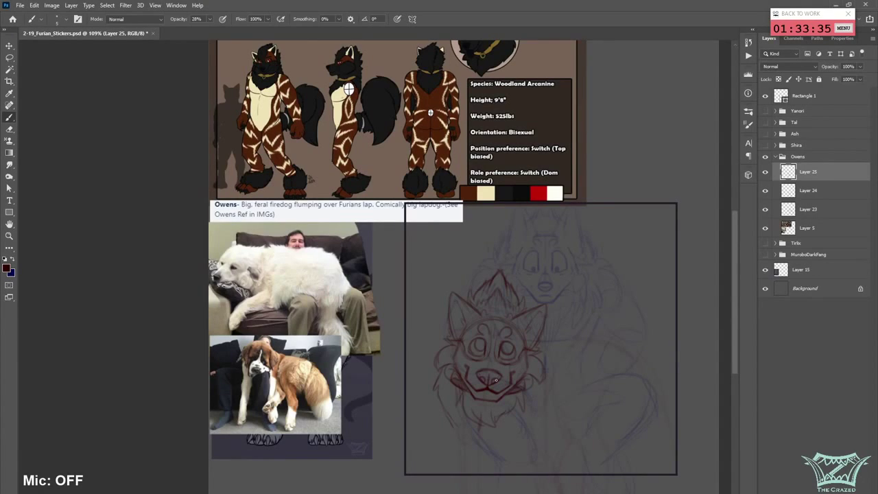
scroll(734, 335, down, 1)
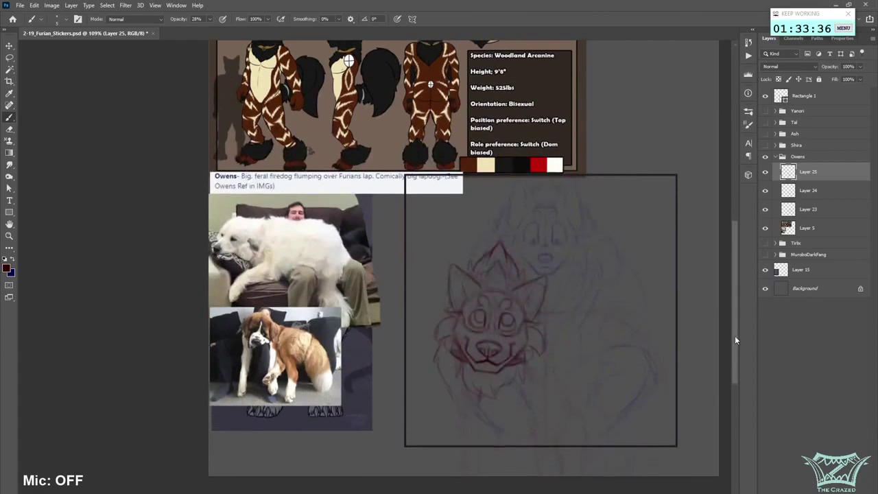
scroll(732, 312, up, 2)
- Sketch both of the dog's front legs below the chest fur, including the far shoulder line, and save the file
drag(731, 317, 733, 345)
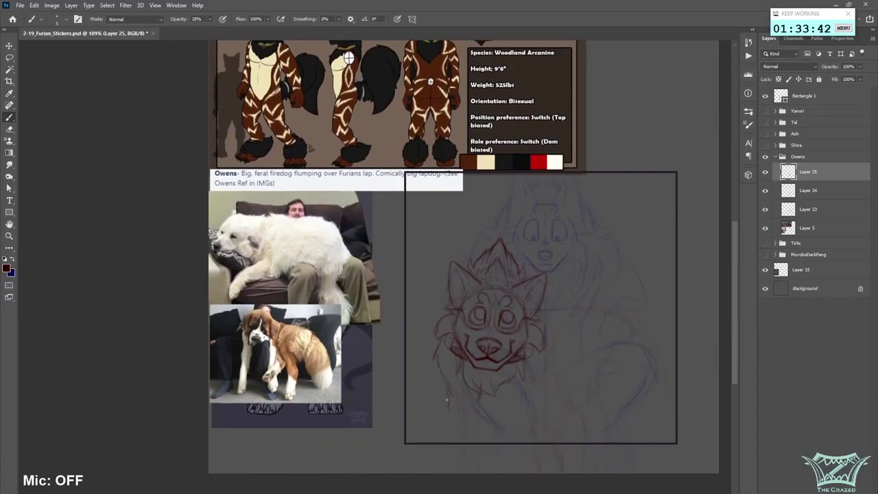
drag(447, 390, 443, 415)
drag(481, 417, 478, 441)
key(ctrl+s)
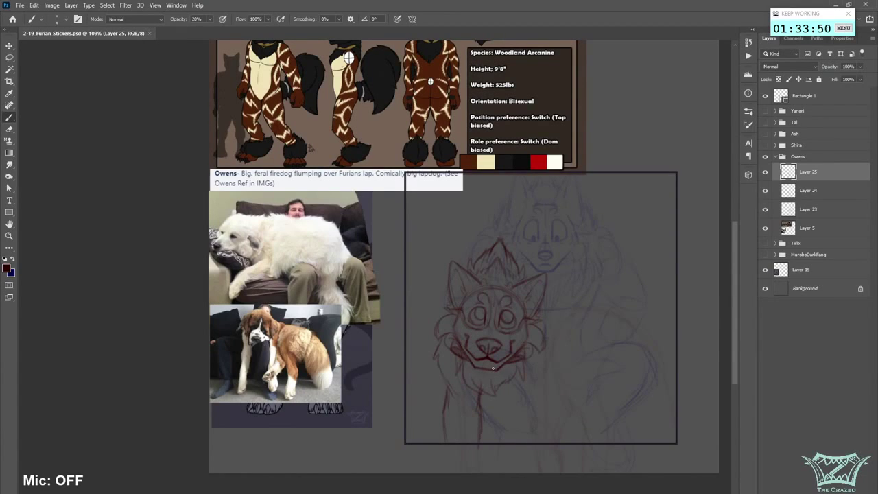
drag(551, 325, 546, 341)
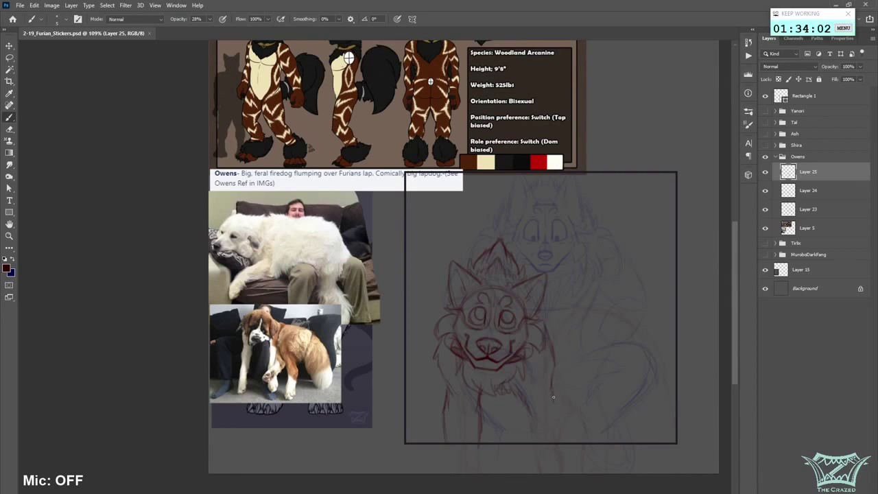
drag(554, 382, 559, 442)
drag(555, 360, 554, 393)
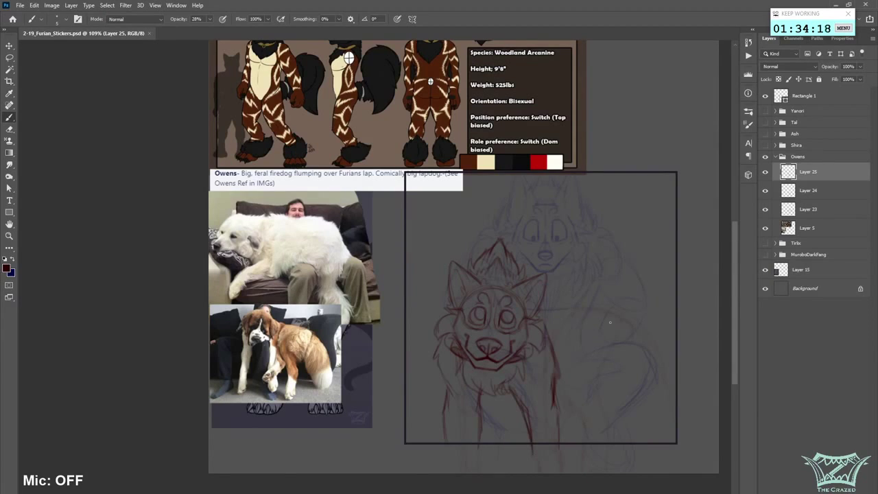
- Sketch the fur at the back of the dog's neck and the curved back line running down to the rump
drag(530, 267, 545, 274)
scroll(739, 260, up, 3)
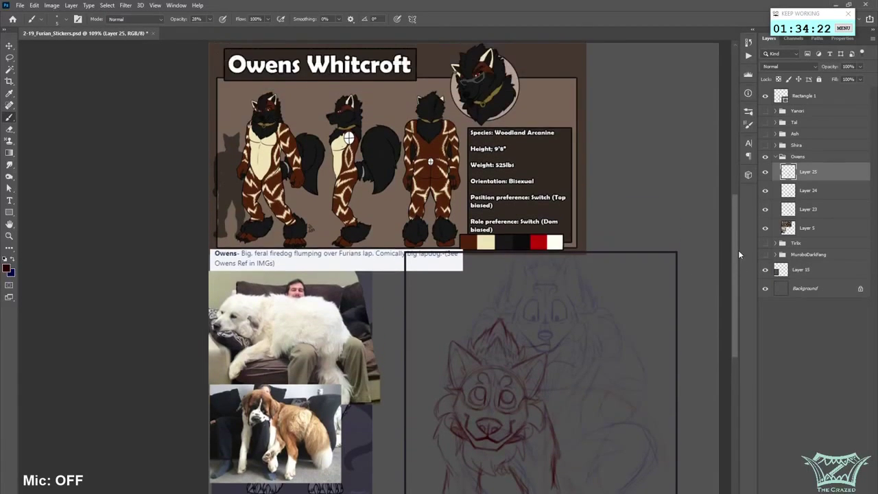
scroll(738, 261, down, 3)
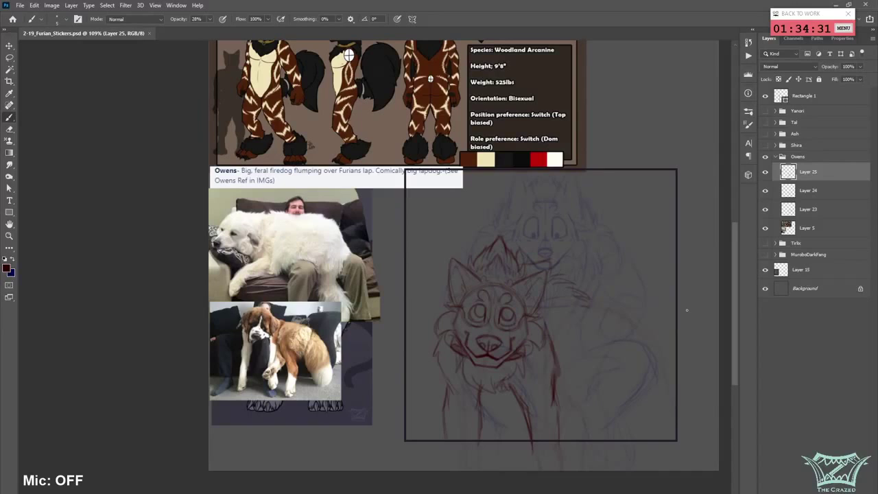
scroll(734, 324, down, 2)
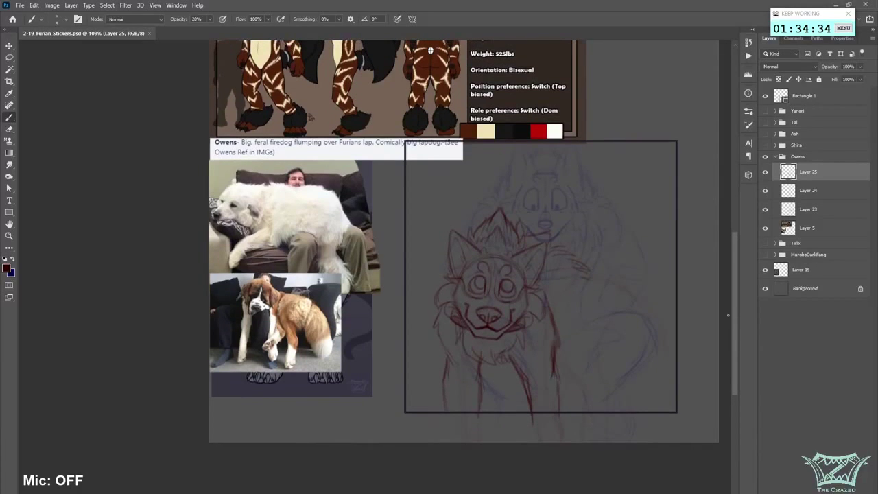
drag(568, 256, 592, 270)
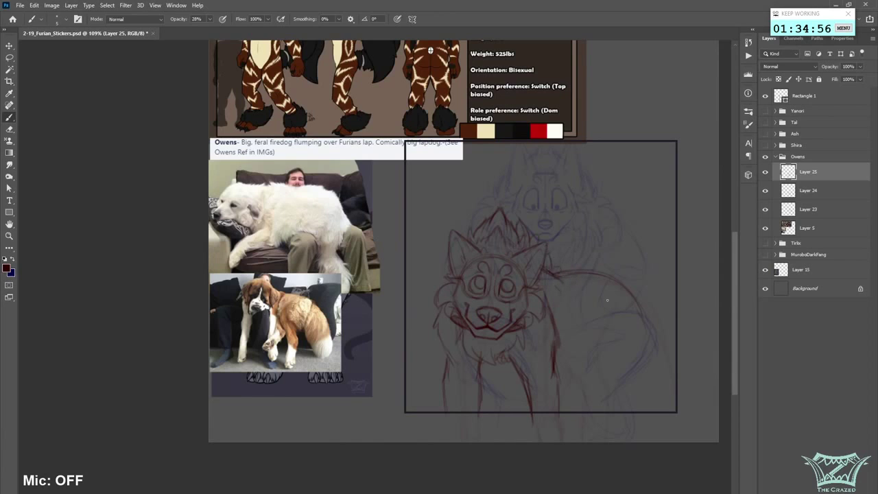
- Compare Layer 25 with the rough body sketch by toggling its visibility, and sketch the furry haunch, hind legs and paw fur
scroll(693, 316, up, 1)
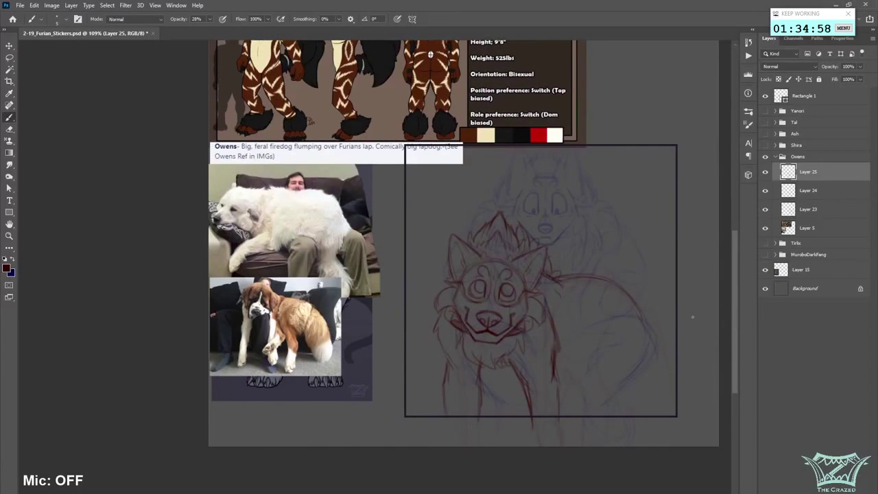
click(764, 172)
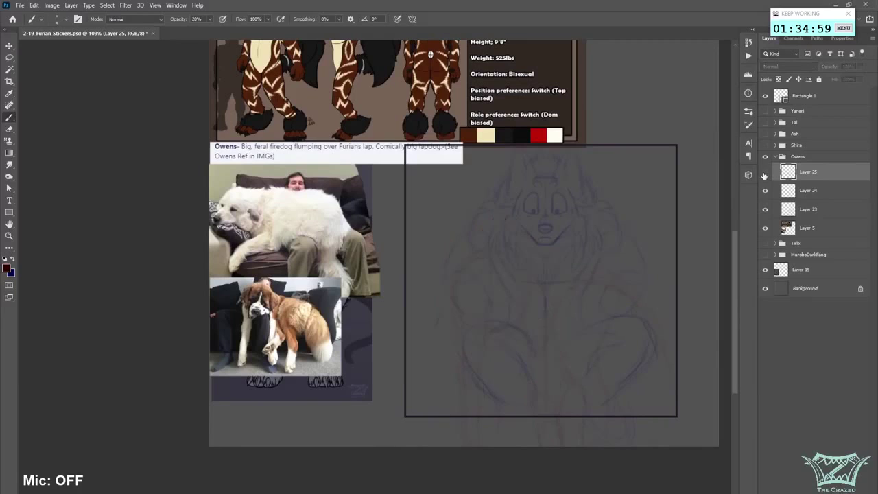
click(765, 172)
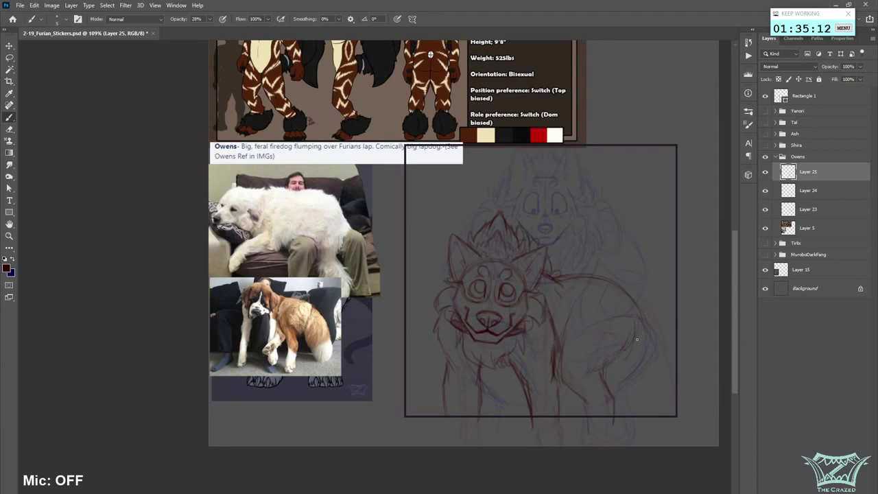
drag(642, 322, 631, 352)
mouse_move(735, 302)
mouse_down()
mouse_move(737, 258)
mouse_move(736, 289)
mouse_up()
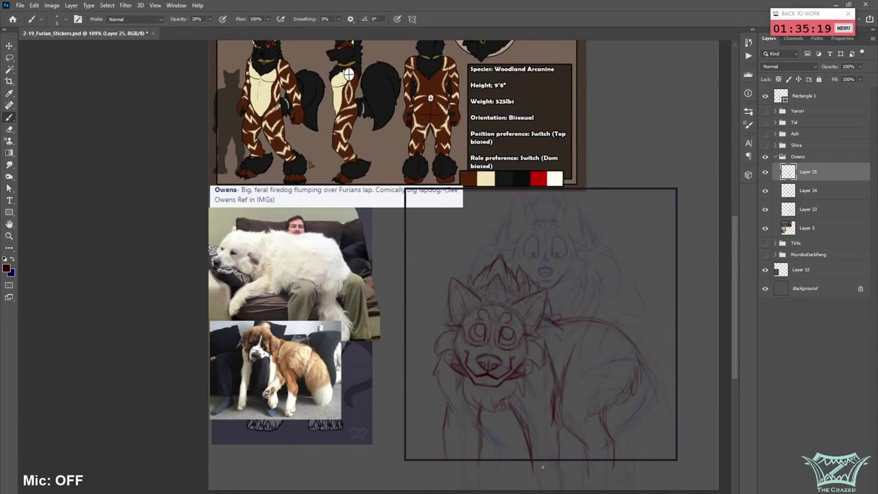
drag(734, 313, 733, 317)
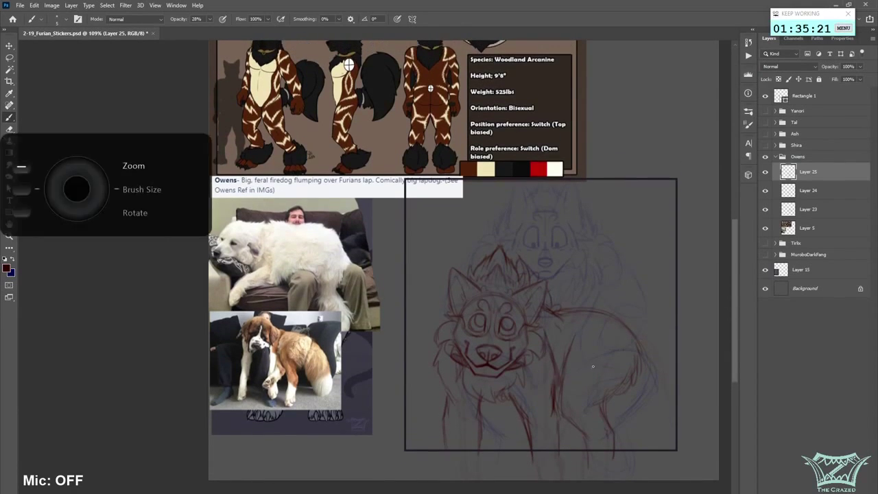
scroll(593, 366, down, 2)
scroll(593, 366, up, 2)
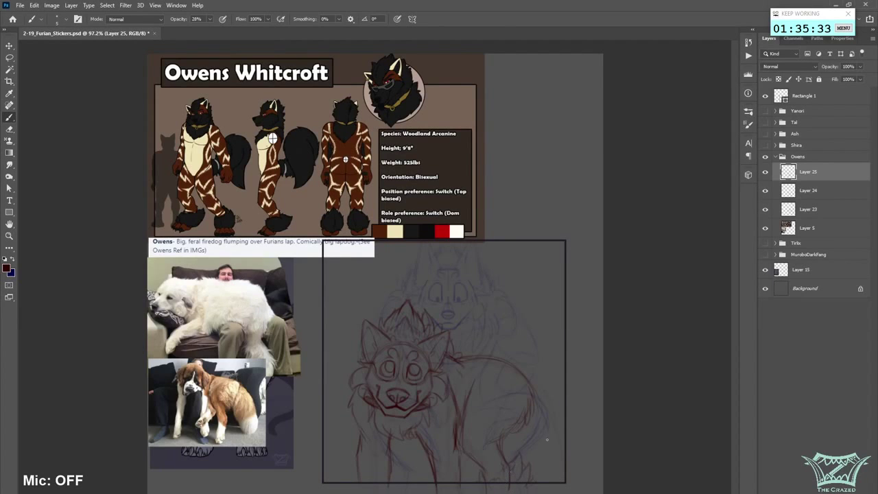
- Flip the canvas horizontally, save, and sketch a large bushy tail curling up behind the dog's rump
key(ctrl+shift+h)
key(ctrl+s)
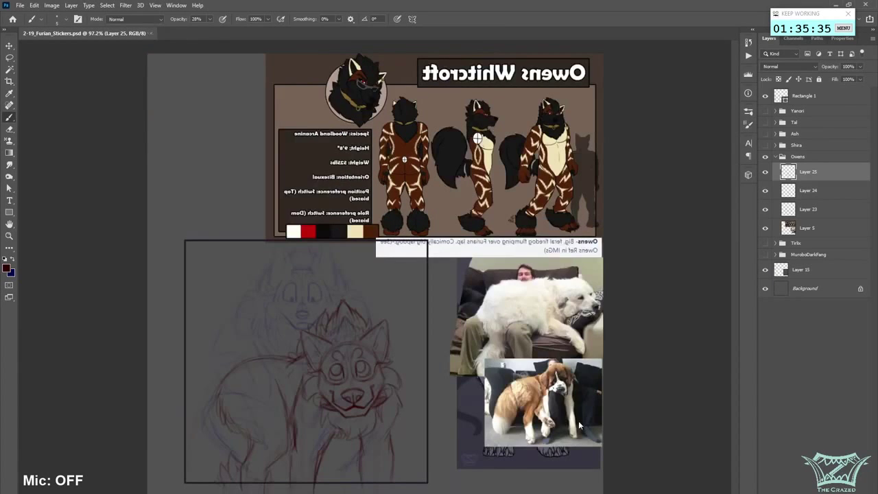
scroll(425, 360, up, 1)
drag(425, 360, 535, 360)
scroll(441, 430, right, 2)
scroll(440, 429, left, 4)
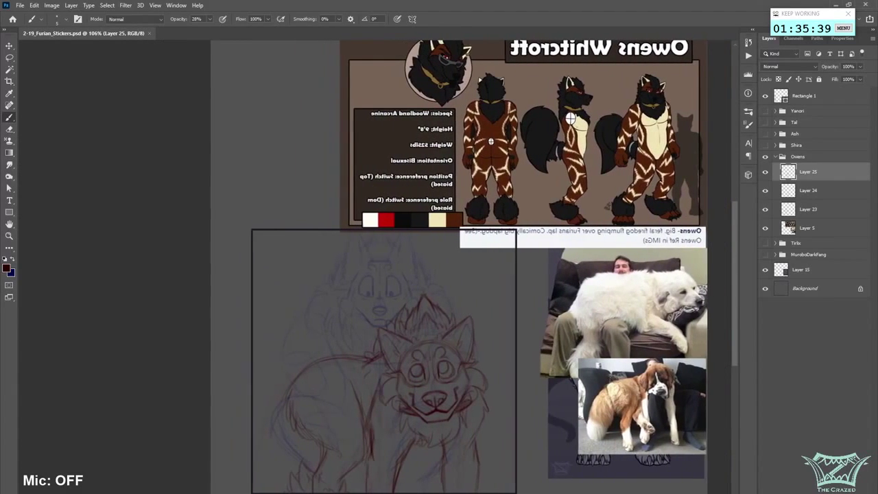
drag(447, 358, 390, 365)
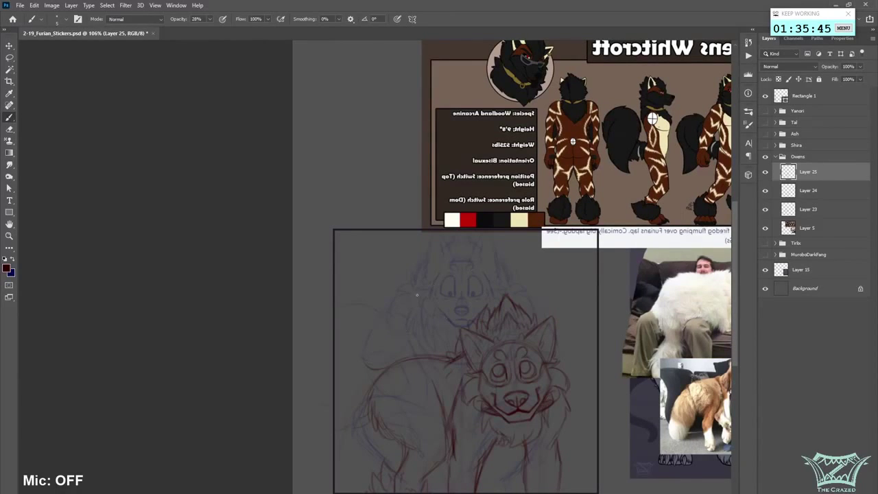
drag(408, 358, 407, 387)
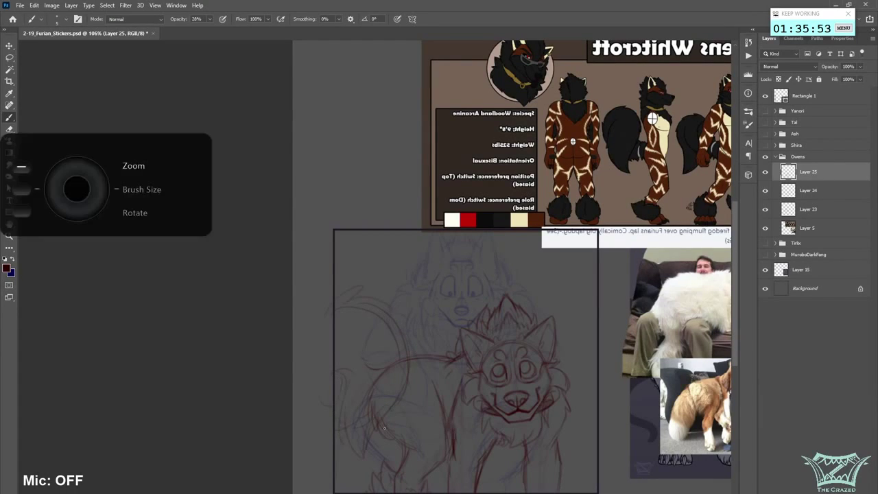
- Flip the canvas back to its original orientation and save the file
scroll(524, 394, down, 2)
scroll(523, 393, down, 3)
key(ctrl+shift+h)
key(ctrl+s)
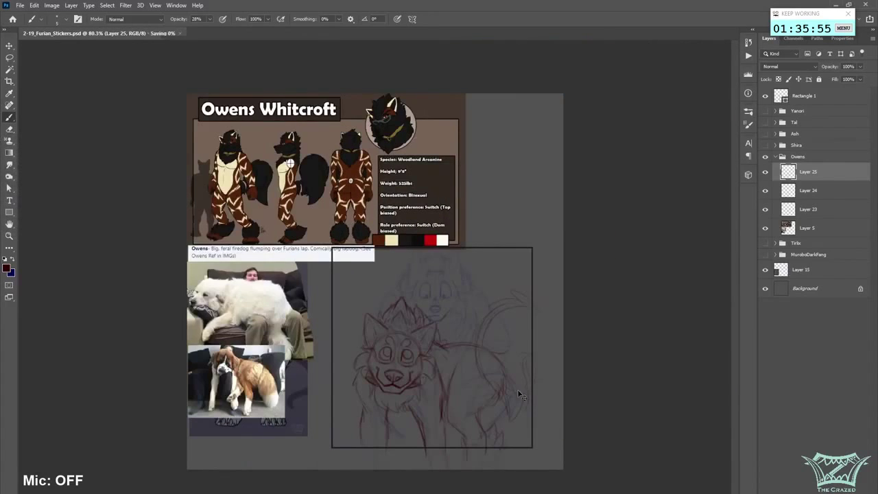
- Lasso the dog's body and tail without the head, scale the selection up to about 103.8%, nudge it into place and deselect
scroll(518, 391, up, 1)
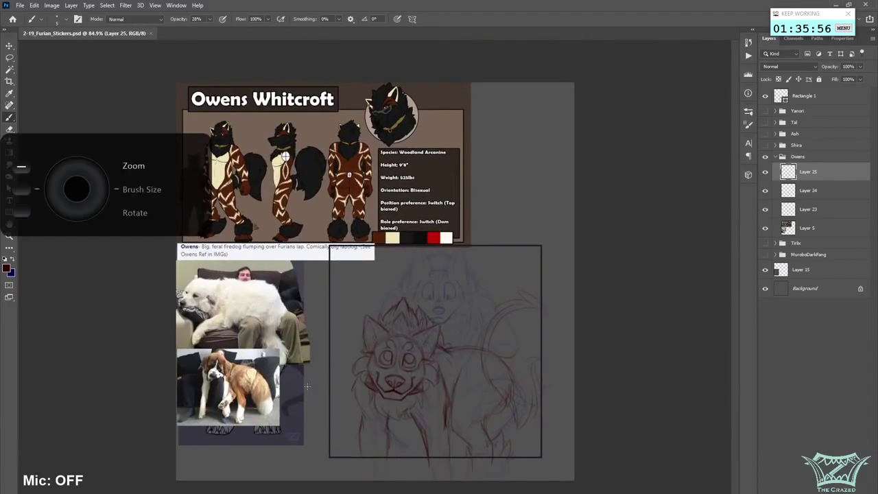
click(9, 58)
mouse_move(635, 298)
mouse_down()
mouse_move(516, 249)
mouse_move(460, 336)
mouse_move(442, 401)
mouse_move(406, 418)
mouse_move(368, 405)
mouse_move(326, 477)
mouse_move(582, 317)
mouse_up()
right_click(534, 348)
click(627, 436)
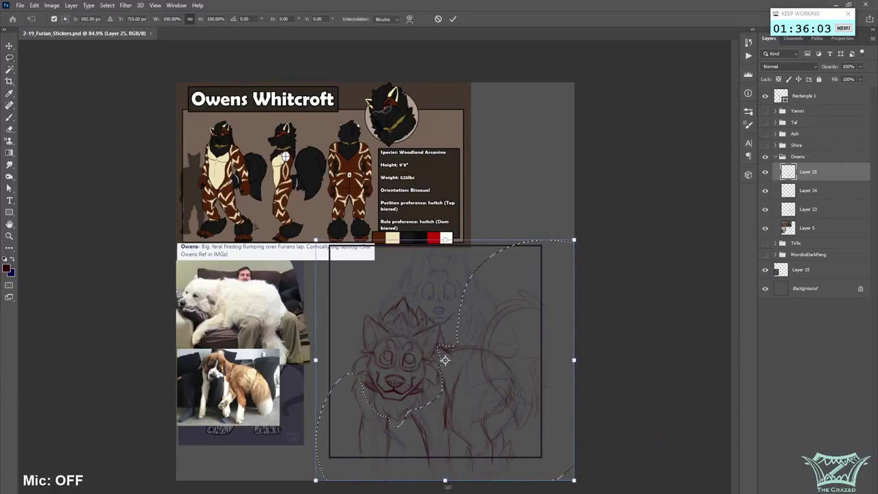
drag(445, 484, 462, 457)
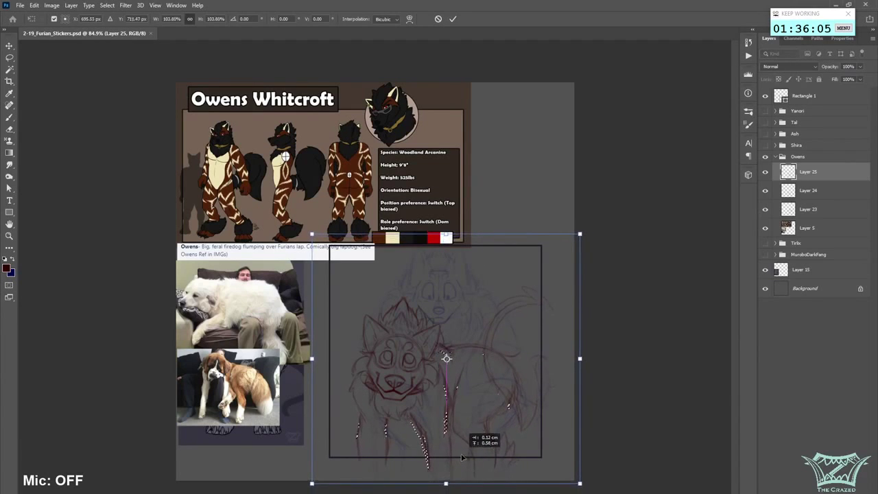
click(453, 19)
click(127, 6)
click(117, 23)
- Duplicate Layer 25 and merge the copy down to darken the dog's linework
right_click(819, 171)
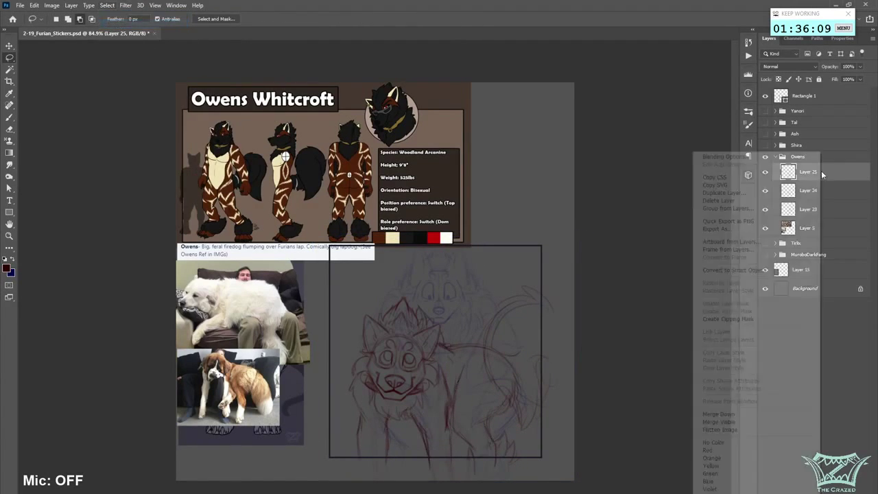
click(723, 193)
click(521, 301)
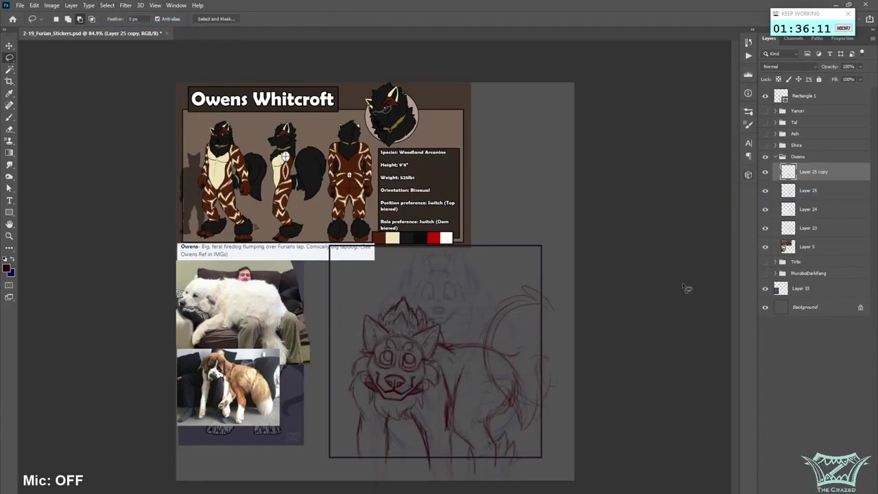
right_click(842, 178)
click(744, 414)
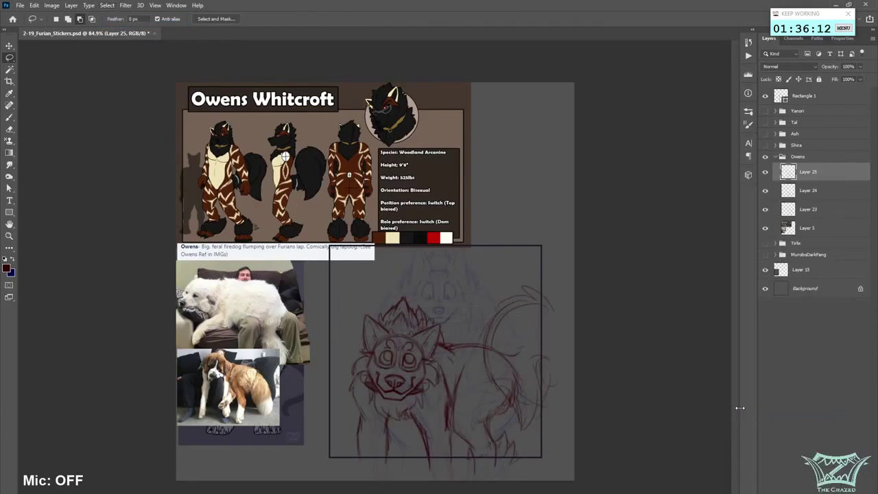
- On Layer 24, enlarge the brush to 70 px and paint a flat tone inside the dog's body and tail
click(809, 190)
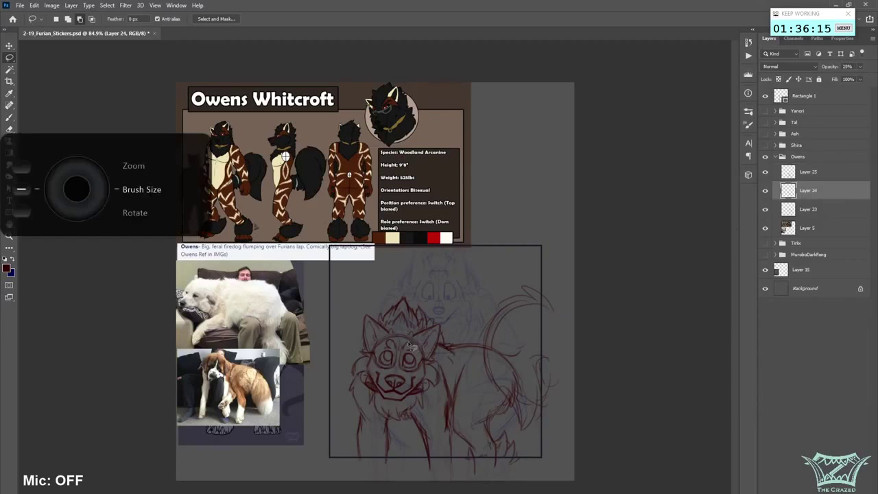
key(b)
key(bracketright)
key(bracketright)
key(bracketright)
key(bracketright)
key(bracketright)
key(bracketright)
key(bracketright)
key(bracketright)
key(bracketright)
key(bracketright)
key(bracketright)
key(bracketright)
key(bracketright)
key(bracketright)
key(bracketright)
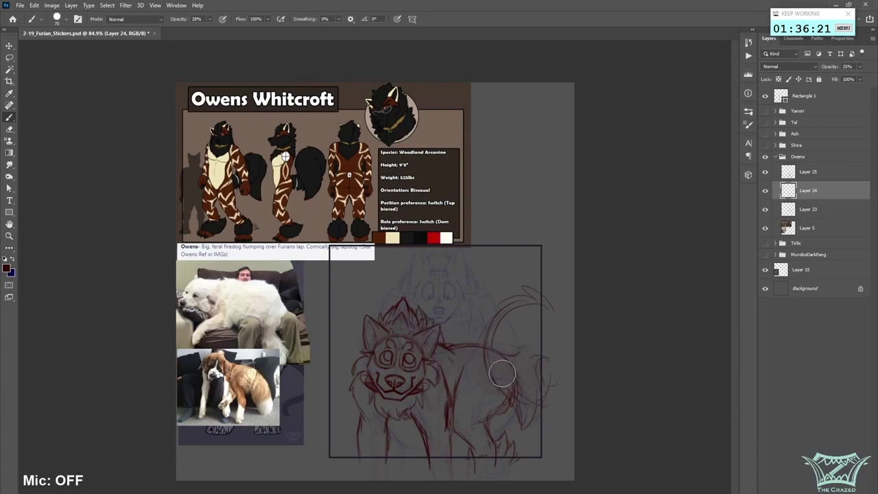
mouse_move(534, 312)
mouse_down()
mouse_move(516, 327)
mouse_move(517, 356)
mouse_up()
- Raise Layer 24 to full opacity to strengthen the dog's flat fill
click(809, 171)
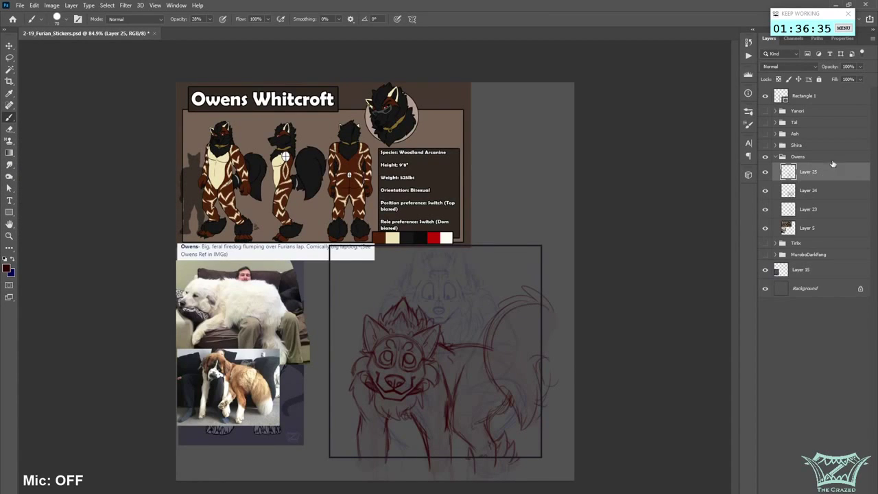
click(825, 193)
mouse_move(859, 68)
mouse_down()
mouse_move(849, 80)
mouse_move(872, 79)
mouse_up()
- Set Layer 23 to 100% opacity and add a layer mask hiding the seated figure's lines where the dog overlaps
click(821, 208)
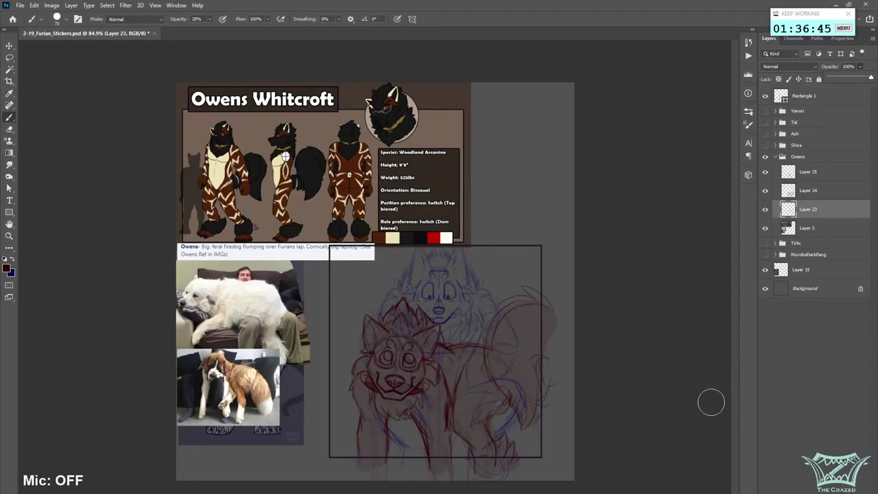
click(807, 488)
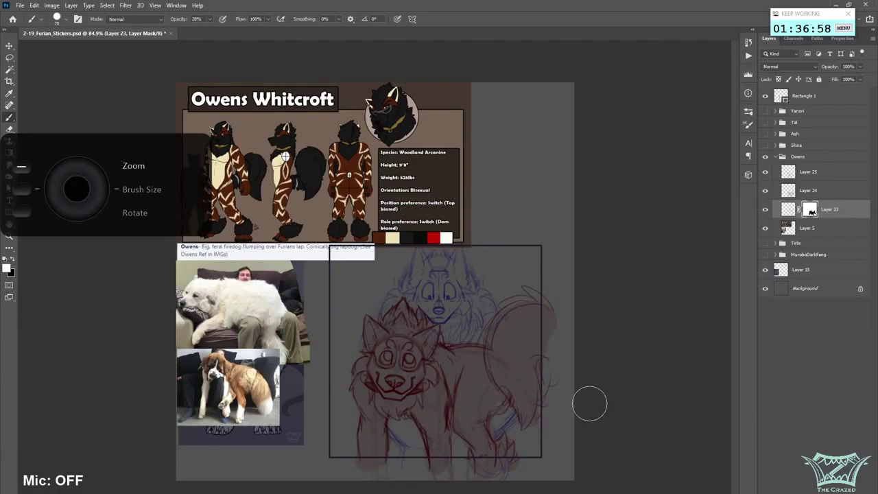
- Move Layers 23, 24 and 25 together so the dog and seated figure sit better centred within the sticker frame
scroll(574, 405, down, 4)
key(ctrl+shift+h)
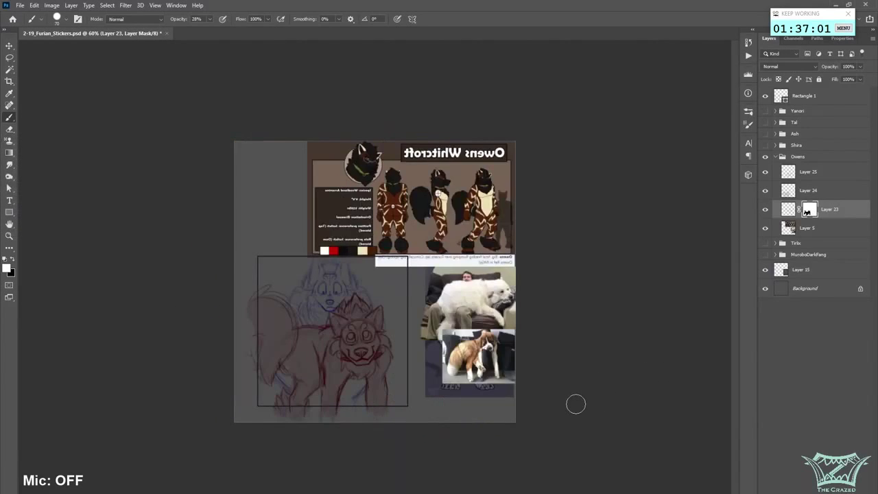
key(ctrl+shift+h)
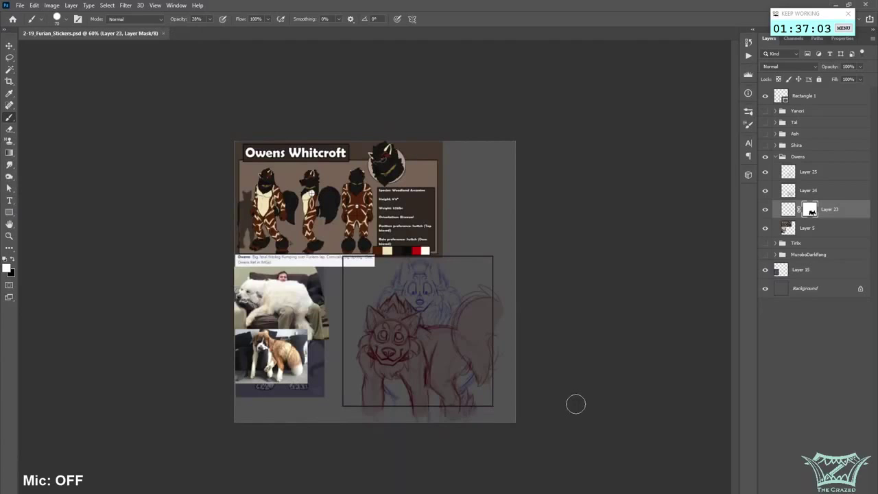
click(800, 159)
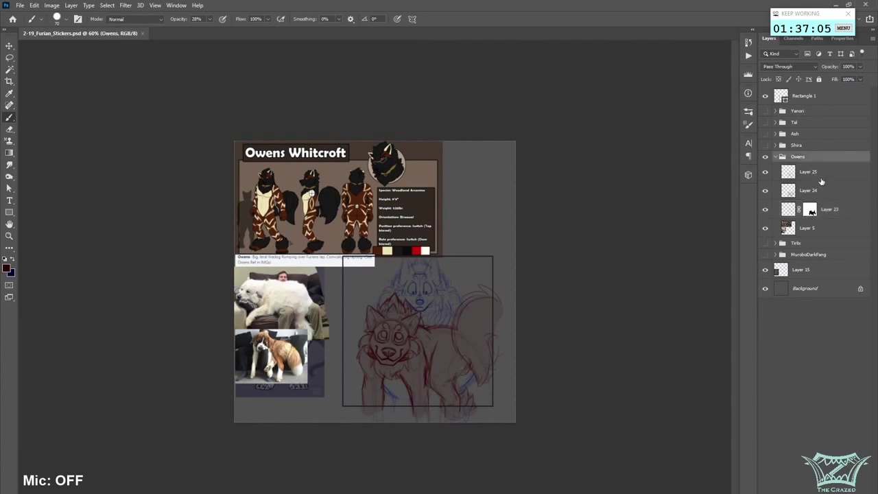
click(818, 176)
shift+click(791, 209)
key(v)
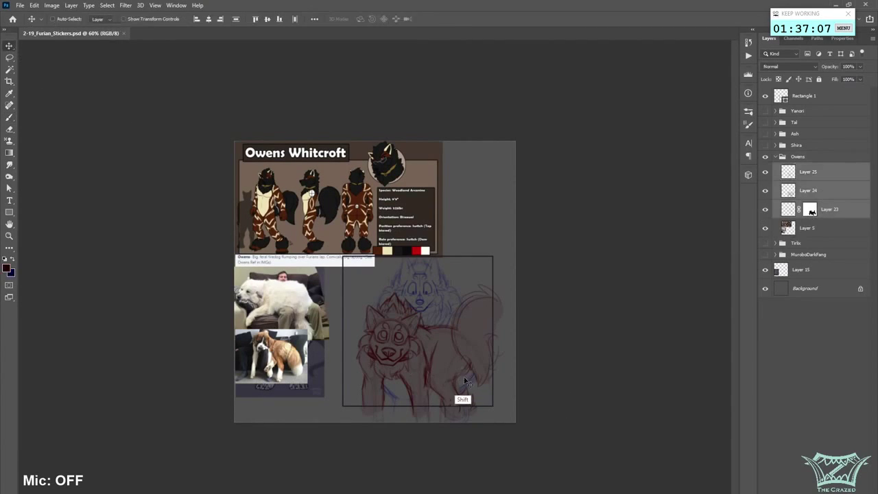
drag(465, 385, 458, 386)
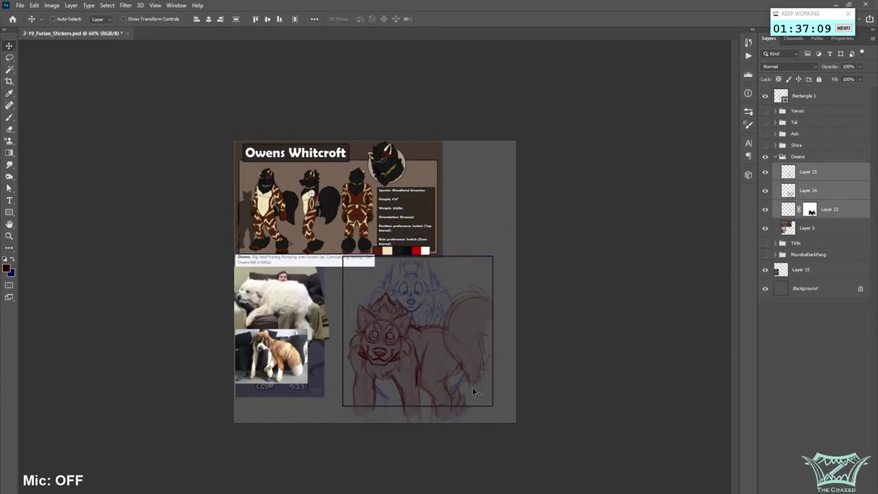
- Extend the dog's flat tail fill past the sticker frame's edge on Layer 24 with the large brush
click(806, 194)
click(10, 119)
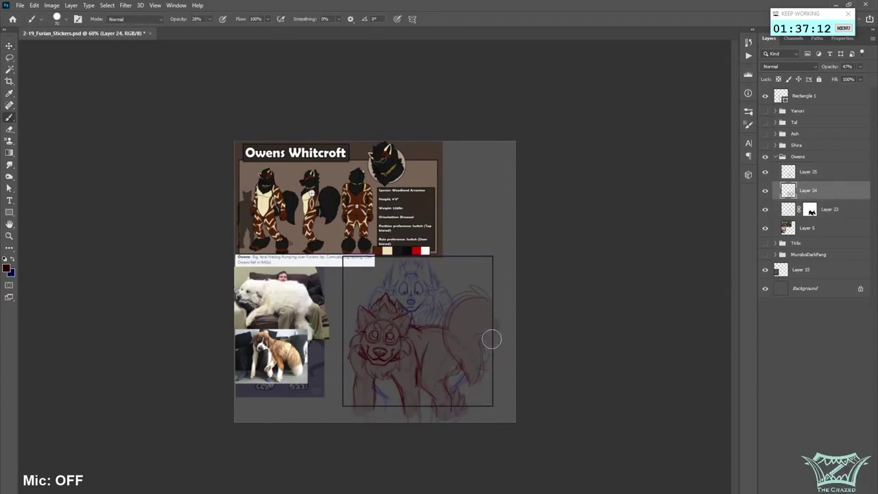
scroll(377, 386, up, 5)
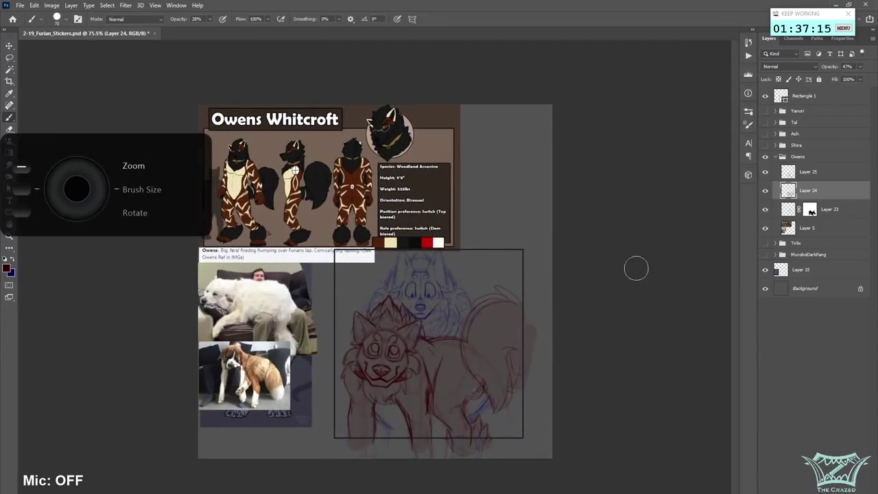
- Sketch the dog's fluffy tail edge on Layer 25 with a smaller brush and check the drawing in a mirrored view
click(808, 173)
key(bracketleft)
key(bracketleft)
key(bracketleft)
key(bracketleft)
key(bracketleft)
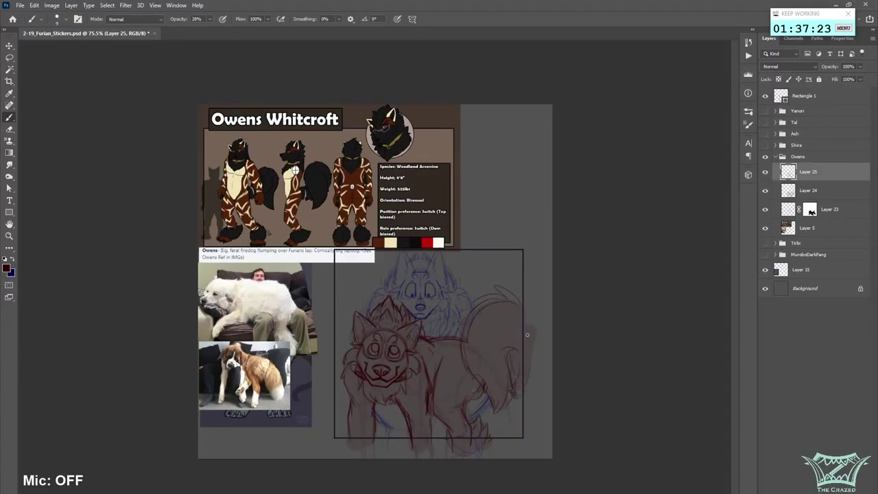
scroll(586, 379, down, 3)
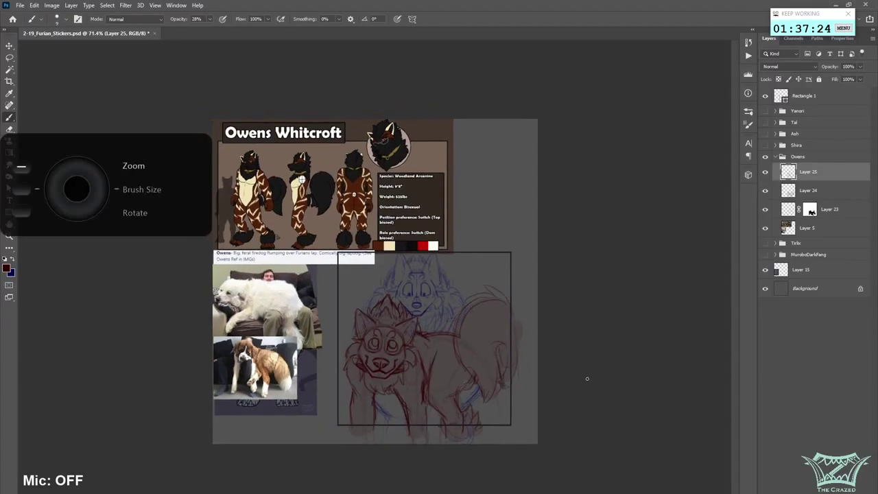
key(ctrl+shift+h)
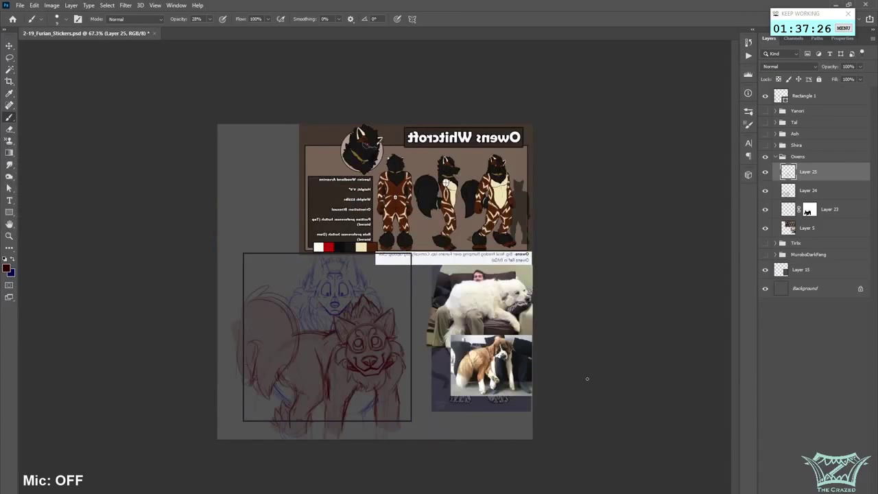
key(ctrl+shift+h)
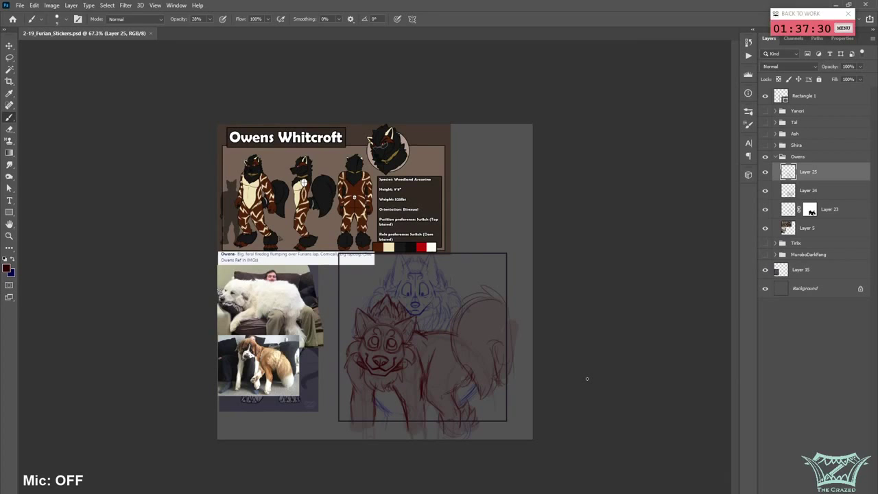
- Sketch lines for the dog's far hind leg between its front and near hind legs on Layer 25
scroll(327, 443, up, 4)
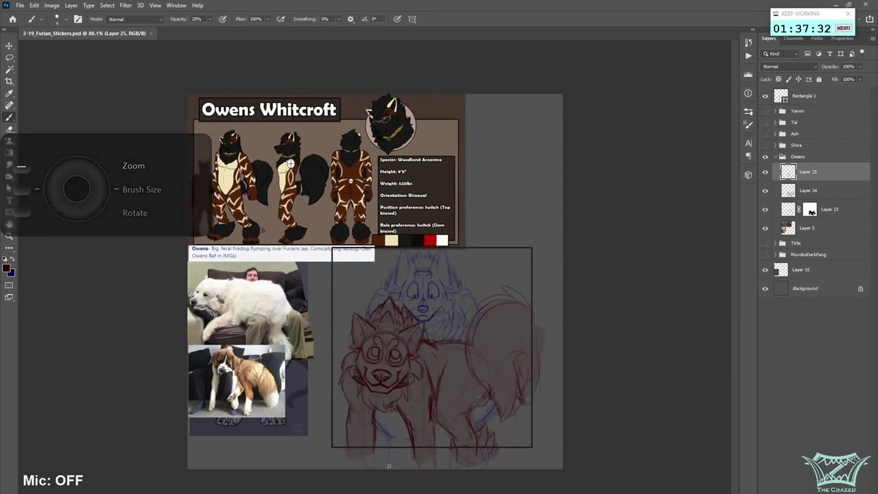
scroll(685, 297, up, 1)
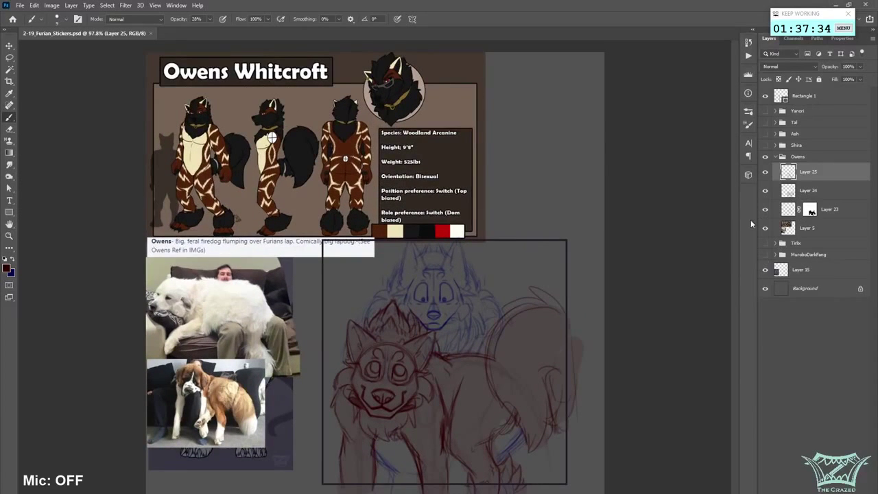
scroll(718, 245, up, 1)
drag(734, 245, 737, 299)
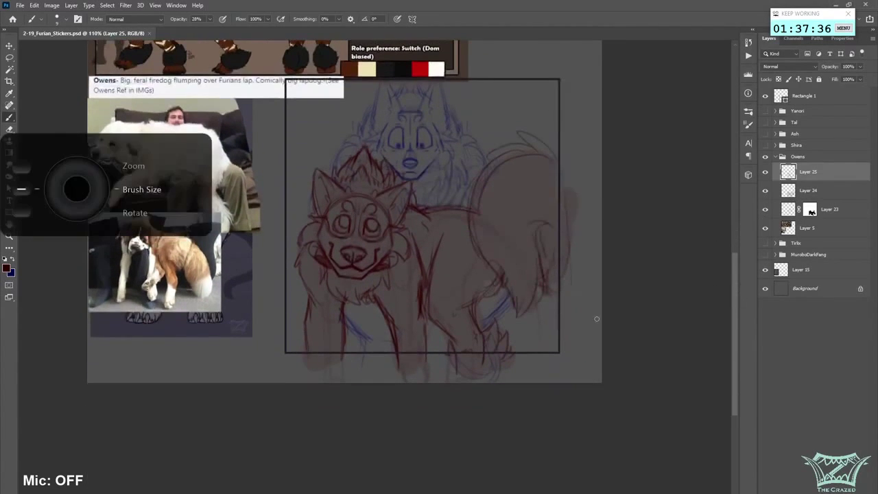
mouse_move(441, 336)
mouse_down()
mouse_move(392, 364)
mouse_move(441, 360)
mouse_move(387, 382)
mouse_move(444, 347)
mouse_move(387, 368)
mouse_up()
key(bracketleft)
key(bracketleft)
key(bracketleft)
key(bracketleft)
key(bracketleft)
key(bracketleft)
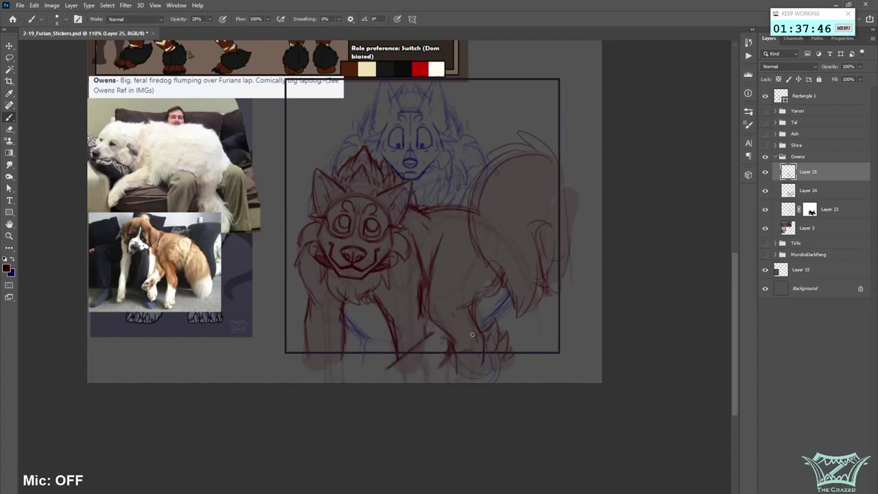
- Rename Layer 24 as ]] and touch up the flat tone around the dog's far hind leg
double_click(812, 192)
text(]])
click(429, 328)
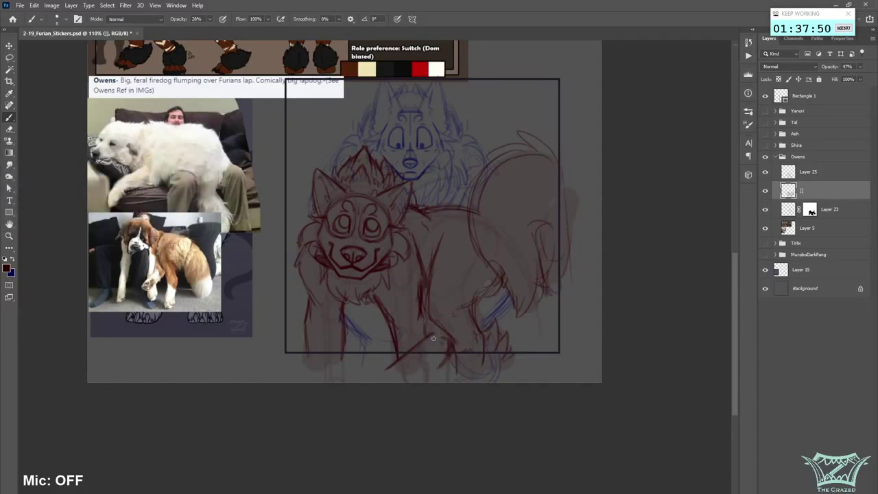
- Scale the reference images on Layer 5 to 94.08%, clear of the sticker frame, and save the document
scroll(440, 341, down, 3)
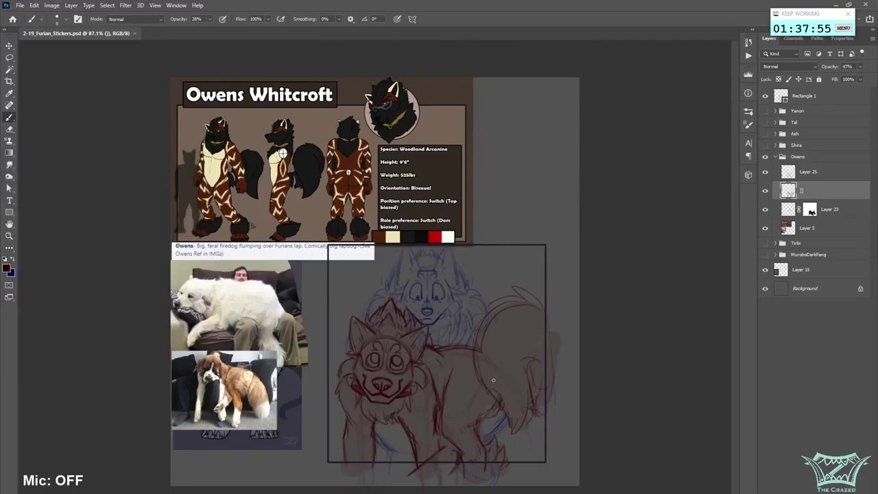
scroll(494, 379, down, 1)
scroll(493, 379, up, 1)
click(801, 230)
key(l)
right_click(375, 243)
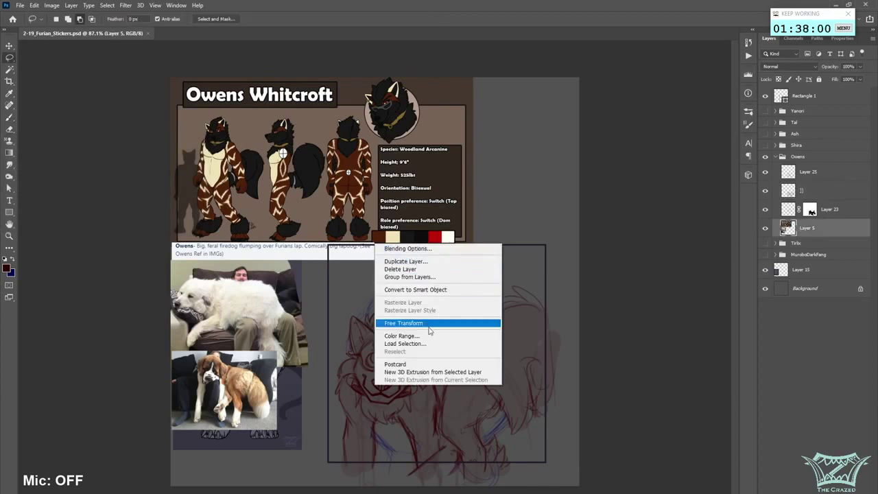
click(428, 325)
drag(306, 430, 306, 408)
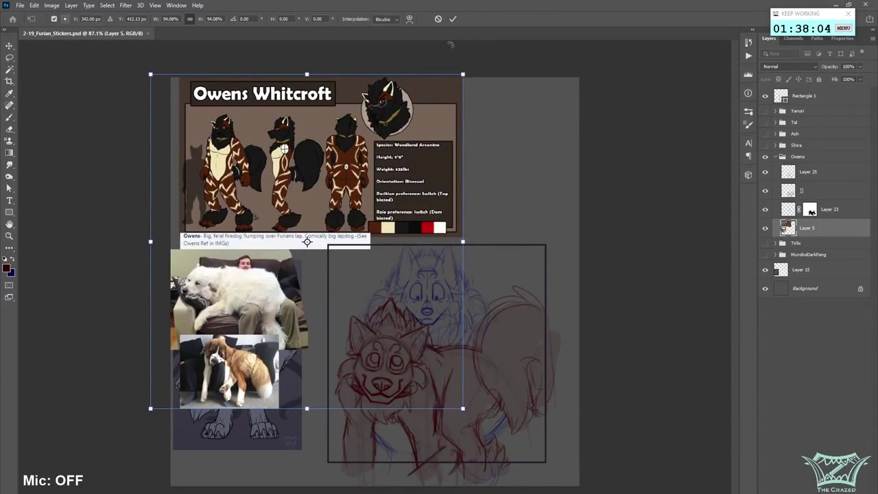
click(452, 21)
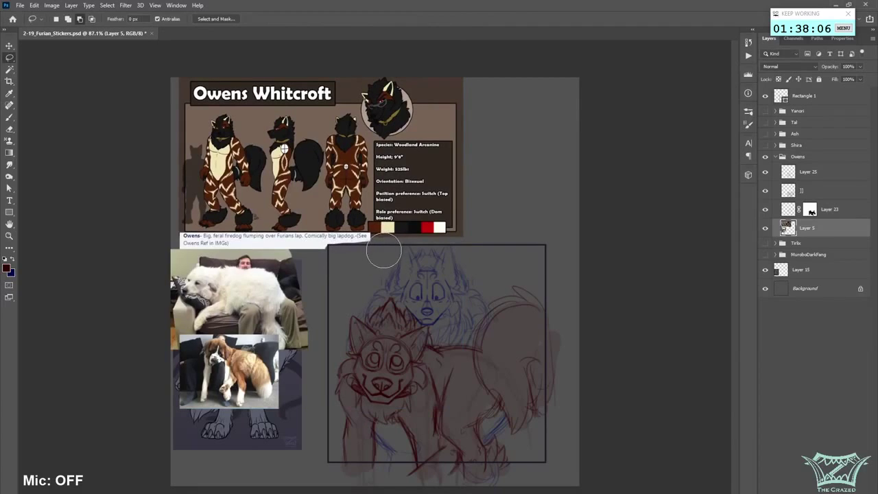
key(ctrl+s)
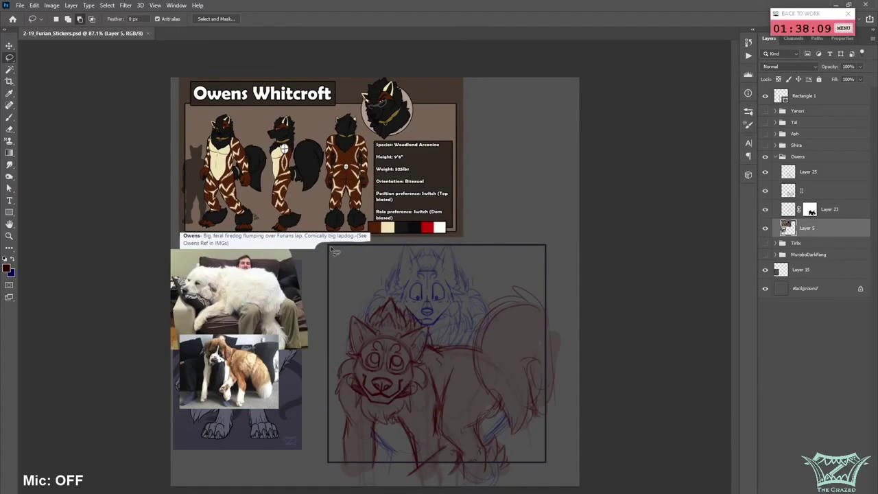
- Scale the dog's linework on Layer 25 and its flat fill layer together to 95.38%
click(811, 188)
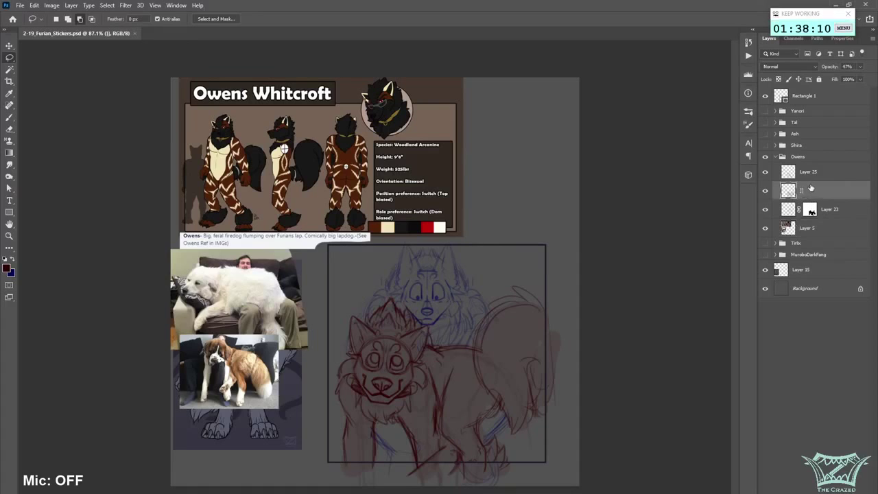
shift+click(814, 176)
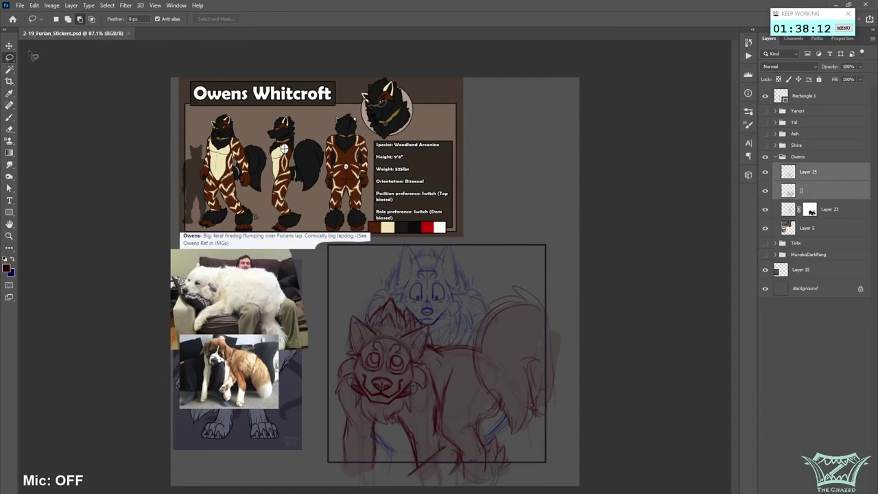
right_click(490, 335)
click(521, 423)
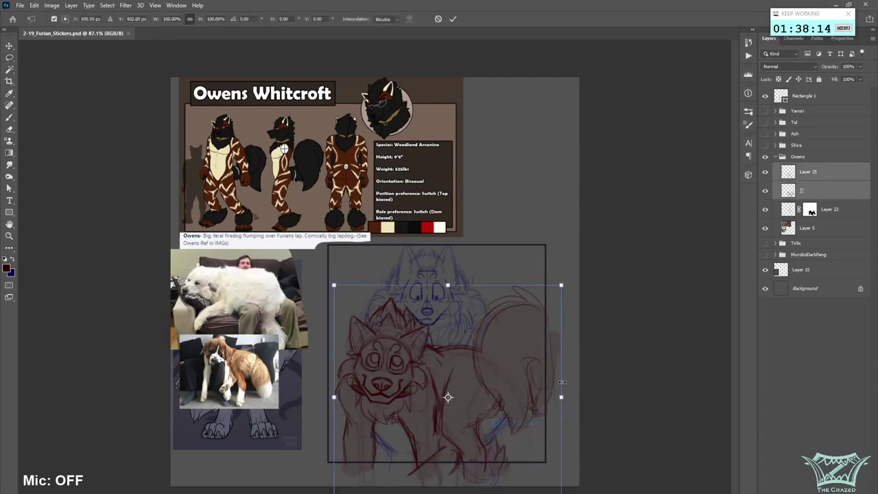
drag(561, 396, 544, 391)
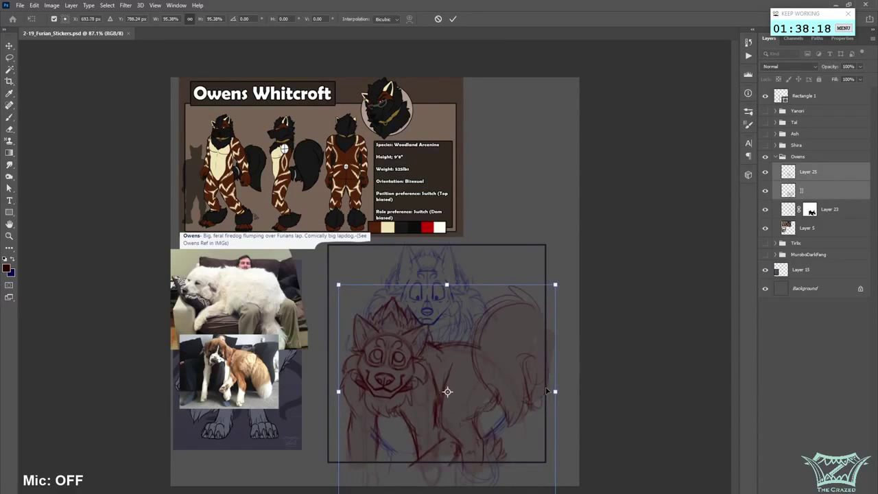
click(455, 19)
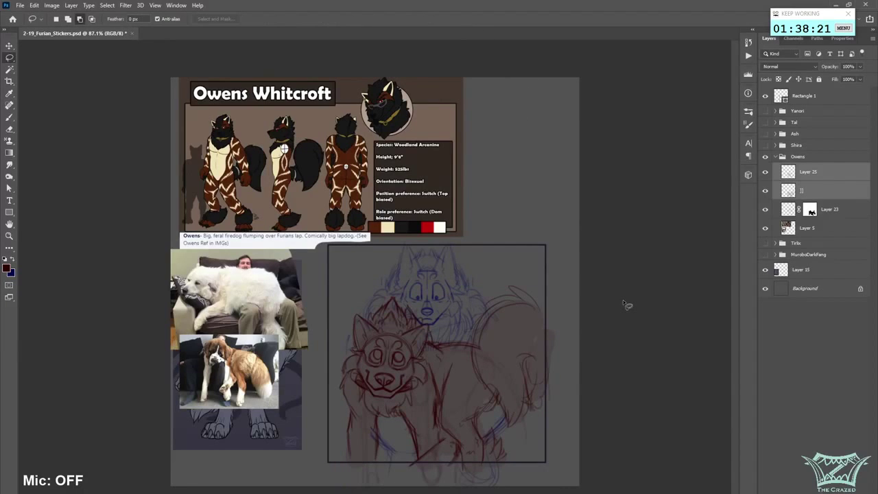
- Paint white on Layer 23's mask with a 60 px brush to reveal the seated figure's lines near the dog's rump
click(785, 213)
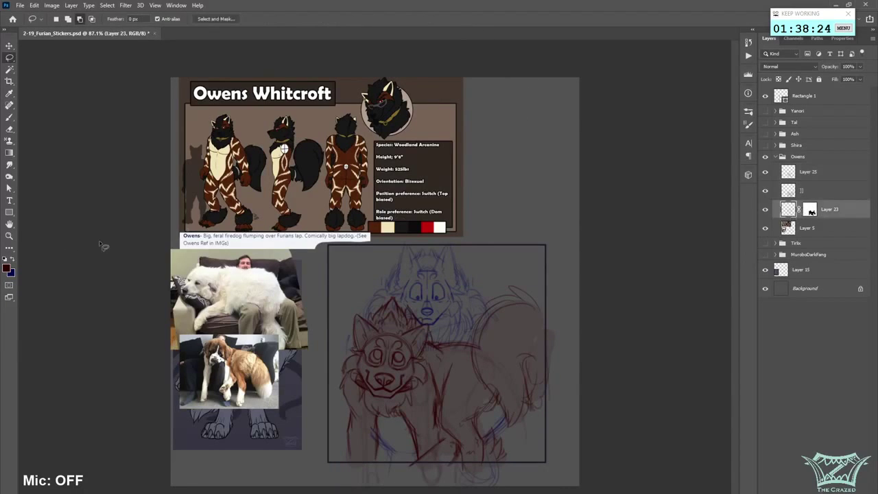
click(810, 211)
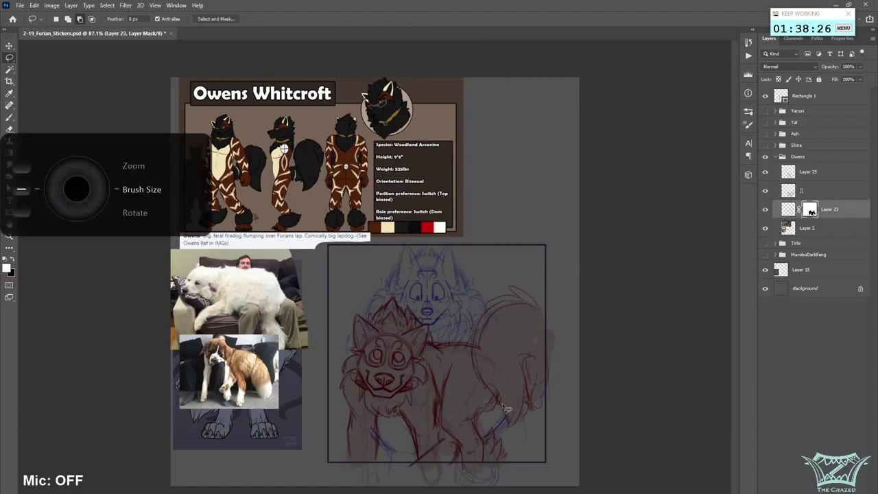
key(b)
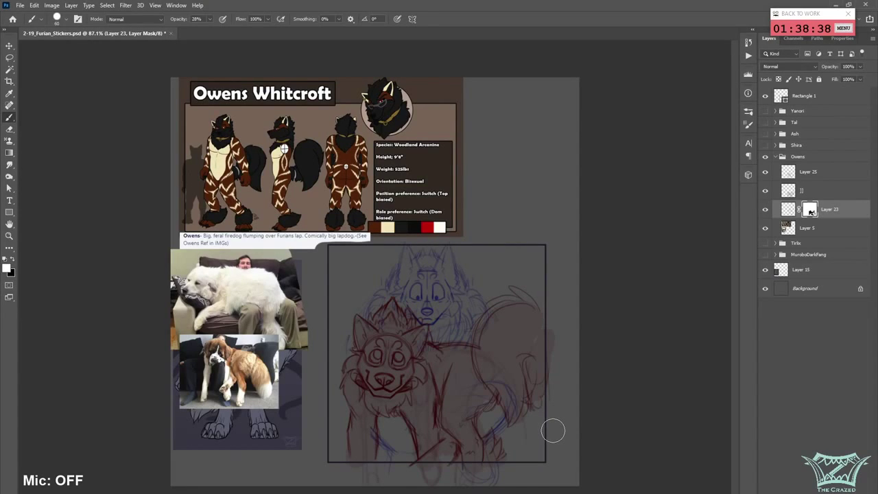
- Draw the outer contour of the dog's shoulder and foreleg on Layer 25 in dark red with a small brush
click(799, 190)
click(807, 173)
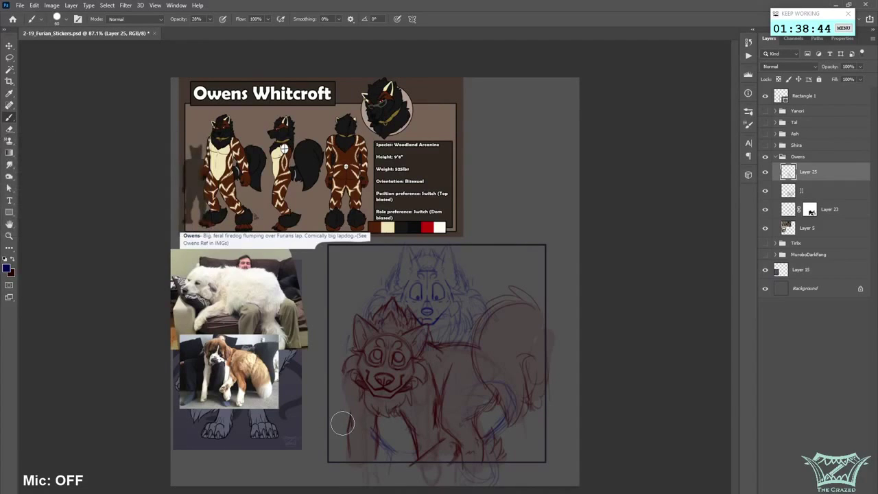
key(x)
key(bracketleft)
key(bracketleft)
key(bracketleft)
key(bracketleft)
key(bracketleft)
key(bracketleft)
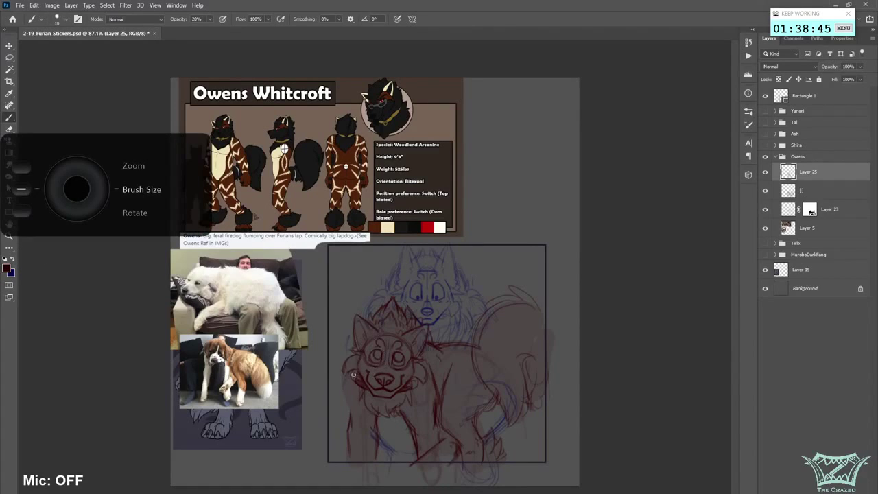
drag(341, 377, 349, 406)
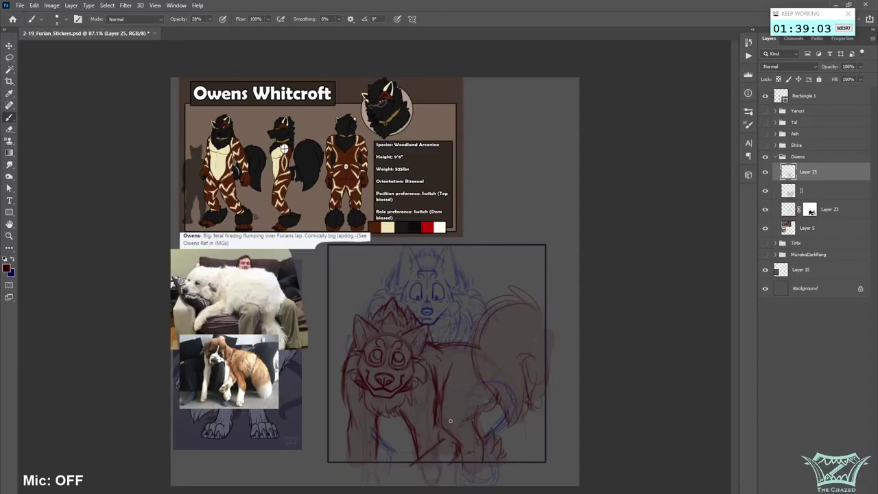
- Refine the dog's haunch and hind-leg lines on Layer 25, varying the brush size, and collapse the Owens group
key(bracketright)
key(bracketright)
key(bracketright)
key(bracketright)
key(bracketright)
key(bracketright)
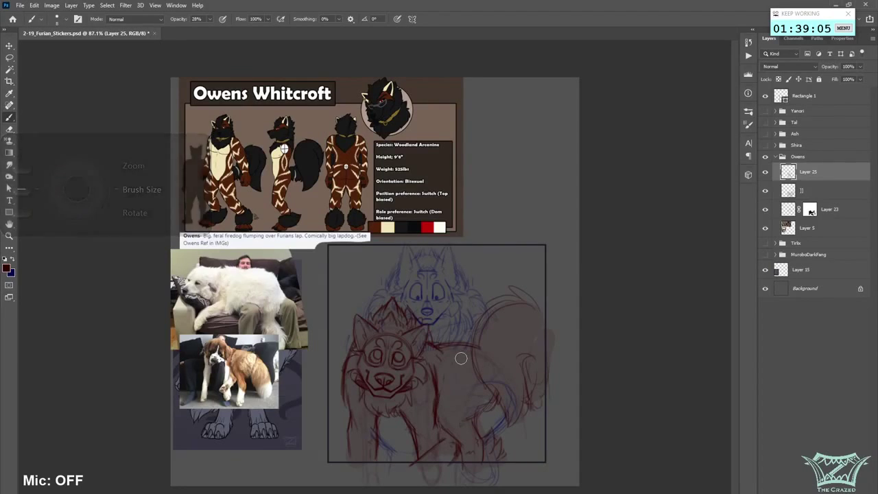
key(bracketleft)
key(bracketleft)
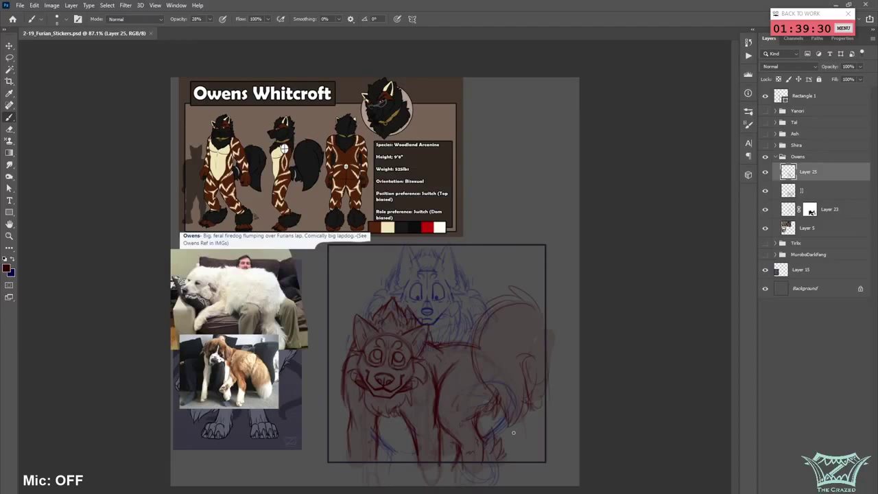
click(782, 157)
click(776, 156)
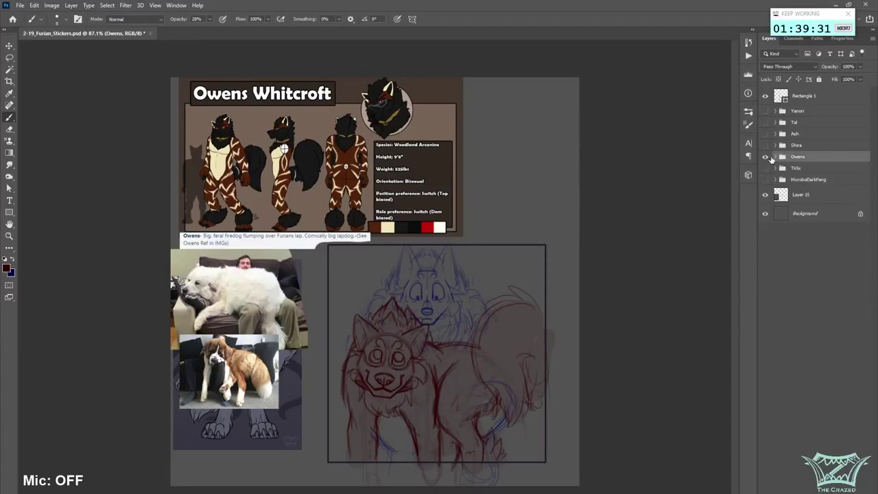
- Hide the Owens group, show and expand the Tirlix group, add a new layer above Layer 11, and save the file
click(765, 156)
click(766, 168)
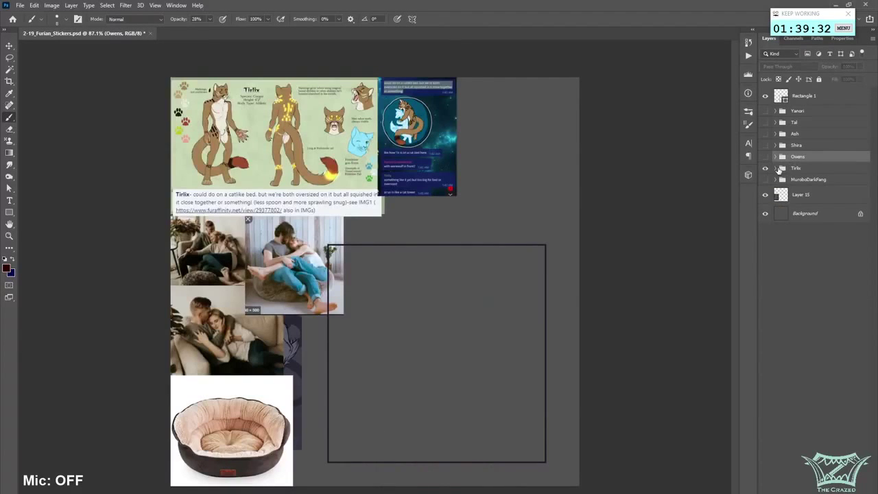
click(776, 168)
click(816, 183)
click(857, 491)
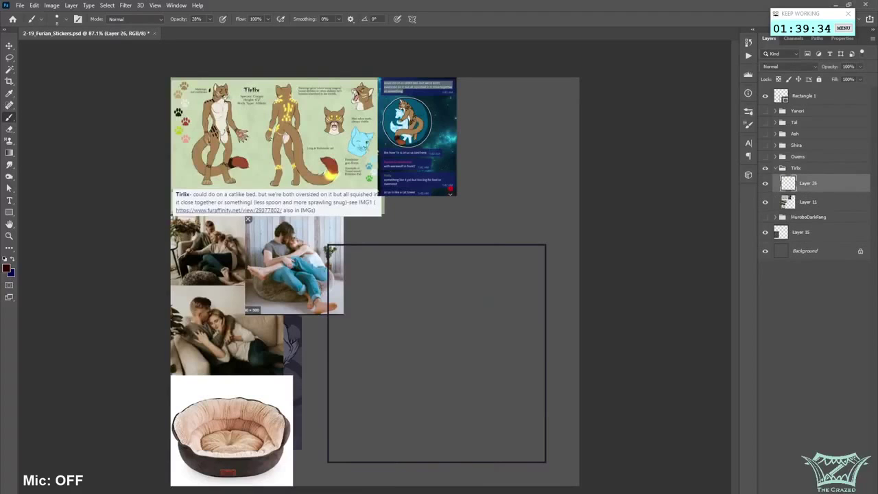
key(ctrl+s)
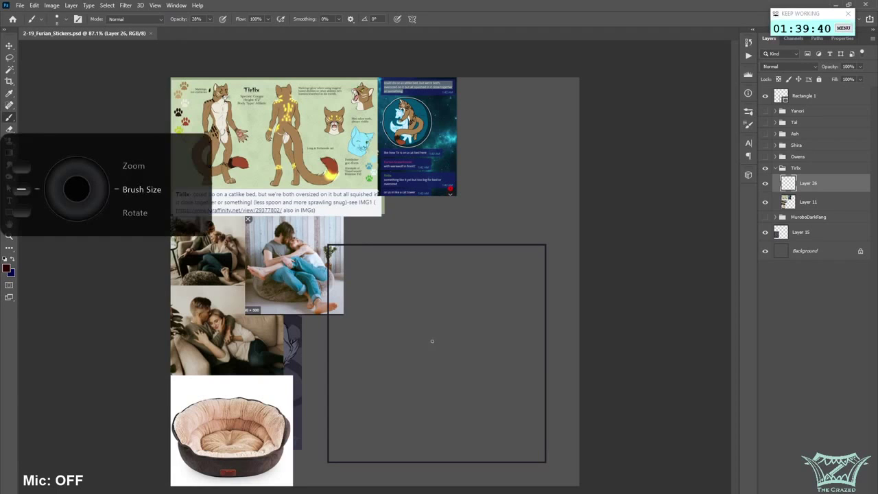
- Trace the couple's pose over the beanbag reference photo on Layer 26, one figure in dark red and the other in dark blue
scroll(415, 355, up, 3)
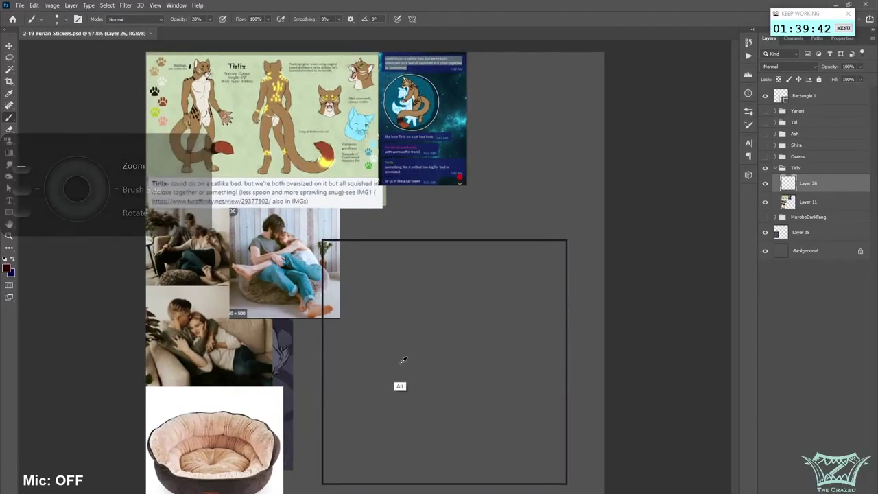
scroll(404, 359, up, 1)
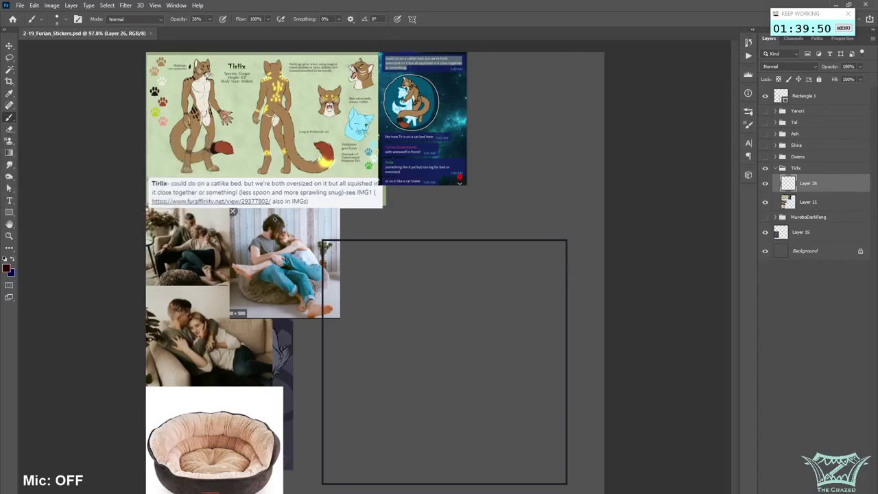
drag(272, 234, 271, 225)
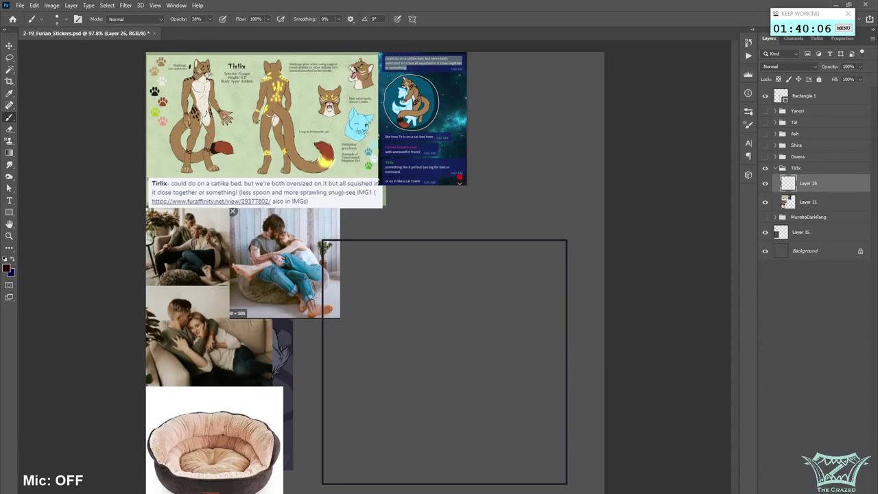
key(x)
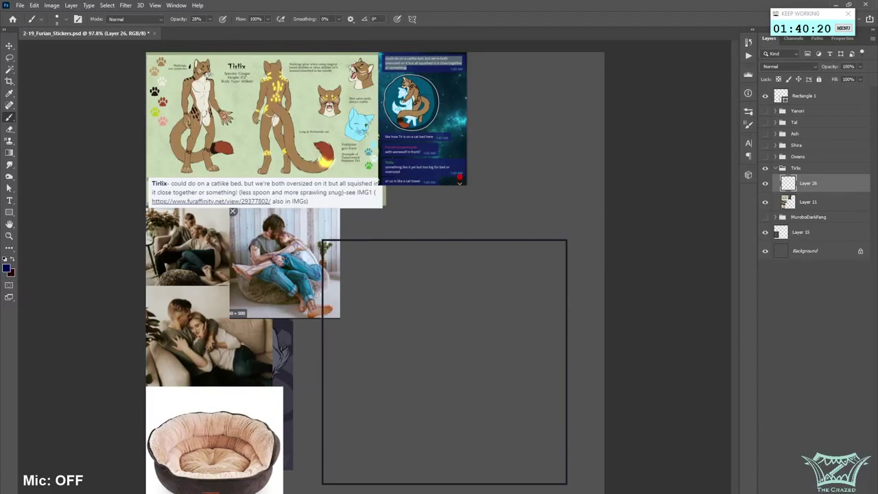
- Move the traced pose on Layer 26 into the sticker frame and scale it proportionally to about 265%
scroll(392, 280, down, 2)
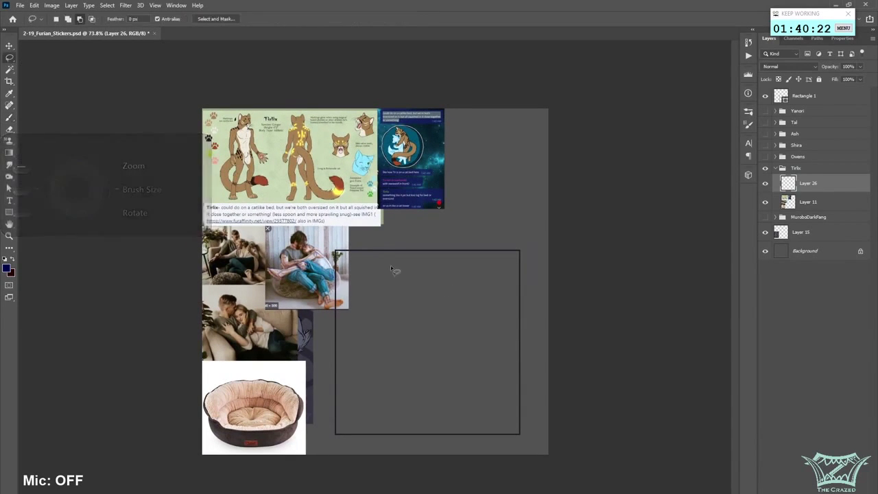
right_click(387, 262)
click(442, 347)
mouse_move(327, 286)
mouse_down()
mouse_move(404, 357)
mouse_move(435, 368)
mouse_up()
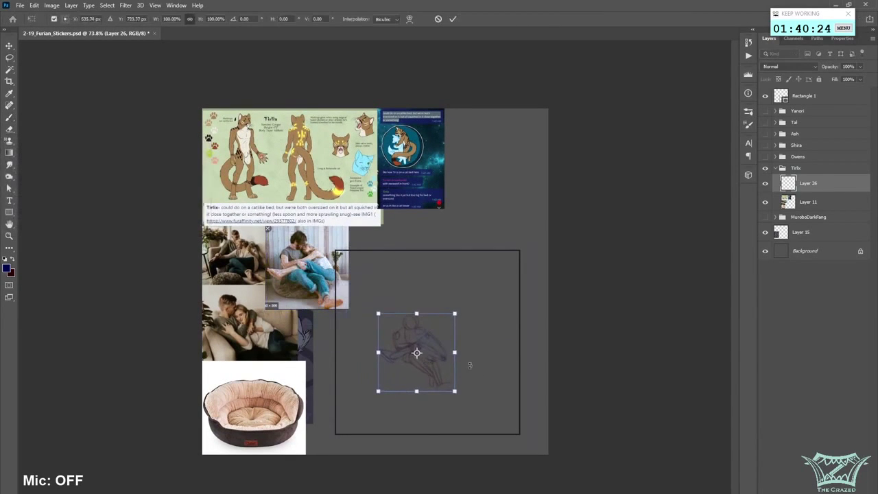
drag(469, 404, 559, 452)
drag(517, 395, 468, 403)
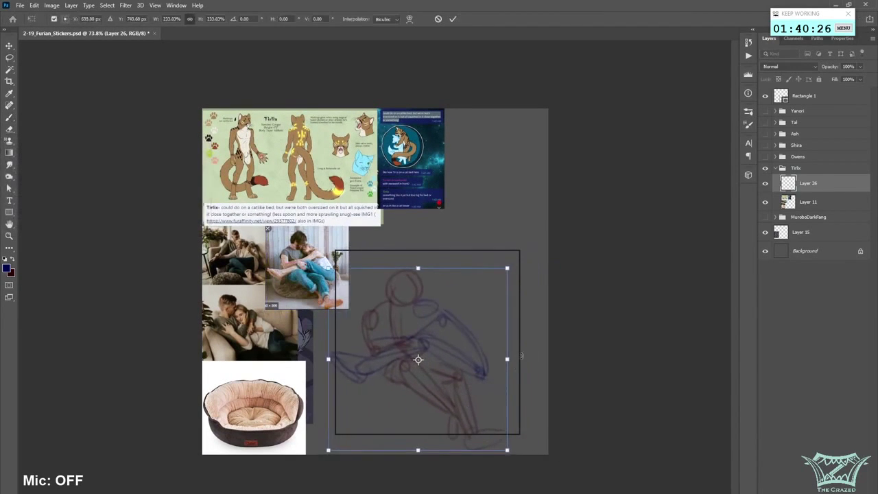
drag(508, 359, 542, 369)
drag(519, 323, 531, 344)
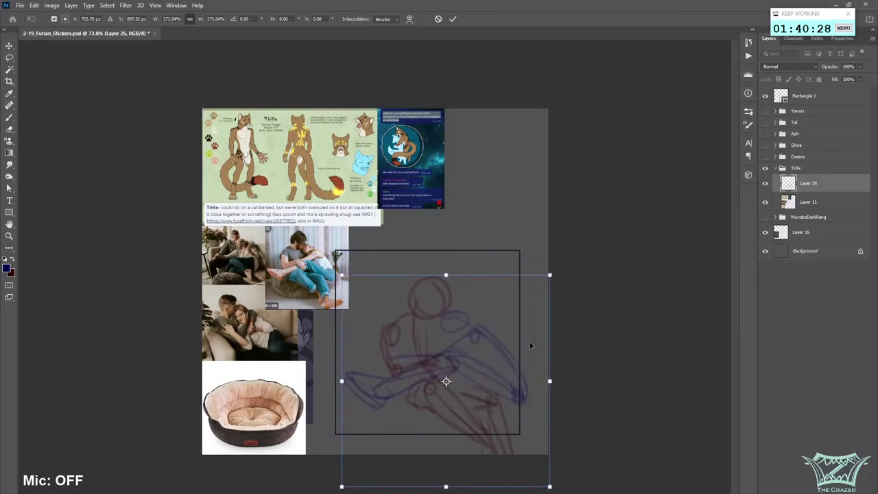
drag(550, 273, 572, 253)
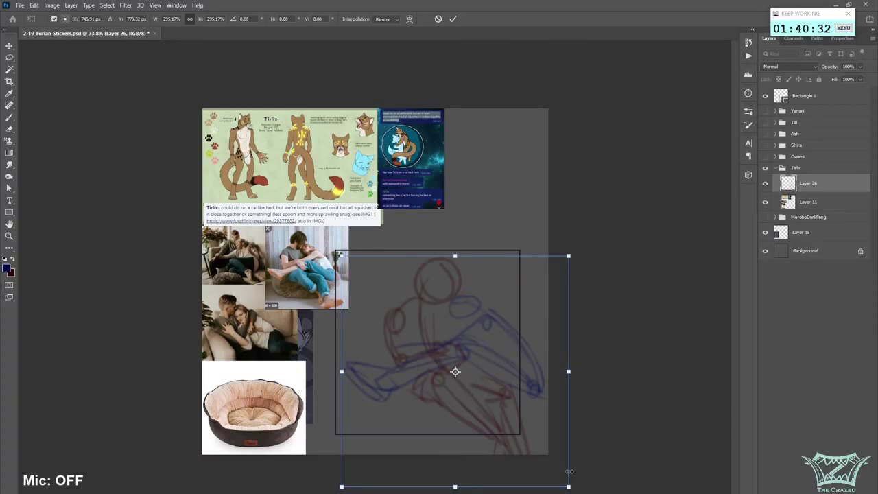
mouse_move(567, 486)
mouse_down()
mouse_move(534, 459)
mouse_move(544, 461)
mouse_up()
drag(515, 432, 499, 431)
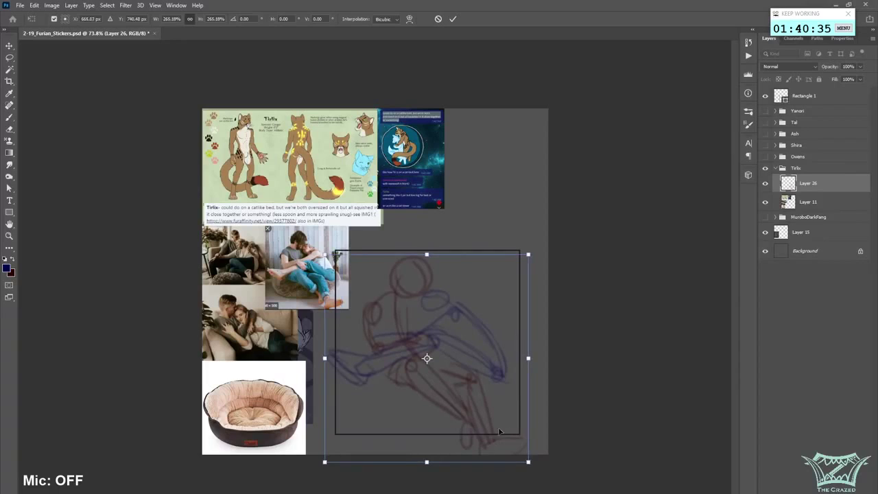
click(452, 19)
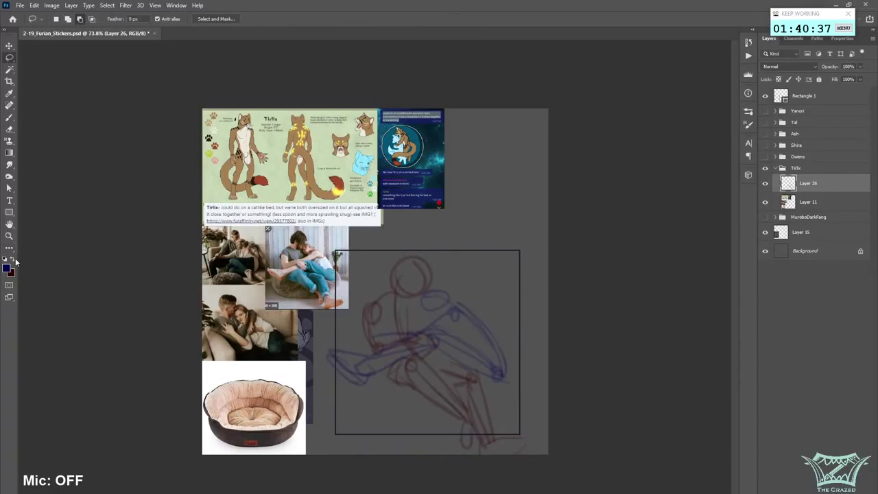
- Add a layer between Layer 26 and Layer 11 and sketch the pet bed's bottom curve in dark green #0b751c
click(842, 203)
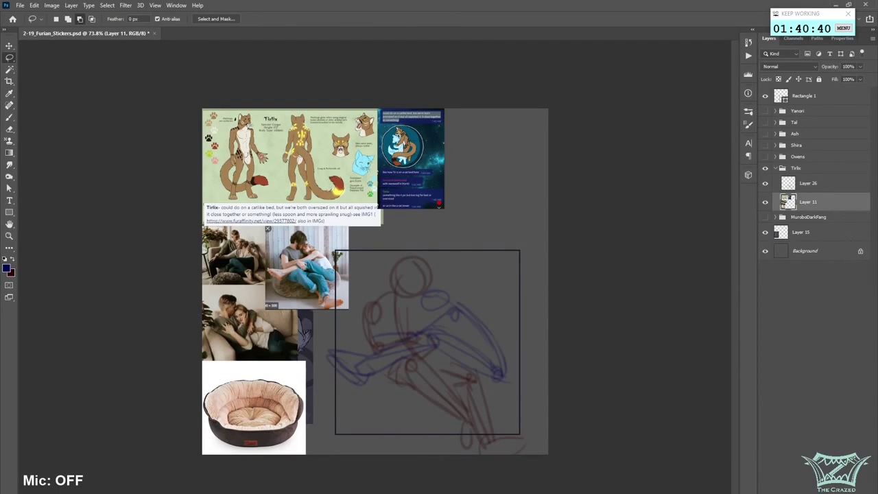
click(841, 487)
click(14, 261)
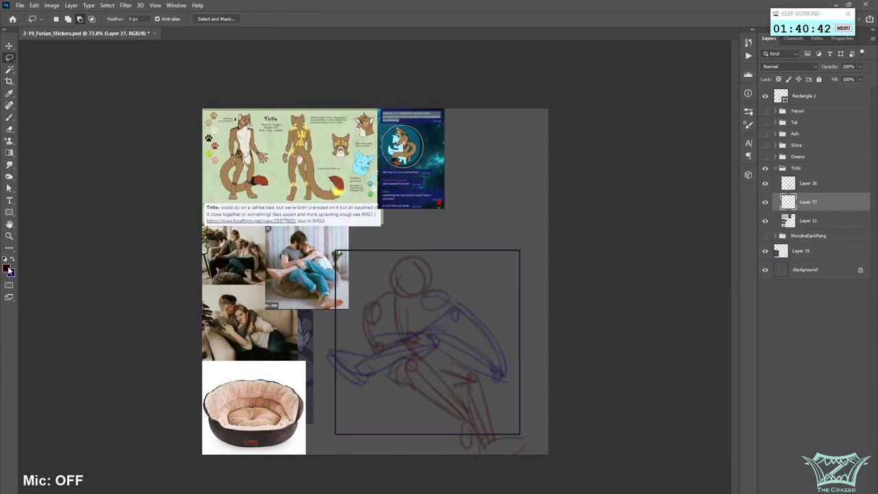
key(i)
click(8, 268)
click(186, 192)
drag(171, 191, 162, 179)
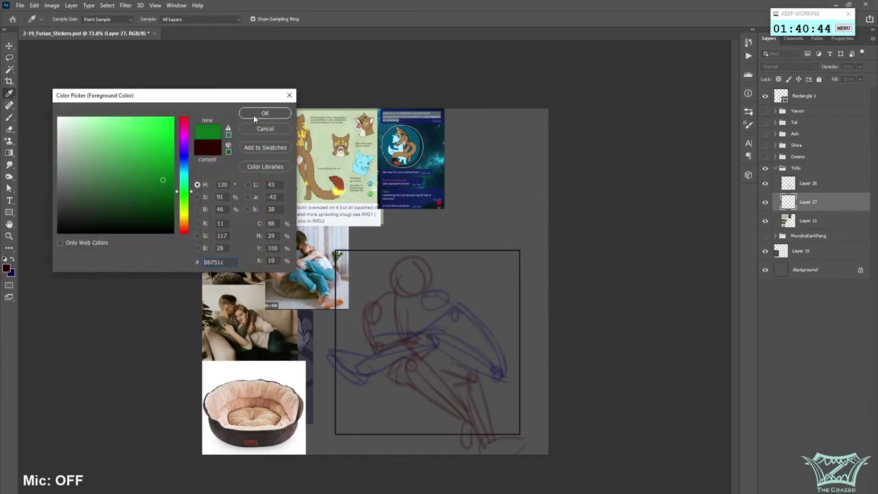
click(255, 117)
click(9, 116)
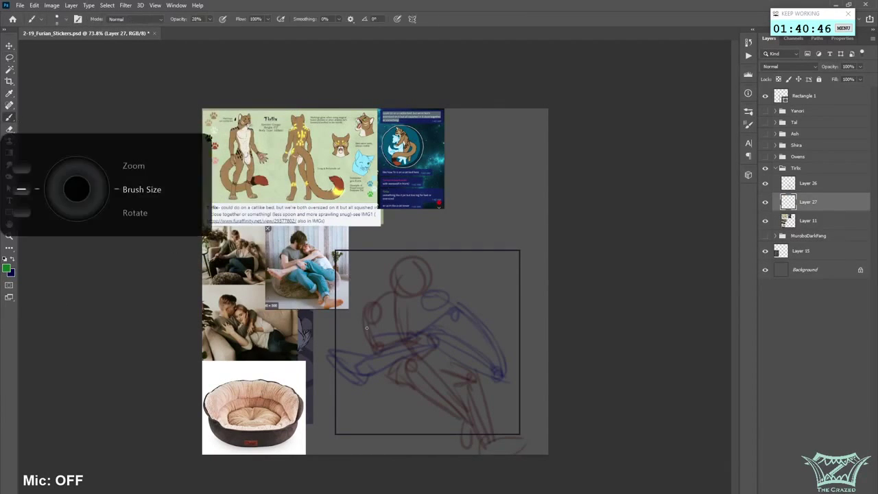
key([)
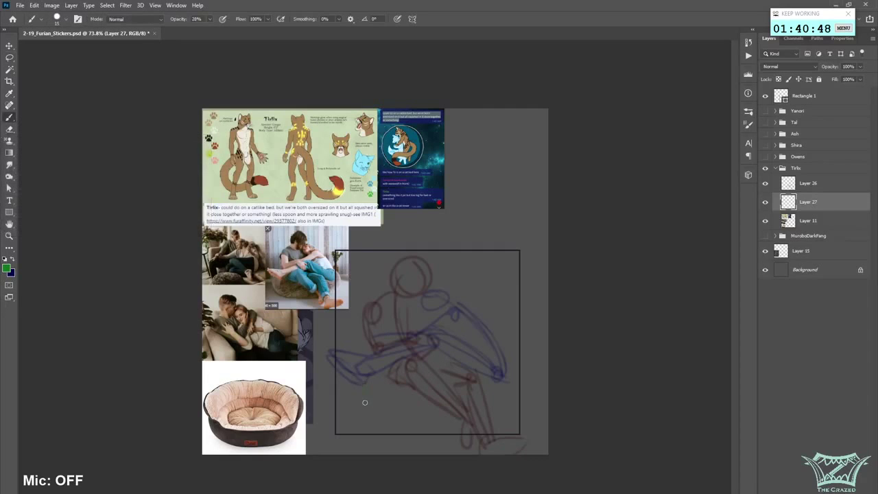
mouse_move(357, 398)
mouse_down()
mouse_move(438, 412)
mouse_move(382, 402)
mouse_move(502, 400)
mouse_up()
- Change the brush colour to brighter green #21a837, save the file, and strengthen the pet bed's base outline on Layer 27
click(5, 269)
click(156, 151)
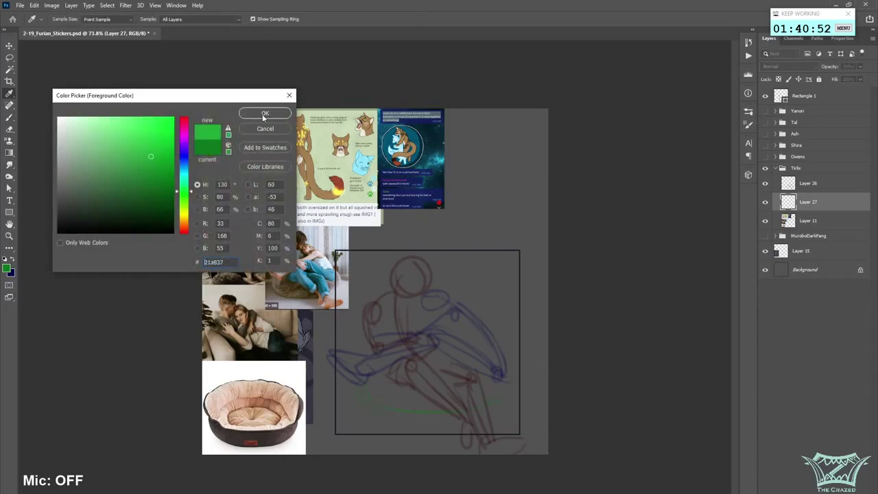
click(264, 113)
key(ctrl+s)
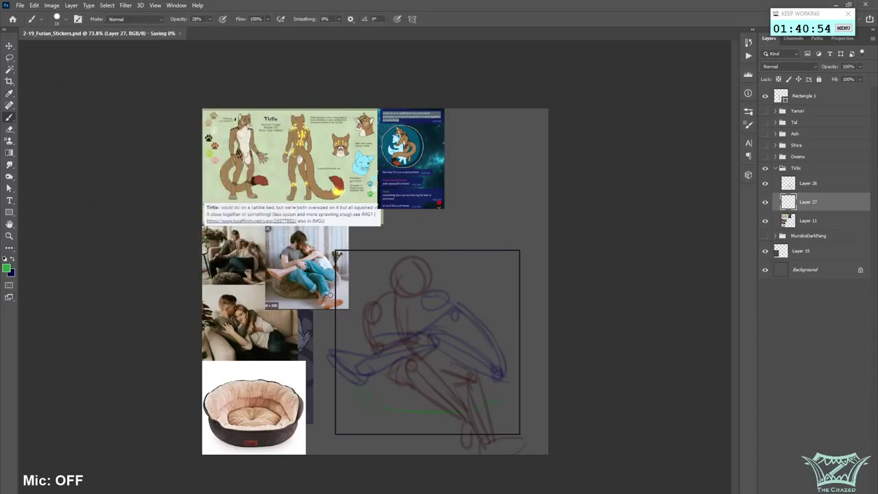
mouse_move(360, 385)
mouse_down()
mouse_move(370, 409)
mouse_move(496, 406)
mouse_move(400, 412)
mouse_move(490, 411)
mouse_move(507, 382)
mouse_up()
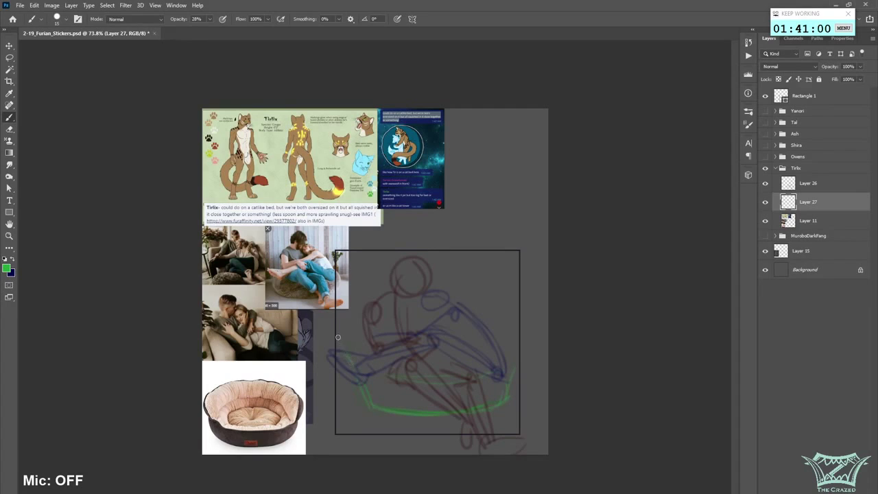
- Sketch a tall curved back for the pet bed behind the figures on Layer 27 in green
mouse_move(509, 368)
mouse_down()
mouse_move(516, 335)
mouse_move(480, 301)
mouse_move(442, 292)
mouse_up()
key(])
key(])
key(])
key(])
drag(522, 345, 526, 323)
- Erase the pet bed's tall back and most of its base outline on Layer 27 with a larger brush
key(bracketright)
key(bracketright)
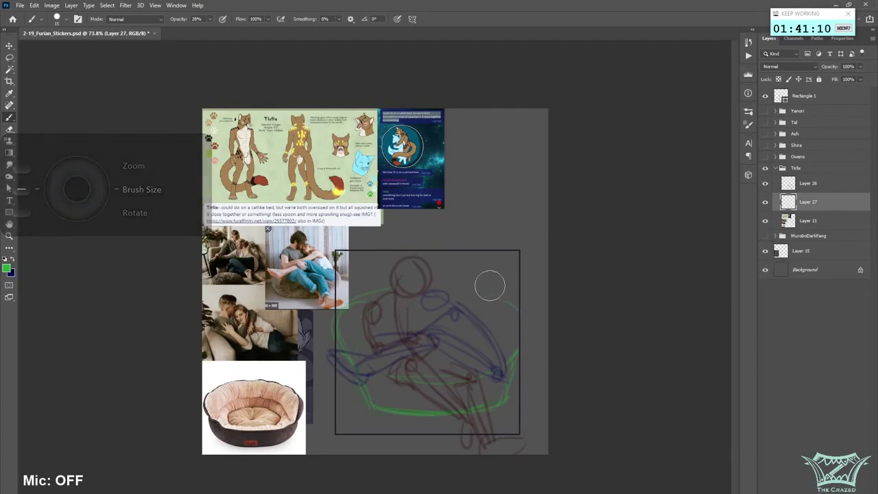
drag(354, 358, 367, 369)
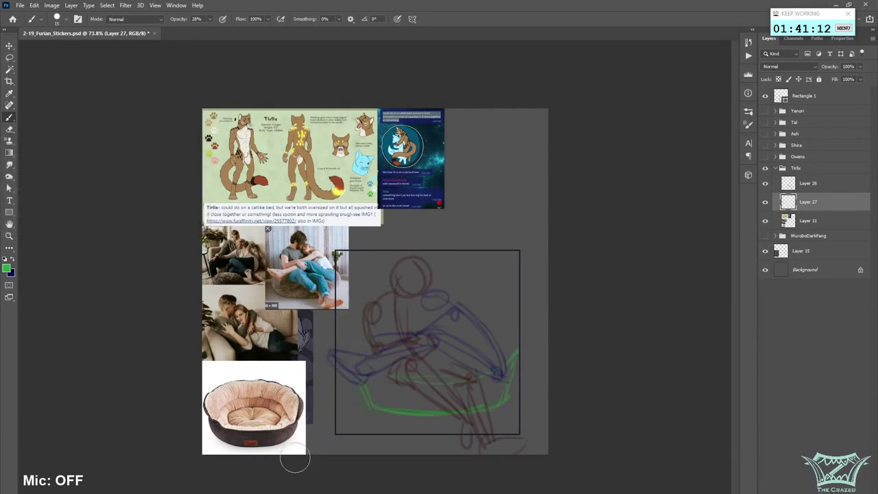
mouse_move(371, 400)
mouse_down()
mouse_move(441, 422)
mouse_move(464, 411)
mouse_move(467, 397)
mouse_move(488, 408)
mouse_move(363, 391)
mouse_move(384, 419)
mouse_move(471, 421)
mouse_move(517, 382)
mouse_up()
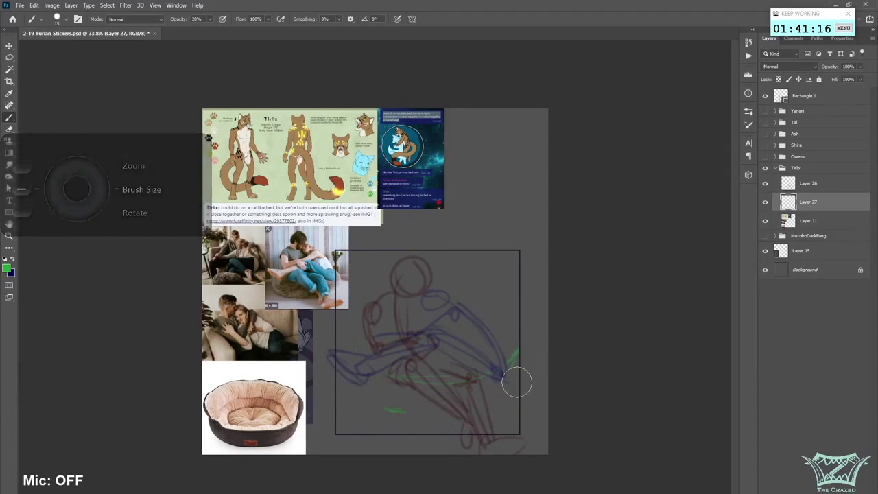
- Redraw the pet bed on Layer 27 in green with a rounded base, a low oval rim and two cat ears
mouse_move(386, 409)
mouse_down()
mouse_move(504, 407)
mouse_move(525, 356)
mouse_move(493, 403)
mouse_move(392, 414)
mouse_move(353, 373)
mouse_up()
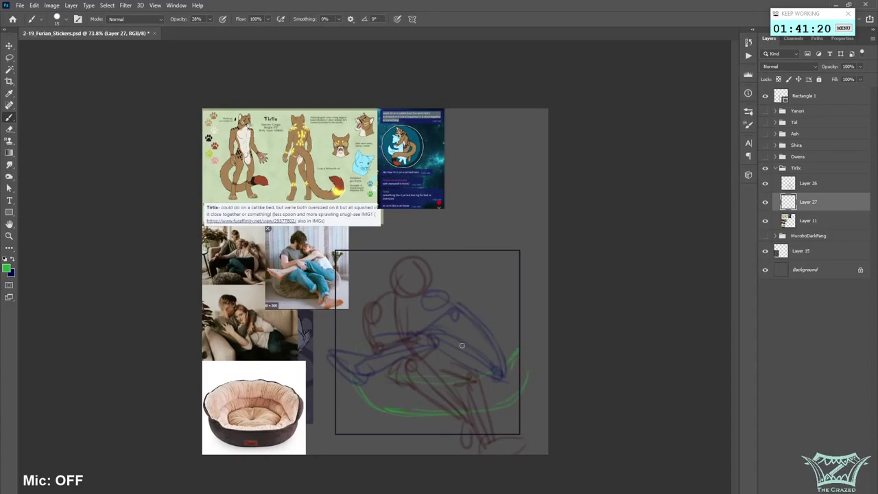
mouse_move(351, 360)
mouse_down()
mouse_move(389, 328)
mouse_move(356, 338)
mouse_move(465, 321)
mouse_up()
drag(406, 325, 508, 334)
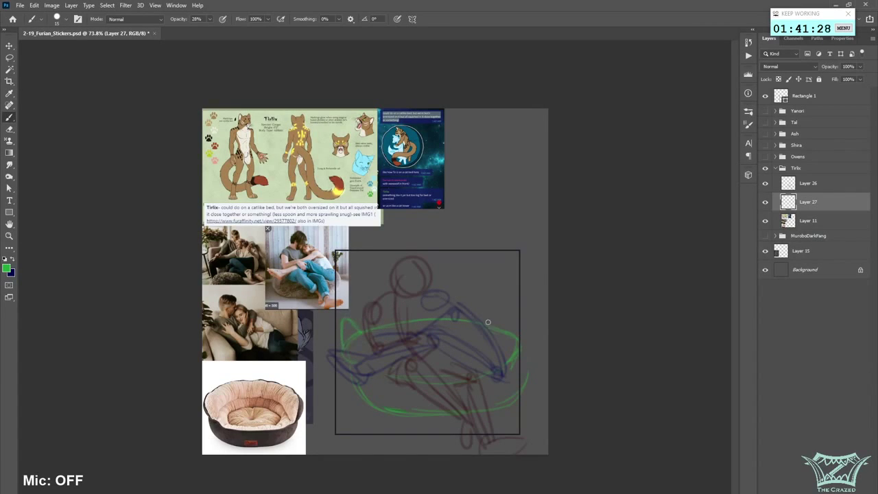
mouse_move(477, 319)
mouse_down()
mouse_move(496, 301)
mouse_move(502, 325)
mouse_move(478, 311)
mouse_move(488, 299)
mouse_move(511, 335)
mouse_up()
scroll(310, 418, up, 3)
scroll(310, 417, up, 1)
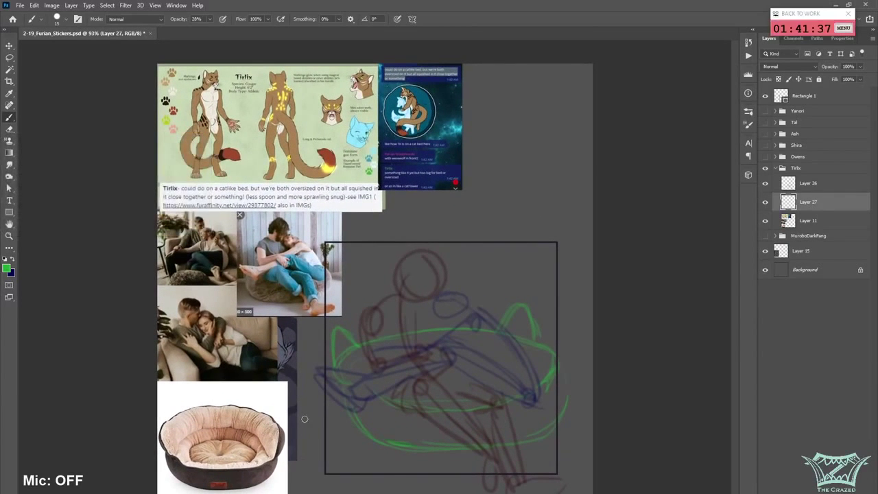
- Lower Layer 26's opacity to 28%, add a new layer above it, and make dark blue the drawing colour
click(804, 185)
click(765, 184)
click(765, 183)
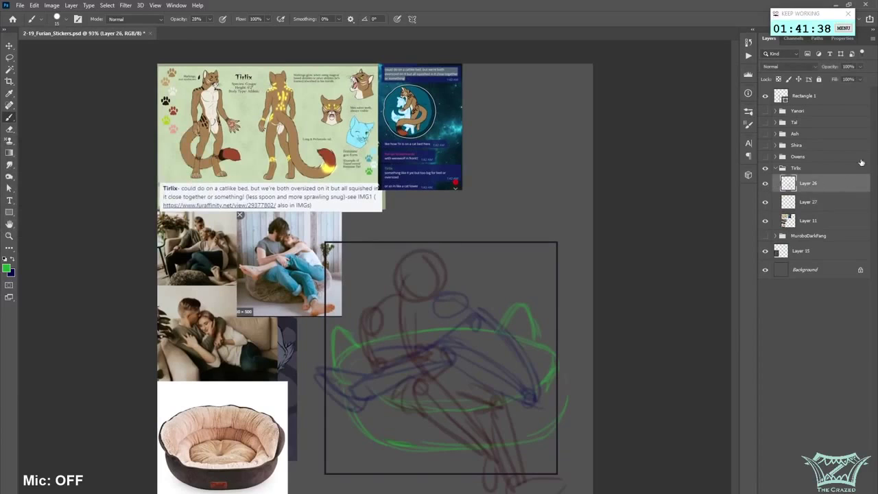
drag(859, 66, 828, 80)
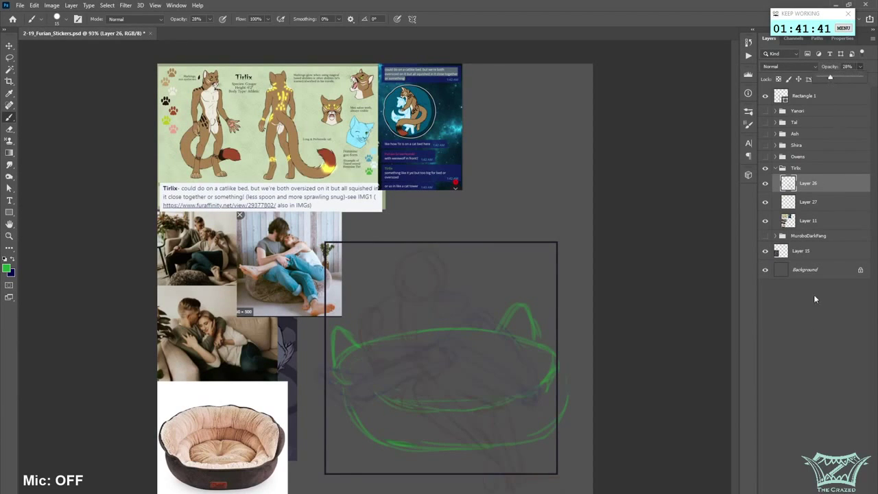
key(ctrl+shift+alt+n)
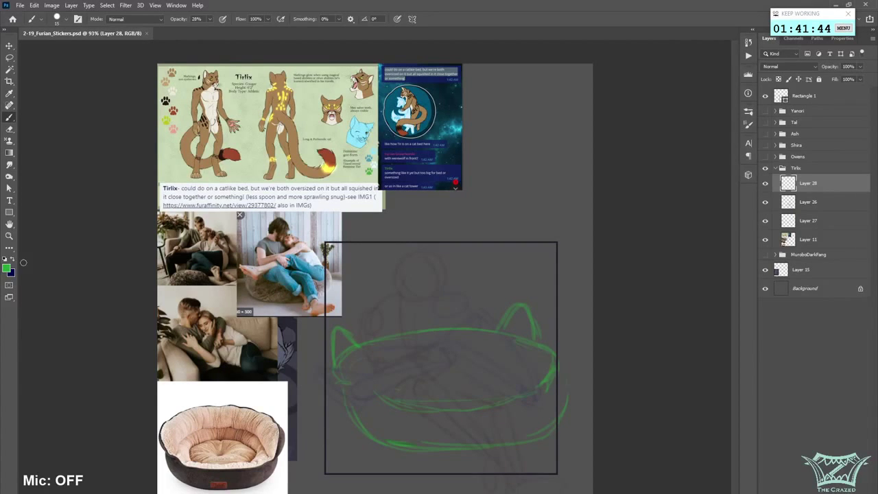
key(x)
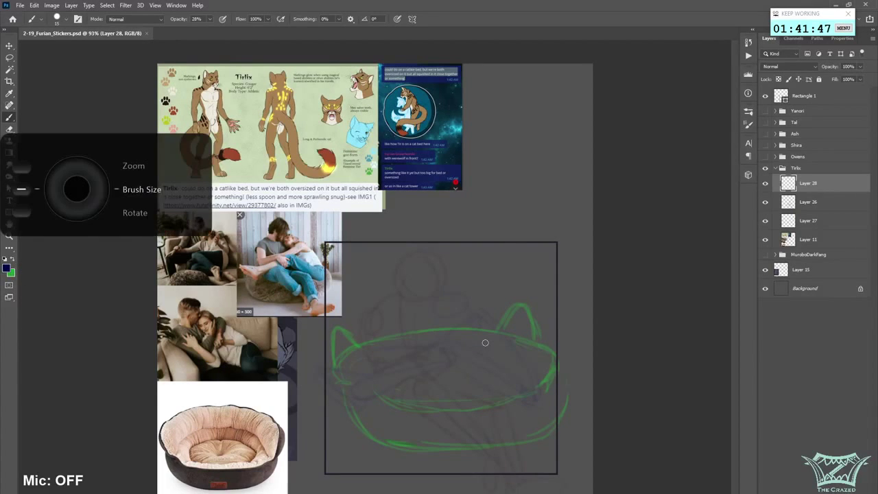
- Mirror the canvas and sketch the upper figure's round head with a downward muzzle on Layer 28, using a smaller brush
key(ctrl+shift+h)
scroll(485, 342, up, 2)
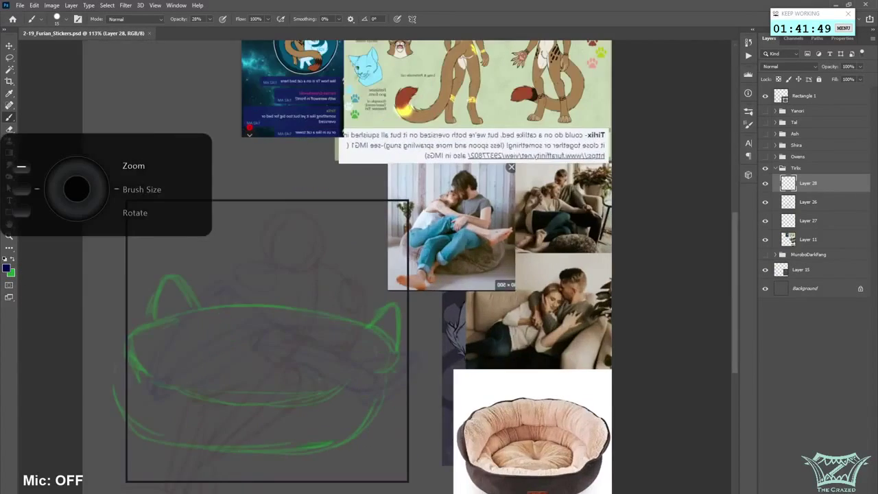
drag(494, 492, 429, 492)
key(bracketleft)
key(bracketleft)
key(bracketleft)
key(bracketleft)
key(bracketleft)
key(bracketleft)
key(bracketleft)
key(bracketleft)
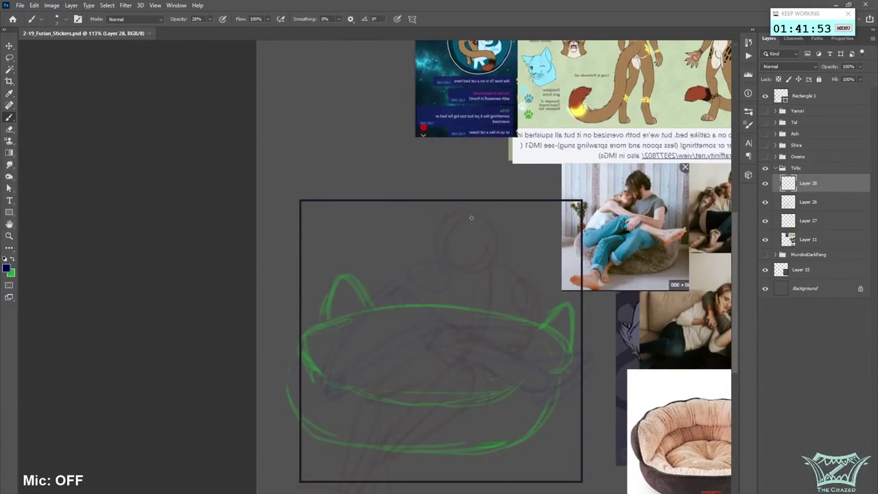
mouse_move(485, 218)
mouse_down()
mouse_move(451, 270)
mouse_move(465, 215)
mouse_move(460, 276)
mouse_move(459, 208)
mouse_move(471, 276)
mouse_move(434, 259)
mouse_move(421, 294)
mouse_move(448, 299)
mouse_move(492, 268)
mouse_move(425, 291)
mouse_up()
key(ctrl+z)
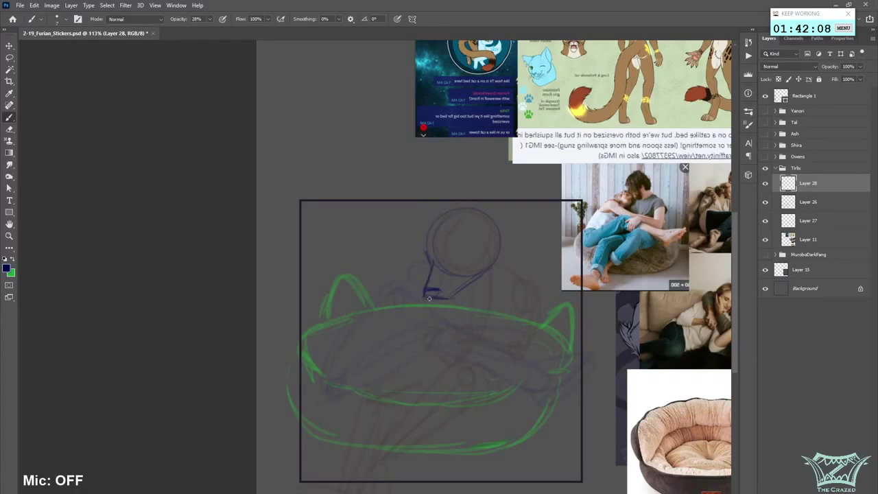
- Erase the muzzle's lower lines and redraw it as a tapered, blunt snout joined to a firmer head circle
key(e)
mouse_move(456, 292)
mouse_down()
mouse_move(413, 293)
mouse_move(478, 300)
mouse_up()
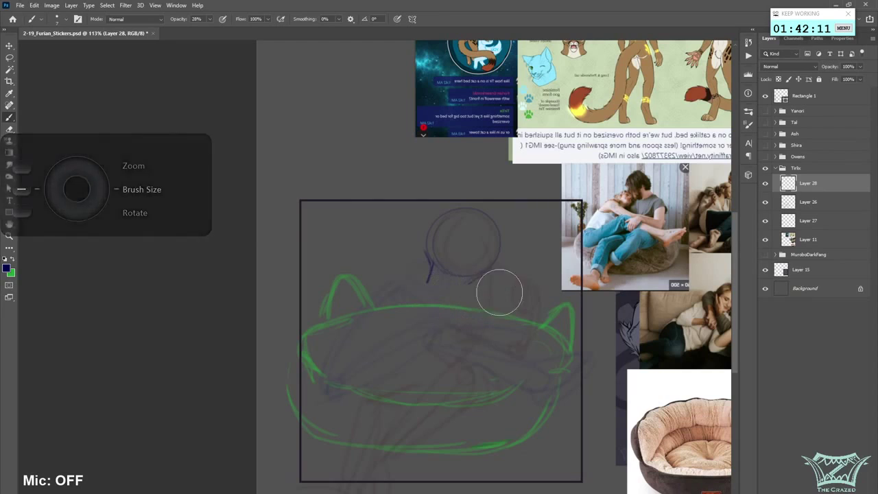
key(b)
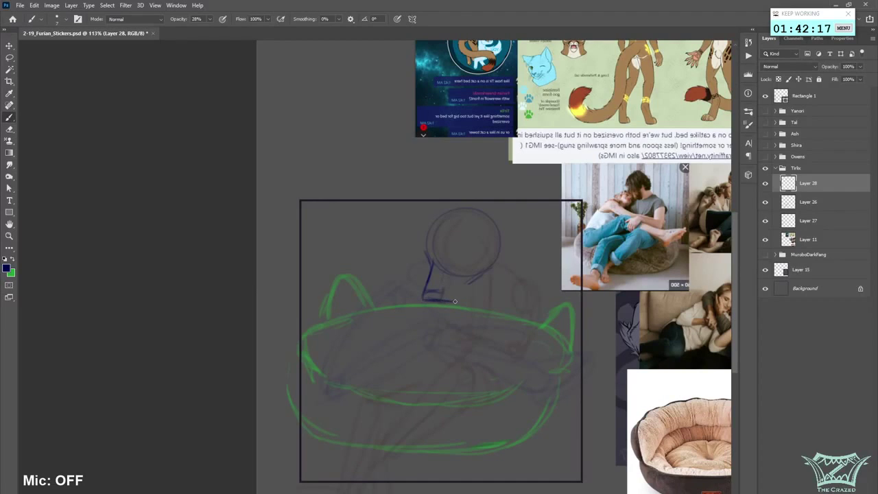
drag(453, 299, 490, 269)
mouse_move(424, 249)
mouse_down()
mouse_move(431, 228)
mouse_move(483, 208)
mouse_move(497, 245)
mouse_up()
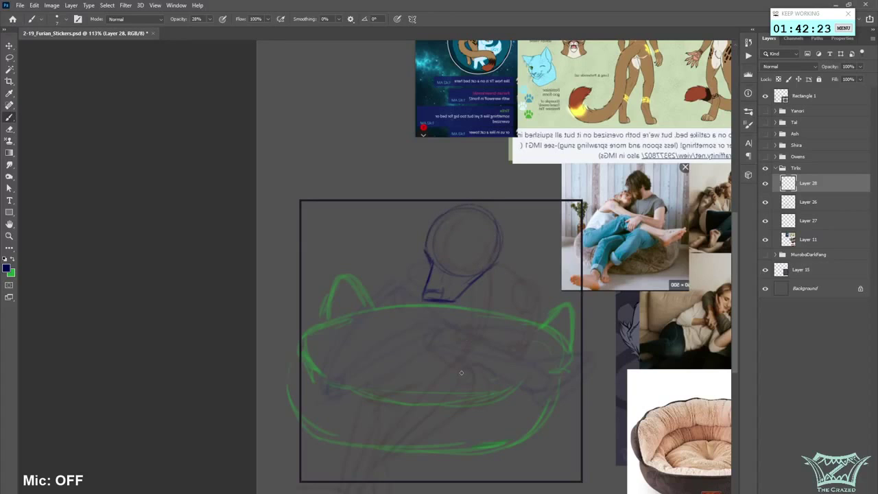
- Refine the snout's tip with nose and chin lines, erasing the stray strokes there
key(bracketleft)
key(bracketleft)
key(bracketleft)
key(bracketleft)
key(bracketleft)
mouse_move(414, 296)
mouse_down()
mouse_move(460, 318)
mouse_move(439, 292)
mouse_up()
mouse_move(426, 295)
mouse_down()
mouse_move(454, 300)
mouse_move(445, 289)
mouse_up()
key(e)
key([)
key([)
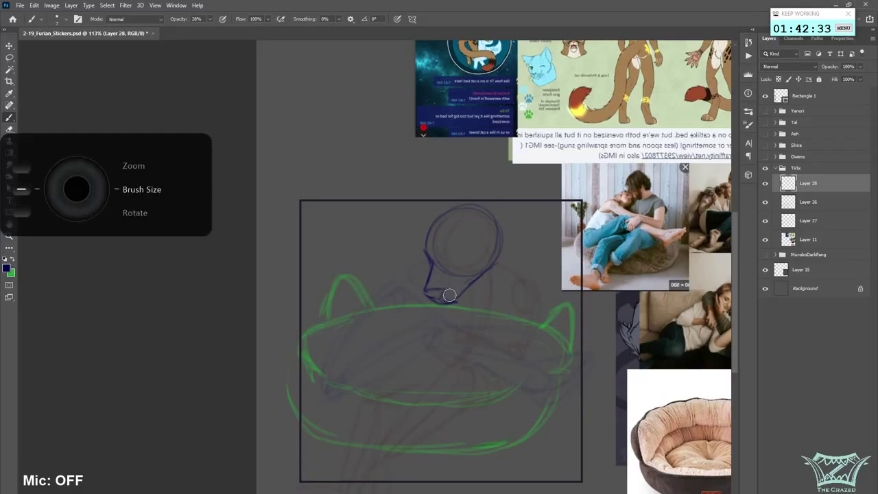
drag(447, 300, 450, 295)
key(b)
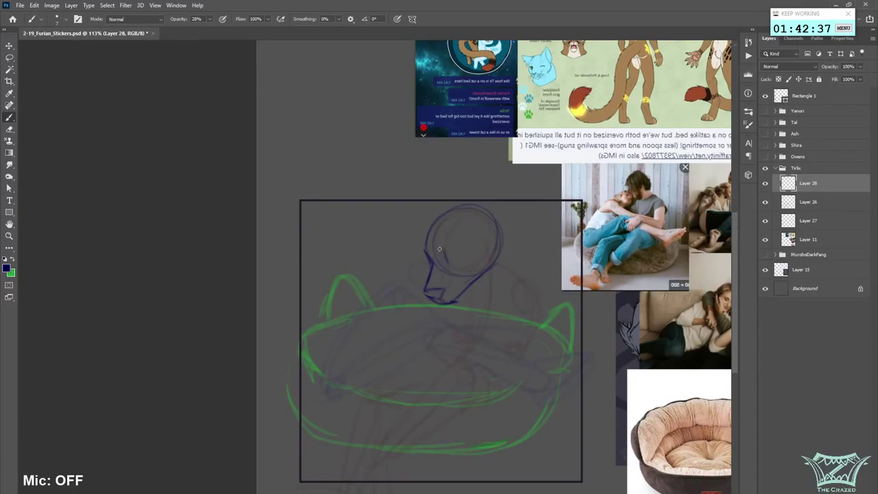
- Sketch two short eye lines on the head above the snout, undoing the unwanted strokes
drag(443, 253, 465, 251)
key(ctrl+z)
key(ctrl+z)
key(ctrl+z)
drag(480, 238, 477, 253)
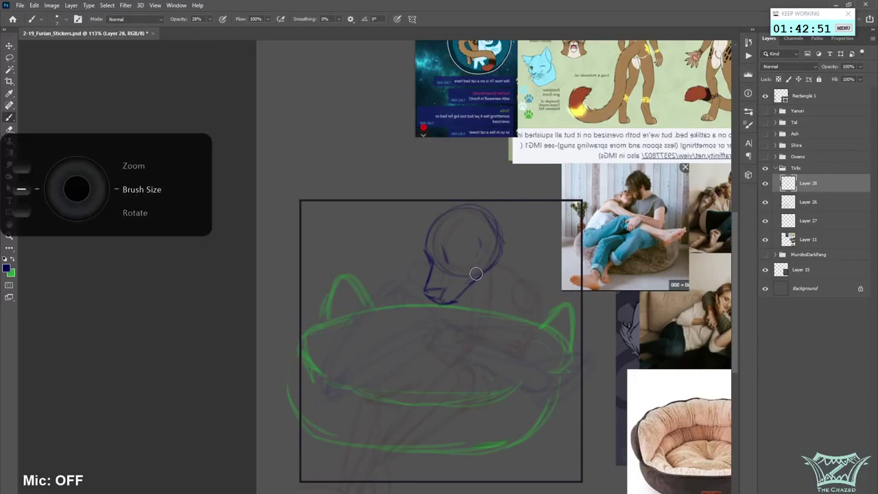
- Erase the outer curve of the skull and redraw the back and crown of the head closer in
drag(501, 259, 478, 209)
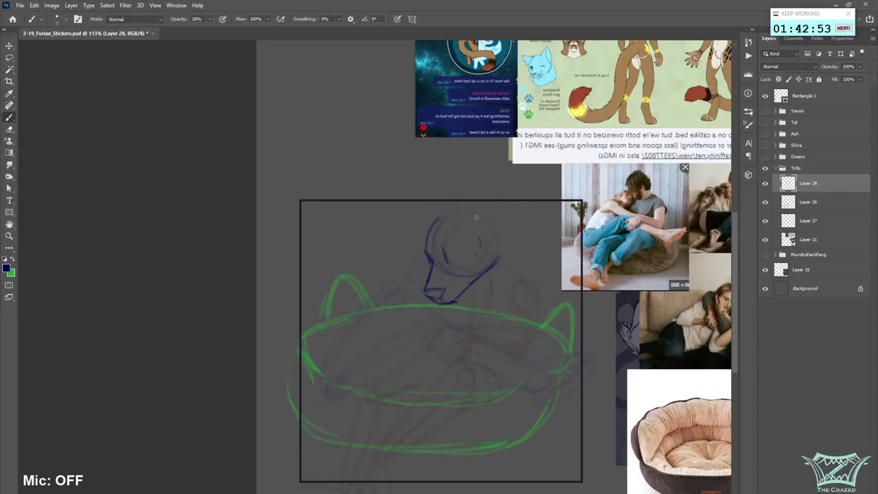
drag(491, 233, 497, 263)
drag(489, 223, 455, 215)
- Restore the canvas to its unmirrored orientation and save the document
key(ctrl+shift+h)
key(ctrl+s)
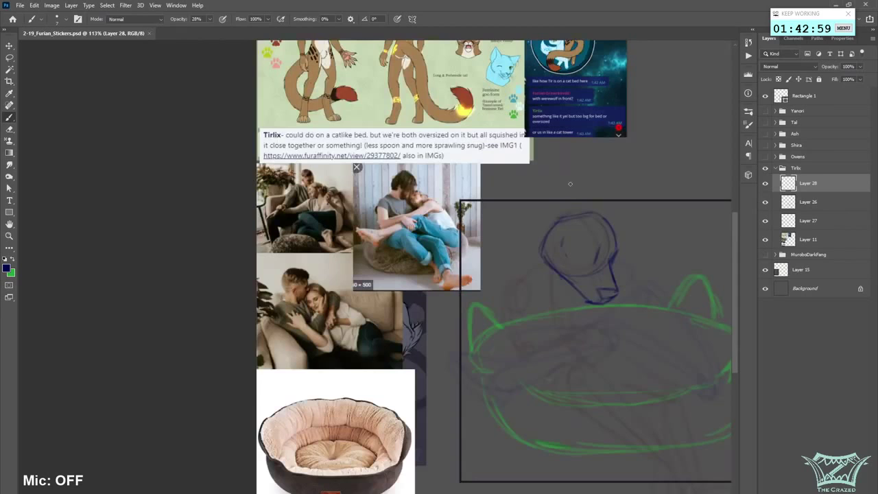
drag(460, 491, 503, 491)
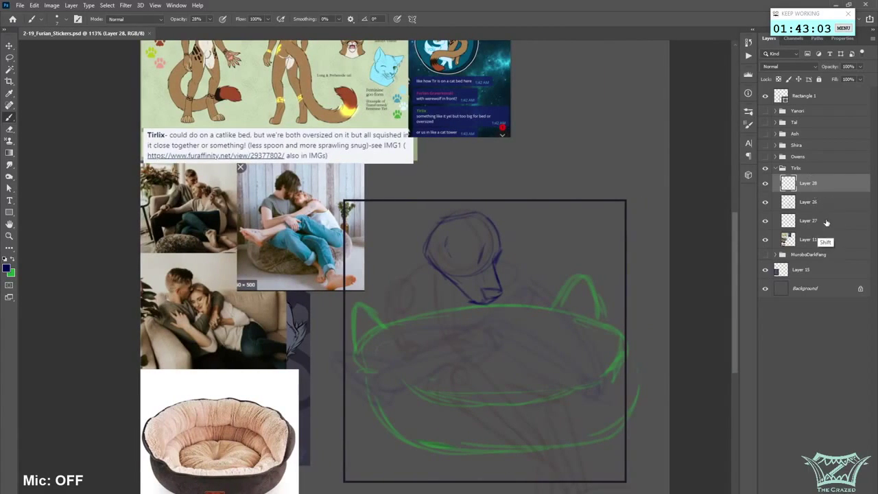
- Select Layers 28, 26 and 27 together and shift the whole sketch slightly down within the square frame
shift+click(809, 221)
key(v)
drag(561, 389, 568, 412)
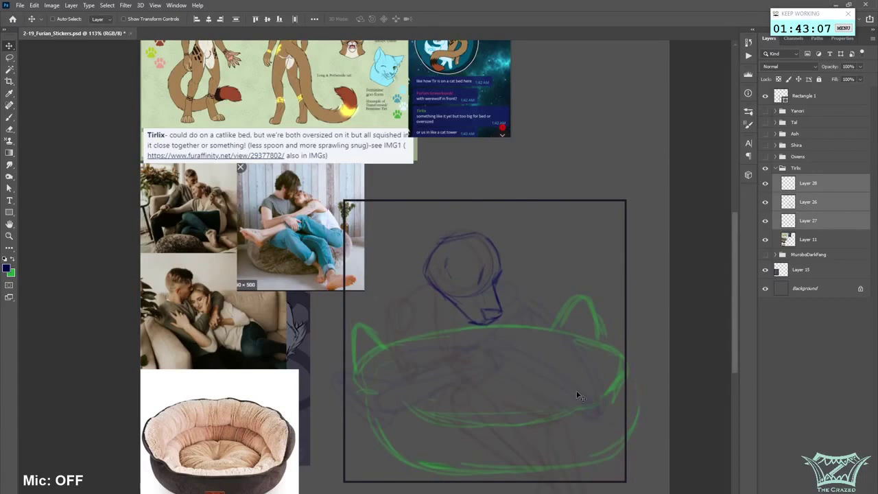
- On Layer 28, sketch two long pointed ears on the wolf's head with the brush
click(814, 186)
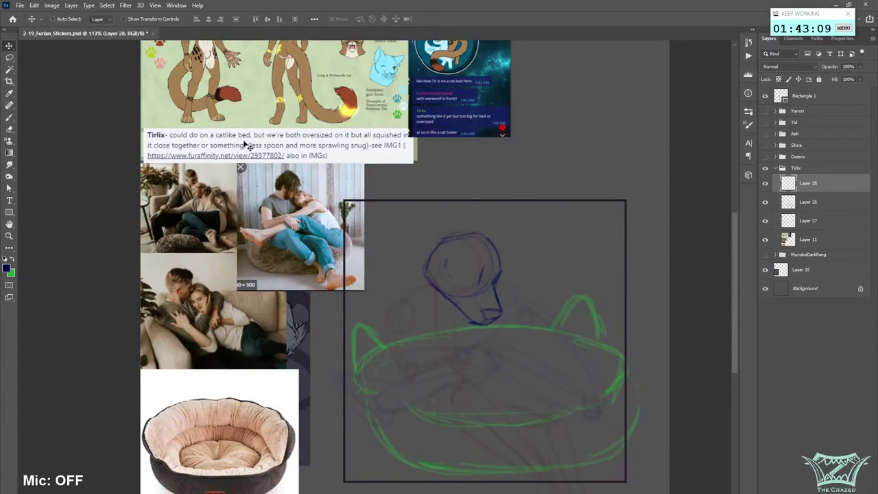
key(b)
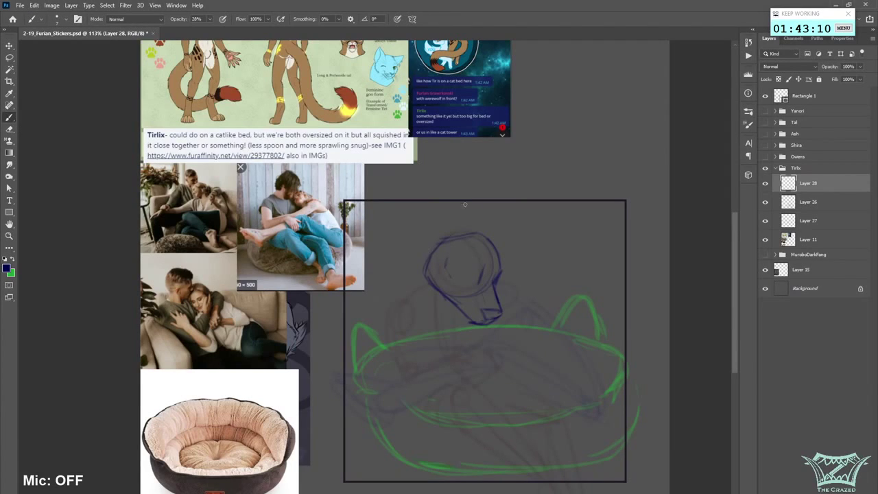
mouse_move(436, 233)
mouse_down()
mouse_move(485, 187)
mouse_move(466, 203)
mouse_move(486, 198)
mouse_move(482, 231)
mouse_move(529, 231)
mouse_move(481, 236)
mouse_move(544, 227)
mouse_move(497, 259)
mouse_up()
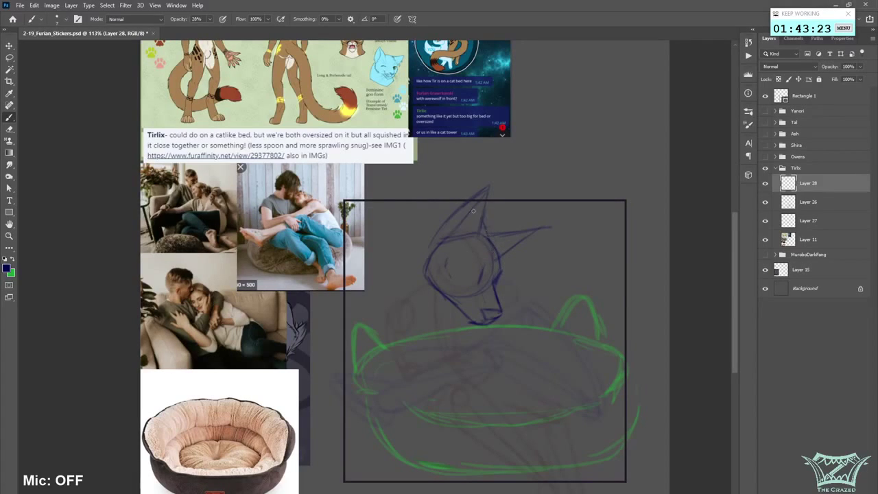
- Sketch a large arc behind the wolf's head as the outline of the hunched back
drag(404, 214, 381, 243)
key(ctrl+z)
mouse_move(477, 229)
mouse_down()
mouse_move(376, 242)
mouse_move(384, 232)
mouse_move(374, 302)
mouse_up()
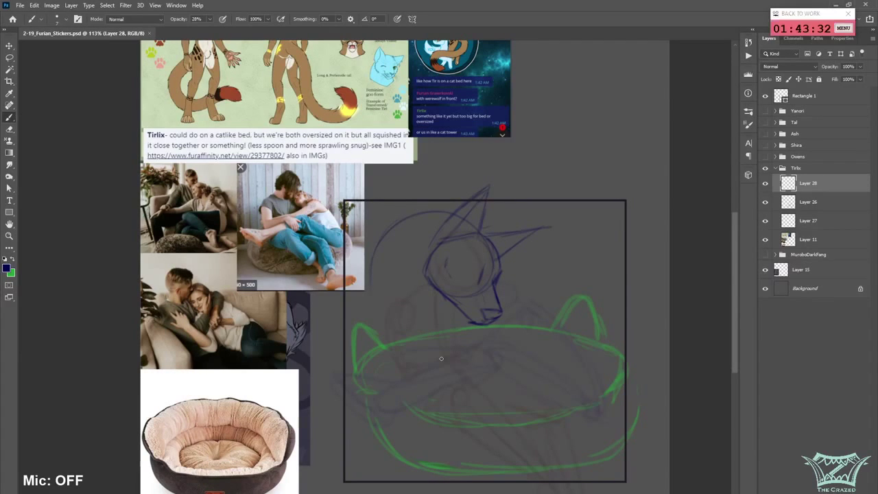
- Save, then sketch the closed eye, chest lines and round shoulder in the mirrored view, and flip the canvas back
key(ctrl+shift+h)
key(ctrl+s)
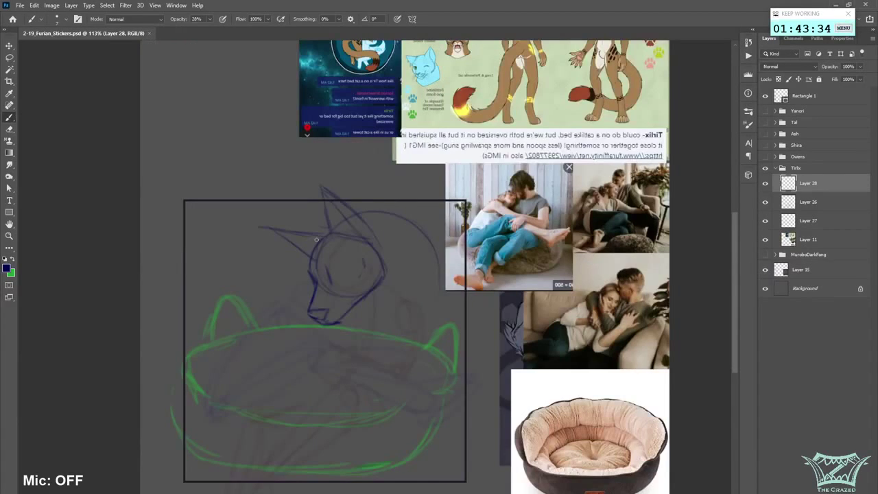
drag(331, 225, 318, 242)
key(ctrl+shift+h)
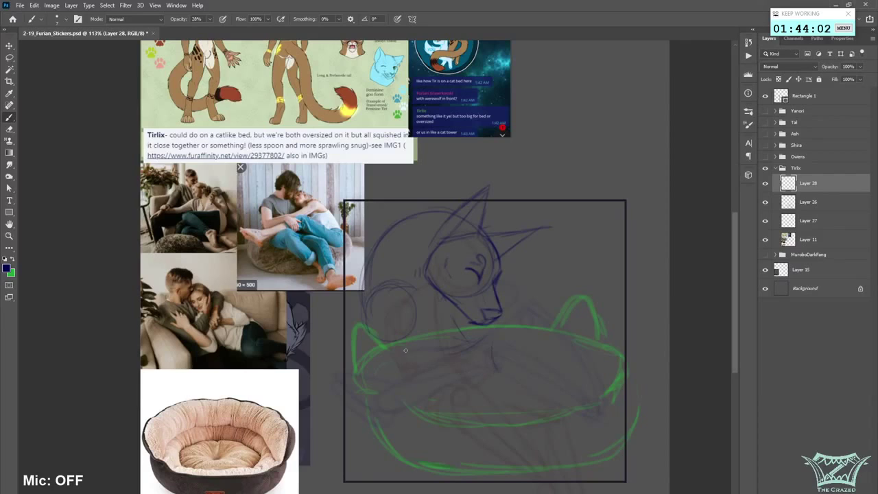
- Sketch the wolf's upper arm down from the shoulder and the forearm reaching across the inside of the bed
mouse_move(417, 390)
mouse_down()
mouse_move(425, 367)
mouse_move(388, 376)
mouse_move(384, 367)
mouse_up()
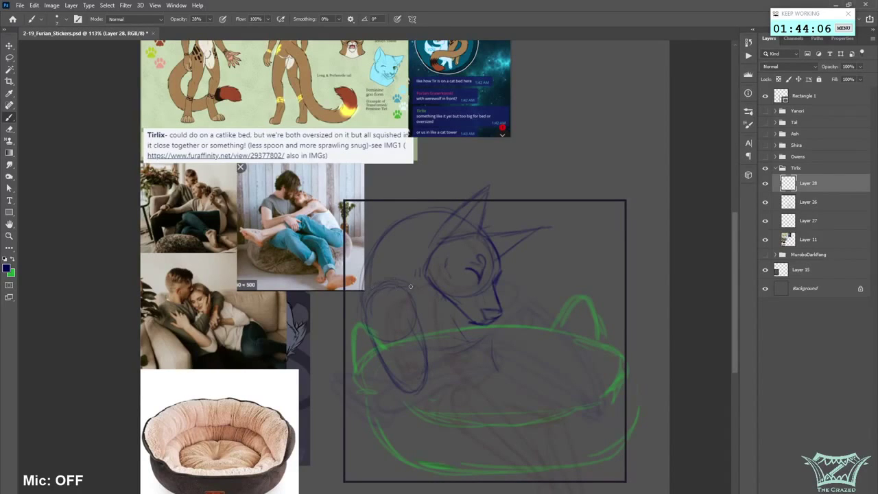
mouse_move(396, 270)
mouse_down()
mouse_move(367, 276)
mouse_move(360, 301)
mouse_move(368, 331)
mouse_up()
drag(419, 391, 478, 367)
mouse_move(428, 351)
mouse_down()
mouse_move(402, 368)
mouse_move(436, 360)
mouse_move(395, 367)
mouse_move(408, 348)
mouse_move(462, 342)
mouse_up()
- Erase the overlapping construction lines at the elbow with a larger brush, flip the canvas horizontally and save the file
key(bracketright)
key(bracketright)
key(bracketright)
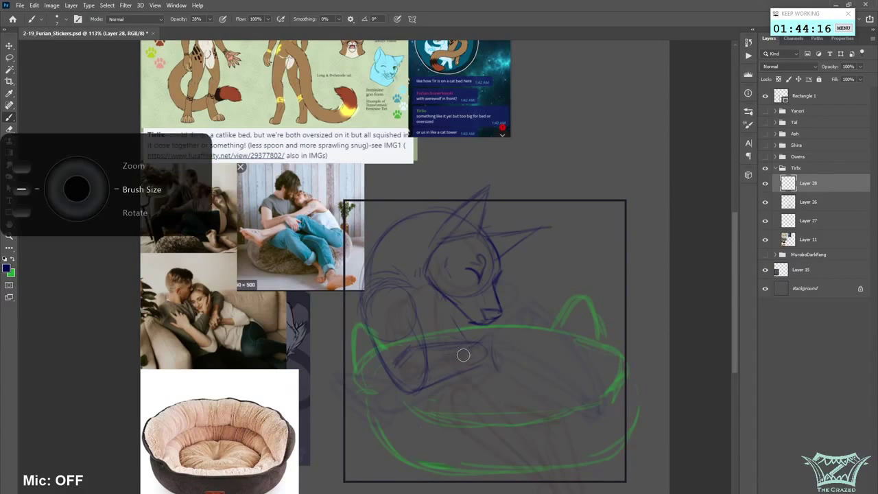
mouse_move(429, 372)
mouse_down()
mouse_move(404, 371)
mouse_move(403, 315)
mouse_move(408, 335)
mouse_move(382, 320)
mouse_up()
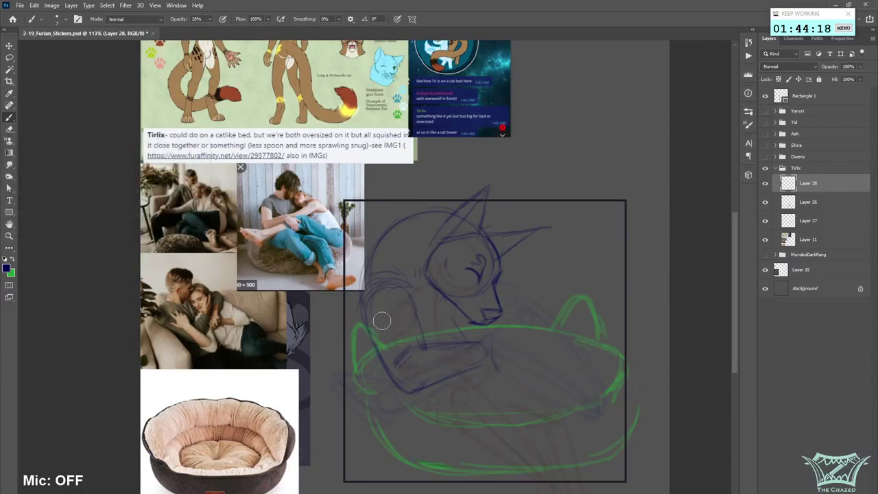
key(ctrl+shift+h)
key(ctrl+s)
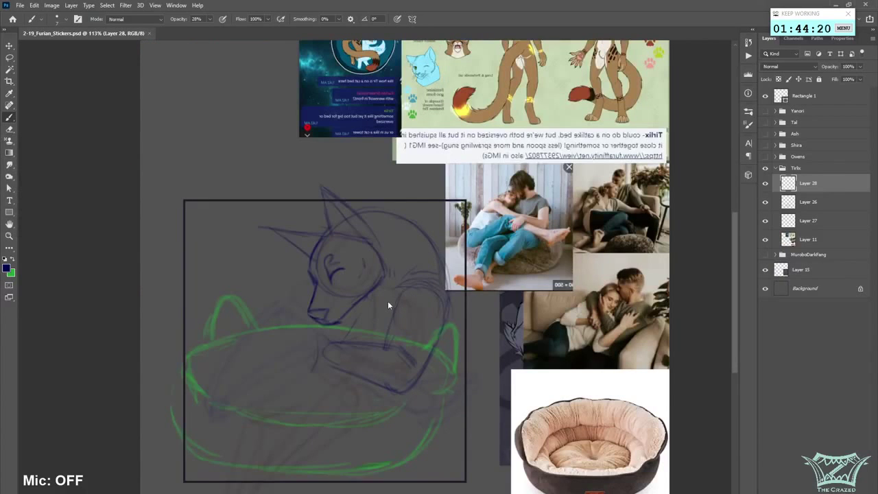
- Sketch spiky mane tufts over the head and back, plus fur strokes down the neck and chest
mouse_move(373, 190)
mouse_down()
mouse_move(409, 201)
mouse_move(418, 224)
mouse_up()
mouse_move(429, 221)
mouse_down()
mouse_move(447, 220)
mouse_move(449, 279)
mouse_up()
mouse_move(395, 222)
mouse_down()
mouse_move(411, 220)
mouse_move(412, 229)
mouse_up()
drag(412, 233, 407, 247)
mouse_move(382, 220)
mouse_down()
mouse_move(398, 244)
mouse_move(415, 239)
mouse_move(418, 259)
mouse_move(392, 269)
mouse_up()
mouse_move(405, 263)
mouse_down()
mouse_move(388, 301)
mouse_move(341, 323)
mouse_up()
drag(354, 322, 363, 344)
drag(383, 328, 374, 337)
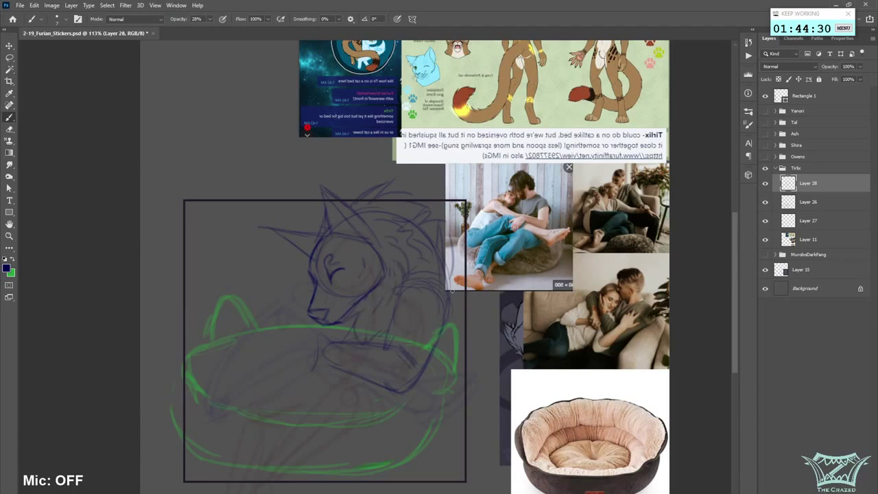
- Darken the wolf's nose and muzzle, and extend the back's curve down along the inner rim of the bed
scroll(464, 418, left, 2)
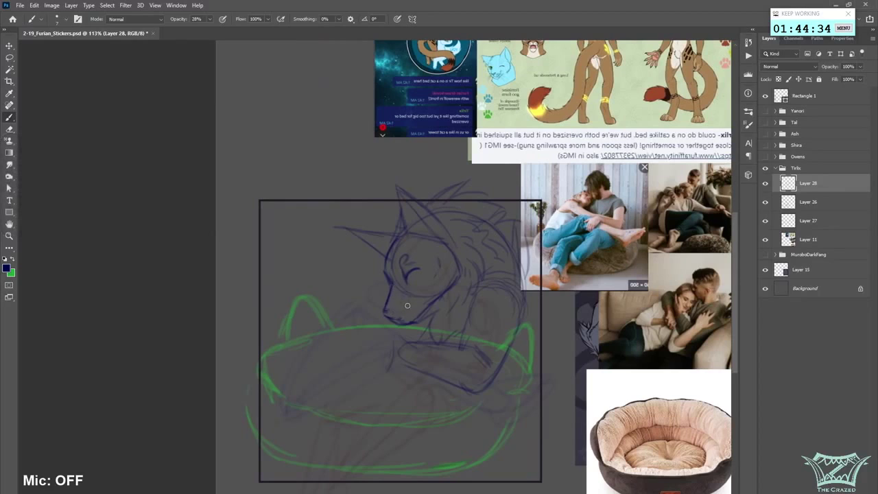
mouse_move(386, 311)
mouse_down()
mouse_move(400, 308)
mouse_move(398, 320)
mouse_up()
scroll(733, 280, down, 2)
drag(734, 285, 734, 286)
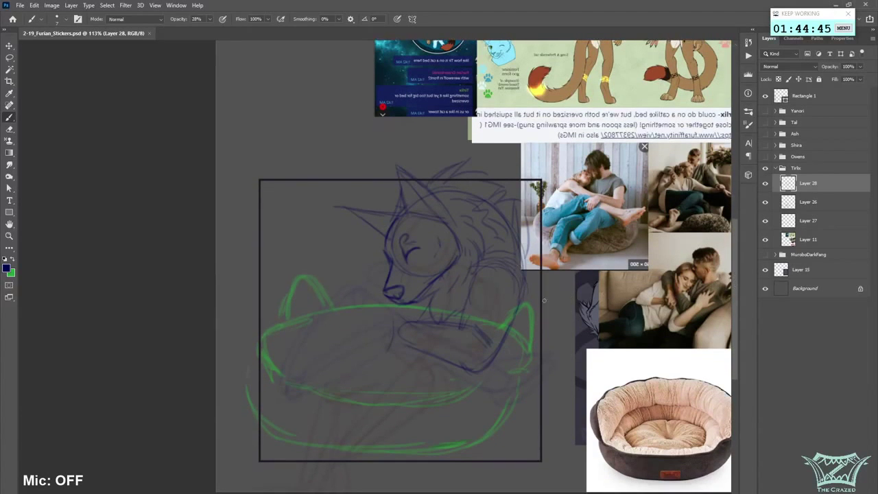
mouse_move(519, 306)
mouse_down()
mouse_move(489, 365)
mouse_move(439, 398)
mouse_up()
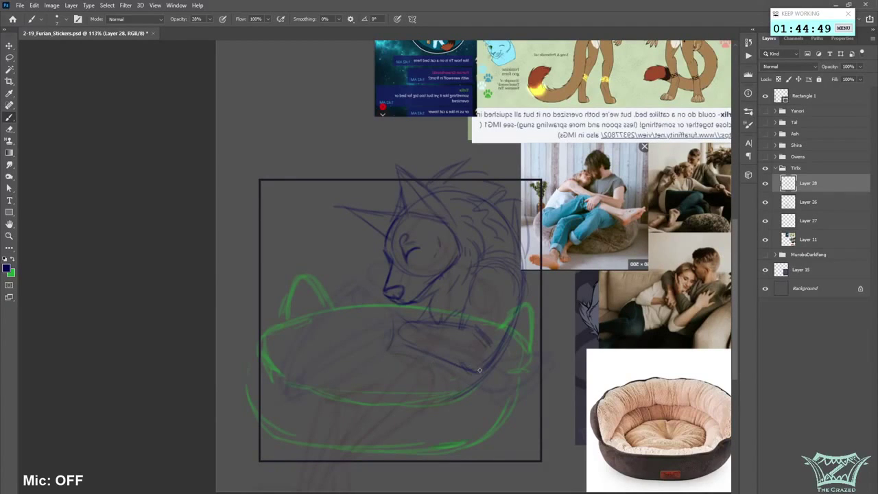
- Lasso the wolf's head and mane, scale them down to about 93%, reposition them slightly, deselect and return to the brush
key(l)
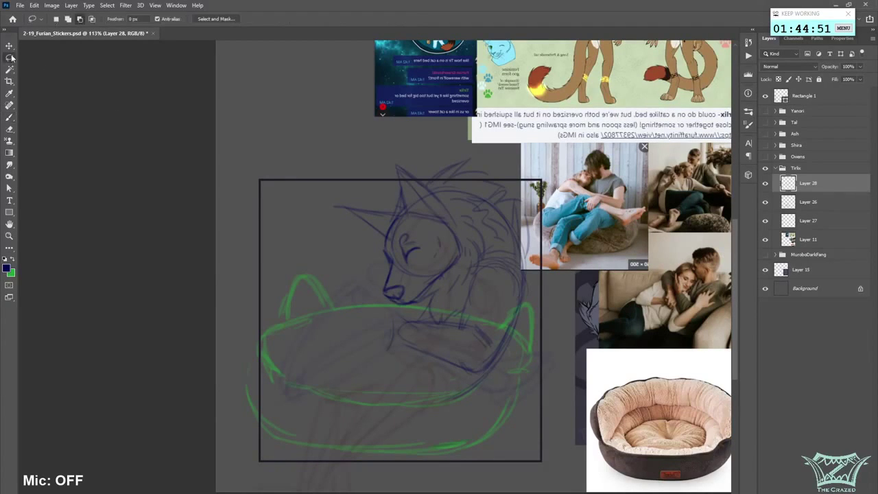
mouse_move(409, 316)
mouse_down()
mouse_move(453, 317)
mouse_move(472, 273)
mouse_move(528, 271)
mouse_move(560, 180)
mouse_move(379, 144)
mouse_move(349, 277)
mouse_move(405, 316)
mouse_up()
right_click(428, 280)
click(481, 370)
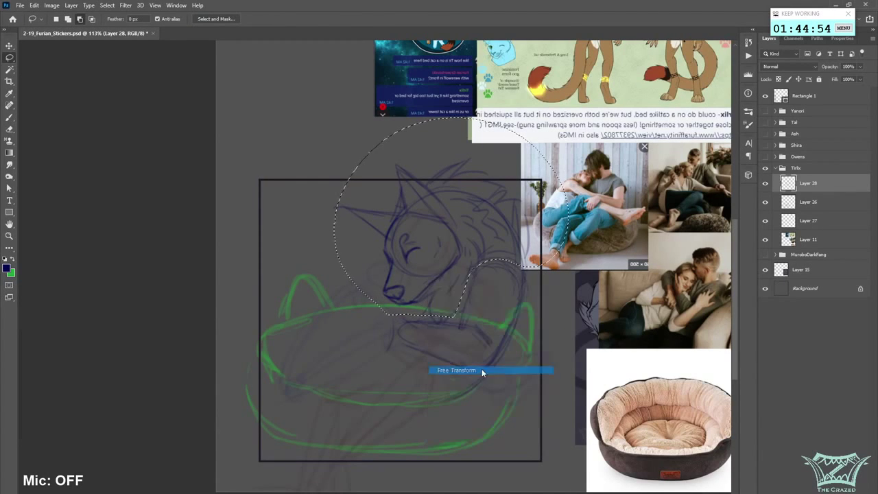
drag(333, 116, 350, 131)
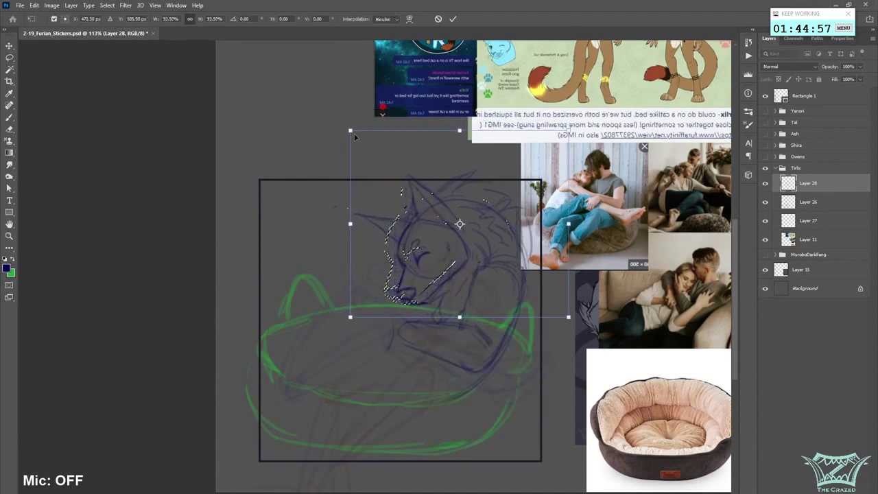
drag(386, 162, 380, 156)
click(453, 19)
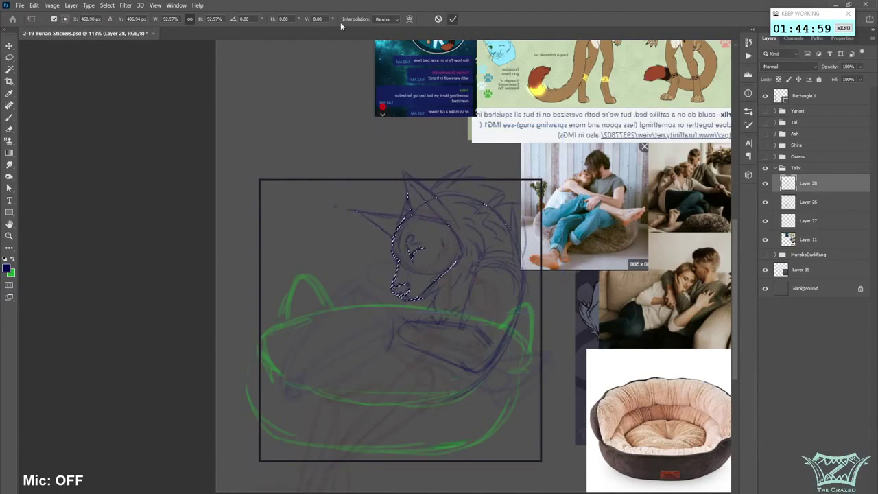
click(107, 5)
click(122, 21)
click(10, 118)
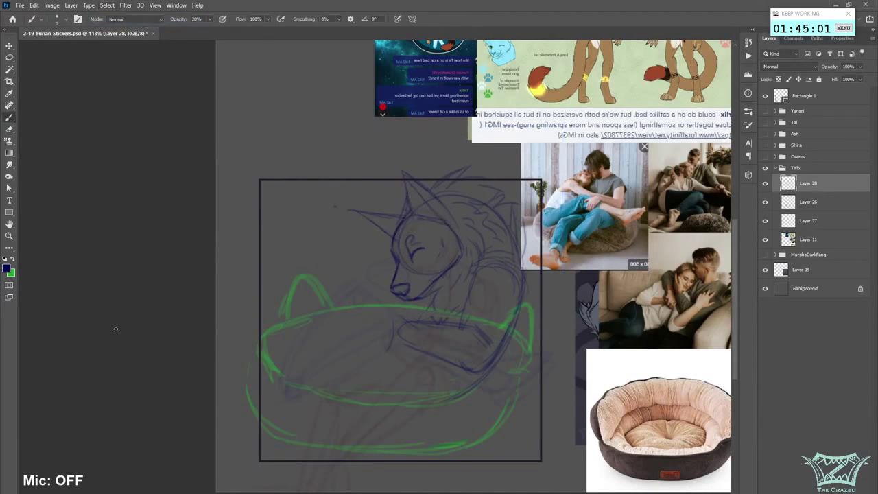
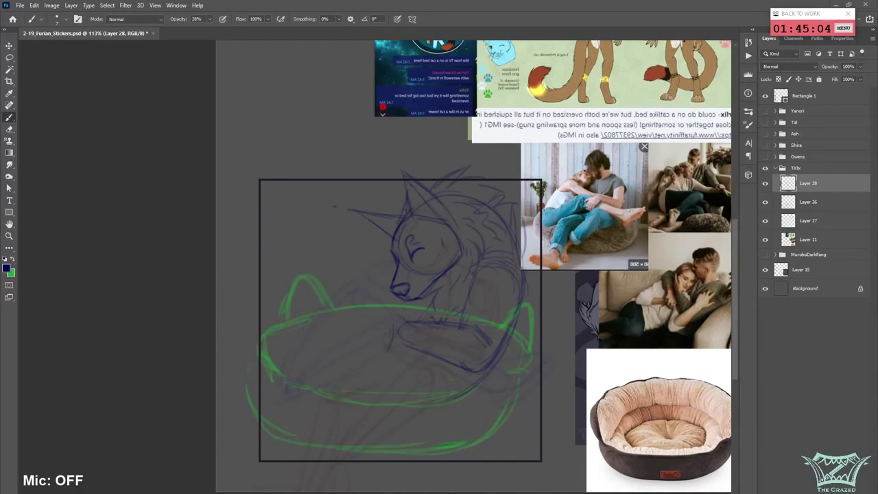
scroll(425, 331, down, 2)
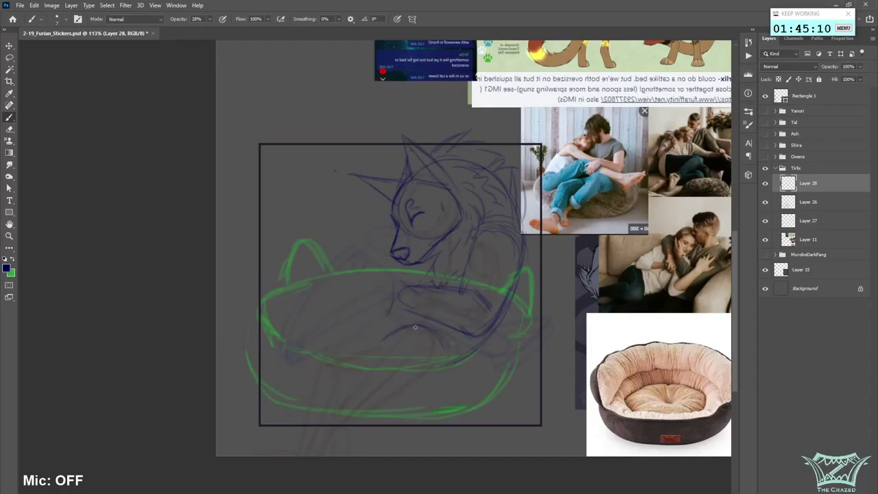
drag(437, 356, 420, 386)
key(ctrl+z)
scroll(500, 462, right, 2)
click(765, 240)
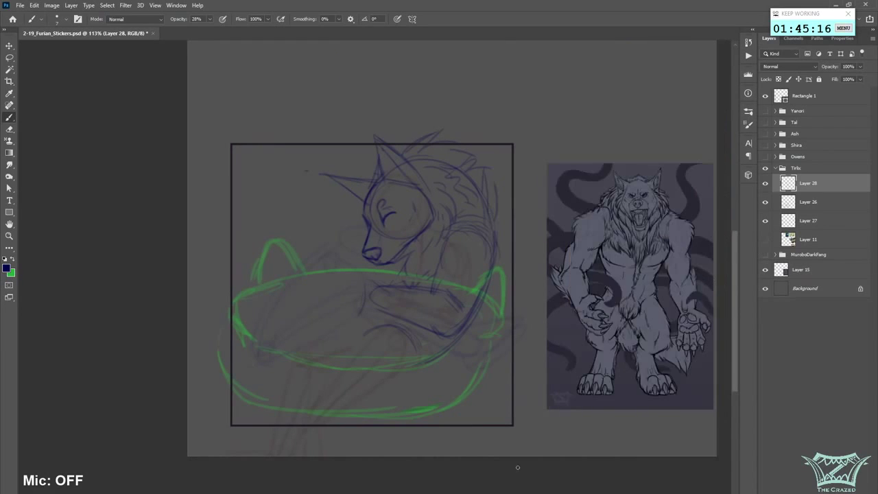
scroll(500, 462, left, 3)
key(ctrl+z)
key(])
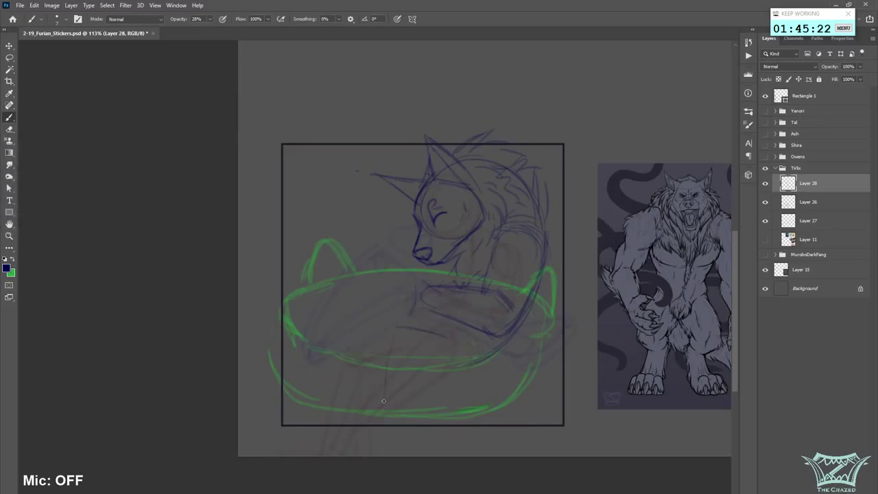
drag(387, 372, 383, 399)
key(ctrl+z)
key(ctrl+z)
click(766, 183)
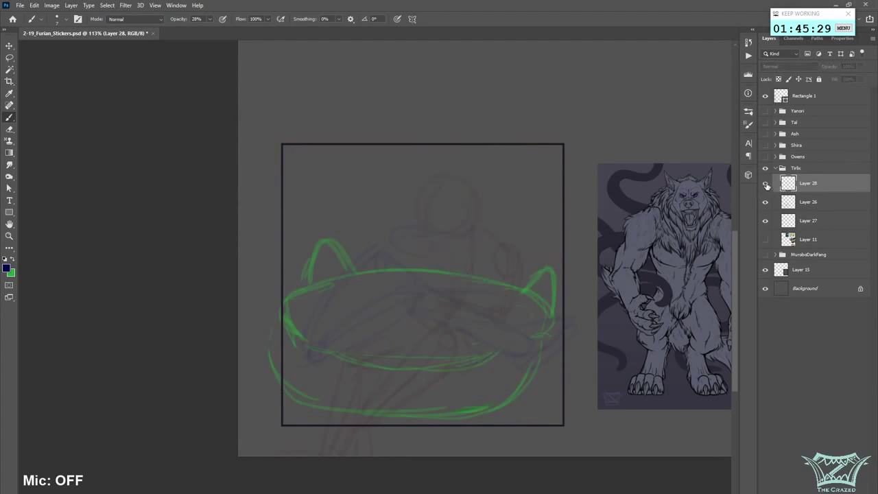
click(765, 183)
click(765, 240)
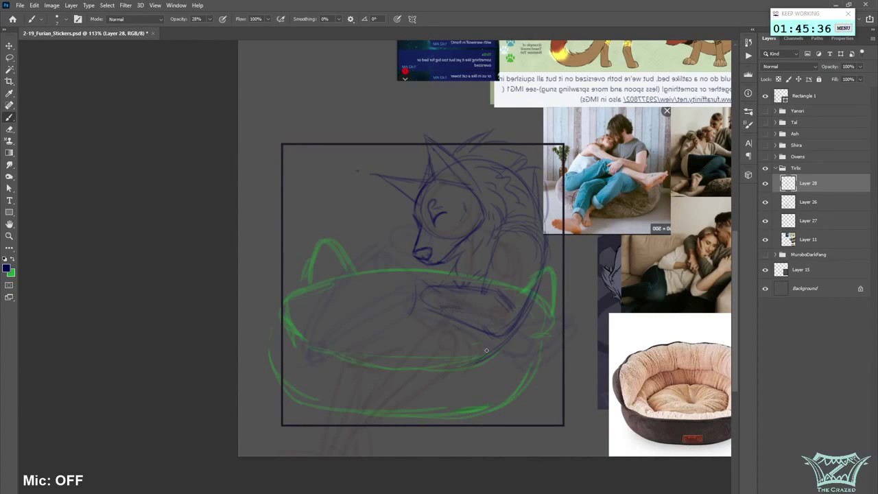
- Erase the old forearm, redraw it across the bed, and sketch a hanging hand shape at its end
mouse_move(505, 304)
mouse_down()
mouse_move(422, 294)
mouse_move(467, 323)
mouse_move(510, 303)
mouse_move(470, 311)
mouse_move(480, 294)
mouse_move(434, 287)
mouse_up()
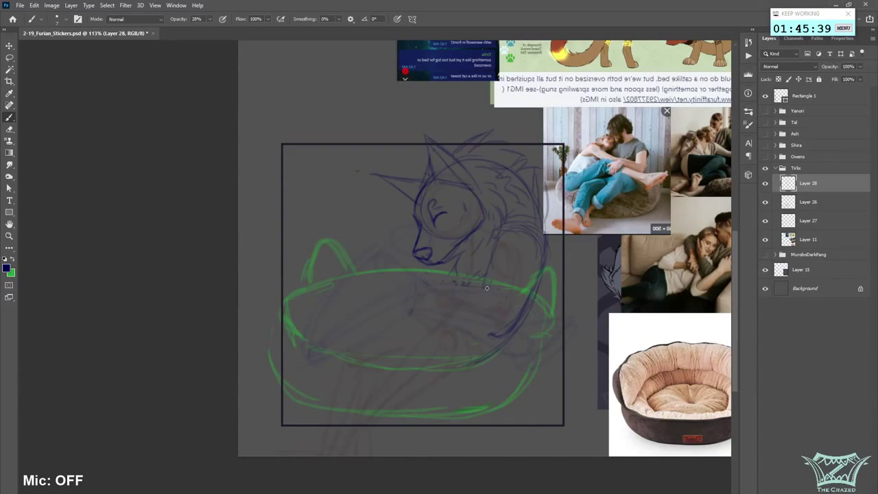
mouse_move(486, 288)
mouse_down()
mouse_move(424, 293)
mouse_move(438, 295)
mouse_move(429, 318)
mouse_move(502, 334)
mouse_up()
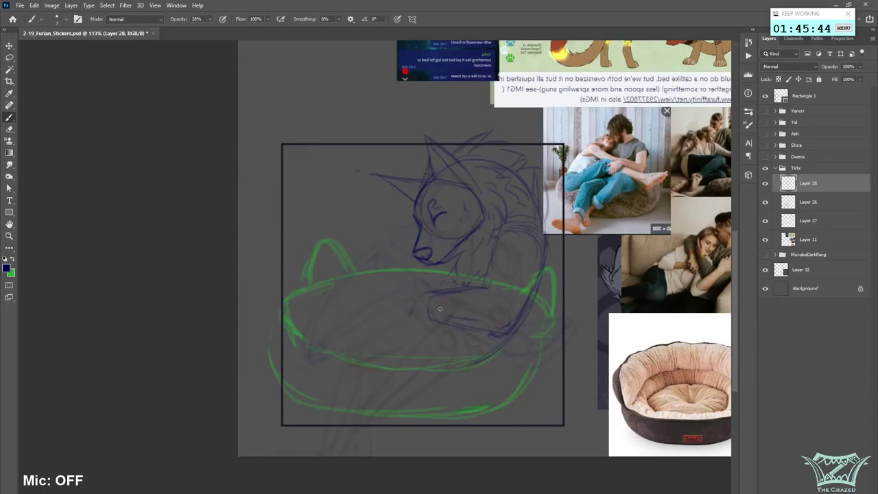
mouse_move(426, 296)
mouse_down()
mouse_move(396, 332)
mouse_move(420, 348)
mouse_move(401, 341)
mouse_move(449, 321)
mouse_move(436, 333)
mouse_move(441, 321)
mouse_move(408, 322)
mouse_move(394, 334)
mouse_move(446, 322)
mouse_up()
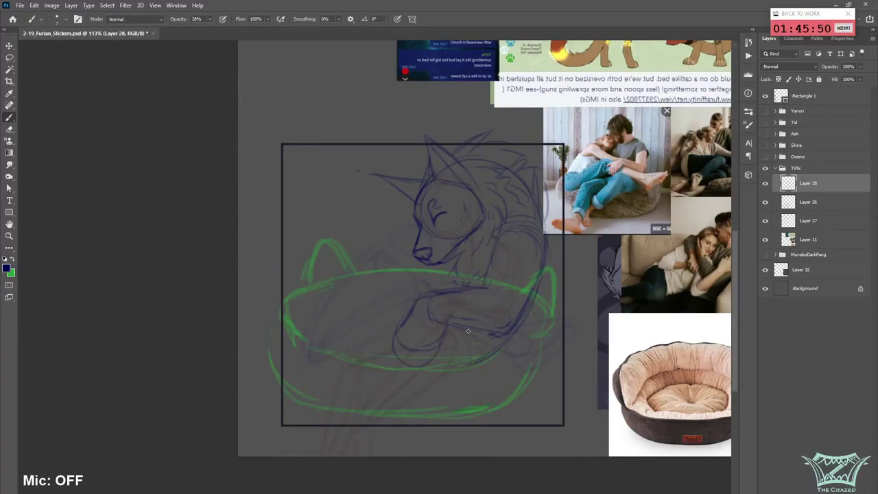
scroll(734, 292, down, 2)
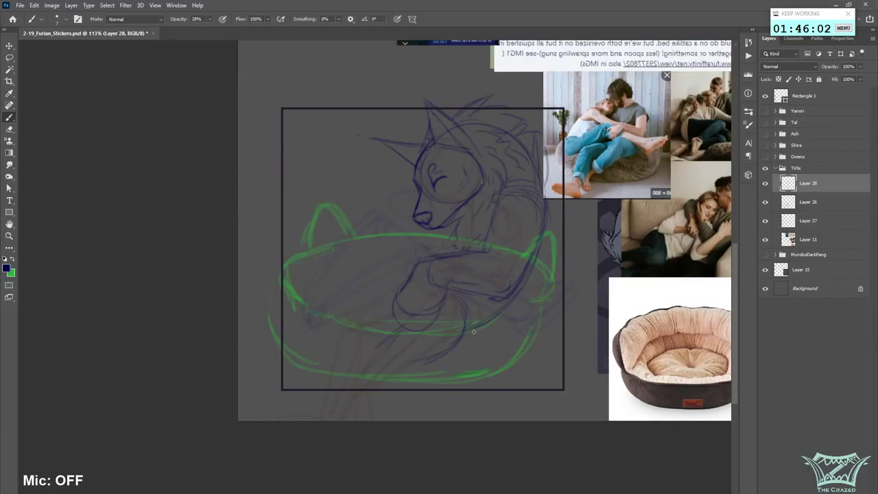
key(bracketright)
key(bracketright)
key(bracketright)
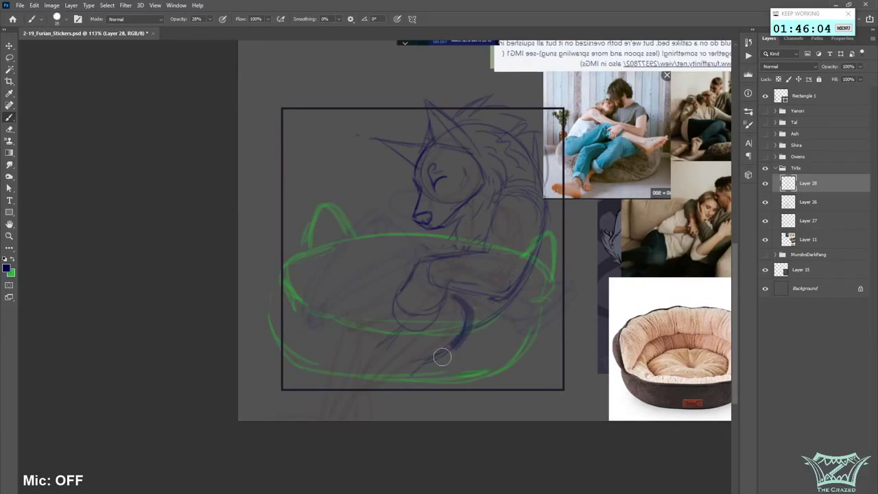
drag(422, 365, 459, 326)
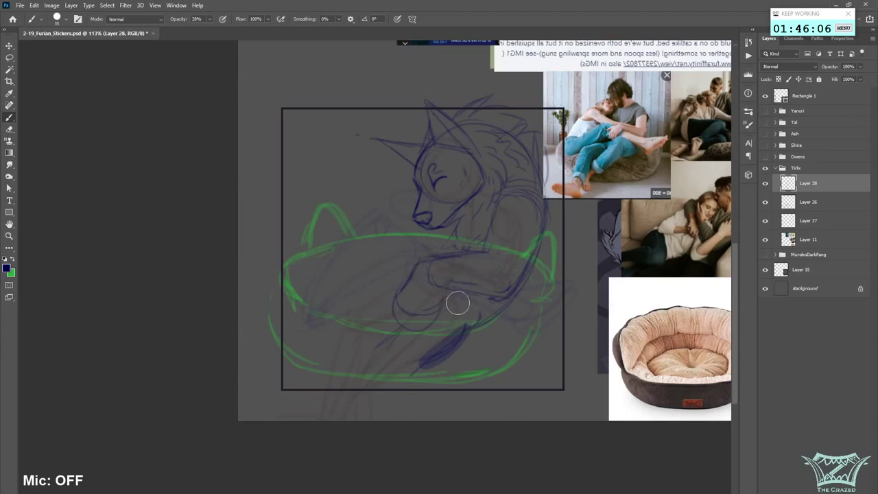
key(ctrl+z)
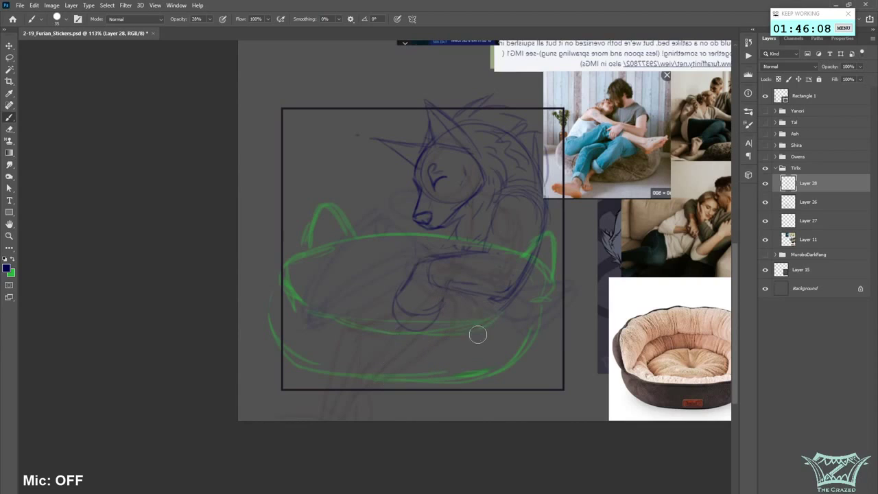
- Reduce the brush size and refine the wolf's arm, elbow and lower back lines
key(bracketleft)
key(bracketleft)
key(bracketleft)
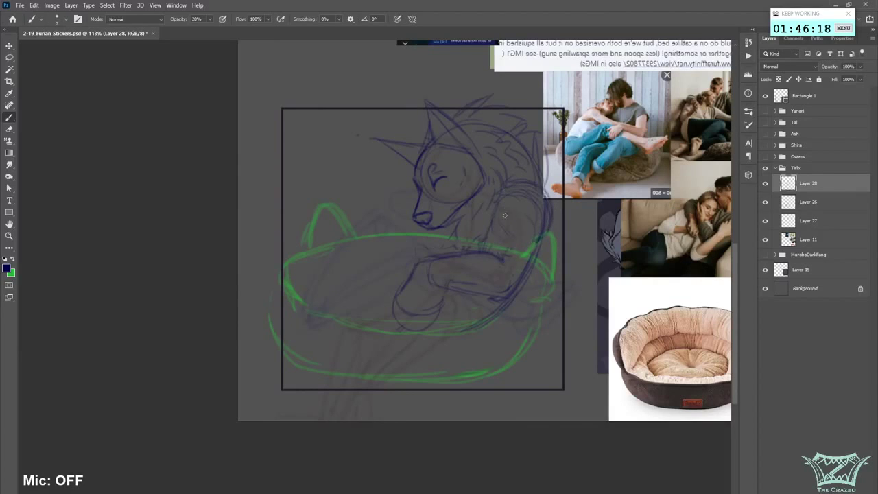
scroll(535, 357, down, 3)
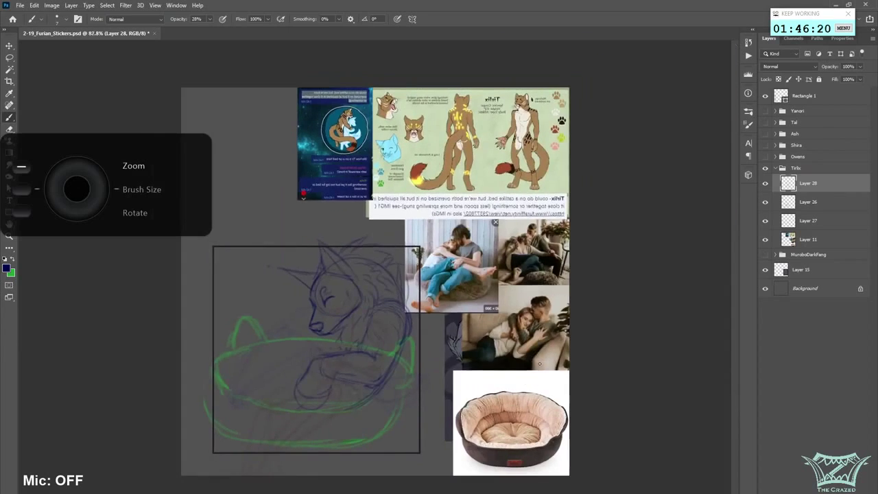
- Mirror the canvas, erase the rough hanging hand, and redraw it as a rounded paw with finger divisions
key(ctrl+shift+h)
scroll(539, 367, up, 4)
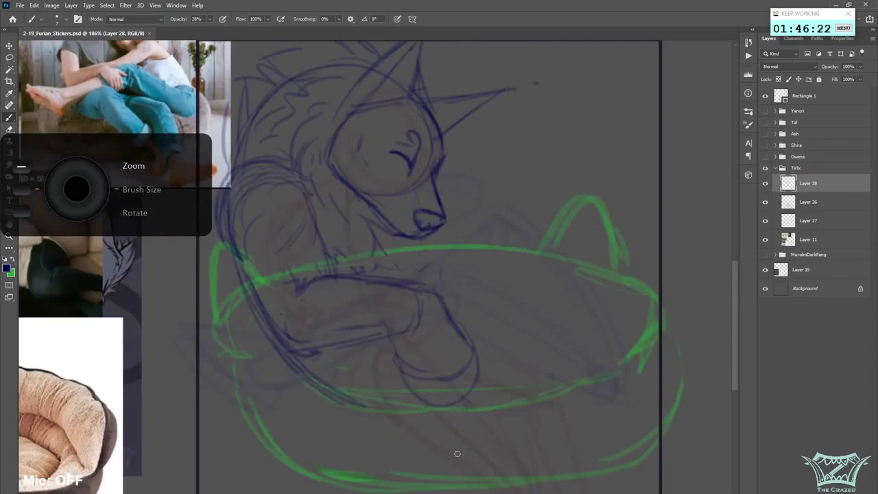
mouse_move(407, 315)
mouse_down()
mouse_move(411, 307)
mouse_move(417, 364)
mouse_up()
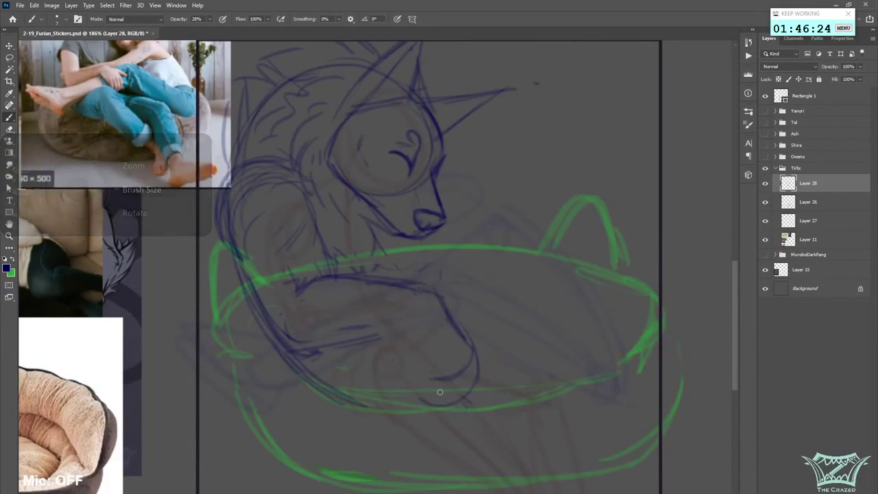
drag(386, 328, 412, 374)
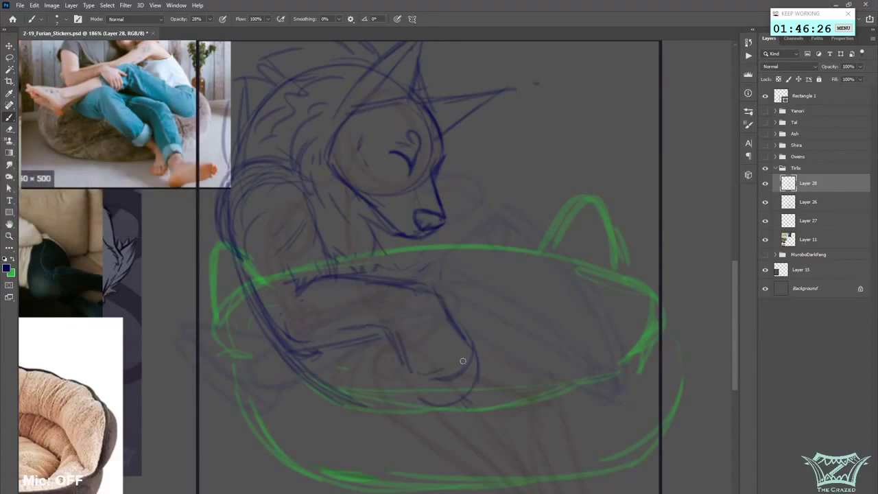
drag(433, 295, 461, 347)
mouse_move(408, 360)
mouse_down()
mouse_move(450, 414)
mouse_move(461, 354)
mouse_move(464, 399)
mouse_up()
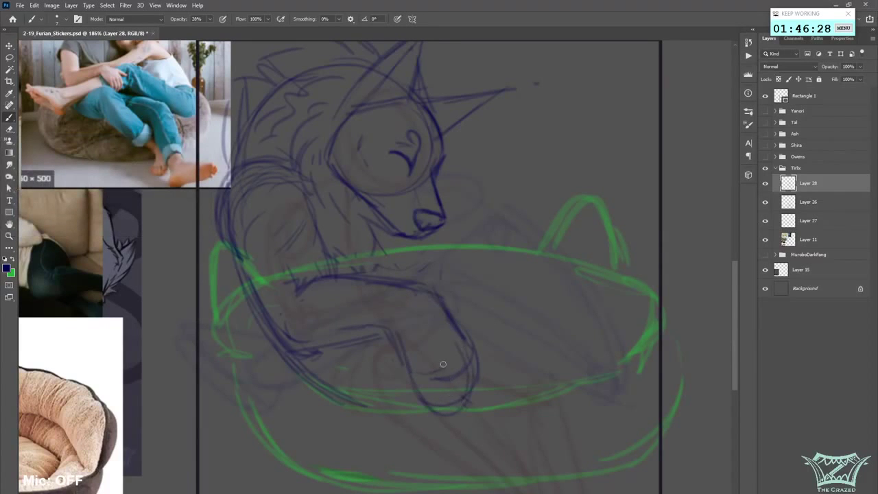
mouse_move(442, 353)
mouse_down()
mouse_move(433, 373)
mouse_move(450, 402)
mouse_up()
drag(433, 373, 438, 405)
scroll(356, 449, down, 1)
scroll(356, 449, down, 3)
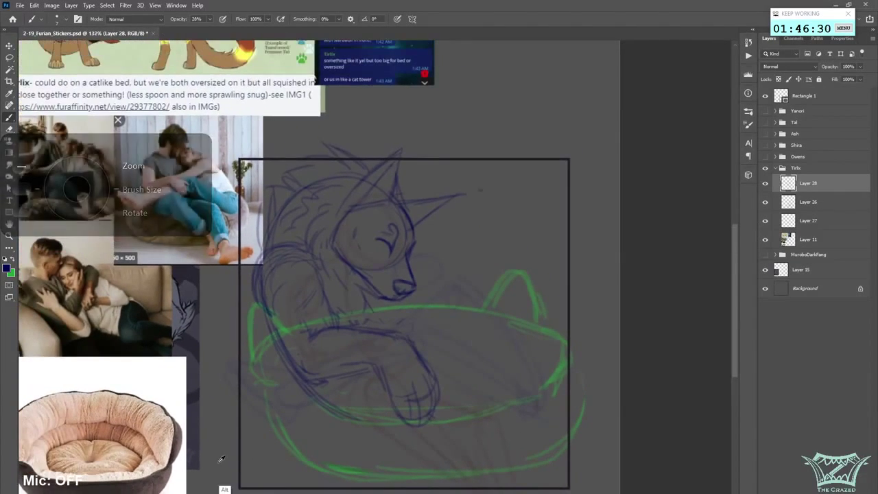
- Sketch and rework the wolf's lower back and hip curves beneath the arm, undoing the last stroke
scroll(395, 408, up, 2)
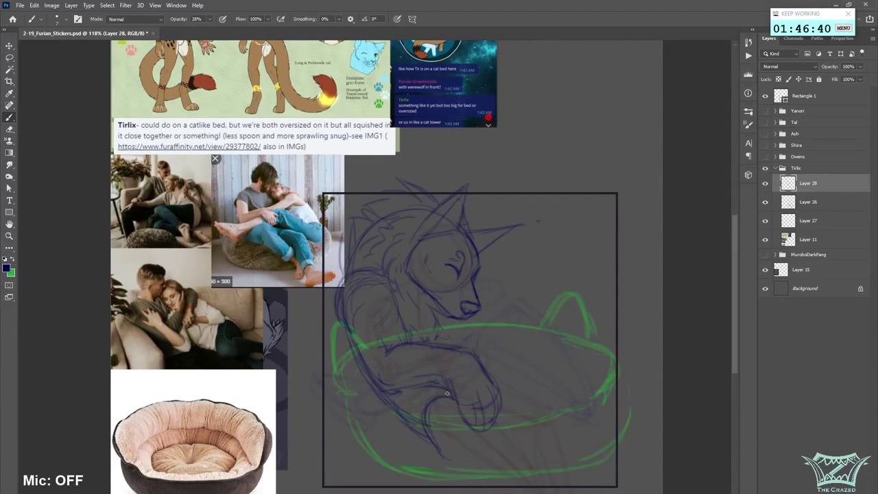
drag(390, 399, 428, 445)
mouse_move(442, 399)
mouse_down()
mouse_move(435, 416)
mouse_move(446, 457)
mouse_up()
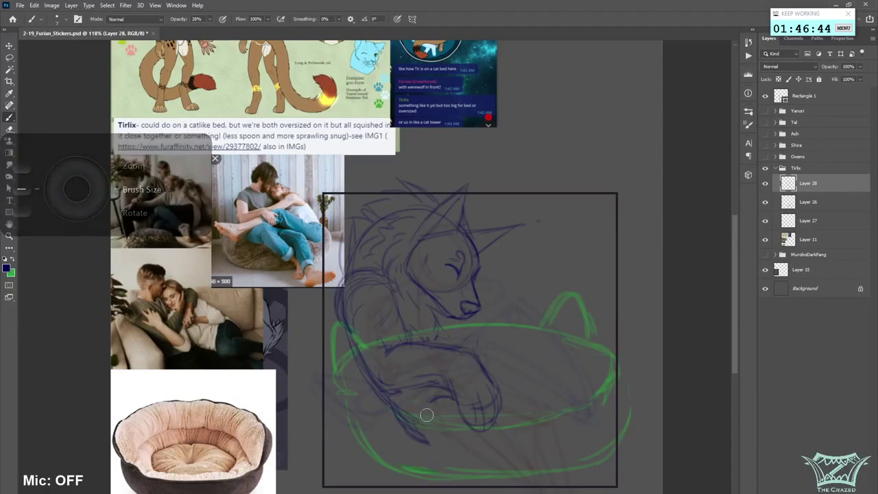
drag(406, 429, 449, 445)
drag(418, 404, 454, 397)
mouse_move(435, 443)
mouse_down()
mouse_move(463, 459)
mouse_move(461, 442)
mouse_move(493, 474)
mouse_up()
key(ctrl+z)
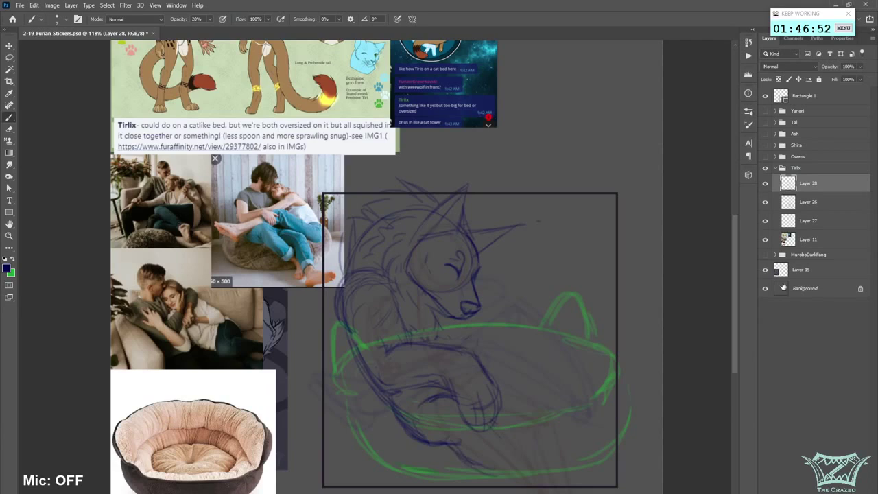
- Hide Layer 11 to consult the werewolf reference, sketch a zigzag leg guide beside the head, restore the layer and save
click(764, 240)
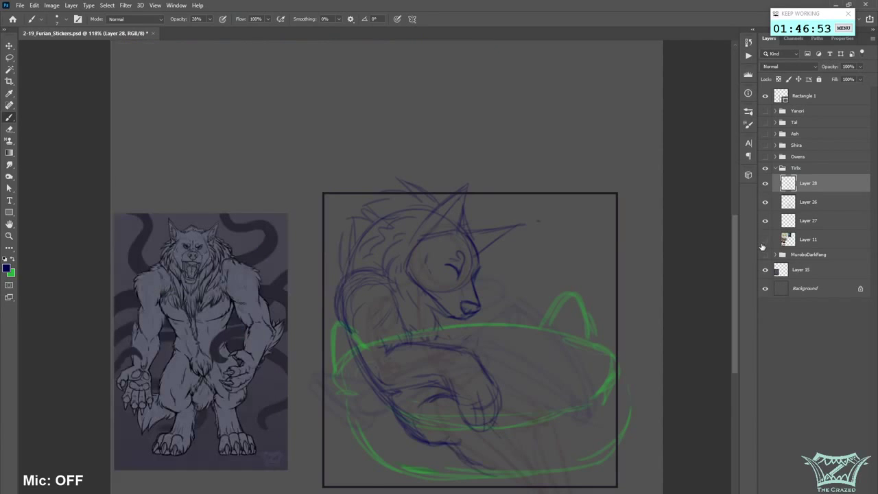
mouse_move(406, 417)
mouse_down()
mouse_move(378, 391)
mouse_move(427, 430)
mouse_move(468, 433)
mouse_move(492, 486)
mouse_up()
key(ctrl+z)
drag(591, 238, 563, 253)
click(765, 239)
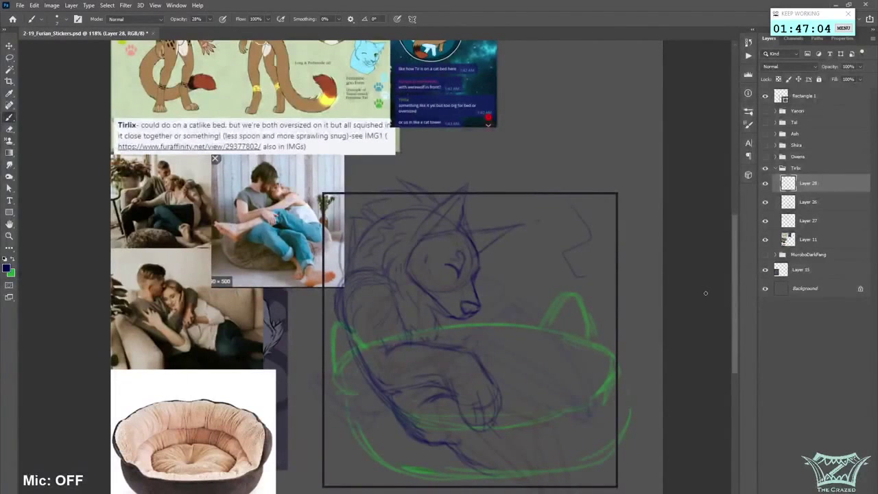
key(ctrl+s)
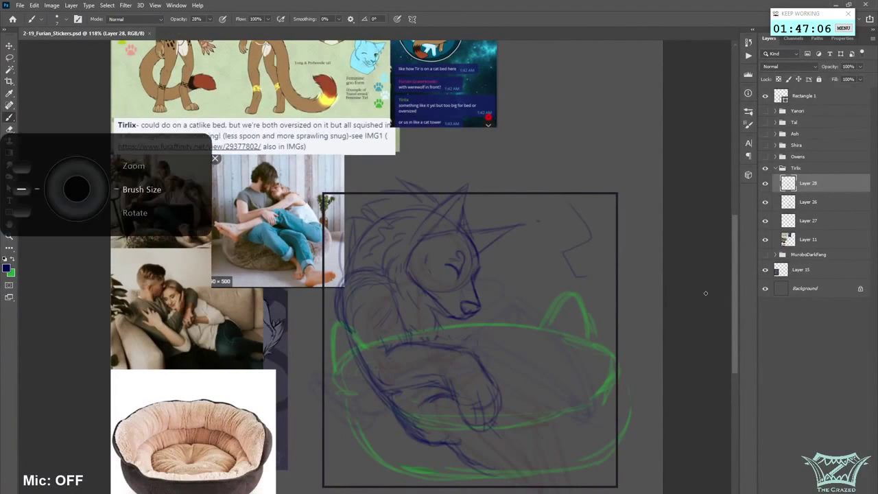
- Erase the hip curves below the wolf's forearm with a larger brush, mirror the canvas, and save
key(])
key(])
key(])
key(])
key(])
key(])
key(])
key(])
key(])
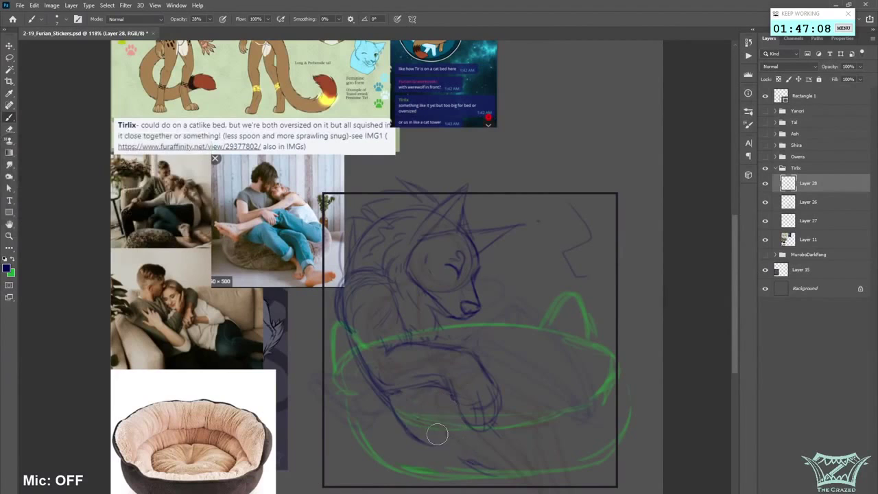
key(ctrl+shift+h)
key(ctrl+s)
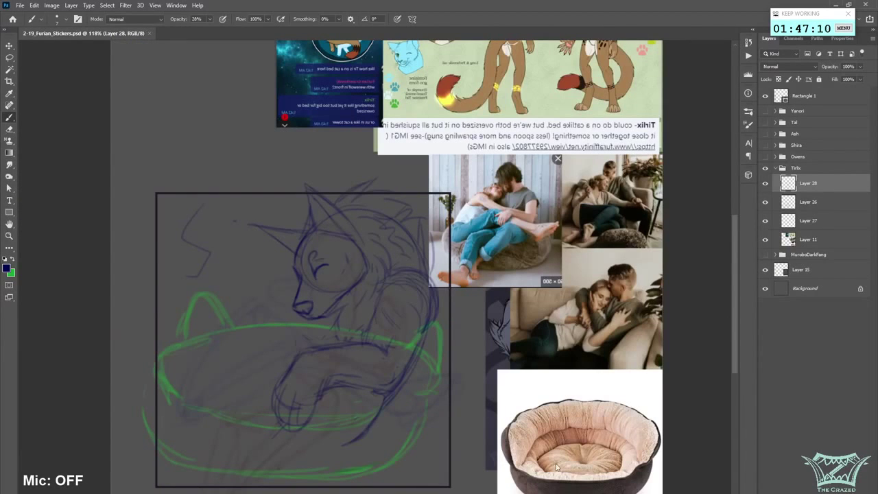
drag(389, 407, 319, 456)
scroll(375, 268, left, 4)
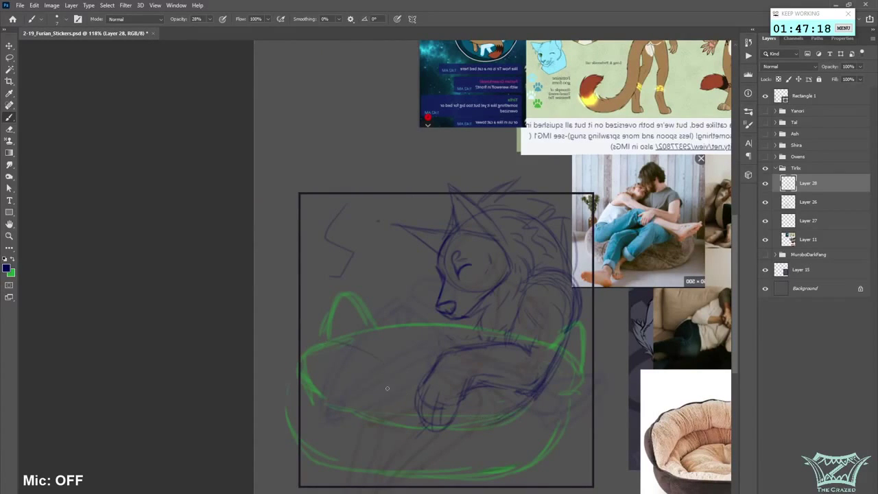
- Sketch a bent leg draped over the bed's far side and a body line along the inner front rim
mouse_move(307, 329)
mouse_down()
mouse_move(396, 379)
mouse_move(344, 379)
mouse_move(343, 410)
mouse_move(304, 452)
mouse_up()
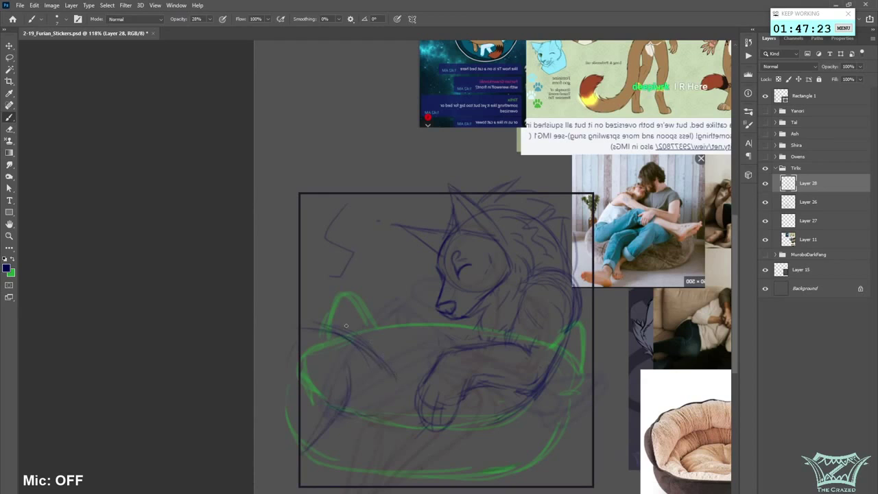
drag(345, 327, 280, 359)
drag(271, 393, 304, 336)
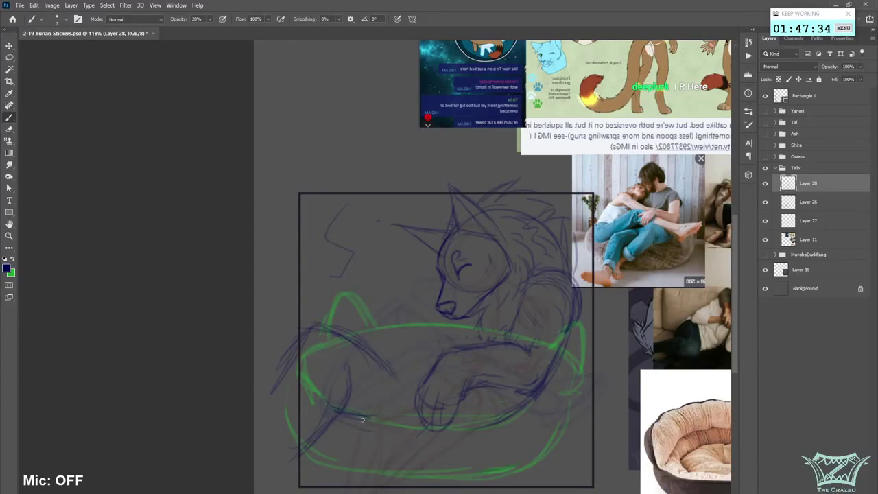
drag(518, 408, 378, 436)
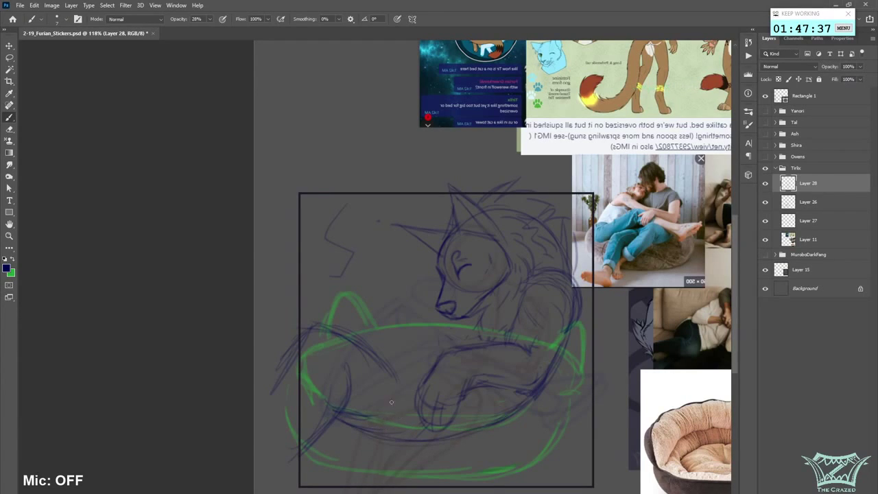
- Sketch a curved, tapering form over the bed's front rim, erase the overlapping body line, mirror the canvas and save
mouse_move(393, 402)
mouse_down()
mouse_move(345, 410)
mouse_move(331, 450)
mouse_up()
drag(398, 430, 359, 484)
key(bracketright)
key(bracketright)
key(bracketright)
key(bracketright)
key(bracketright)
key(bracketright)
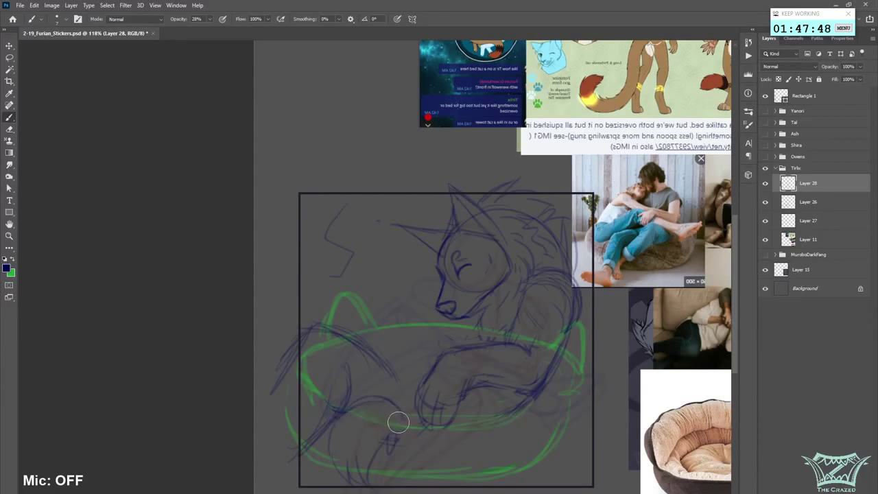
drag(391, 399, 404, 412)
scroll(511, 401, down, 2)
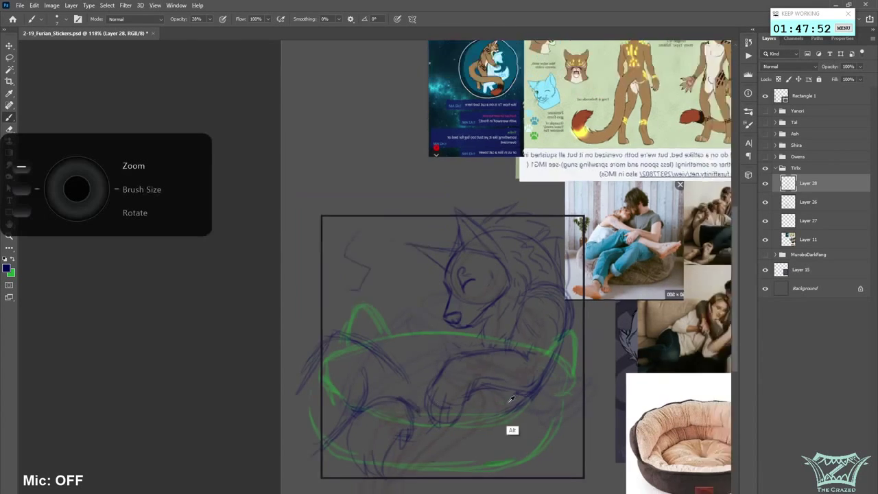
key(ctrl+shift+h)
key(ctrl+s)
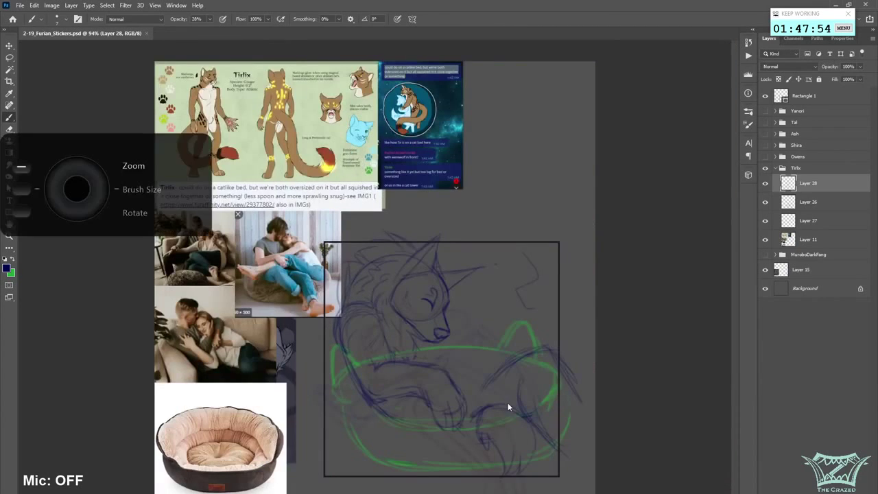
- Erase the zigzag guide and the bent leg's thigh and inner lower-leg lines, and redraw the thigh up to the knee
scroll(507, 407, up, 2)
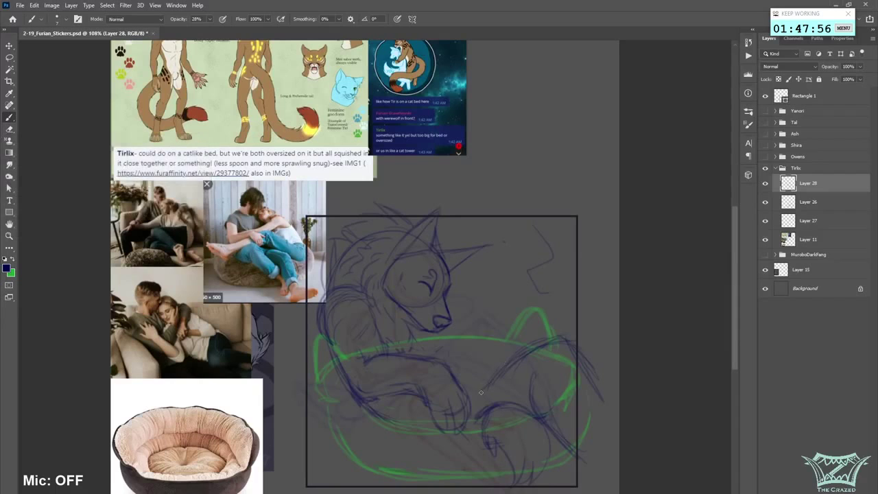
scroll(370, 454, up, 1)
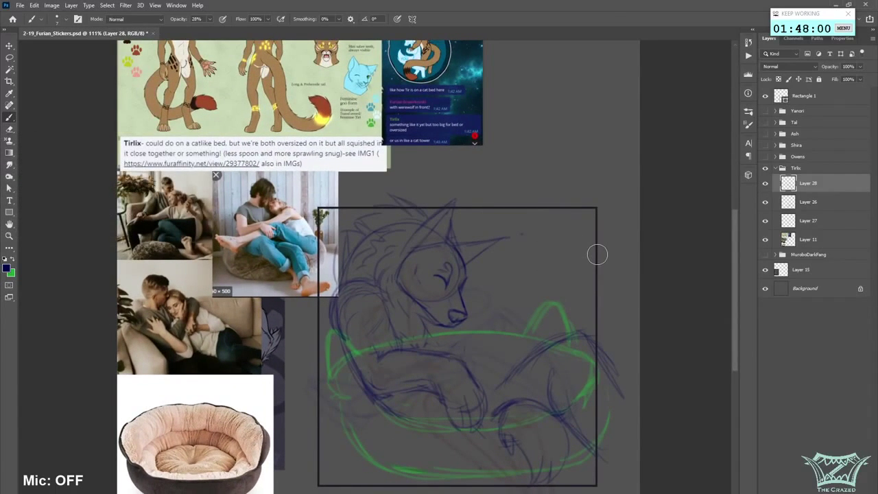
drag(509, 373, 593, 337)
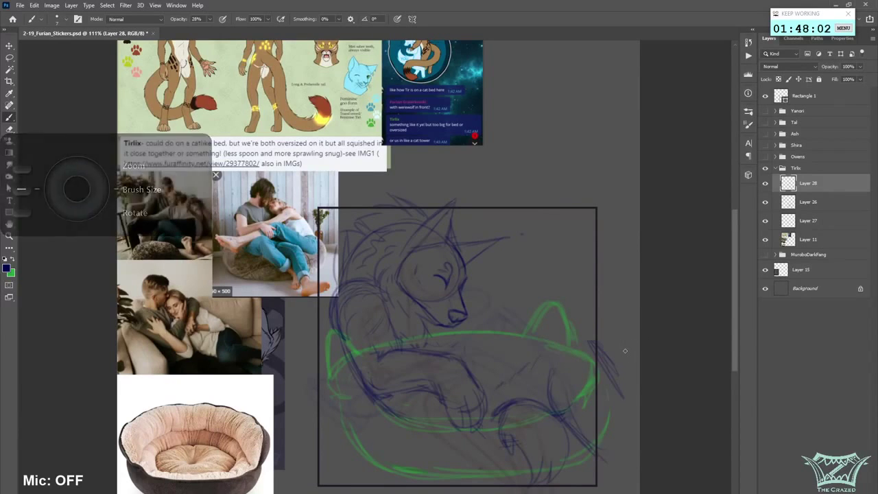
drag(559, 371, 584, 433)
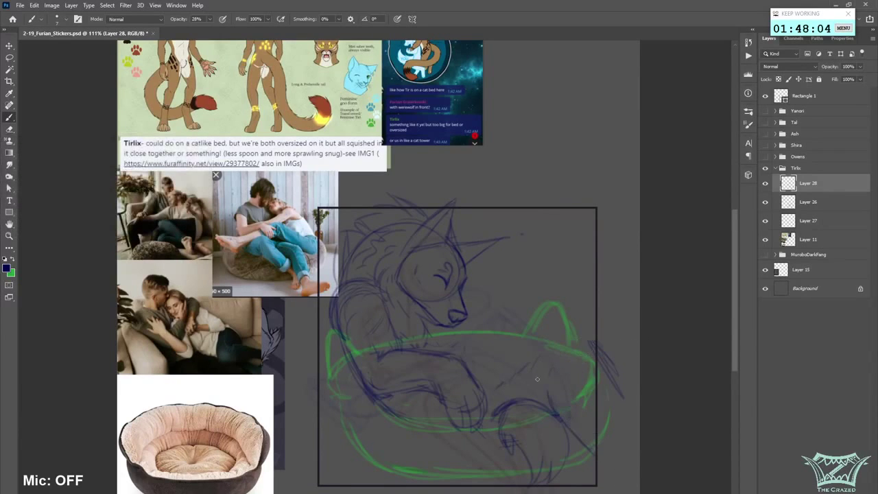
mouse_move(522, 378)
mouse_down()
mouse_move(595, 338)
mouse_move(587, 343)
mouse_up()
- Erase the remaining thigh, knee and lower-leg lines around the bed's side, alternating between eraser and brush
key(e)
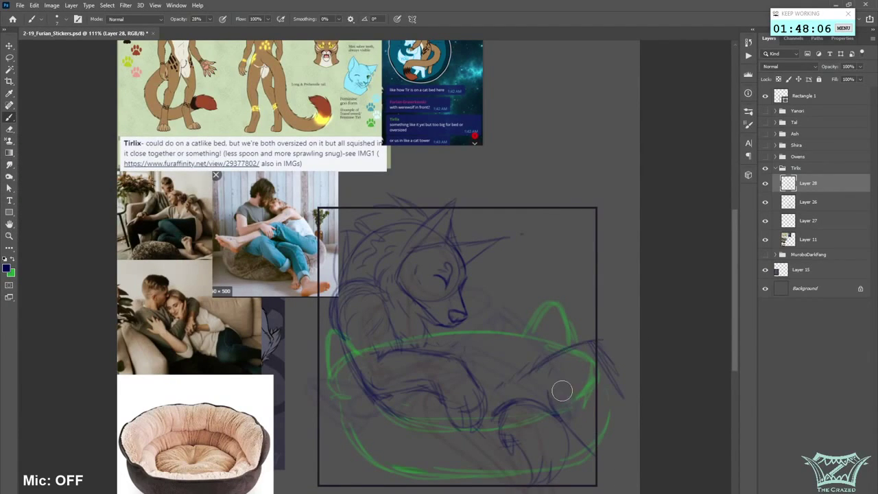
mouse_move(551, 403)
mouse_down()
mouse_move(556, 413)
mouse_move(587, 396)
mouse_move(592, 382)
mouse_up()
key(b)
drag(582, 403, 595, 375)
key(e)
drag(571, 432, 587, 456)
drag(582, 404, 580, 393)
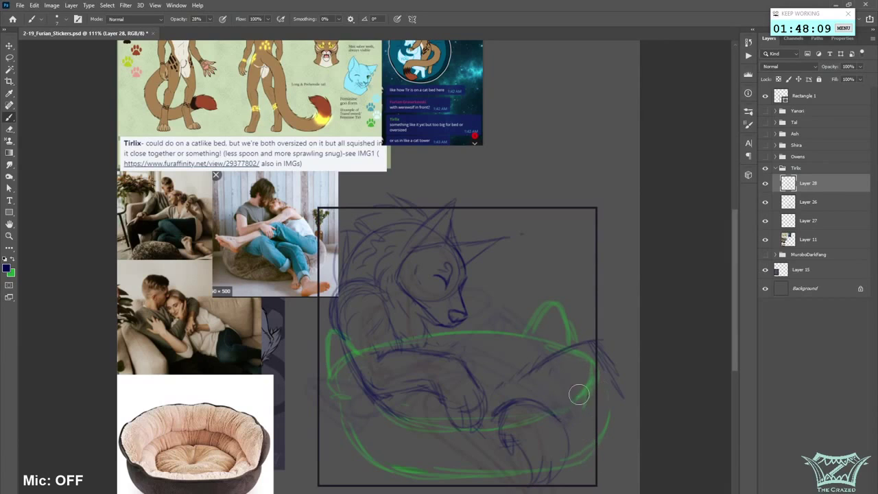
mouse_move(514, 384)
mouse_down()
mouse_move(619, 367)
mouse_move(630, 388)
mouse_up()
key(b)
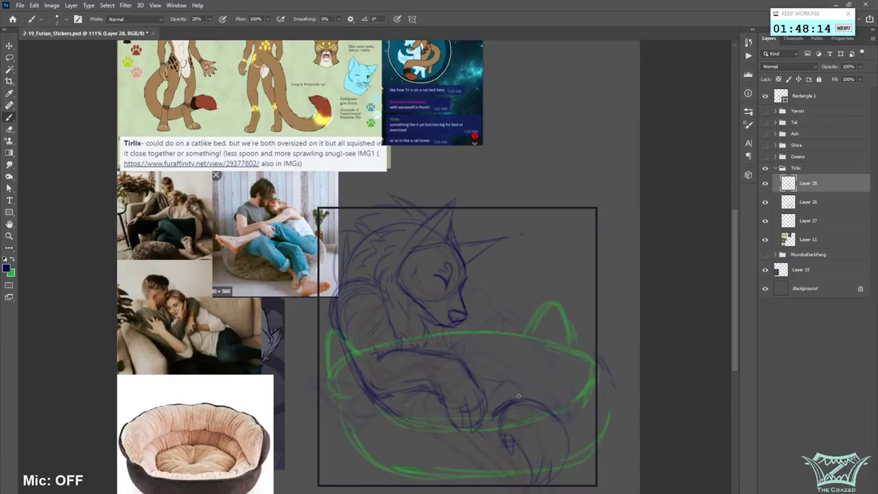
- Redraw the thigh's upper edge and add an underside line along the bed's inner rim, mirror the canvas and save
drag(543, 383, 592, 349)
mouse_move(523, 382)
mouse_down()
mouse_move(571, 341)
mouse_move(616, 354)
mouse_move(624, 378)
mouse_move(589, 388)
mouse_move(554, 422)
mouse_up()
mouse_move(593, 371)
mouse_down()
mouse_move(576, 407)
mouse_move(578, 353)
mouse_up()
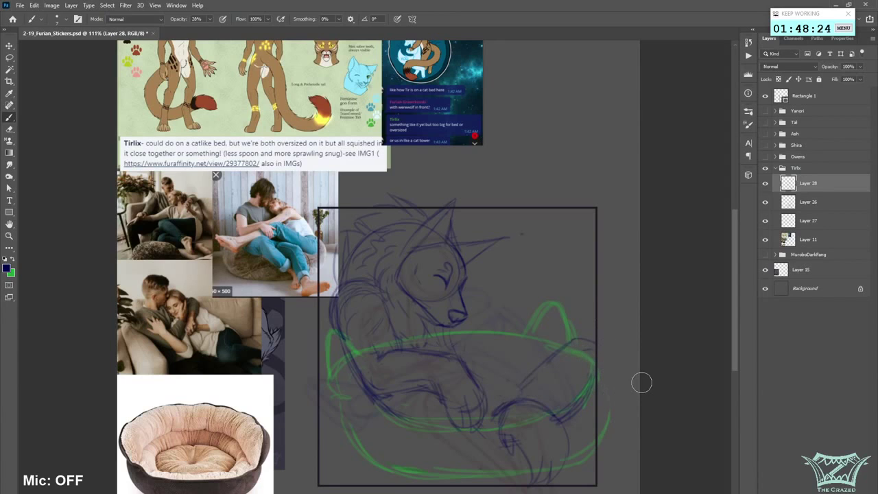
drag(594, 376, 553, 401)
key(ctrl+shift+h)
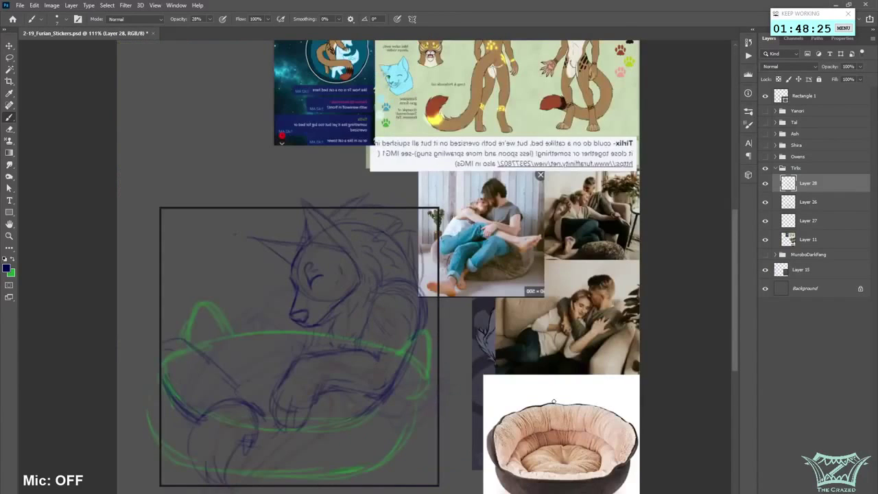
key(ctrl+s)
- Rework the thigh's upper edge as a firmer diagonal, undoing the first attempt, and erase the underside line along the rim
scroll(375, 274, left, 3)
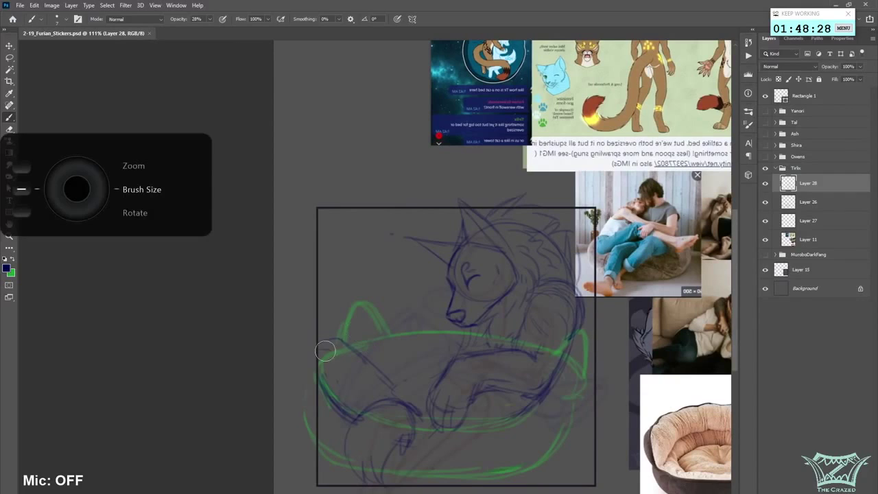
drag(325, 351, 332, 345)
drag(329, 399, 323, 386)
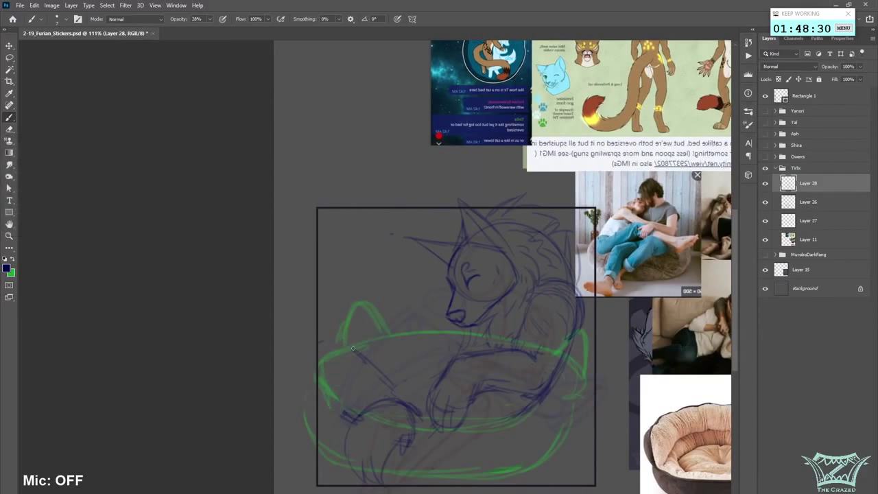
mouse_move(350, 341)
mouse_down()
mouse_move(393, 389)
mouse_move(400, 362)
mouse_move(341, 334)
mouse_move(403, 385)
mouse_up()
key(ctrl+z)
key(ctrl+z)
key(ctrl+z)
drag(352, 335, 396, 377)
drag(342, 343, 404, 396)
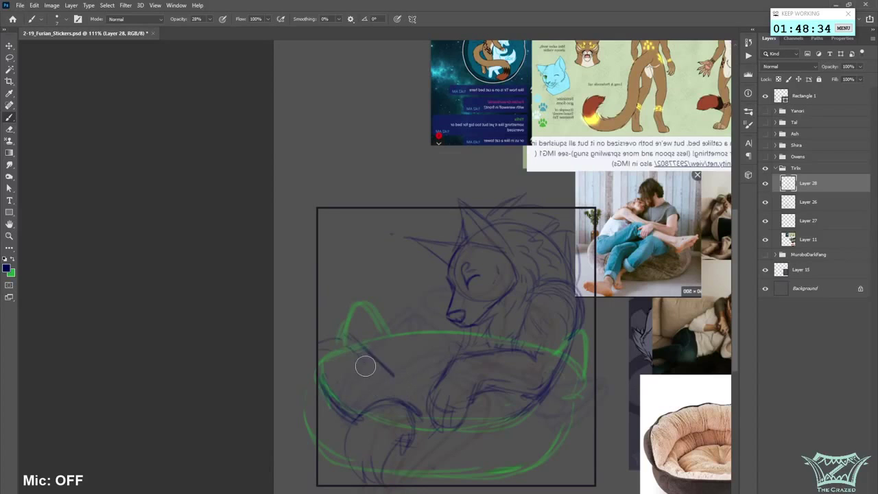
mouse_move(339, 387)
mouse_down()
mouse_move(326, 415)
mouse_move(353, 403)
mouse_up()
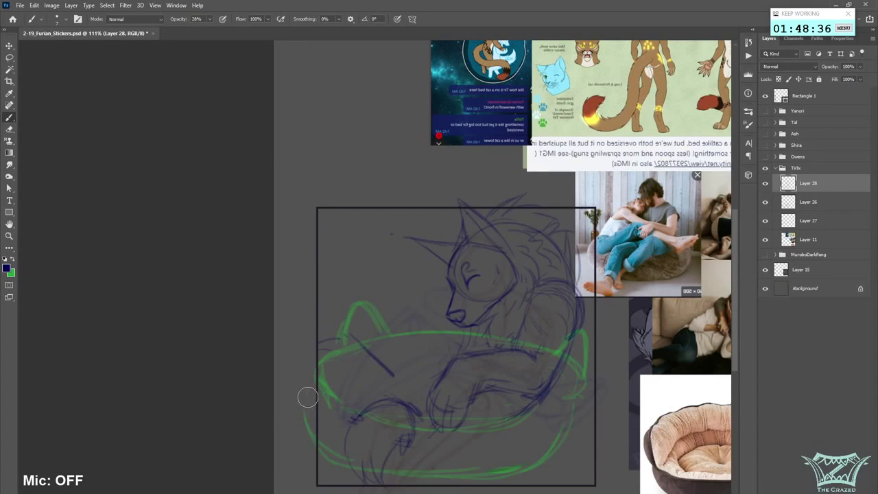
- Sketch the bent knee over the bed's edge with two lower-leg lines hanging down outside the bed
drag(351, 336, 331, 339)
mouse_move(363, 366)
mouse_down()
mouse_move(358, 403)
mouse_move(312, 453)
mouse_up()
drag(316, 362, 287, 439)
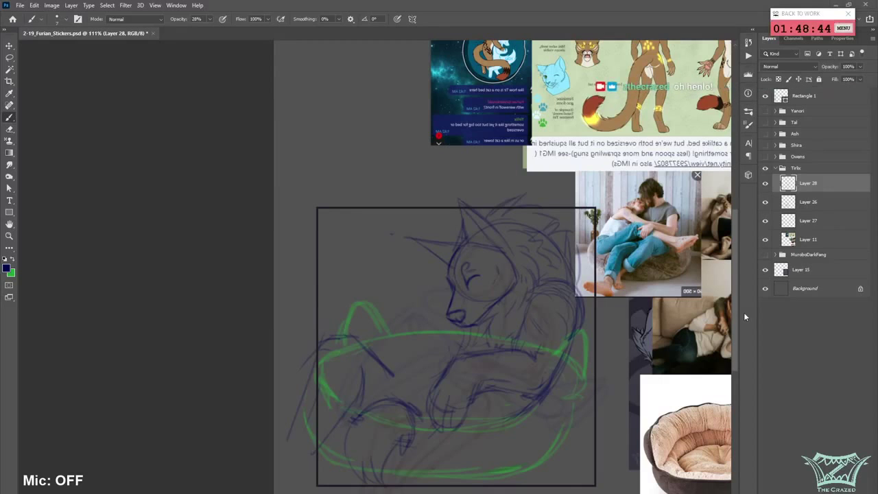
scroll(732, 320, down, 1)
scroll(523, 359, down, 2)
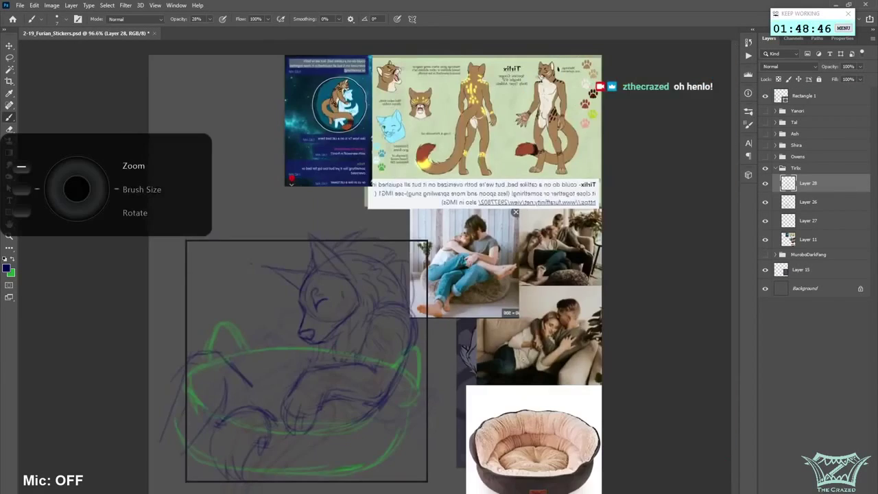
- Mirror the canvas, save, and erase the diagonal thigh, bent knee and lower-leg lines from the bed
key(ctrl+shift+h)
key(ctrl+s)
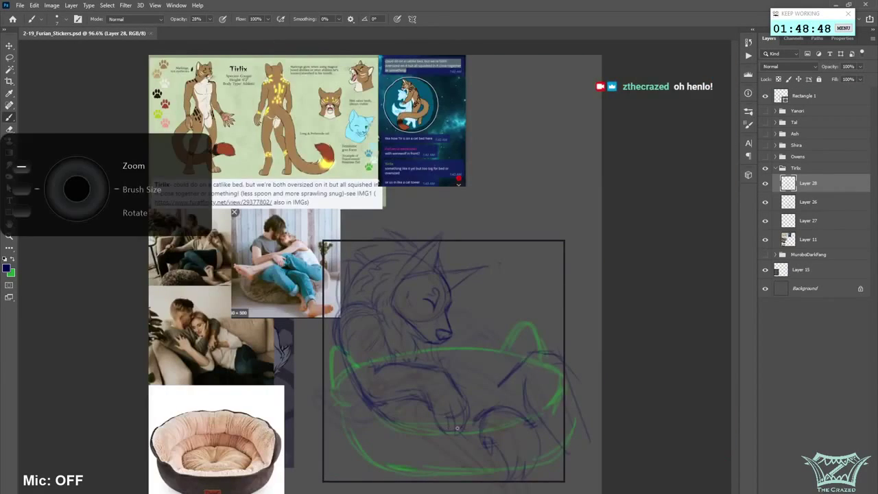
scroll(457, 428, up, 1)
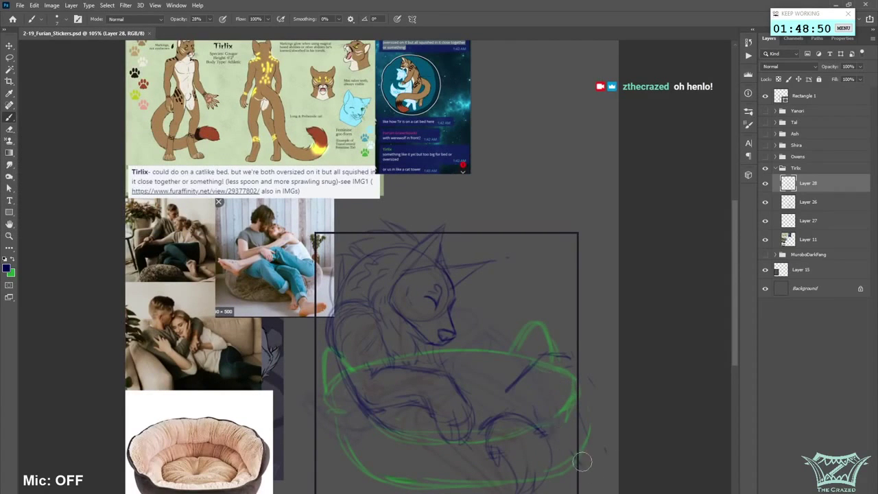
right_click(483, 437)
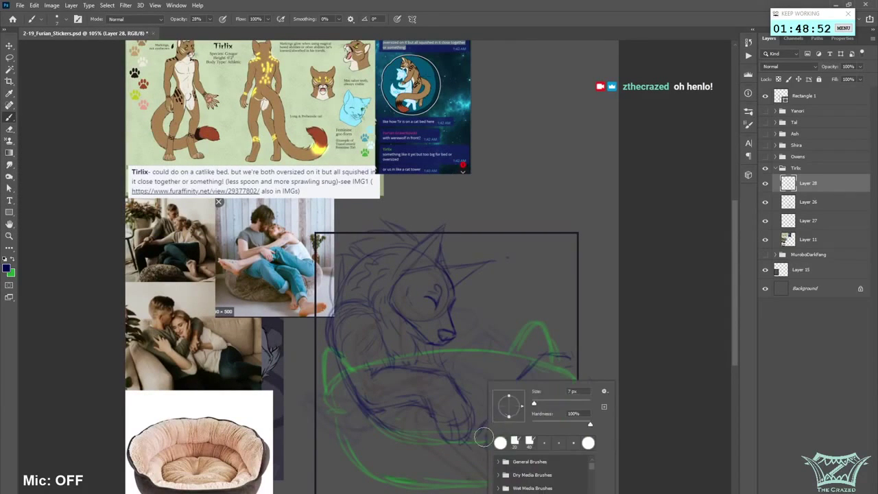
click(467, 474)
key(bracketright)
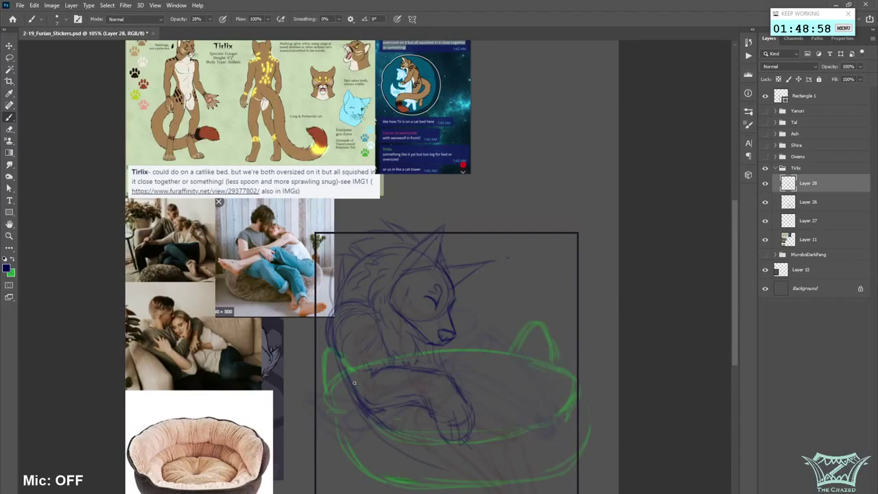
- Sketch the wolf's lower torso inside the bed and a leg raised over the far rim, mirror the canvas and save
mouse_move(407, 437)
mouse_down()
mouse_move(487, 461)
mouse_move(529, 448)
mouse_up()
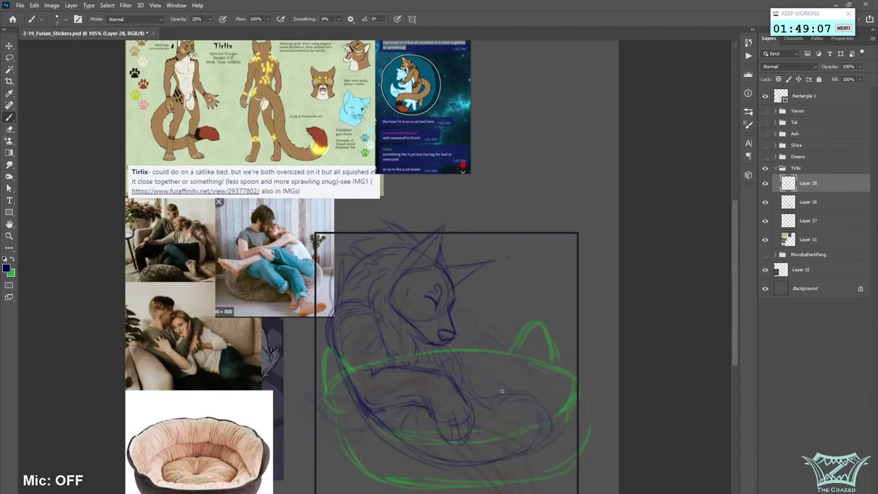
drag(552, 324, 559, 342)
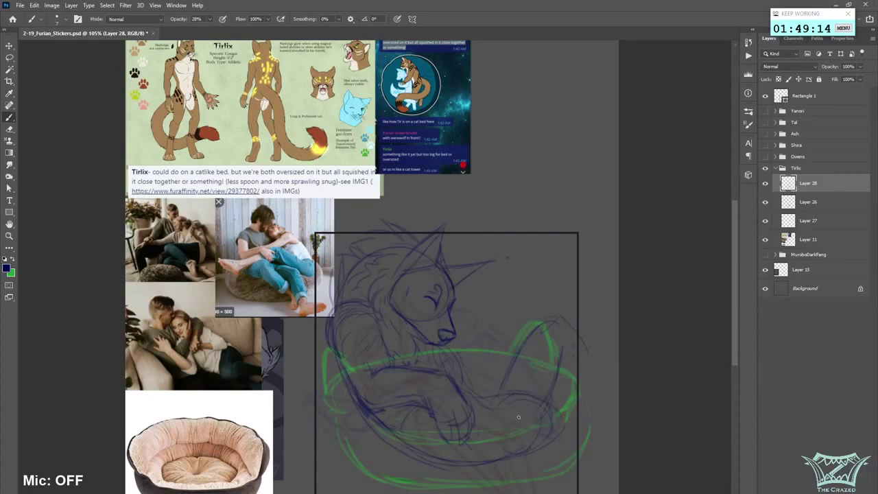
mouse_move(558, 363)
mouse_down()
mouse_move(522, 424)
mouse_move(526, 456)
mouse_move(515, 398)
mouse_move(492, 397)
mouse_up()
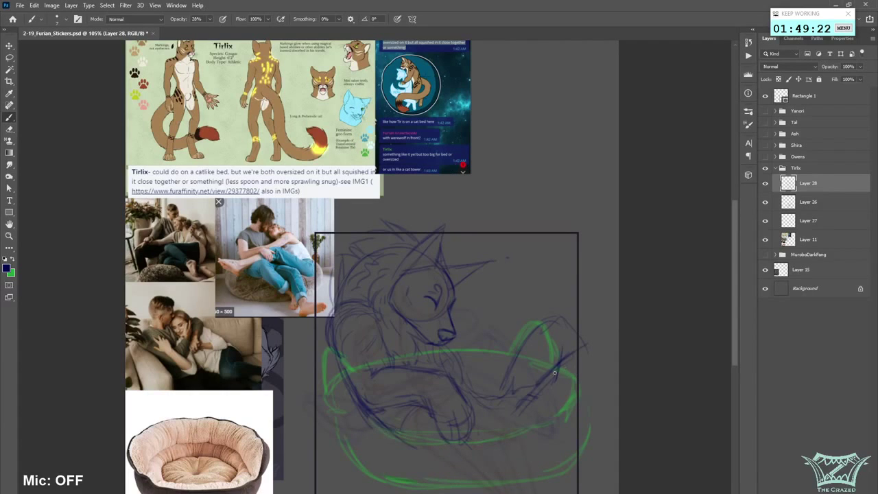
key(ctrl+shift+h)
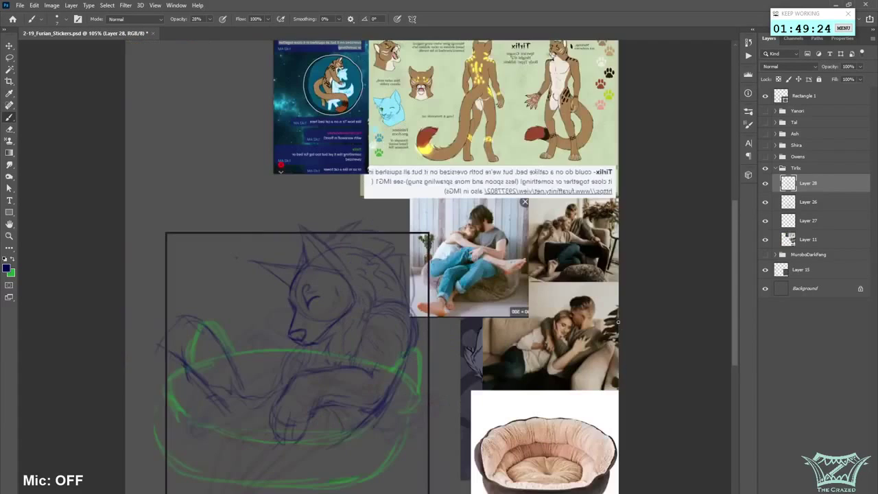
key(ctrl+s)
- Sketch the second leg's knee curving over the bed's edge with the lower leg hanging outside
scroll(646, 384, down, 2)
scroll(491, 465, left, 5)
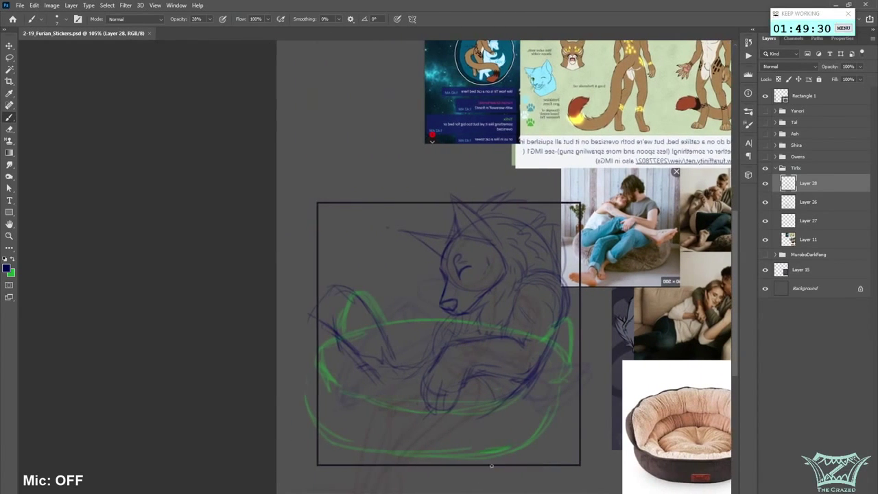
drag(388, 392, 371, 395)
mouse_move(360, 403)
mouse_down()
mouse_move(348, 439)
mouse_move(322, 459)
mouse_up()
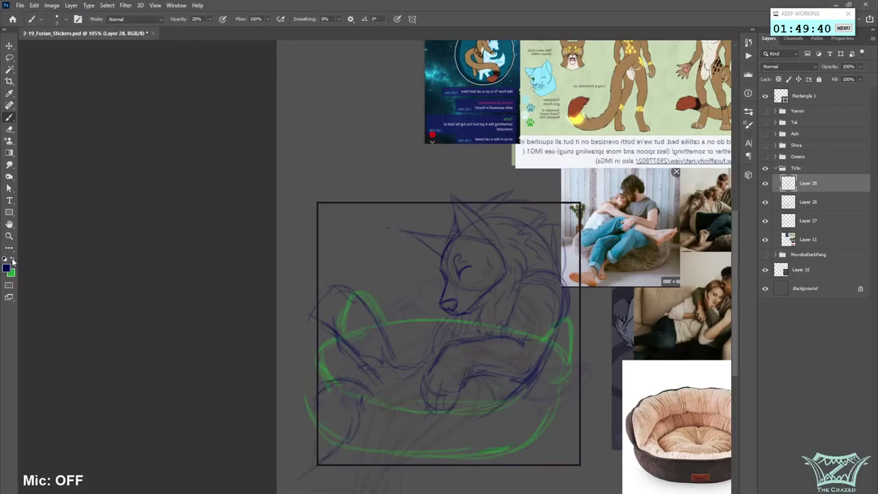
- Swap the foreground and background colours, set the foreground to a very dark red, and mirror the canvas
click(7, 266)
click(272, 129)
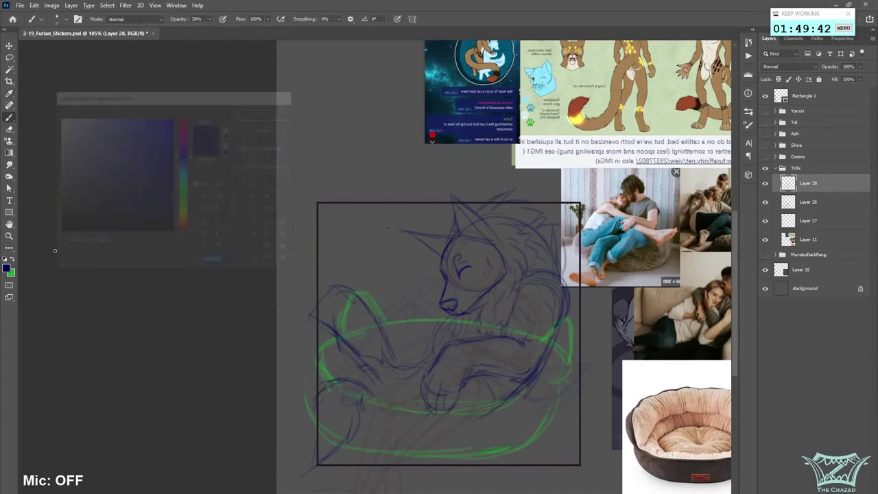
click(12, 258)
click(6, 267)
drag(190, 134, 189, 115)
click(174, 178)
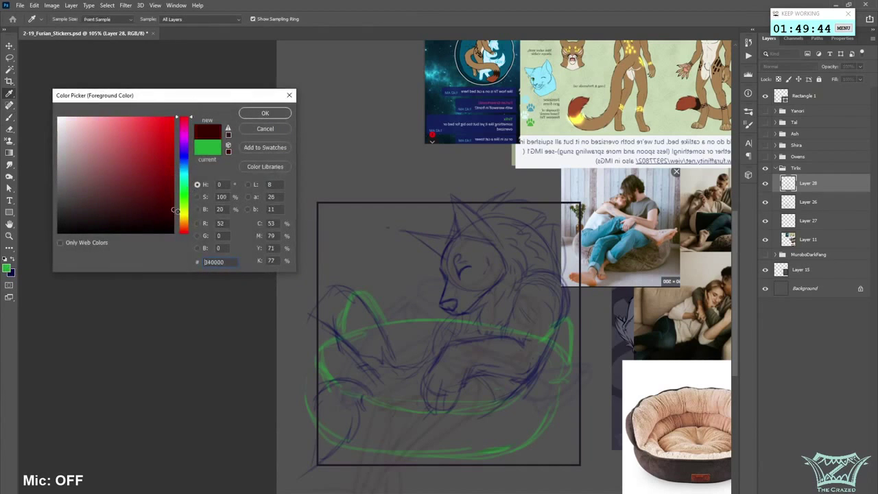
click(177, 214)
click(265, 113)
key(b)
scroll(434, 436, down, 3)
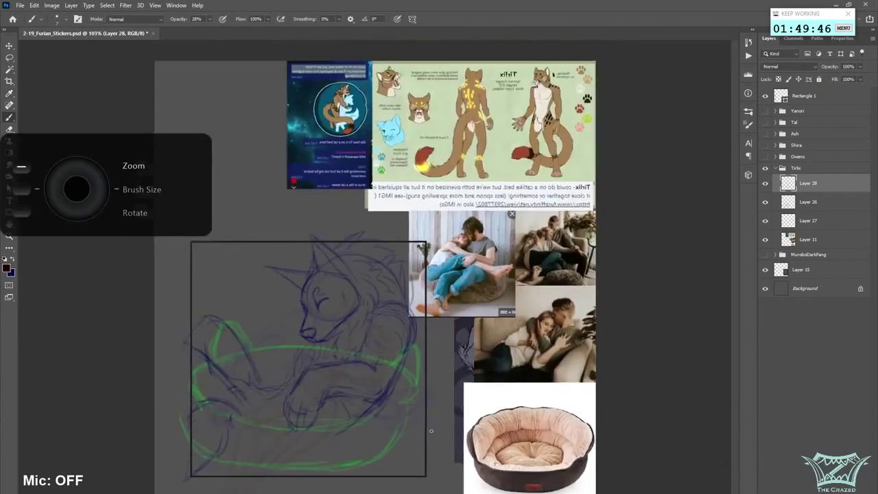
key(ctrl+shift+h)
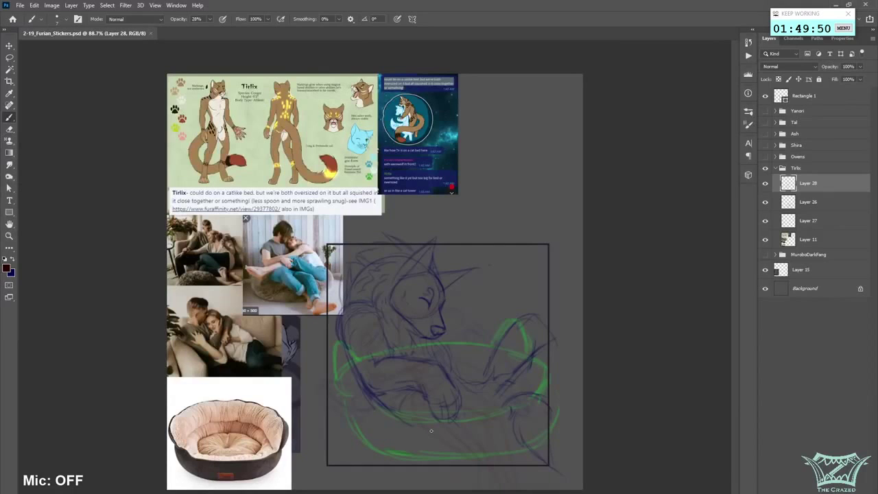
scroll(431, 430, up, 1)
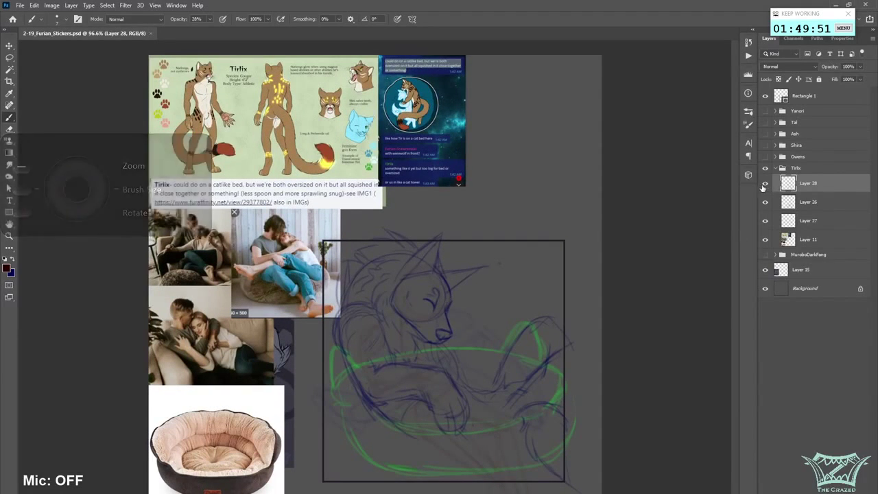
- Toggle Layer 28 and Layer 26 to compare the sketches, set Layer 26's opacity to 17% and add a new layer above it
click(766, 183)
click(765, 183)
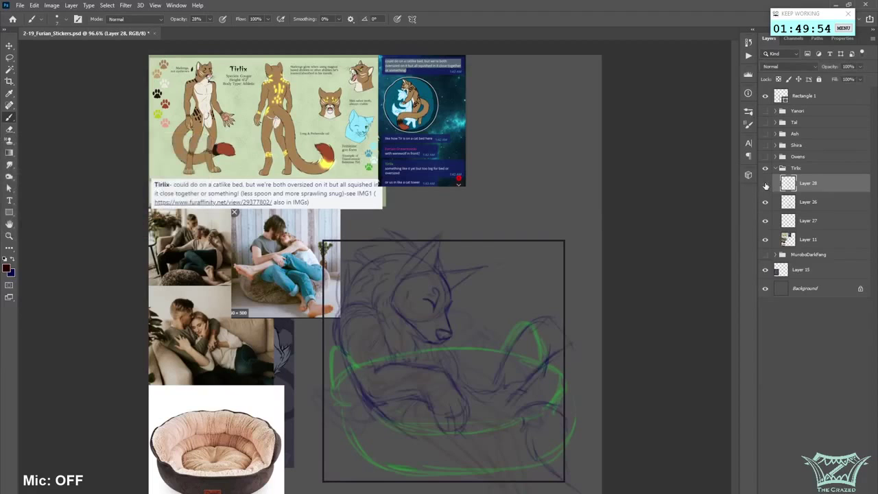
click(765, 183)
click(765, 184)
click(799, 203)
click(765, 202)
click(765, 203)
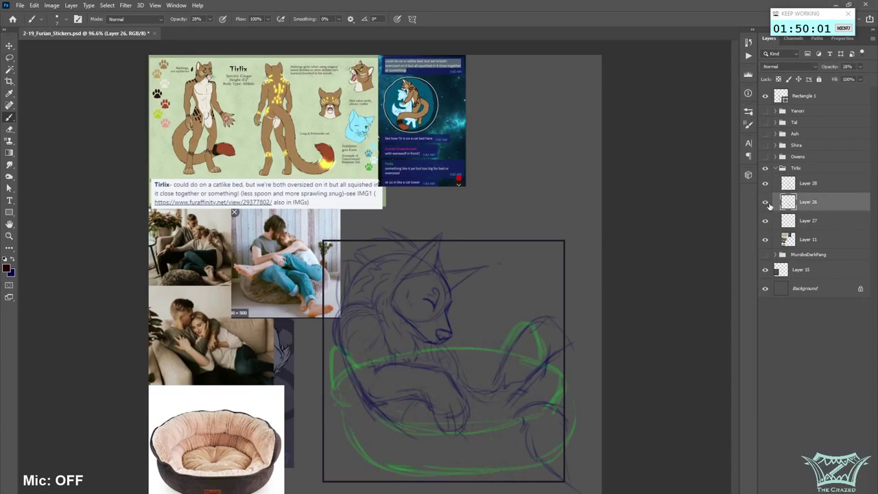
click(859, 67)
drag(837, 76, 836, 76)
click(845, 488)
click(844, 488)
- Recolour Layer 26 with Hue/Saturation at hue +175, saturation +100 and lightness +38, and save the file
click(812, 221)
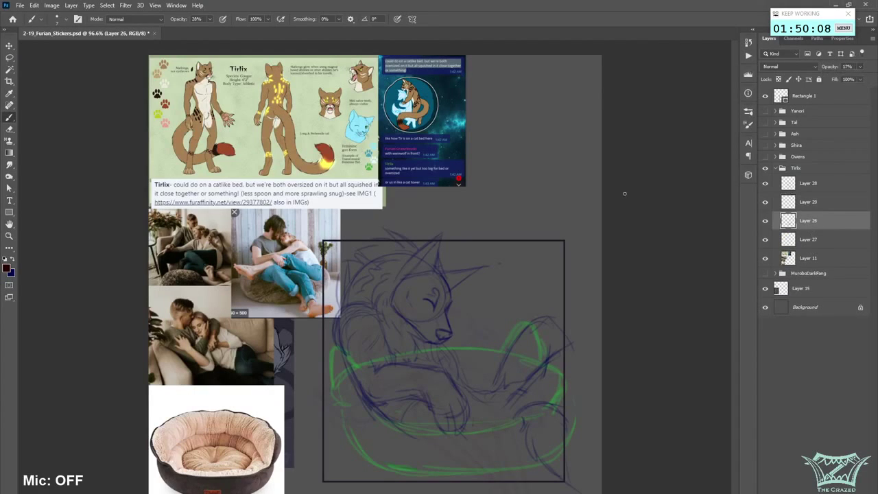
click(54, 10)
mouse_move(69, 26)
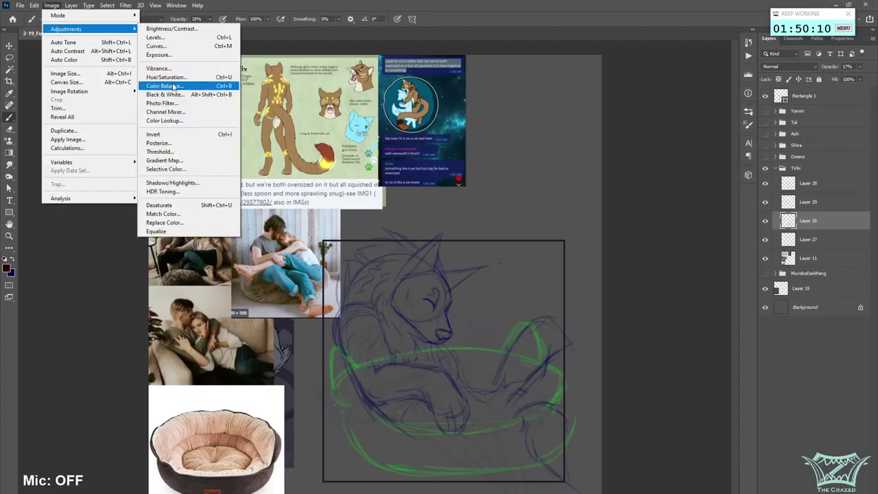
click(173, 80)
drag(646, 322, 589, 321)
drag(627, 296, 678, 321)
drag(646, 275, 691, 277)
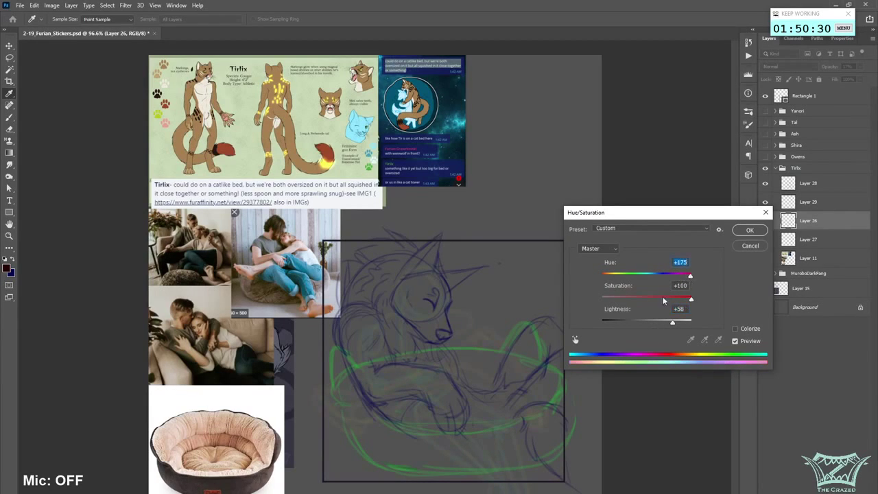
mouse_move(646, 319)
mouse_down()
mouse_move(634, 316)
mouse_move(672, 299)
mouse_move(622, 323)
mouse_move(678, 325)
mouse_move(664, 323)
mouse_up()
click(749, 231)
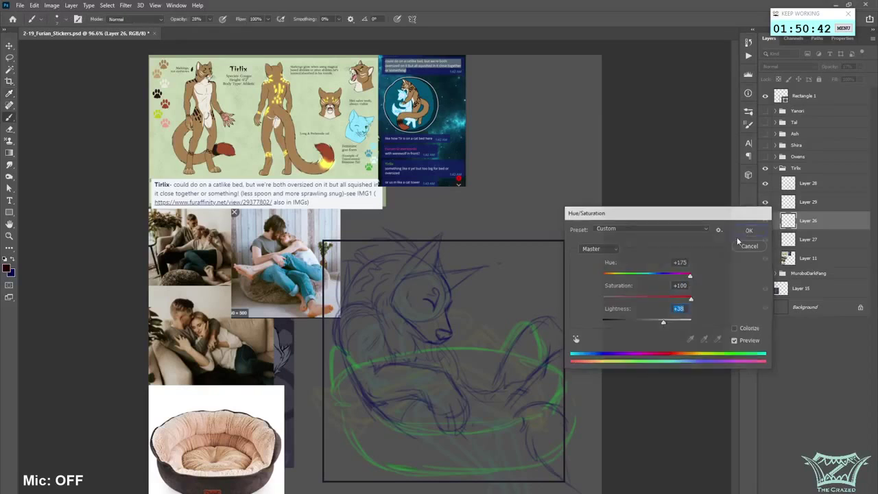
scroll(367, 430, up, 2)
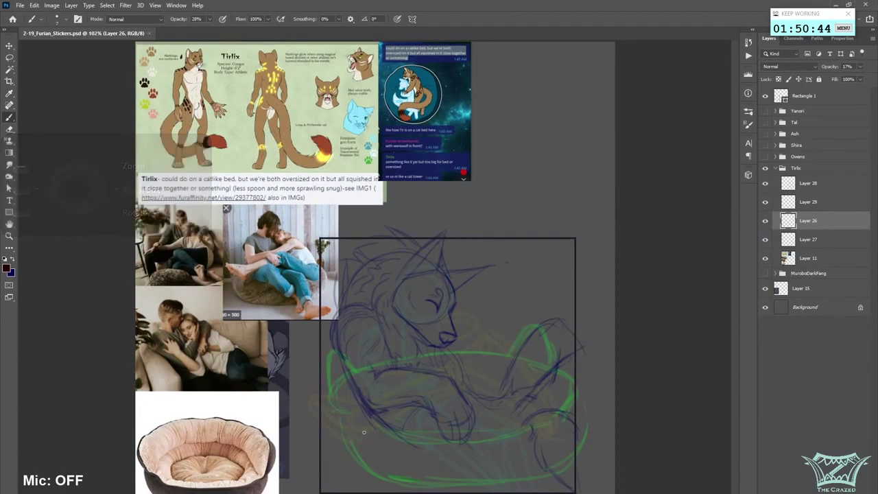
key(ctrl+s)
- On Layer 29, sketch the cougar's muzzle and closed eyes in dark red against the wolf's snout, and clear the head's guide circle
click(813, 205)
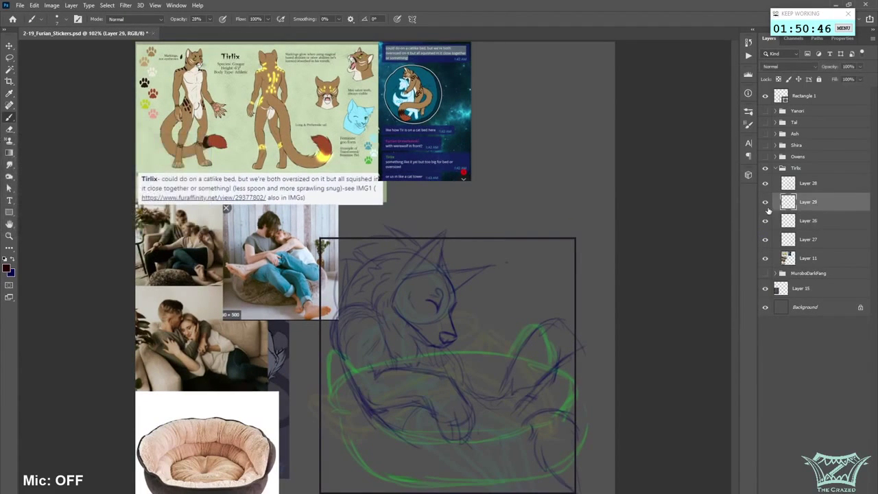
click(765, 221)
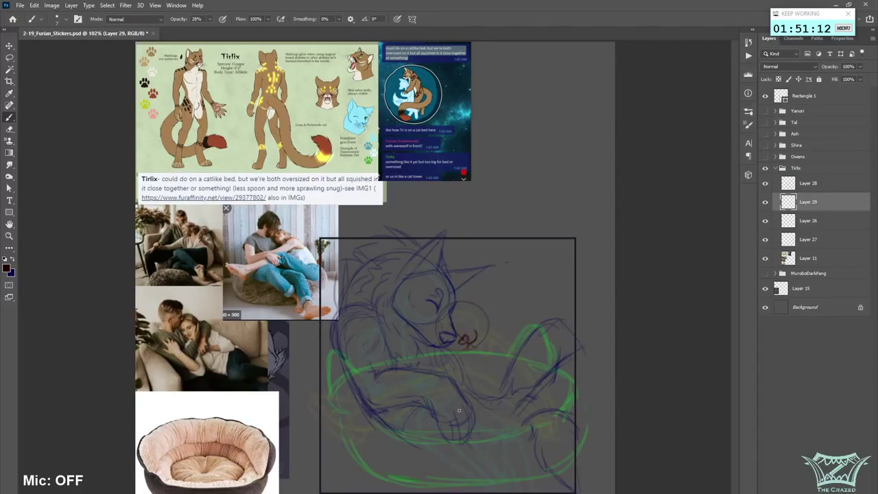
drag(470, 333, 460, 339)
key([)
key([)
mouse_move(463, 340)
mouse_down()
mouse_move(476, 336)
mouse_move(464, 346)
mouse_move(472, 343)
mouse_up()
key(ctrl+s)
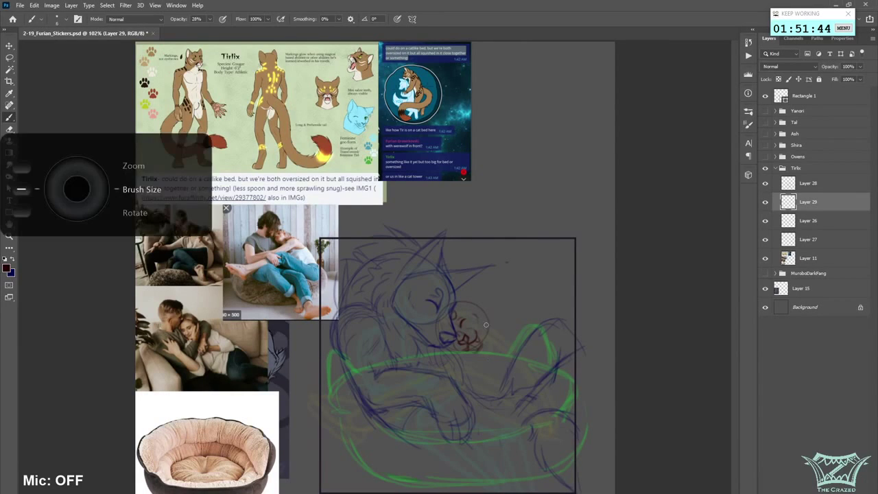
mouse_move(488, 330)
mouse_down()
mouse_move(479, 301)
mouse_move(456, 302)
mouse_up()
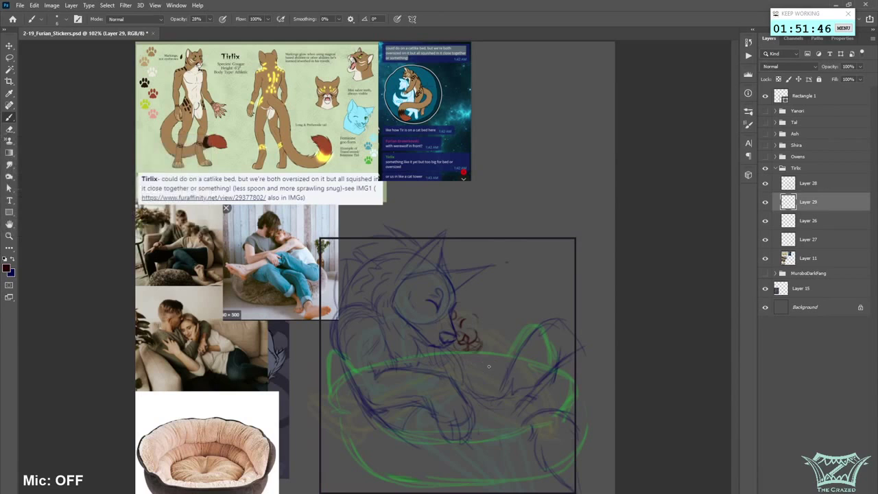
- Lower the opacity of the green bed sketch on Layer 27 to 53%
click(807, 236)
drag(859, 68, 841, 77)
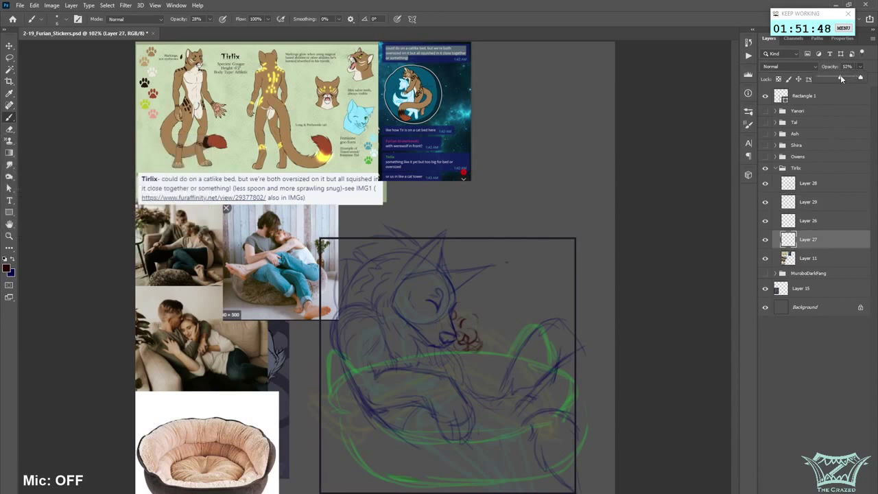
scroll(456, 409, up, 2)
scroll(457, 408, up, 1)
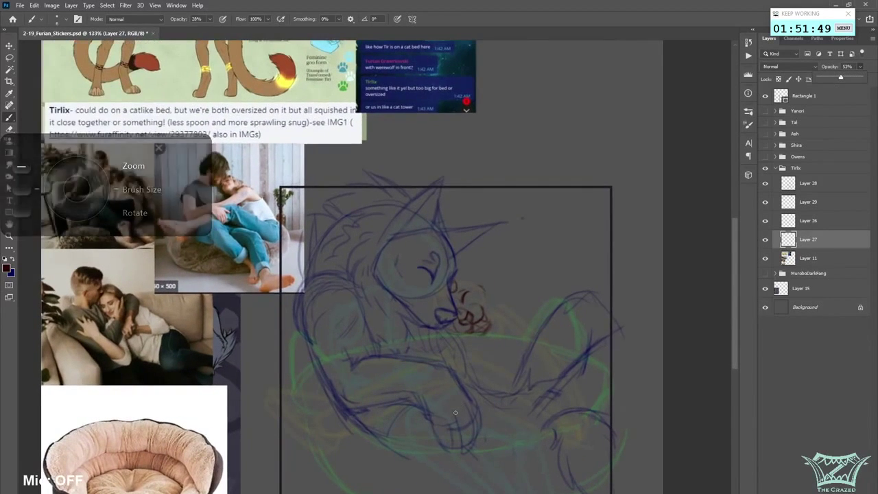
scroll(457, 408, down, 3)
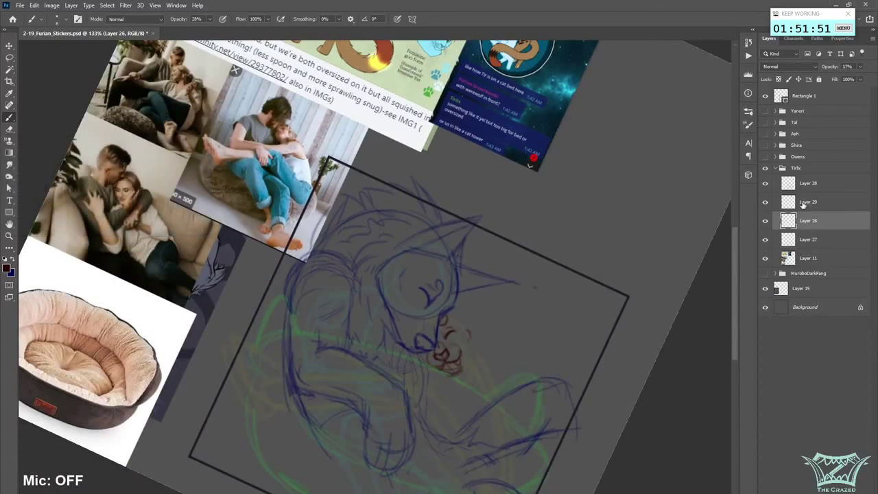
- On Layer 29, outline the cougar's head and sketch its rounded ear beside the wolf's face
click(807, 202)
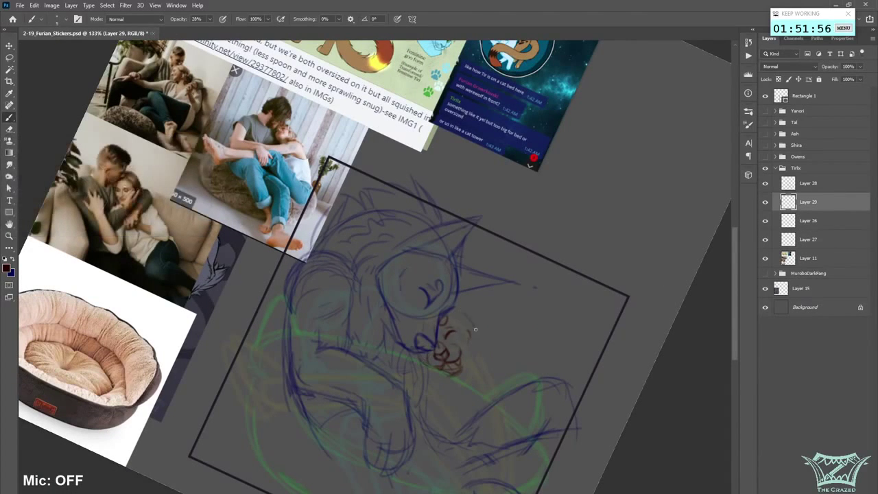
mouse_move(467, 315)
mouse_down()
mouse_move(454, 376)
mouse_move(463, 366)
mouse_move(440, 376)
mouse_up()
scroll(735, 221, up, 5)
scroll(739, 231, down, 5)
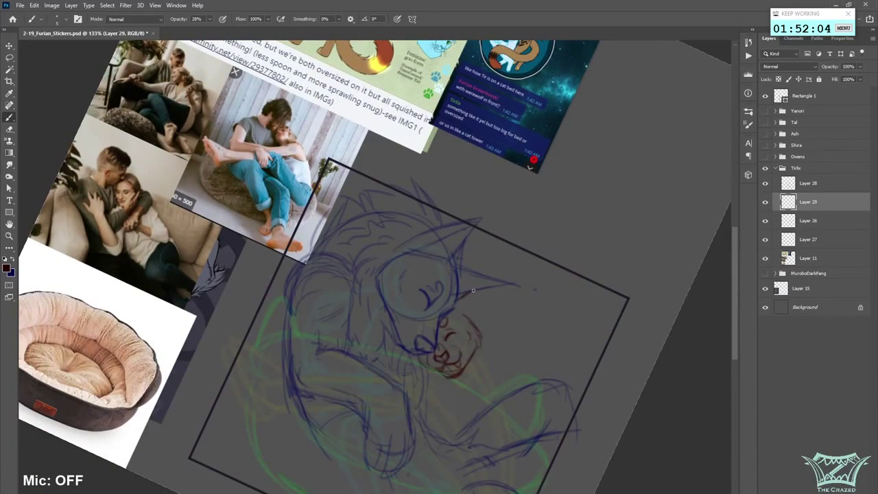
mouse_move(472, 289)
mouse_down()
mouse_move(474, 321)
mouse_move(461, 302)
mouse_up()
- Consult the cougar's reference sheet and add short fur strokes along the back of its cheek
scroll(738, 248, up, 10)
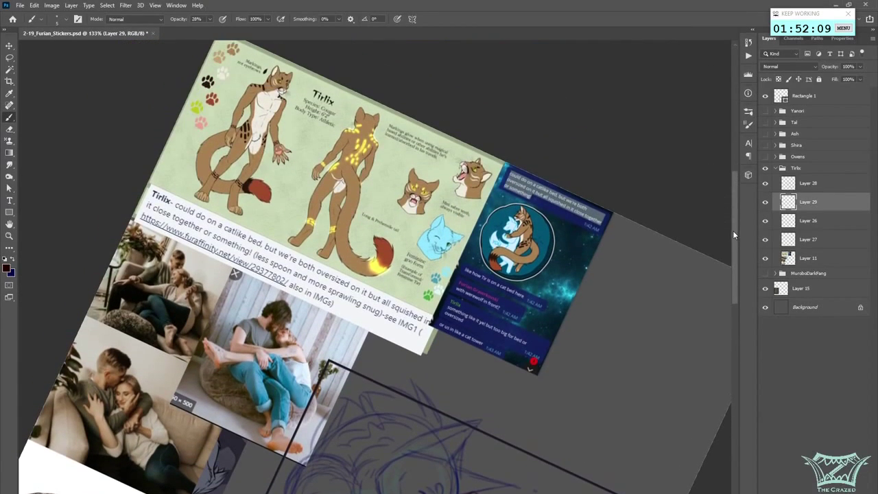
drag(732, 231, 741, 288)
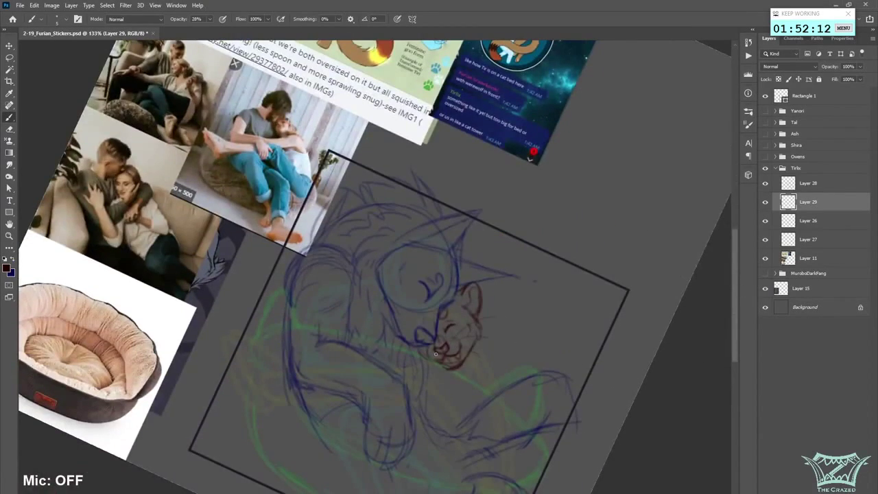
mouse_move(733, 283)
mouse_down()
mouse_move(728, 229)
mouse_move(728, 291)
mouse_up()
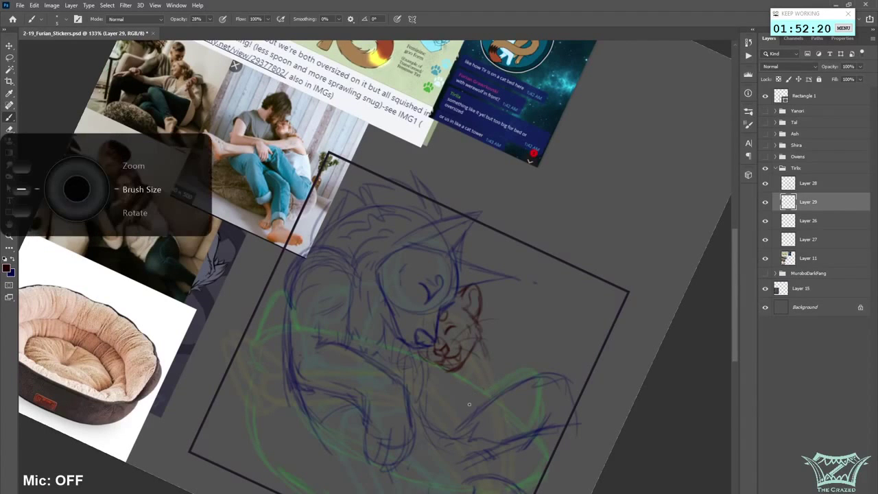
scroll(468, 393, down, 5)
scroll(468, 393, up, 1)
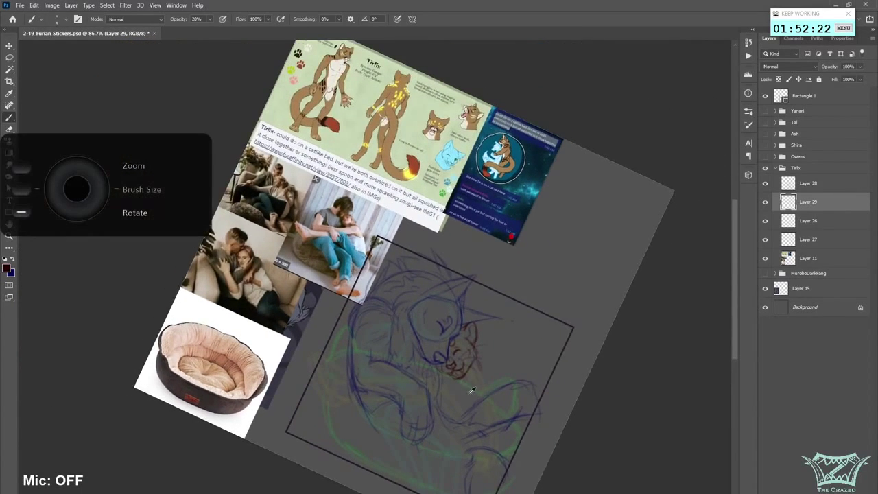
- Check the cougar's head on its own by temporarily hiding the wolf sketch on Layer 28
scroll(468, 393, down, 5)
scroll(468, 393, up, 1)
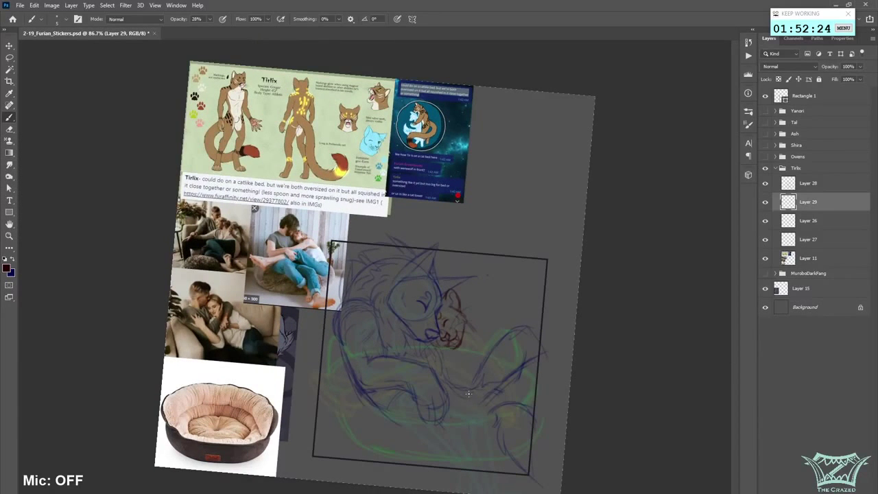
key(ctrl+s)
key(Escape)
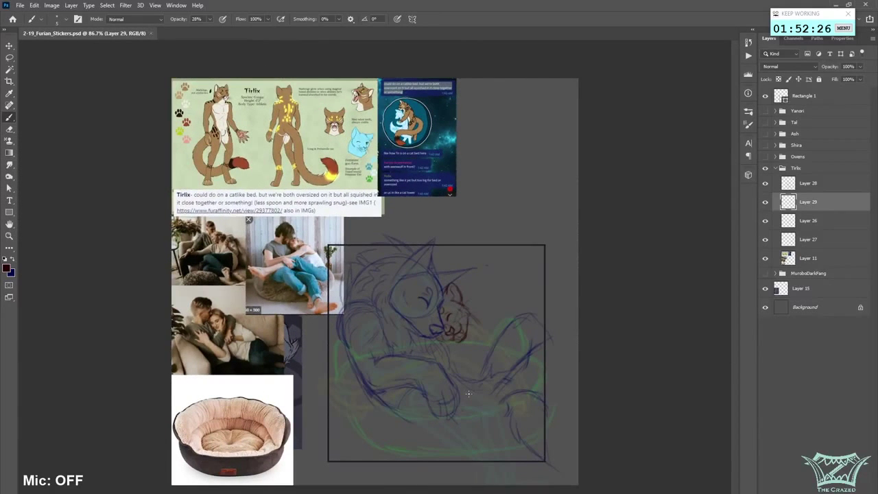
scroll(414, 434, up, 2)
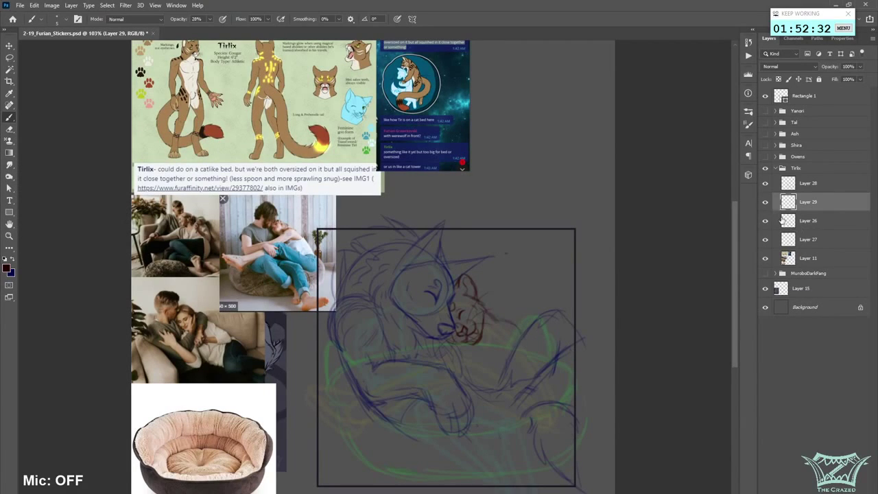
click(765, 185)
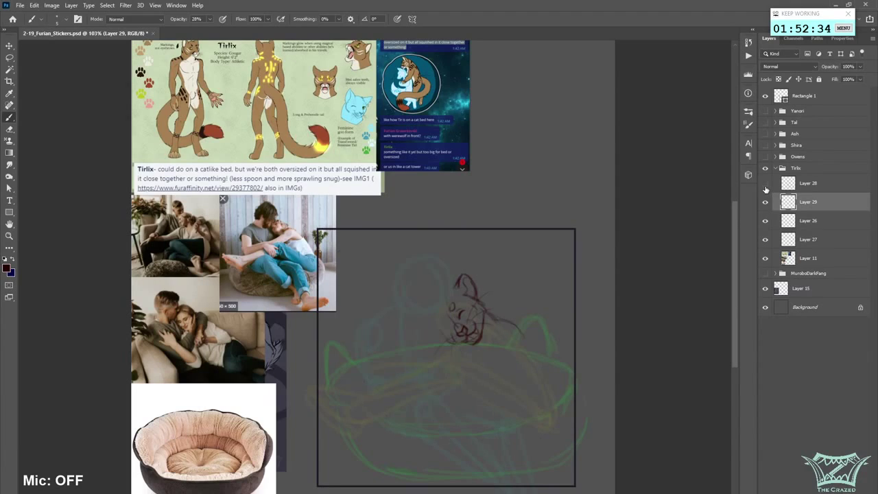
click(765, 186)
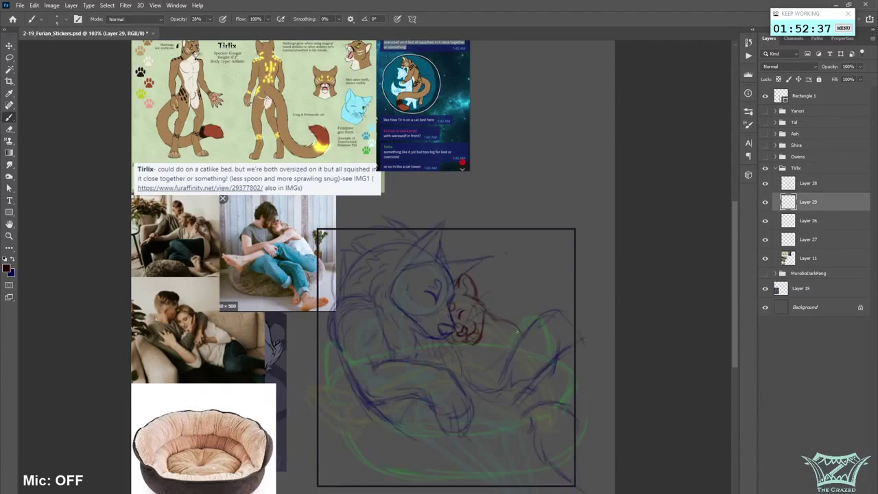
- On Layer 29, rough in the cougar's rounded shoulder and its arm reaching across the wolf's chest
key(])
key(])
key(])
key(])
key(])
key(])
key(])
key(])
key(])
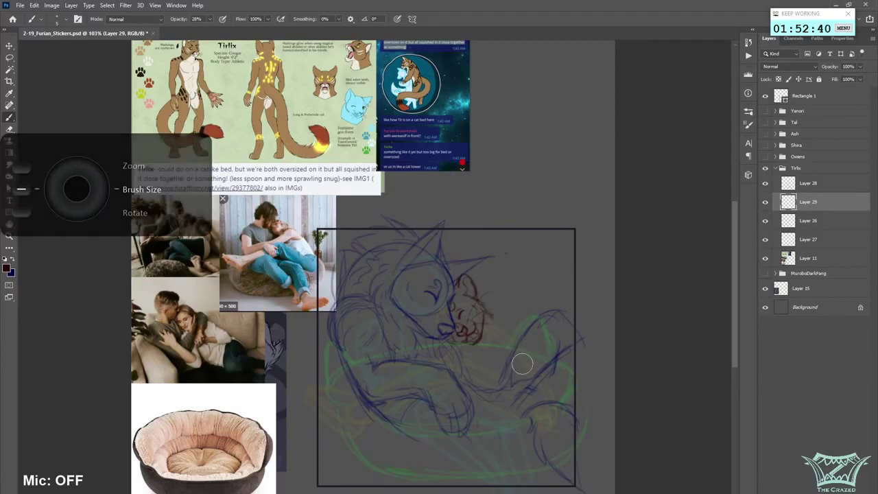
key(bracketleft)
key(bracketleft)
key(bracketleft)
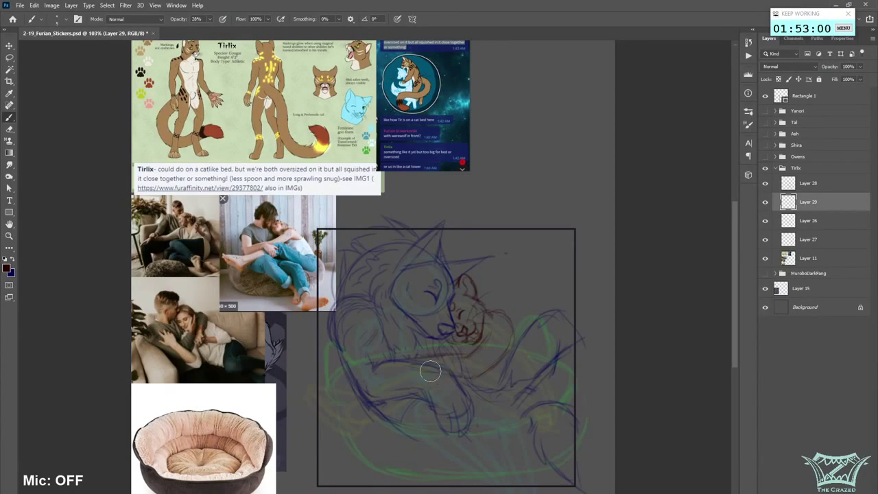
- Rework the cougar's shoulder and sketch its back curving down to the hip at the bed's rim
key(bracketleft)
key(bracketleft)
key(bracketleft)
key(bracketright)
key(bracketright)
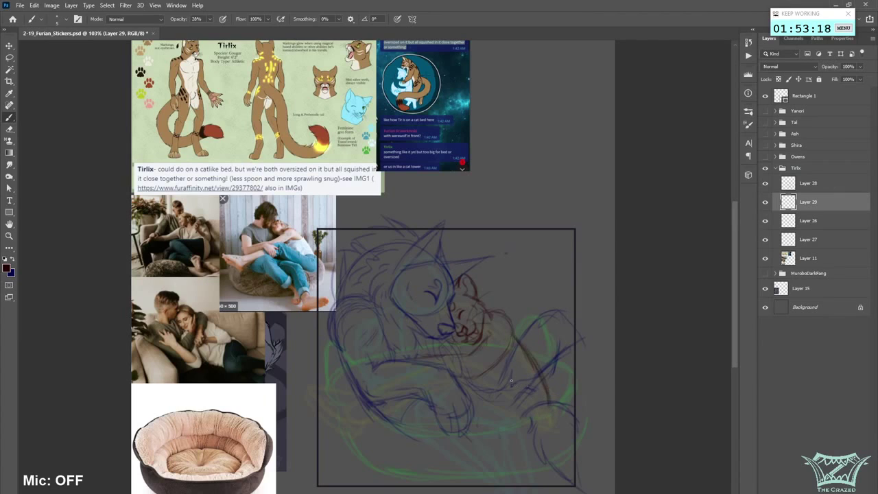
drag(513, 335, 499, 316)
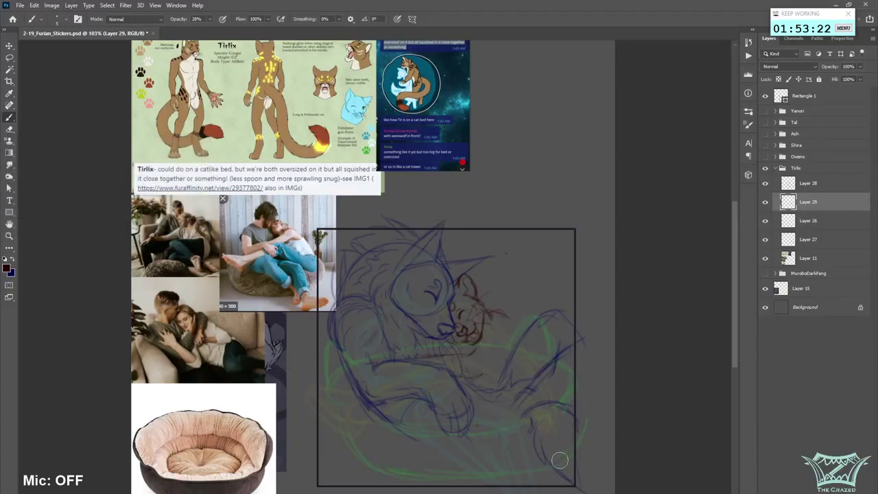
mouse_move(515, 324)
mouse_down()
mouse_move(548, 385)
mouse_move(527, 341)
mouse_move(547, 407)
mouse_up()
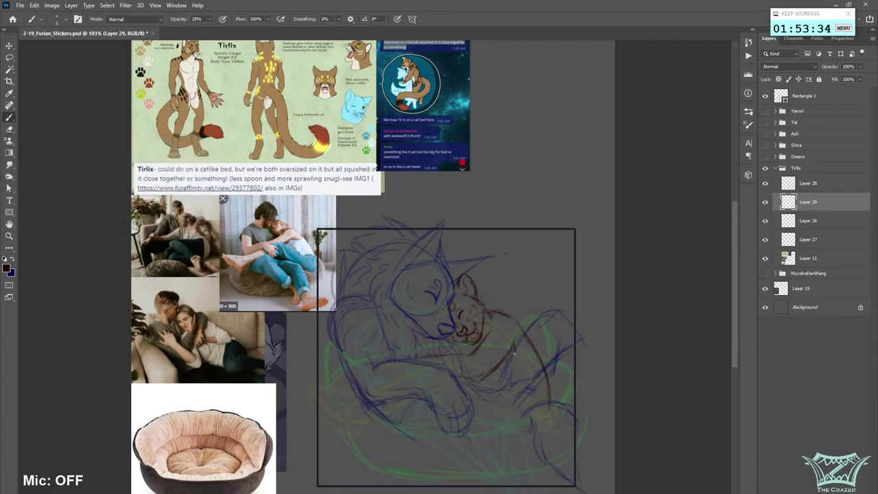
- Clean up and refine the lines of the cougar's upper arm and elbow against its torso
key(])
drag(478, 425, 502, 426)
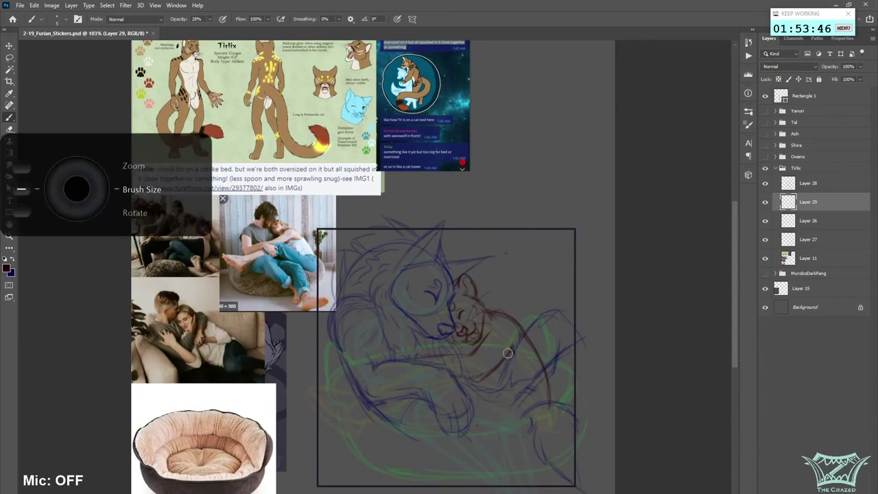
drag(508, 353, 475, 383)
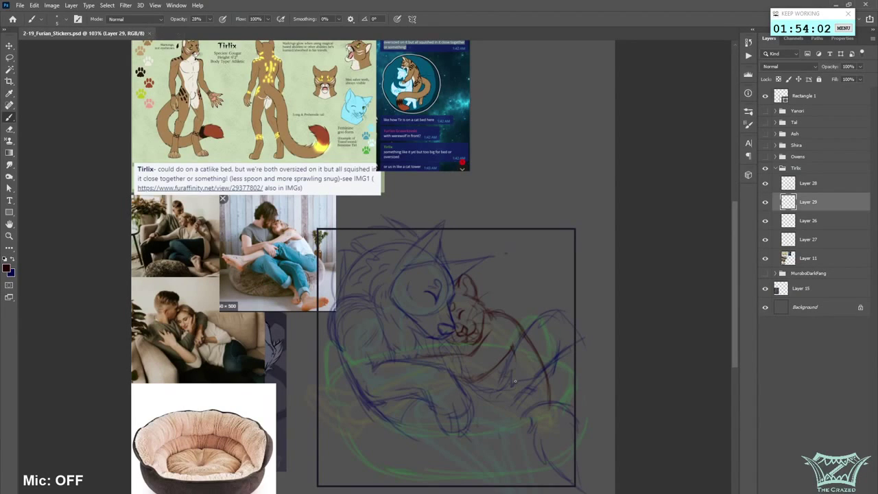
- Sketch the cougar's thigh and lower leg stretching across the wolf's lap beneath its forearm
drag(475, 402, 520, 422)
drag(512, 387, 534, 402)
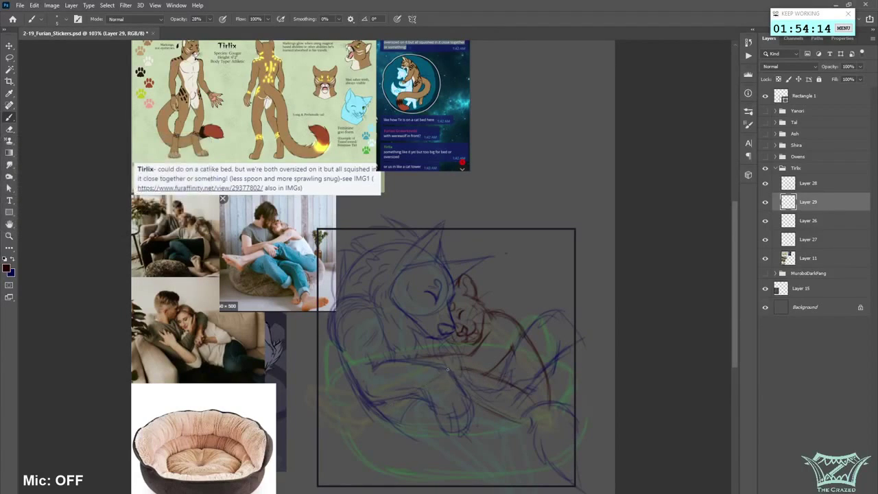
drag(431, 414, 399, 424)
drag(487, 419, 516, 426)
key(])
key(])
key(])
key(])
key(])
key(])
key(])
key(])
key(])
key(])
drag(483, 396, 523, 419)
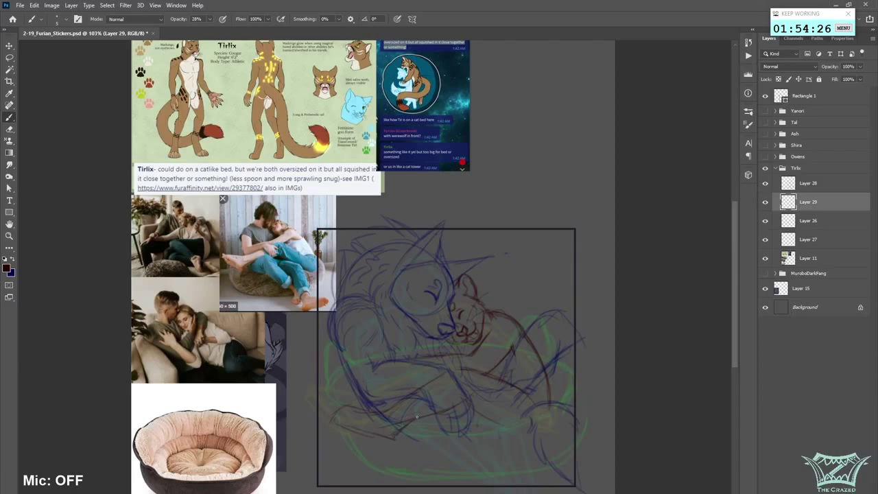
- Outline the cougar's foot at the end of the outstretched leg and firm up the leg's contours
drag(372, 409, 336, 428)
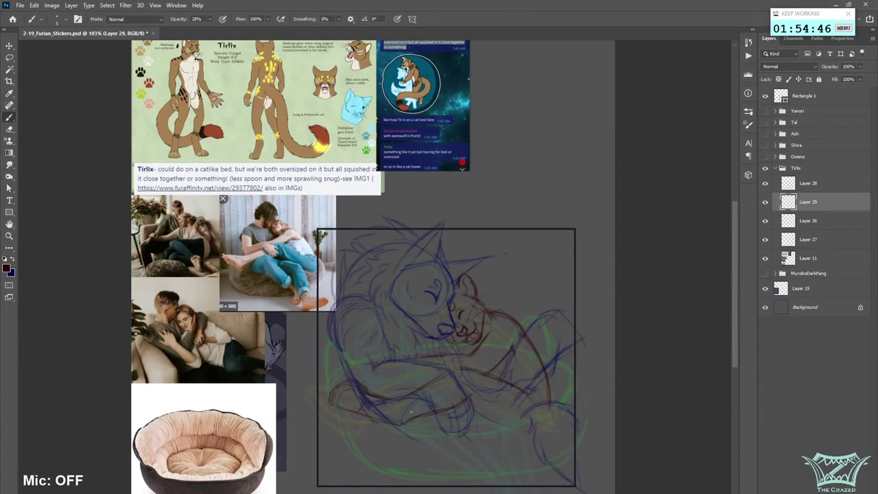
key(bracketright)
right_click(401, 400)
key(Escape)
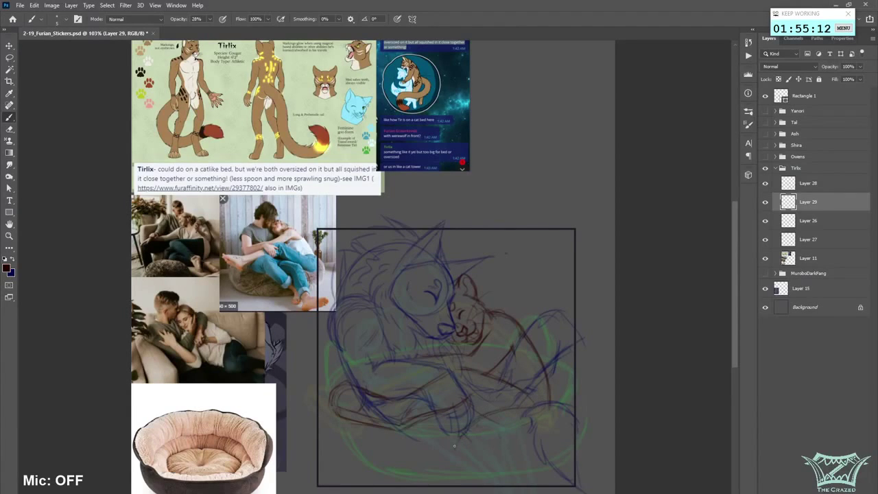
- Sketch the cougar's long, thick tail curling around below the front of the pet bed
drag(442, 454, 367, 444)
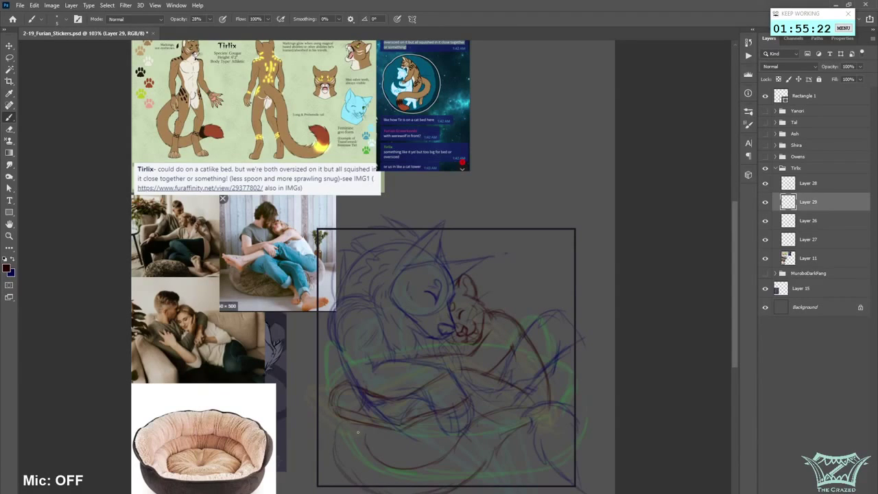
drag(334, 451, 359, 430)
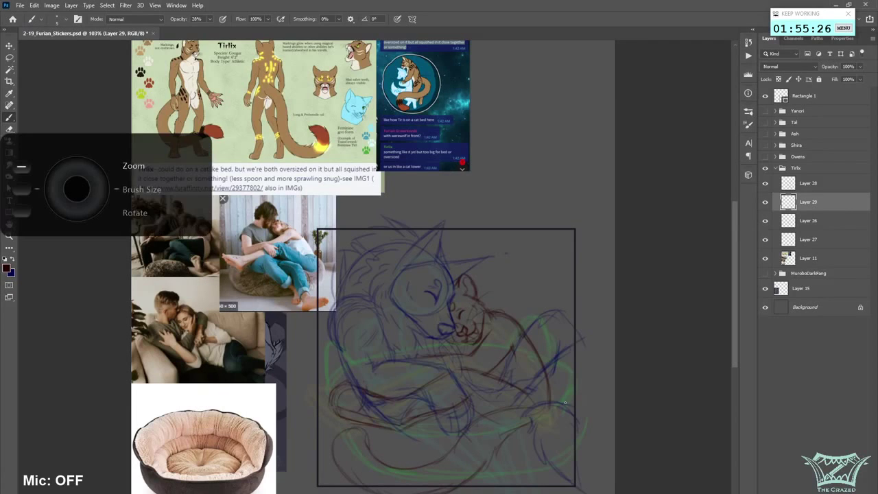
scroll(552, 410, down, 3)
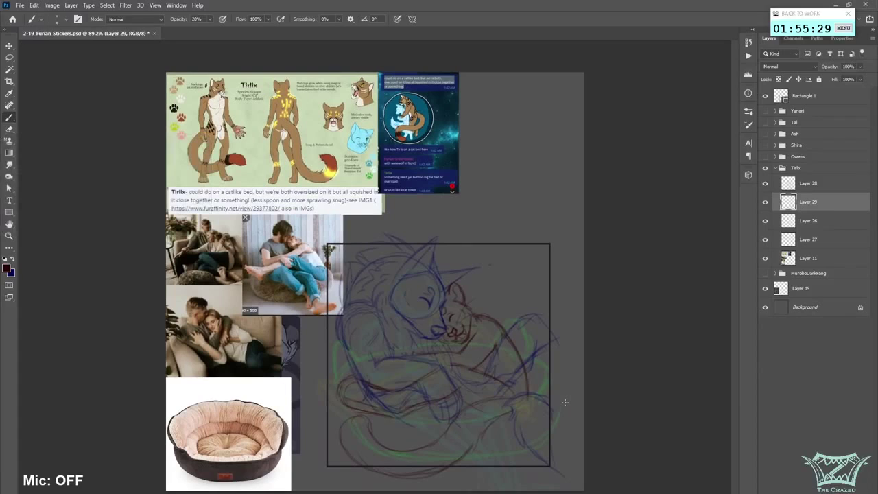
- Check what Layer 27 holds and delete Layer 26 with the rough guide figures
click(765, 240)
click(832, 236)
click(765, 239)
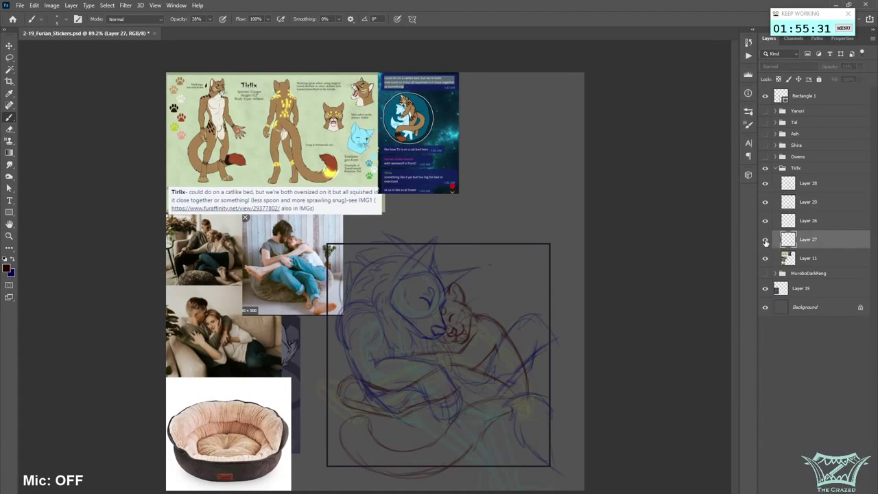
click(807, 224)
key(Delete)
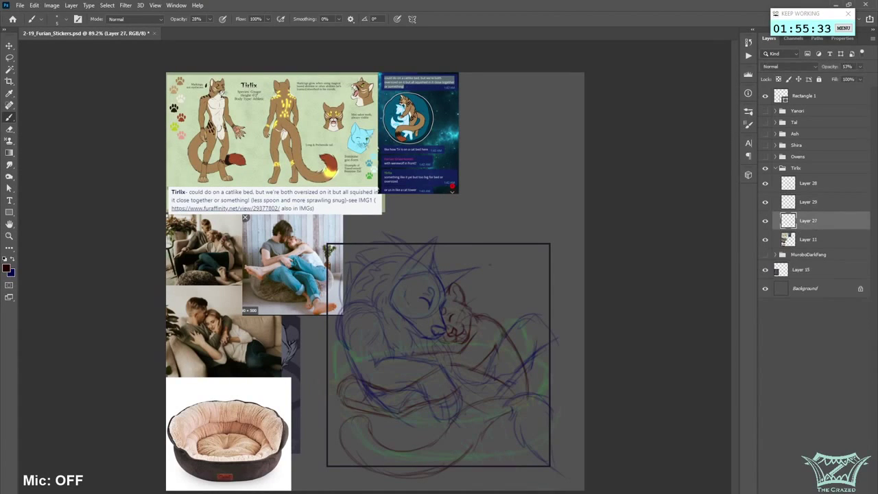
- Raise the opacity of the green bed sketch on Layer 27 to 100%
key(ctrl+s)
click(860, 67)
drag(855, 77, 873, 80)
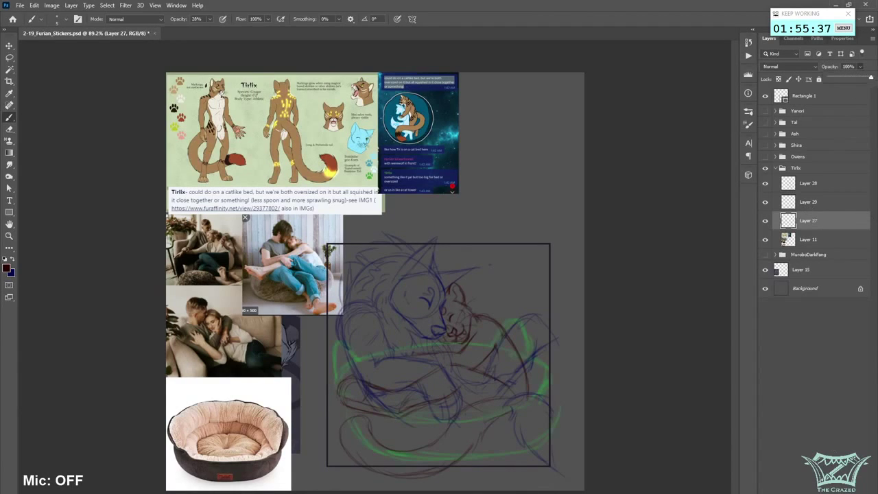
- Add a layer mask to Layer 27 and mask out the bed's rim line where it crosses both characters
click(804, 490)
key(])
key(])
key(])
key(])
key(])
key(])
key(])
key(])
key(])
key(])
key(])
key(])
key(])
key(])
key(])
key(])
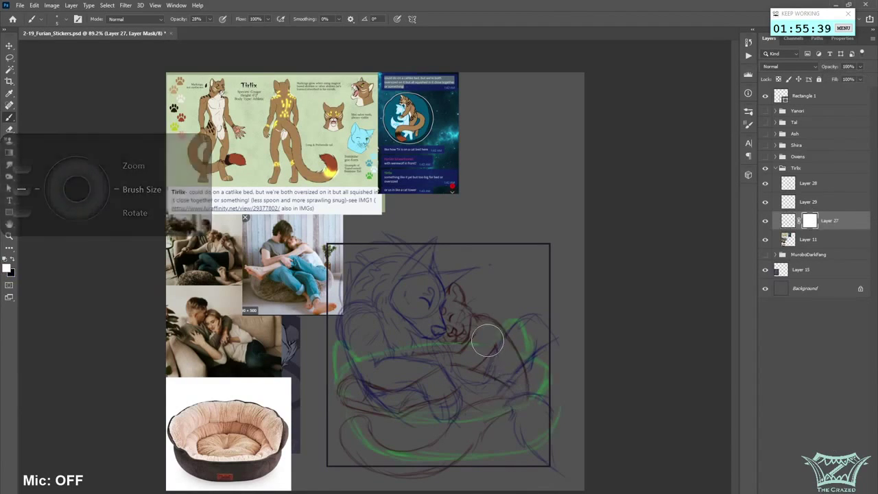
drag(472, 341, 368, 353)
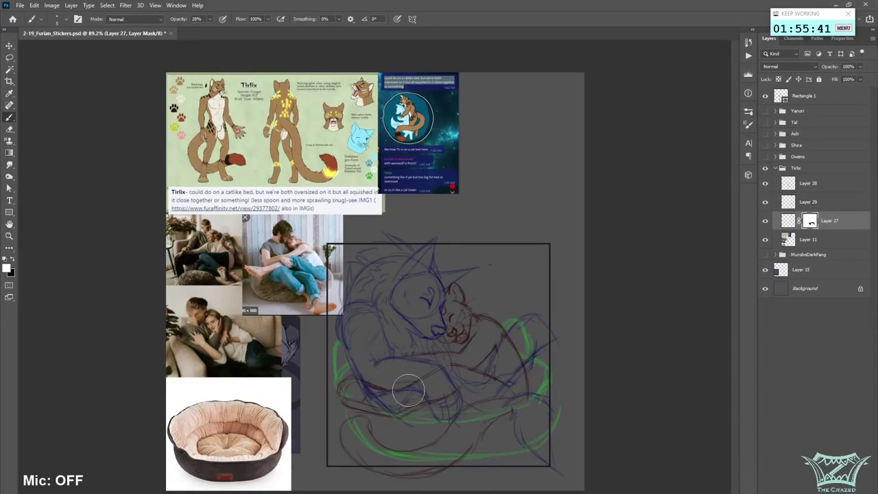
- Add a layer mask to Layer 29 and hide the cougar's leg lines that run through the wolf's forearm and paw
click(815, 205)
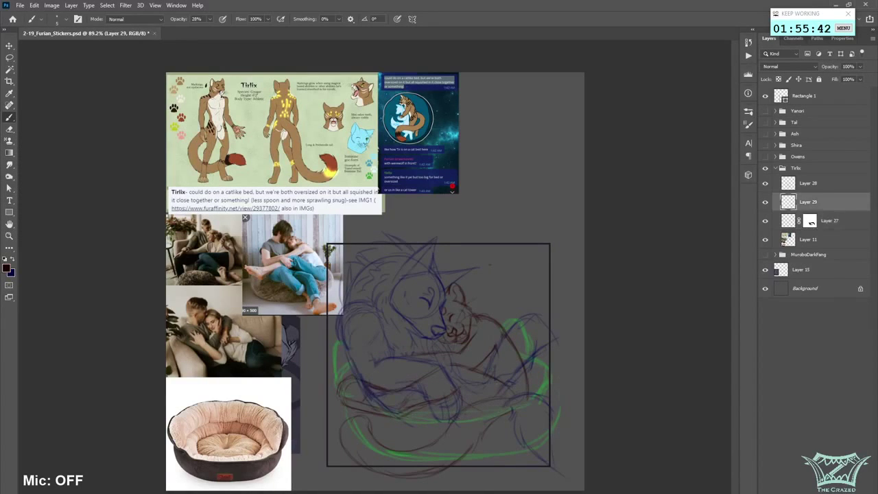
key(ctrl+shift+m)
key([)
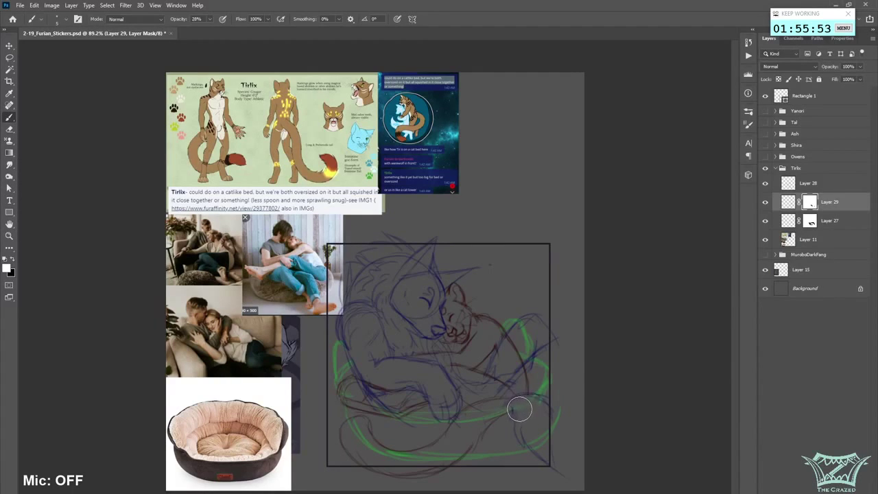
- Add a layer mask to Layer 28 and hide the wolf's lines that overlap the cougar's body and leg
click(812, 185)
click(805, 487)
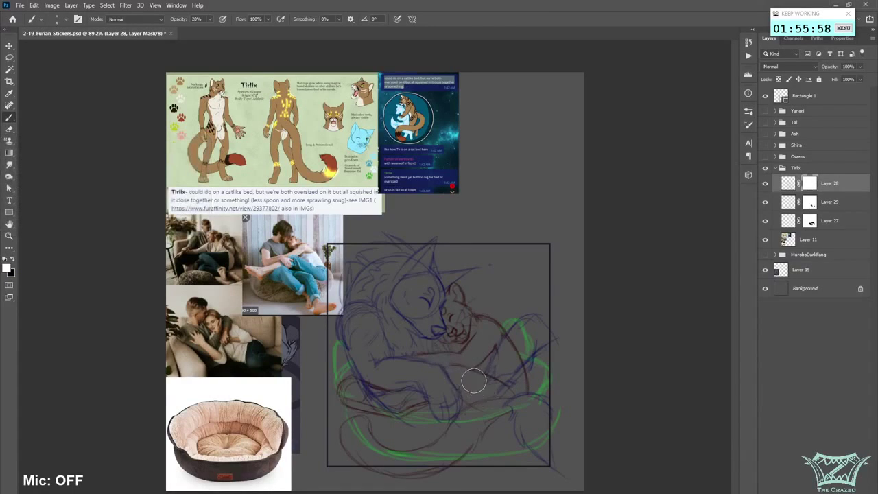
drag(501, 355, 511, 373)
mouse_move(419, 395)
mouse_down()
mouse_move(361, 393)
mouse_move(382, 400)
mouse_move(370, 388)
mouse_move(373, 400)
mouse_move(394, 404)
mouse_up()
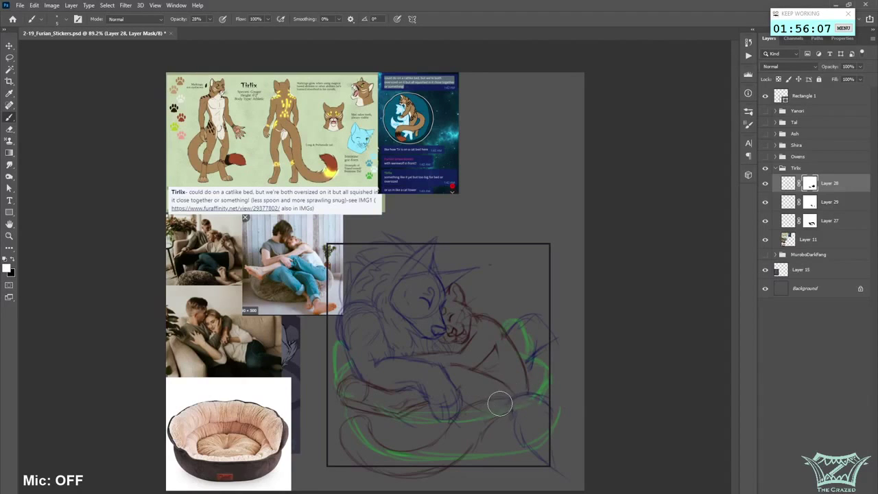
scroll(501, 439, down, 1)
scroll(501, 439, down, 1)
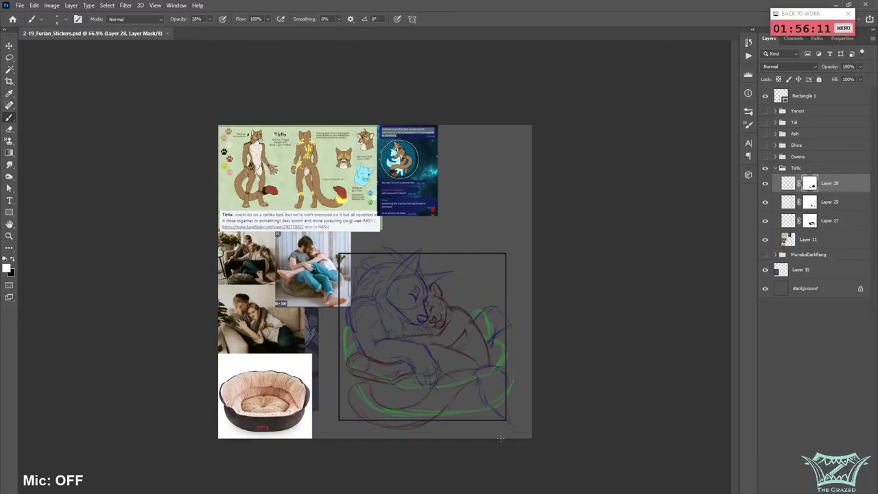
- On Layer 11, erase the edge of the reference images that overlaps the sticker frame
click(813, 238)
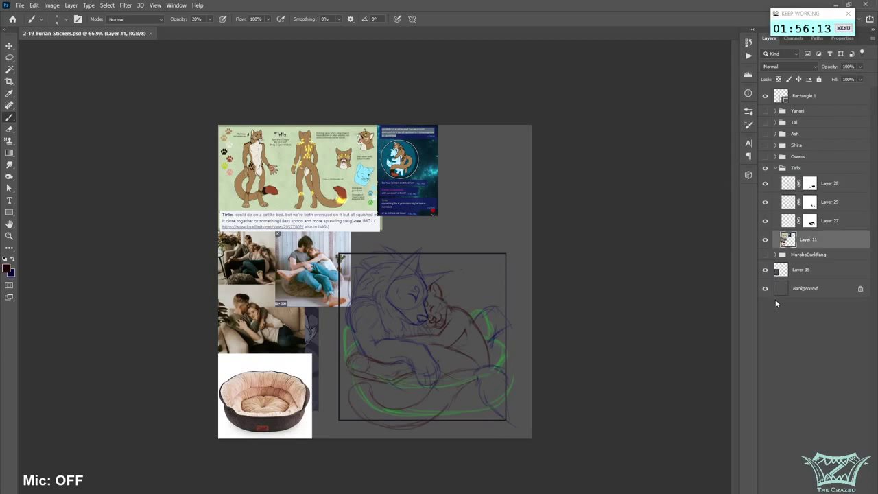
mouse_move(346, 223)
mouse_down()
mouse_move(344, 297)
mouse_move(347, 219)
mouse_move(355, 258)
mouse_move(345, 297)
mouse_move(364, 235)
mouse_move(351, 269)
mouse_up()
key(ctrl+z)
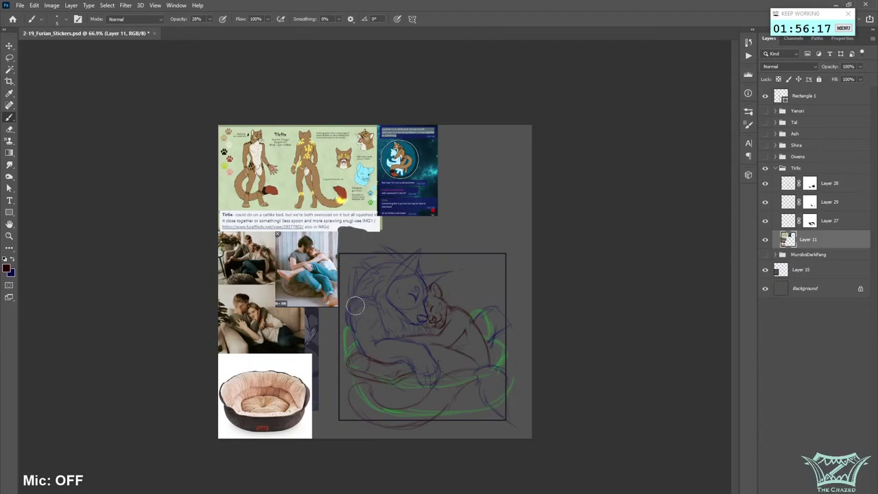
scroll(355, 306, down, 1)
scroll(356, 306, up, 2)
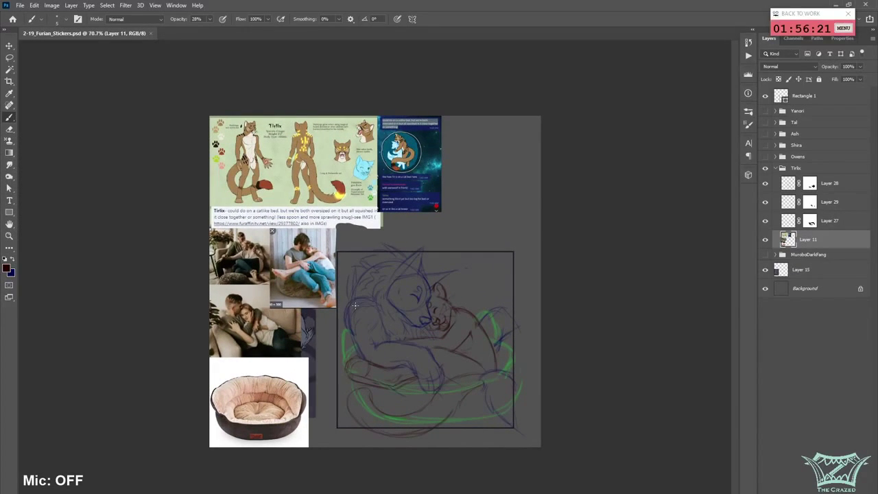
- Select Layers 28, 29 and 27, enlarge the wolf, cougar and bed sketch together to 104.40% with Free Transform, and save the file
click(786, 180)
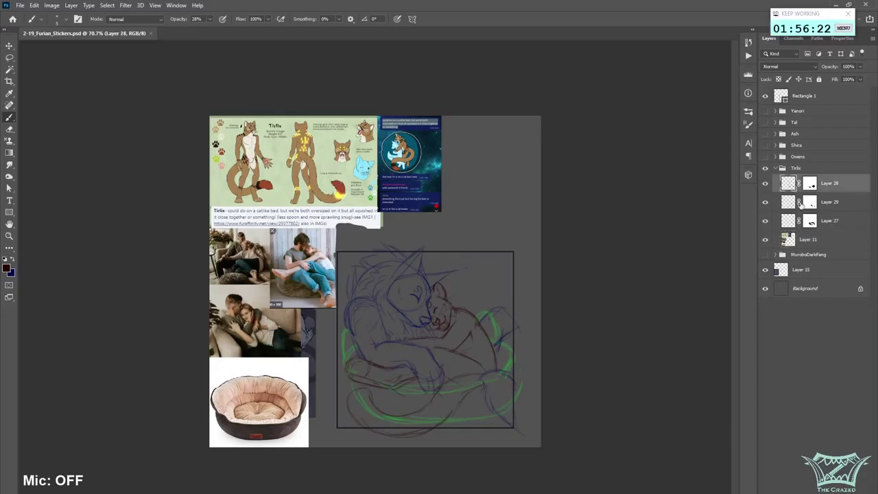
shift+click(774, 229)
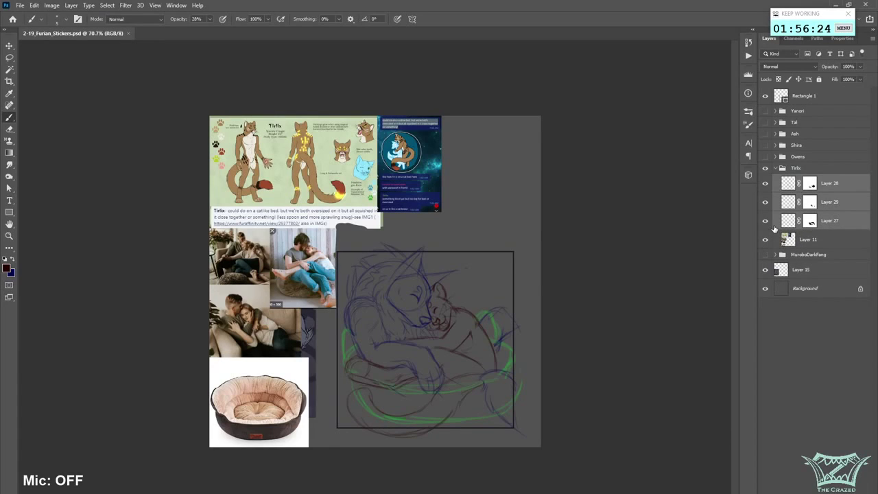
click(9, 59)
right_click(414, 313)
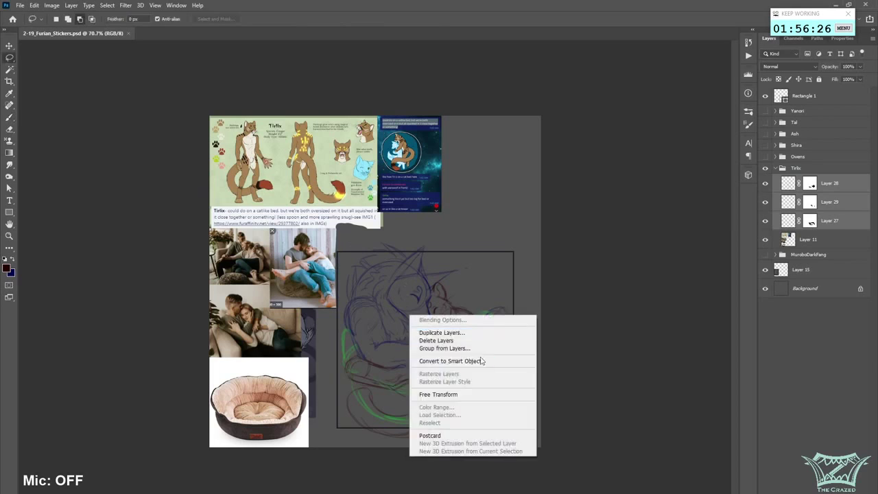
click(439, 395)
drag(539, 239, 546, 229)
click(453, 19)
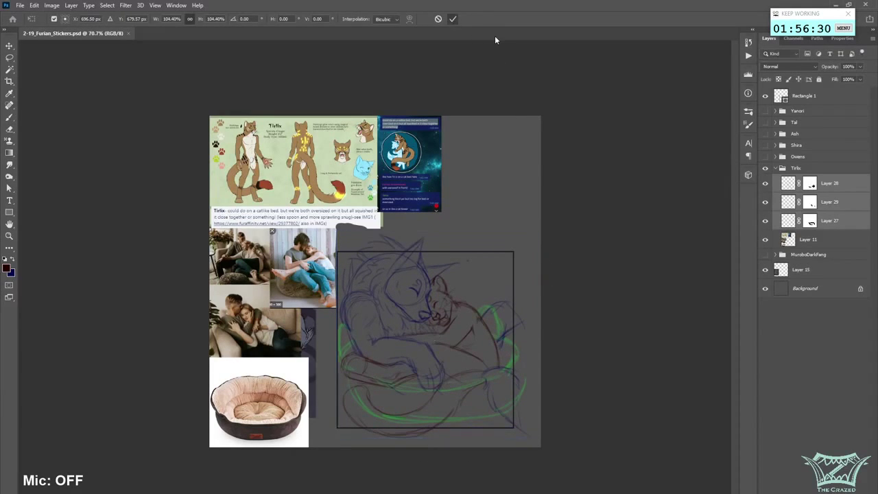
key(ctrl+s)
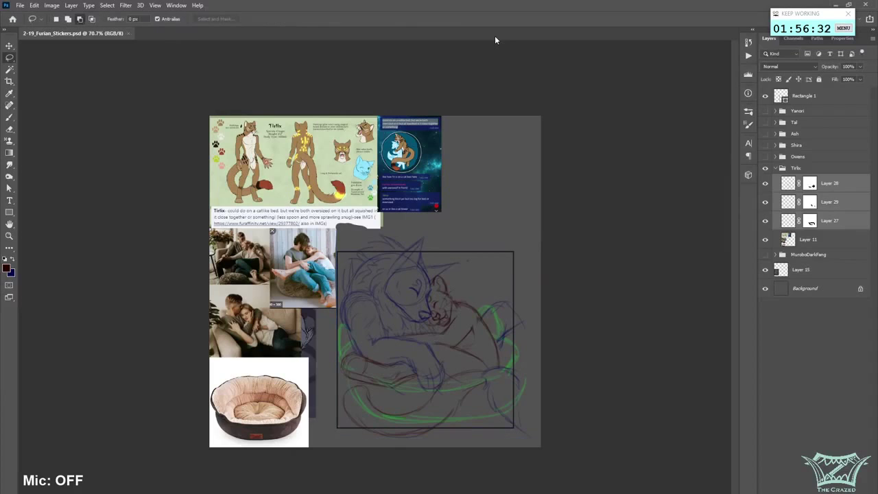
- Hide the Tirlix group, show the MuroboDarkFang group, and add a new layer above Layer 7 for brush sketching
click(775, 167)
click(765, 168)
click(765, 178)
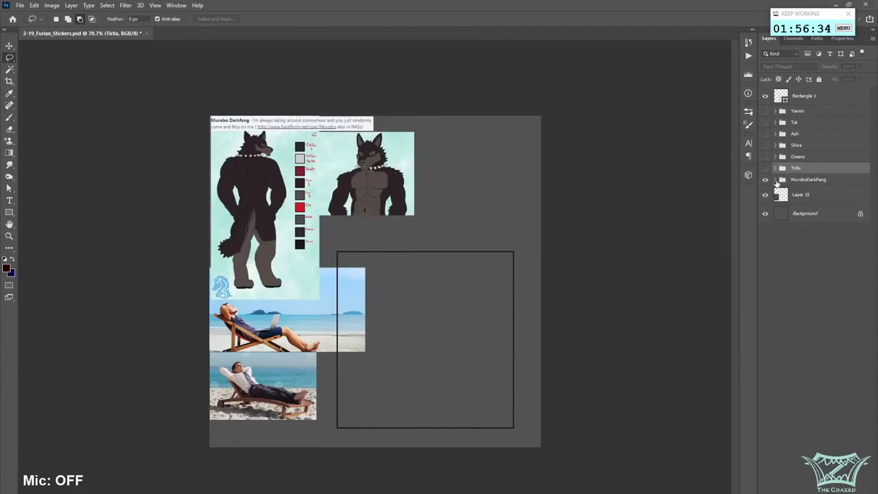
click(776, 179)
click(817, 196)
key(ctrl+alt+shift+n)
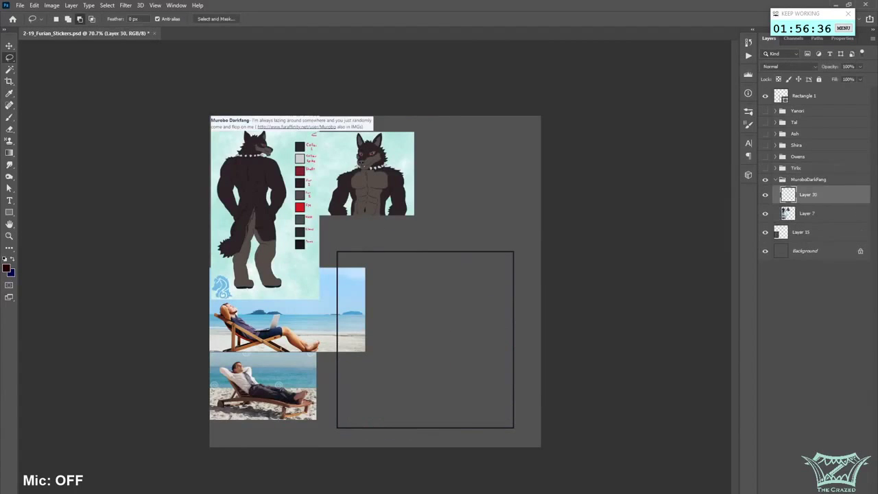
click(9, 118)
scroll(317, 375, up, 3)
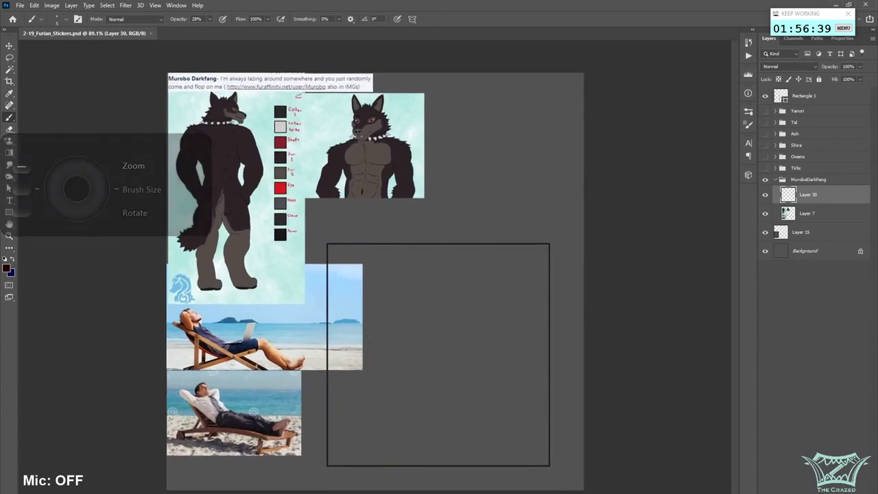
- On Layer 7, paint over the third color swatch of the wolf reference with a large dark brush
click(779, 210)
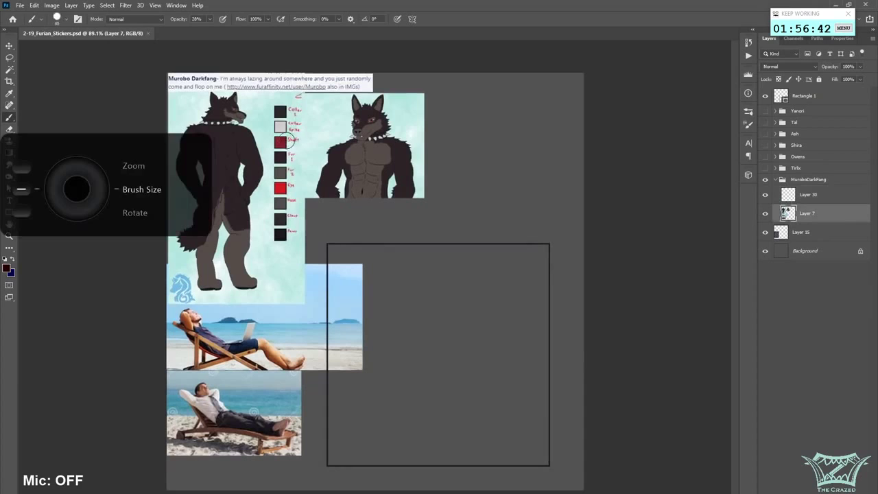
mouse_move(209, 19)
mouse_down()
mouse_move(240, 29)
mouse_move(172, 29)
mouse_up()
click(287, 140)
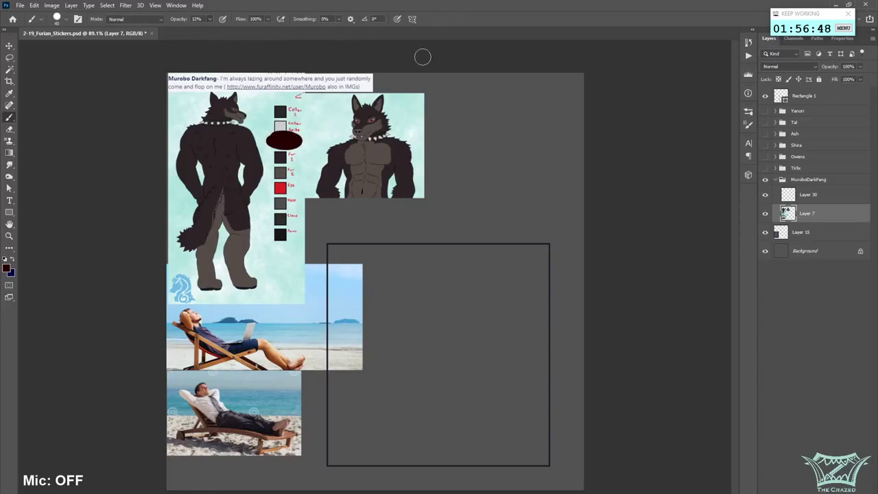
- Shrink the brush for sketching, set its opacity to 29%, and make Layer 30 the active layer
key(bracketleft)
key(bracketleft)
key(bracketleft)
key(bracketleft)
key(bracketleft)
key(bracketleft)
key(bracketleft)
click(210, 19)
mouse_move(419, 295)
mouse_down()
mouse_move(466, 347)
mouse_move(409, 439)
mouse_up()
key(ctrl+z)
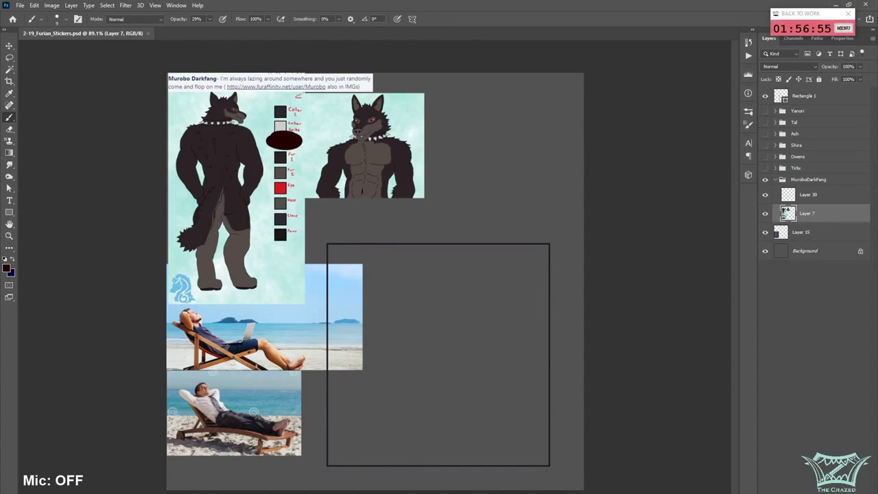
click(813, 198)
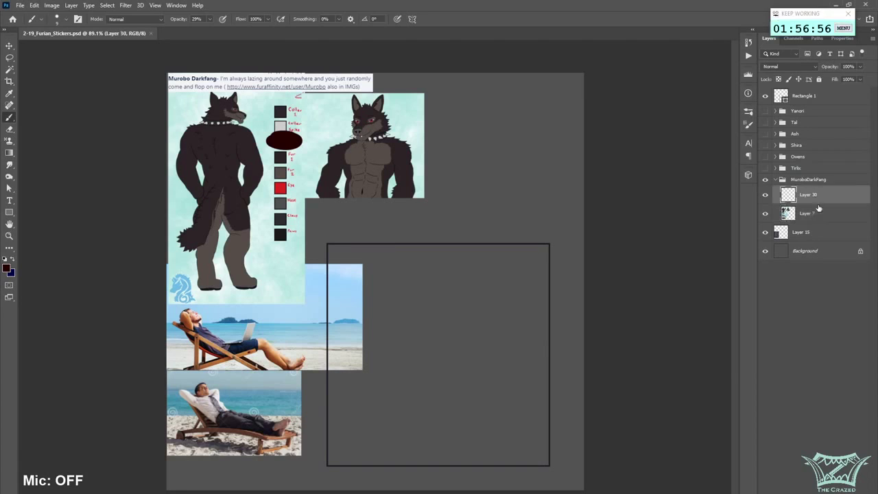
scroll(353, 391, down, 2)
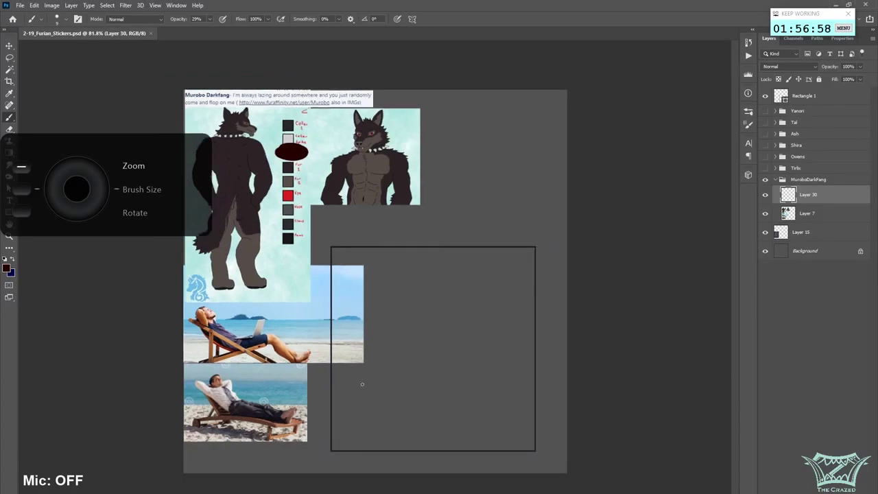
- Hide the MuroboDarkFang group and review the sketches in the Yanori, Tal, Ash, Shira and Owens groups one by one
click(777, 180)
click(765, 179)
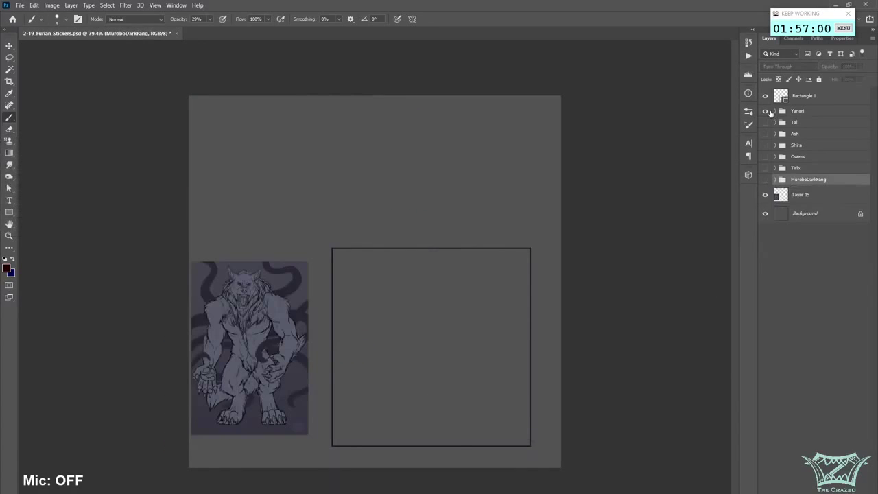
click(766, 111)
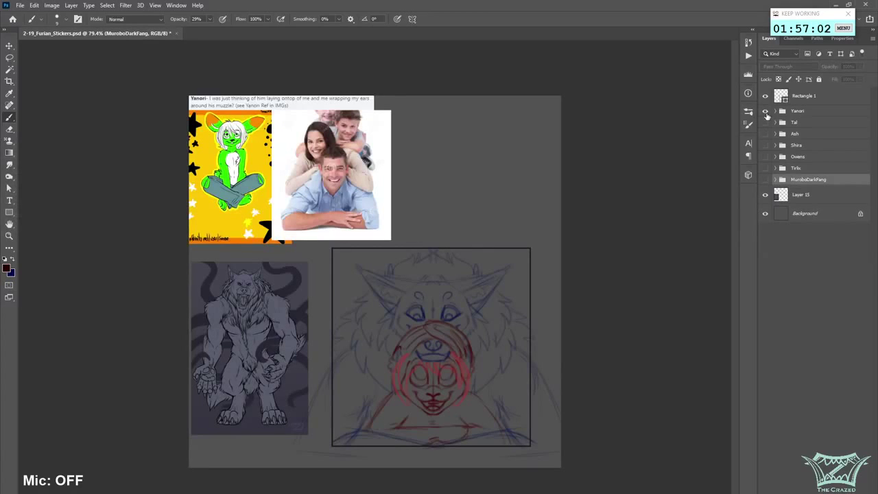
click(765, 111)
click(765, 122)
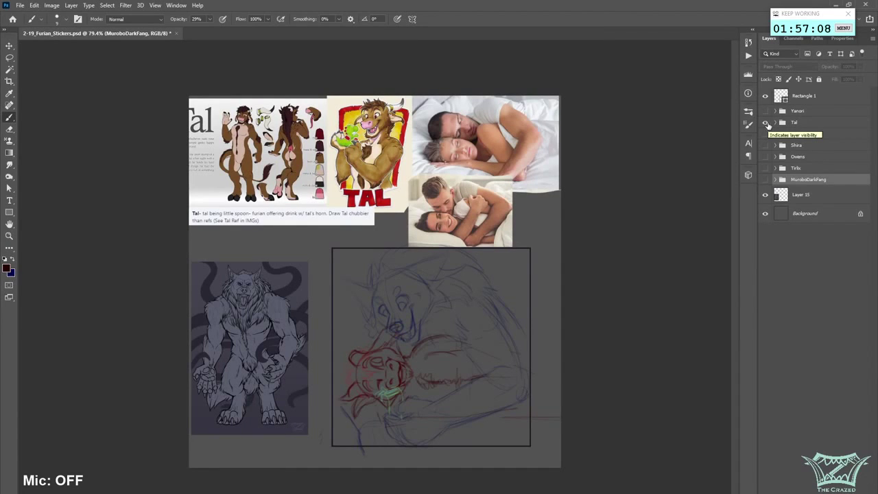
click(765, 122)
click(765, 134)
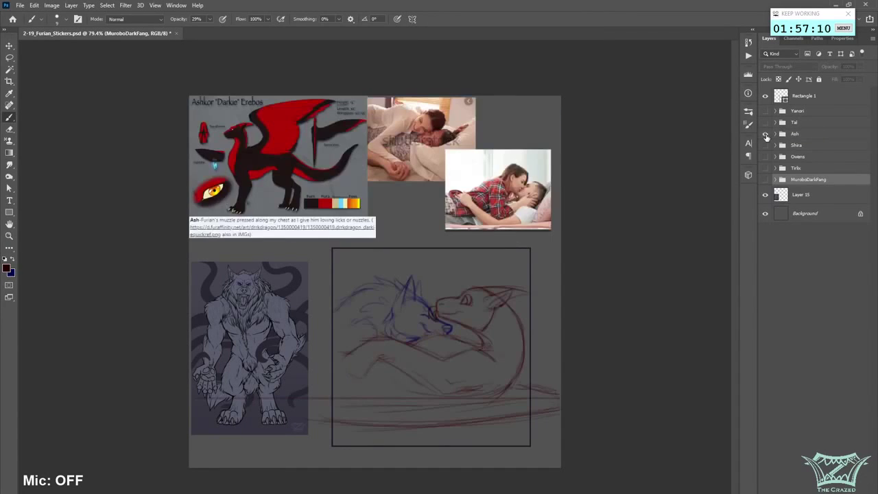
click(766, 136)
click(765, 145)
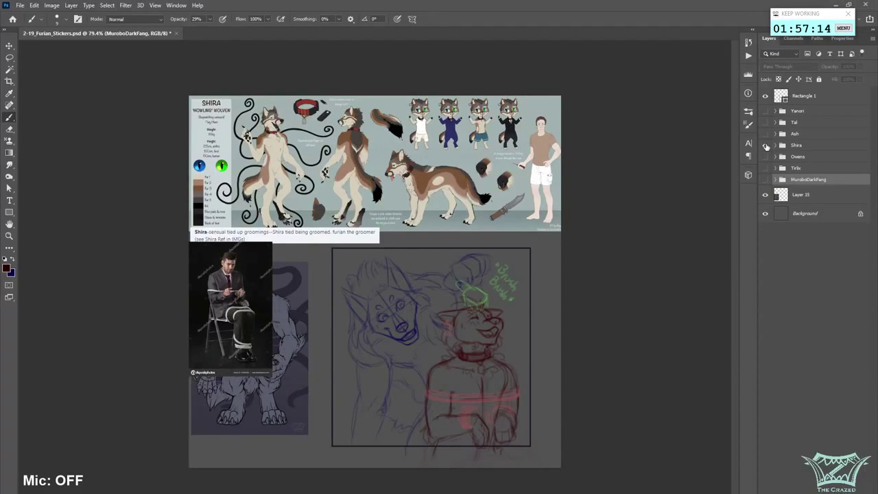
click(765, 144)
click(765, 156)
click(766, 156)
click(766, 145)
- On Layer 22 of the Shira group, lasso the red rope lines around the tied wolf, shift them slightly down, and deselect
click(774, 145)
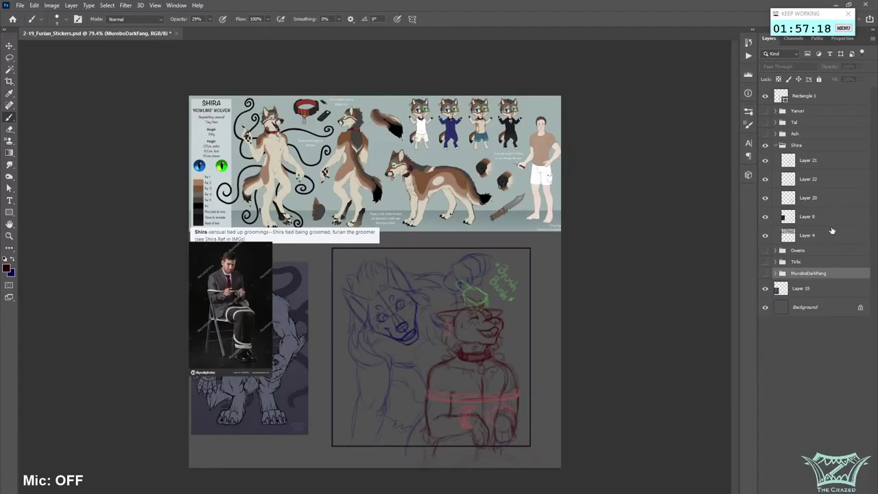
click(816, 199)
click(765, 197)
click(766, 198)
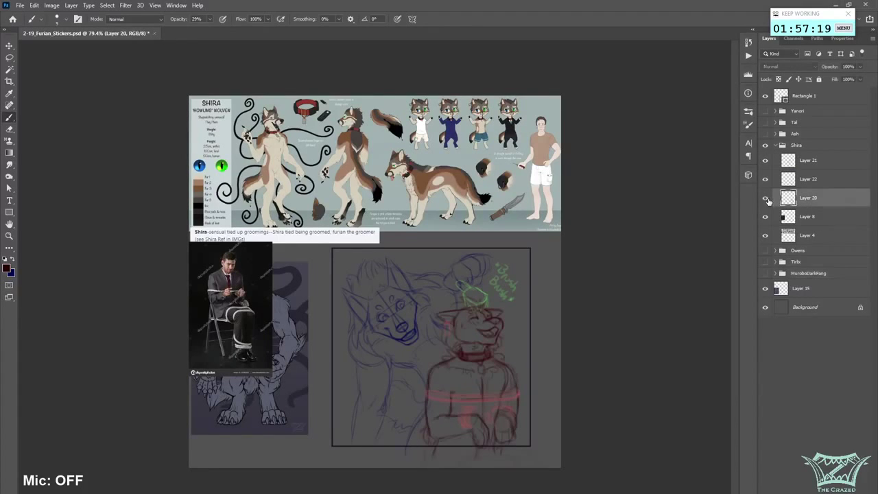
click(816, 179)
key(l)
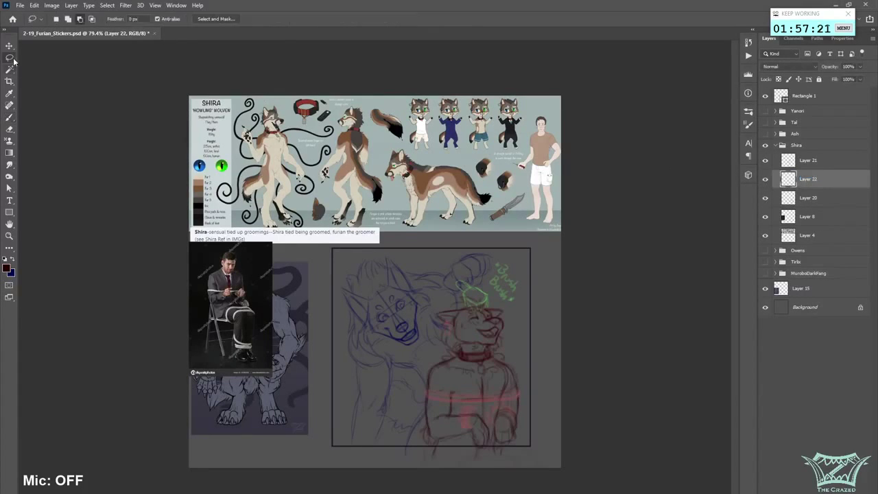
mouse_move(386, 434)
mouse_down()
mouse_move(526, 380)
mouse_move(384, 411)
mouse_up()
key(v)
drag(519, 402, 522, 410)
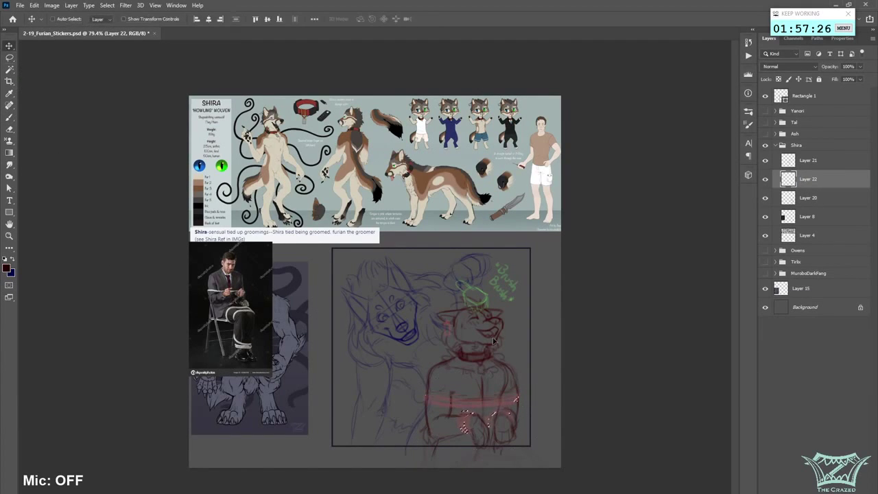
click(107, 5)
click(137, 22)
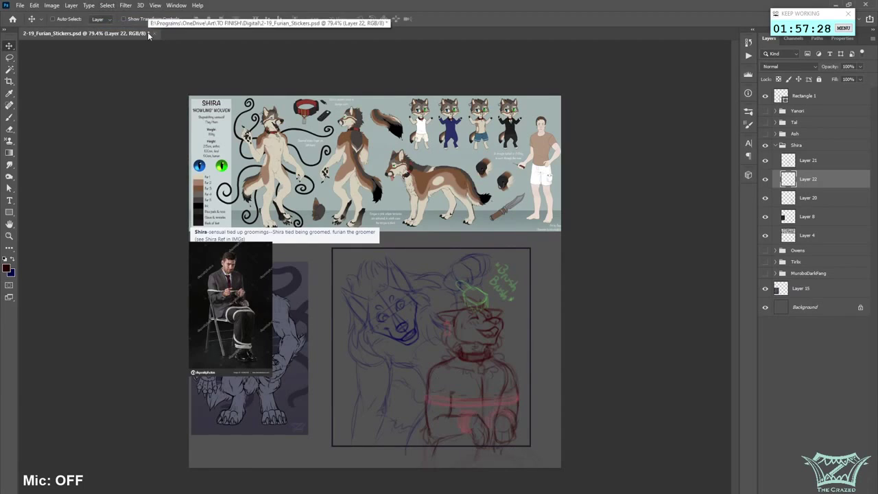
- Collapse and hide the Shira group, and review the sketches in the Owens and Tirlix groups
click(775, 147)
click(774, 145)
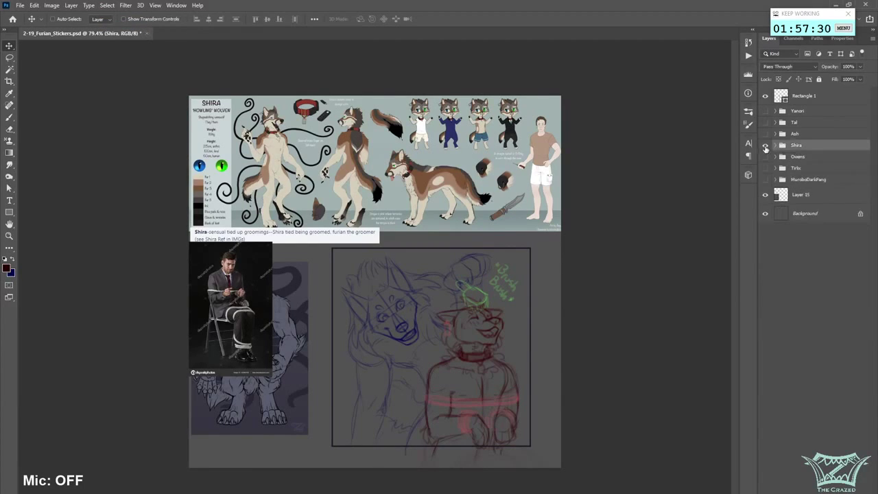
click(765, 145)
click(765, 157)
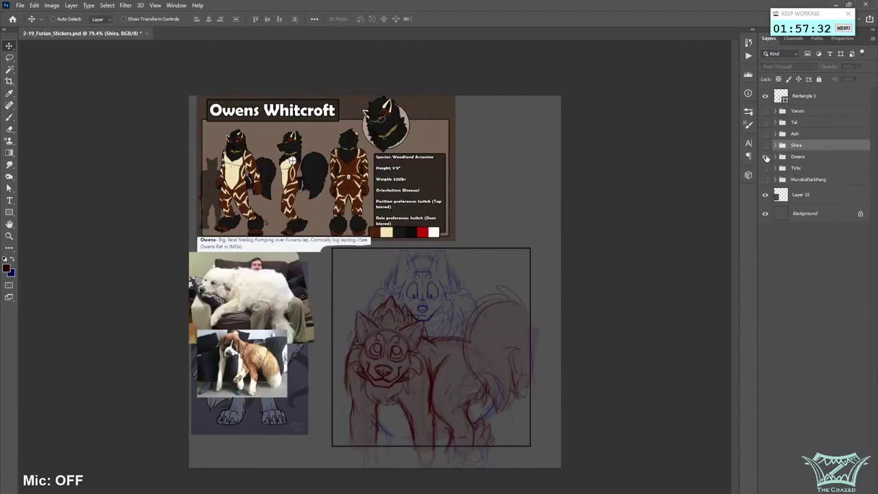
click(765, 157)
click(766, 169)
click(765, 169)
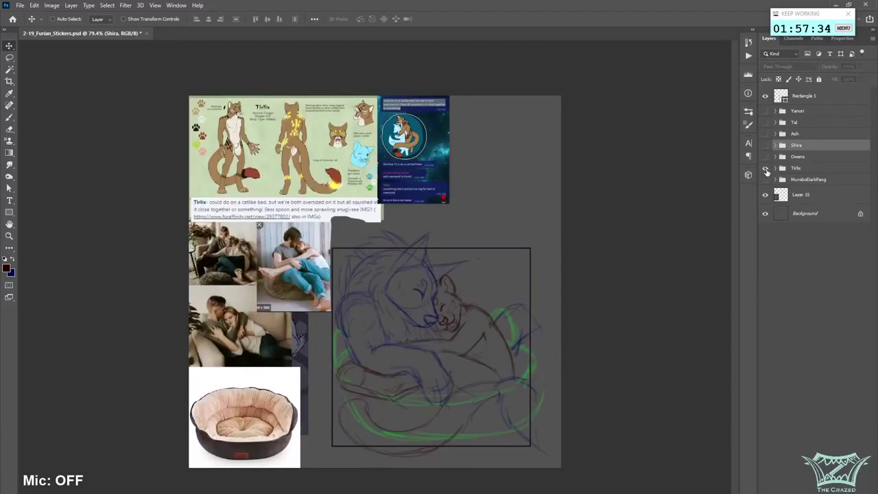
- Show the MuroboDarkFang group and, on Layer 7, erase the part of the upper beach photo that overlaps the sticker frame
click(765, 180)
click(775, 180)
click(822, 199)
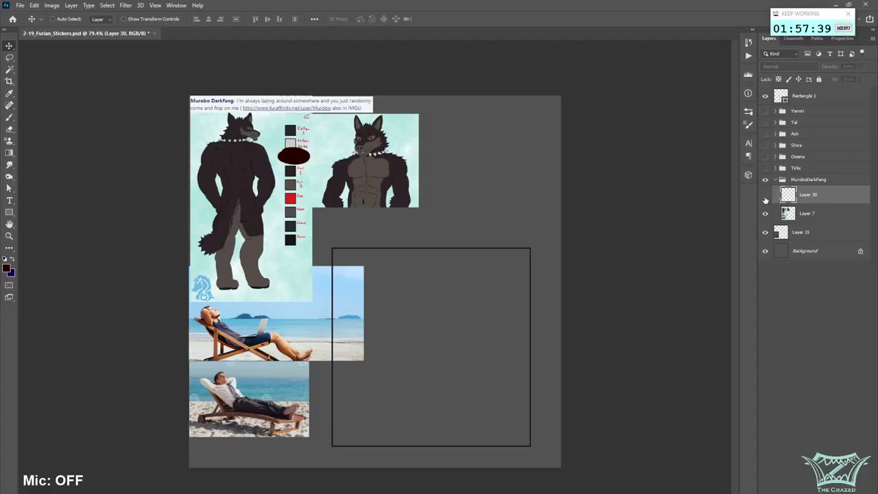
click(808, 213)
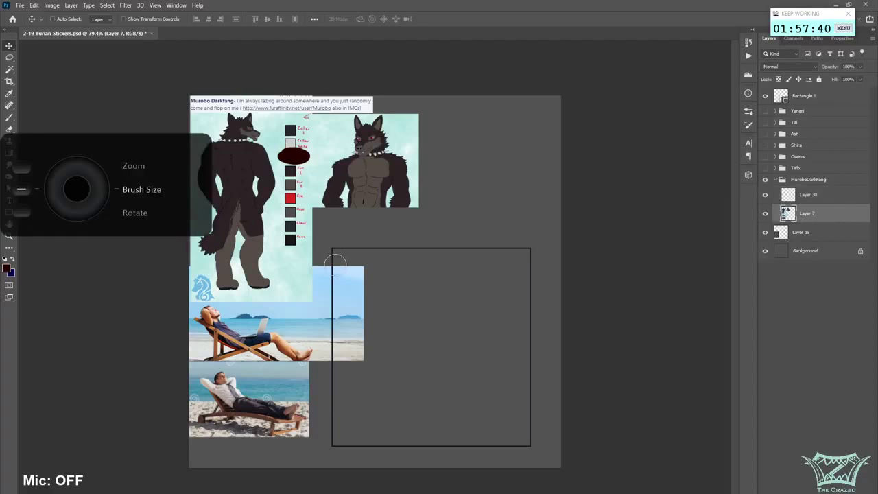
mouse_move(336, 261)
mouse_down()
mouse_move(331, 251)
mouse_move(355, 356)
mouse_up()
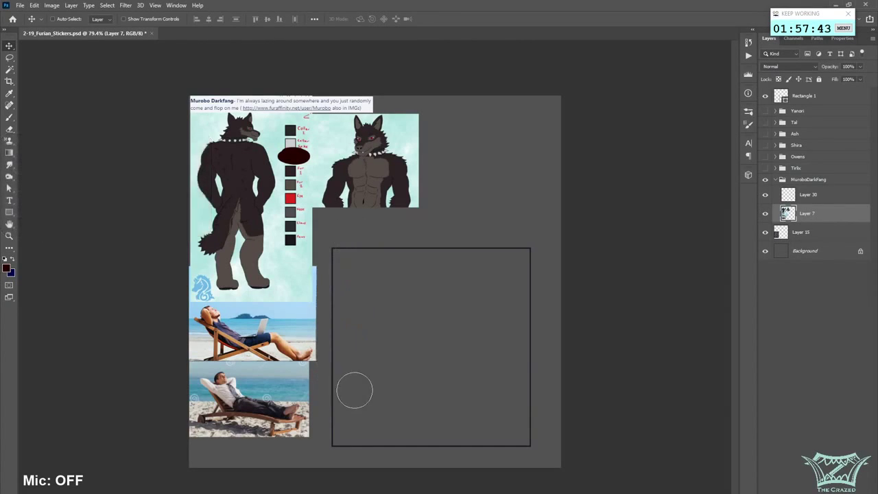
- Make Layer 30 active, flip the whole canvas horizontally, and save the file
click(808, 194)
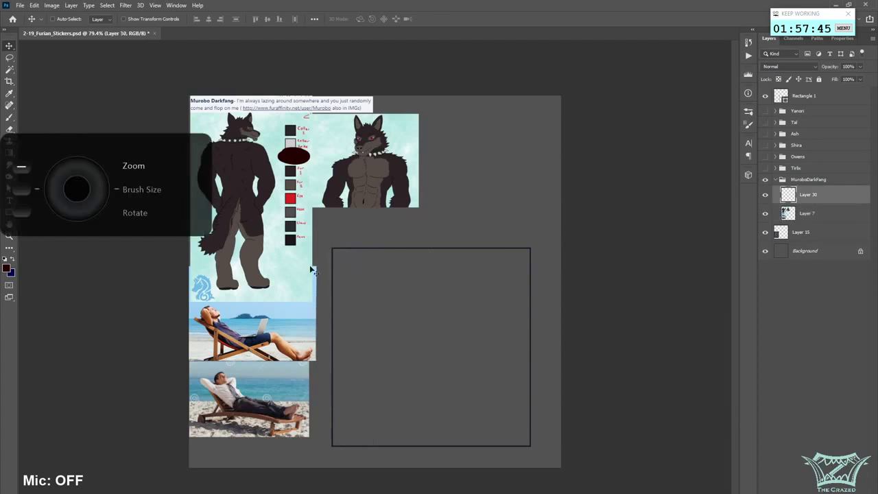
scroll(19, 126, up, 2)
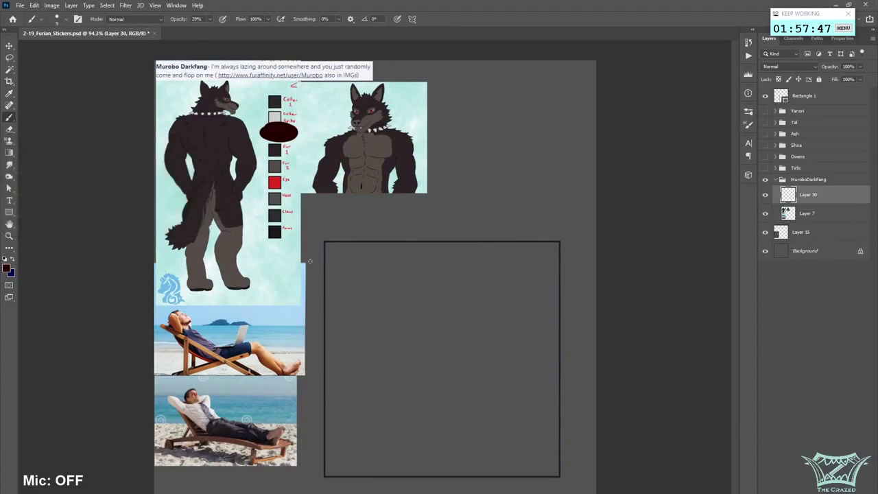
key(ctrl+shift+h)
key(ctrl+s)
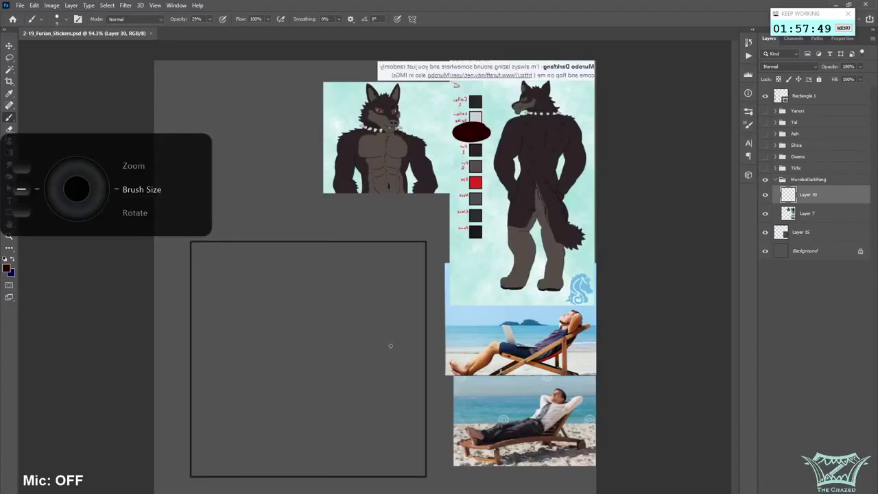
- On Layer 30, sketch a rough reclining figure over the upper beach chair photo and move it into the sticker frame
key([)
key([)
mouse_move(561, 325)
mouse_down()
mouse_move(563, 317)
mouse_move(580, 321)
mouse_up()
key(ctrl+z)
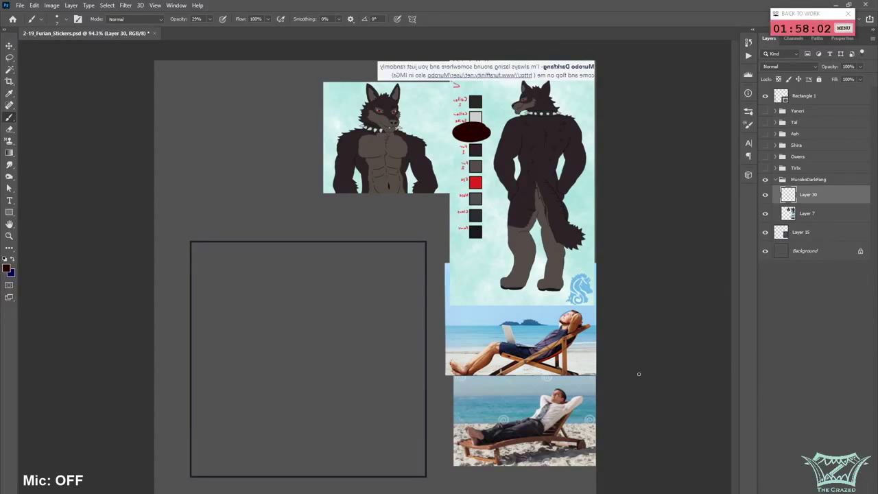
click(9, 46)
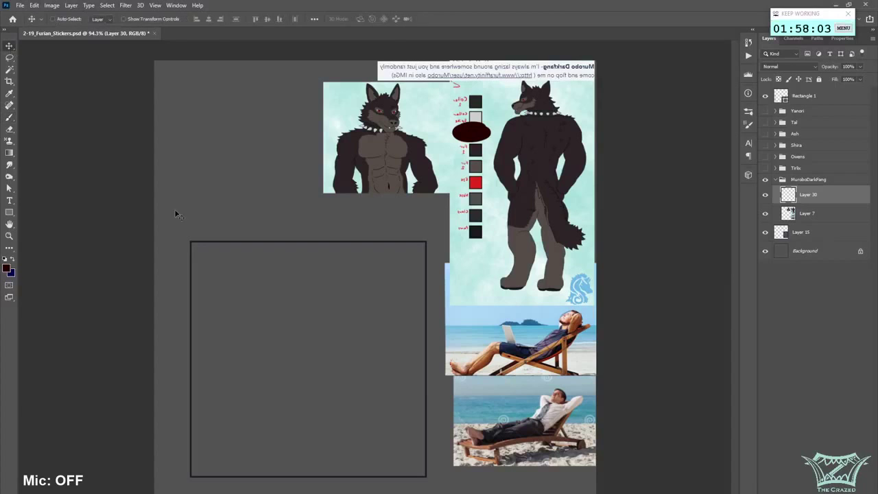
drag(560, 352, 345, 366)
scroll(526, 384, down, 2)
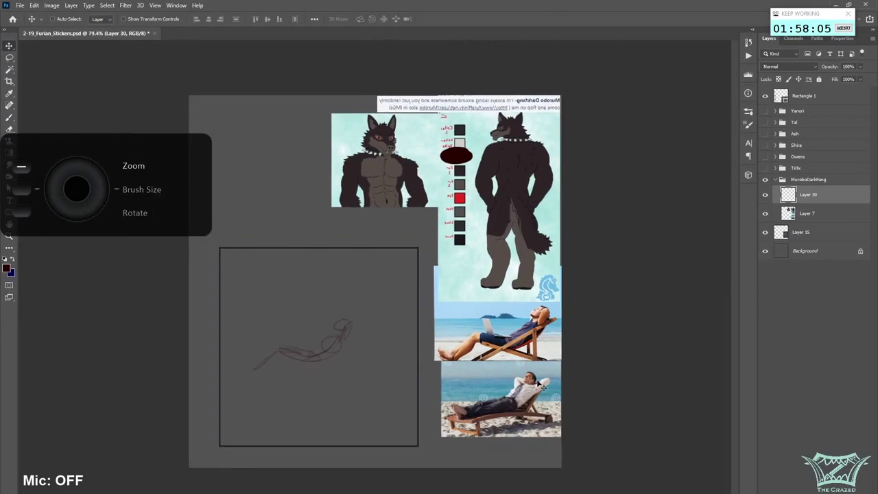
- Flip the canvas horizontally, save the file, and rough in a second figure in dark blue lying on the reclining figure
key(ctrl+shift+h)
key(ctrl+s)
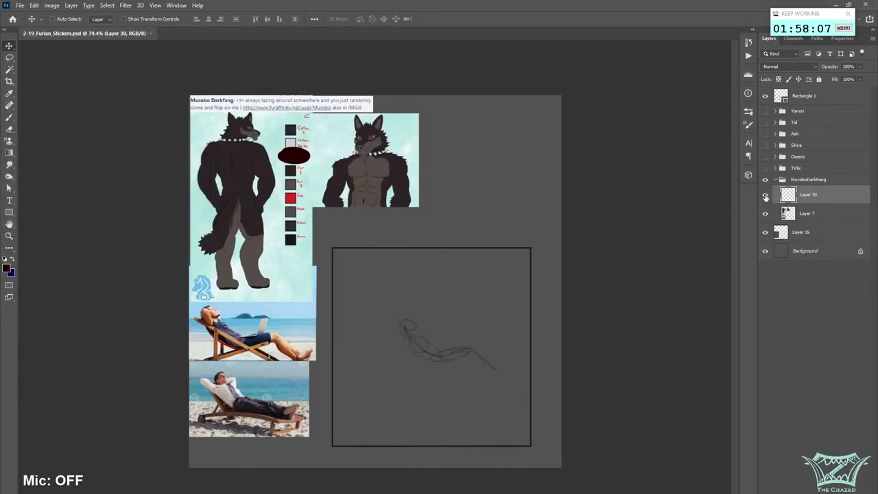
click(9, 57)
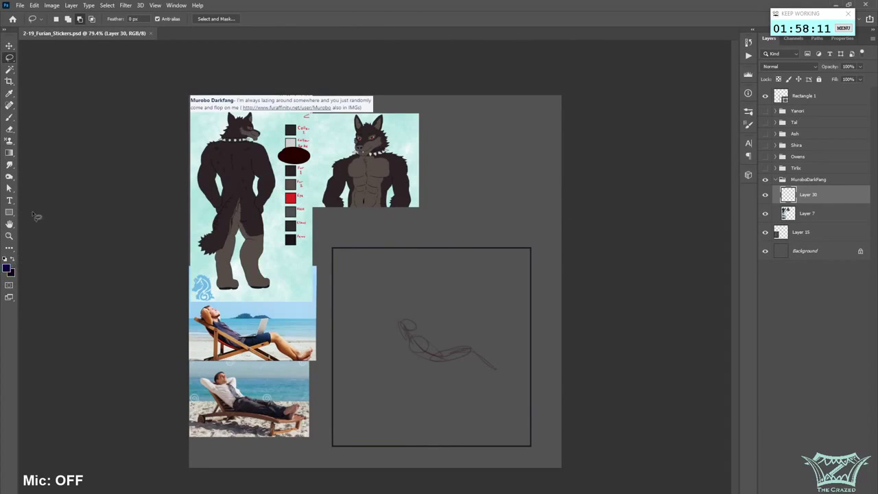
click(9, 118)
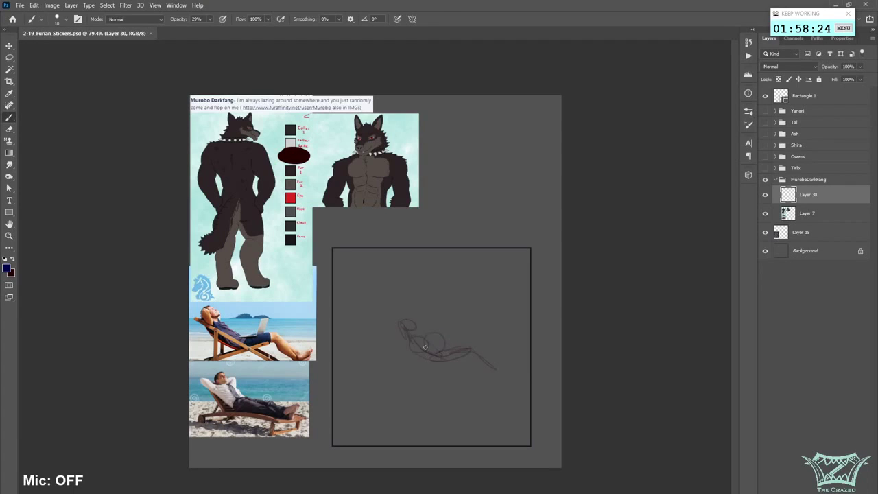
drag(425, 347, 433, 334)
mouse_move(440, 332)
mouse_down()
mouse_move(461, 339)
mouse_move(436, 323)
mouse_move(463, 344)
mouse_move(450, 341)
mouse_move(448, 360)
mouse_move(447, 338)
mouse_move(448, 372)
mouse_up()
scroll(354, 441, up, 3)
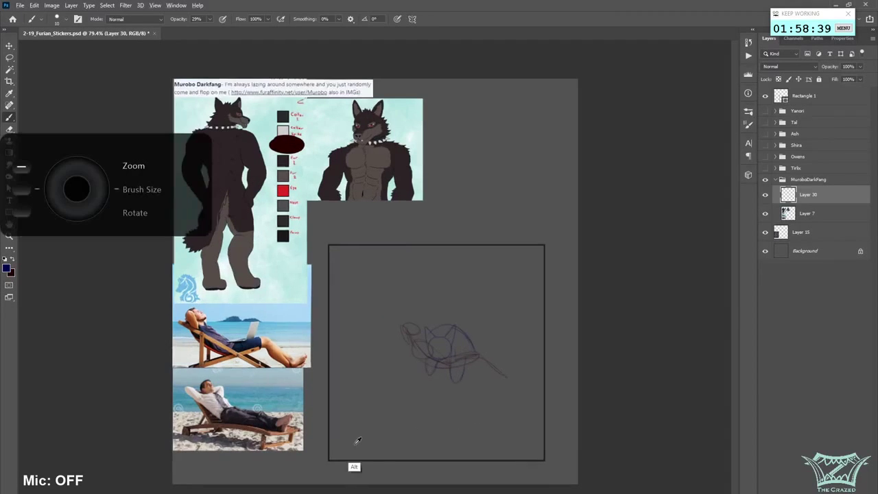
scroll(355, 442, down, 1)
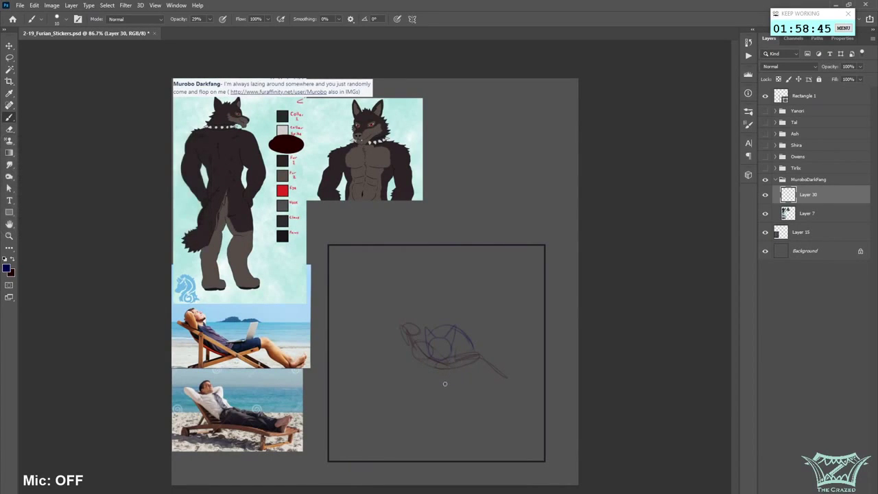
- Rotate the Layer 30 sketch about -12° with Free Transform and draw the blue figure's limbs hanging over the reclining body
click(9, 57)
right_click(468, 339)
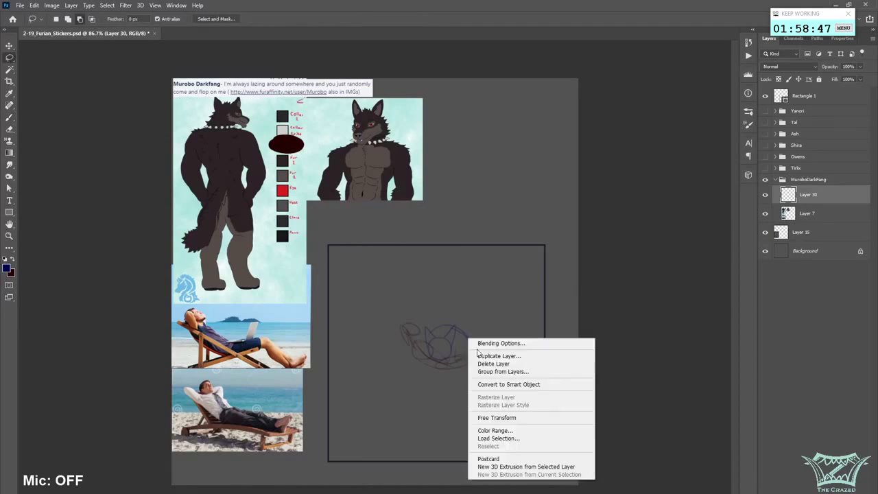
click(514, 420)
drag(532, 384, 538, 367)
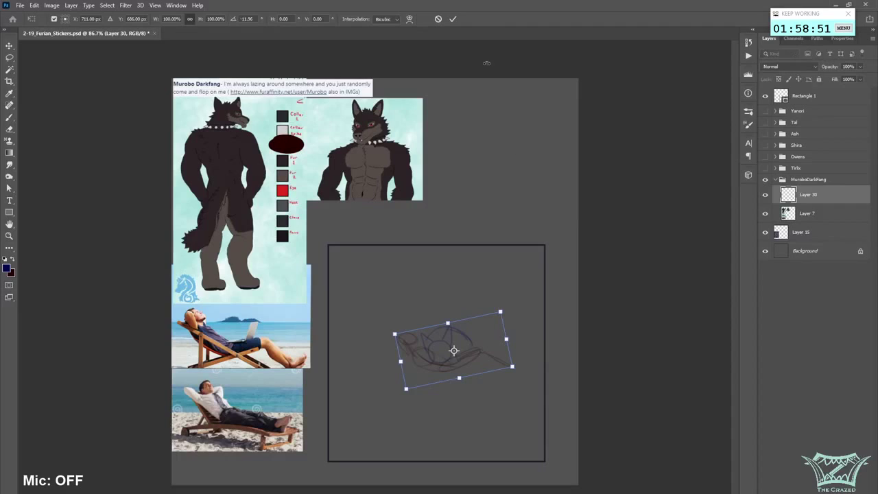
click(452, 20)
click(11, 121)
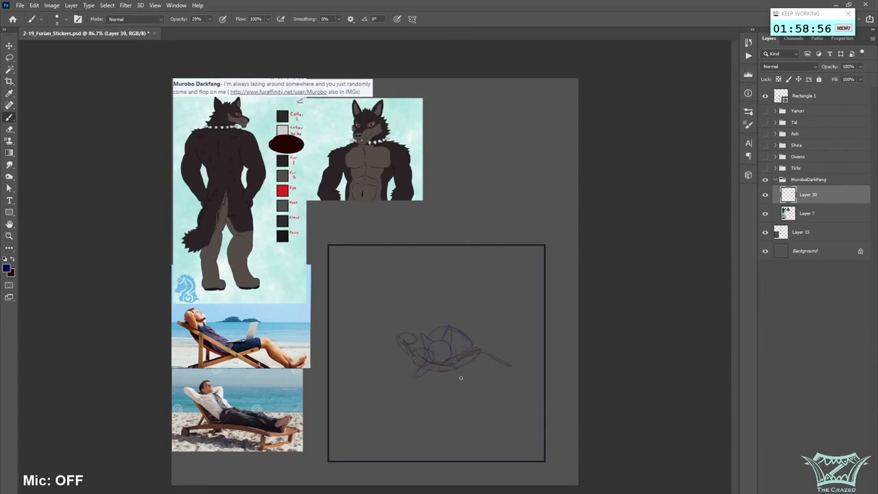
drag(462, 360, 466, 378)
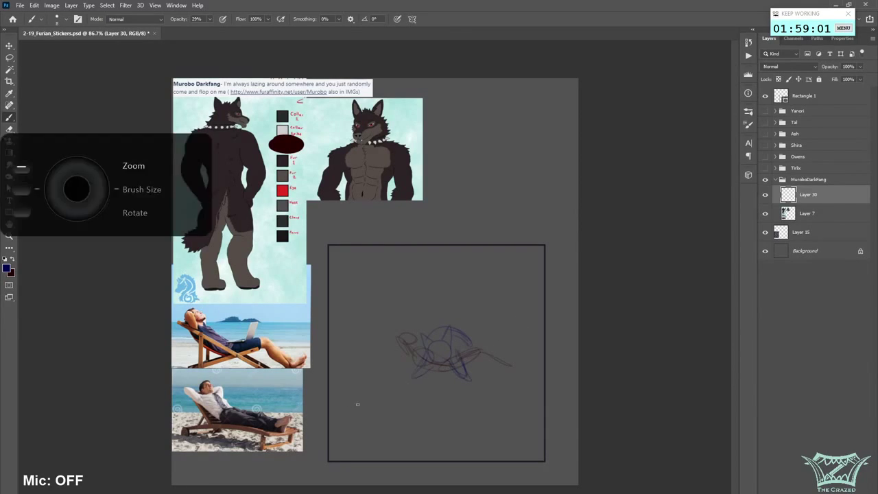
- Lower Layer 30's opacity to 46% and scale its sketch proportionally to about 282%, positioning it across the sticker frame
scroll(339, 416, down, 1)
drag(860, 66, 836, 73)
click(13, 57)
right_click(450, 333)
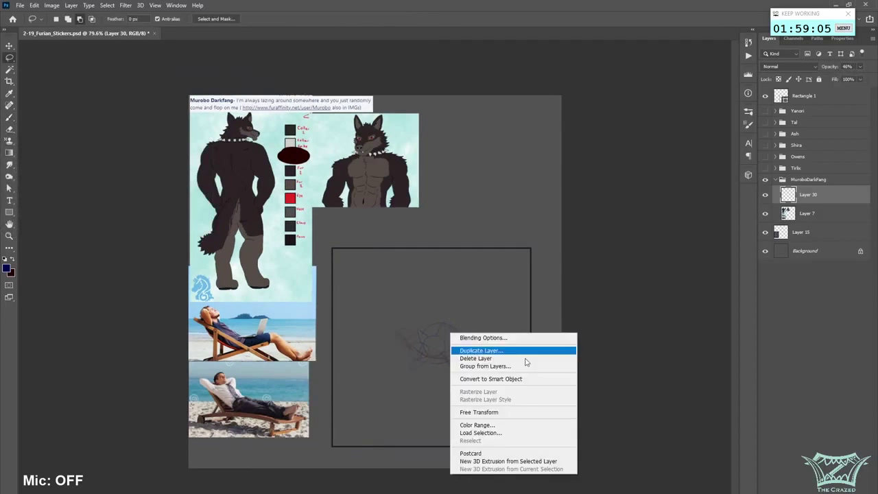
click(495, 411)
mouse_move(441, 352)
mouse_down()
mouse_move(372, 320)
mouse_move(582, 414)
mouse_move(614, 417)
mouse_up()
drag(619, 277, 643, 265)
drag(580, 313, 576, 320)
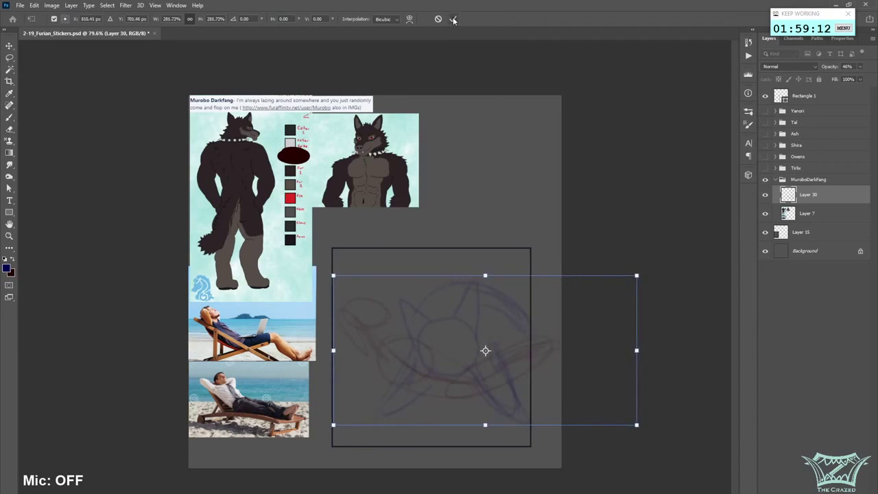
click(452, 19)
- Flip the canvas horizontally with the enlarged rough in place and save the file
click(10, 117)
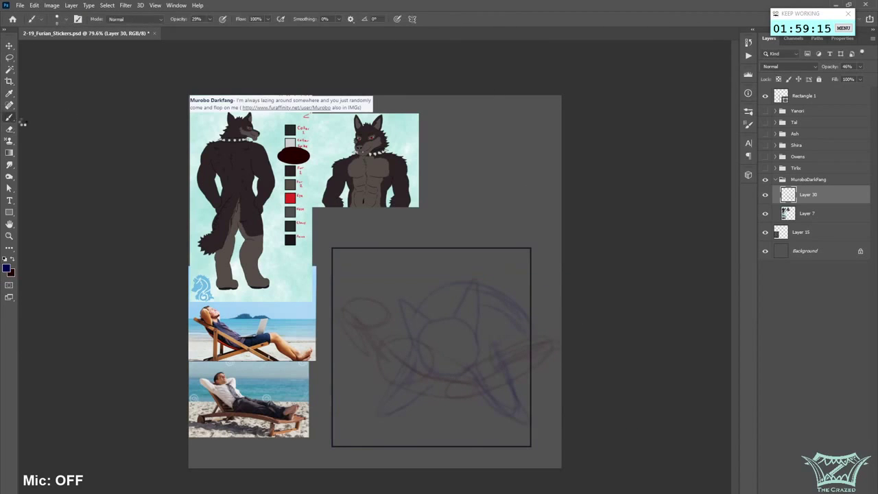
key(ctrl+shift+h)
key(ctrl+s)
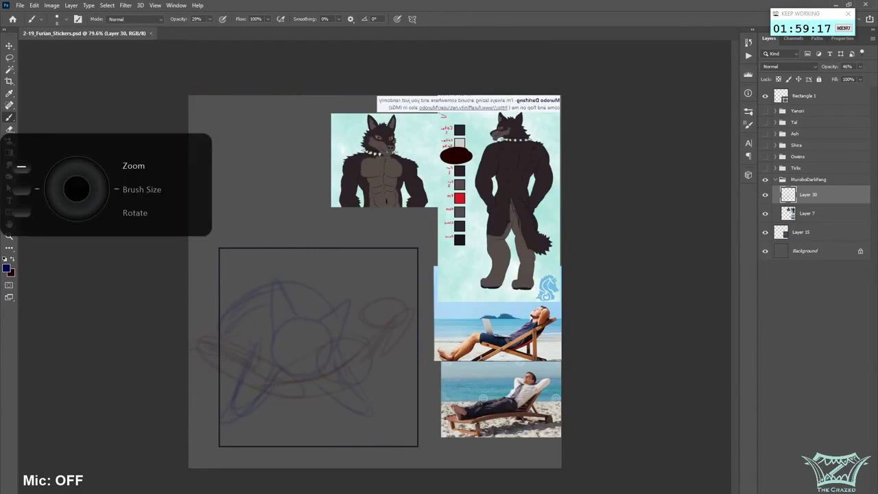
- Add a new layer above Layer 30, fade Layer 30 further, and make the new layer active
key(ctrl+shift+alt+n)
click(827, 214)
click(860, 67)
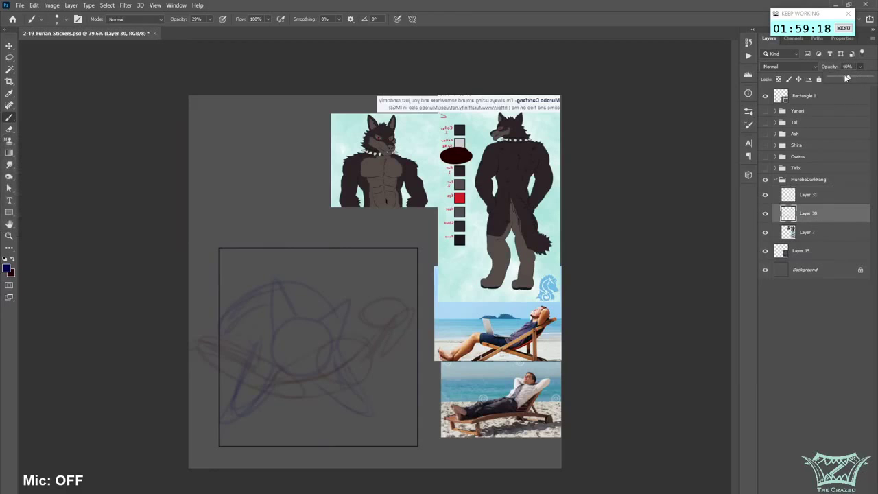
click(808, 195)
- On Layer 31, sketch the wolf's upturned muzzle, forehead and eye in dark red over the reclining figure's head
scroll(286, 382, up, 3)
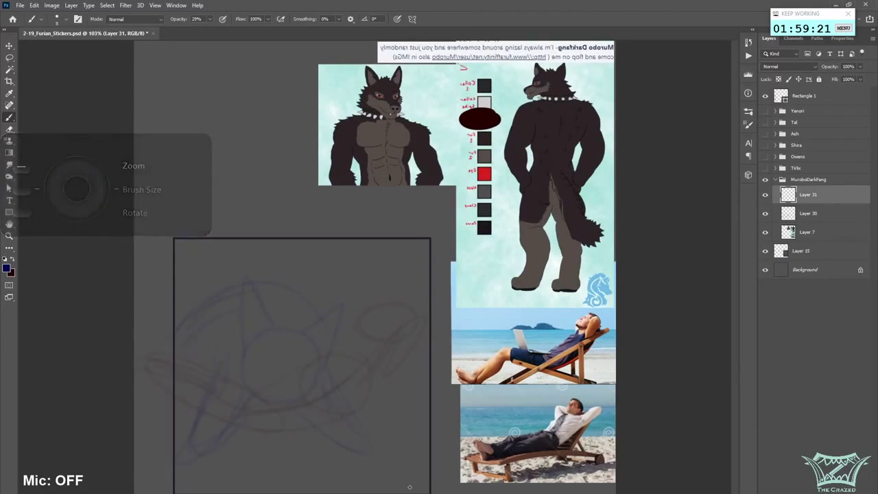
scroll(411, 485, up, 1)
drag(411, 486, 556, 486)
click(12, 259)
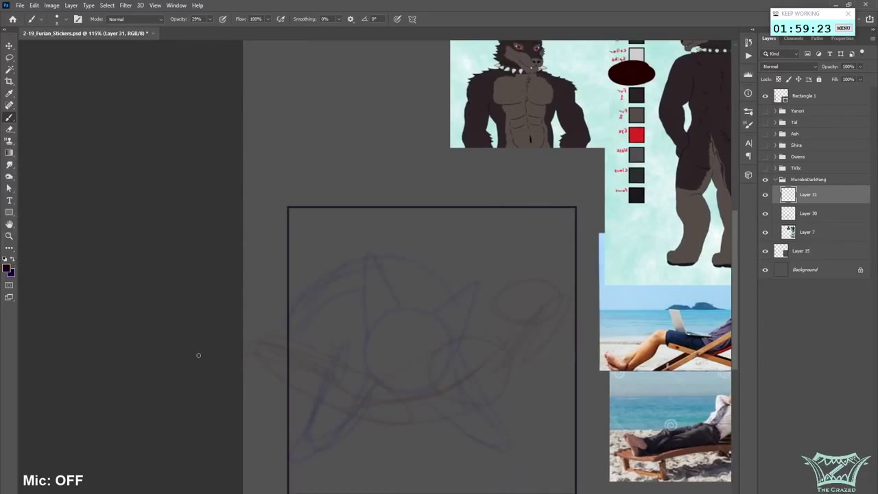
drag(734, 350, 735, 338)
scroll(505, 370, right, 3)
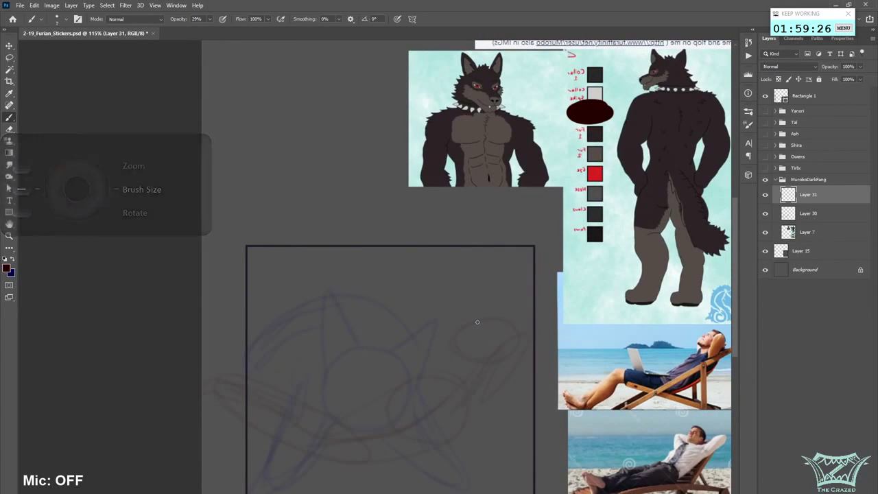
mouse_move(460, 302)
mouse_down()
mouse_move(475, 323)
mouse_move(453, 298)
mouse_move(439, 314)
mouse_move(465, 362)
mouse_up()
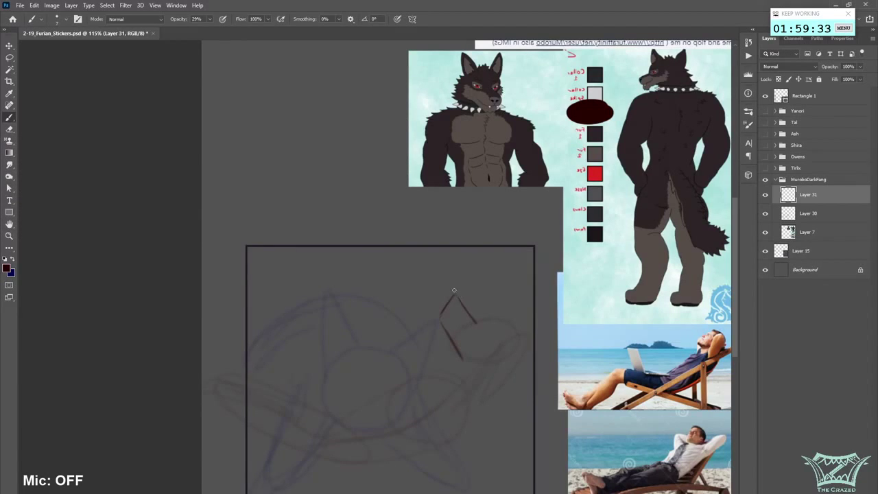
mouse_move(455, 295)
mouse_down()
mouse_move(474, 319)
mouse_move(486, 321)
mouse_move(456, 293)
mouse_move(469, 314)
mouse_move(517, 346)
mouse_up()
key(ctrl+z)
mouse_move(480, 316)
mouse_down()
mouse_move(516, 343)
mouse_move(479, 326)
mouse_move(491, 321)
mouse_move(497, 334)
mouse_move(480, 330)
mouse_move(491, 336)
mouse_move(497, 325)
mouse_move(484, 329)
mouse_up()
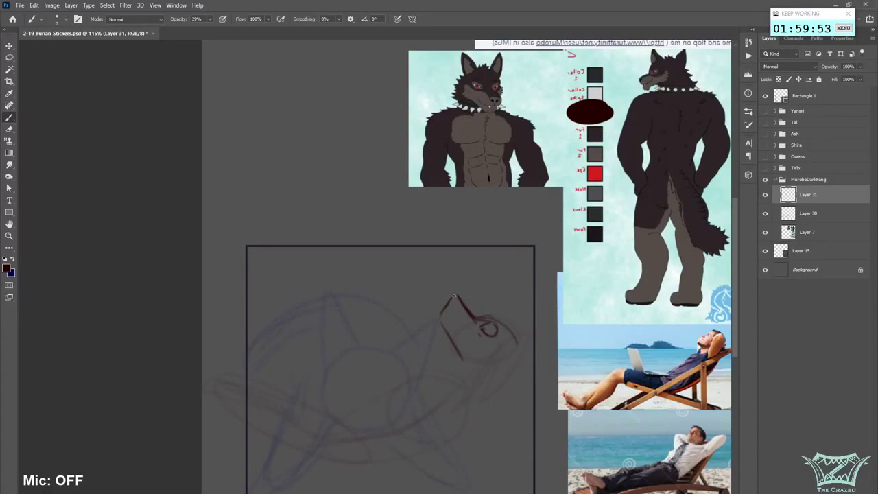
- Add the nose, mouth line and lower jaw to the wolf's muzzle
drag(447, 314, 460, 331)
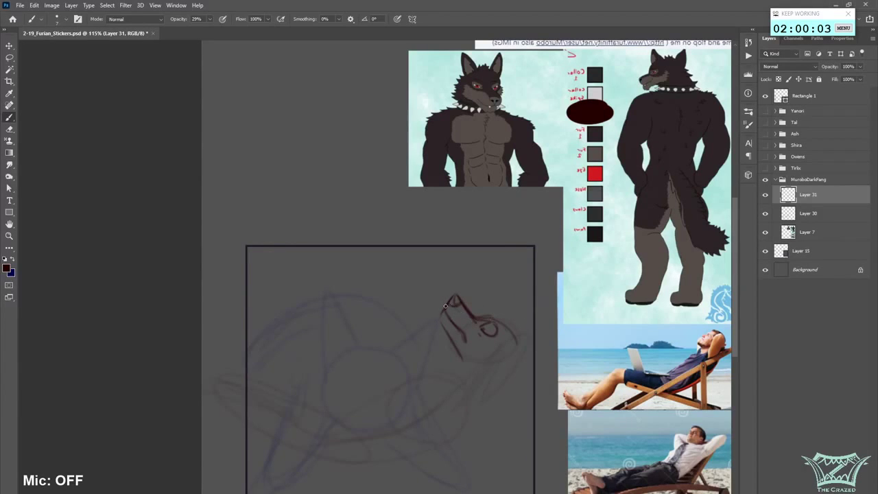
drag(447, 305, 439, 325)
mouse_move(452, 296)
mouse_down()
mouse_move(436, 327)
mouse_move(464, 366)
mouse_up()
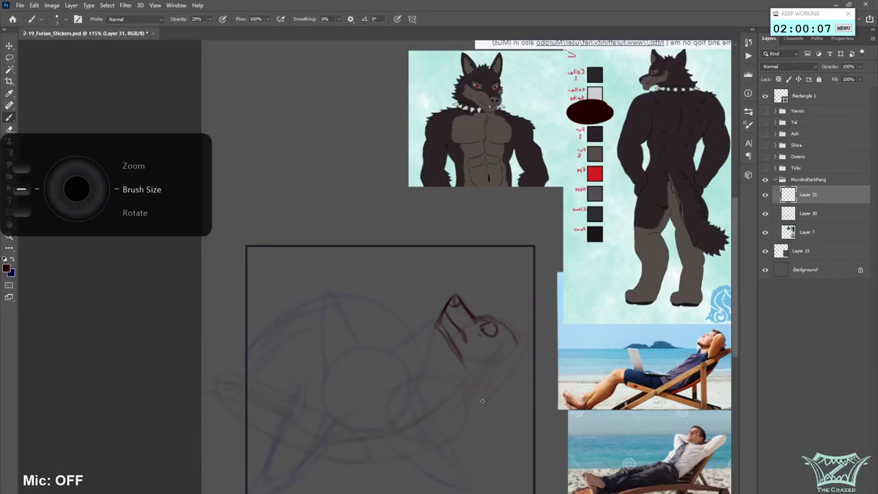
- With a smaller brush, rework the corner of the wolf's mouth and darken the lower jaw and muzzle outline
key(bracketleft)
key(bracketleft)
key(bracketleft)
key(bracketleft)
key(bracketleft)
key(bracketleft)
key(bracketleft)
key(bracketleft)
drag(446, 321, 453, 316)
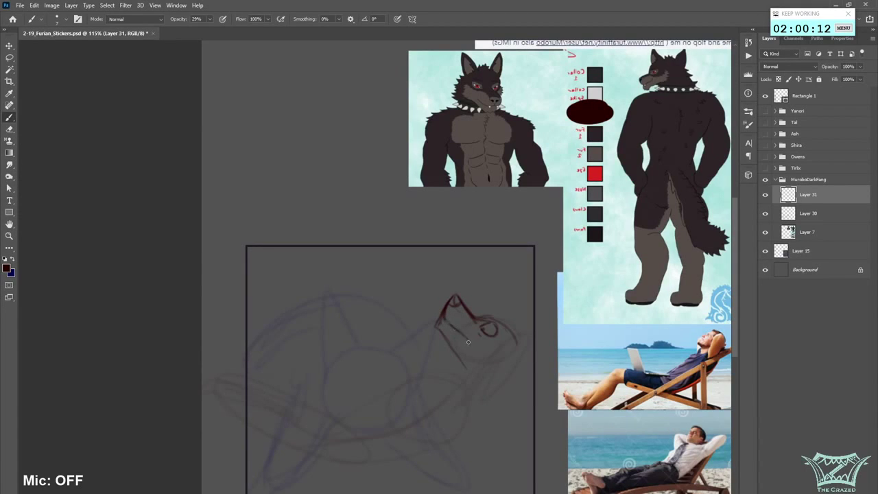
drag(468, 340, 470, 351)
drag(441, 331, 466, 366)
drag(444, 315, 457, 358)
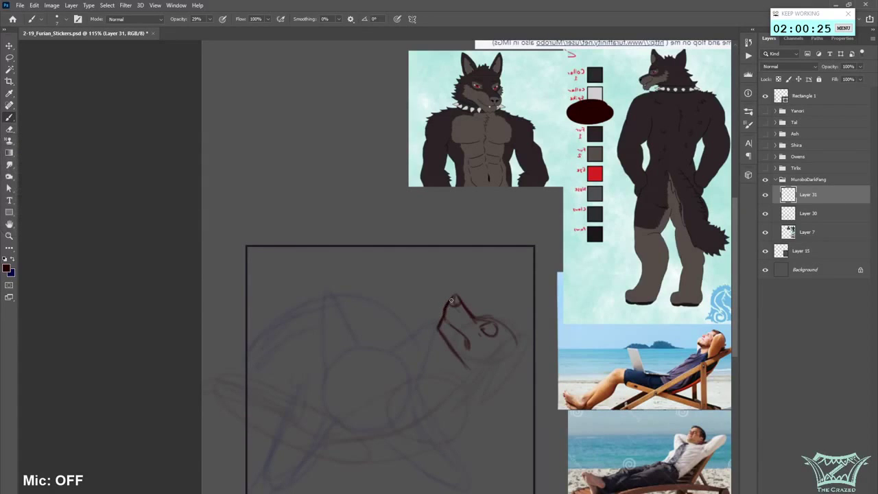
- Flip the canvas horizontally and sketch the back of the wolf's head, its ear and the jagged cheek fur
scroll(484, 275, down, 2)
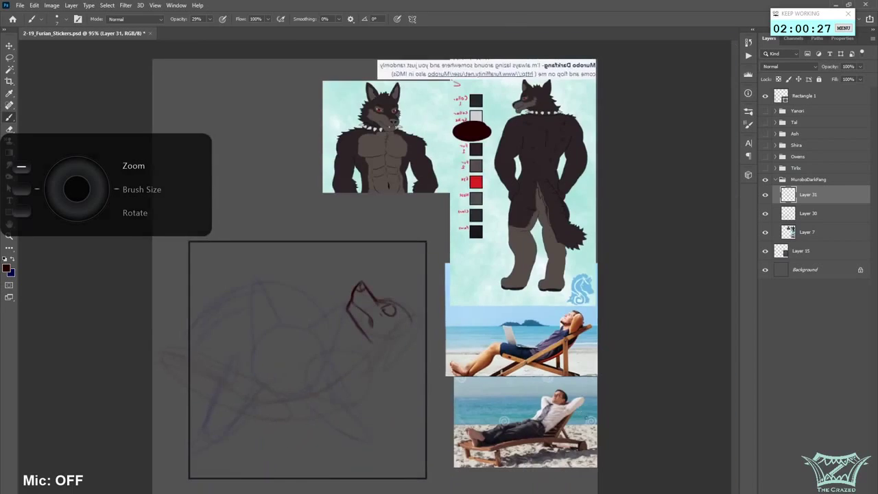
key(ctrl+shift+h)
scroll(586, 417, up, 2)
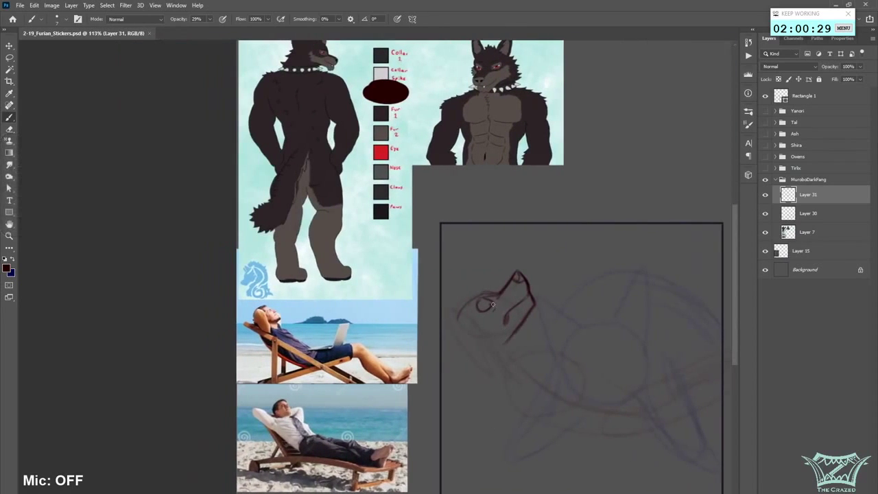
drag(492, 303, 483, 299)
drag(736, 314, 734, 298)
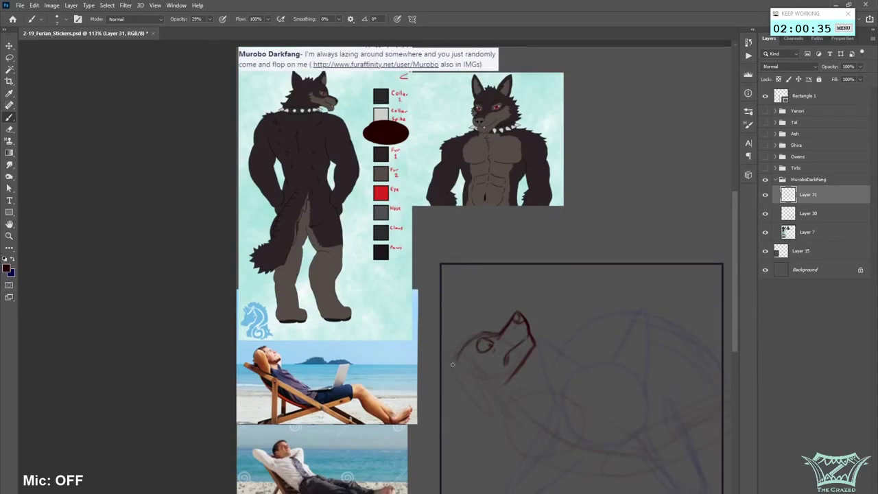
drag(470, 347, 433, 386)
mouse_move(470, 386)
mouse_down()
mouse_move(443, 389)
mouse_move(467, 377)
mouse_move(473, 394)
mouse_move(492, 396)
mouse_move(517, 370)
mouse_up()
drag(534, 335, 527, 355)
key(ctrl+z)
key(ctrl+z)
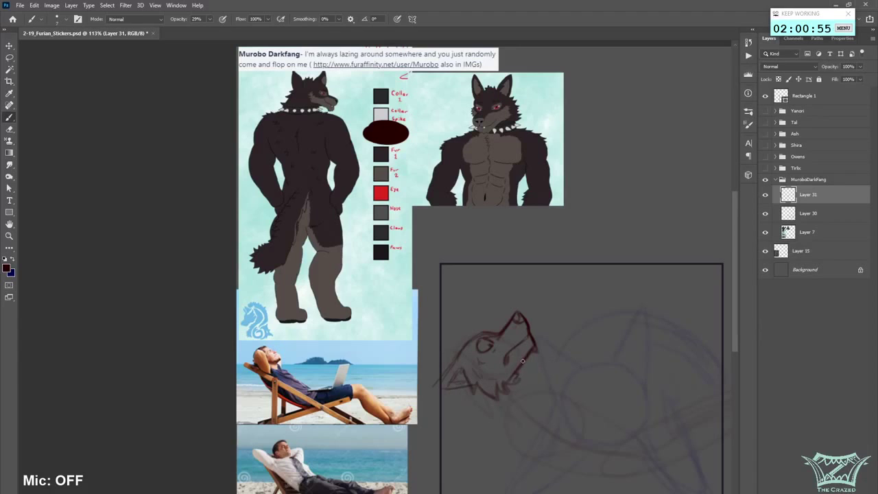
- Flip the canvas horizontally, save the file, and draw the wolf's neck lines below the ear and jaw
scroll(511, 421, down, 4)
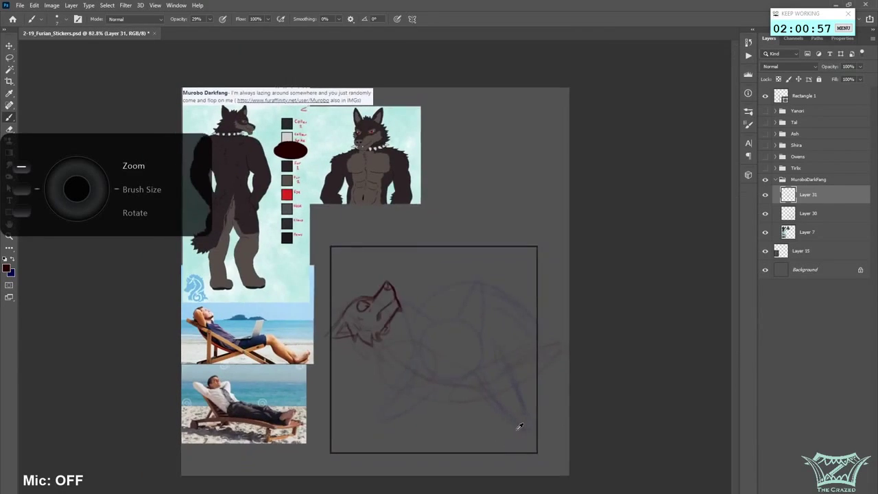
key(ctrl+shift+h)
key(ctrl+s)
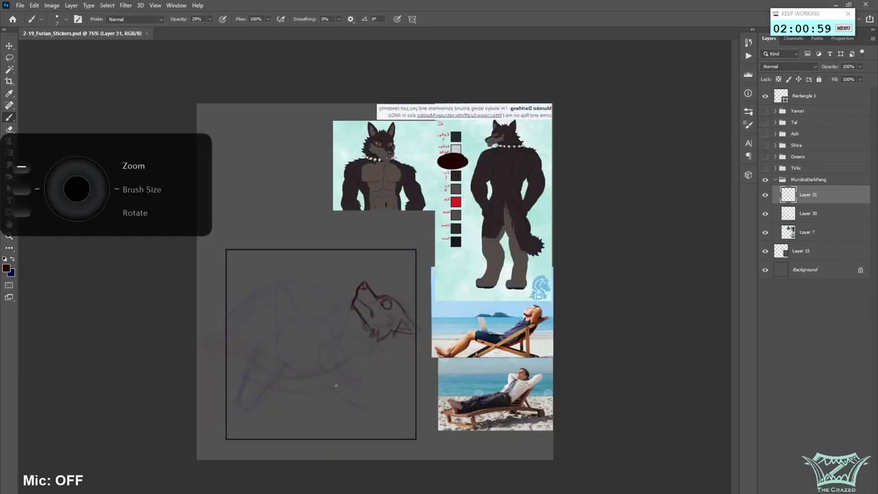
scroll(414, 403, up, 2)
scroll(415, 404, up, 2)
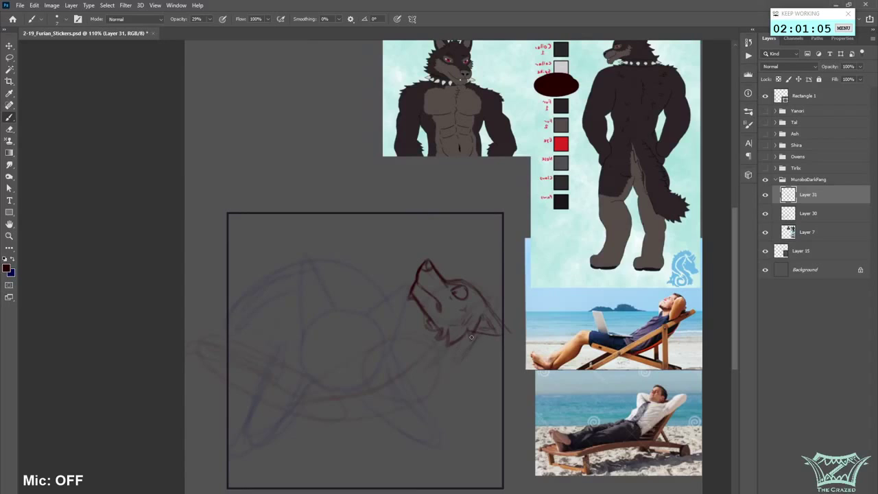
drag(475, 332, 459, 362)
drag(419, 306, 421, 332)
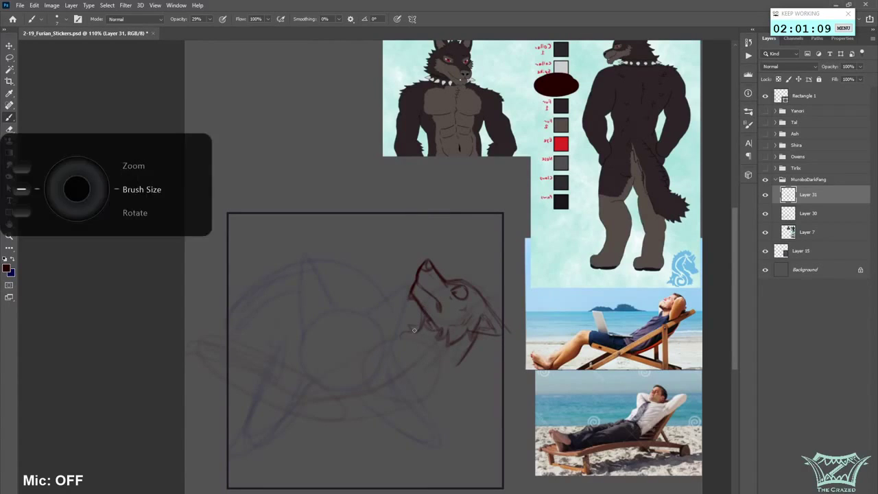
- With a larger brush, paint the collar as a thick band across the wolf's neck
key(])
key(])
key(])
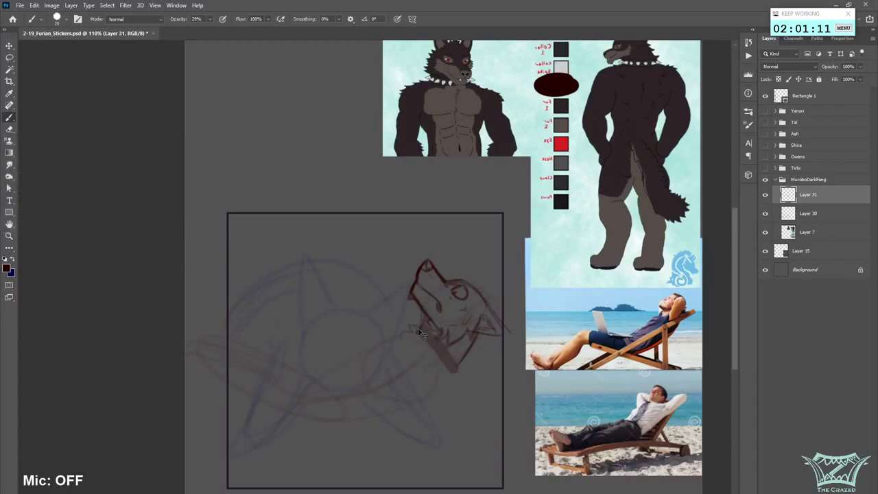
drag(414, 330, 457, 367)
- With a smaller brush, outline the collar and detail both of its ends
key([)
key([)
key([)
key([)
key([)
key([)
key([)
key([)
drag(409, 325, 425, 334)
drag(463, 363, 465, 373)
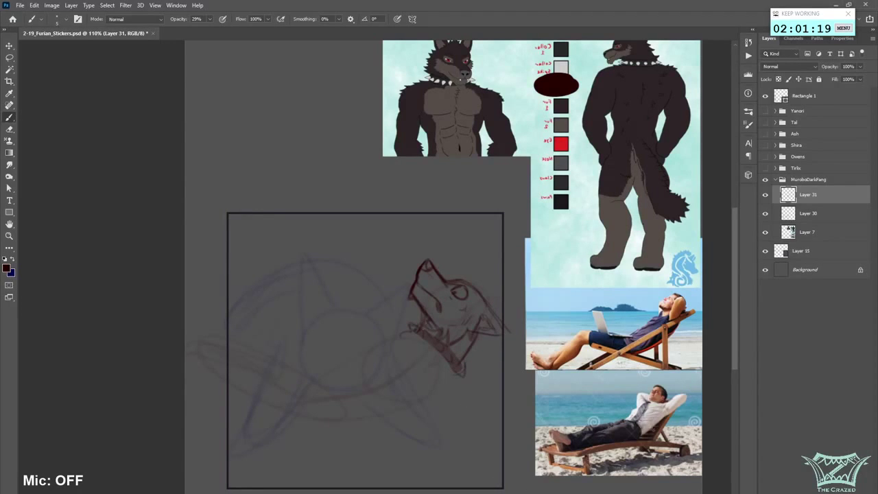
- Sketch fur tufts along the back of the wolf's neck and a round shoulder below the collar, and flip the canvas horizontally
scroll(384, 268, left, 1)
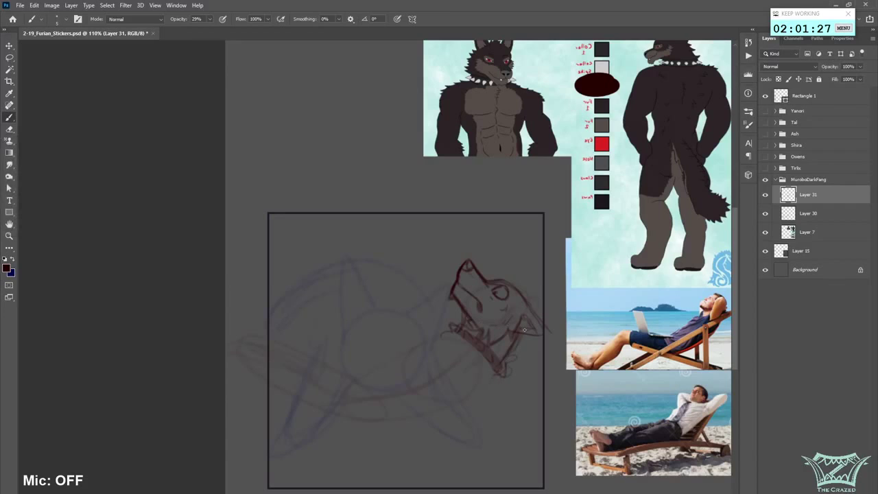
mouse_move(515, 346)
mouse_down()
mouse_move(521, 369)
mouse_move(494, 369)
mouse_move(492, 393)
mouse_up()
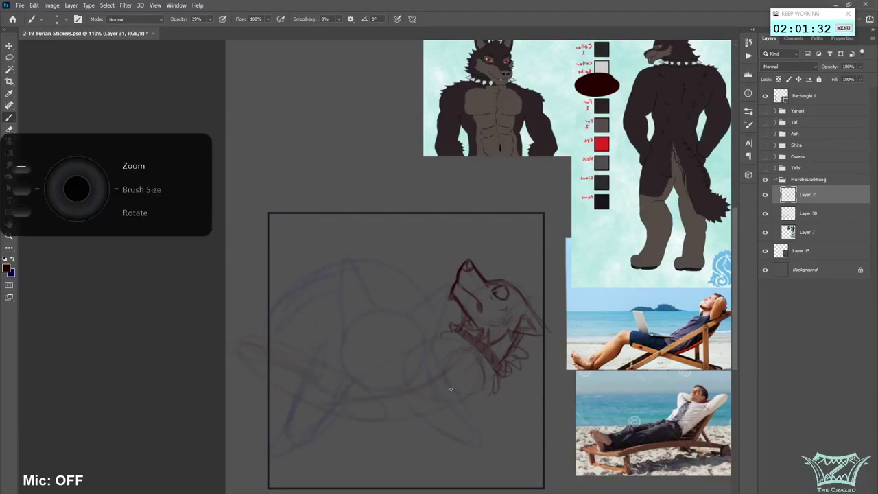
scroll(451, 389, down, 4)
key(ctrl+shift+h)
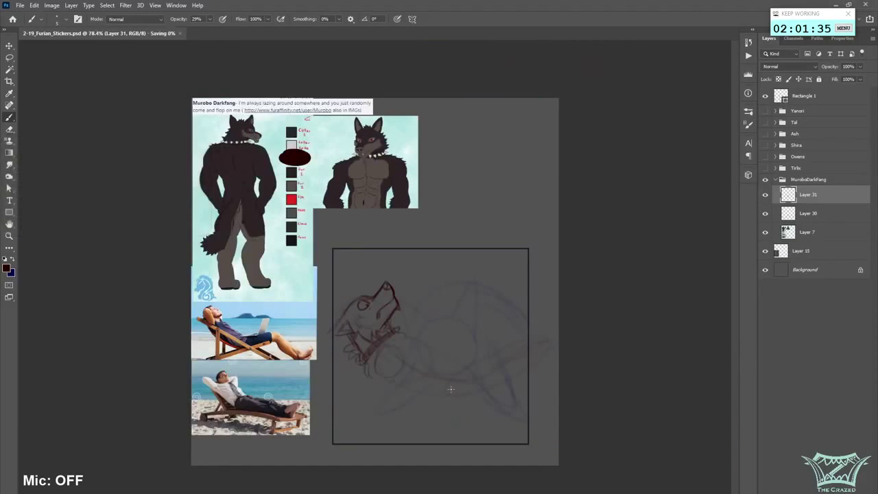
- Shift Layer 31 and Layer 30 together slightly to the right within the sticker frame, and select only Layer 31 again
scroll(451, 392, up, 1)
scroll(526, 448, up, 2)
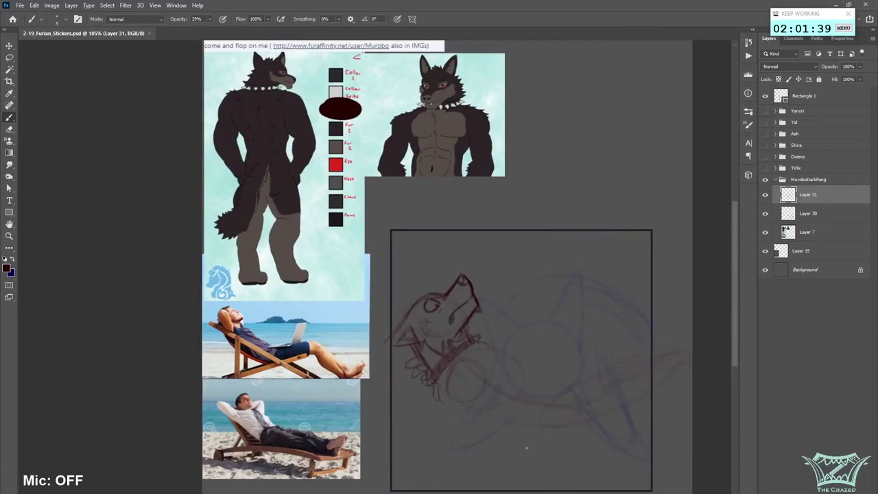
shift+click(807, 213)
click(10, 45)
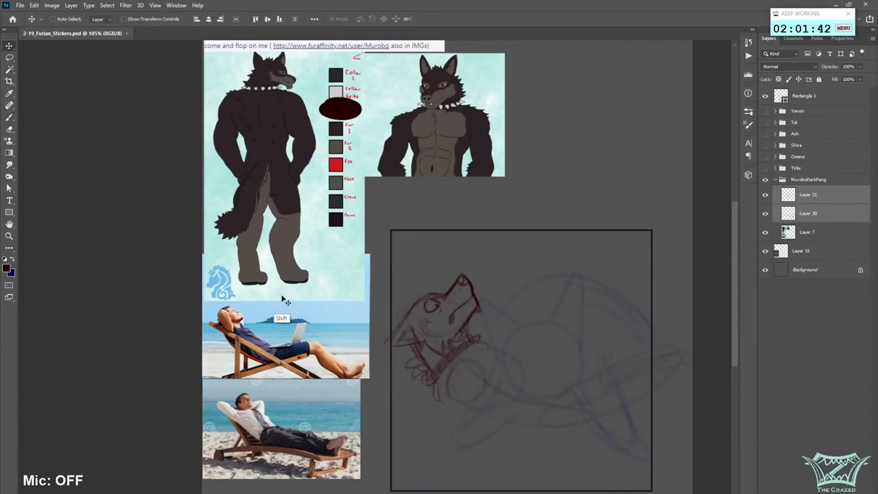
drag(514, 417, 529, 415)
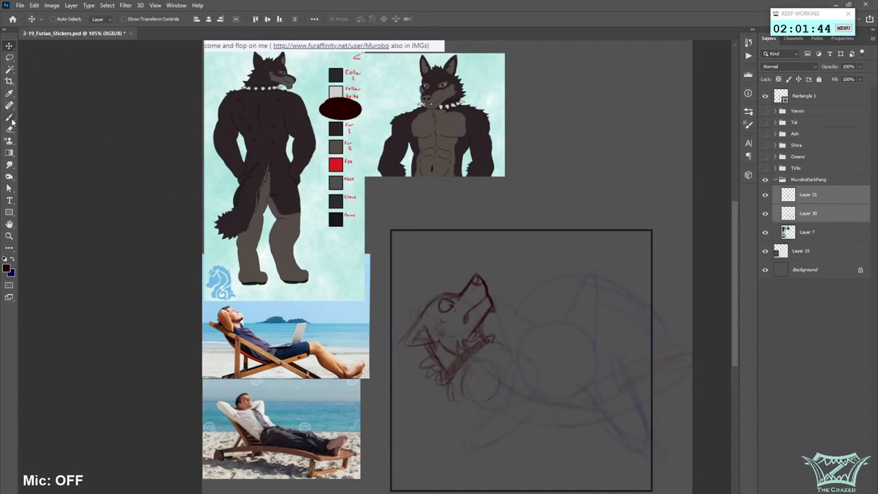
key(b)
click(765, 195)
click(765, 196)
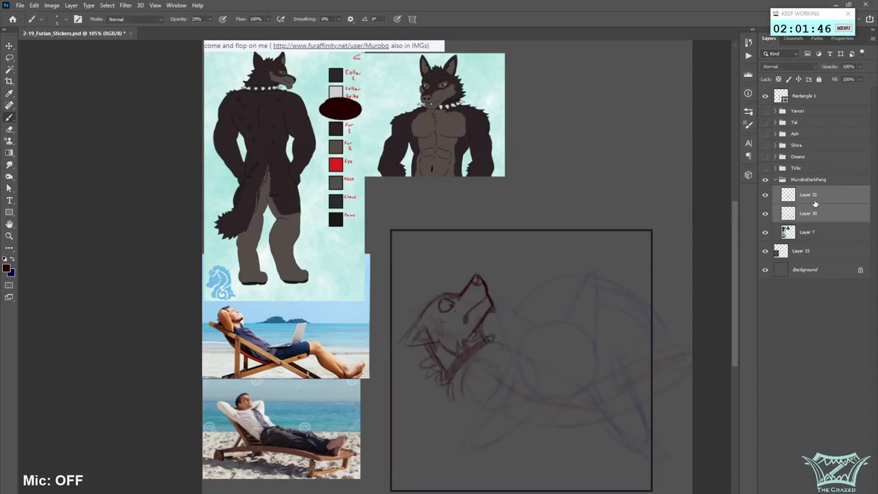
double_click(815, 203)
click(831, 316)
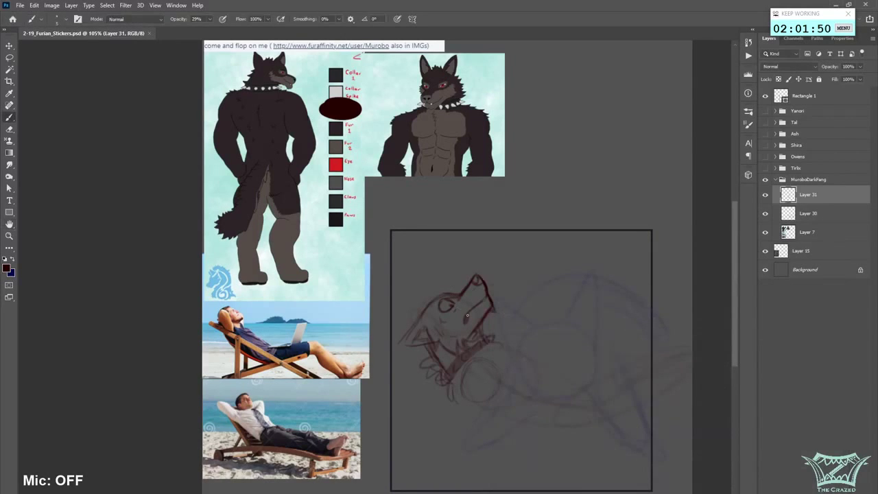
- Sketch the wolf's arm raised from the shoulder to behind the head, and erase the collar and neck lines it covers
drag(451, 394, 469, 401)
key(ctrl+z)
mouse_move(425, 313)
mouse_down()
mouse_move(438, 328)
mouse_move(413, 333)
mouse_move(443, 322)
mouse_up()
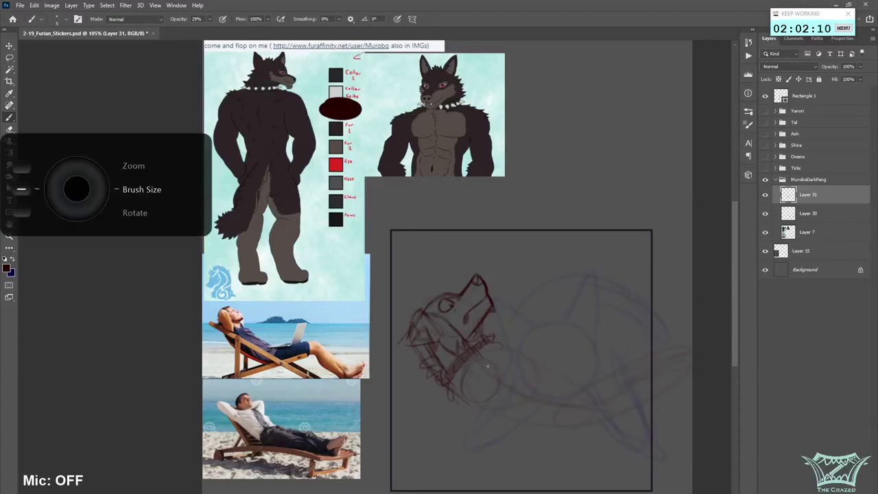
drag(484, 362, 466, 373)
drag(425, 332, 420, 320)
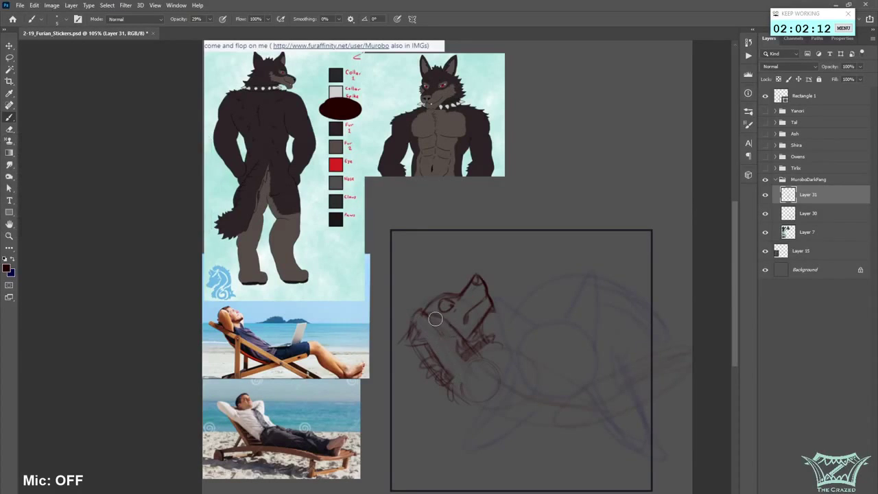
drag(430, 356, 449, 384)
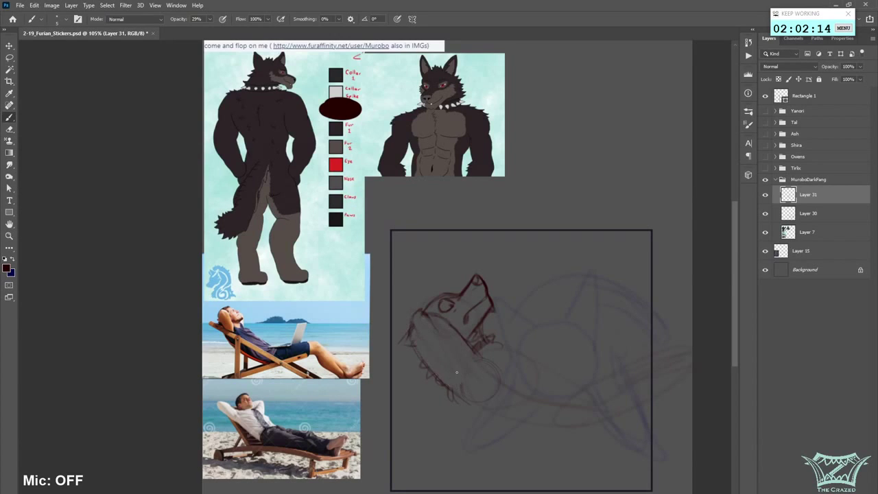
drag(413, 328, 414, 350)
- Clean up and redraw the raised arm's outline and shoulder creases, flipping the canvas horizontally and saving the file along the way
key(e)
drag(417, 325, 428, 327)
key(b)
mouse_move(432, 314)
mouse_down()
mouse_move(461, 342)
mouse_move(473, 378)
mouse_up()
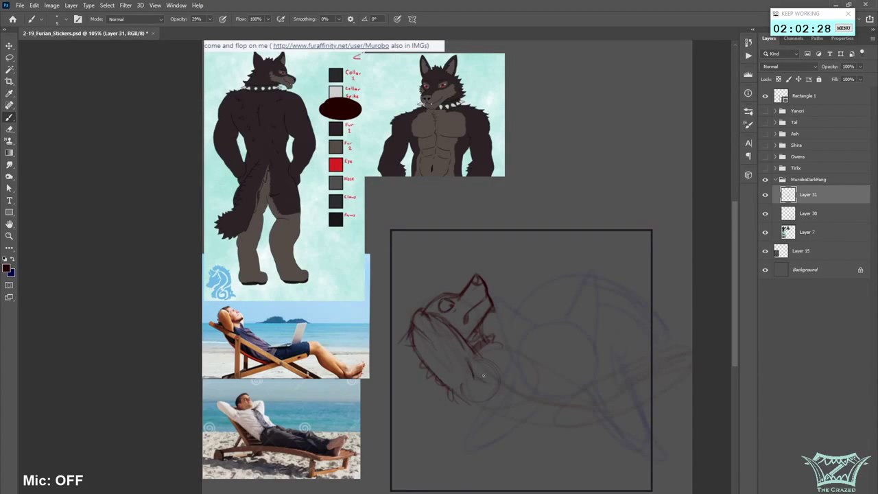
drag(440, 312, 480, 361)
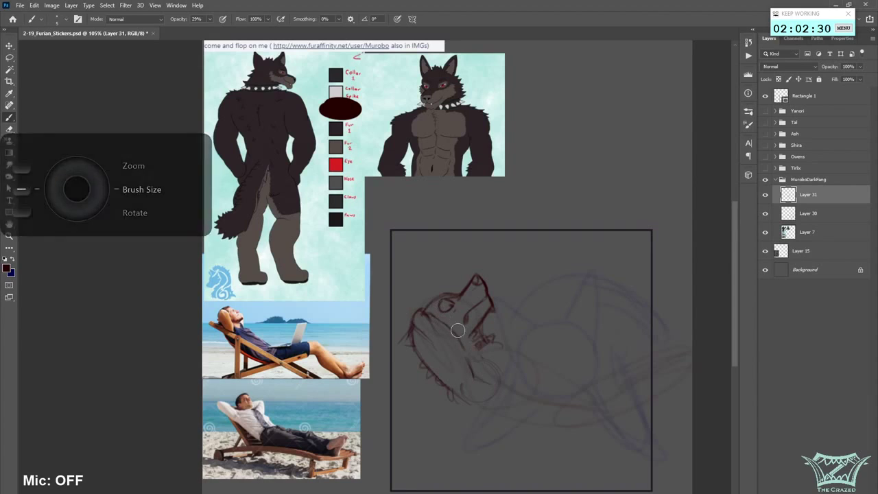
mouse_move(436, 316)
mouse_down()
mouse_move(469, 358)
mouse_move(467, 349)
mouse_move(475, 351)
mouse_move(464, 345)
mouse_move(492, 369)
mouse_up()
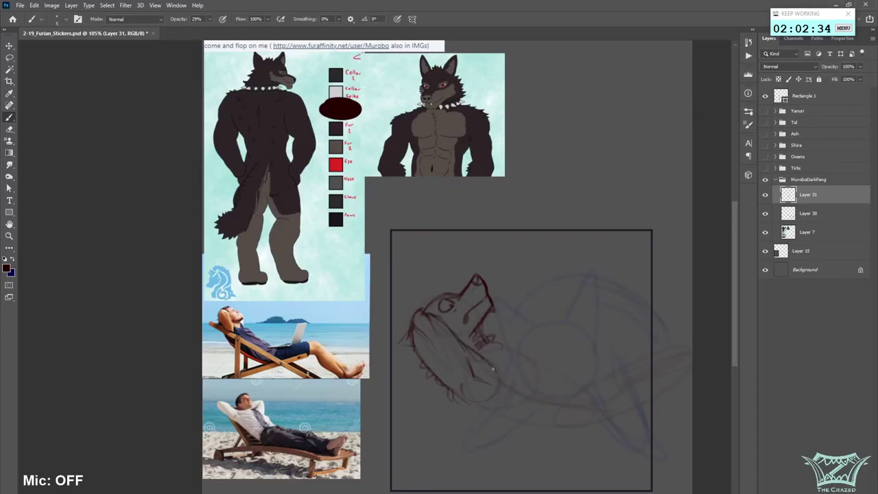
drag(488, 410, 455, 398)
key(ctrl+shift+h)
key(ctrl+s)
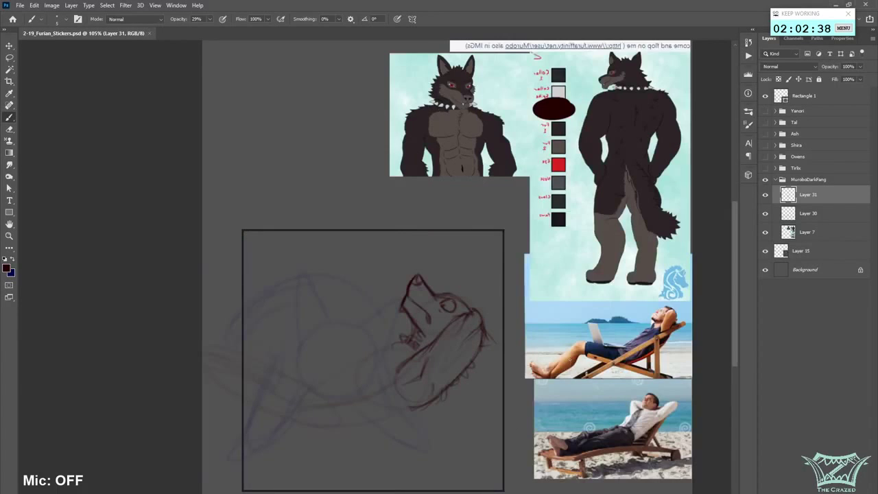
drag(471, 378, 431, 395)
scroll(499, 316, left, 1)
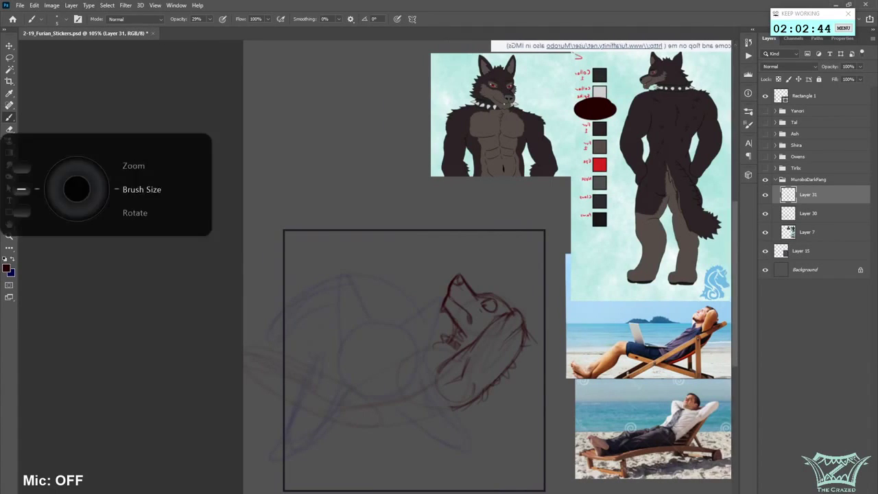
- Lasso the raised arm, warp its upper end outward and down from the wolf's head, and clear the selection
key(l)
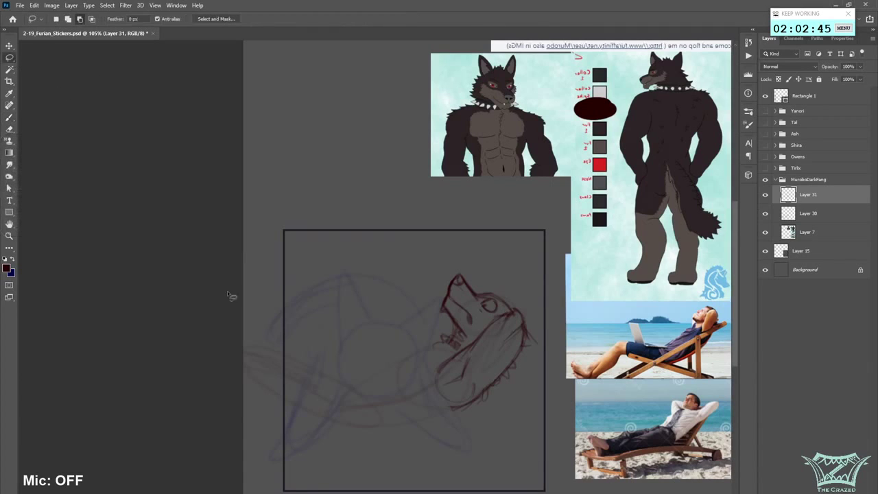
mouse_move(455, 411)
mouse_down()
mouse_move(519, 380)
mouse_move(524, 305)
mouse_move(422, 389)
mouse_up()
right_click(483, 374)
click(532, 293)
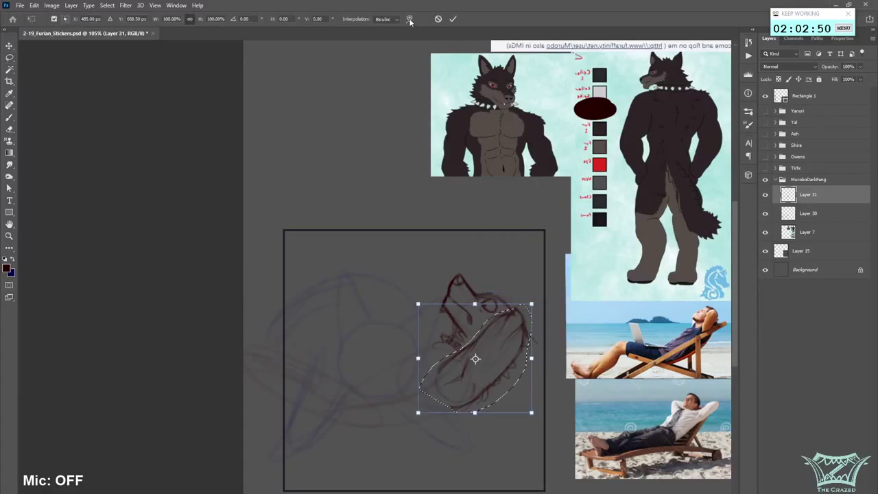
click(410, 19)
drag(524, 324, 529, 335)
drag(492, 314, 541, 319)
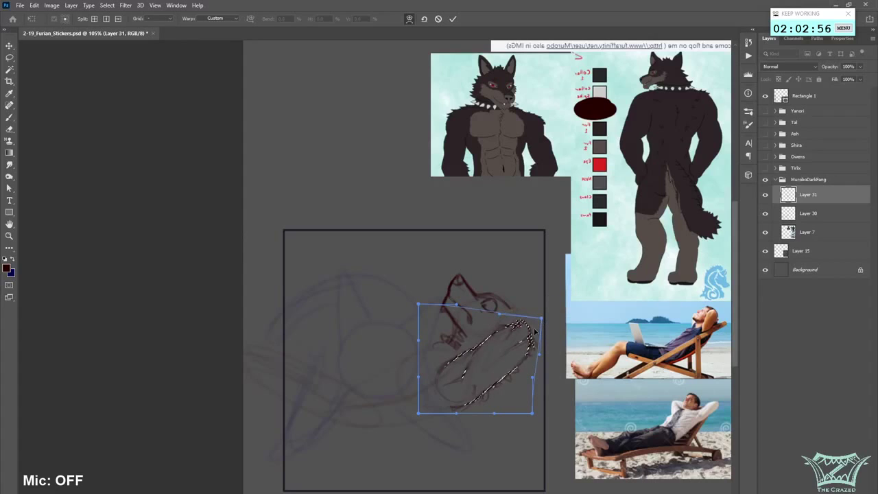
click(108, 5)
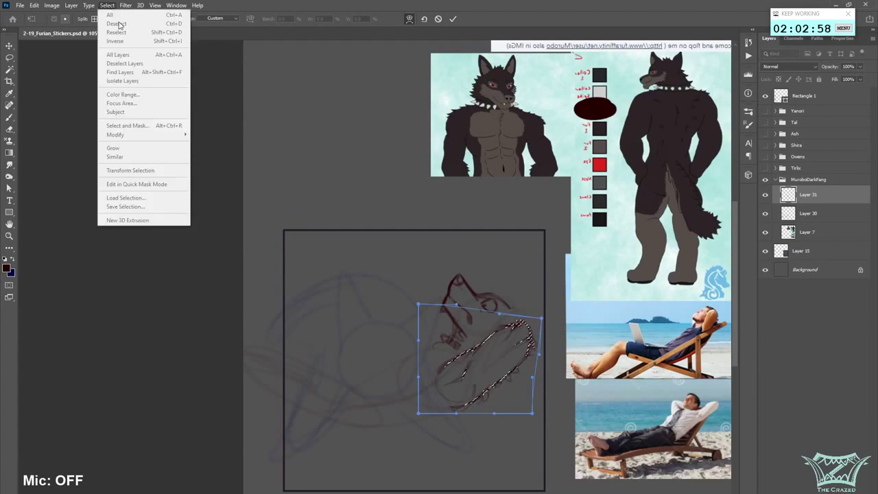
click(456, 20)
click(454, 20)
click(107, 5)
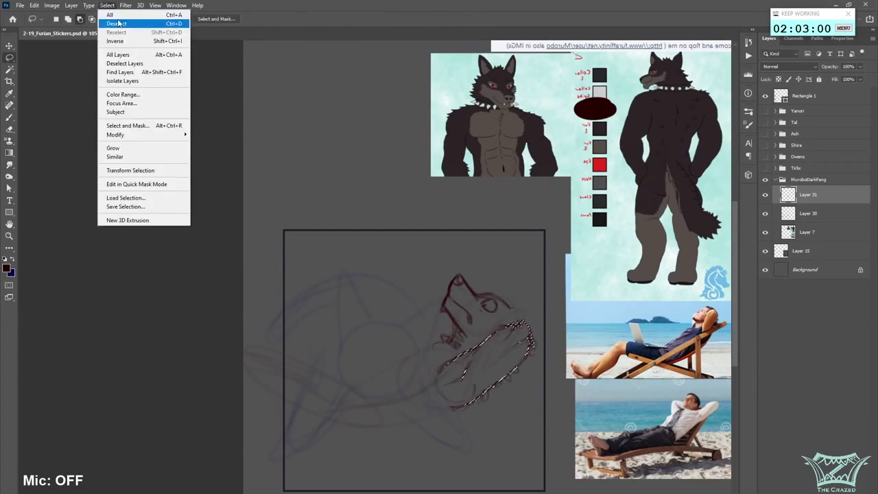
click(118, 23)
- With a smaller eraser, clean the line at the back of the head, and redraw the head and ear to meet the arm
key(e)
key(bracketleft)
key(bracketleft)
key(bracketleft)
key(bracketleft)
key(bracketleft)
key(bracketleft)
key(bracketleft)
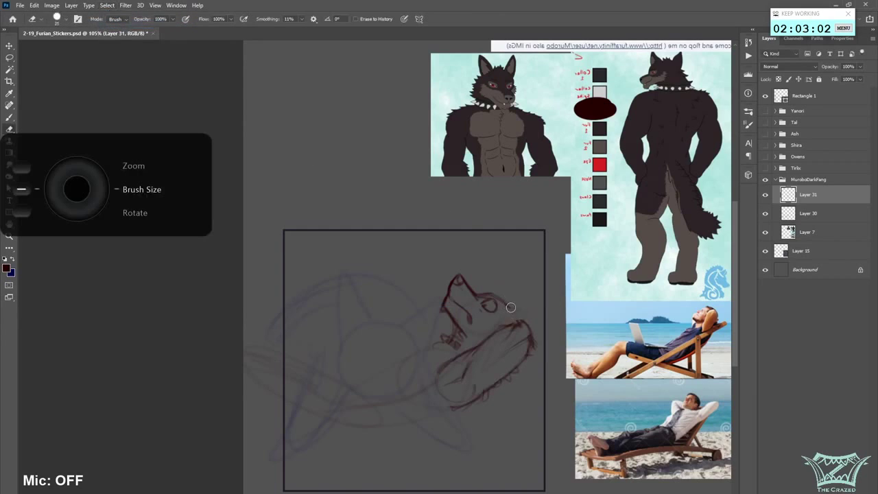
drag(512, 306, 504, 301)
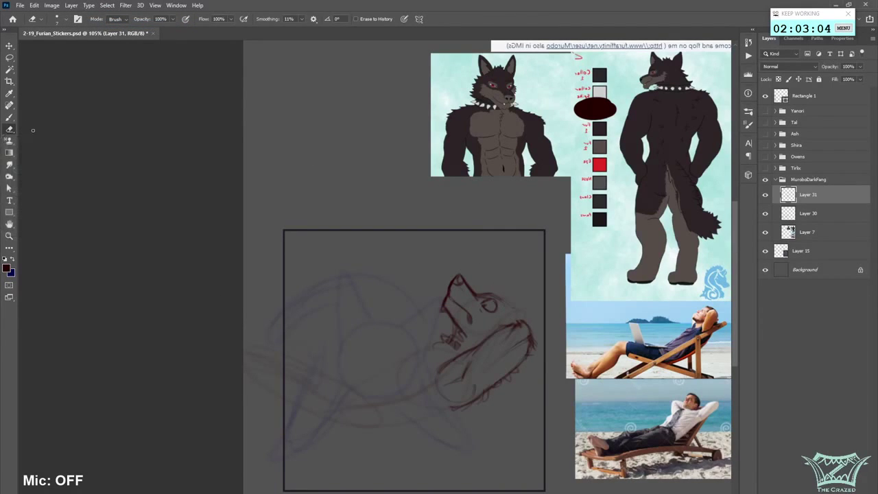
key(b)
drag(511, 308, 520, 322)
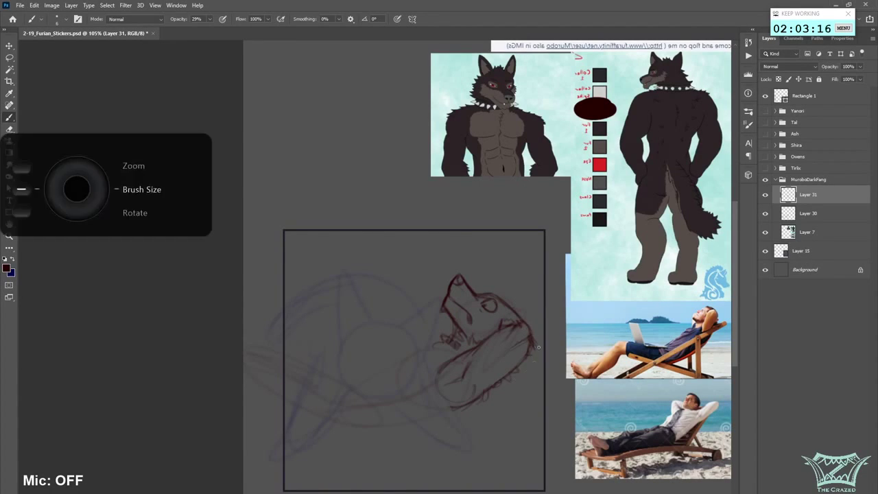
click(14, 261)
click(14, 262)
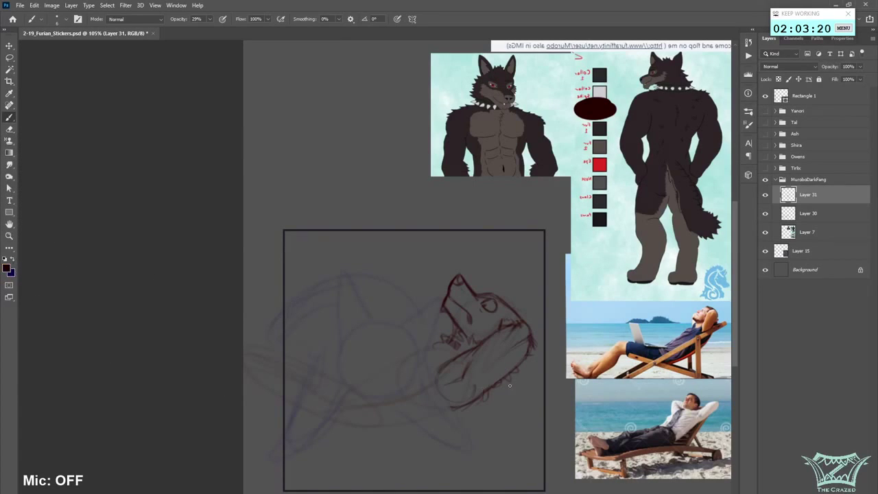
- Draw the wolf's back, chest, belly and leg outlines over the rough pose, and save the file with the canvas flipped horizontally
mouse_move(484, 396)
mouse_down()
mouse_move(406, 428)
mouse_move(344, 428)
mouse_up()
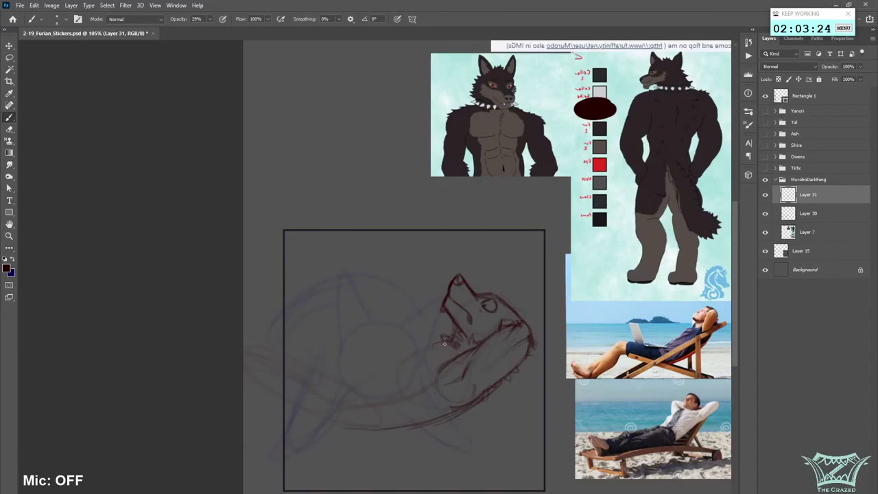
mouse_move(438, 341)
mouse_down()
mouse_move(390, 365)
mouse_move(407, 356)
mouse_up()
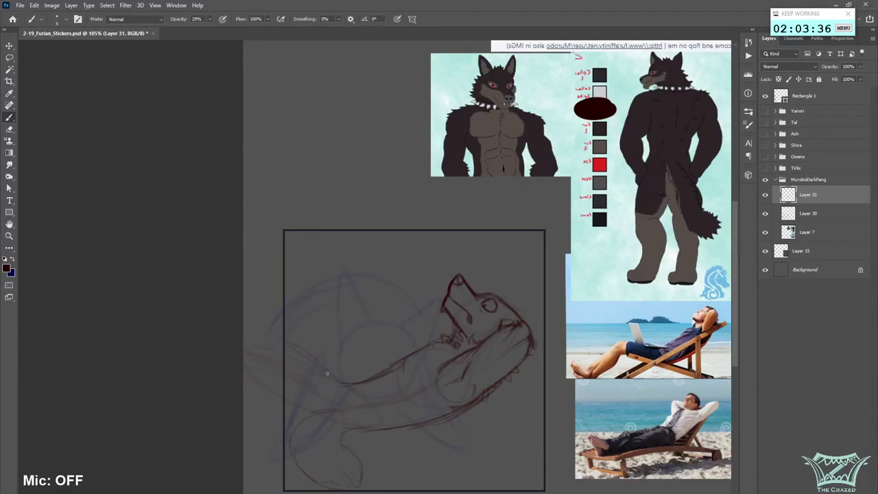
drag(406, 373, 426, 373)
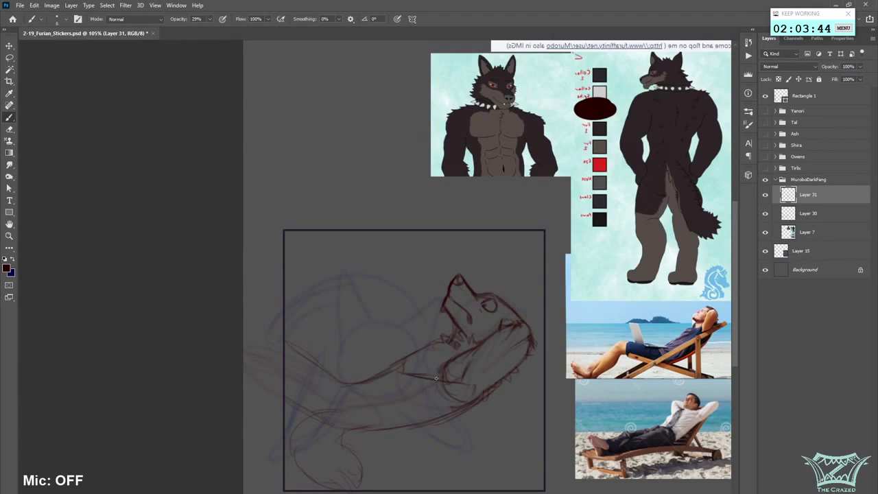
key(ctrl+shift+h)
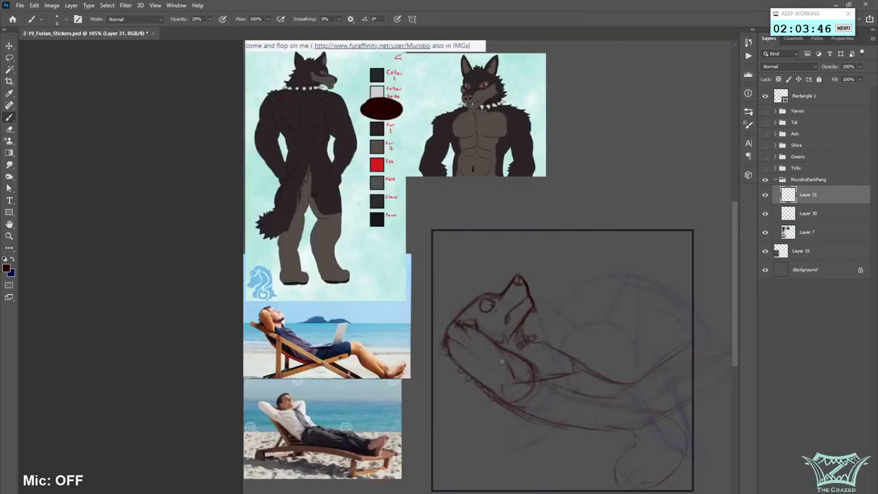
key(ctrl+s)
scroll(671, 466, down, 2)
scroll(617, 465, up, 1)
scroll(597, 463, up, 1)
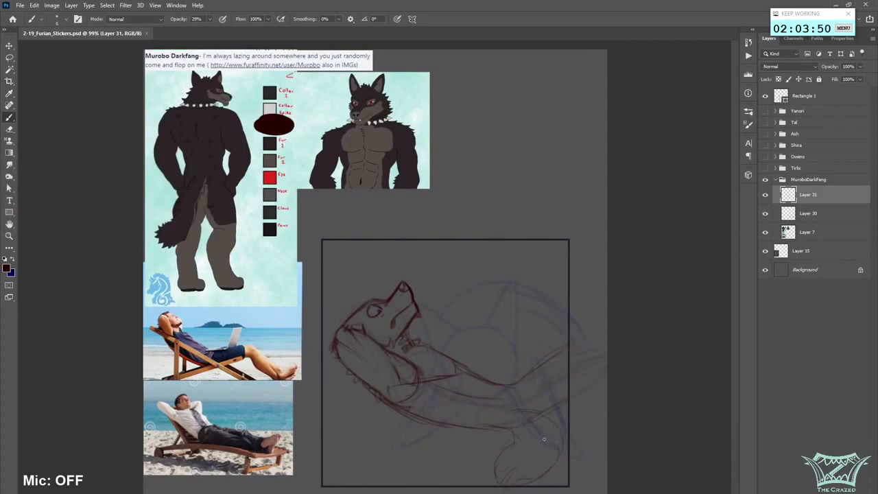
- On a new layer between Layer 30 and Layer 7, paint a thick green diagonal line under the wolf's back for the lounge chair's backrest
click(7, 268)
drag(173, 215, 173, 164)
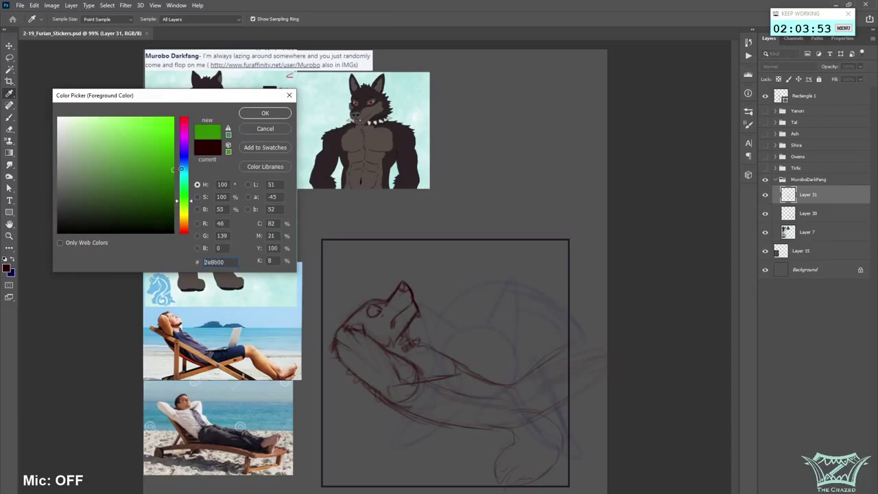
click(265, 113)
key(b)
click(832, 220)
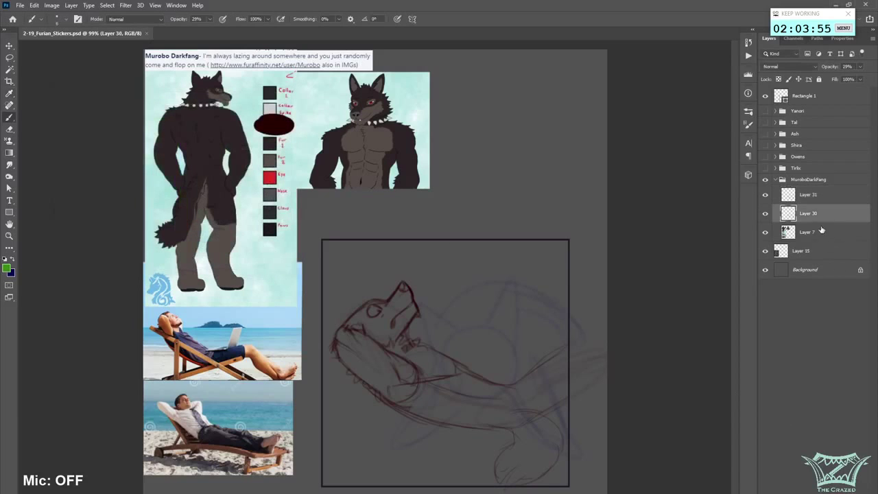
click(823, 232)
click(861, 492)
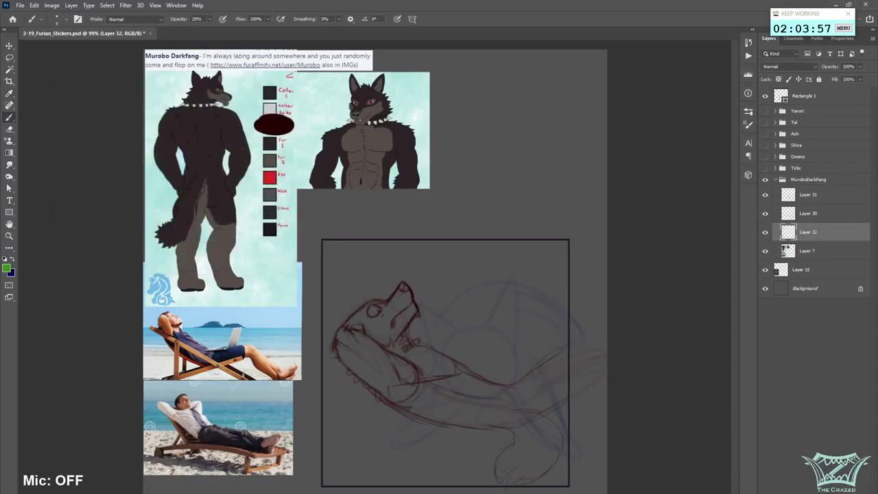
key(ctrl+s)
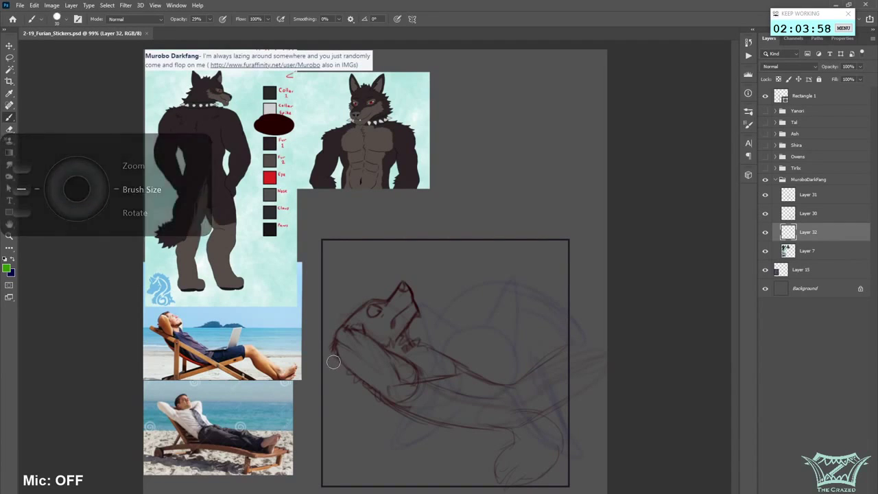
drag(325, 355, 499, 462)
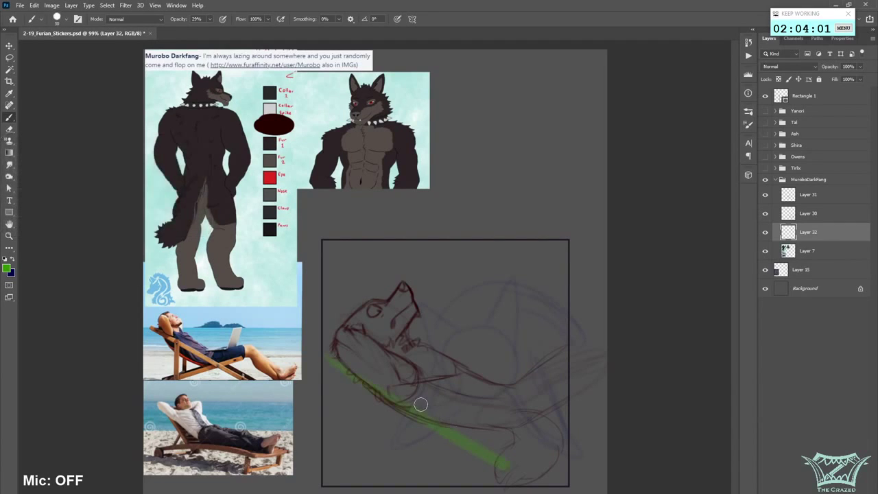
key(ctrl+z)
drag(329, 352, 552, 459)
key(ctrl+z)
drag(335, 358, 580, 454)
key(ctrl+z)
drag(332, 358, 589, 443)
key(ctrl+z)
key(ctrl+z)
- Flip the canvas horizontally and paint a thick green diagonal backrest line from behind the wolf's head down past its hips
key(ctrl+shift+h)
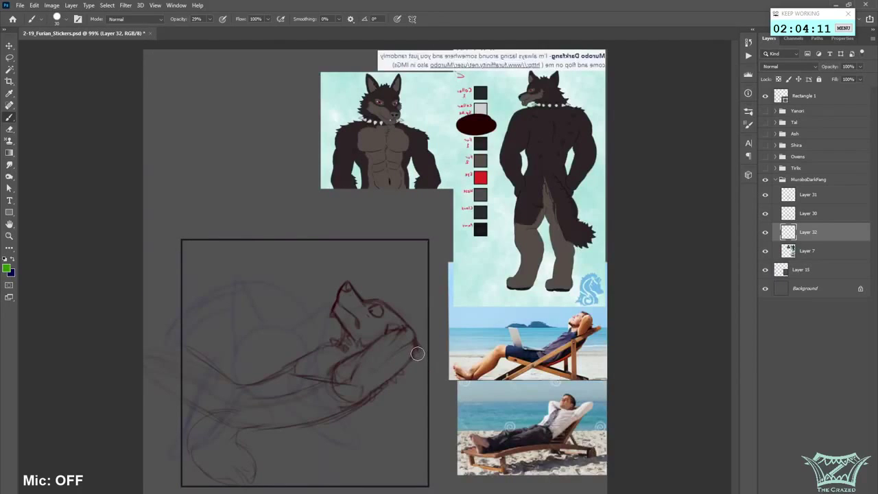
drag(419, 353, 233, 437)
key(ctrl+z)
drag(421, 348, 240, 435)
key(ctrl+z)
drag(421, 349, 229, 444)
- Paint a second thick green line crossing the backrest, running from under the wolf's legs down to the ground behind its back
drag(171, 395, 382, 476)
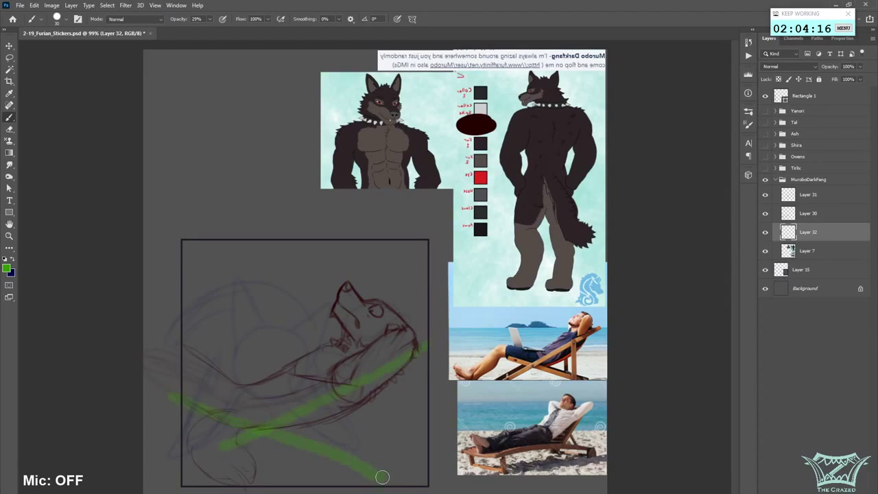
key(ctrl+z)
mouse_move(171, 397)
mouse_down()
mouse_move(342, 455)
mouse_move(371, 470)
mouse_up()
key(ctrl+z)
drag(172, 398, 400, 464)
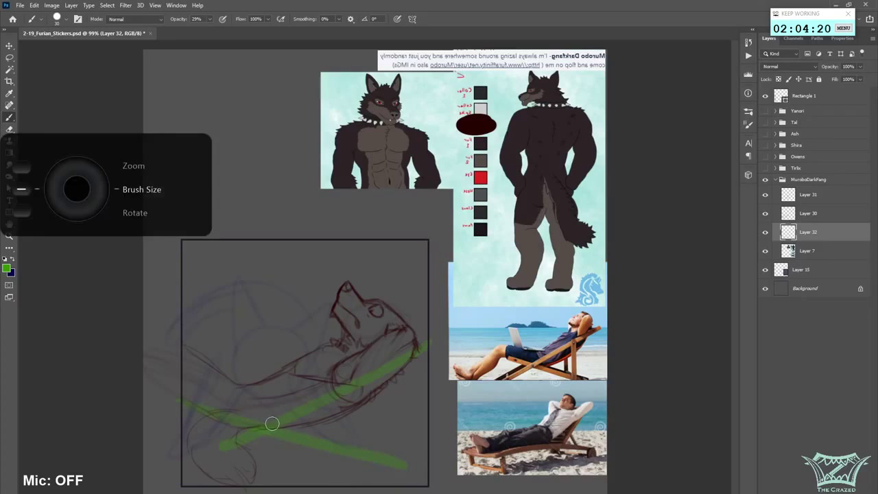
- Firm up the green chair bars with a smaller brush and paint an upright support between the backrest and the lower bar
key([)
key([)
key([)
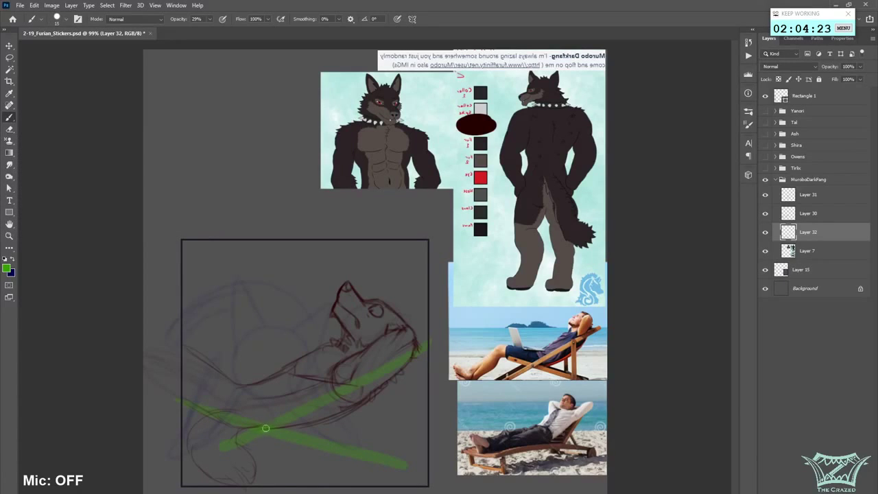
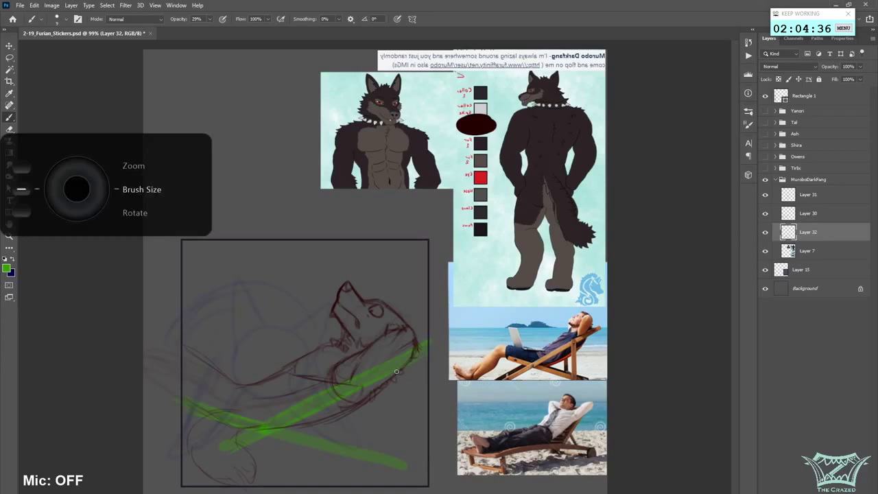
key(bracketright)
key(bracketright)
key(bracketright)
key(bracketright)
key(bracketright)
key(bracketright)
drag(394, 362, 388, 456)
key(bracketleft)
key(bracketleft)
key(bracketleft)
key(bracketleft)
key(bracketleft)
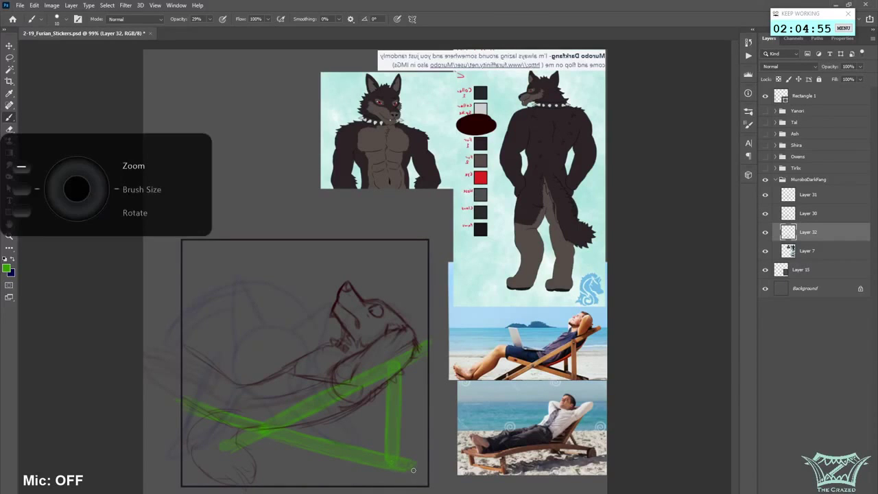
- Paint the chair's sagging green fabric seat along the underside of the wolf's back, and flip the canvas back
scroll(416, 466, down, 1)
scroll(417, 464, up, 2)
key(bracketright)
key(bracketright)
key(bracketright)
key(bracketright)
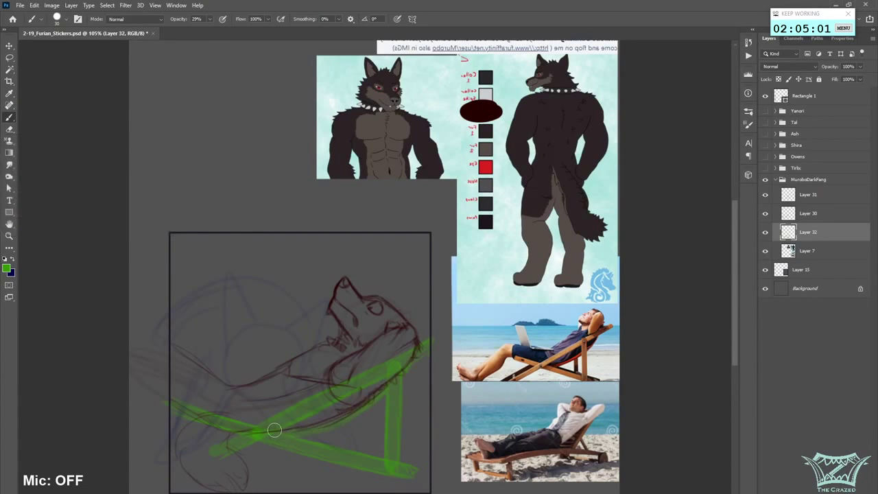
mouse_move(388, 398)
mouse_down()
mouse_move(334, 430)
mouse_move(292, 427)
mouse_move(380, 392)
mouse_move(294, 437)
mouse_up()
key(bracketleft)
key(bracketleft)
key(bracketleft)
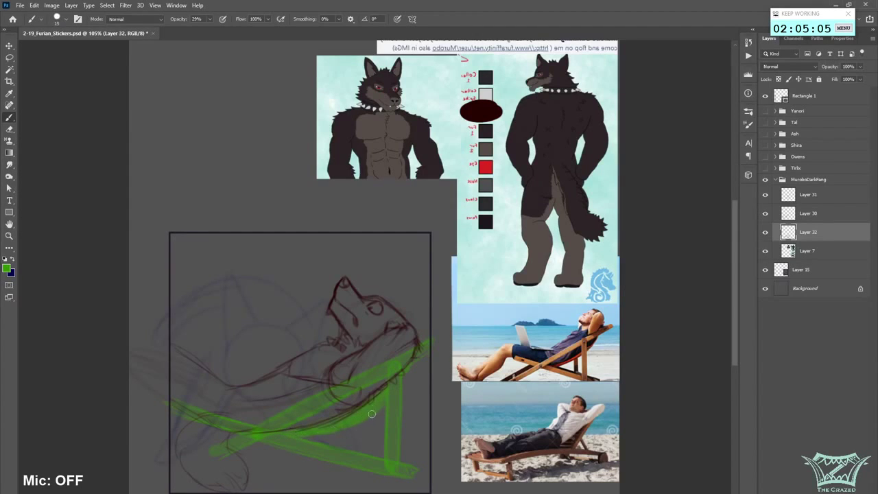
key(ctrl+shift+h)
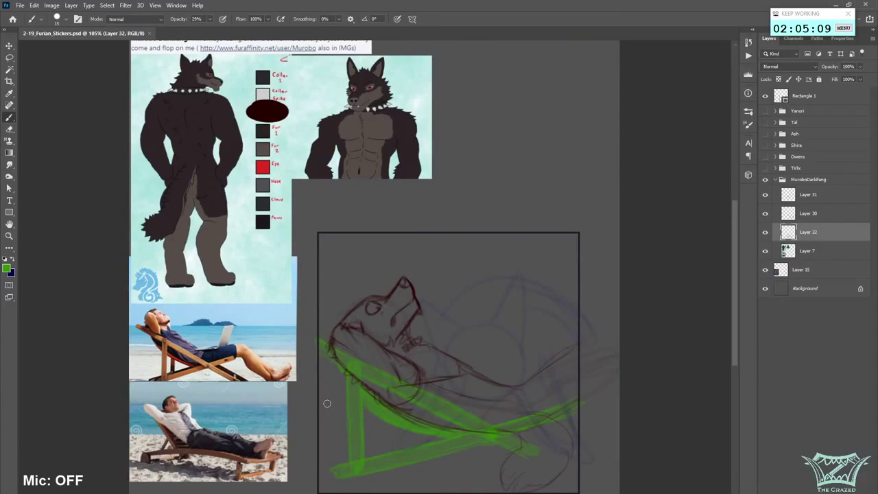
- Sample the dark colour of the wolf's outline and check the chair composition with the canvas flipped horizontally
key(bracketleft)
key(bracketleft)
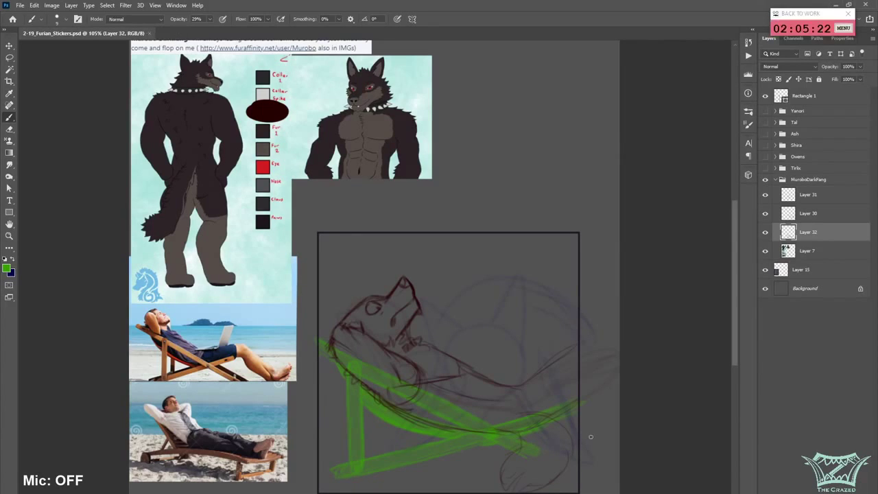
alt+click(397, 285)
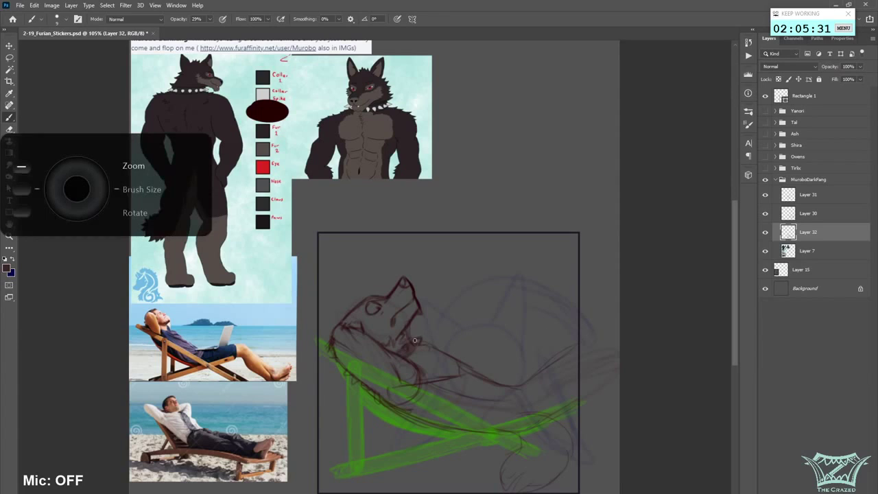
scroll(569, 321, down, 2)
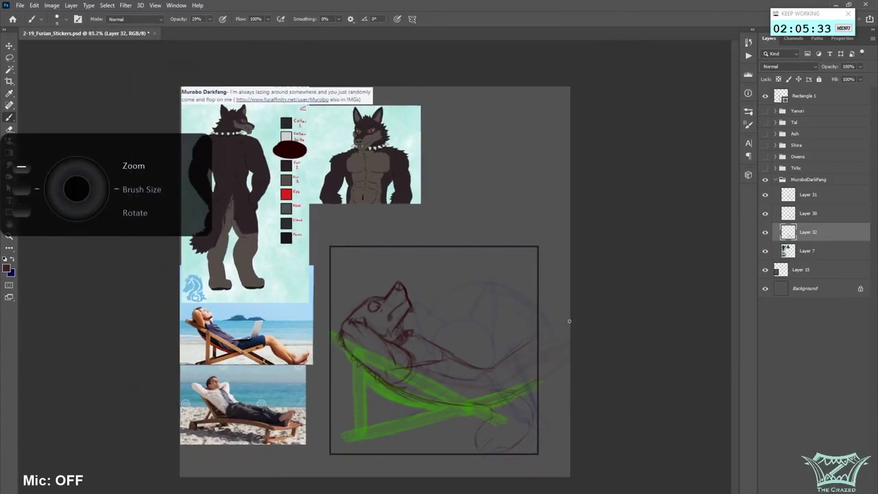
scroll(570, 321, down, 1)
key(ctrl+shift+h)
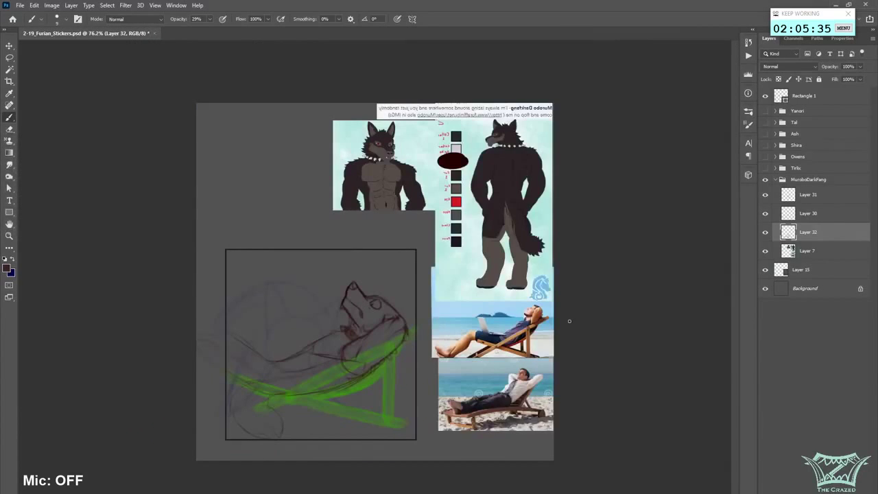
scroll(440, 378, up, 1)
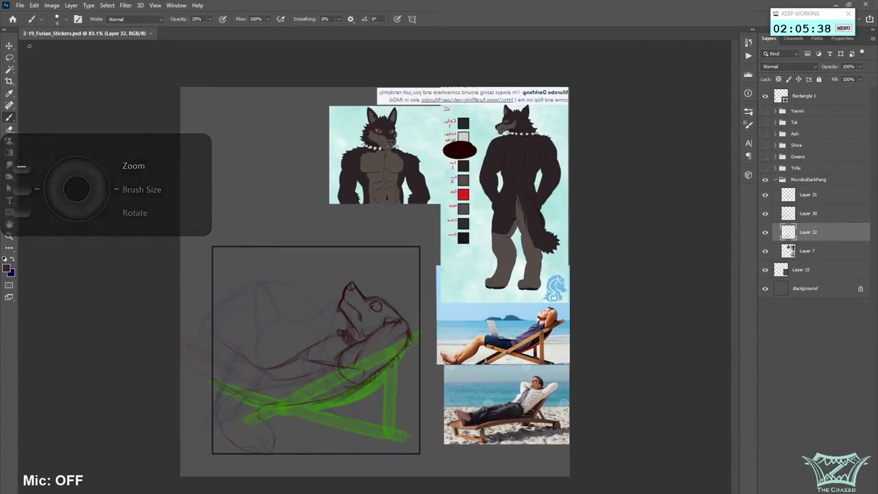
- Move Layer 31, Layer 30 and Layer 32 together slightly toward the wolf's head side of the frame, and flip the canvas back
key(v)
shift+click(823, 196)
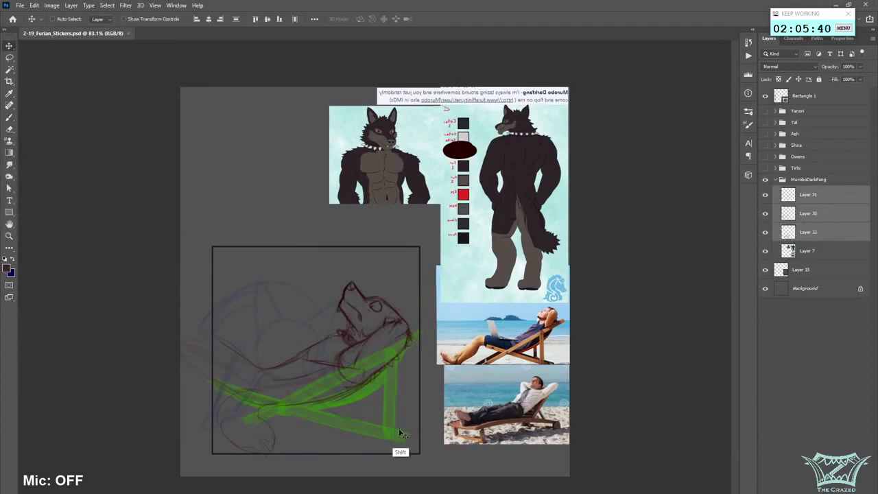
drag(390, 431, 403, 417)
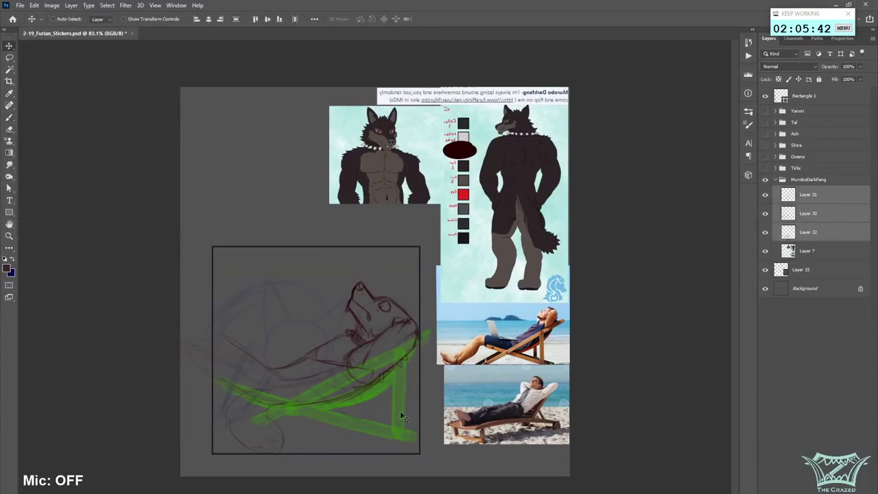
key(ctrl+shift+h)
- Add a new layer at the top of the MuroboDarkFang group and ready the Brush with the dark blue colour
click(819, 214)
click(764, 215)
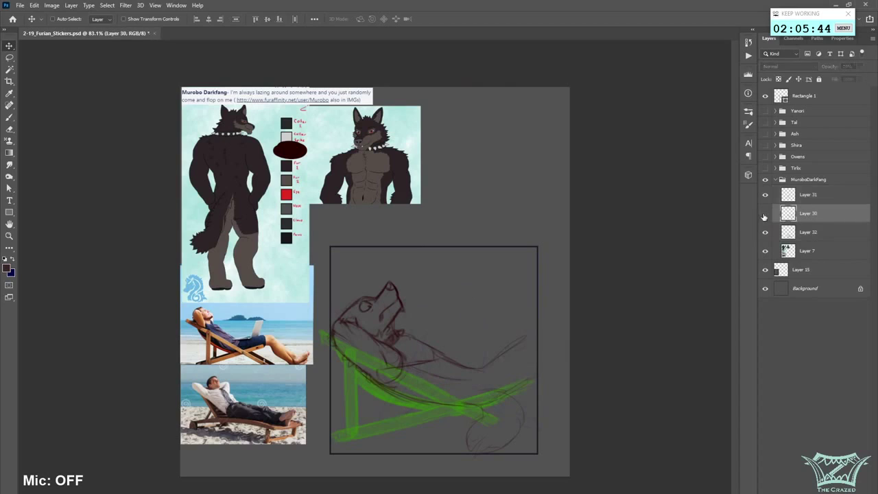
click(765, 213)
key(ctrl+alt+shift+n)
drag(829, 218, 836, 190)
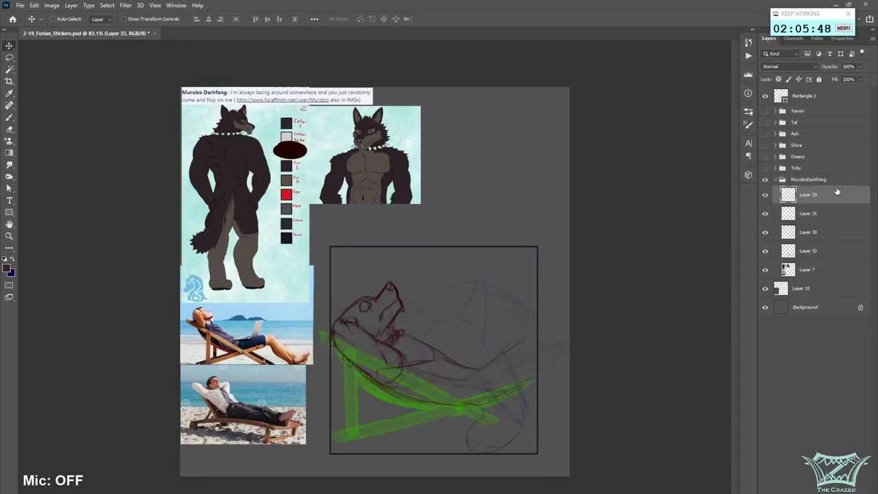
key(x)
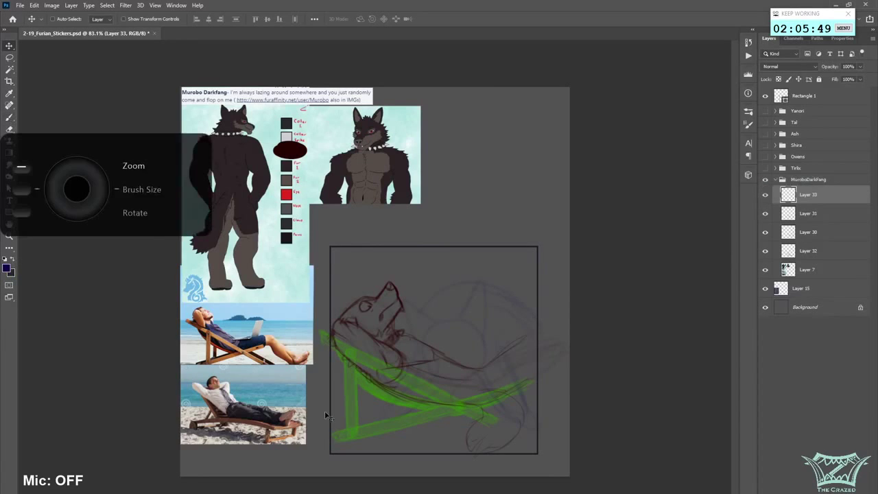
scroll(326, 415, up, 2)
key(b)
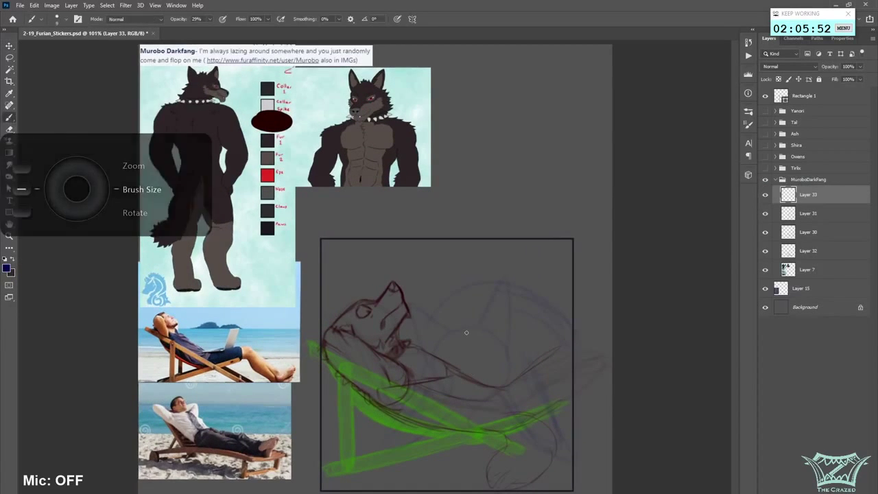
drag(462, 326, 477, 325)
key(ctrl+z)
- Set Layer 31's opacity to 32% and try adjusting the opacity of Layer 32
click(833, 217)
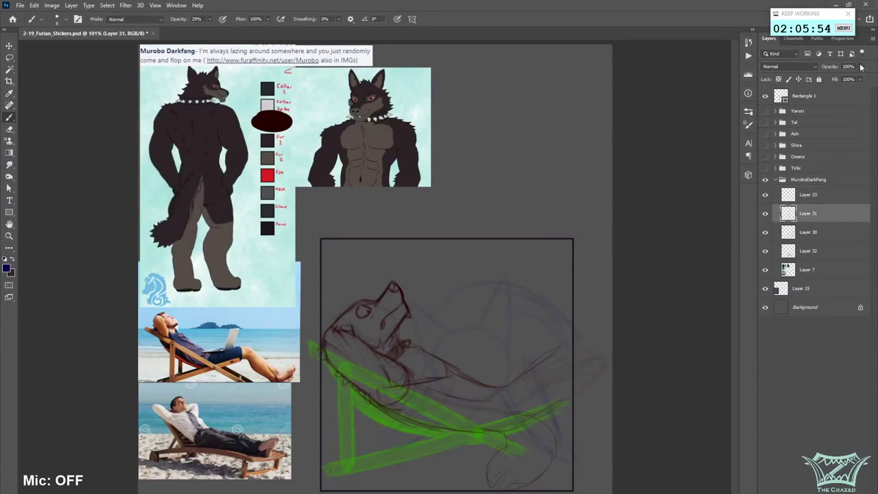
click(861, 67)
drag(861, 79, 832, 80)
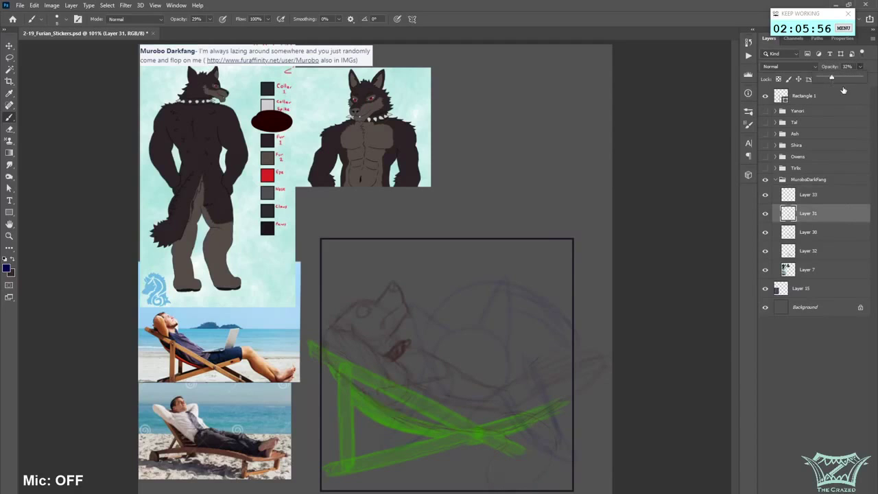
click(809, 251)
click(861, 66)
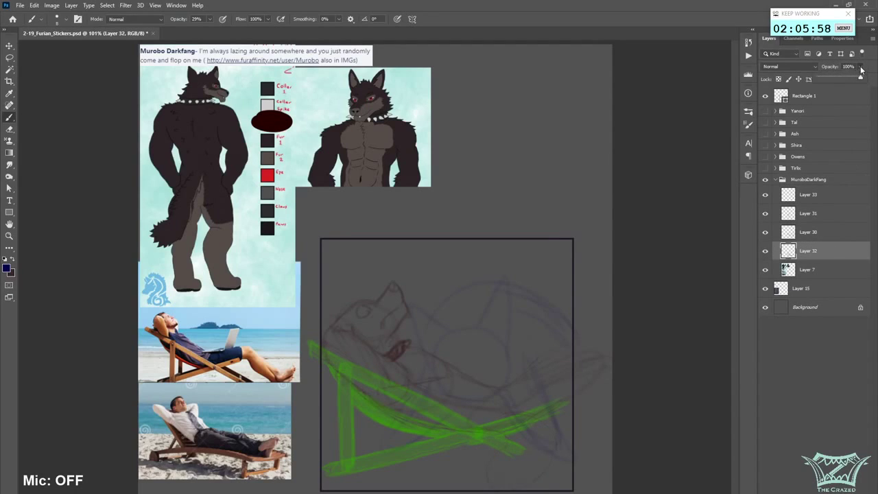
mouse_move(860, 77)
mouse_down()
mouse_move(832, 80)
mouse_move(857, 174)
mouse_up()
- Set the opacity of Layer 30, the rough pose sketch, to 13%
click(816, 231)
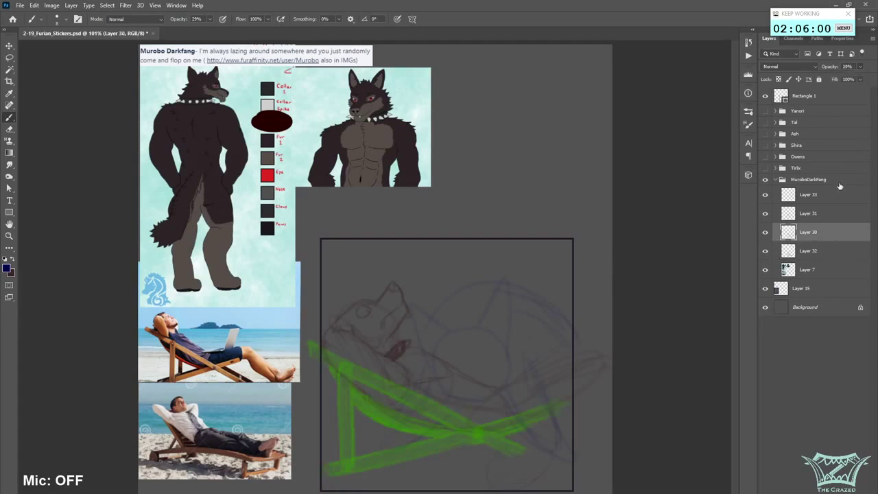
click(861, 66)
drag(862, 78, 834, 80)
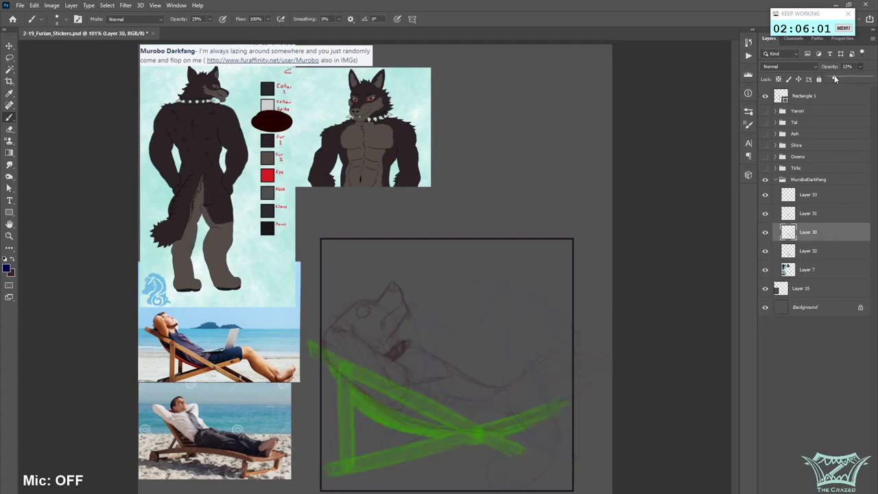
click(815, 271)
click(827, 250)
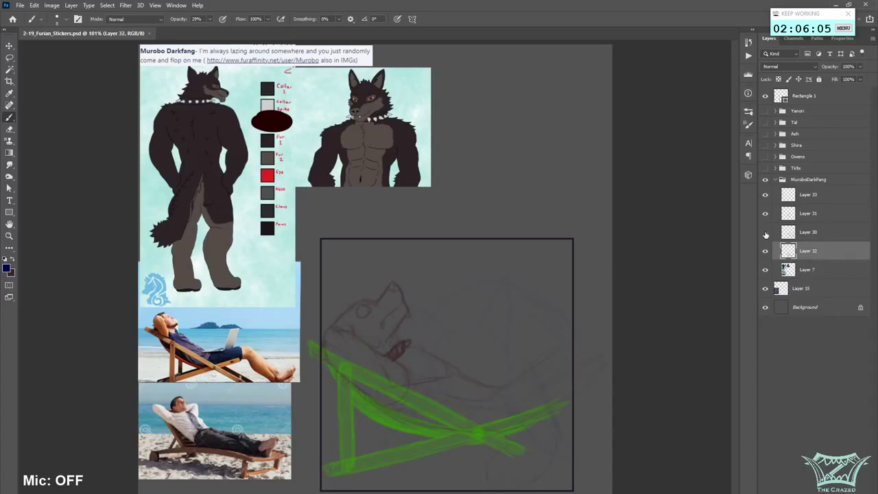
click(806, 234)
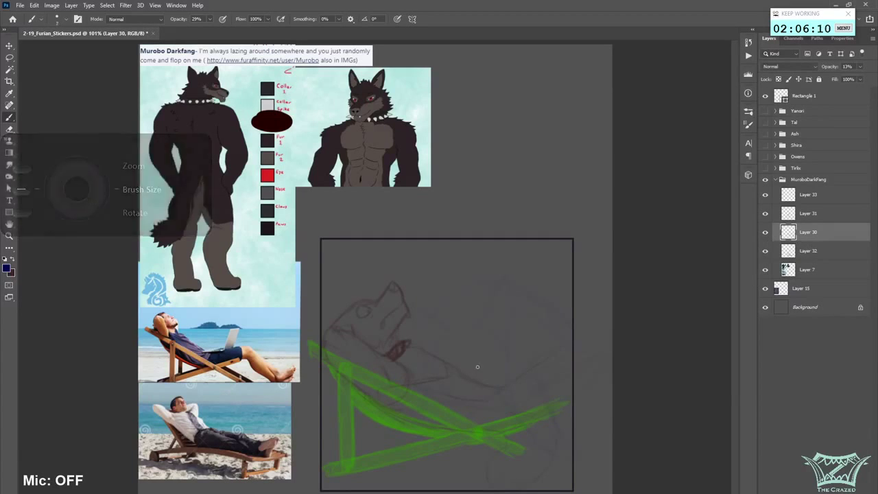
- On Layer 33, sketch a dark blue vertical guideline above the wolf's belly ending in a small crossed circle with a pointed top
key(alt+bracketright)
key(alt+bracketright)
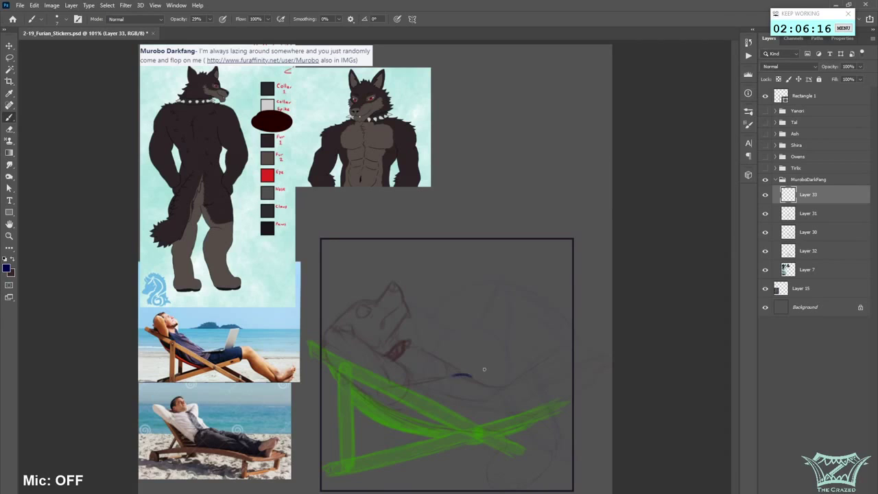
key(ctrl+z)
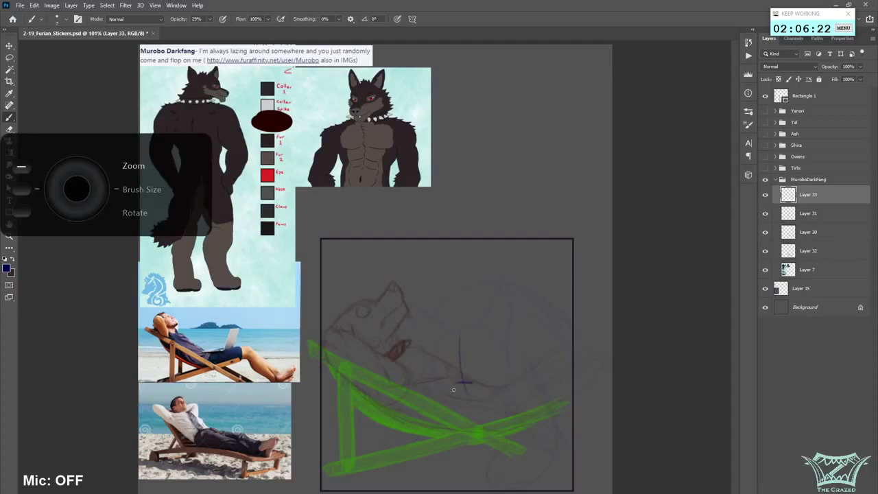
scroll(460, 367, up, 3)
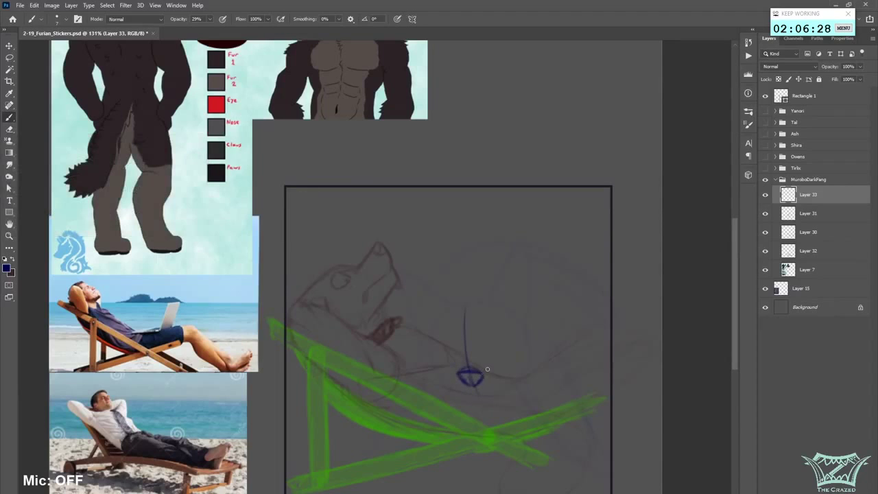
key(ctrl+z)
key(ctrl+z)
drag(471, 368, 460, 381)
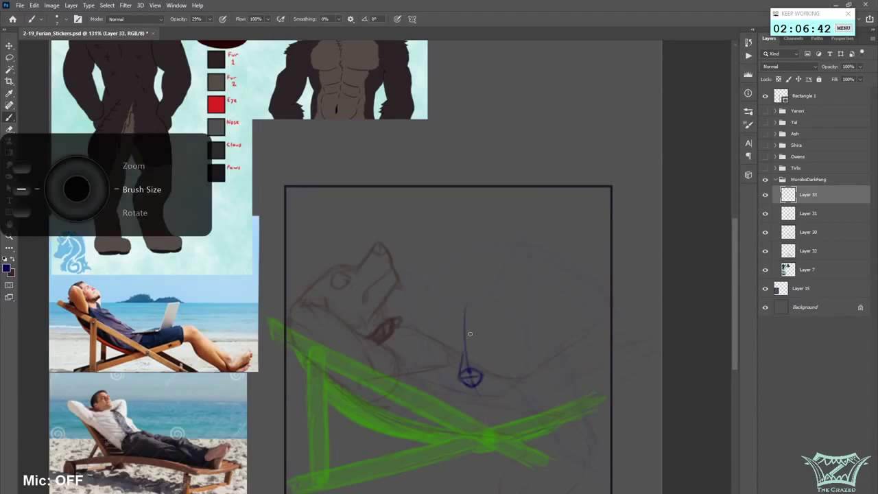
key(ctrl+z)
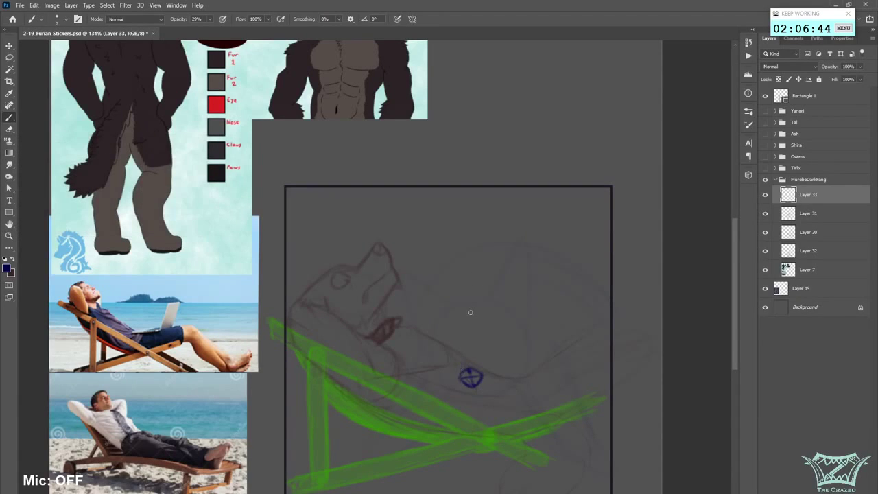
mouse_move(461, 375)
mouse_down()
mouse_move(469, 349)
mouse_move(480, 369)
mouse_move(468, 356)
mouse_move(464, 305)
mouse_move(467, 354)
mouse_up()
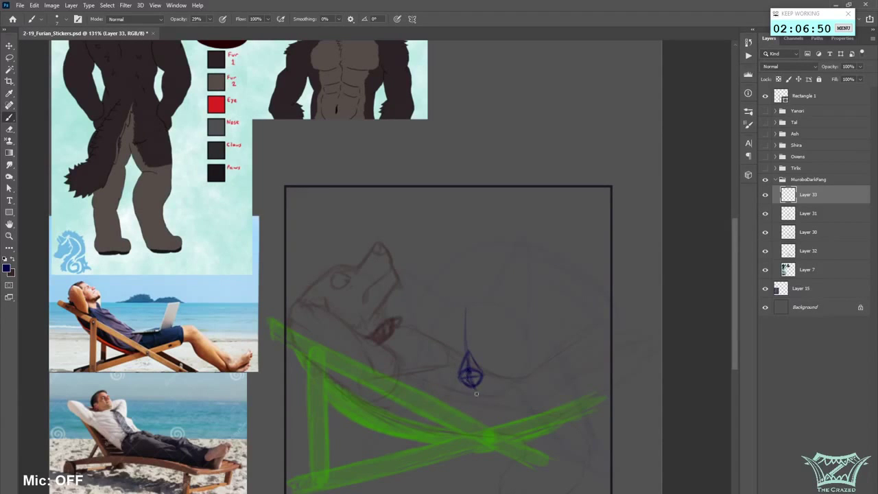
- With a smaller brush, sketch curved lines around and below the crossed circle, and save the file with the canvas flipped horizontally
key([)
mouse_move(450, 382)
mouse_down()
mouse_move(467, 394)
mouse_move(455, 385)
mouse_move(490, 389)
mouse_move(479, 390)
mouse_move(497, 378)
mouse_move(493, 351)
mouse_move(497, 384)
mouse_move(496, 351)
mouse_move(487, 386)
mouse_up()
key(ctrl+z)
mouse_move(495, 350)
mouse_down()
mouse_move(504, 344)
mouse_move(496, 379)
mouse_up()
drag(491, 399, 496, 357)
drag(497, 410, 503, 393)
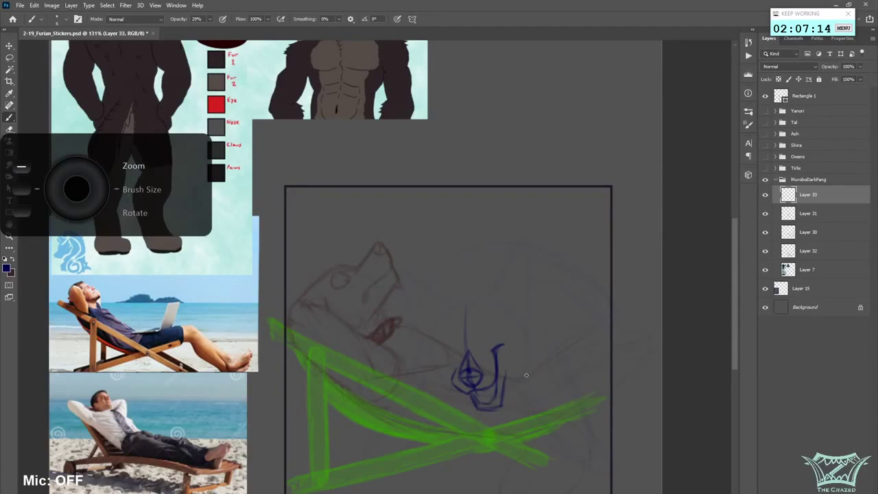
scroll(526, 375, down, 4)
key(ctrl+shift+h)
key(ctrl+s)
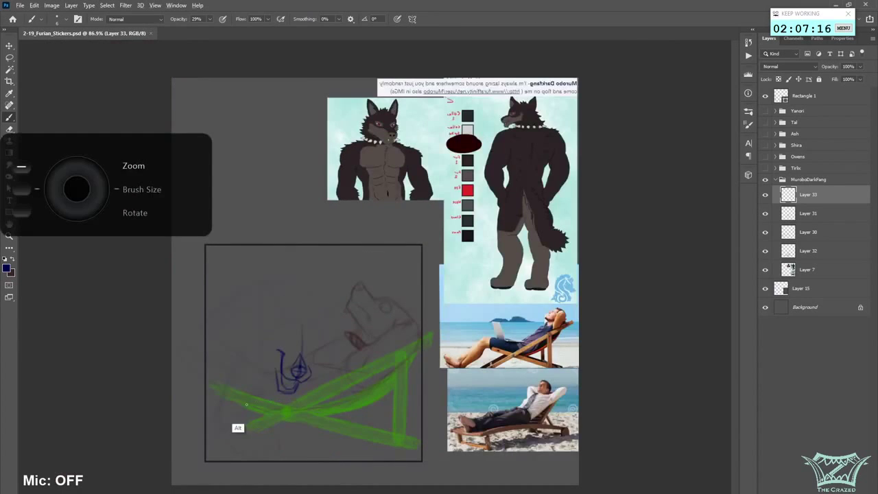
- Refine the lower jaw curve beneath the crossed circle on Layer 33, and save the file with the canvas flipped horizontally
scroll(526, 374, up, 4)
scroll(315, 374, left, 4)
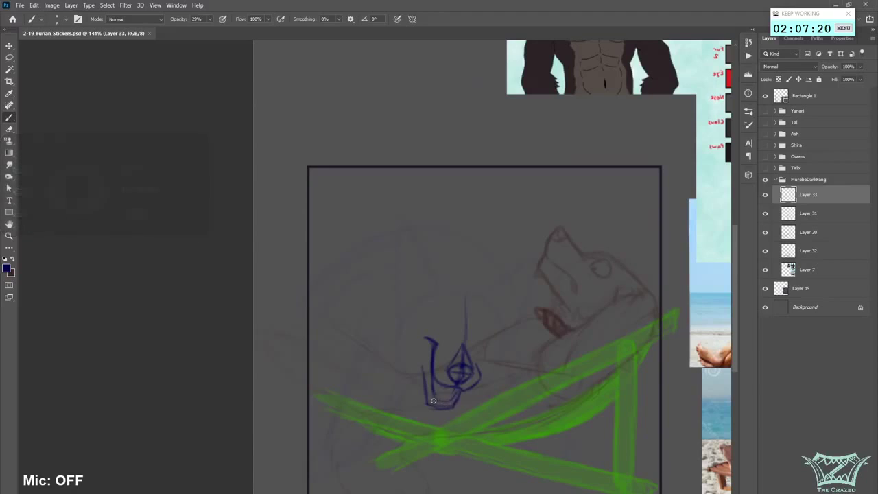
drag(434, 400, 453, 404)
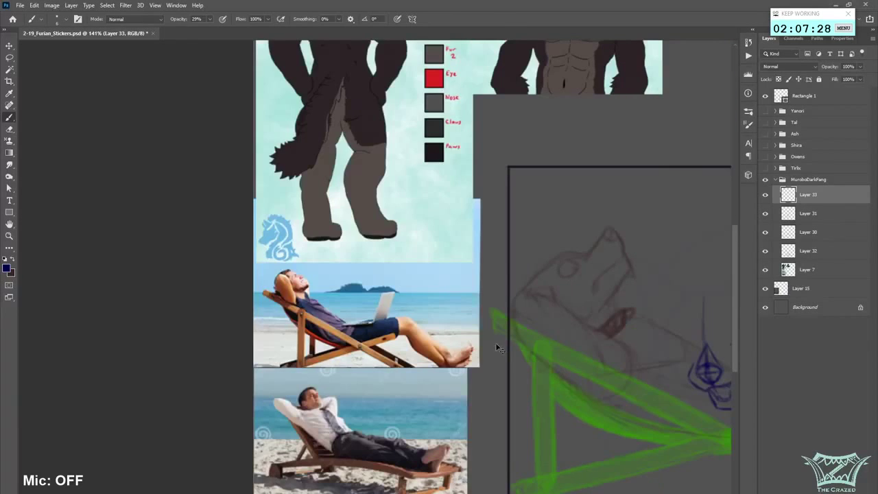
key(ctrl+s)
- Sketch the near eye with its lid and brow above the open mouth, plus a line for the bridge of the muzzle
drag(472, 493, 527, 493)
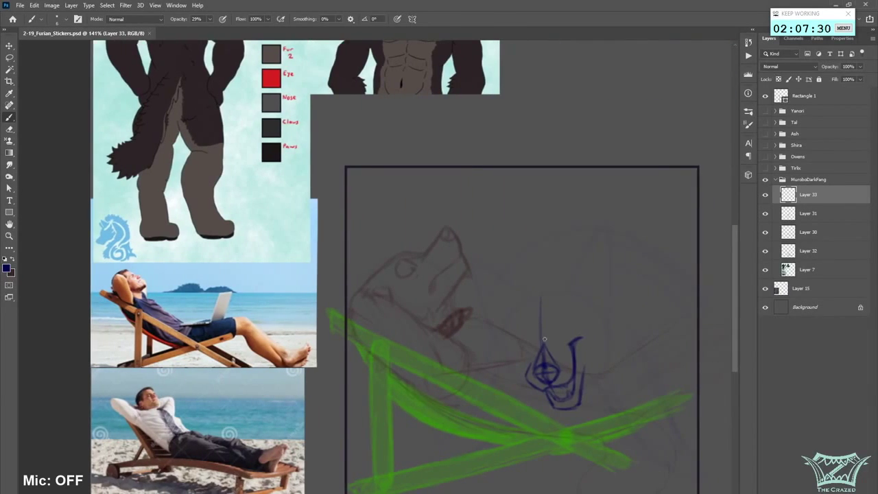
mouse_move(557, 345)
mouse_down()
mouse_move(578, 328)
mouse_move(570, 313)
mouse_move(556, 323)
mouse_move(560, 344)
mouse_move(561, 310)
mouse_move(579, 327)
mouse_move(555, 330)
mouse_up()
key(ctrl+z)
drag(556, 324, 560, 333)
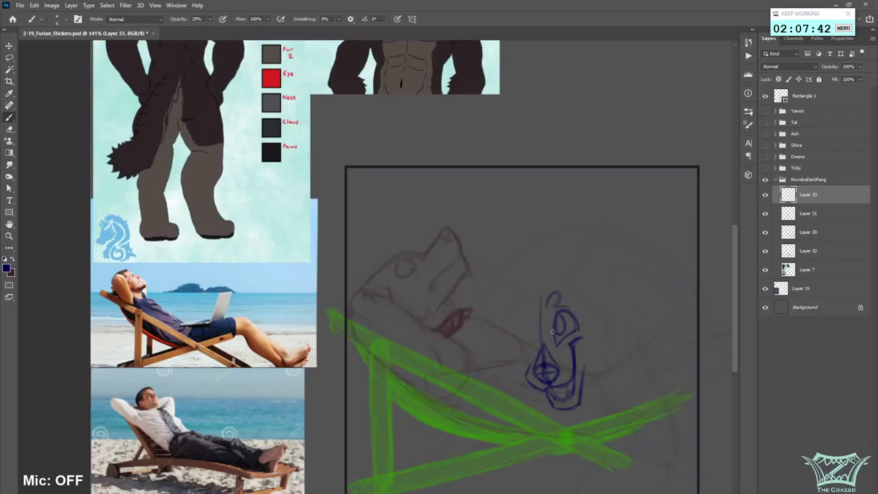
drag(541, 307, 539, 337)
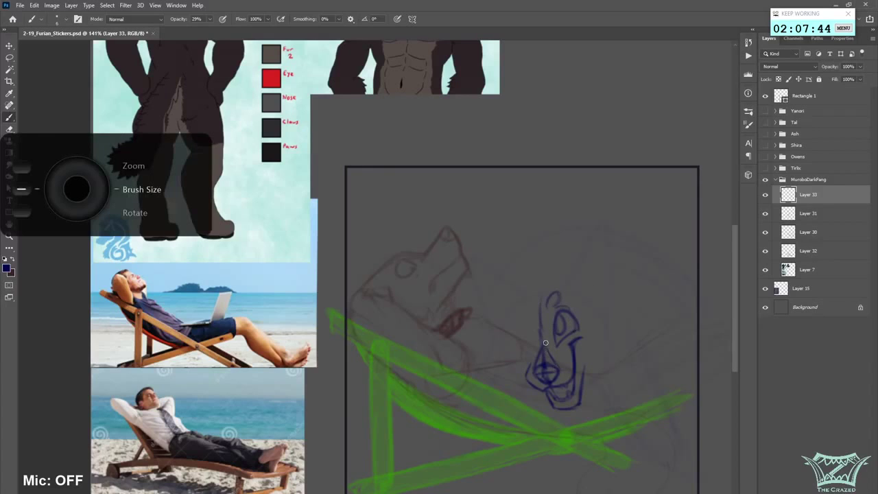
key(ctrl+z)
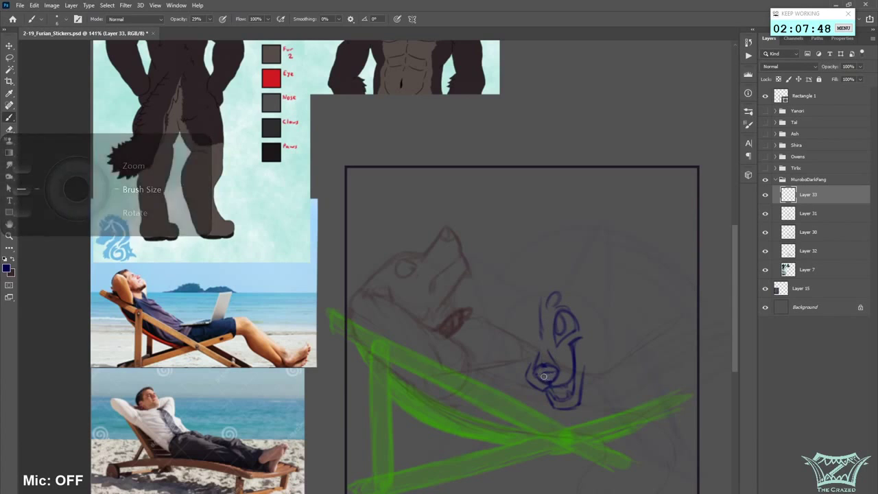
- Refine the nose at the tip of the muzzle, and check the sketch with the canvas flipped horizontally and back, saving the file
mouse_move(538, 374)
mouse_down()
mouse_move(550, 381)
mouse_move(542, 377)
mouse_up()
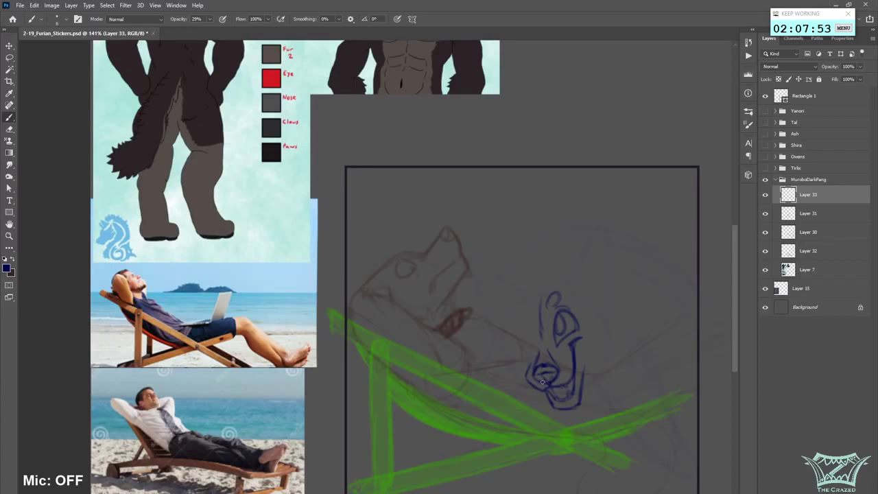
scroll(554, 362, down, 4)
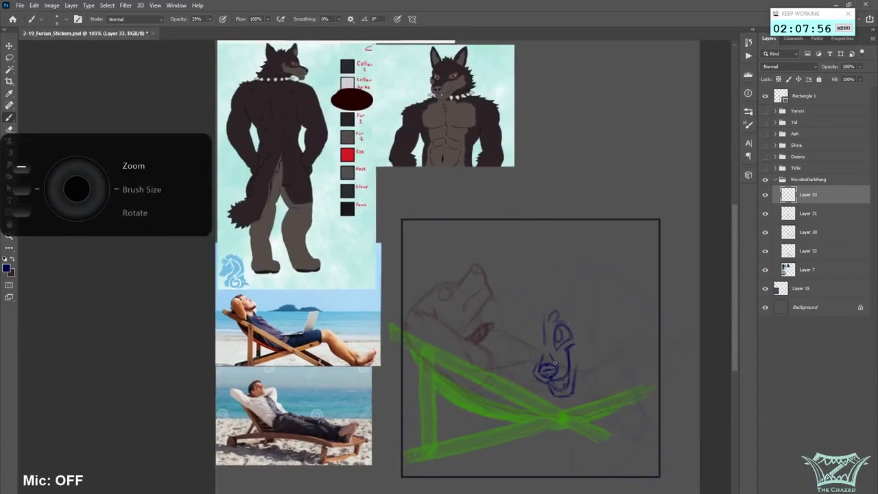
key(ctrl+shift+h)
key(ctrl+s)
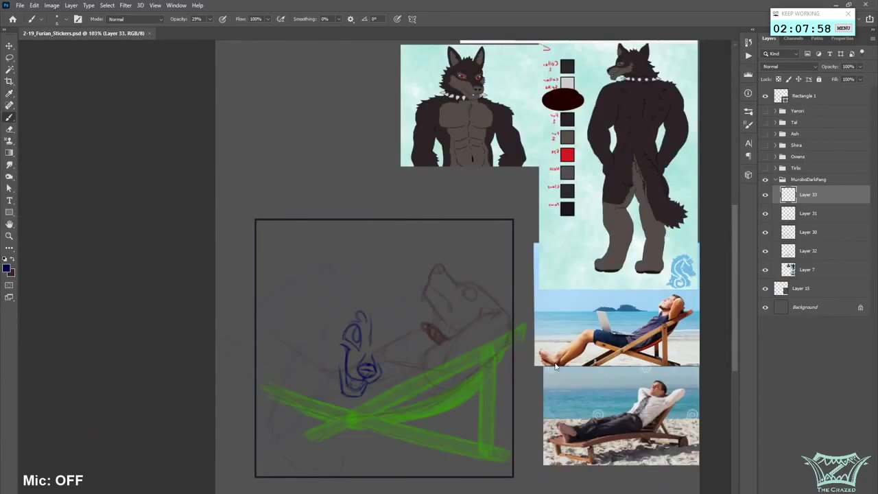
key(ctrl+shift+h)
key(ctrl+s)
- Sketch the cheek contour and jagged cheek fur behind the near eye and open mouth
scroll(554, 366, up, 2)
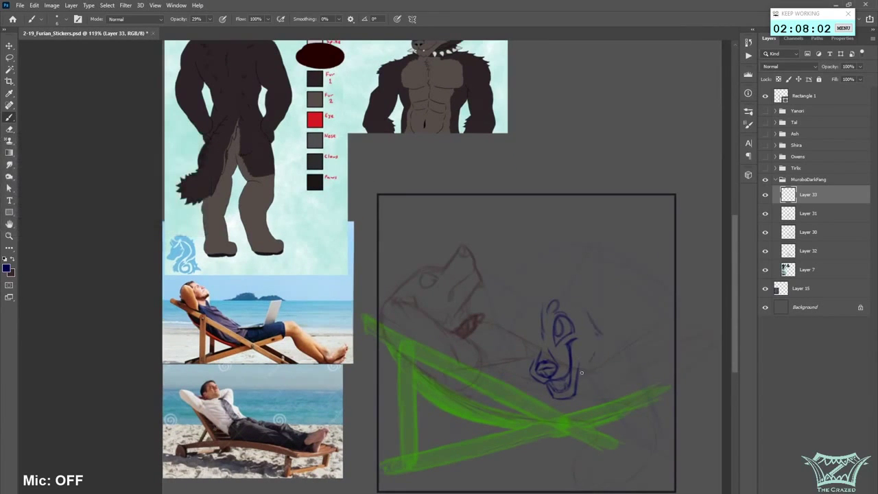
mouse_move(581, 372)
mouse_down()
mouse_move(598, 346)
mouse_move(580, 378)
mouse_up()
mouse_move(593, 315)
mouse_down()
mouse_move(620, 341)
mouse_move(609, 329)
mouse_move(616, 362)
mouse_move(593, 369)
mouse_up()
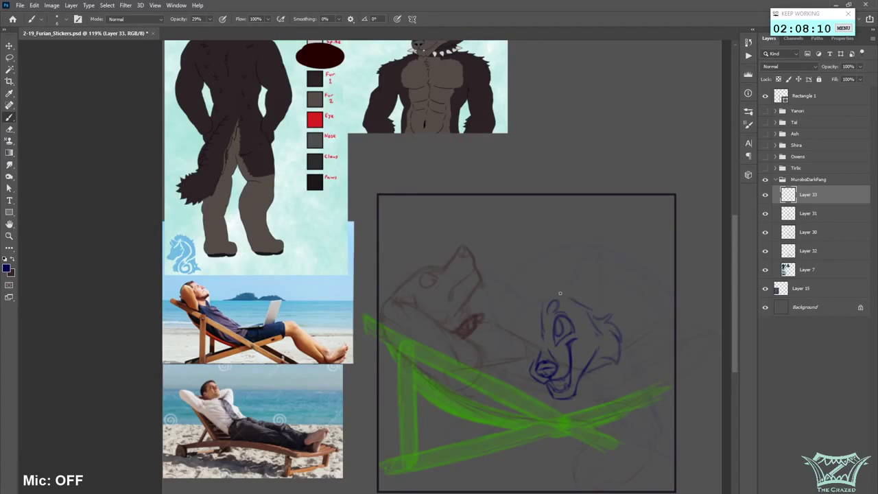
- Sketch a tall pointed ear with inner fur tufts above the cheek, and save the file with the canvas flipped horizontally
drag(561, 295, 612, 248)
key(ctrl+z)
key(ctrl+z)
mouse_move(595, 259)
mouse_down()
mouse_move(611, 243)
mouse_move(608, 301)
mouse_up()
drag(602, 266, 588, 300)
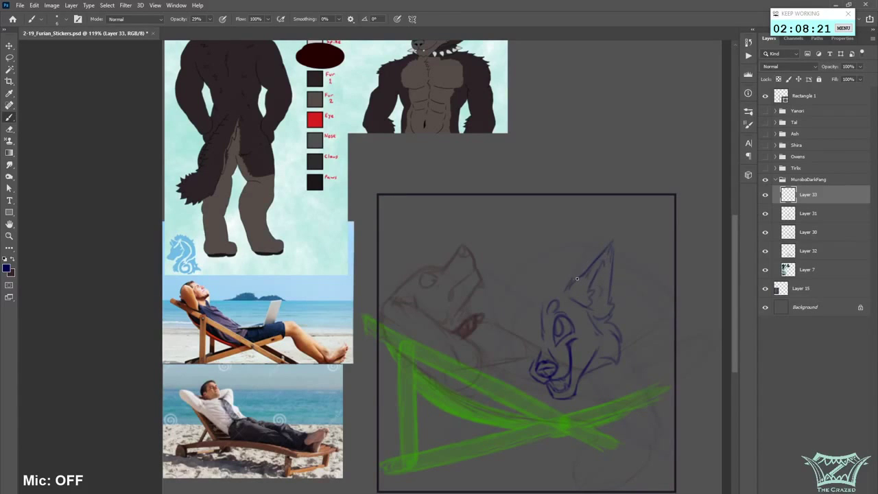
key(ctrl+shift+h)
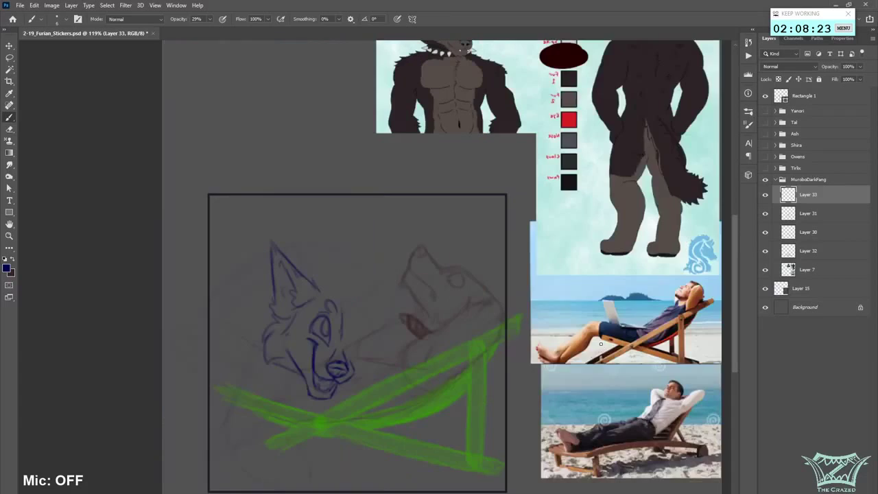
key(ctrl+s)
- Rough in the rounded forehead and far side of the face, undo the last stroke, and save with the canvas flipped back
scroll(478, 459, left, 3)
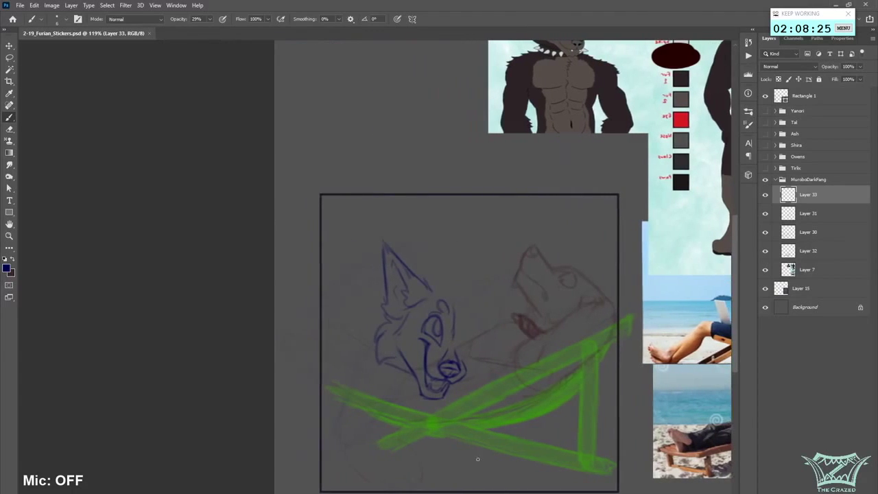
scroll(462, 359, up, 2)
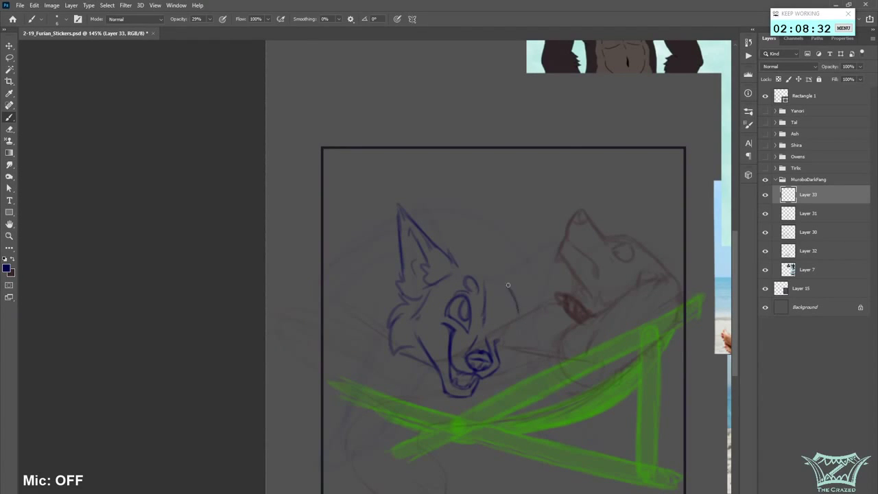
key(ctrl+z)
mouse_move(465, 269)
mouse_down()
mouse_move(493, 273)
mouse_move(469, 268)
mouse_move(512, 285)
mouse_move(503, 282)
mouse_move(520, 312)
mouse_up()
mouse_move(501, 273)
mouse_down()
mouse_move(518, 315)
mouse_move(515, 291)
mouse_move(517, 320)
mouse_move(503, 346)
mouse_move(520, 314)
mouse_move(508, 332)
mouse_up()
scroll(517, 355, down, 3)
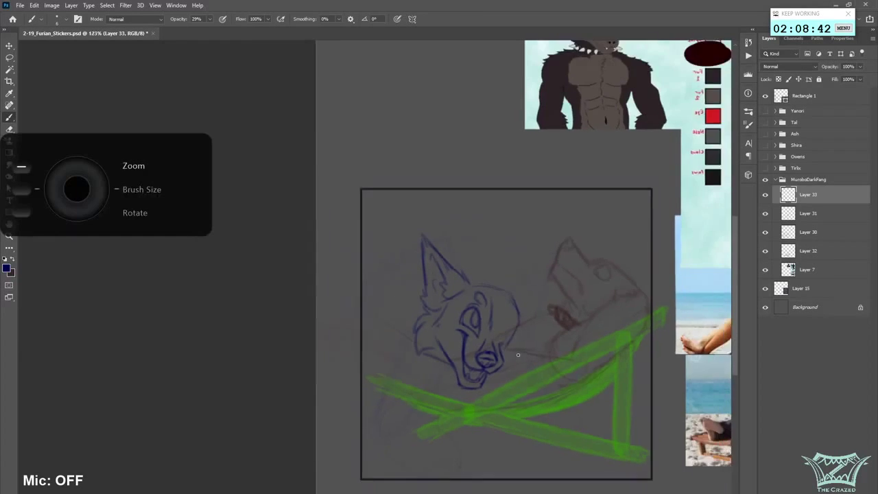
scroll(518, 355, up, 2)
scroll(518, 355, down, 1)
key(ctrl+z)
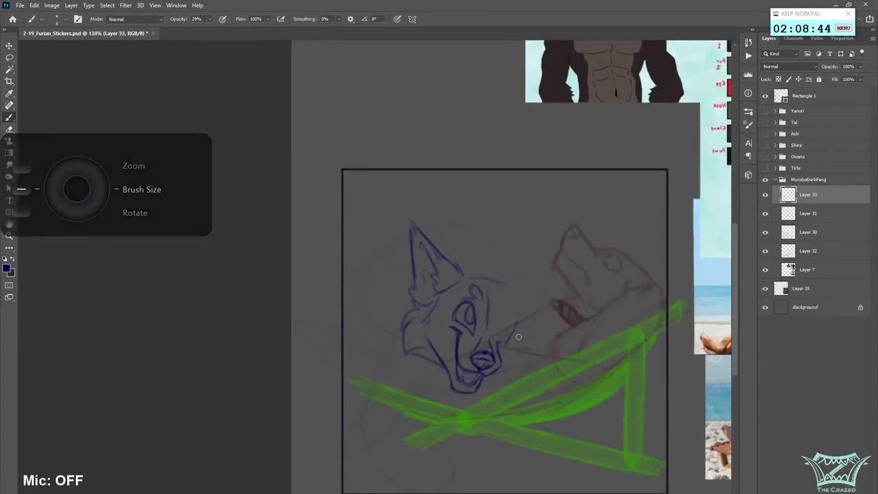
key(ctrl+shift+h)
key(ctrl+s)
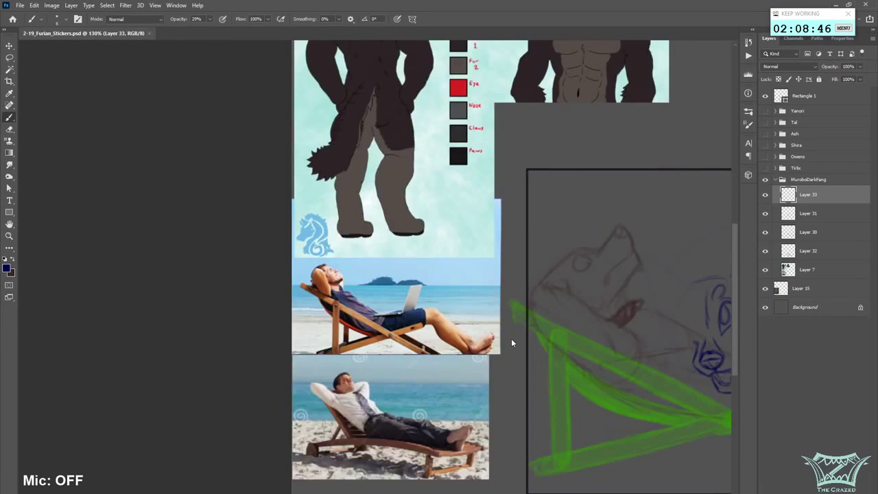
- Draw the forehead contour from the ear down to the far side of the face, ending in a small cheek fur tuft
scroll(510, 338, right, 4)
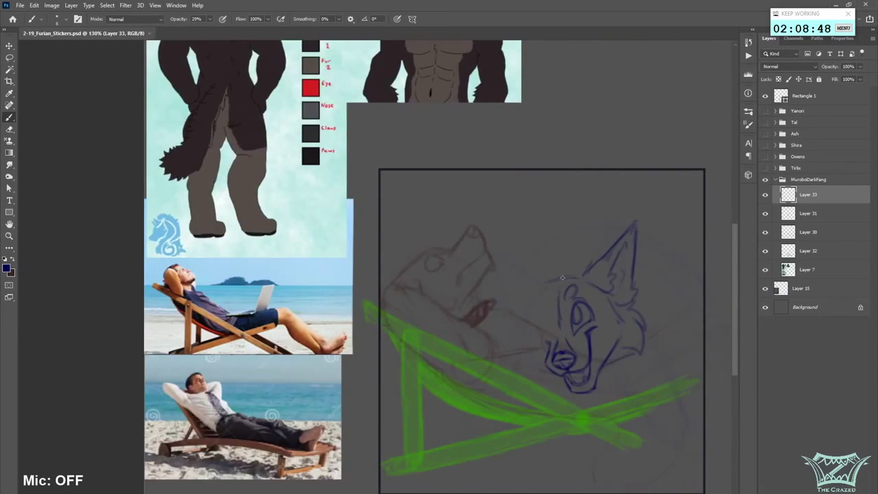
mouse_move(562, 278)
mouse_down()
mouse_move(532, 304)
mouse_move(525, 358)
mouse_move(540, 363)
mouse_up()
drag(533, 330, 535, 341)
- Sketch the far eye and its brow beside the muzzle bridge, and save the file with the canvas flipped horizontally
scroll(584, 342, up, 2)
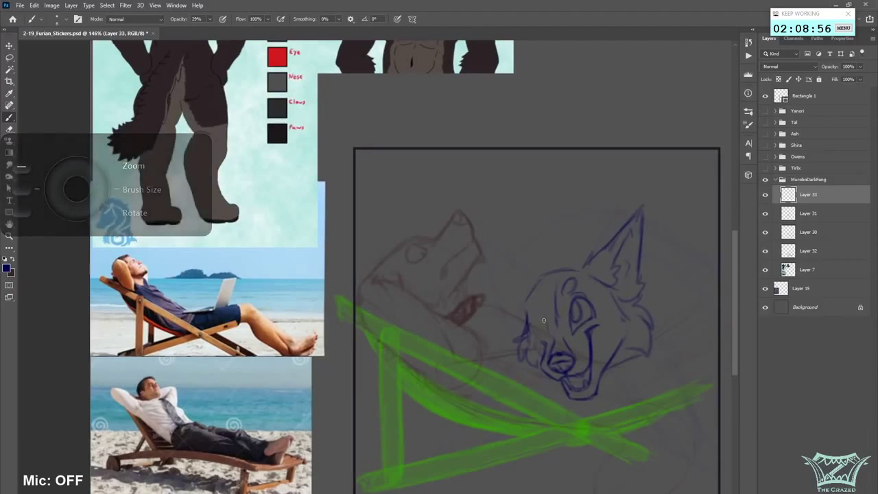
mouse_move(538, 307)
mouse_down()
mouse_move(532, 329)
mouse_move(532, 312)
mouse_move(547, 321)
mouse_move(532, 325)
mouse_move(547, 337)
mouse_move(536, 331)
mouse_move(561, 280)
mouse_move(559, 305)
mouse_move(535, 327)
mouse_up()
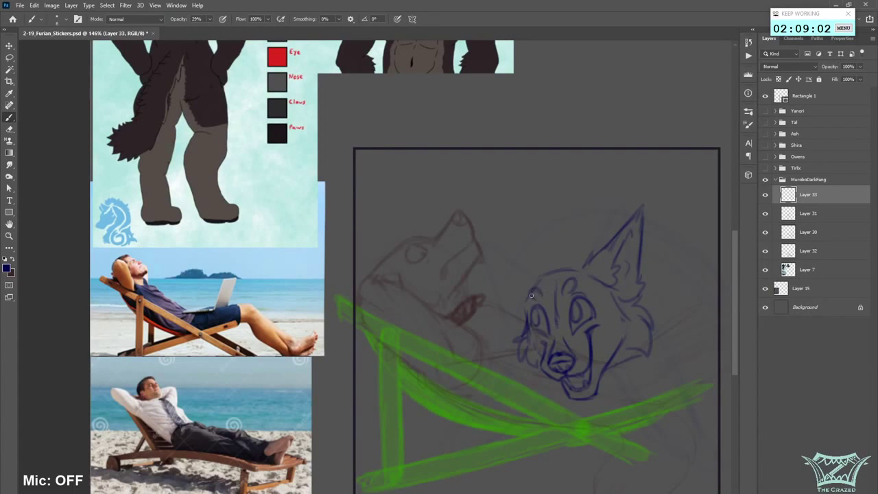
scroll(656, 353, down, 5)
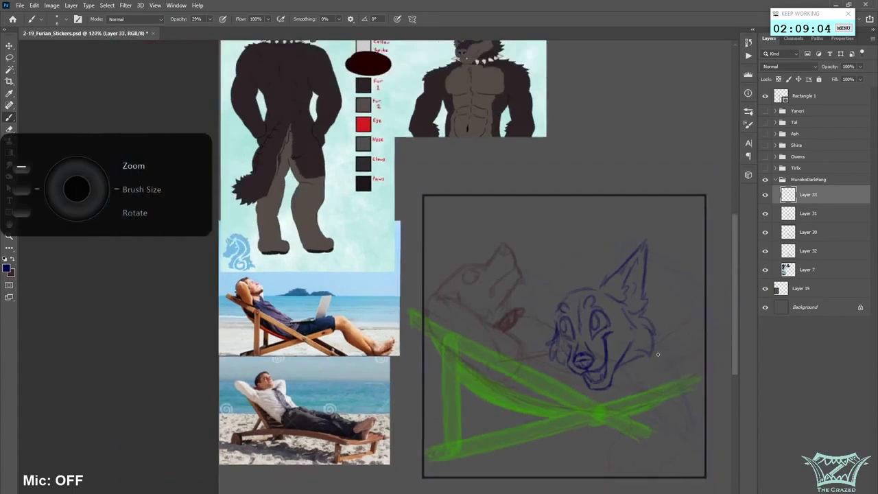
key(ctrl+shift+h)
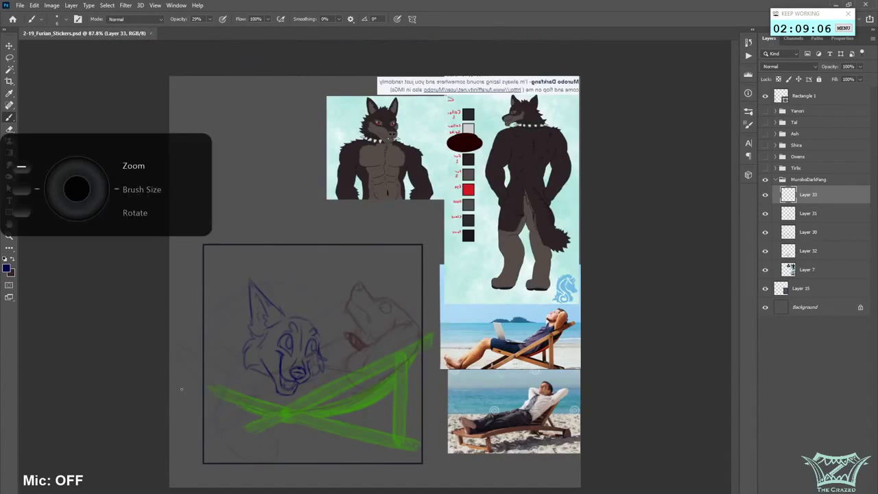
- Lasso the muzzle and open mouth, and free-transform them to about 113% height with a slight skew
scroll(164, 415, up, 5)
scroll(164, 415, up, 1)
key(l)
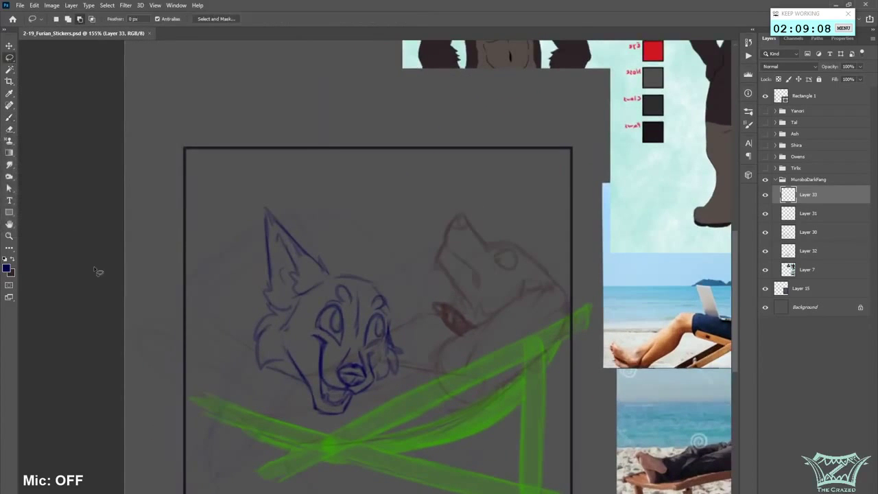
mouse_move(372, 405)
mouse_down()
mouse_move(380, 346)
mouse_move(334, 346)
mouse_move(320, 329)
mouse_move(300, 330)
mouse_move(281, 360)
mouse_move(304, 430)
mouse_move(399, 427)
mouse_move(374, 410)
mouse_up()
right_click(371, 411)
click(401, 336)
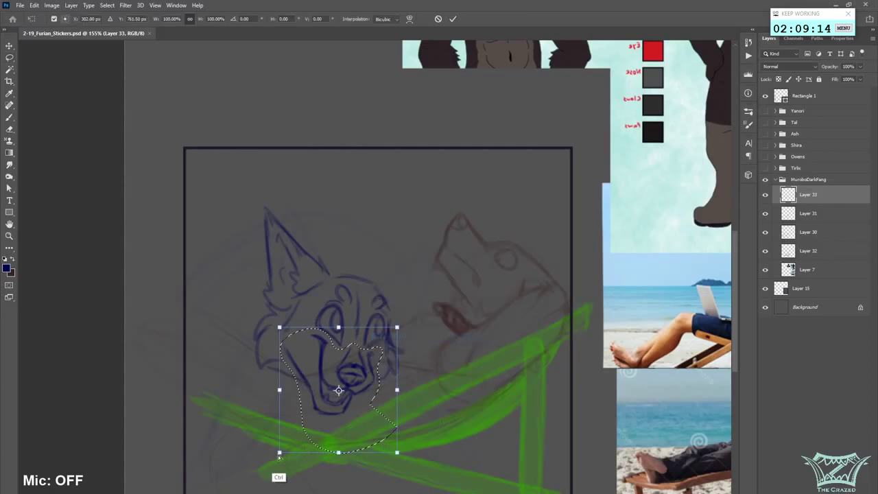
drag(279, 473, 281, 471)
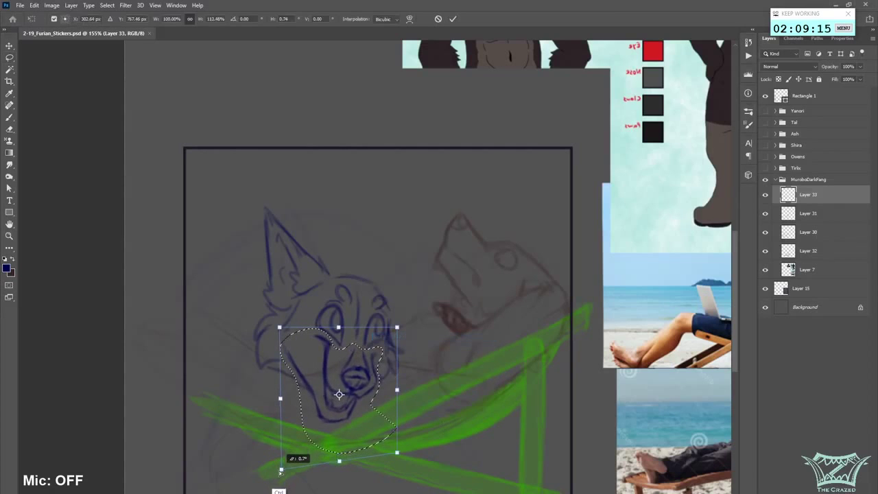
- Warp the selected muzzle to shift the nose and jaw outward, deselect it, and save with the canvas flipped horizontally
click(410, 20)
drag(346, 411, 346, 412)
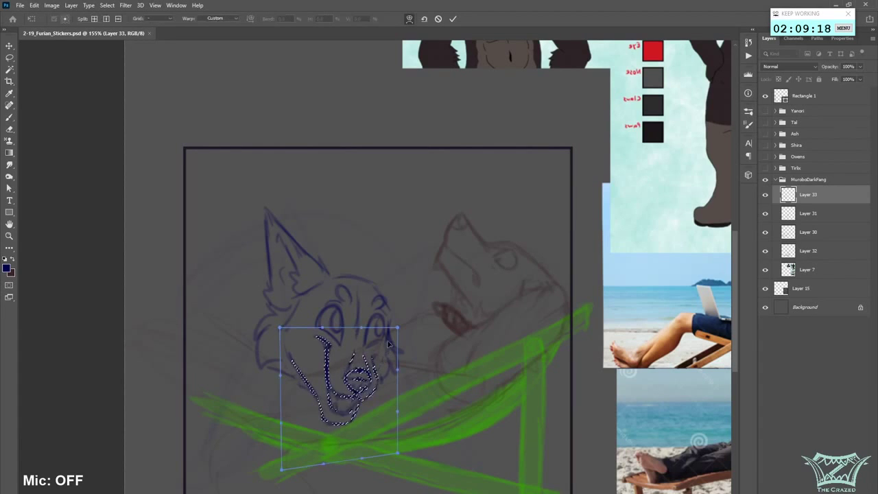
drag(398, 328, 391, 319)
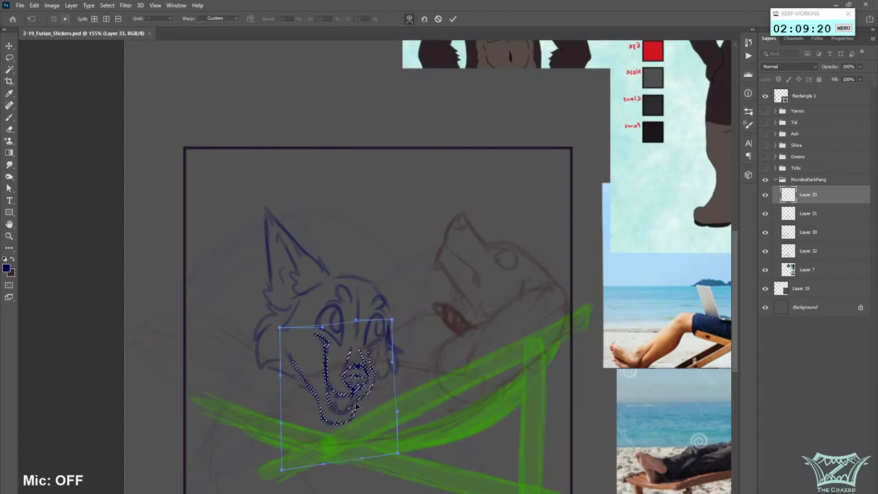
drag(355, 403, 369, 405)
drag(392, 319, 391, 320)
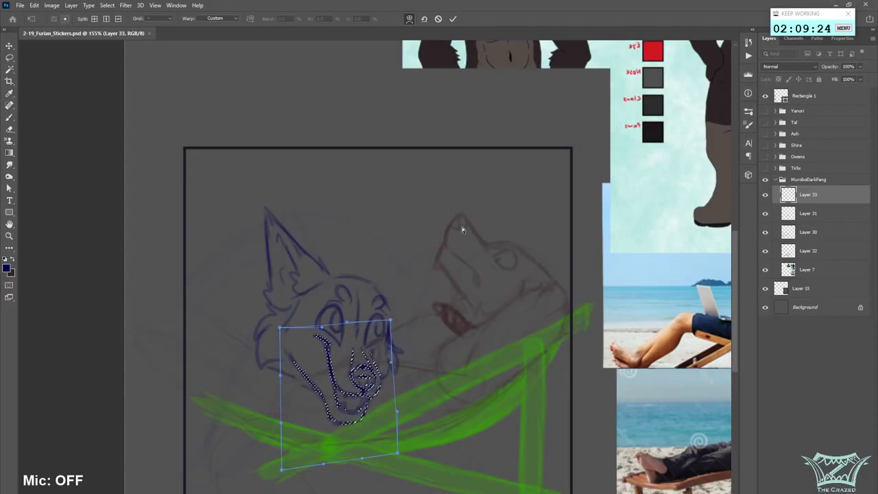
click(452, 18)
click(106, 6)
click(123, 63)
key(b)
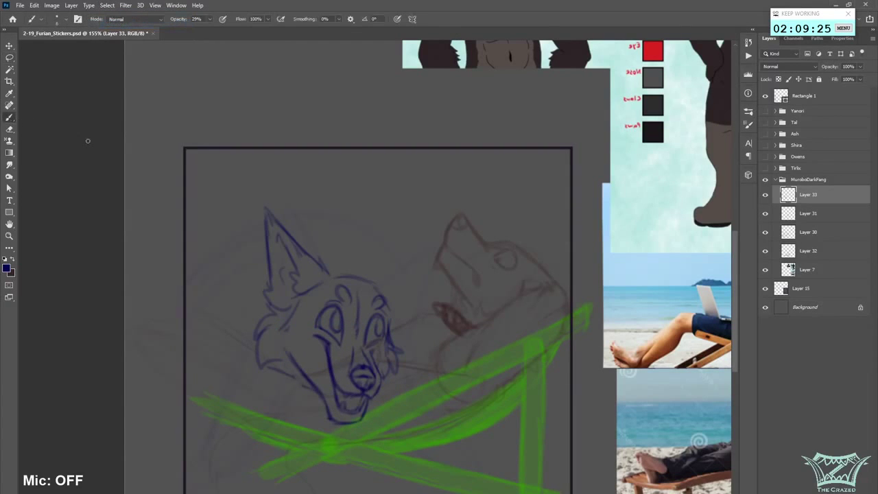
key(ctrl+shift+h)
key(ctrl+s)
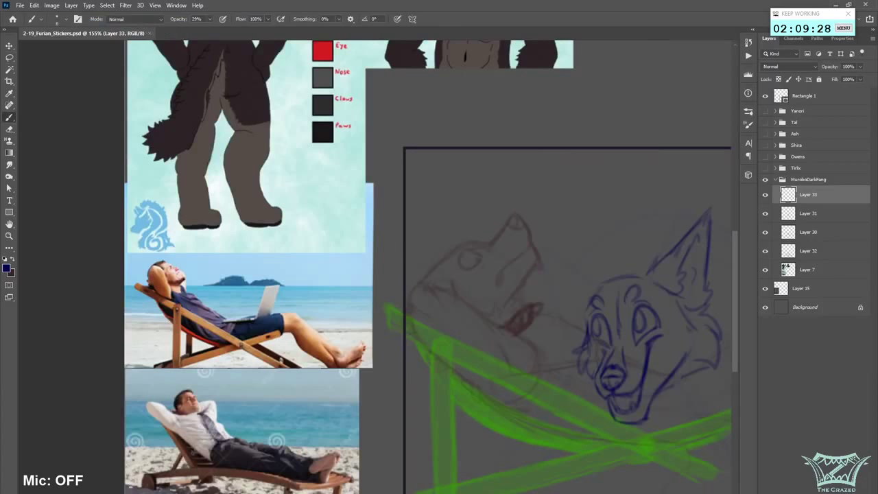
- Lasso the nose and upper muzzle, warp them slightly outward from the face, and select the entire canvas
scroll(88, 140, right, 3)
key(l)
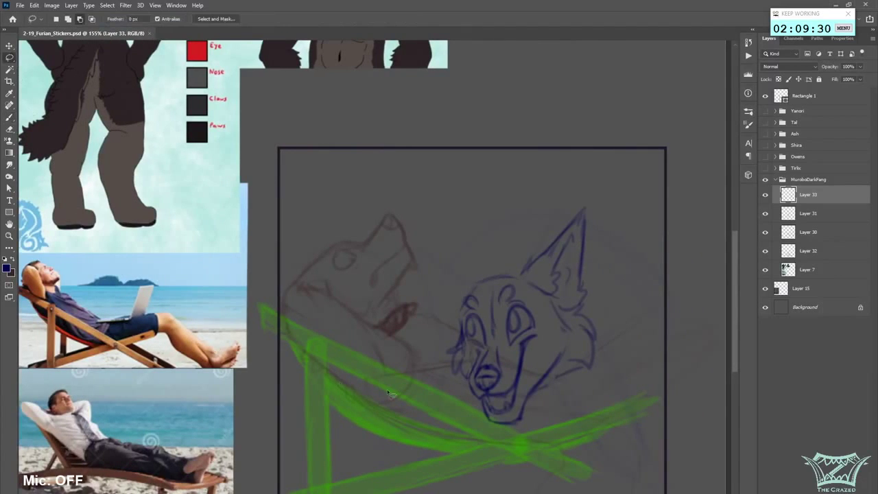
mouse_move(473, 409)
mouse_down()
mouse_move(506, 399)
mouse_move(505, 342)
mouse_move(465, 392)
mouse_up()
right_click(487, 379)
click(517, 301)
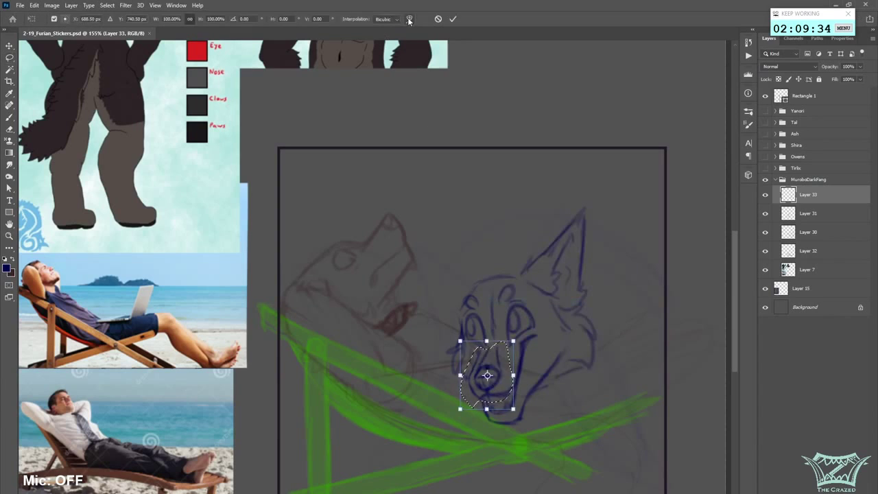
click(410, 18)
drag(463, 370, 457, 373)
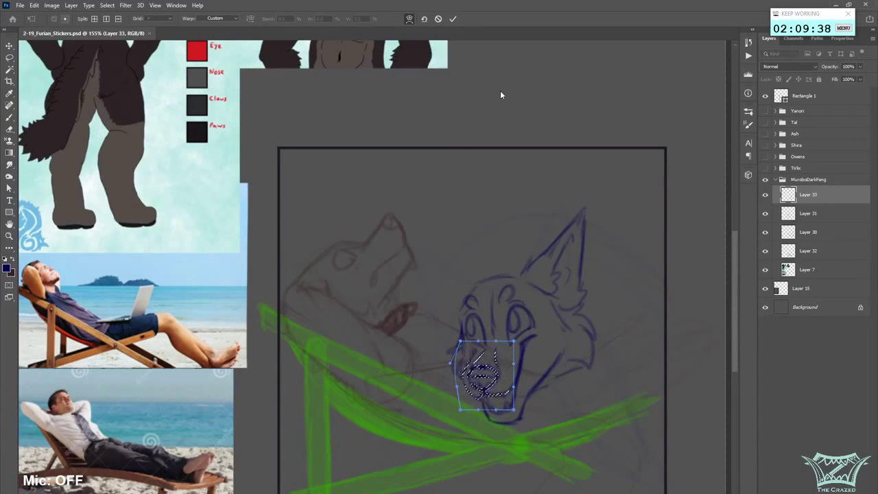
click(452, 18)
click(107, 5)
click(117, 23)
key(b)
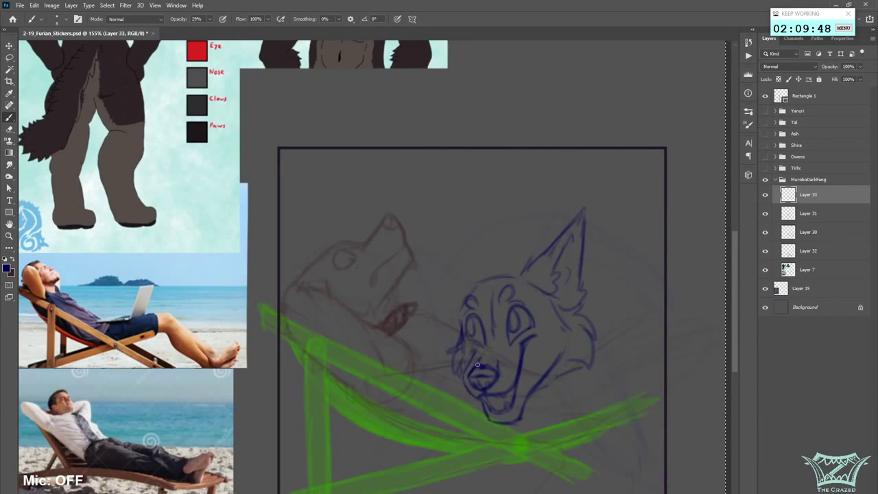
- Touch up the smiling head's muzzle beside the nose, clear the canvas selection, and save the file
drag(477, 350, 475, 393)
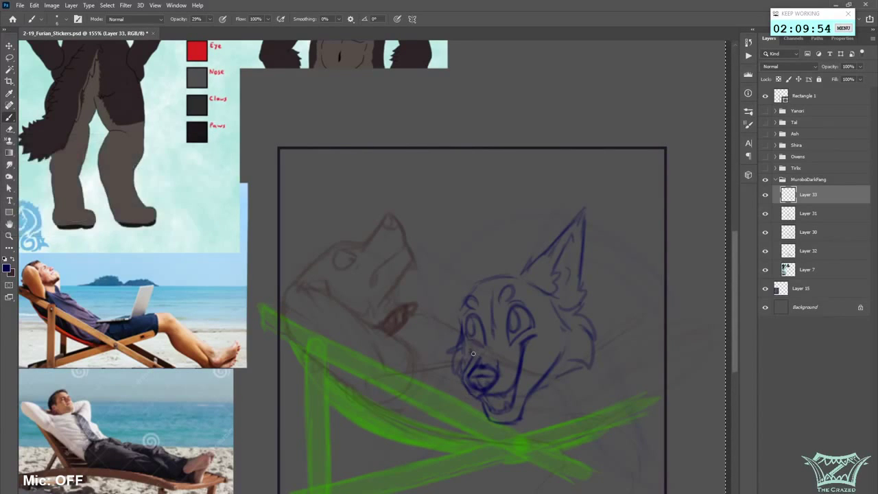
scroll(487, 334, down, 2)
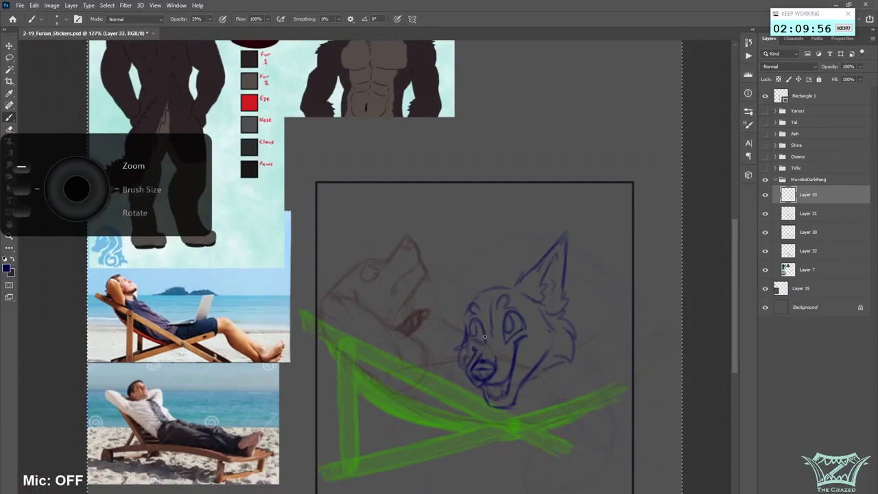
scroll(485, 337, up, 1)
scroll(484, 336, up, 2)
click(107, 5)
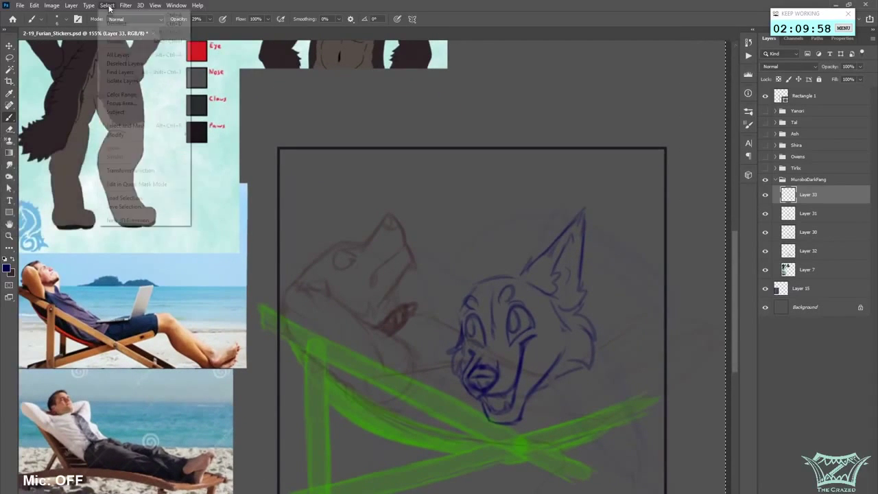
click(117, 23)
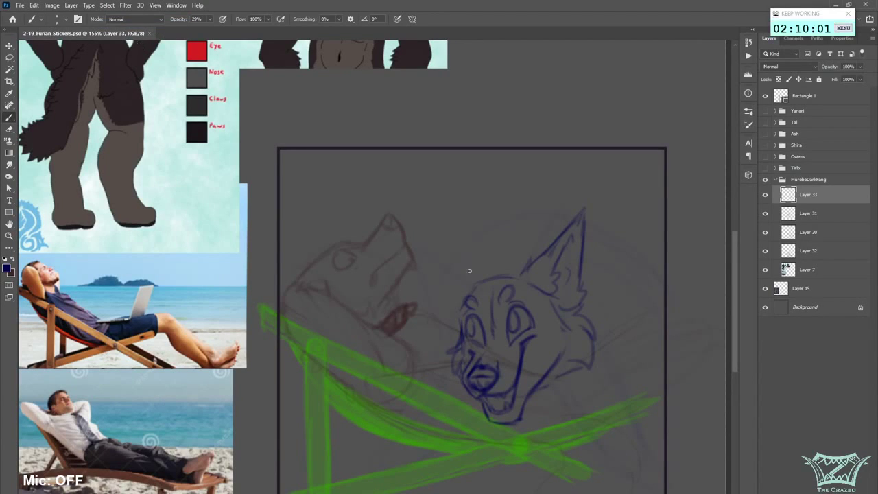
- Sketch the far ear, a tall hair tuft between the ears, and neck fur behind the cheek, and save the file
mouse_move(443, 257)
mouse_down()
mouse_move(473, 276)
mouse_move(425, 245)
mouse_move(449, 321)
mouse_up()
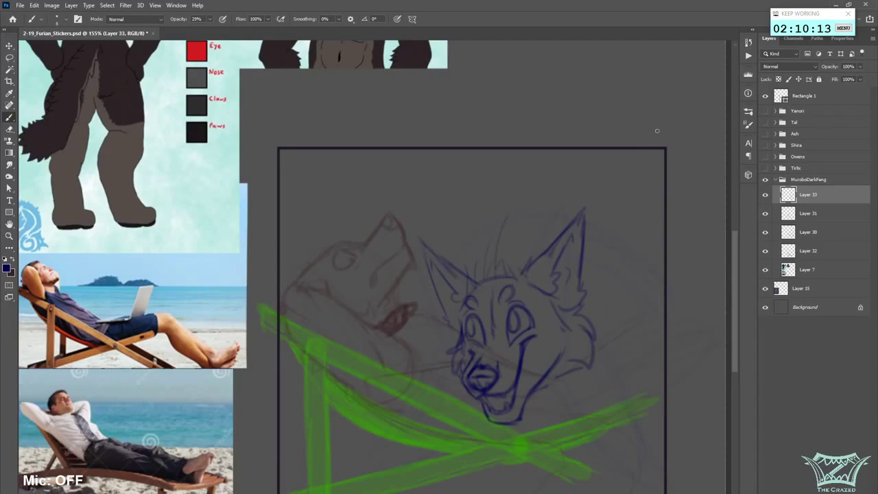
mouse_move(455, 264)
mouse_down()
mouse_move(462, 230)
mouse_move(468, 239)
mouse_move(524, 188)
mouse_move(544, 212)
mouse_move(541, 200)
mouse_move(569, 217)
mouse_up()
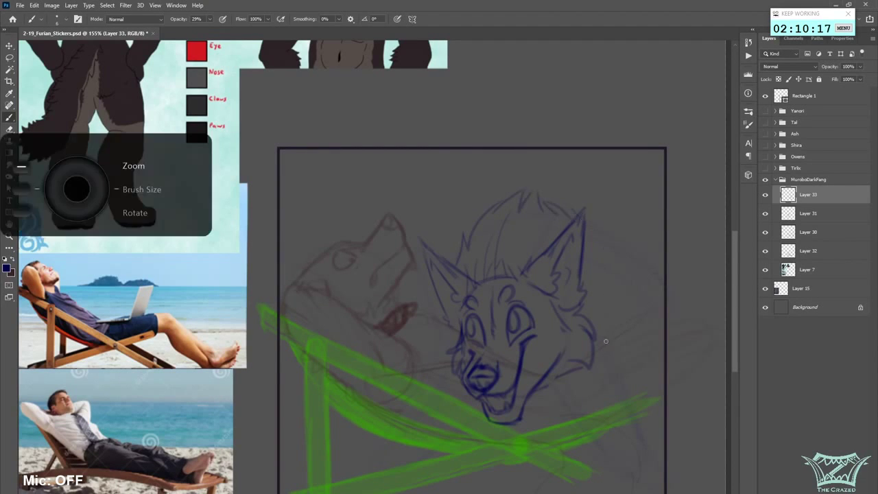
scroll(590, 393, down, 4)
alt+scroll(595, 412, up, 1)
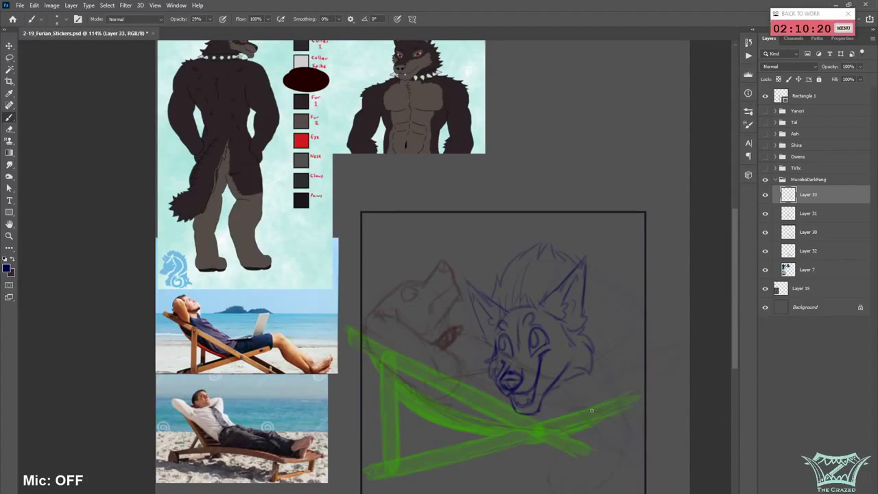
scroll(591, 410, down, 3)
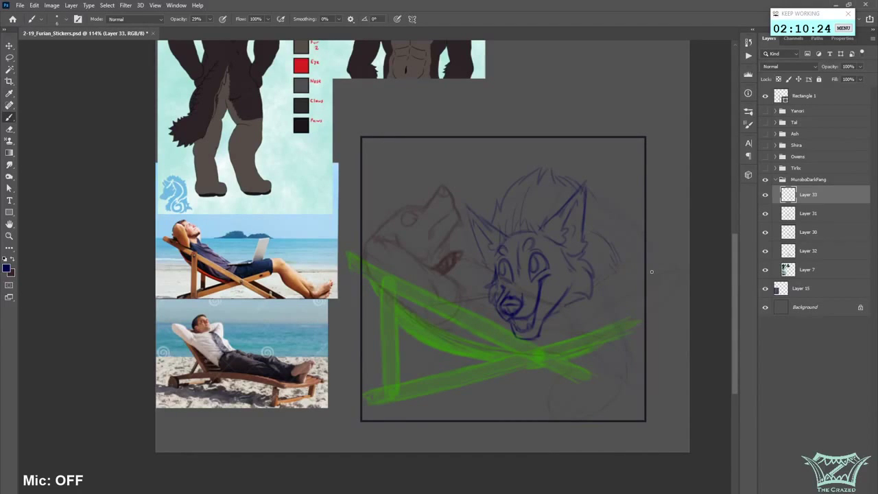
key(ctrl+s)
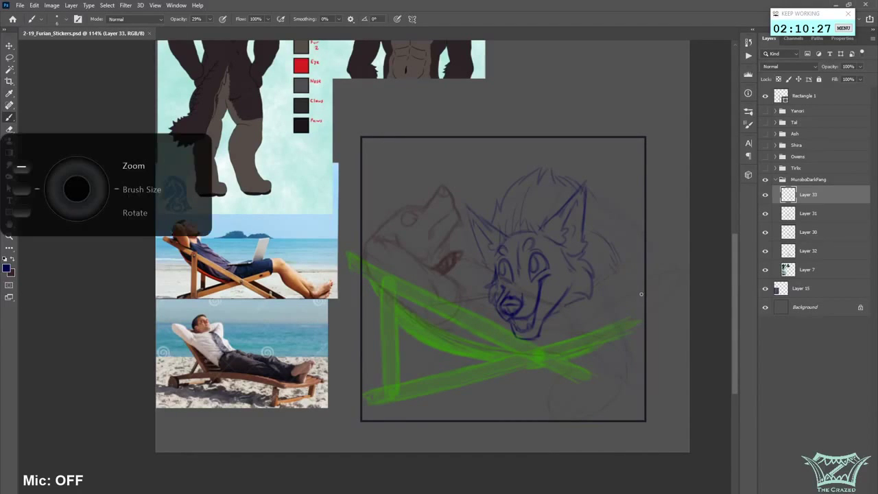
- Try to sketch an arm extending from the smiling head towards the lounge chair's backrest
scroll(640, 294, up, 2)
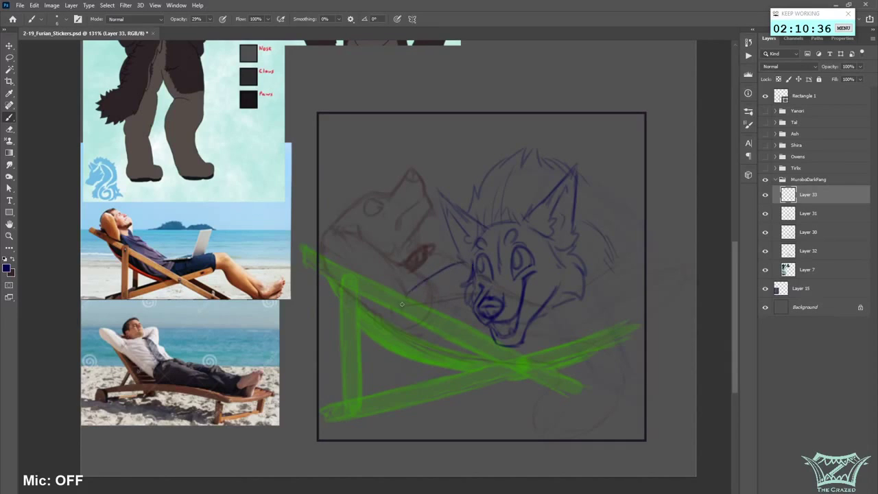
mouse_move(474, 312)
mouse_down()
mouse_move(418, 320)
mouse_move(469, 310)
mouse_move(407, 303)
mouse_move(436, 318)
mouse_move(424, 347)
mouse_move(430, 313)
mouse_move(431, 330)
mouse_move(436, 318)
mouse_move(397, 313)
mouse_move(386, 331)
mouse_up()
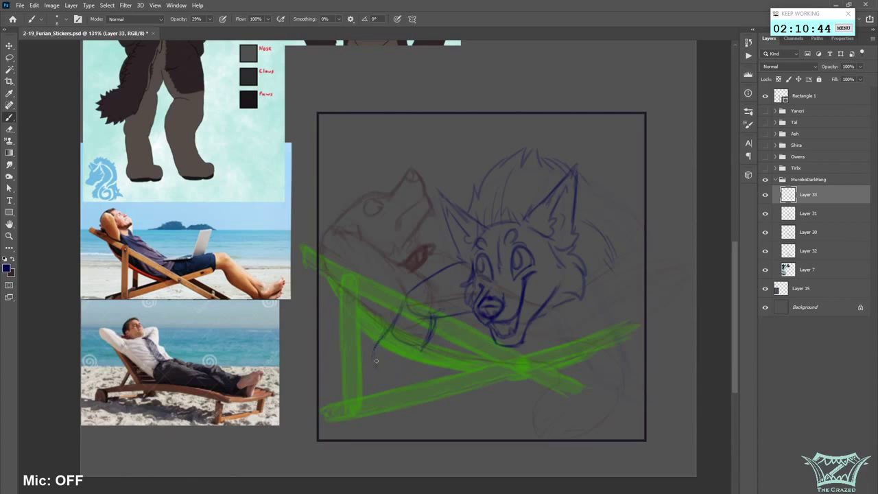
drag(408, 371, 421, 358)
mouse_move(428, 351)
mouse_down()
mouse_move(384, 340)
mouse_move(419, 354)
mouse_move(388, 323)
mouse_move(440, 334)
mouse_move(400, 320)
mouse_move(374, 363)
mouse_move(403, 361)
mouse_move(404, 394)
mouse_up()
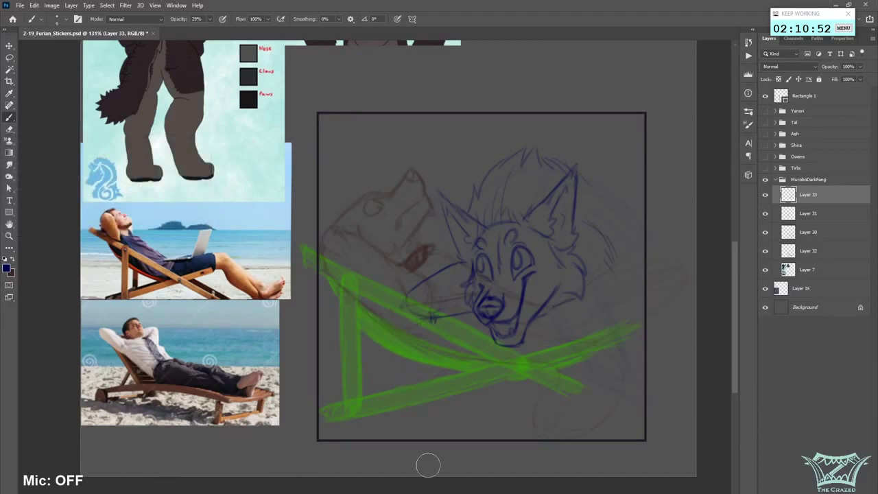
- Try to rework the paw and fingers gripping the chair fabric, and clean up the forearm beside the muzzle
mouse_move(408, 291)
mouse_down()
mouse_move(373, 333)
mouse_move(421, 353)
mouse_move(428, 329)
mouse_up()
mouse_move(421, 297)
mouse_down()
mouse_move(427, 318)
mouse_move(395, 325)
mouse_move(399, 312)
mouse_move(396, 354)
mouse_up()
drag(416, 333, 414, 356)
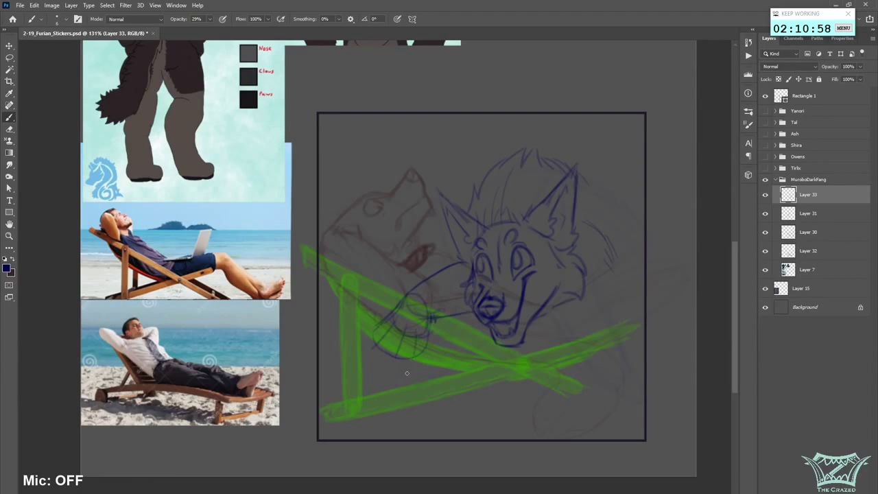
drag(443, 316, 470, 311)
key(e)
key(b)
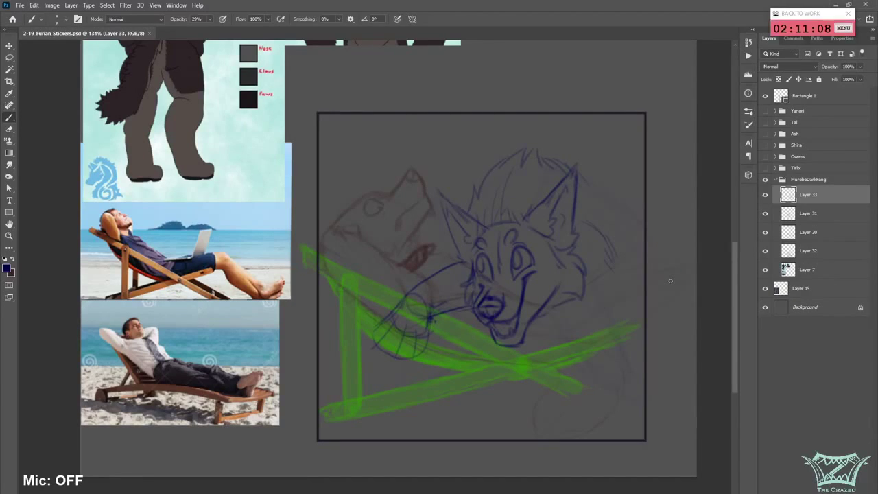
- Flip the canvas horizontally and erase the sketched arm and paw over the chair backrest
key(ctrl+shift+h)
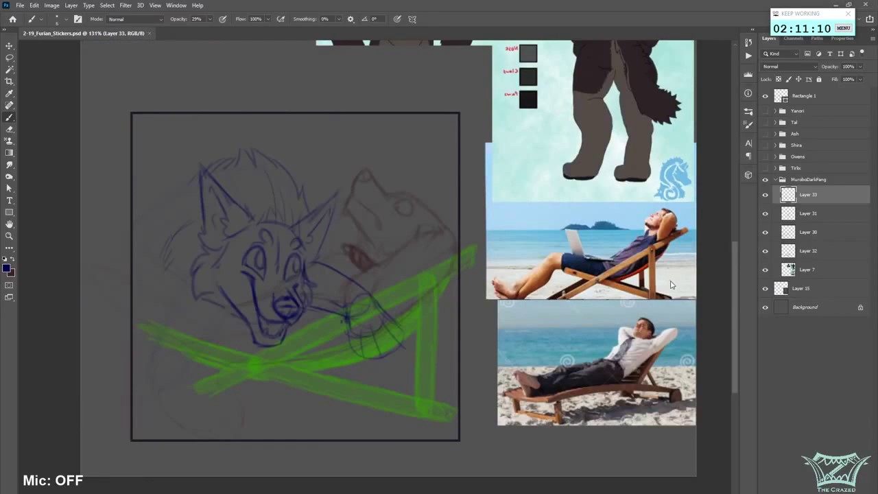
drag(343, 301, 501, 302)
mouse_move(480, 261)
mouse_down()
mouse_move(491, 350)
mouse_move(511, 366)
mouse_move(570, 331)
mouse_move(592, 400)
mouse_up()
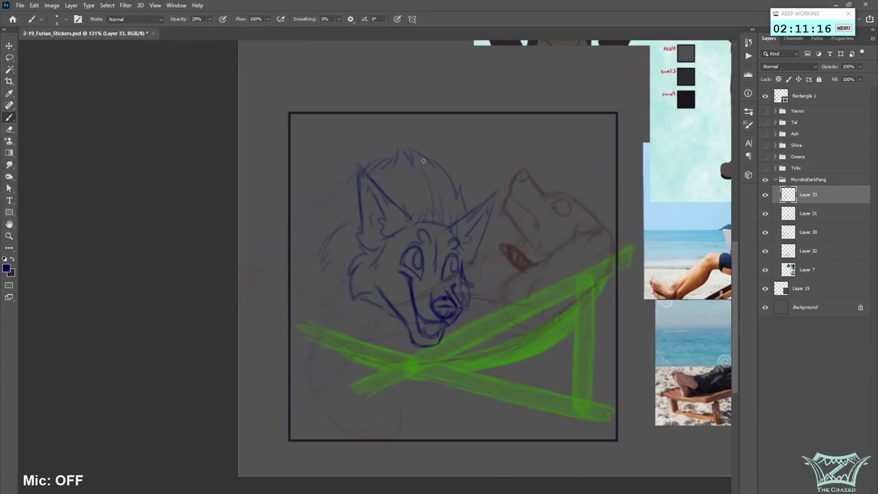
- Sketch fluffy fur tufts along the shoulder and back, and erase the loose neck tufts below the cheek
drag(323, 192, 293, 236)
mouse_move(349, 185)
mouse_down()
mouse_move(354, 221)
mouse_move(326, 221)
mouse_up()
drag(337, 226, 320, 236)
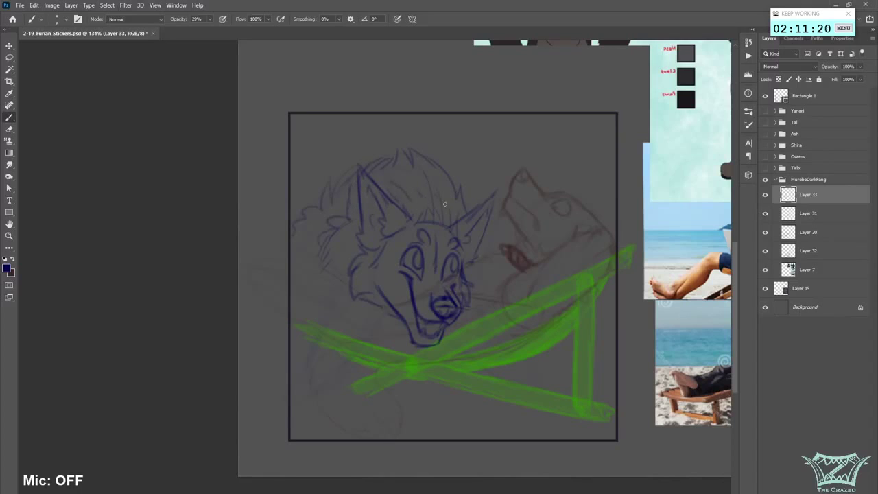
mouse_move(347, 277)
mouse_down()
mouse_move(336, 300)
mouse_move(345, 290)
mouse_move(388, 335)
mouse_up()
scroll(485, 322, left, 5)
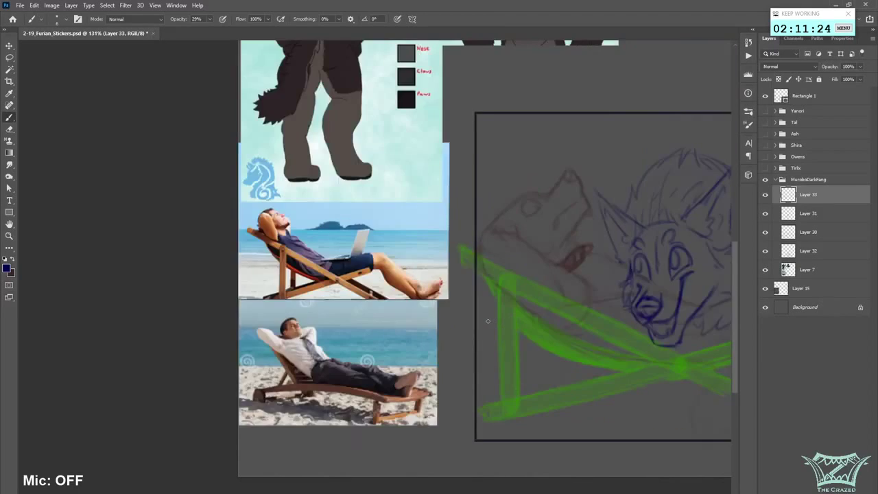
scroll(726, 318, right, 5)
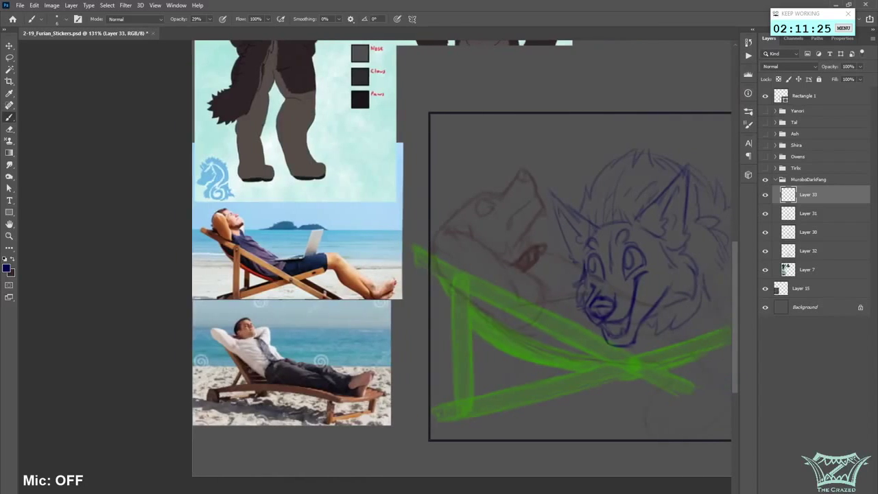
scroll(725, 318, down, 2)
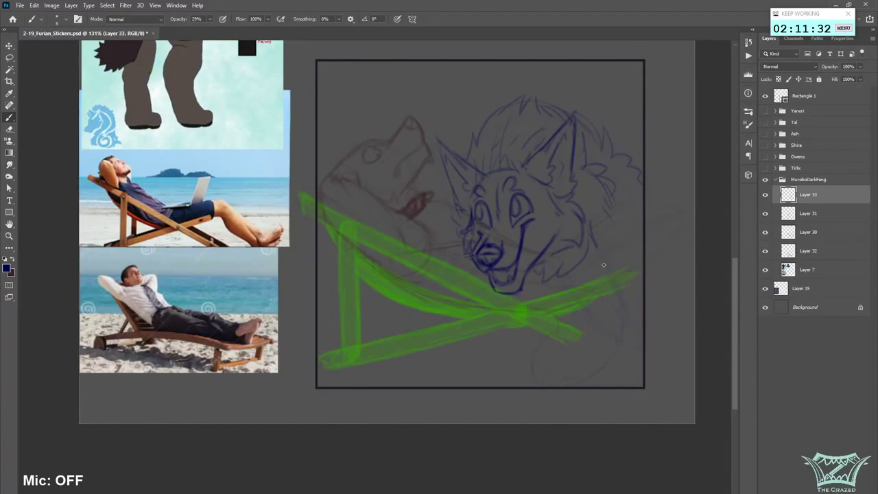
mouse_move(590, 225)
mouse_down()
mouse_move(590, 249)
mouse_move(559, 268)
mouse_move(568, 264)
mouse_up()
- Sketch the arm beside the muzzle reaching diagonally down across the lounge chair, with loose elbow fur
drag(439, 237, 417, 308)
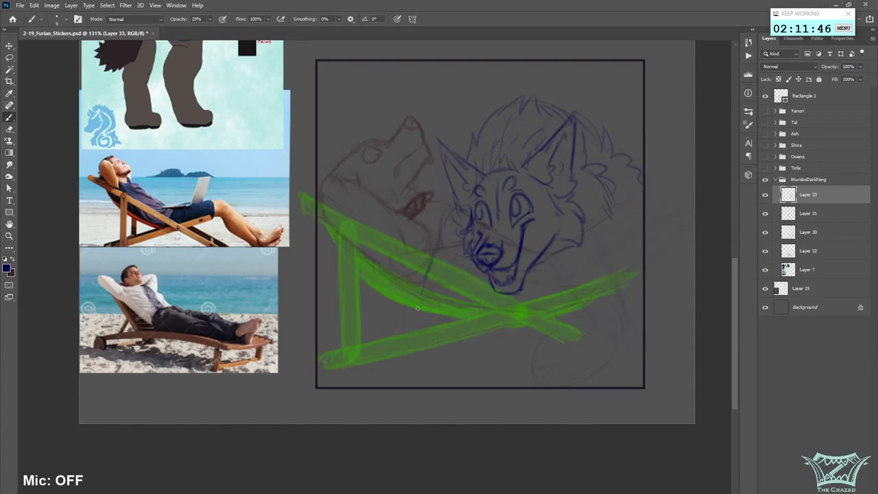
drag(469, 296, 482, 282)
mouse_move(455, 314)
mouse_down()
mouse_move(432, 334)
mouse_move(430, 269)
mouse_move(436, 312)
mouse_move(399, 312)
mouse_move(420, 287)
mouse_up()
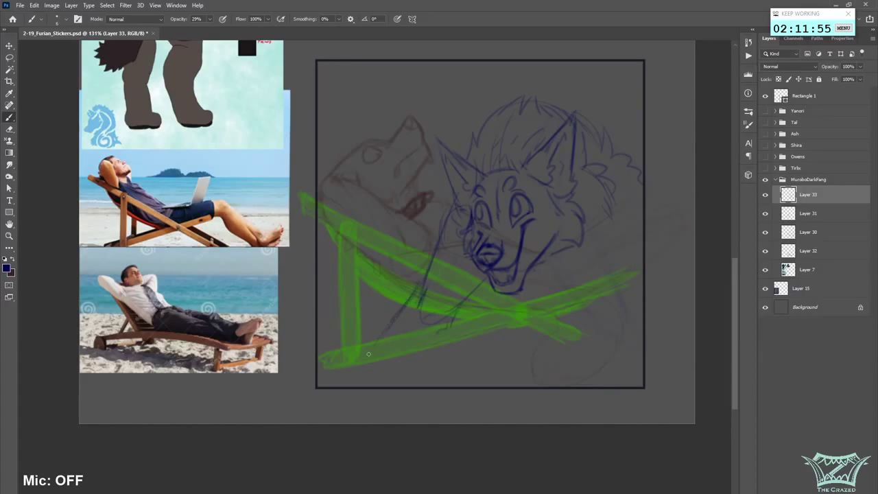
drag(368, 354, 420, 341)
drag(427, 288, 417, 326)
drag(439, 272, 408, 330)
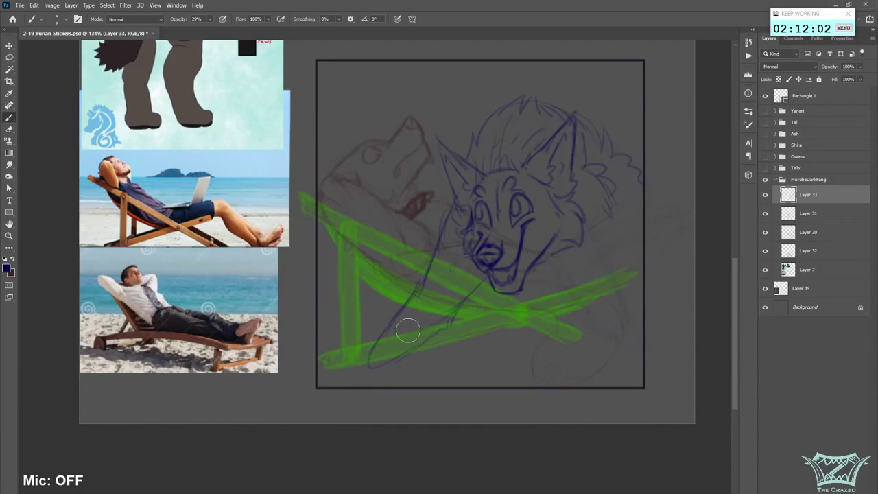
- Refine the forearm's underside and extend the wrist lines down to the sticker frame's lower edge
drag(461, 305, 399, 361)
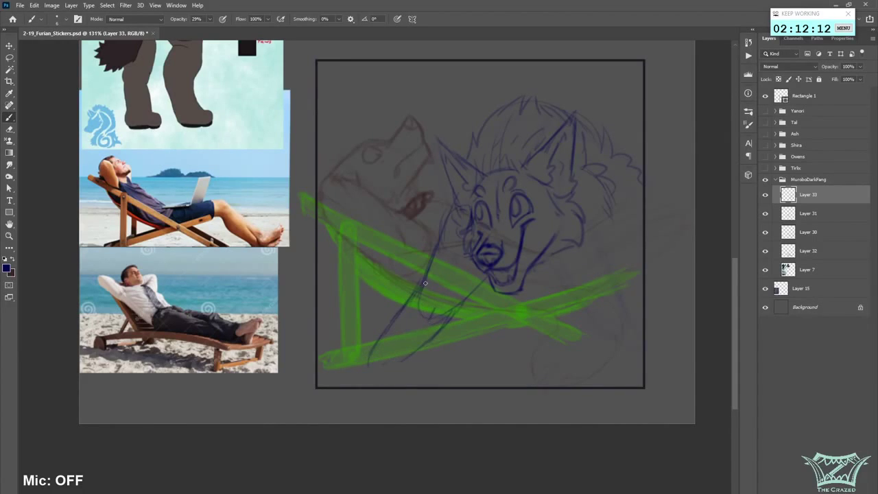
drag(371, 354, 348, 378)
drag(409, 357, 407, 375)
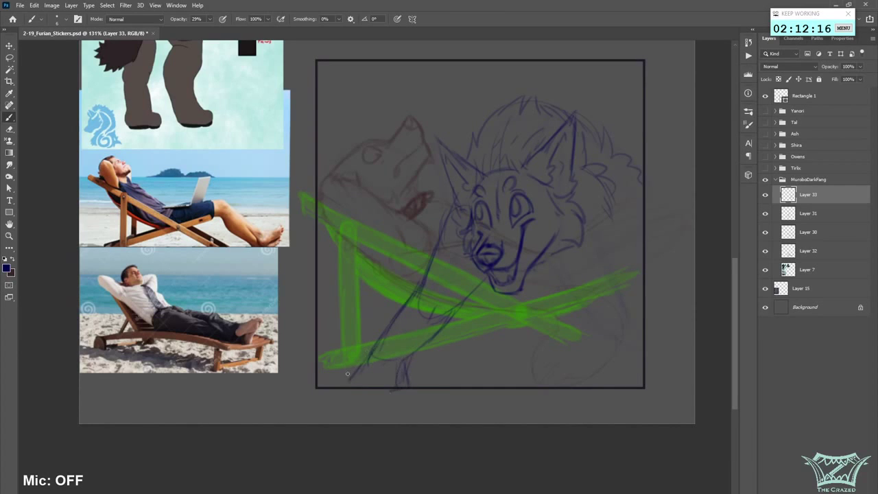
- Sketch the other arm from the furry shoulder down past the chair's foot end, with fluff along its sides
scroll(536, 351, down, 5)
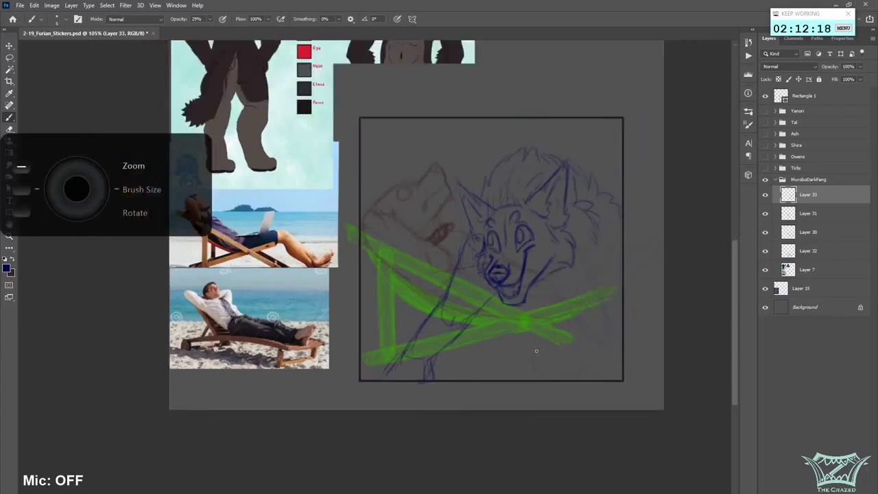
key(ctrl+shift+h)
key(h)
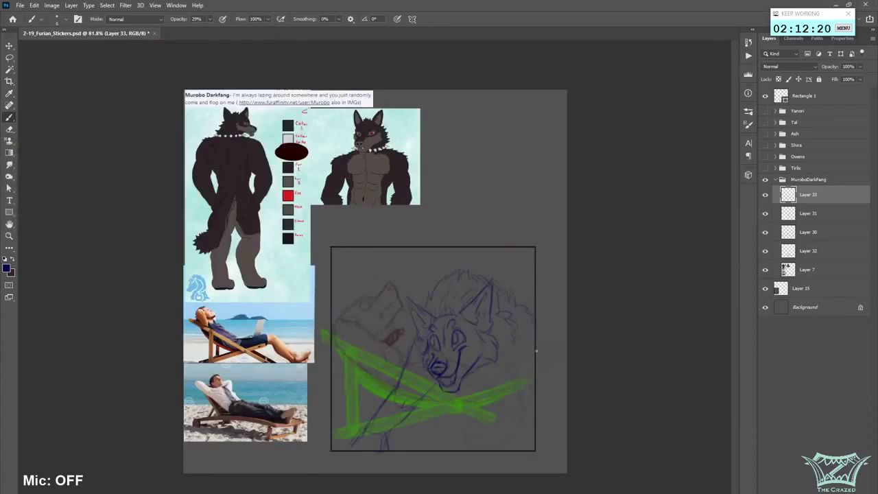
scroll(554, 402, up, 3)
scroll(735, 333, down, 3)
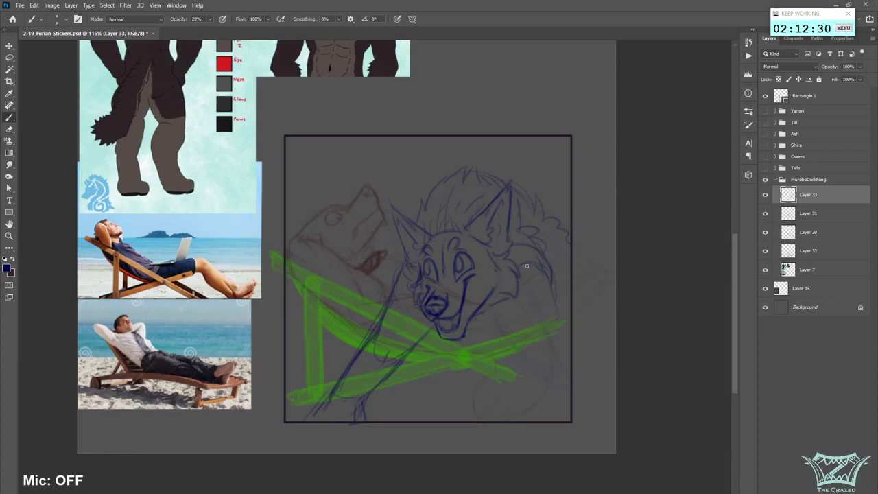
mouse_move(511, 323)
mouse_down()
mouse_move(529, 348)
mouse_move(515, 324)
mouse_move(535, 346)
mouse_move(552, 296)
mouse_move(559, 345)
mouse_move(533, 365)
mouse_move(510, 310)
mouse_move(554, 343)
mouse_move(552, 292)
mouse_move(544, 399)
mouse_move(553, 420)
mouse_up()
drag(567, 350, 568, 339)
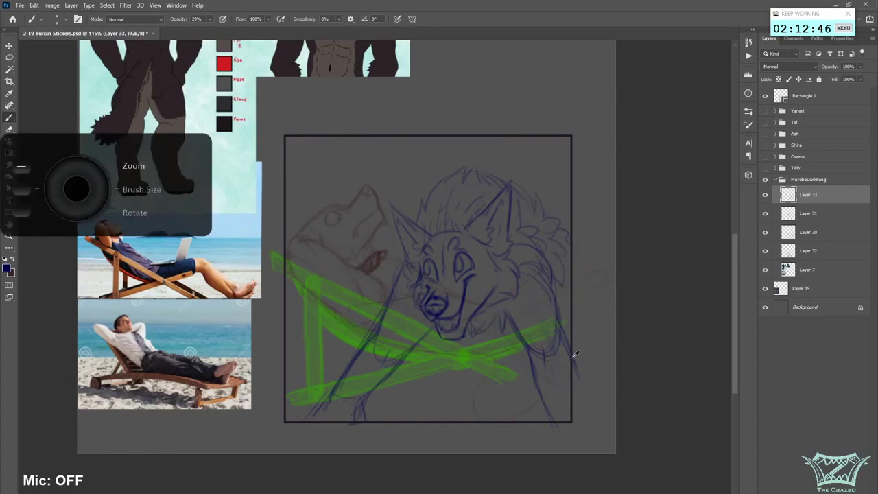
- Set Layer 31's opacity to 100% and delete Layer 30
scroll(574, 355, down, 3)
click(809, 214)
click(860, 67)
drag(855, 81, 872, 80)
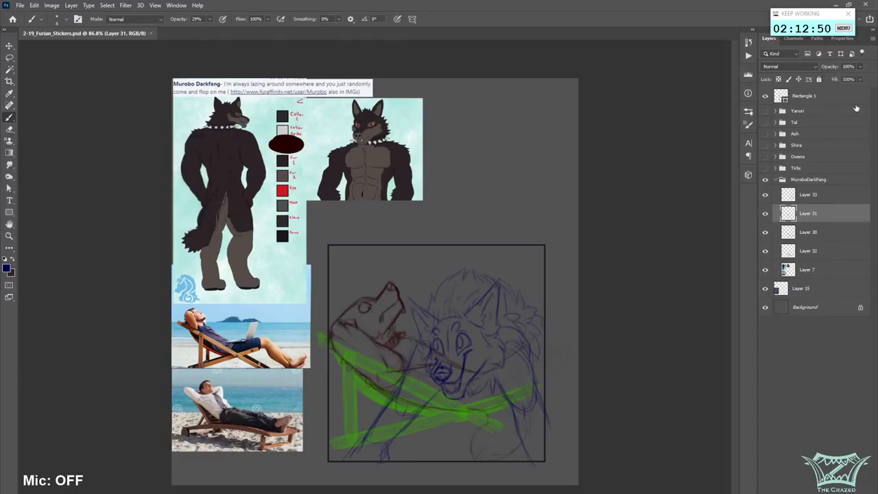
click(809, 233)
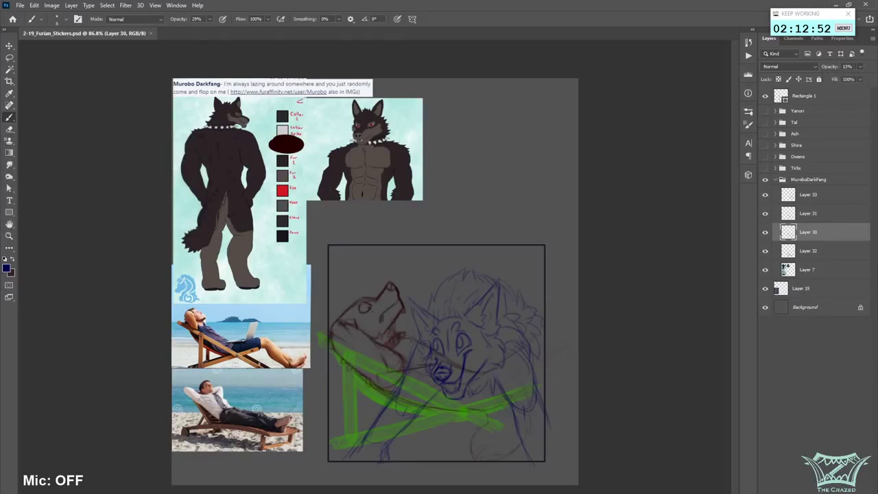
key(Delete)
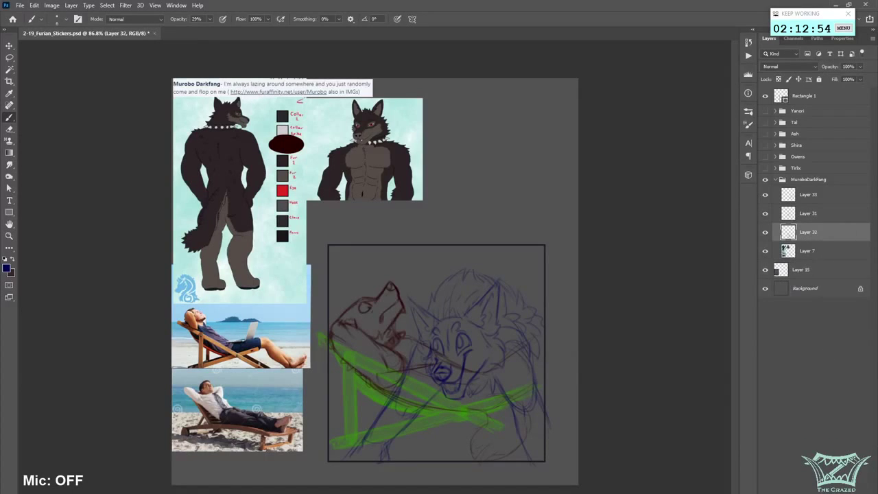
- Add a layer mask to the chair's Layer 32, mask out the green beams overlapping both arms, and save the file
click(805, 489)
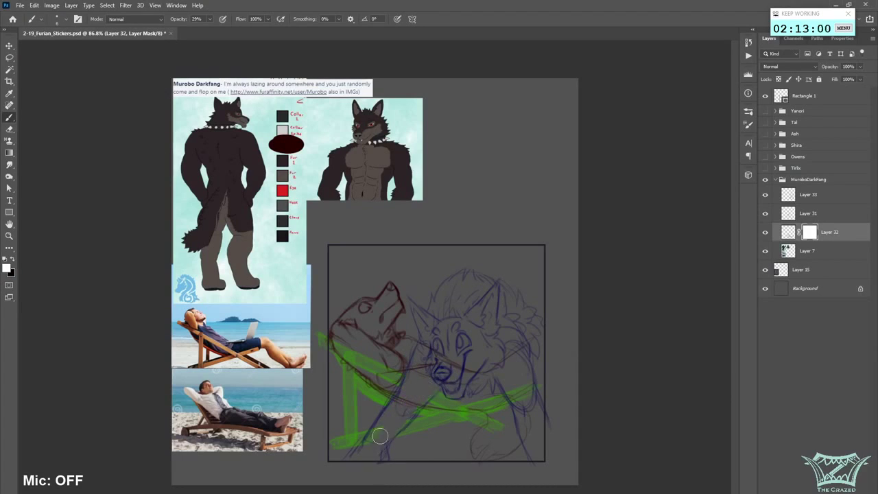
mouse_move(429, 386)
mouse_down()
mouse_move(383, 440)
mouse_move(426, 386)
mouse_move(362, 454)
mouse_up()
mouse_move(503, 369)
mouse_down()
mouse_move(517, 395)
mouse_move(519, 356)
mouse_move(516, 391)
mouse_up()
mouse_move(497, 422)
mouse_down()
mouse_move(486, 441)
mouse_move(492, 417)
mouse_up()
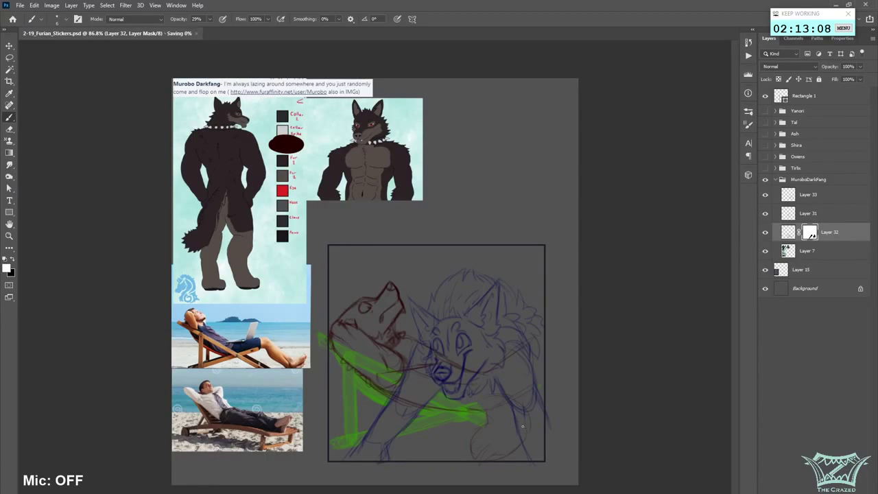
- Add a layer mask to Layer 31, mask out the wolf's lines crossing the smiling figure's arms and body, and save the file
click(813, 217)
click(790, 491)
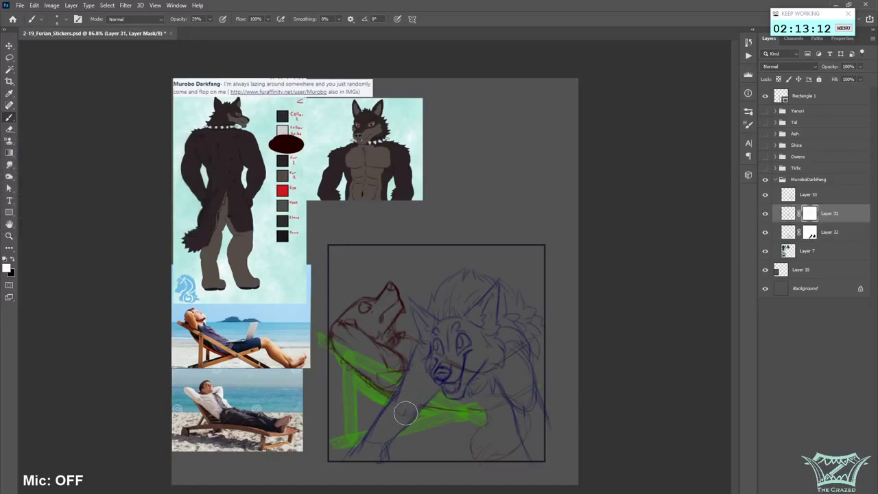
drag(525, 388, 496, 407)
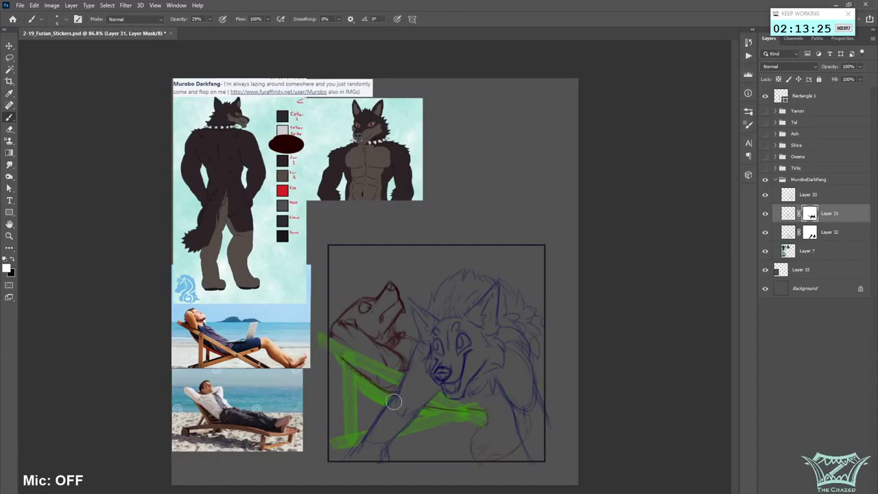
scroll(437, 394, down, 4)
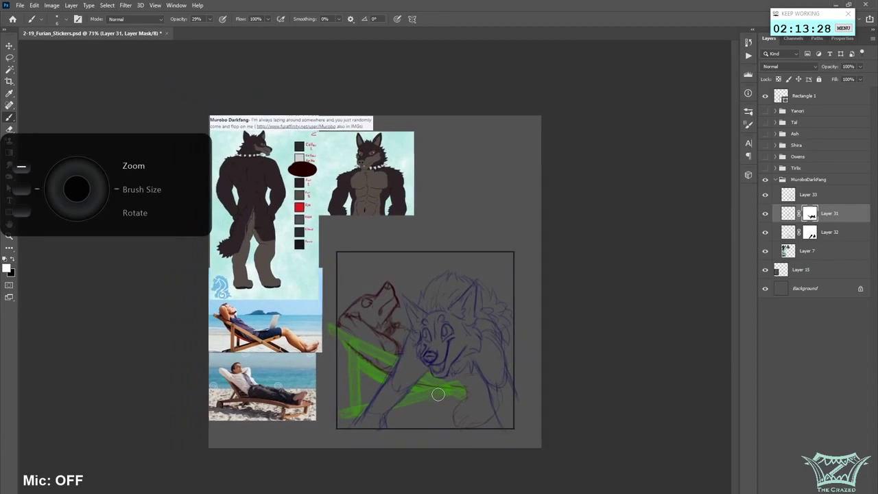
scroll(441, 389, up, 2)
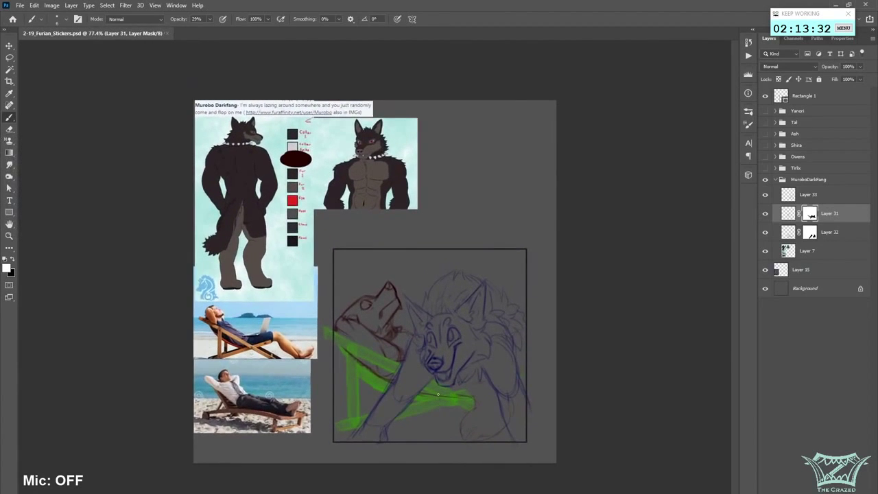
- Lasso the arm crossing the chair on Layer 33, warp it slightly inward at the forearm and wrist, apply, and deselect
click(809, 197)
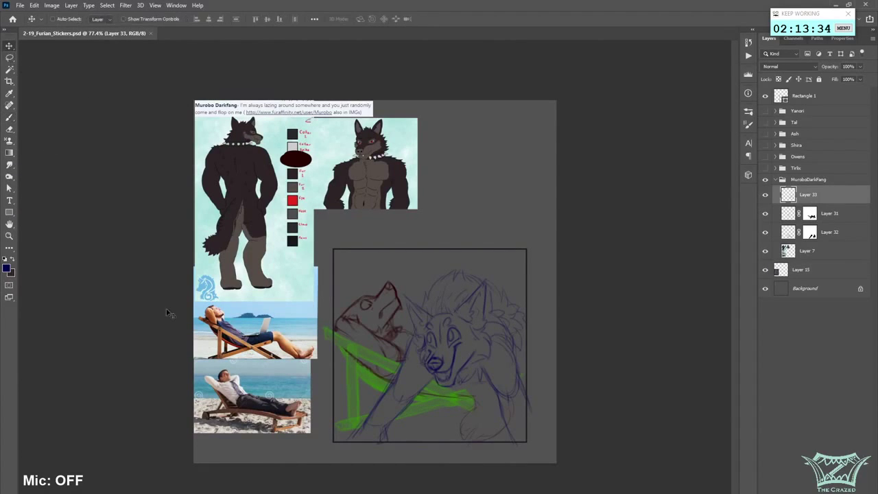
key(l)
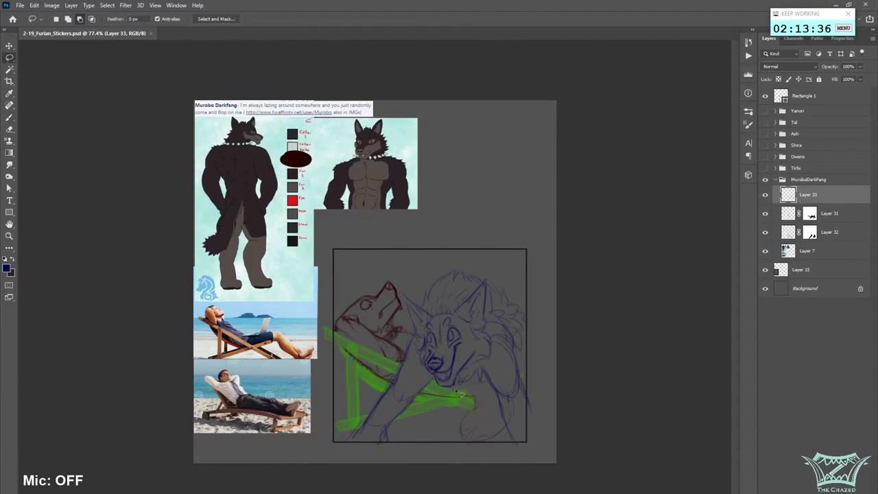
mouse_move(426, 396)
mouse_down()
mouse_move(433, 389)
mouse_move(422, 360)
mouse_move(409, 355)
mouse_move(373, 466)
mouse_move(427, 447)
mouse_up()
right_click(402, 257)
click(435, 345)
click(409, 19)
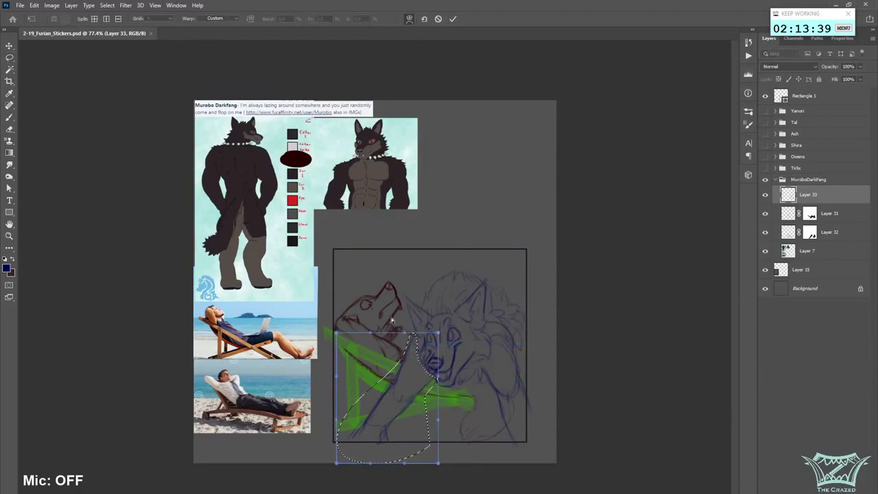
drag(357, 439, 368, 444)
drag(421, 424, 424, 425)
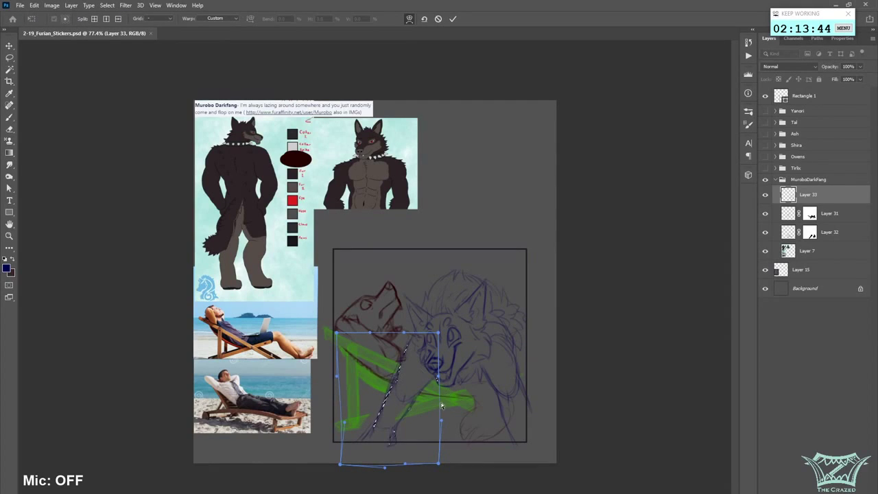
drag(386, 366, 389, 368)
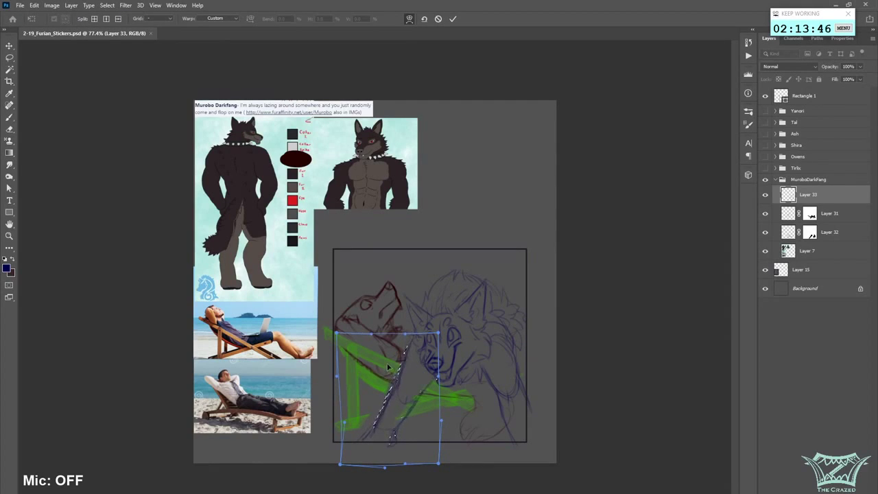
drag(436, 340, 428, 340)
key(ctrl+z)
click(453, 19)
click(109, 5)
click(128, 25)
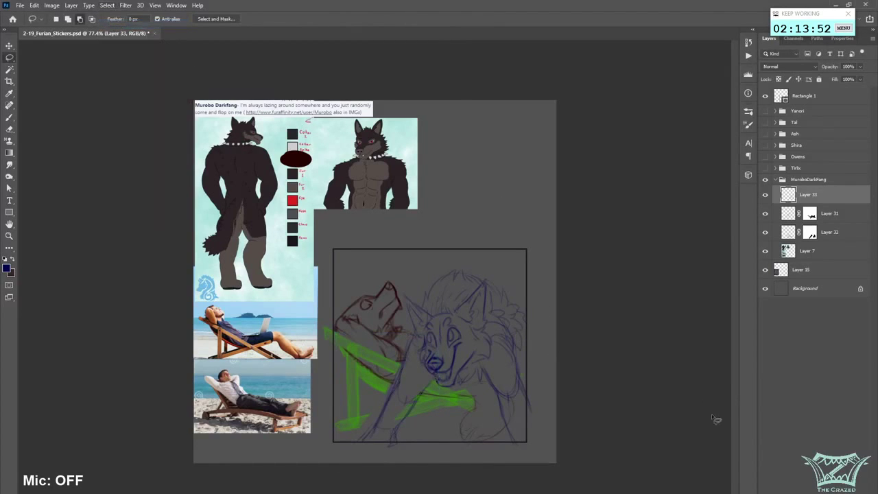
- Repaint Layer 32's mask along the reshaped arm so the green chair beams meet its outline without overlapping it
click(823, 234)
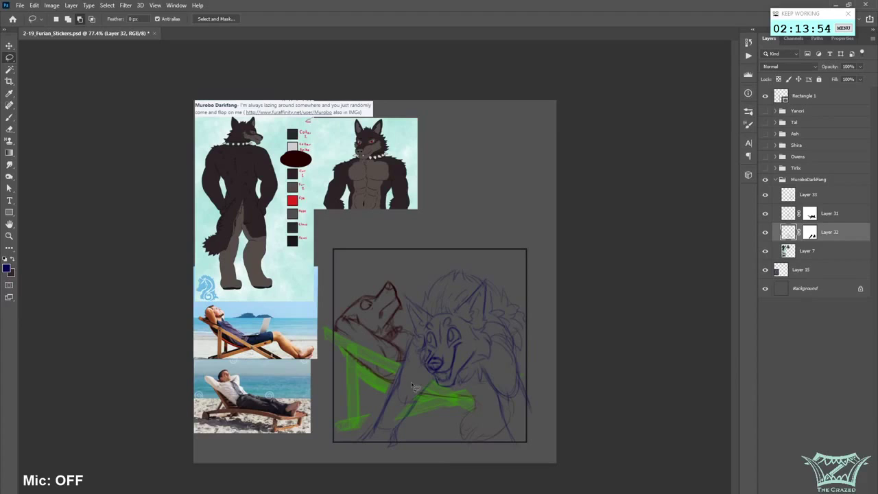
key(b)
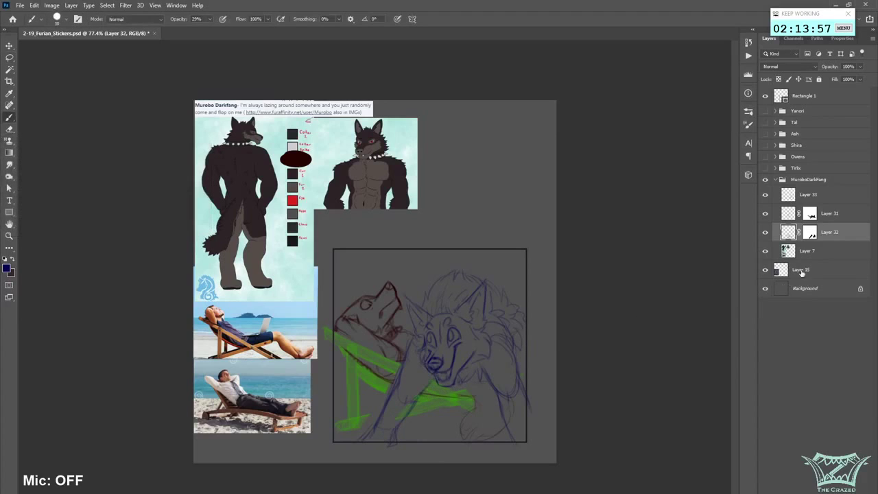
click(809, 232)
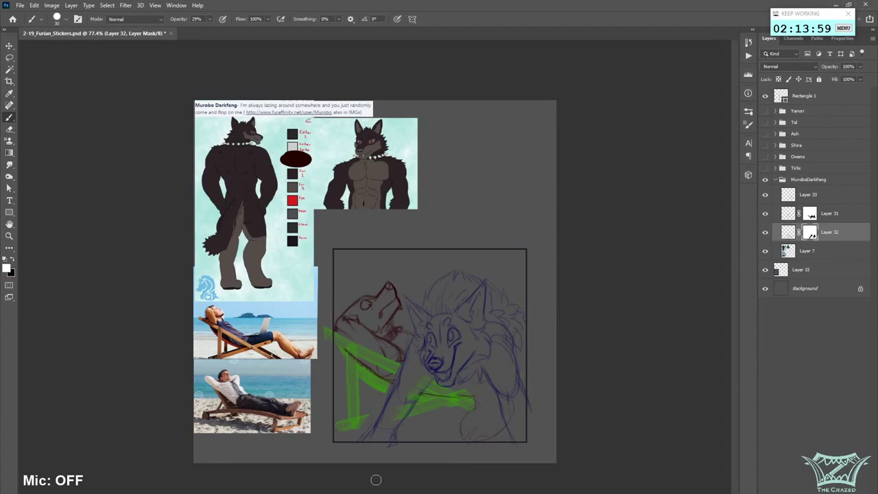
drag(431, 369, 371, 465)
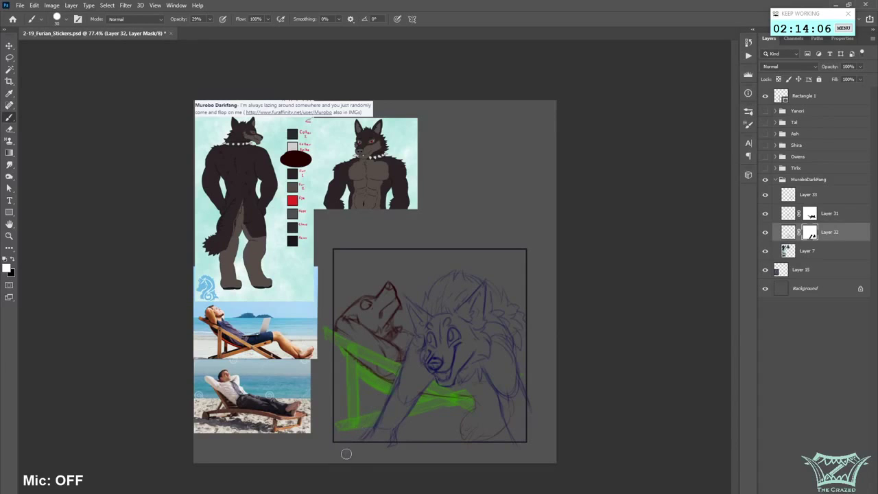
- Touch up Layer 31's mask around the figure with a larger brush and save the file
click(823, 215)
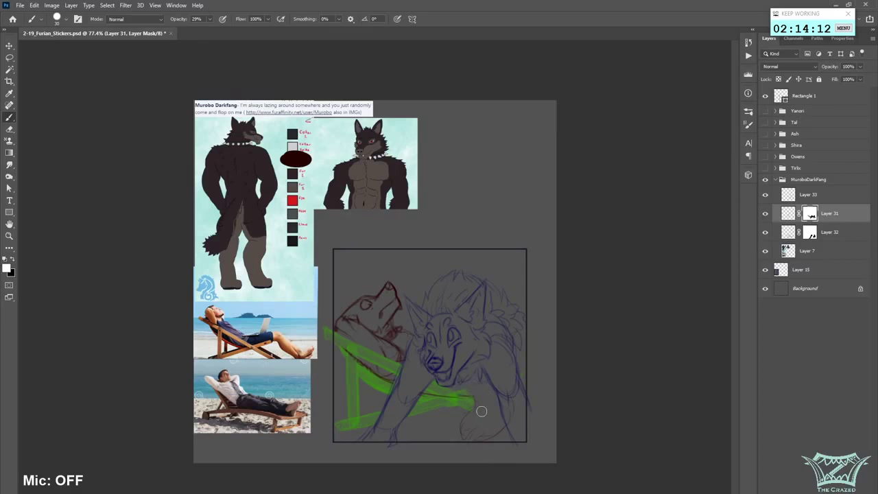
key(bracketright)
key(bracketright)
key(bracketright)
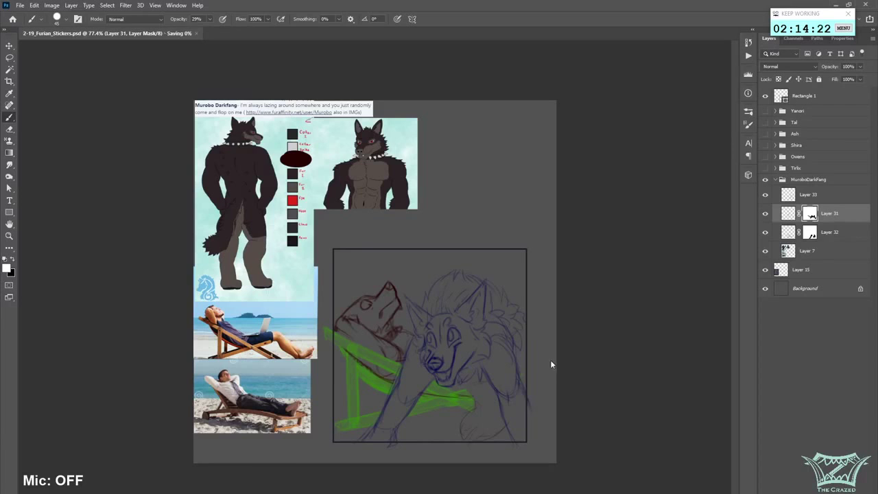
- Mirror the canvas horizontally to check the sketch's composition and flip it back
scroll(550, 360, down, 5)
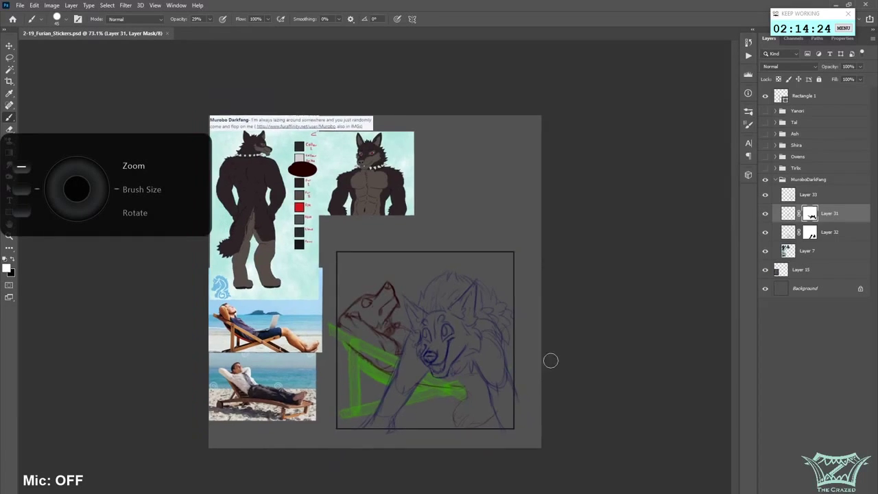
scroll(550, 360, up, 4)
key(ctrl+shift+h)
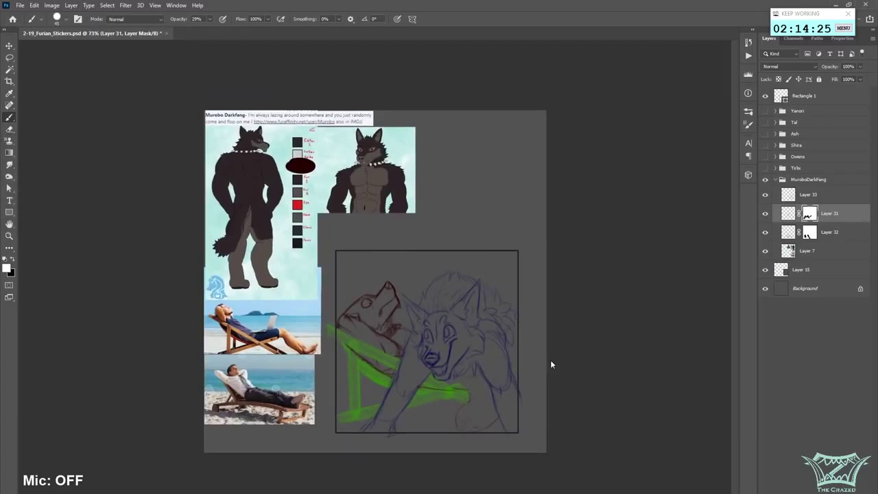
key(ctrl+shift+h)
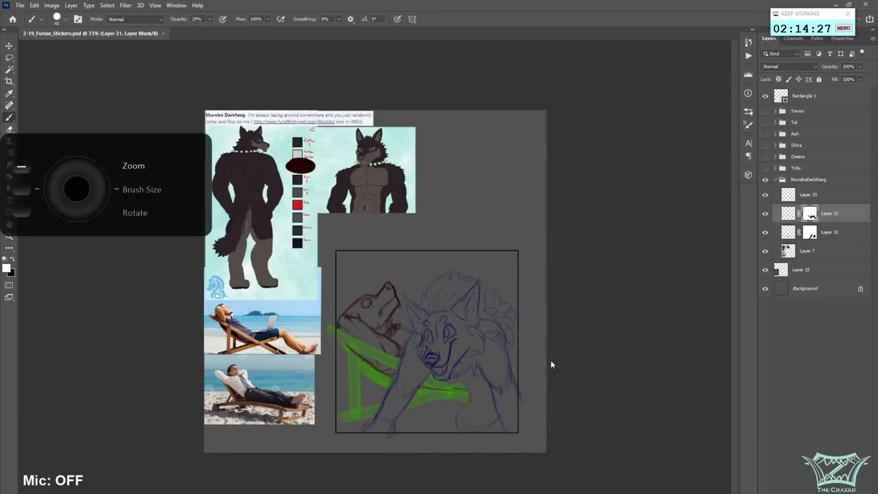
- Select Layer 33 and set the brush colour to light lavender #c5c7f0
scroll(354, 390, up, 2)
scroll(354, 389, up, 1)
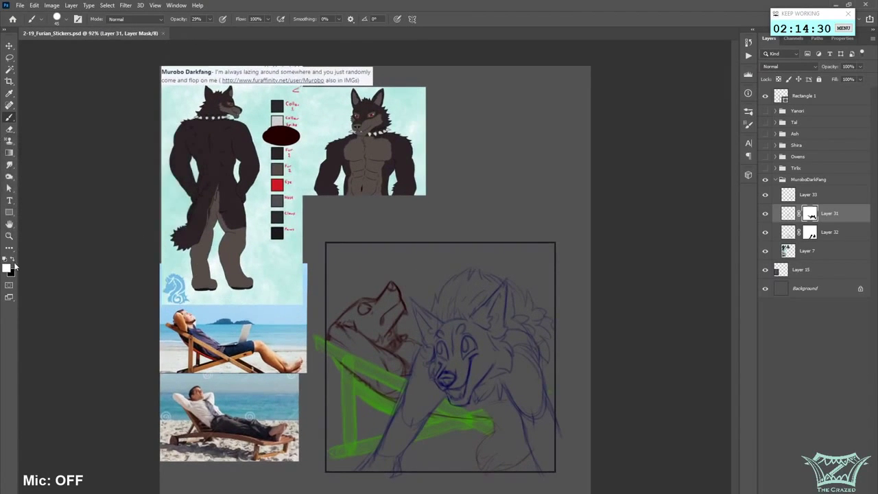
click(808, 194)
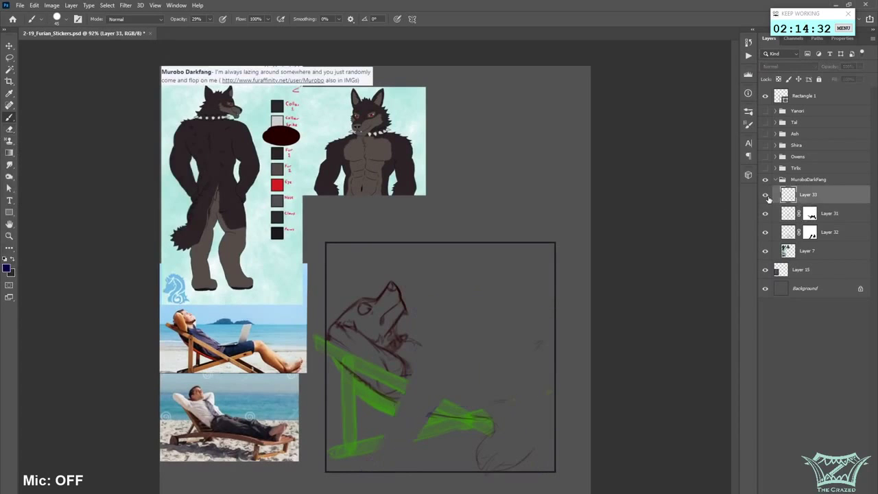
click(6, 268)
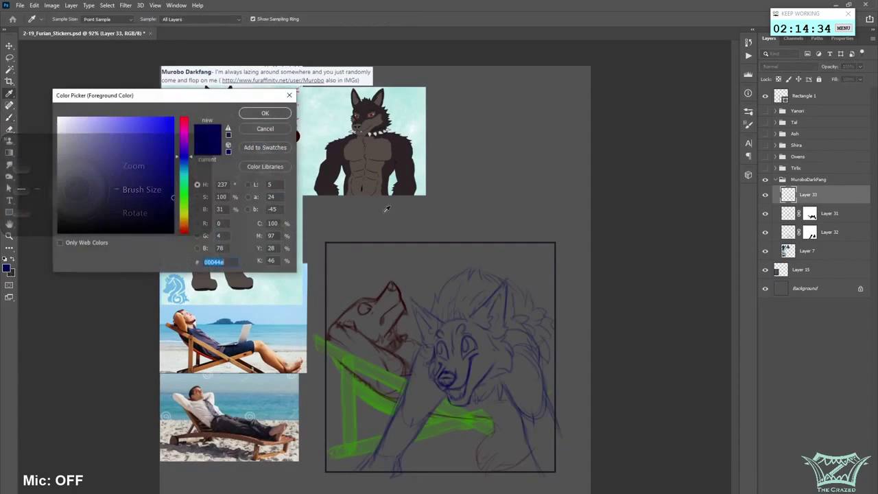
click(94, 130)
click(264, 112)
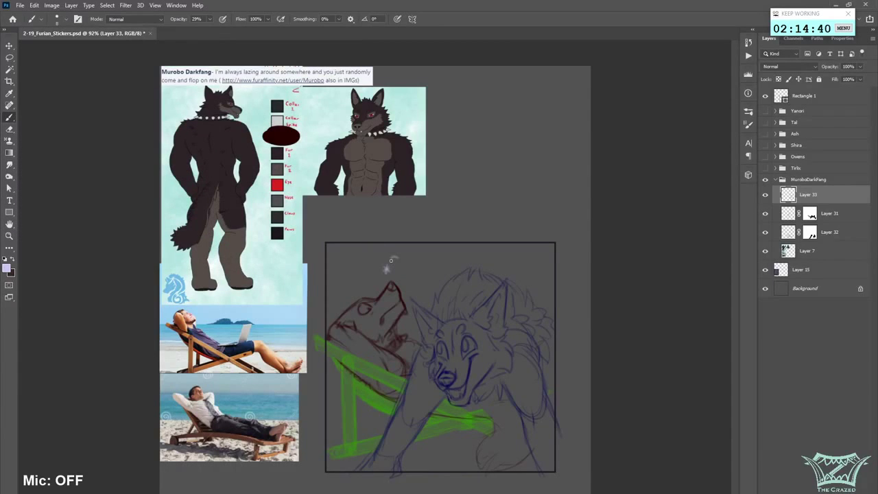
mouse_move(403, 254)
mouse_down()
mouse_move(404, 265)
mouse_move(425, 266)
mouse_up()
key(ctrl+z)
key(ctrl+z)
key(ctrl+z)
key(ctrl+z)
key(ctrl+z)
key(ctrl+z)
key(ctrl+z)
- Letter FLOP in a rising arc above the heads, add curved motion strokes over the smiling figure's hair, and save the file
mouse_move(408, 279)
mouse_down()
mouse_move(421, 297)
mouse_move(416, 268)
mouse_move(441, 284)
mouse_move(439, 258)
mouse_move(456, 250)
mouse_move(453, 262)
mouse_up()
key(ctrl+z)
key(ctrl+z)
key(ctrl+z)
key(ctrl+z)
key(ctrl+z)
mouse_move(431, 302)
mouse_down()
mouse_move(409, 285)
mouse_move(414, 268)
mouse_move(447, 272)
mouse_move(439, 250)
mouse_move(442, 261)
mouse_move(458, 249)
mouse_move(514, 266)
mouse_move(519, 249)
mouse_move(510, 257)
mouse_up()
key(ctrl+z)
key(ctrl+z)
key(ctrl+z)
key(ctrl+z)
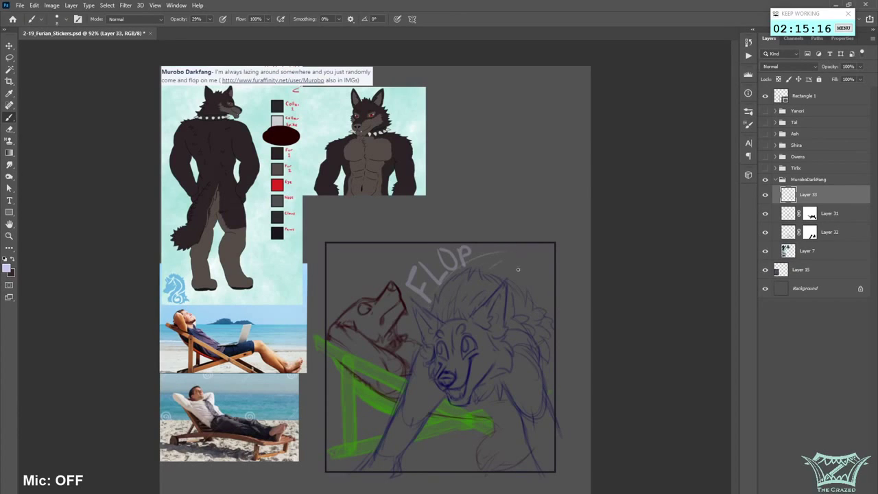
key(ctrl+z)
drag(515, 279, 547, 272)
scroll(630, 287, down, 2)
scroll(630, 288, down, 1)
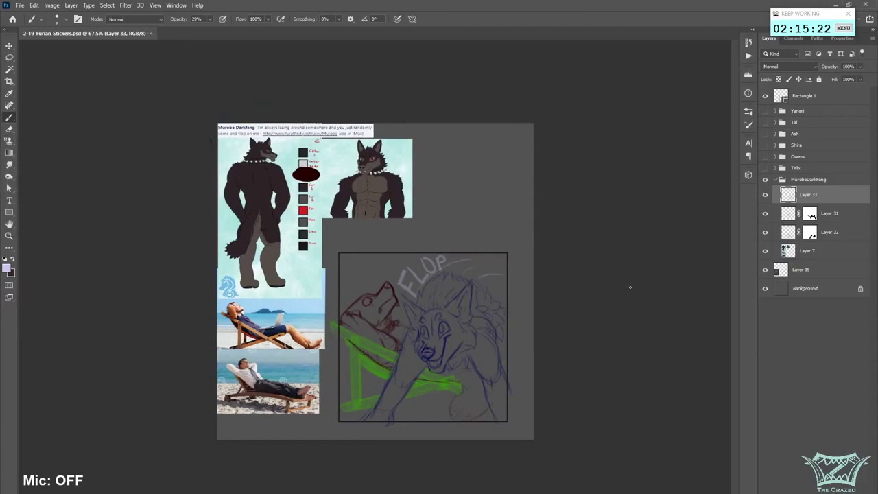
- Collapse the MuroboDarkFang group, create a new layer above Rectangle 1, and add a Stroke layer style to it
click(776, 180)
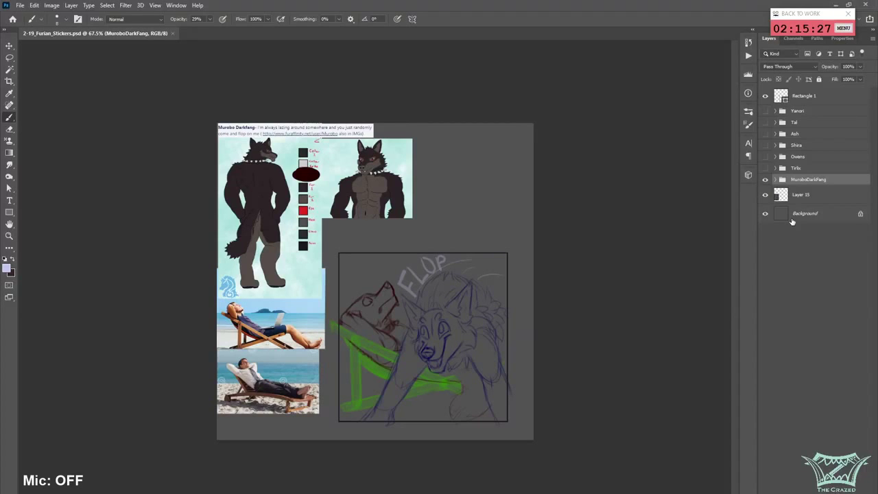
click(816, 97)
key(ctrl+shift+alt+n)
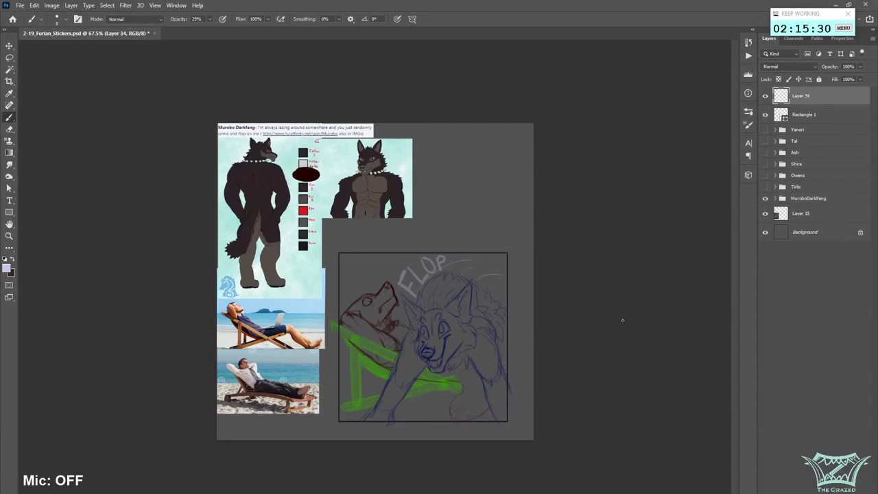
click(8, 270)
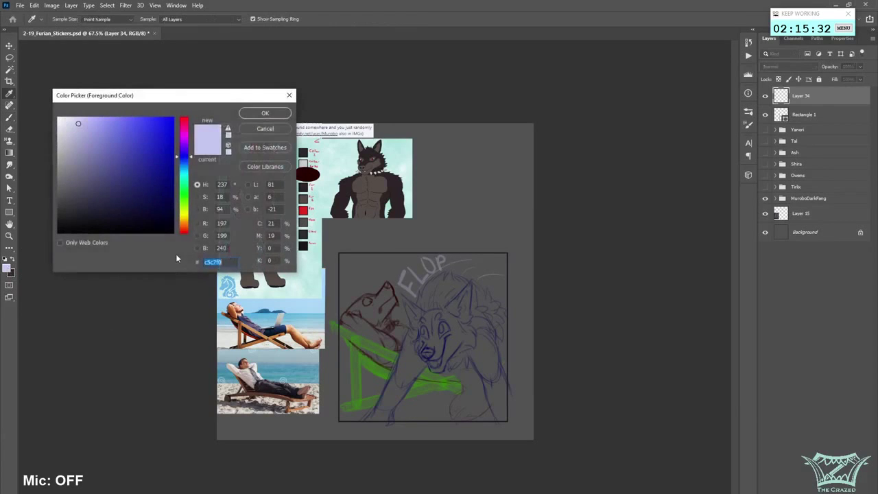
drag(113, 186, 45, 111)
click(262, 113)
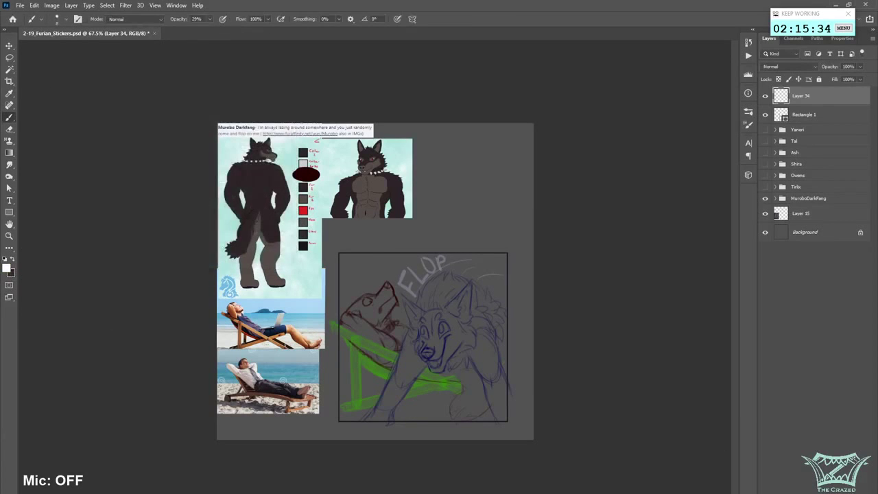
click(797, 493)
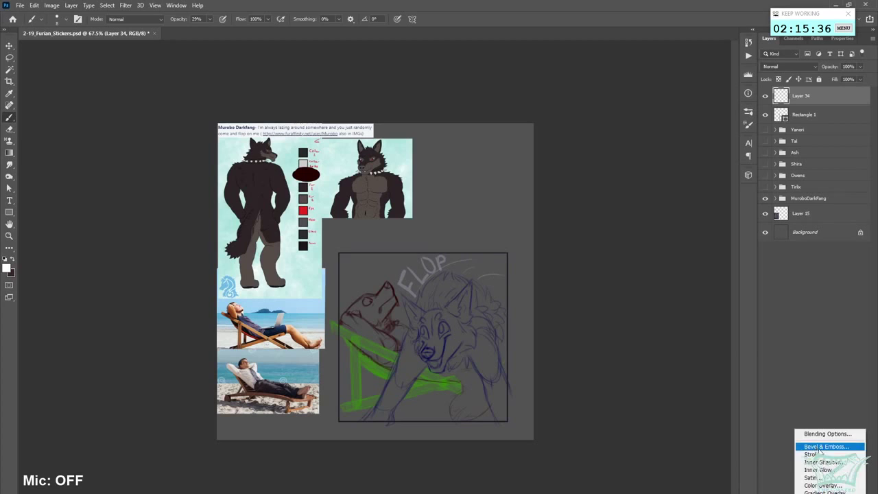
click(823, 453)
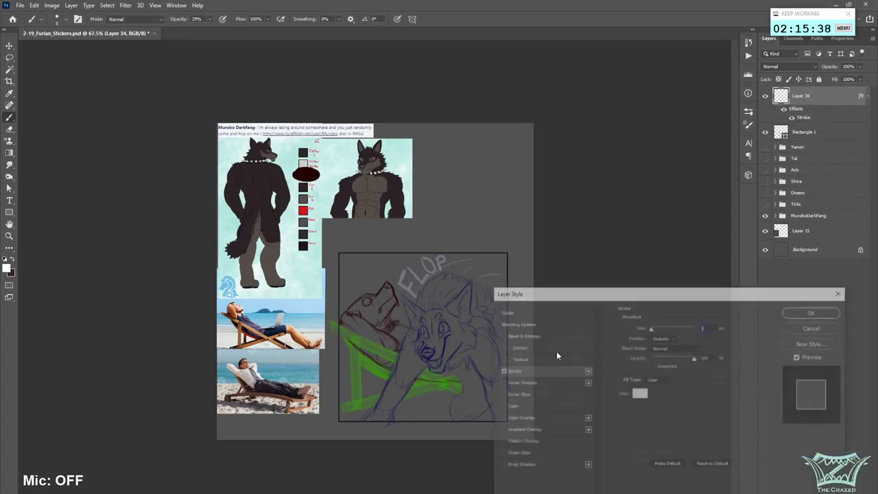
click(814, 312)
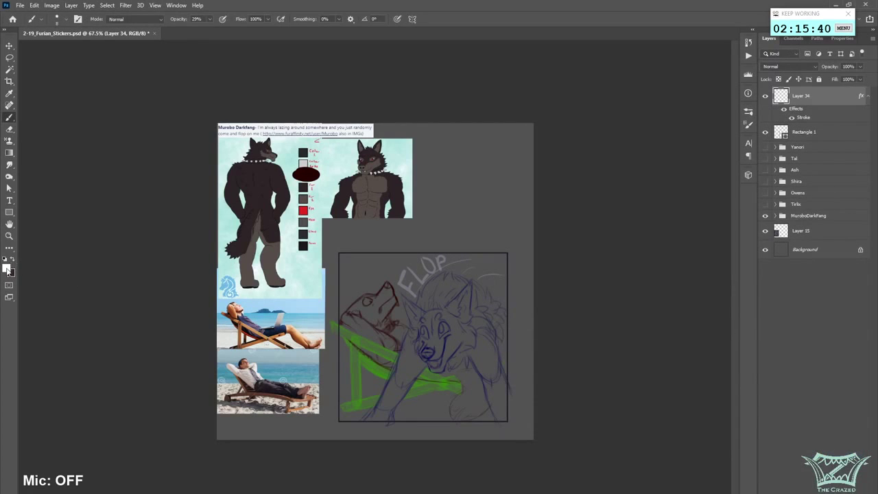
- Set the brush colour to black, 000000
click(8, 270)
text(000000)
click(264, 112)
key(b)
- Hide the MuroboDarkFang group and Layer 15, and show the Owens group
click(801, 217)
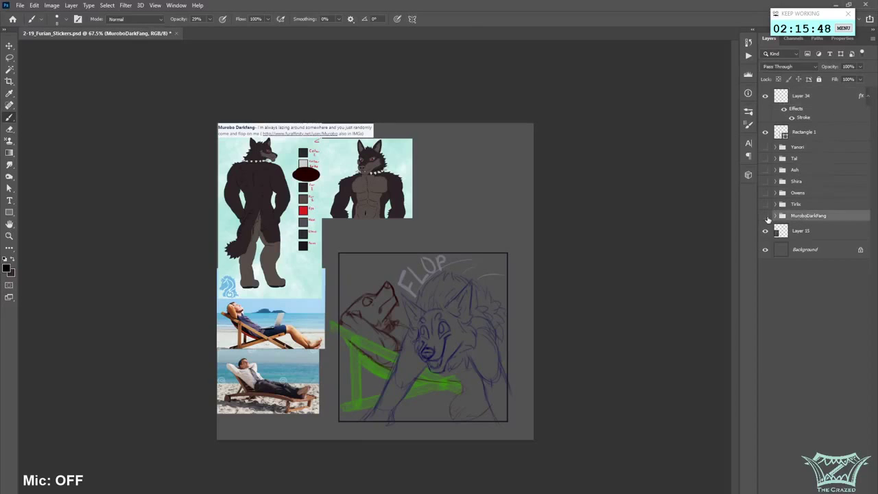
click(765, 215)
click(765, 193)
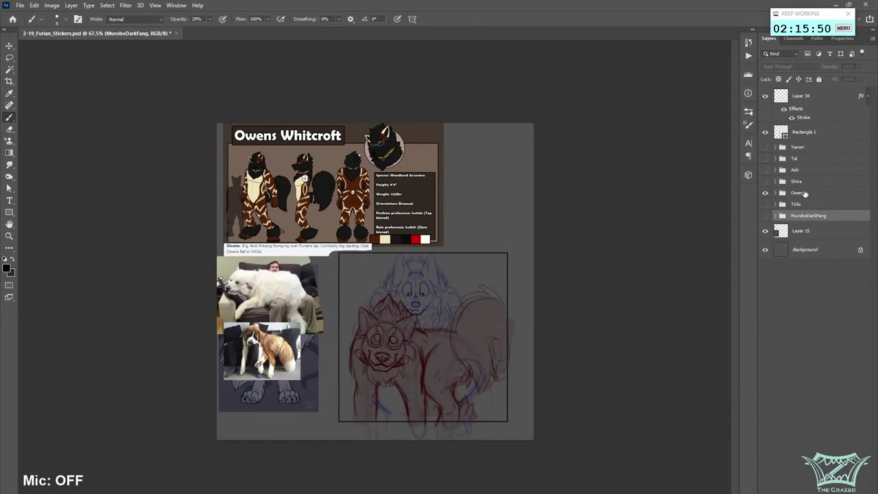
click(800, 230)
click(766, 231)
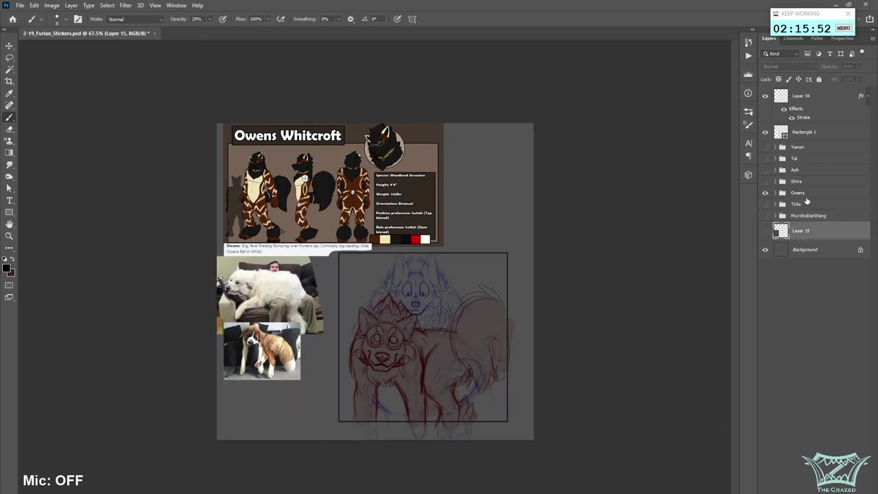
- Lower the Owens group's opacity to 37%
click(799, 193)
click(860, 67)
drag(862, 79, 833, 79)
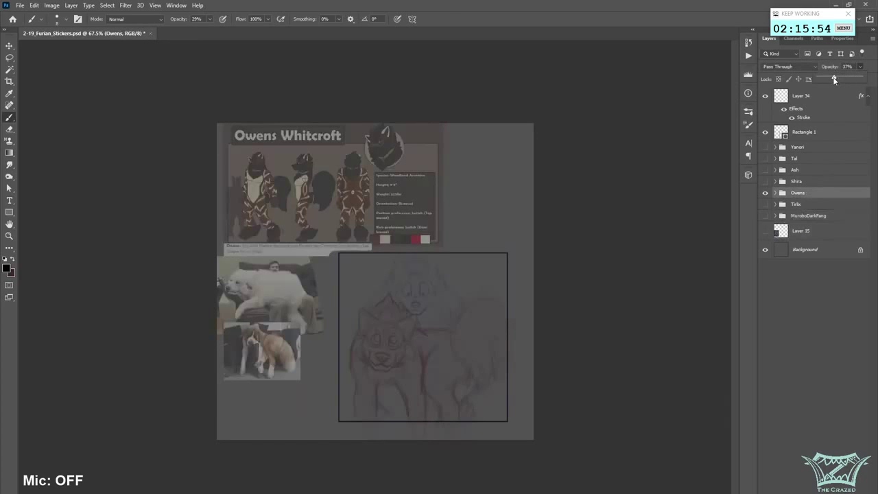
- On Layer 34, letter "Stream" large across the character reference sheet with a much thicker brush at 100% opacity
click(818, 102)
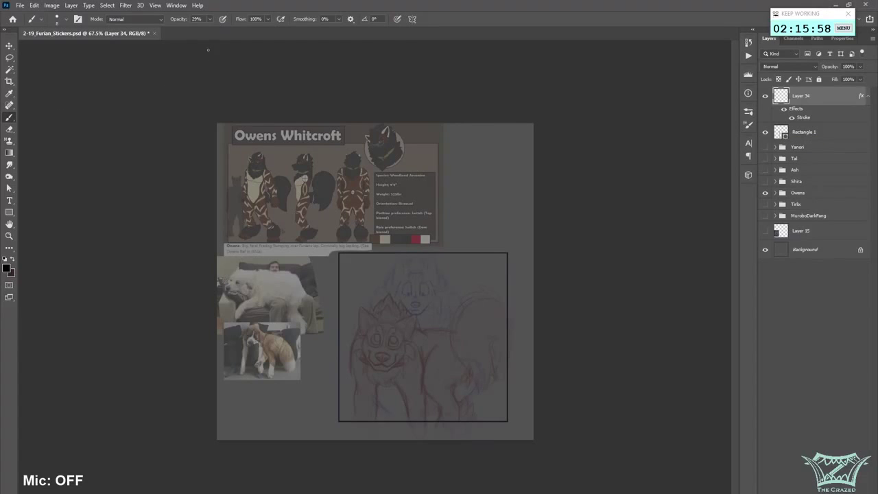
drag(217, 28, 240, 32)
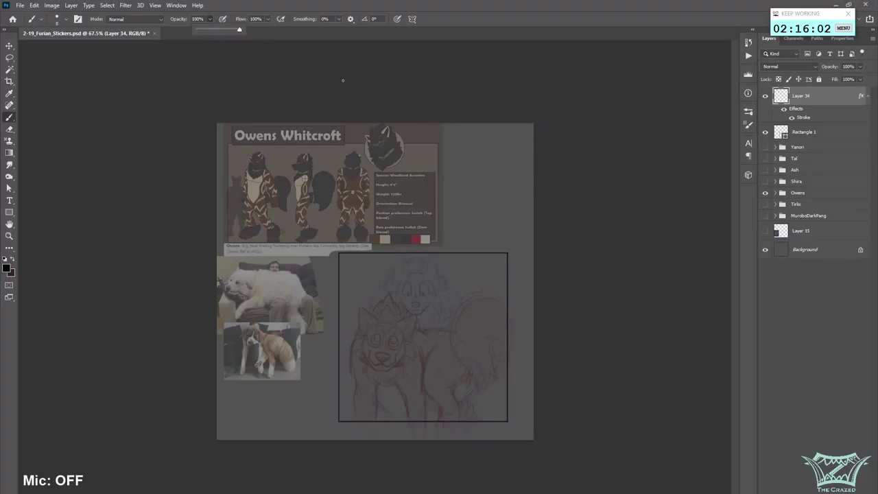
key(bracketright)
key(bracketright)
key(bracketright)
key(bracketright)
key(bracketright)
key(bracketright)
key(bracketright)
mouse_move(284, 178)
mouse_down()
mouse_move(261, 204)
mouse_move(268, 246)
mouse_up()
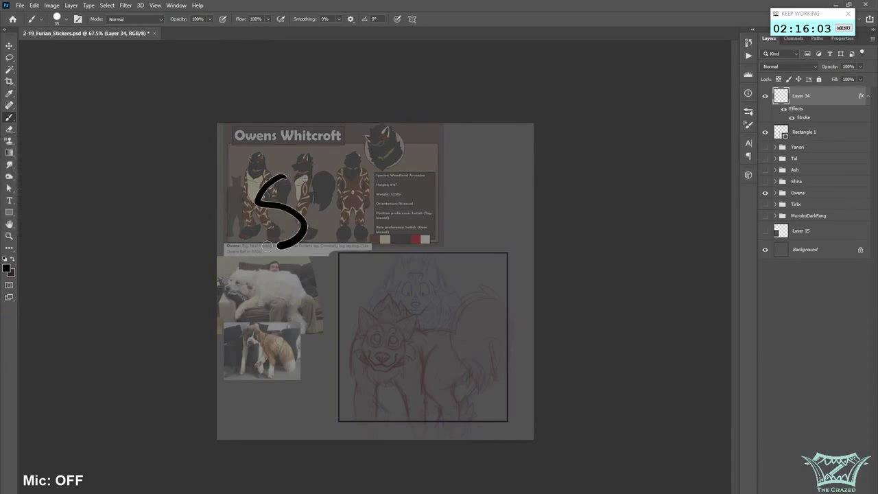
drag(312, 178, 323, 232)
mouse_move(300, 200)
mouse_down()
mouse_move(371, 191)
mouse_move(379, 221)
mouse_up()
mouse_move(392, 183)
mouse_down()
mouse_move(387, 195)
mouse_move(403, 207)
mouse_up()
mouse_move(406, 188)
mouse_down()
mouse_move(435, 204)
mouse_move(382, 191)
mouse_up()
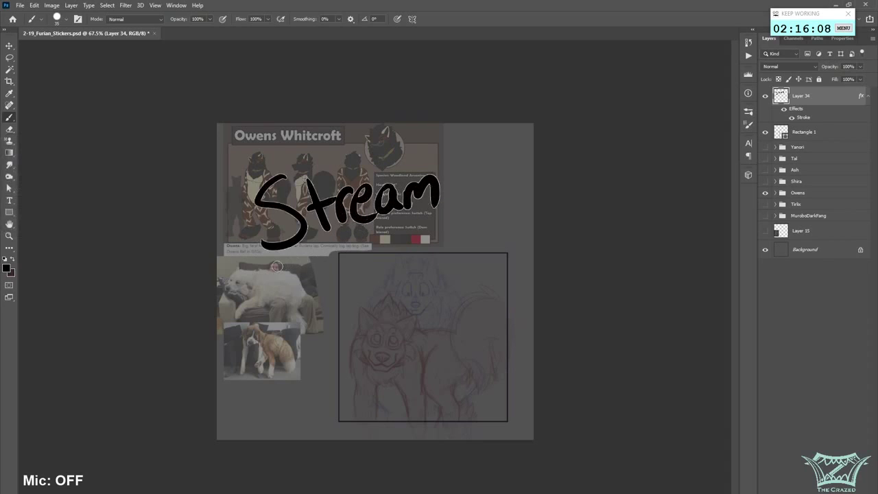
- Letter "over" with a wavy dash beneath "Stream", and "thanks 4" on the line below it
mouse_move(273, 268)
mouse_down()
mouse_move(302, 272)
mouse_move(324, 291)
mouse_move(337, 270)
mouse_up()
drag(351, 267, 396, 240)
mouse_move(269, 321)
mouse_down()
mouse_move(267, 363)
mouse_move(260, 338)
mouse_move(283, 334)
mouse_move(358, 353)
mouse_up()
drag(360, 306, 356, 354)
drag(381, 314, 384, 337)
drag(406, 303, 389, 334)
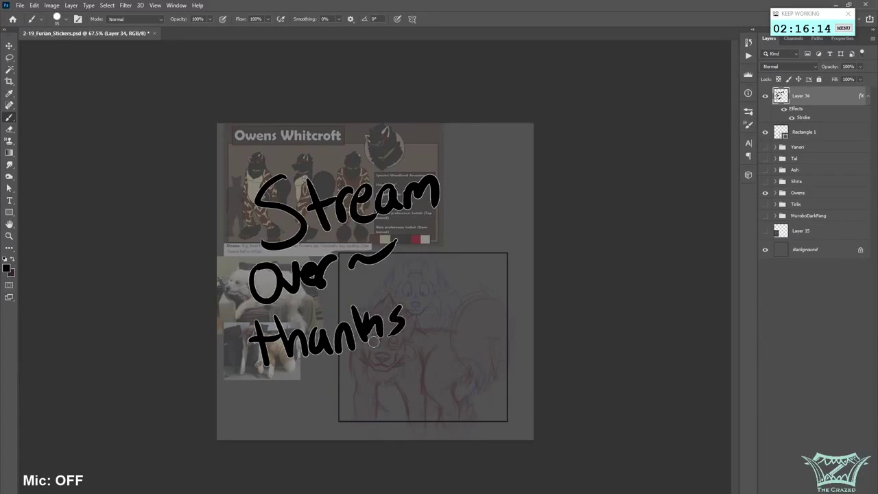
mouse_move(439, 278)
mouse_down()
mouse_move(461, 291)
mouse_move(455, 336)
mouse_up()
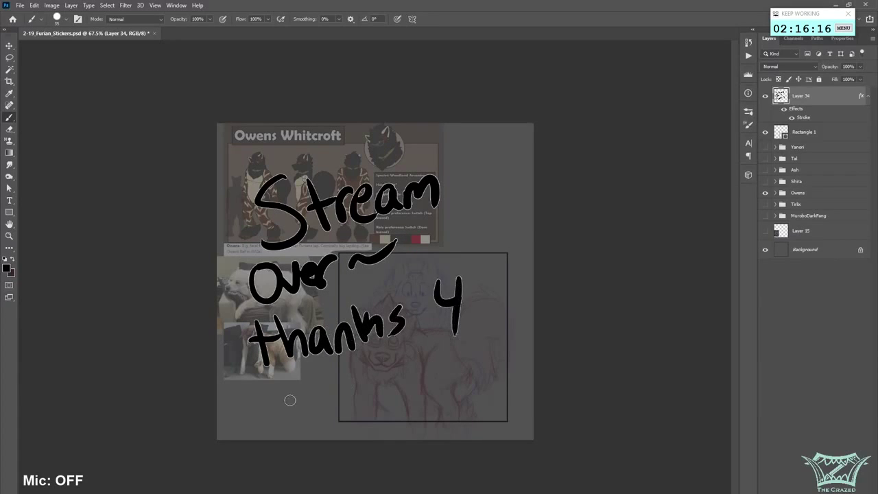
- Letter "watching!" beneath "thanks 4", with the exclamation mark just below the 4
mouse_move(264, 376)
mouse_down()
mouse_move(290, 396)
mouse_move(305, 377)
mouse_up()
mouse_move(321, 377)
mouse_down()
mouse_move(317, 396)
mouse_move(328, 398)
mouse_up()
mouse_move(331, 362)
mouse_down()
mouse_move(334, 399)
mouse_move(343, 379)
mouse_up()
mouse_move(358, 395)
mouse_down()
mouse_move(360, 379)
mouse_move(388, 389)
mouse_move(420, 377)
mouse_move(423, 401)
mouse_up()
click(387, 356)
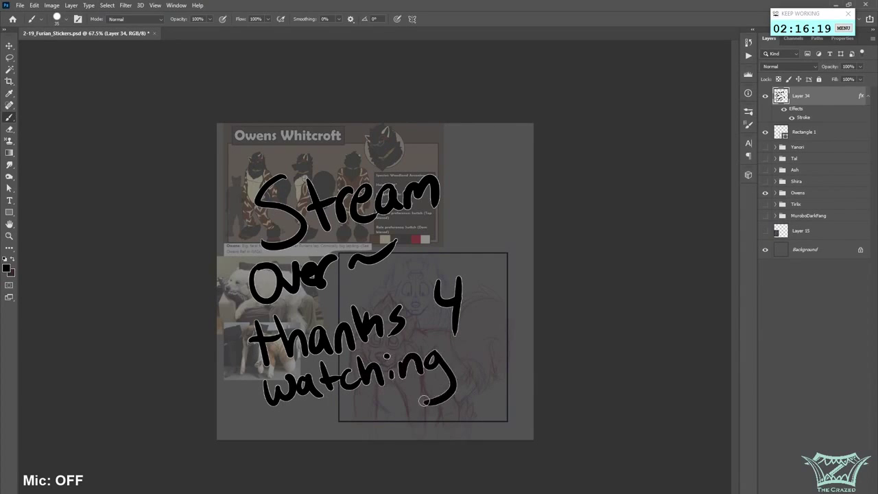
click(466, 357)
drag(474, 323, 471, 349)
drag(473, 314, 469, 325)
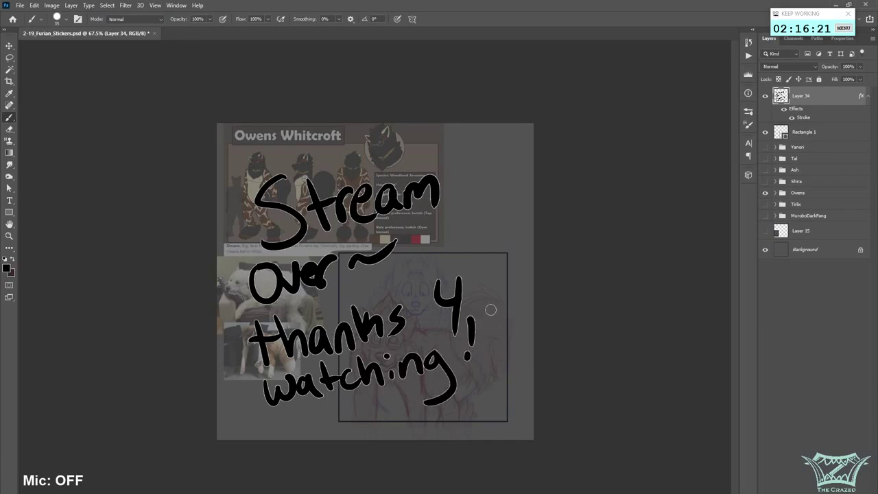